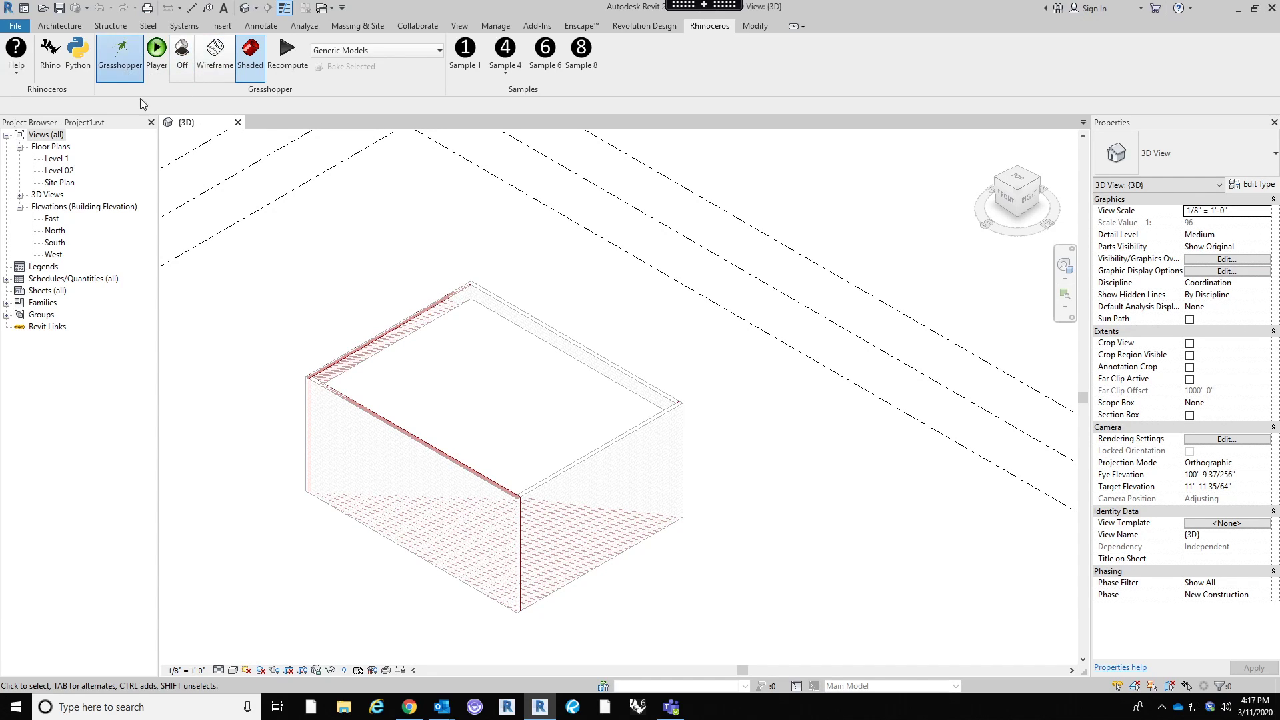
# Open the Grasshopper definition window and place it side by side with the Revit 3D view.
pyautogui.click(125, 78)
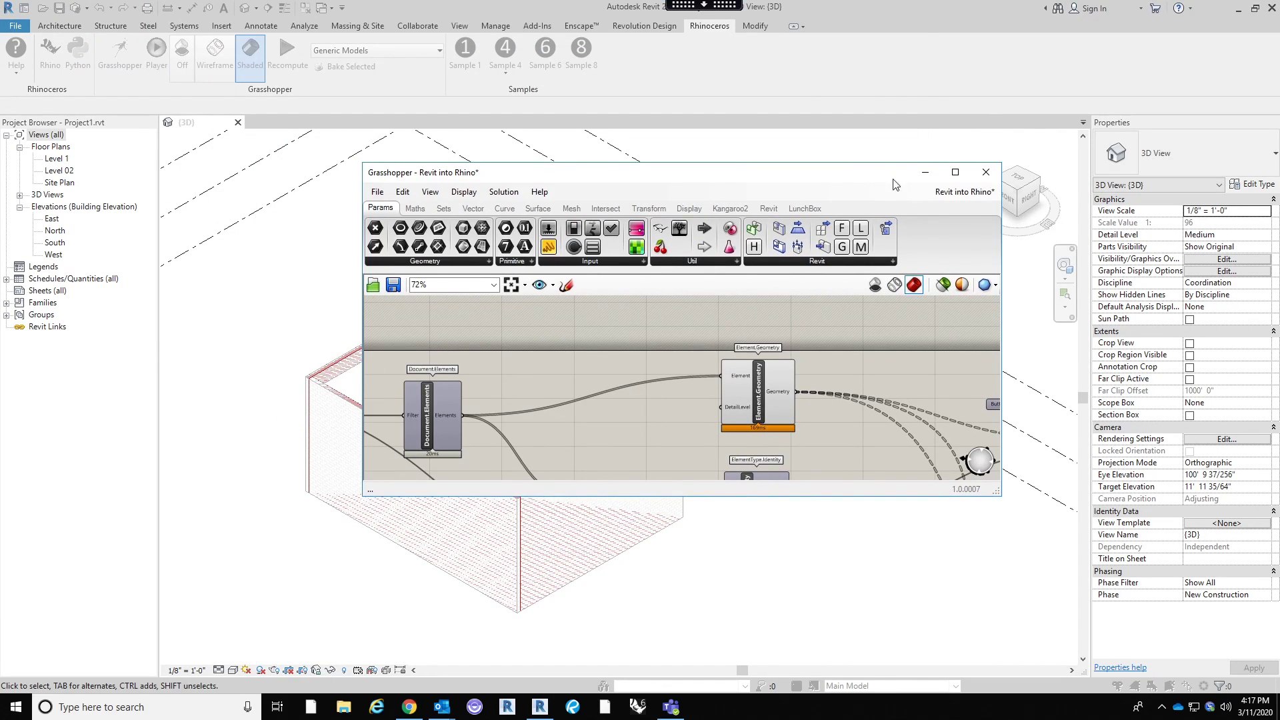
pyautogui.moveTo(896, 185); pyautogui.dragTo(1279, 187)
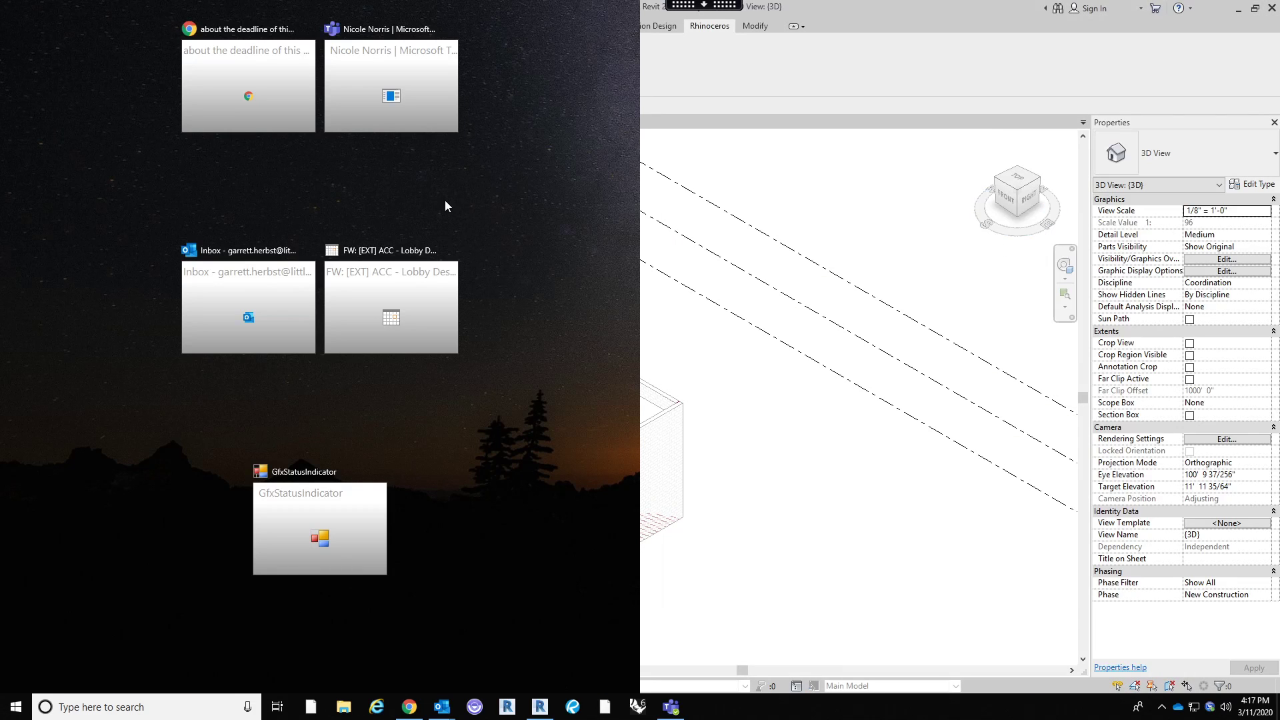
pyautogui.click(846, 360)
pyautogui.click(117, 66)
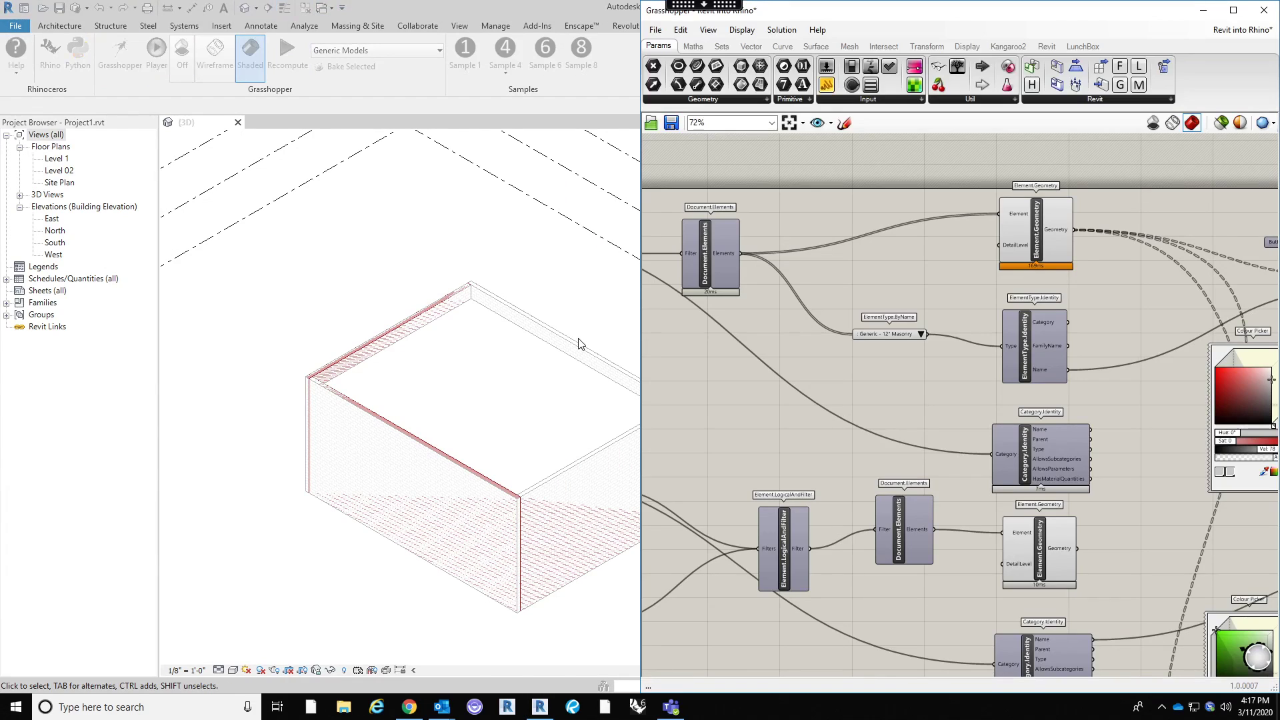
# Examine how the Document.Elements, Element.Geometry and ElementType.Identity components connect to the Colour Picker and Object Bake.
pyautogui.scroll(2, 1087, 307)
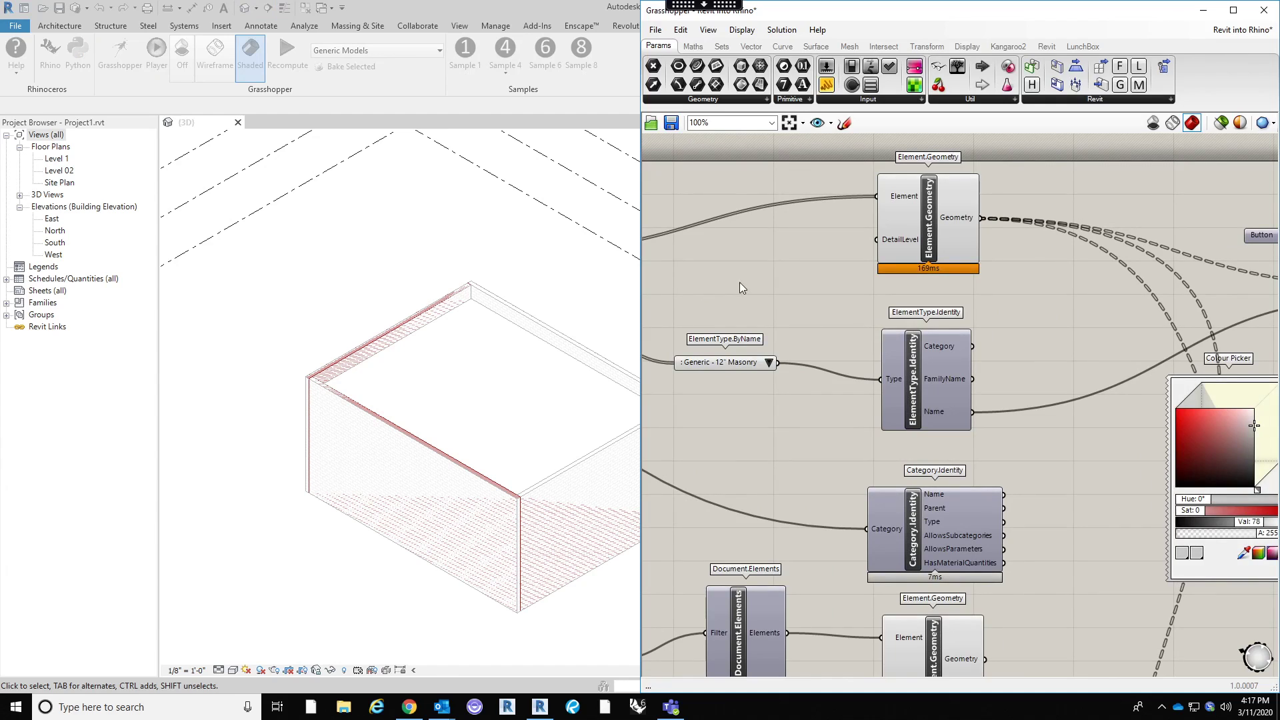
pyautogui.scroll(-2, 853, 374)
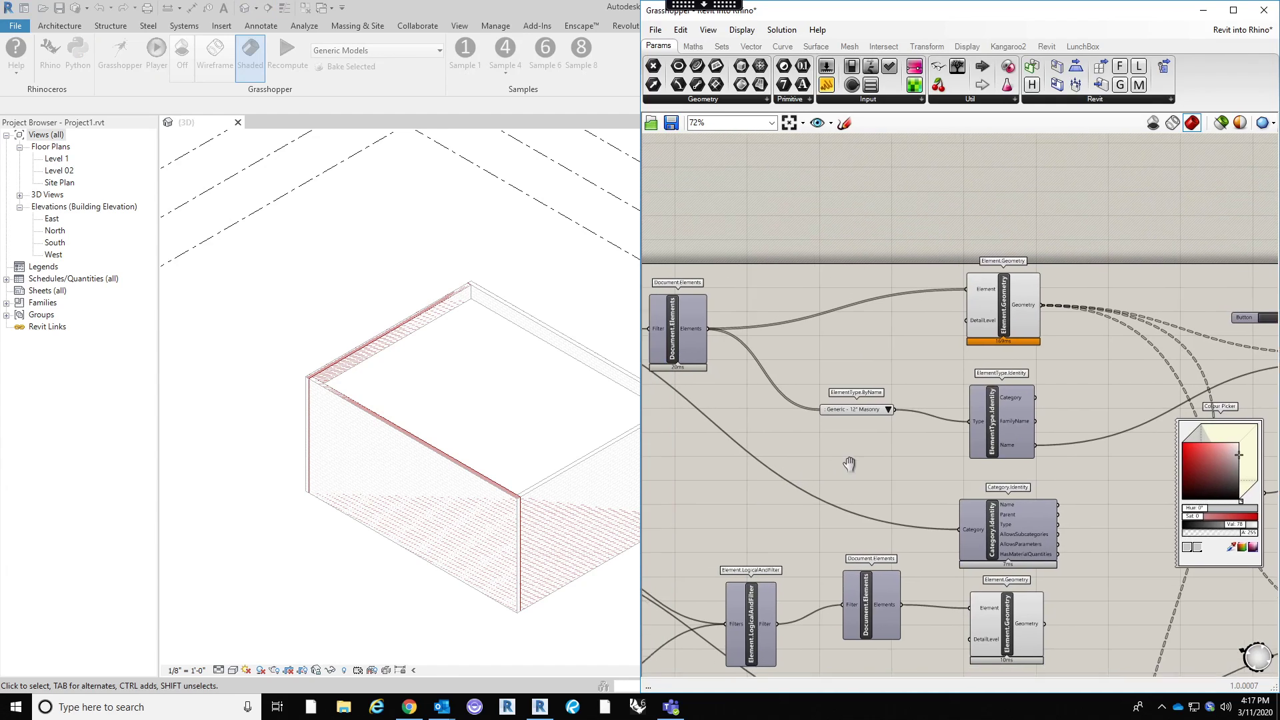
pyautogui.scroll(-2, 839, 382)
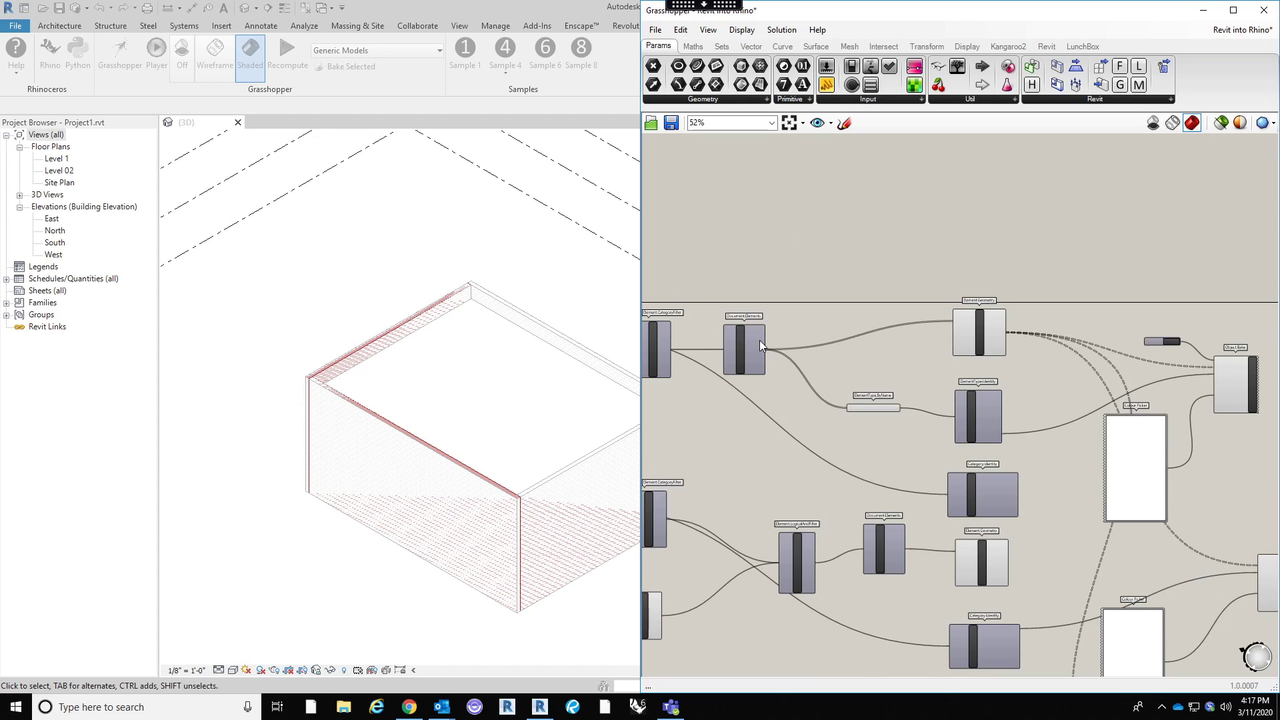
pyautogui.scroll(4, 758, 340)
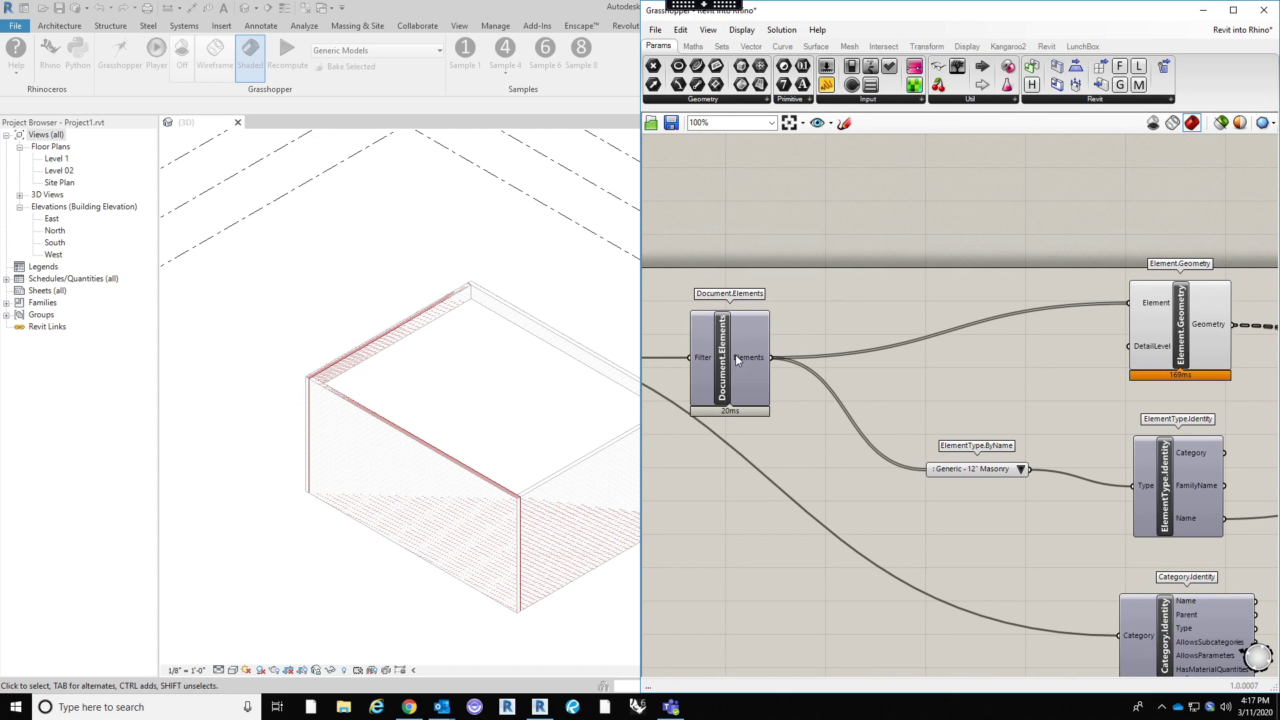
pyautogui.scroll(-1, 735, 355)
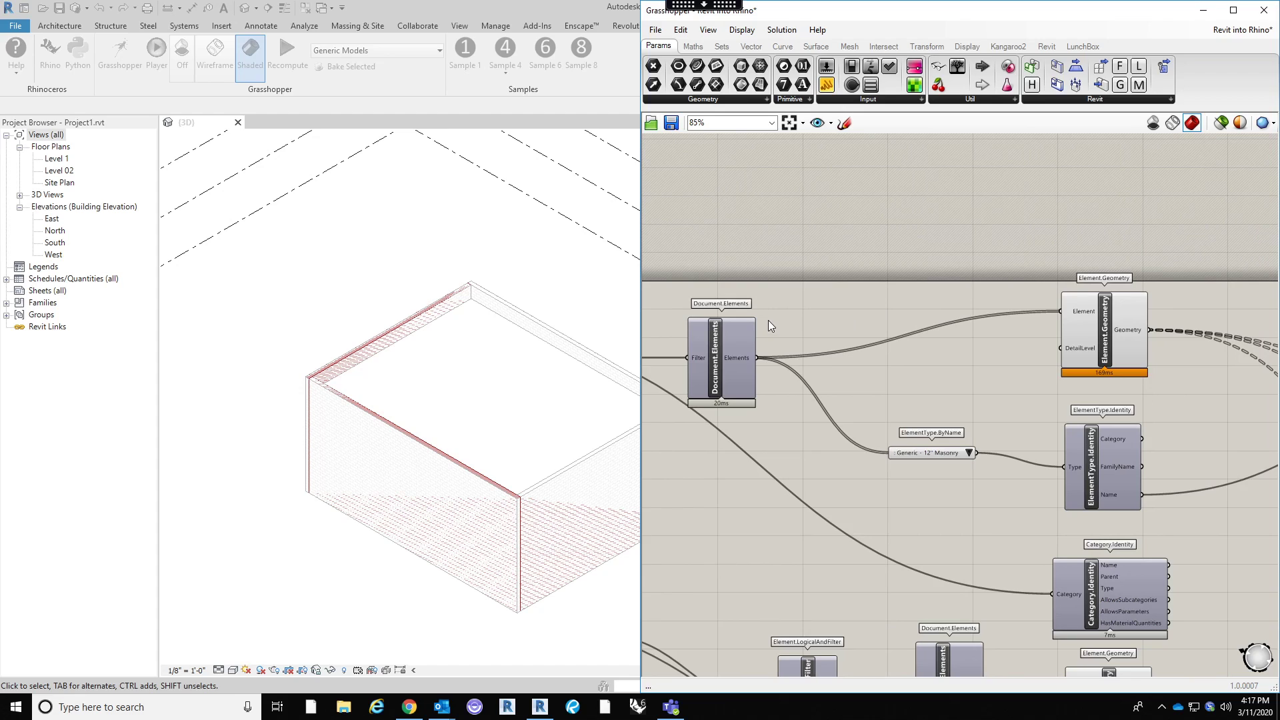
pyautogui.scroll(-2, 768, 320)
pyautogui.moveTo(879, 311); pyautogui.dragTo(768, 320, button='right')
pyautogui.scroll(2, 972, 494)
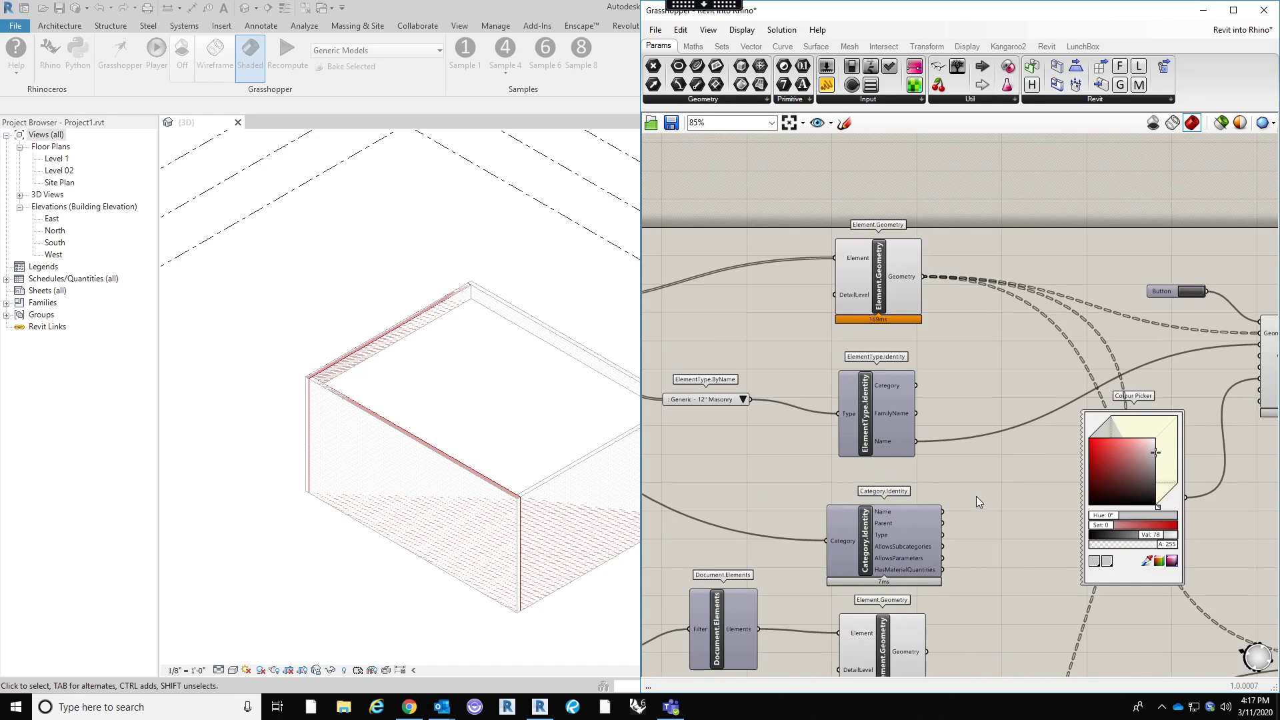
pyautogui.moveTo(963, 526); pyautogui.dragTo(886, 386, button='right')
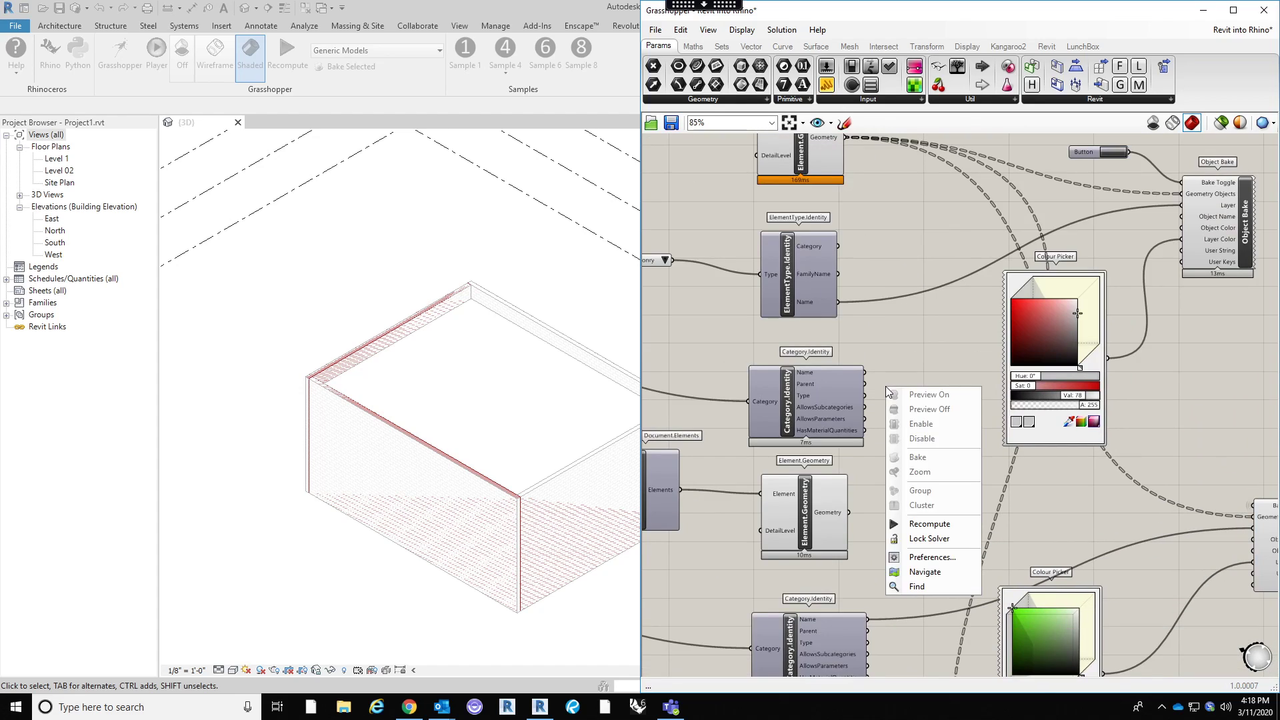
pyautogui.click(1047, 512)
pyautogui.scroll(-2, 1000, 444)
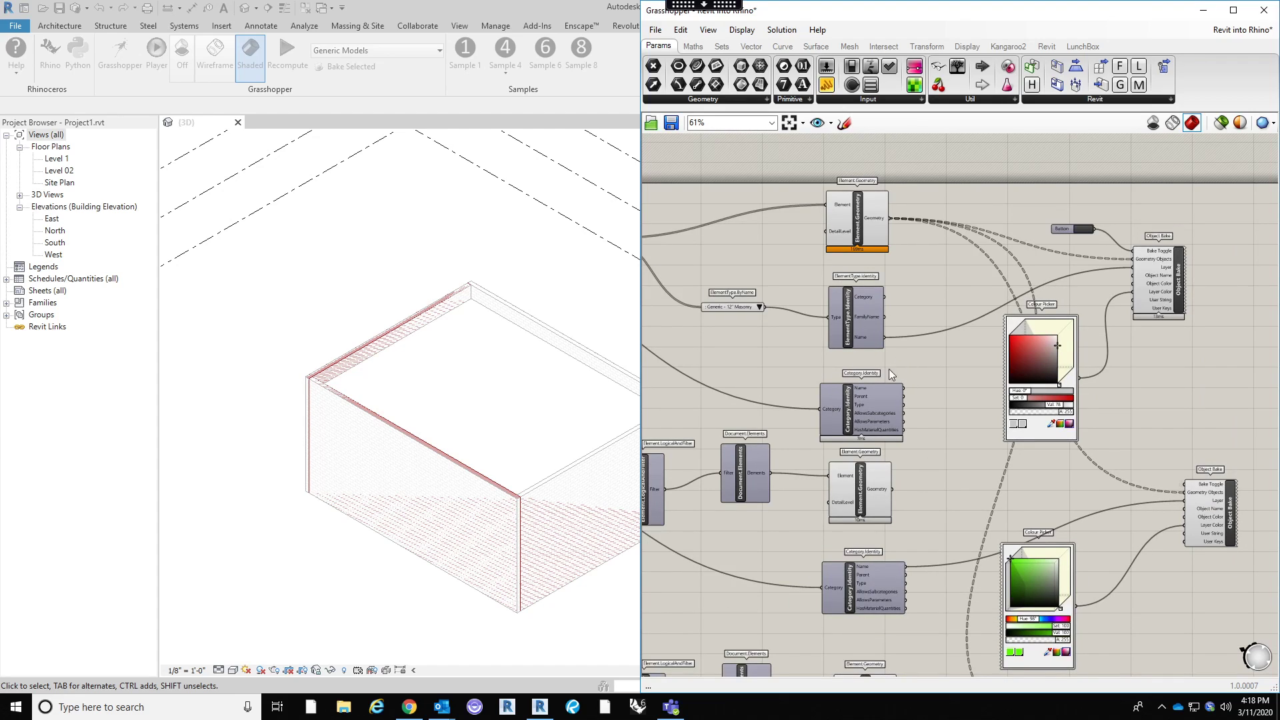
pyautogui.scroll(3, 867, 393)
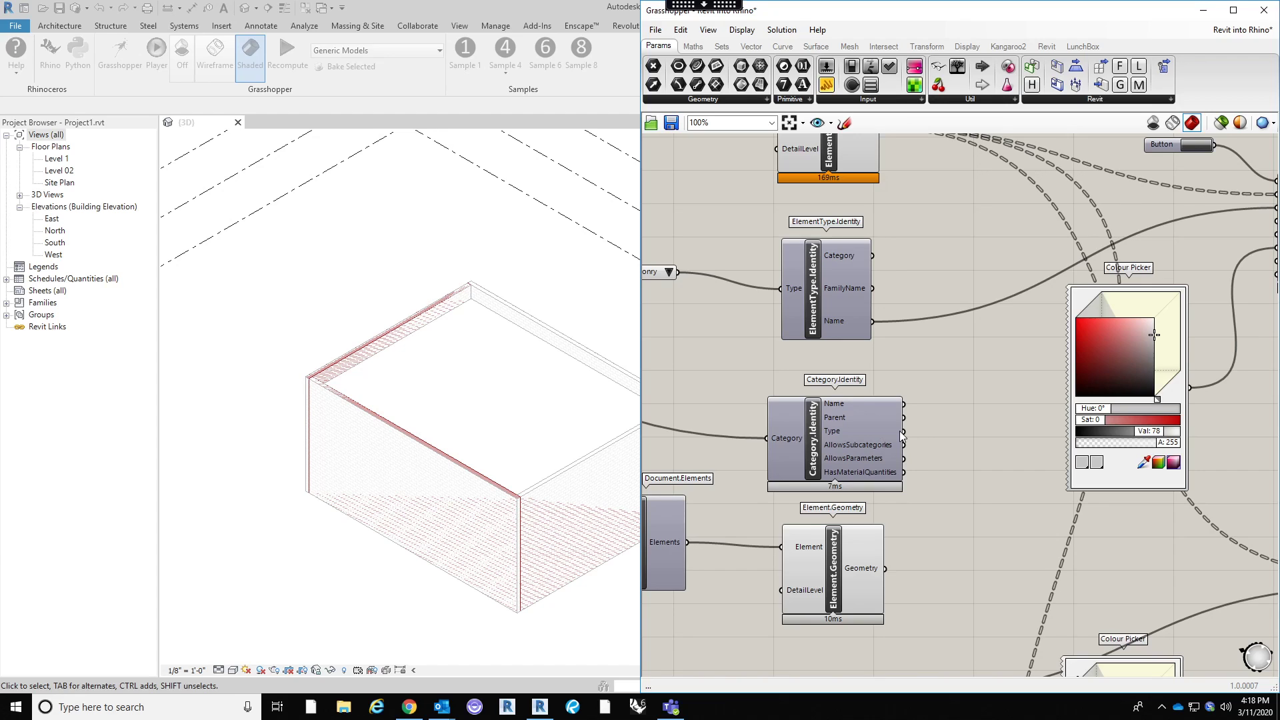
pyautogui.scroll(-2, 781, 467)
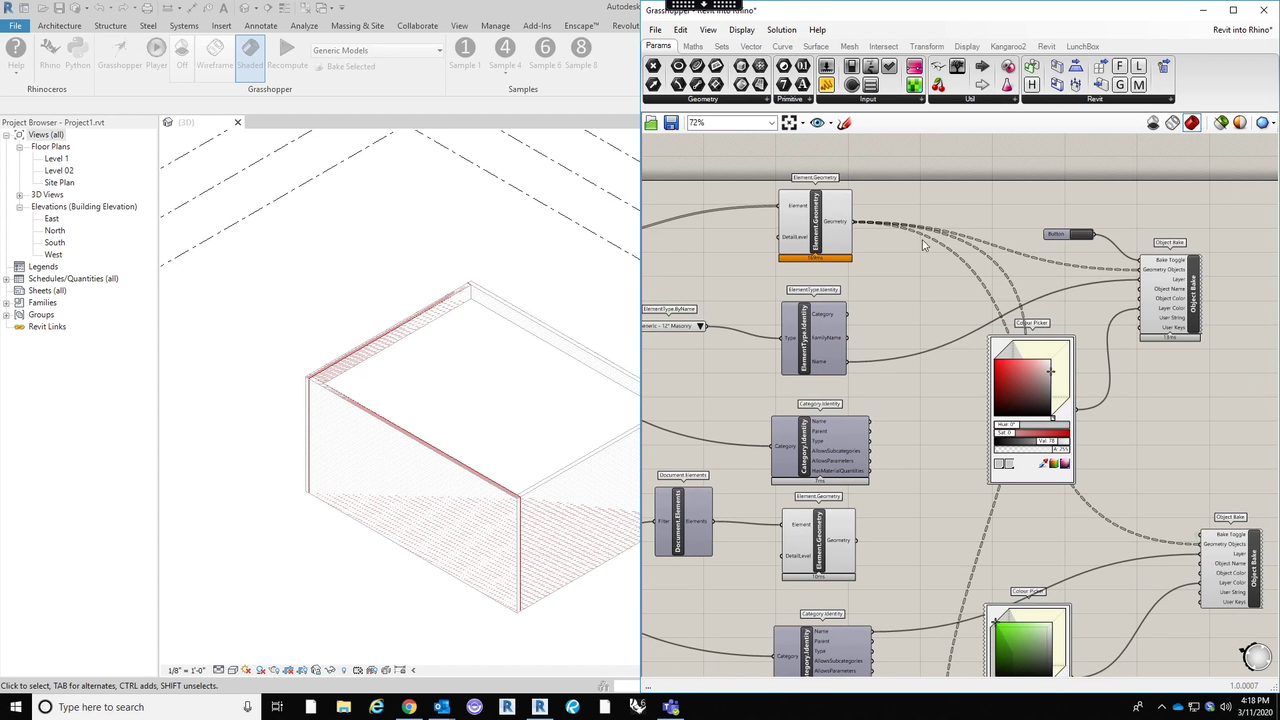
pyautogui.moveTo(923, 353); pyautogui.dragTo(981, 416, button='right')
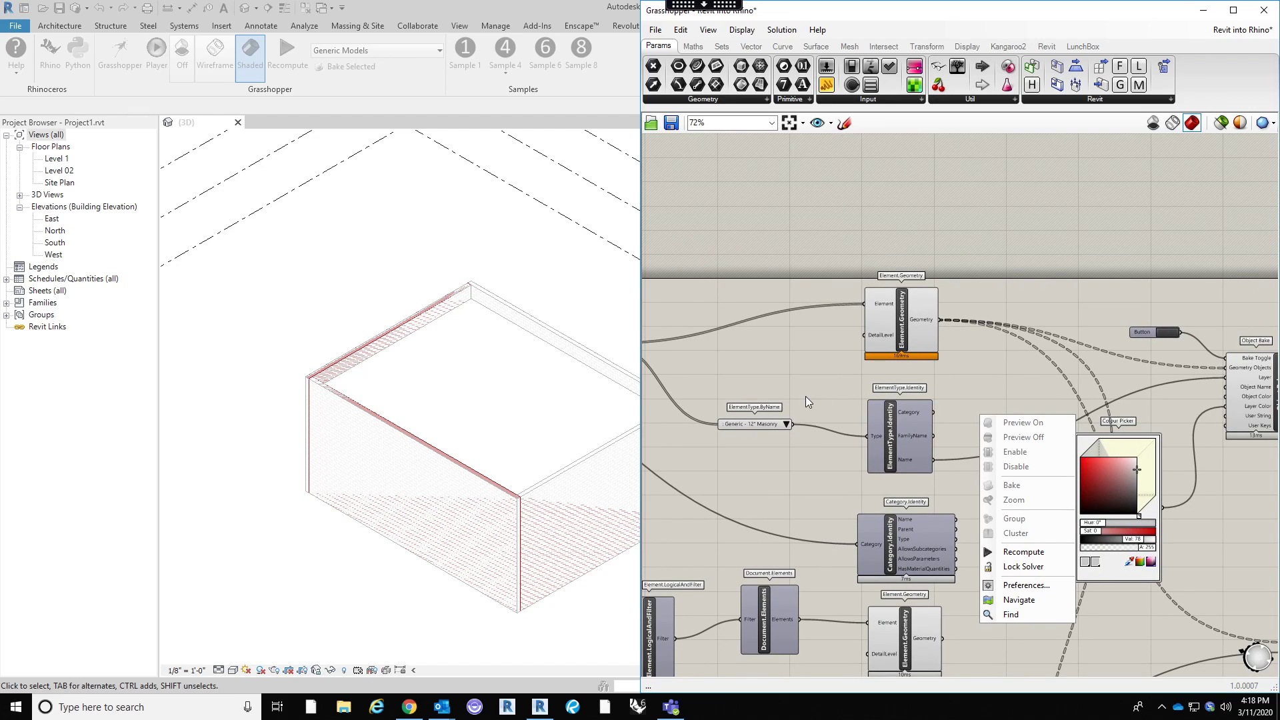
pyautogui.click(833, 374)
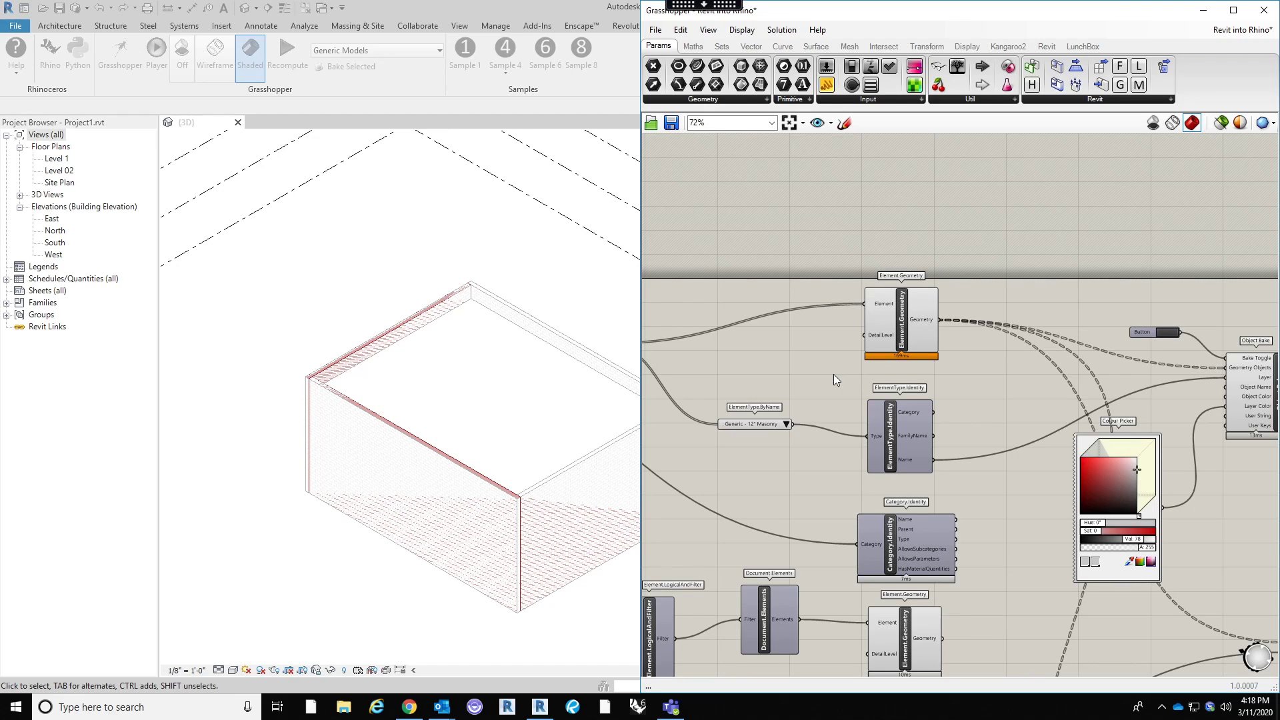
# Move the ElementType.ByName component slightly upward on the canvas.
pyautogui.scroll(3, 799, 390)
pyautogui.rightClick(815, 398)
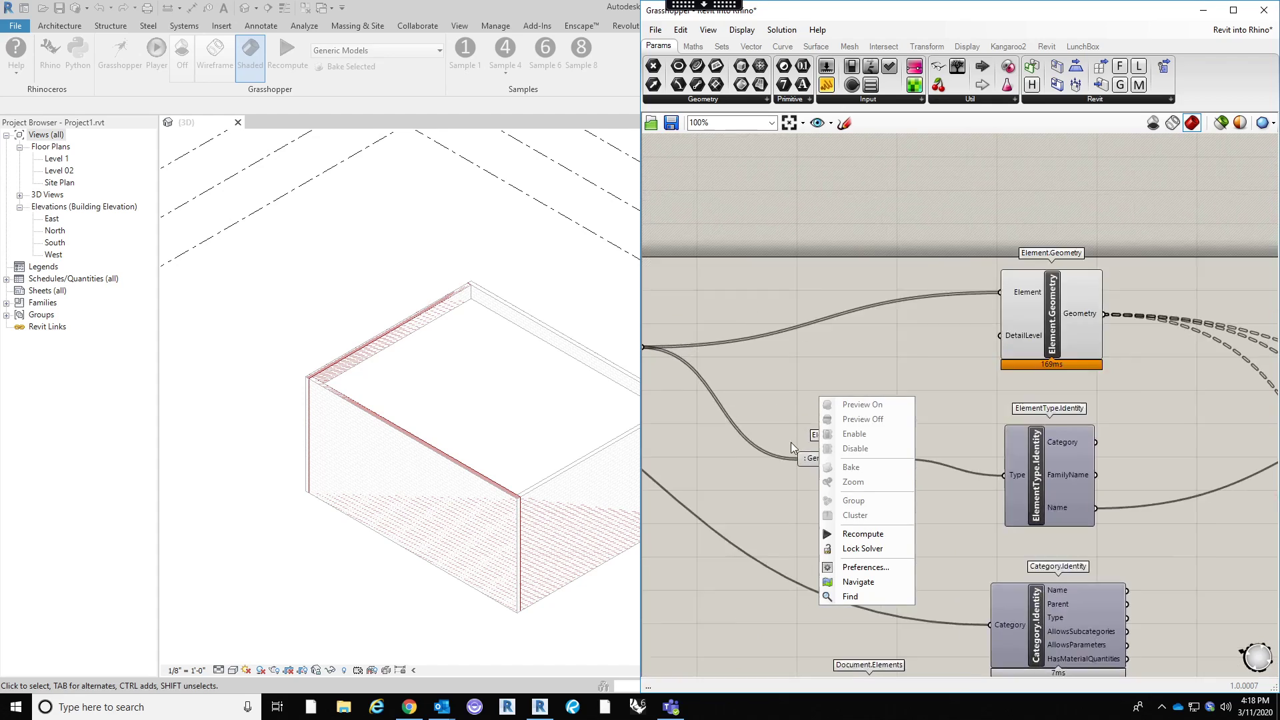
pyautogui.scroll(2, 789, 431)
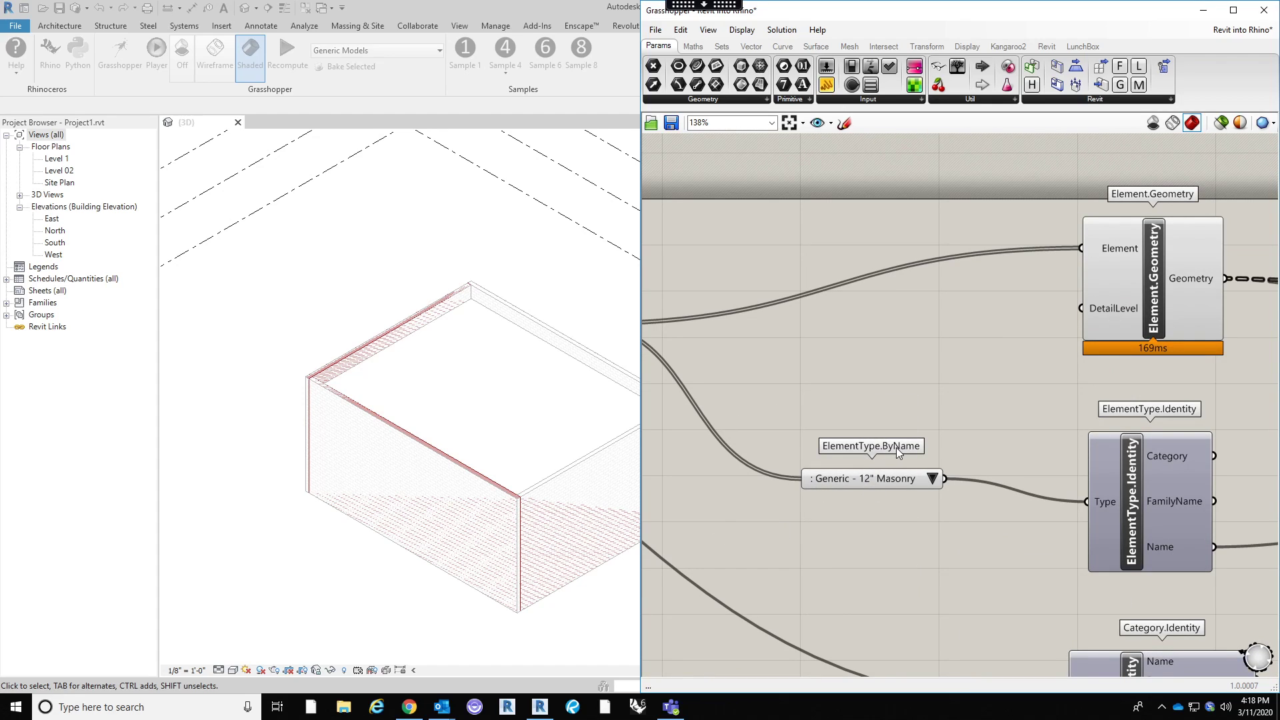
pyautogui.moveTo(858, 479); pyautogui.dragTo(863, 458)
pyautogui.scroll(-3, 863, 458)
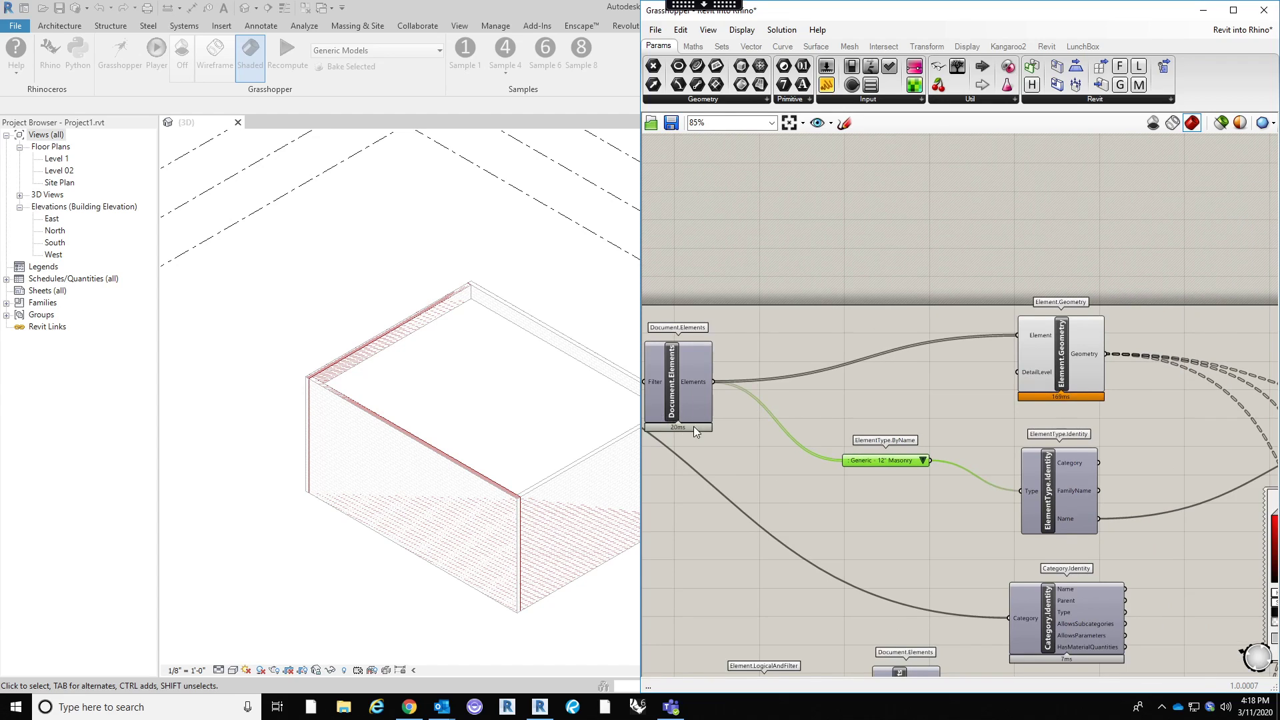
pyautogui.scroll(3, 682, 423)
pyautogui.moveTo(828, 440); pyautogui.dragTo(931, 438, button='right')
pyautogui.scroll(-2, 932, 430)
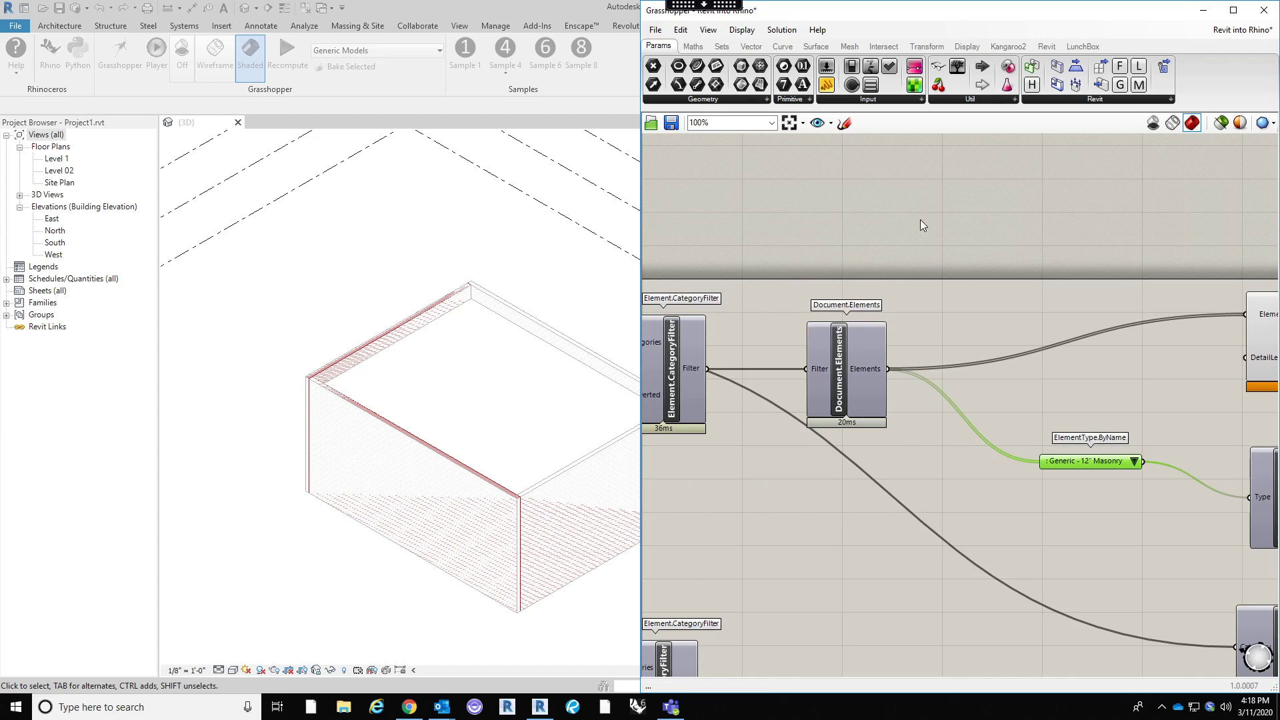
pyautogui.scroll(-2, 920, 219)
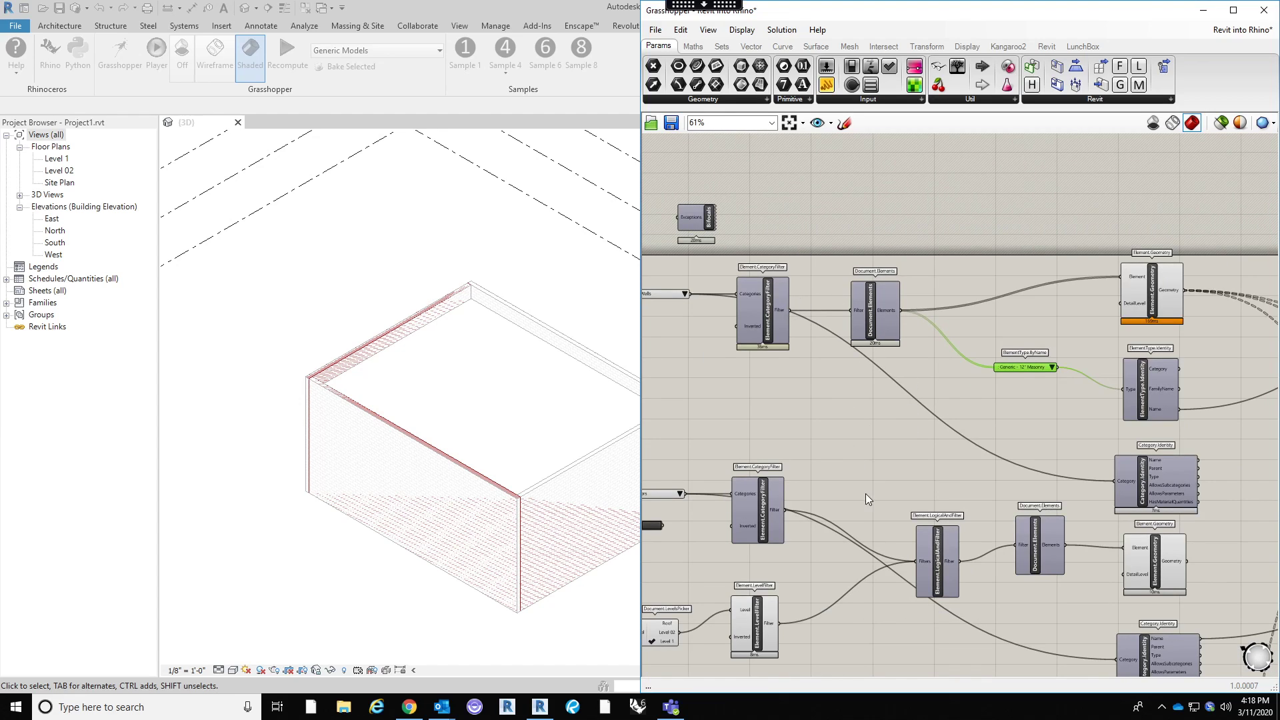
# Shift the Element.LogicalAndFilter component slightly left, closer to its category and level filters.
pyautogui.rightClick(862, 386)
pyautogui.click(892, 323)
pyautogui.moveTo(923, 486); pyautogui.dragTo(890, 486)
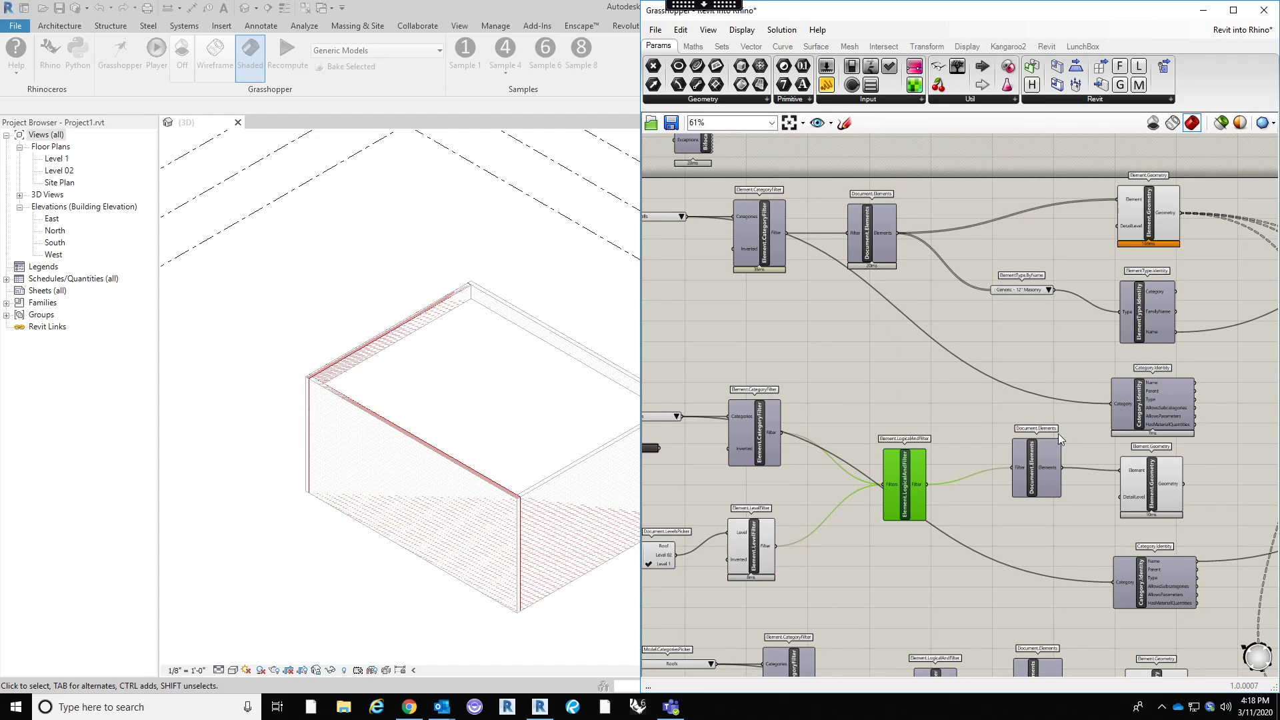
# Review the wall types offered by the ElementType.ByName component without changing the selection.
pyautogui.scroll(2, 1090, 281)
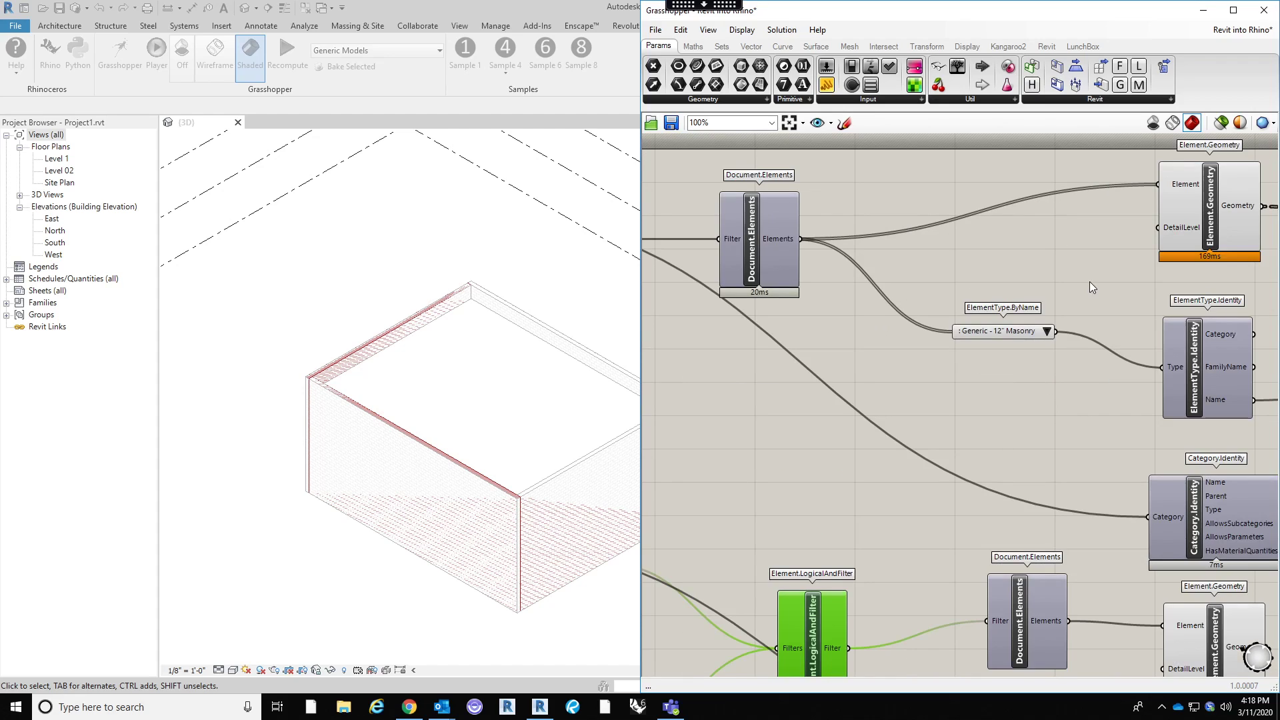
pyautogui.scroll(2, 859, 361)
pyautogui.rightClick(859, 362)
pyautogui.click(929, 304)
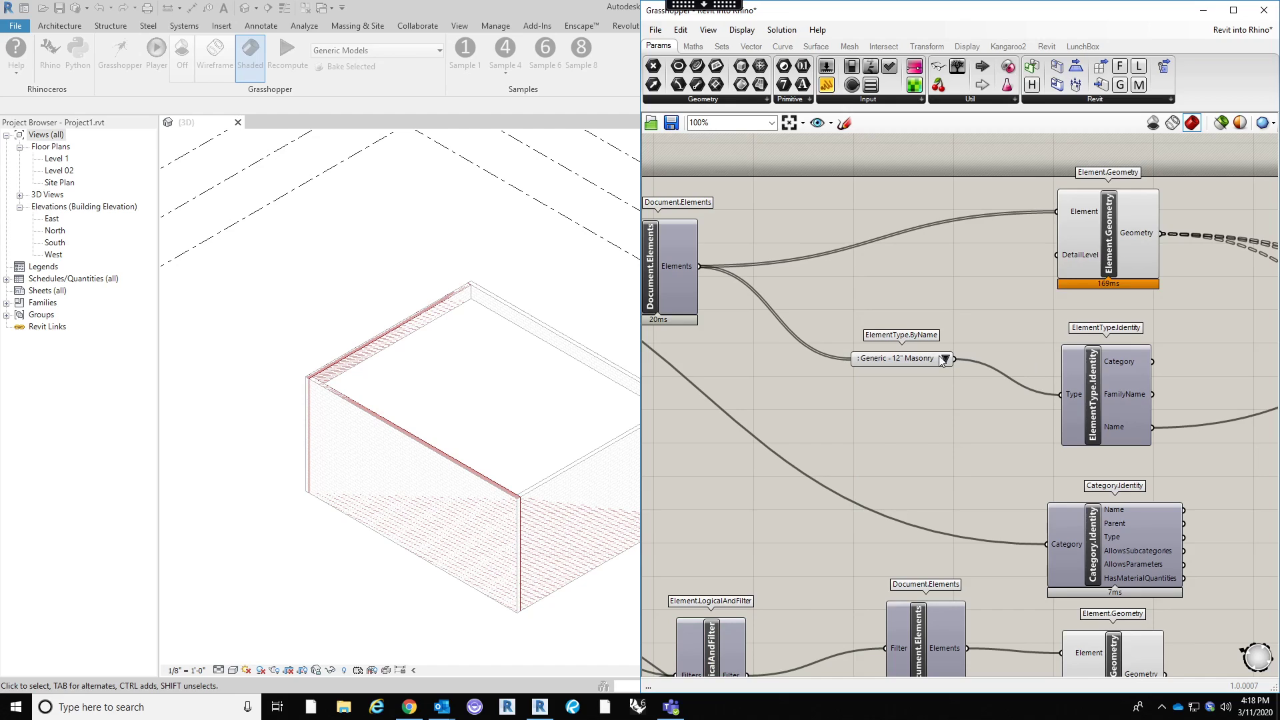
pyautogui.click(946, 358)
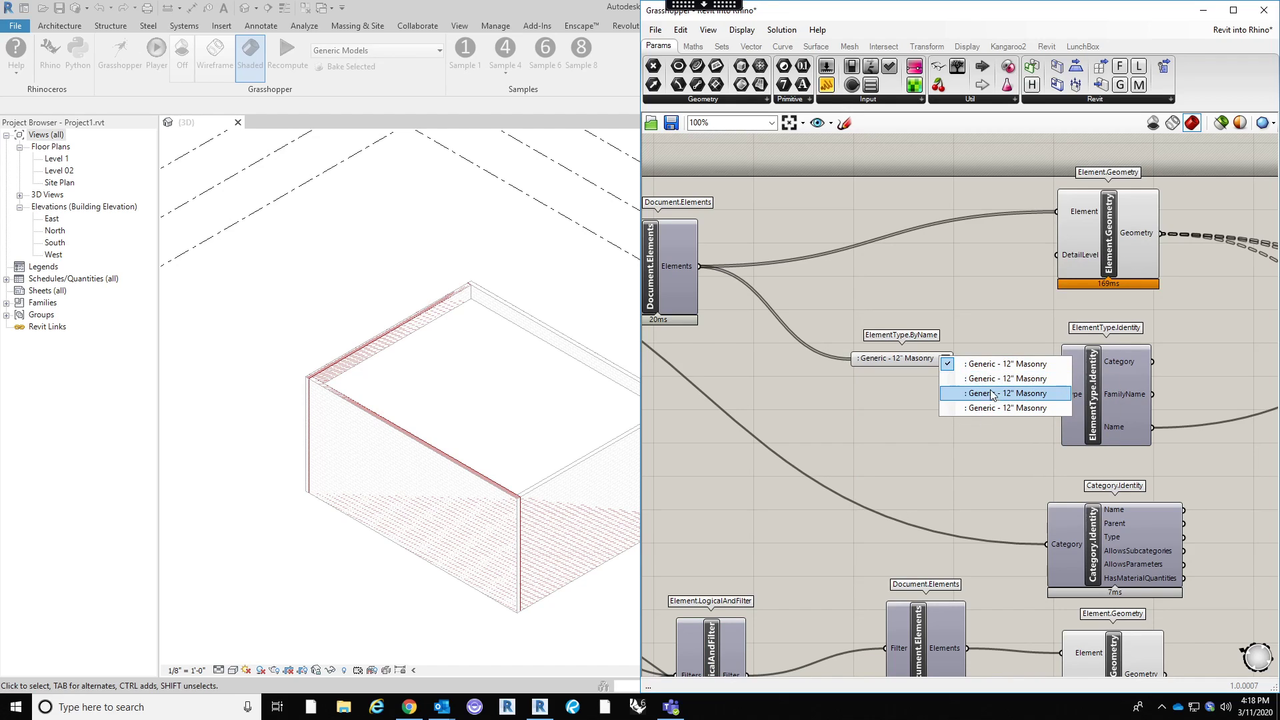
pyautogui.click(706, 231)
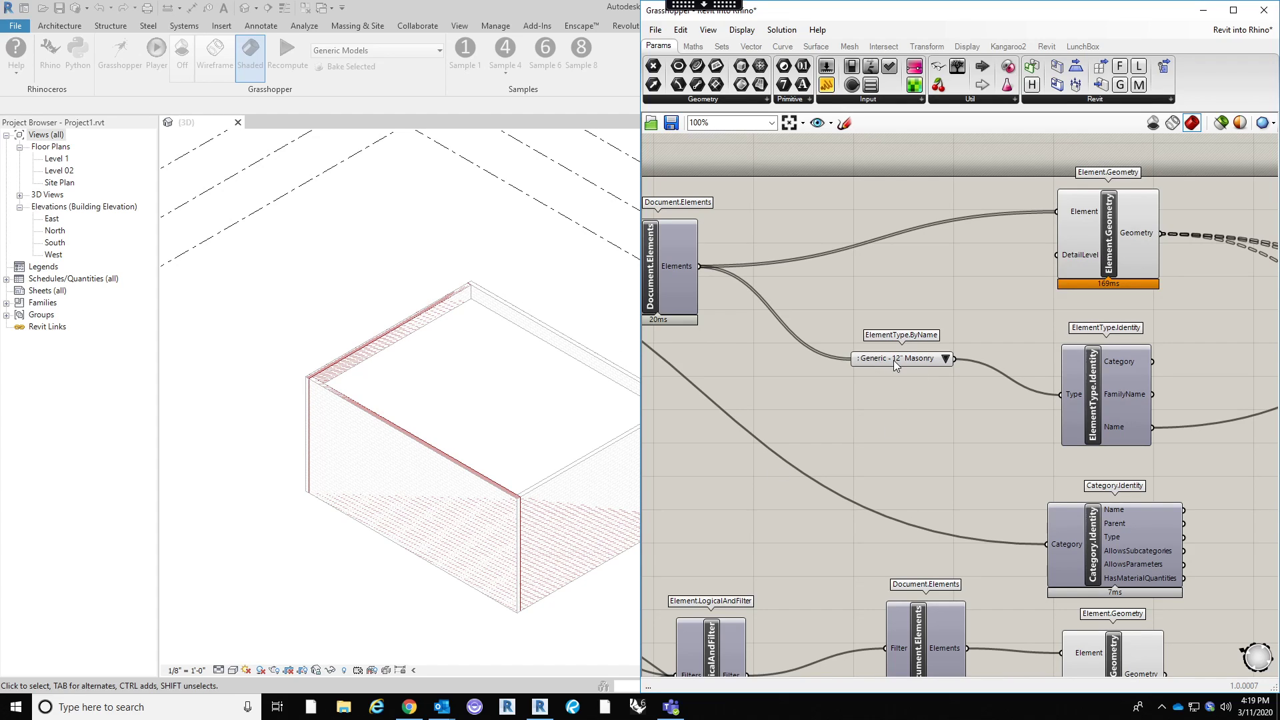
# Bake the wall geometry into Rhino by triggering the first Object Bake component.
pyautogui.scroll(-4, 778, 396)
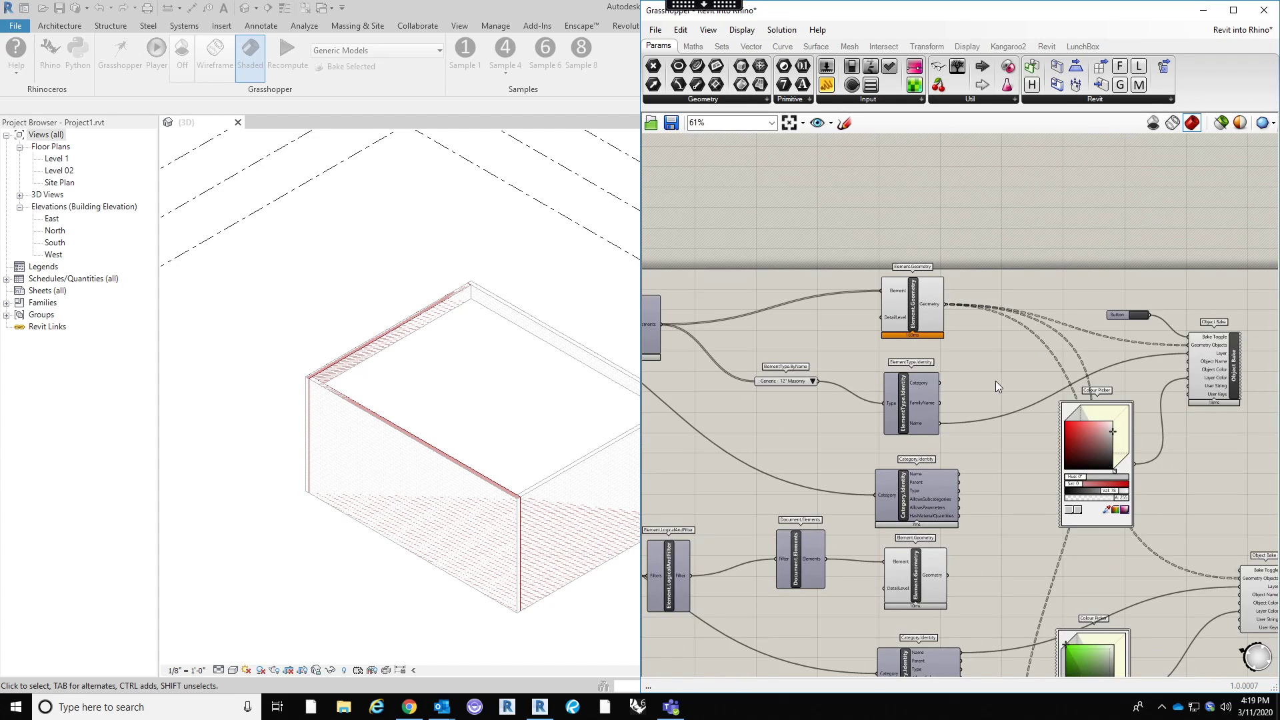
pyautogui.scroll(3, 995, 382)
pyautogui.scroll(3, 810, 407)
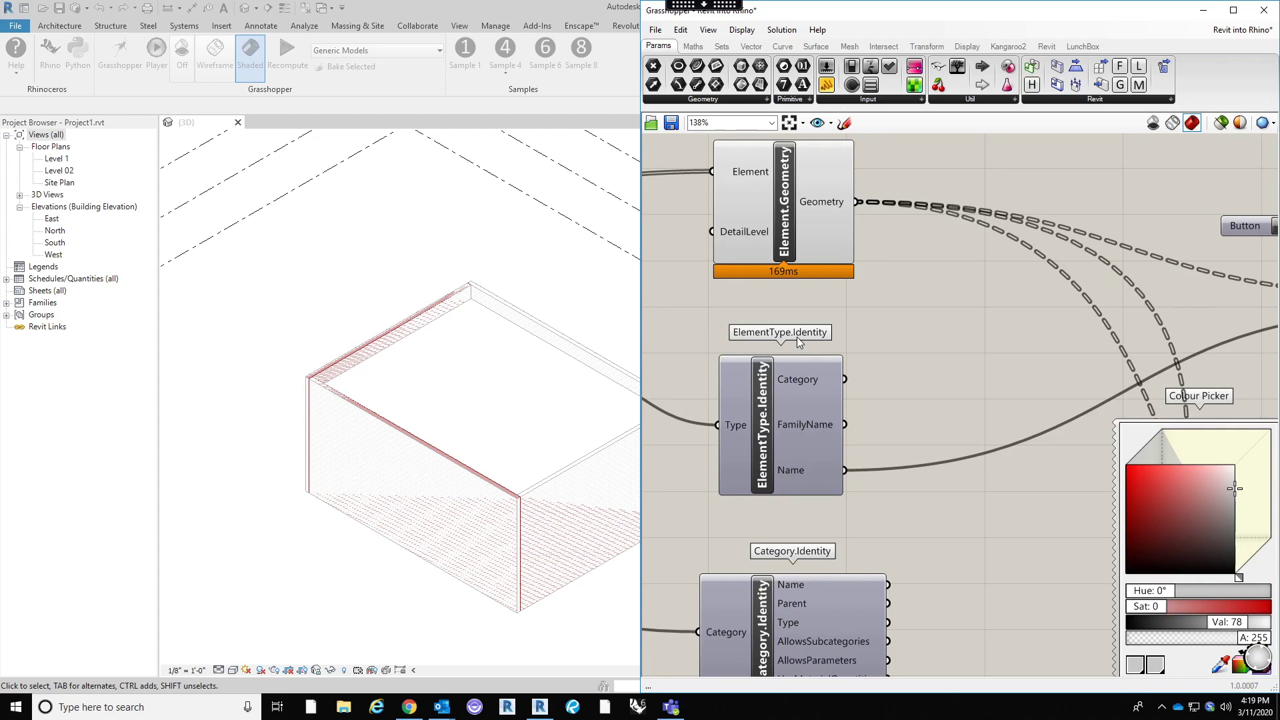
pyautogui.scroll(-1, 895, 393)
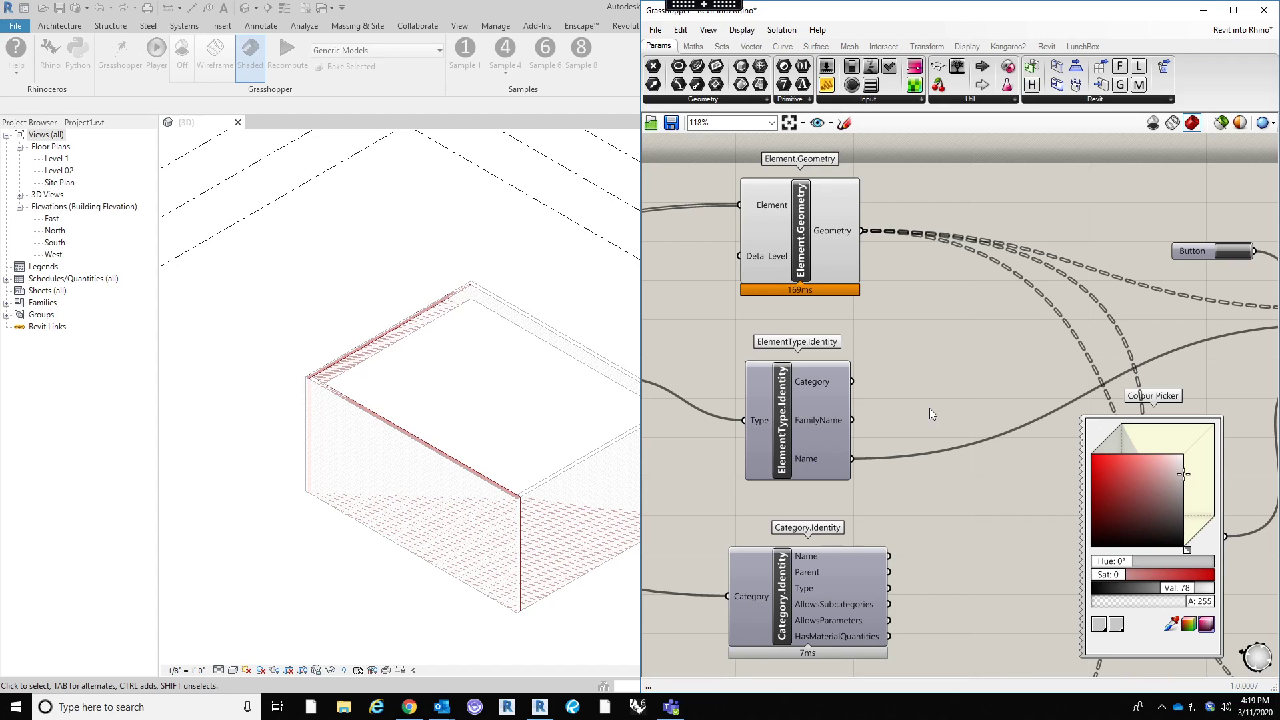
pyautogui.moveTo(930, 408); pyautogui.dragTo(921, 409, button='right')
pyautogui.scroll(-1, 821, 388)
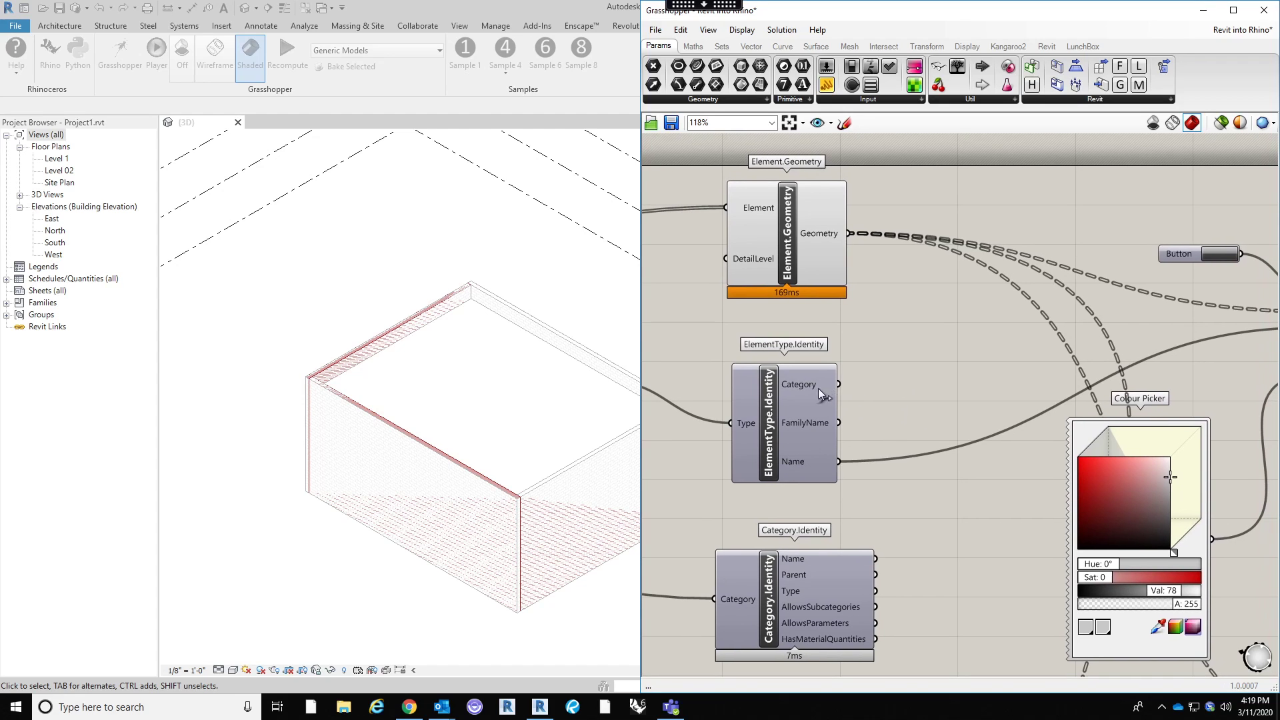
pyautogui.scroll(-1, 747, 405)
pyautogui.moveTo(872, 386); pyautogui.dragTo(821, 394, button='right')
pyautogui.scroll(1, 742, 414)
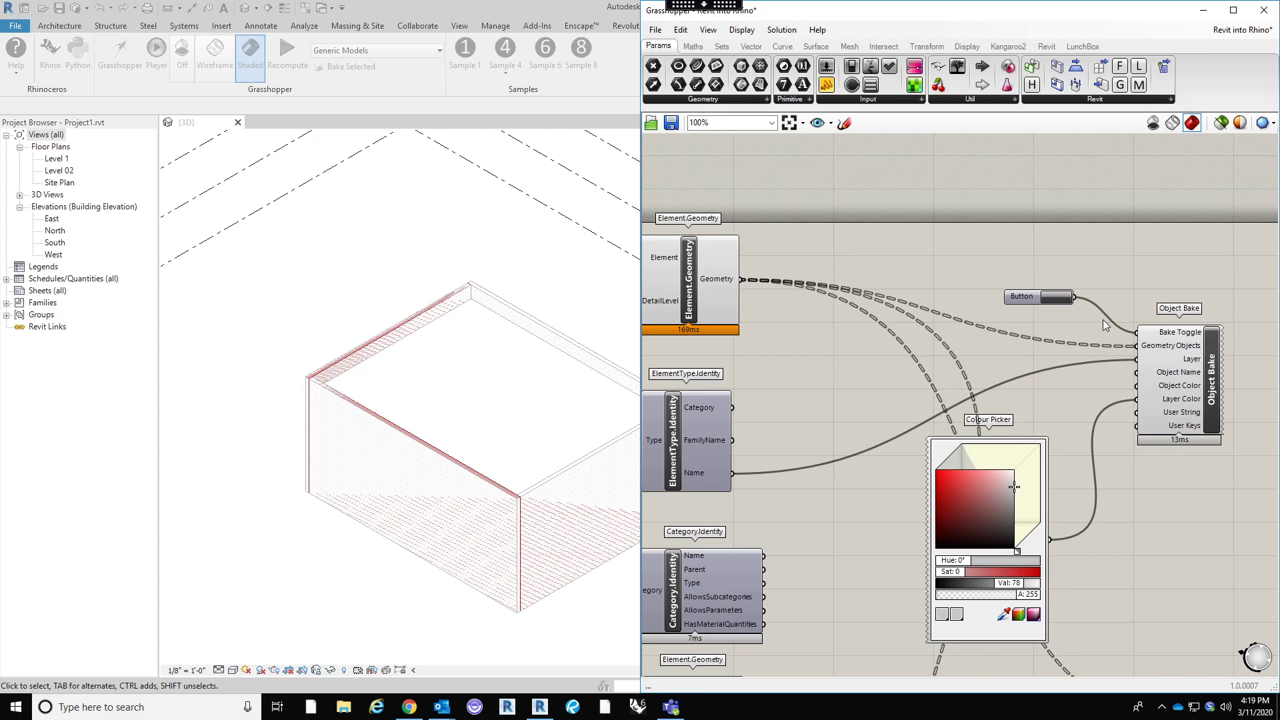
pyautogui.click(1056, 298)
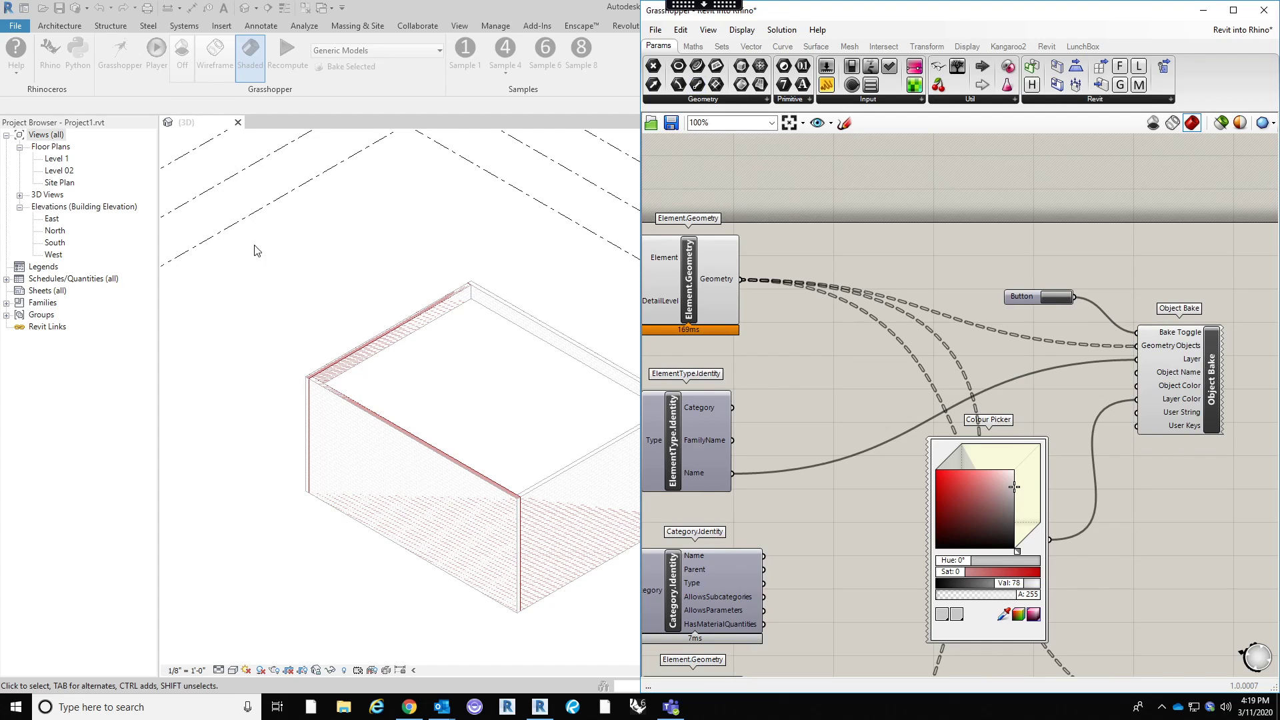
# Switch to a maximized Rhino window with Grasshopper minimized and display the layer list to check the baked walls.
pyautogui.click(233, 261)
pyautogui.click(50, 53)
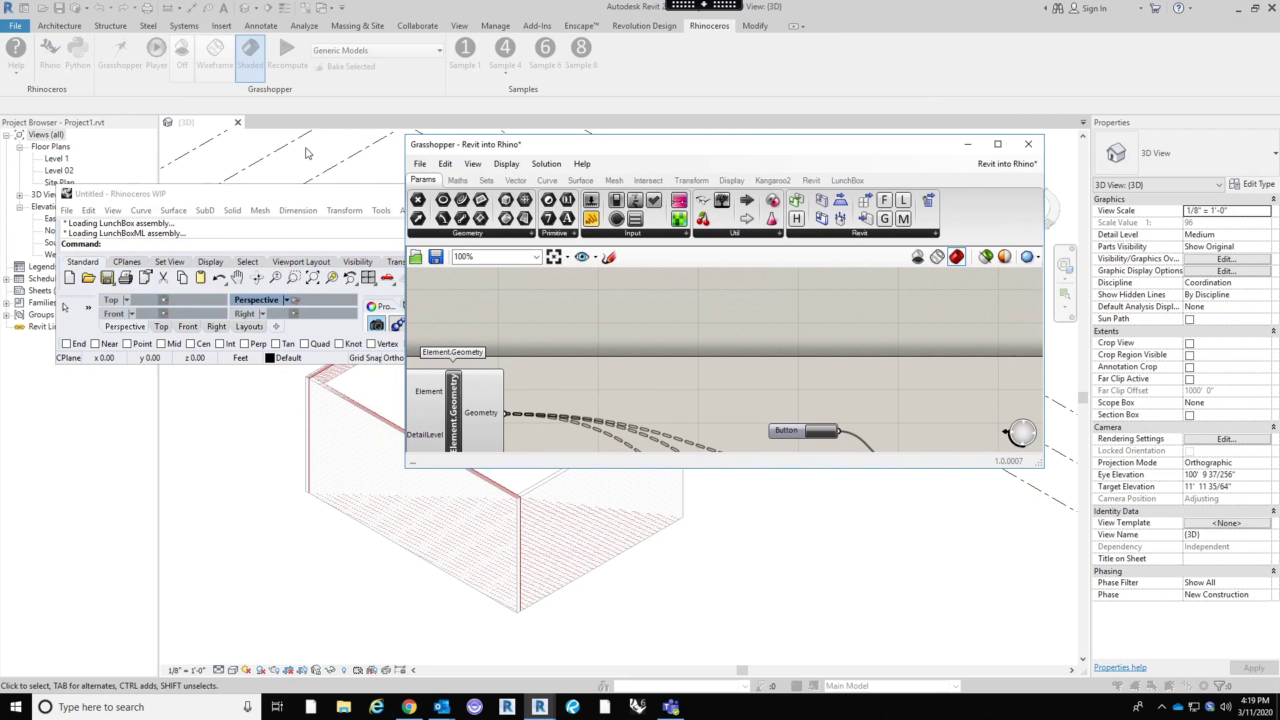
pyautogui.doubleClick(292, 194)
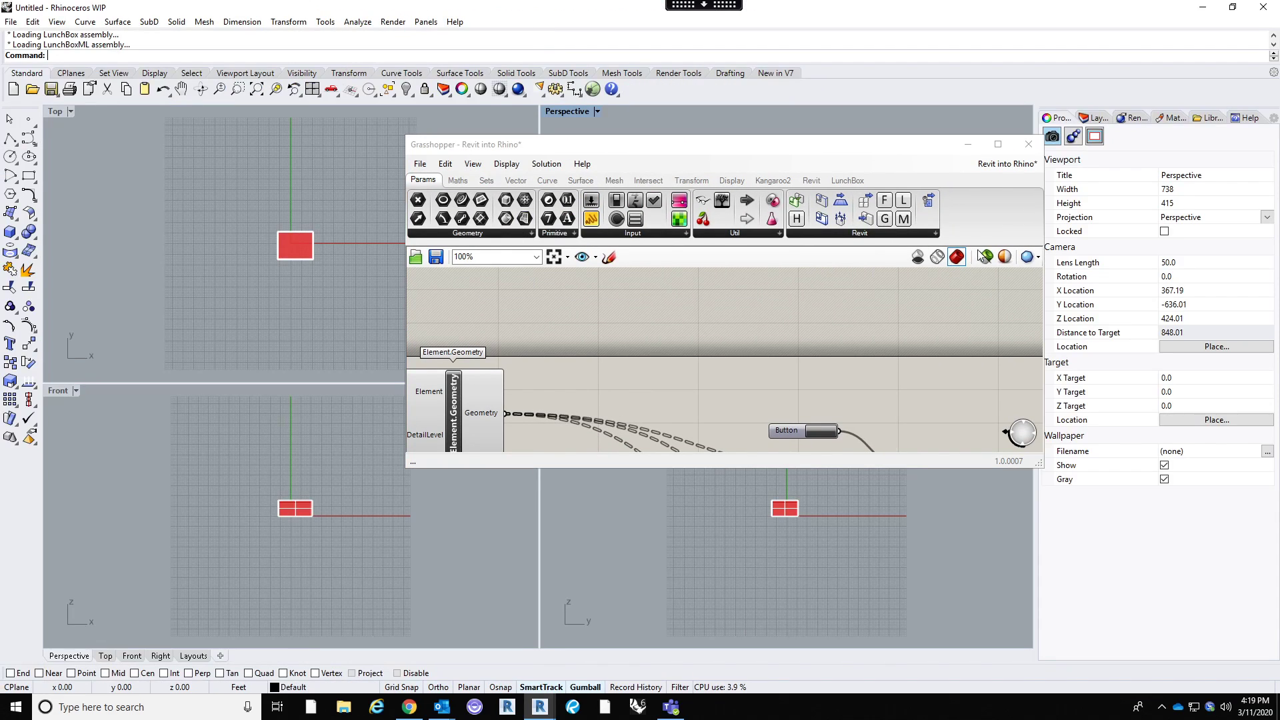
pyautogui.click(969, 146)
pyautogui.click(1094, 117)
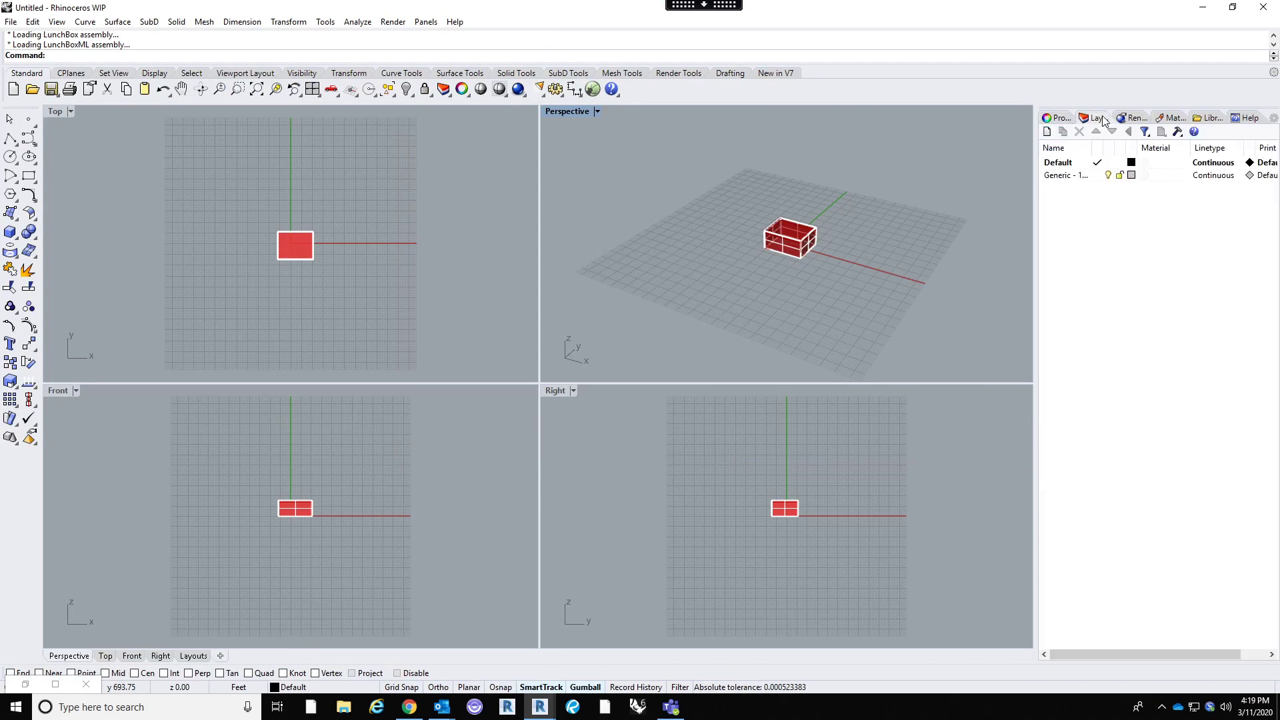
pyautogui.scroll(5, 787, 241)
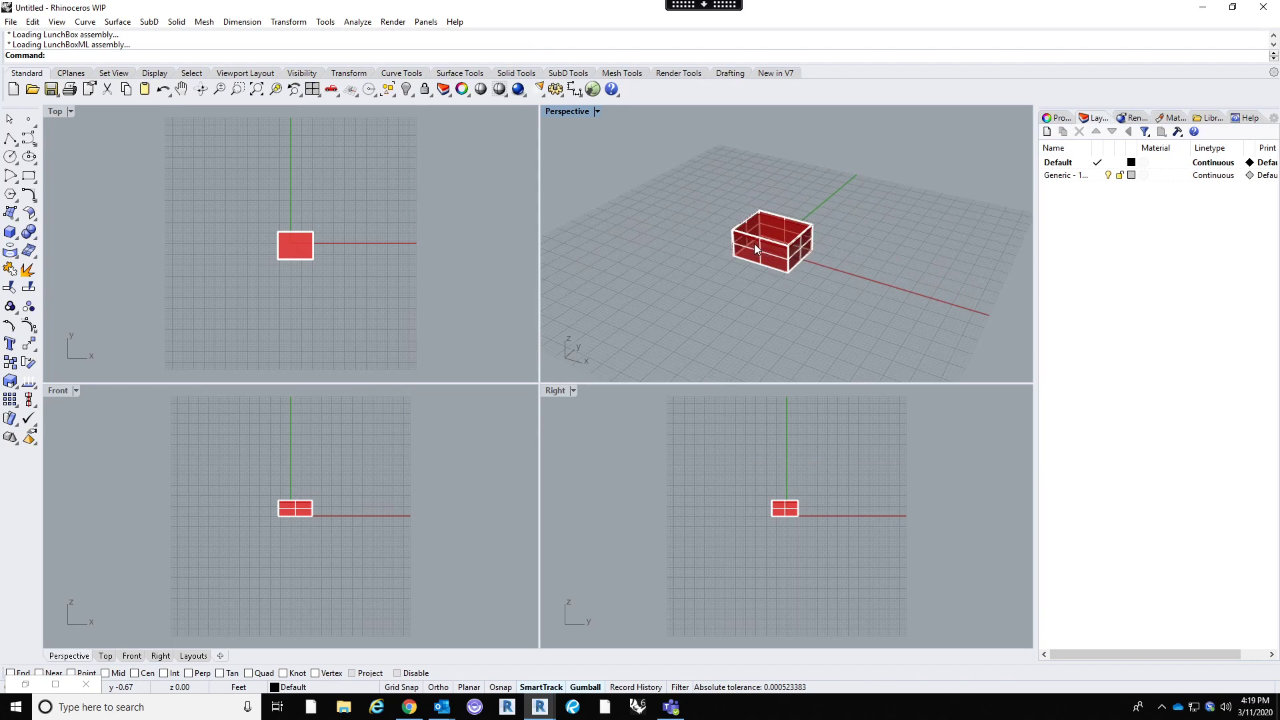
# Widen the layer list's Name column to read the baked wall layer's full name, and close the Rhino window.
pyautogui.moveTo(1100, 148); pyautogui.dragTo(1143, 148)
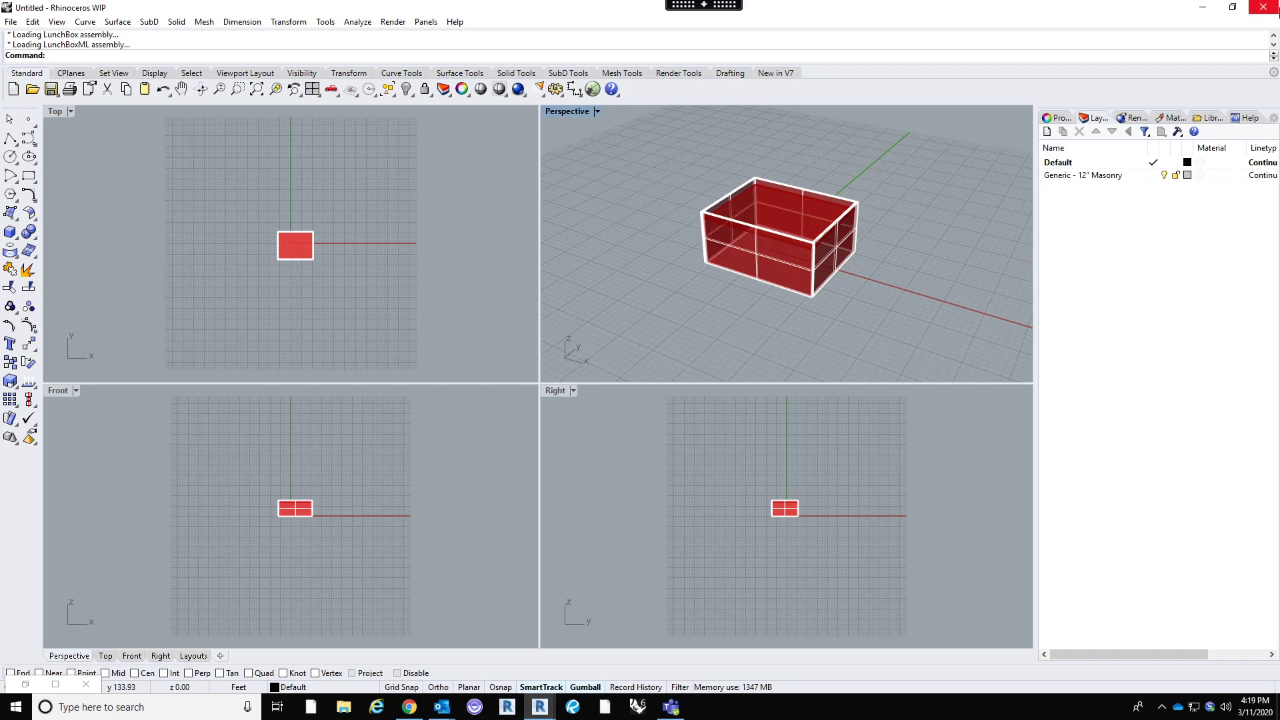
pyautogui.click(1264, 7)
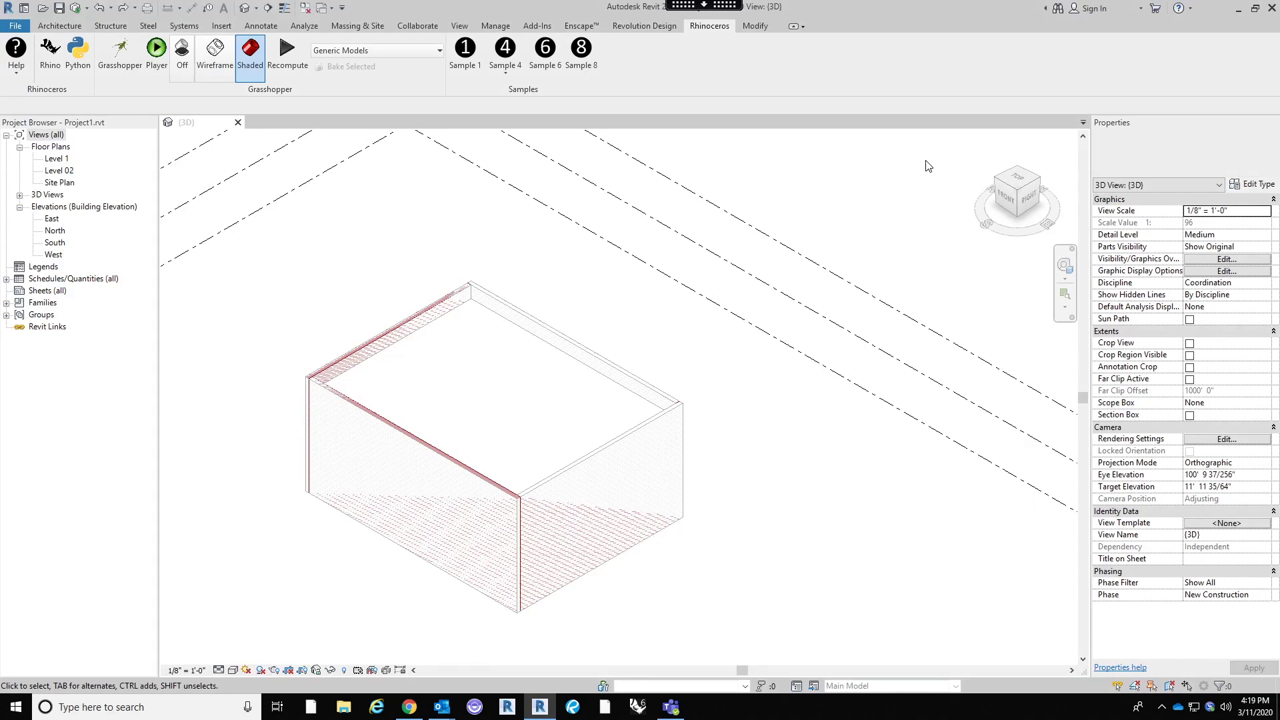
# Close the current model's 3D view in Revit and open the recent model Project3.
pyautogui.click(269, 48)
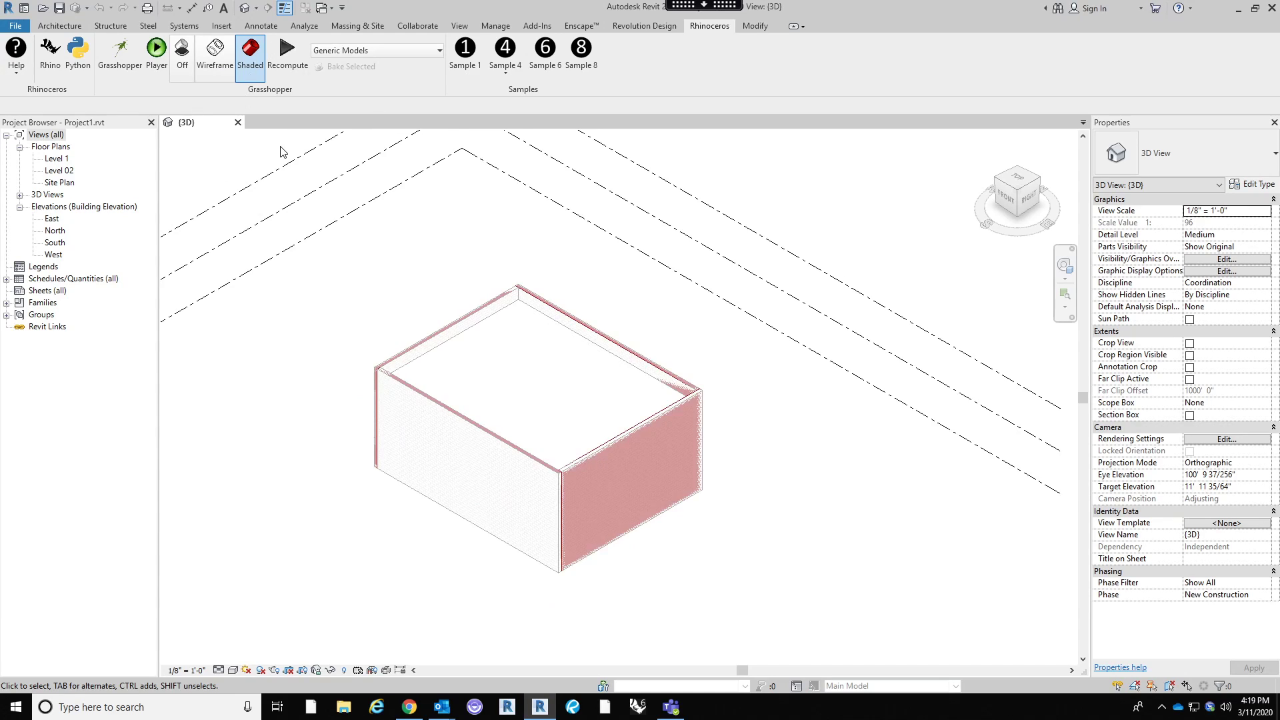
pyautogui.click(237, 122)
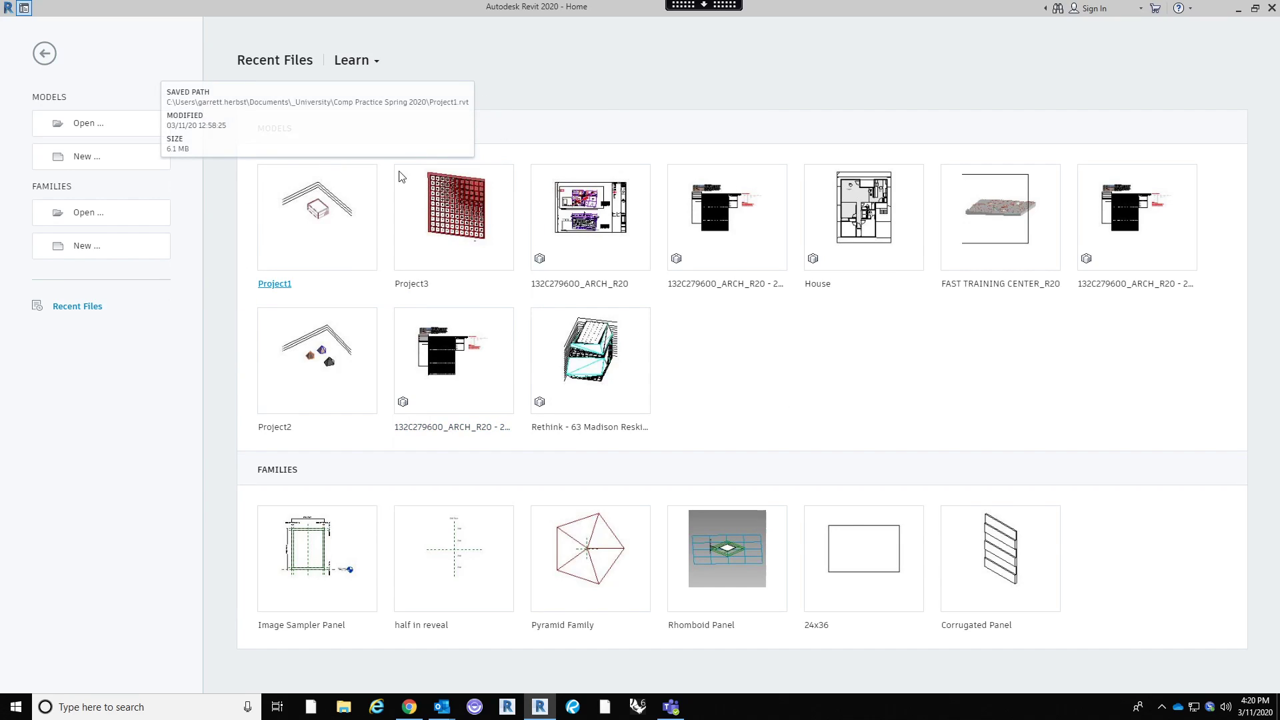
pyautogui.click(457, 230)
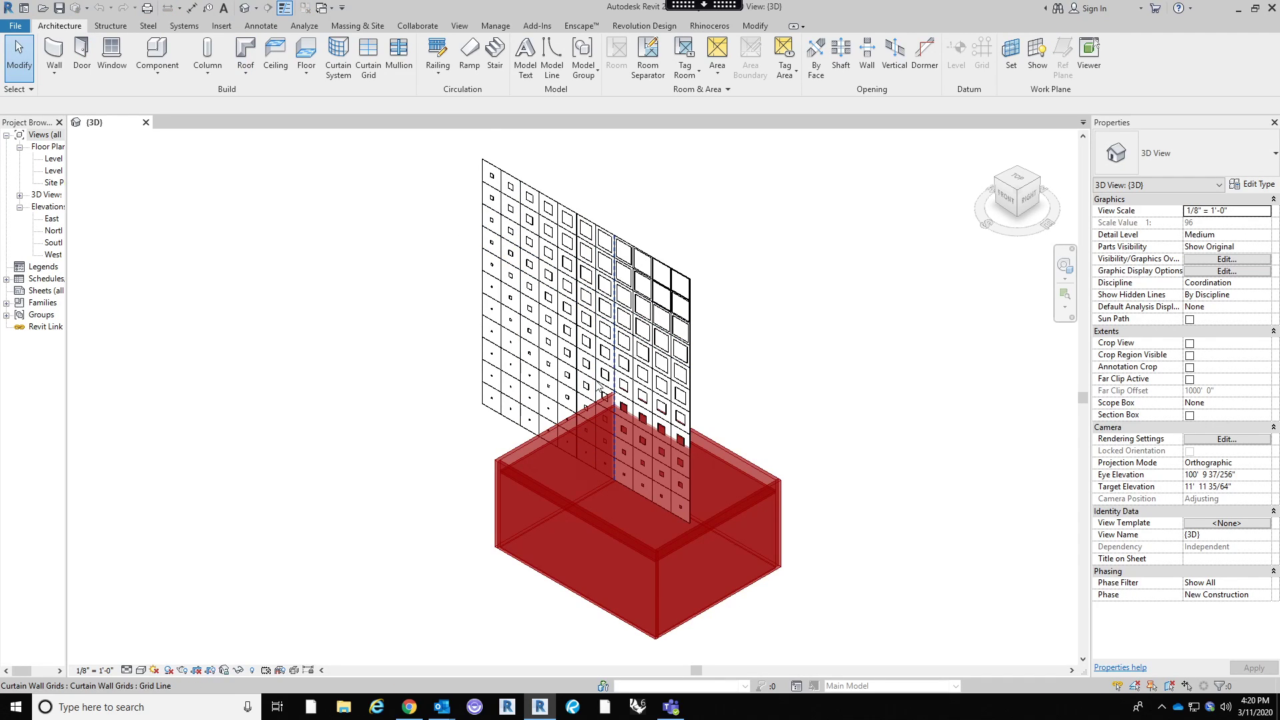
# Examine the Image Sampler curtain wall in 3D and inspect the properties of one of its panels, including its Offset Factor.
pyautogui.scroll(1, 604, 381)
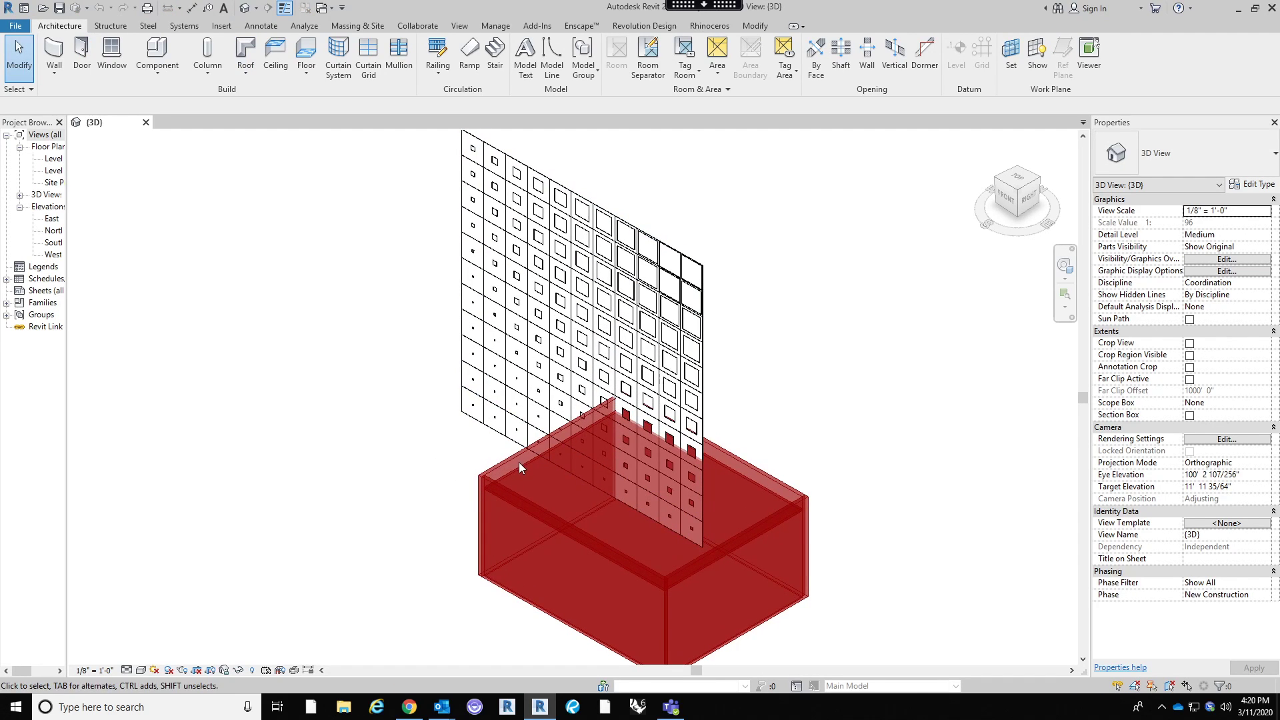
pyautogui.rightClick(483, 486)
pyautogui.click(403, 484)
pyautogui.keyDown('shift'); pyautogui.moveTo(674, 538); pyautogui.dragTo(803, 499, button='middle'); pyautogui.keyUp('shift')
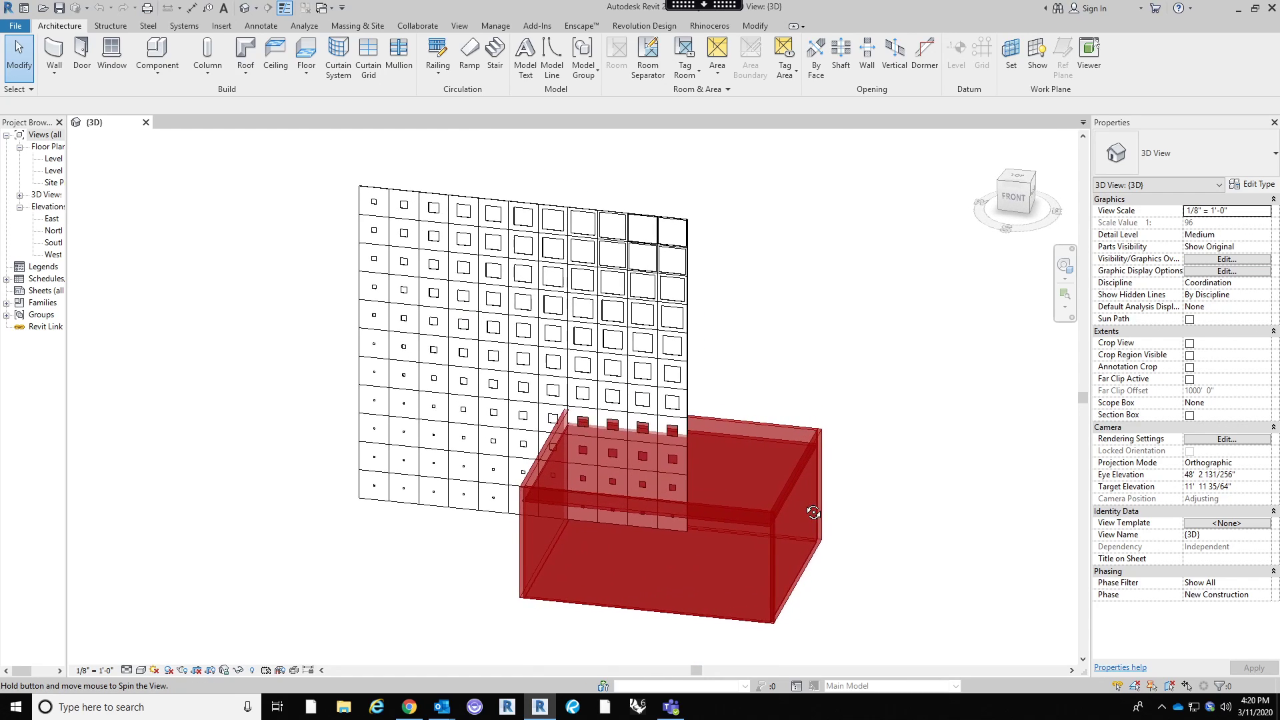
pyautogui.press('Tab')
pyautogui.press('Tab')
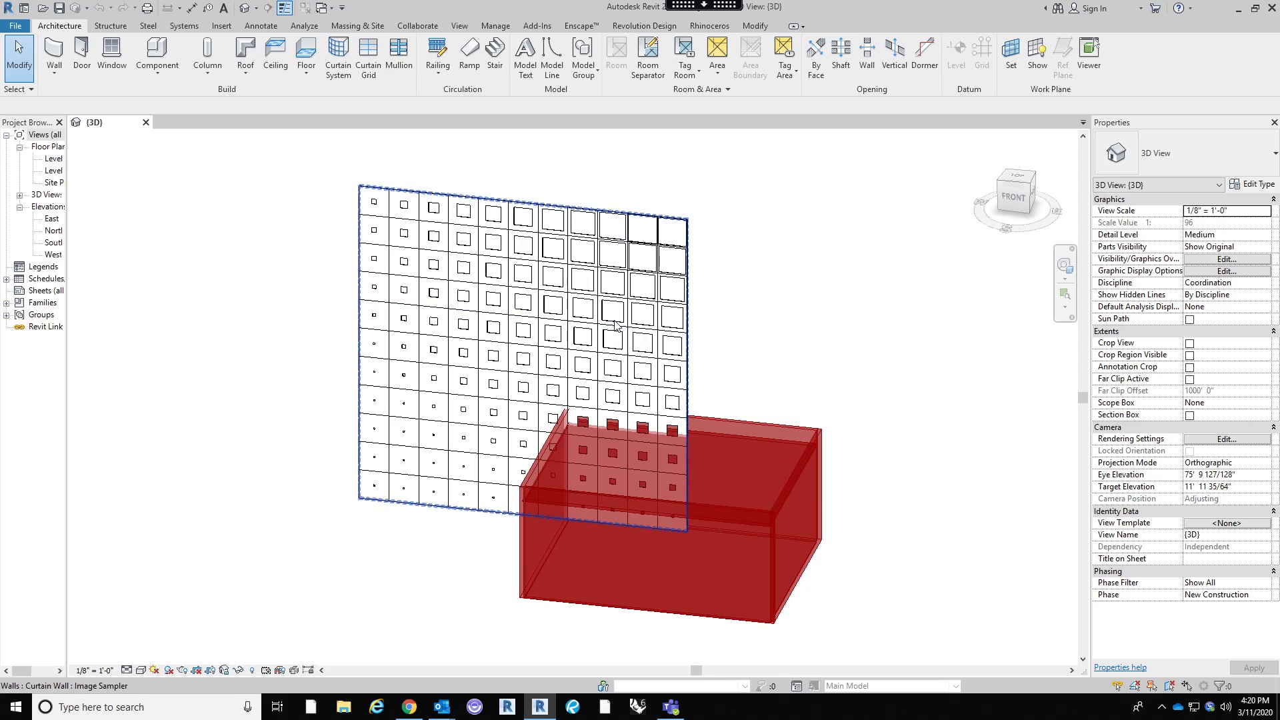
pyautogui.click(614, 321)
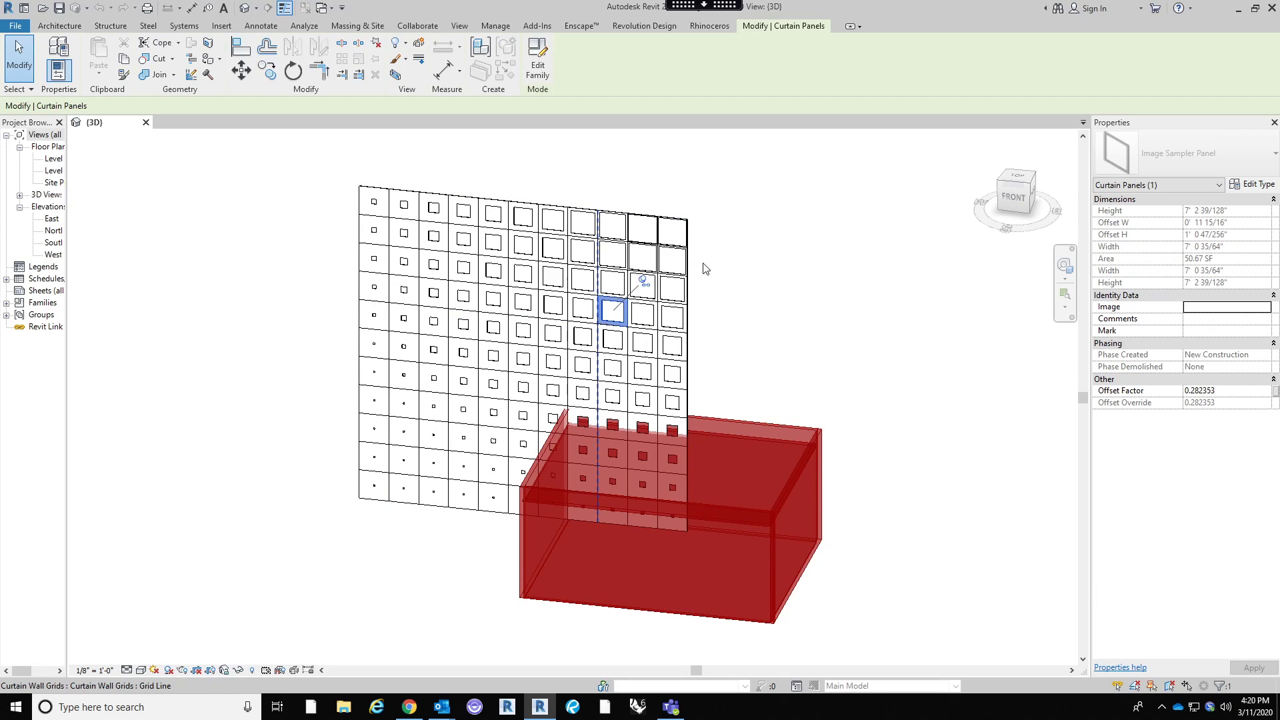
pyautogui.scroll(2, 596, 284)
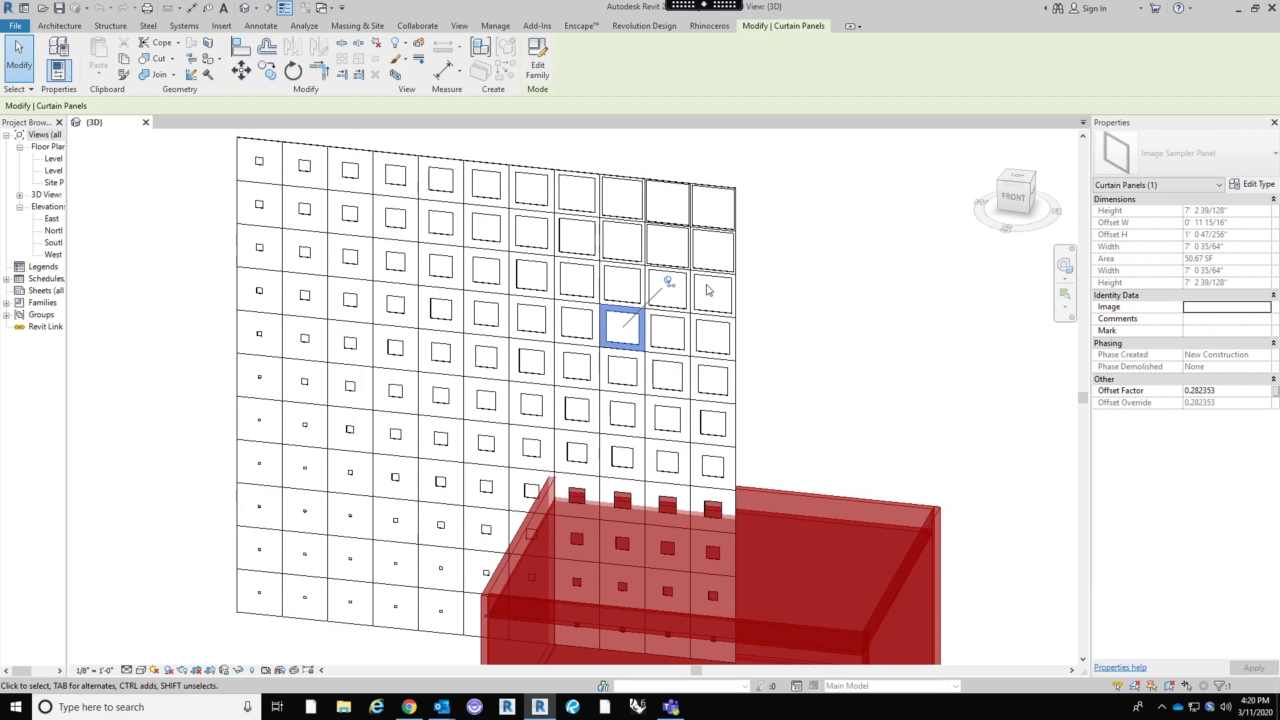
pyautogui.click(843, 331)
pyautogui.scroll(-1, 844, 331)
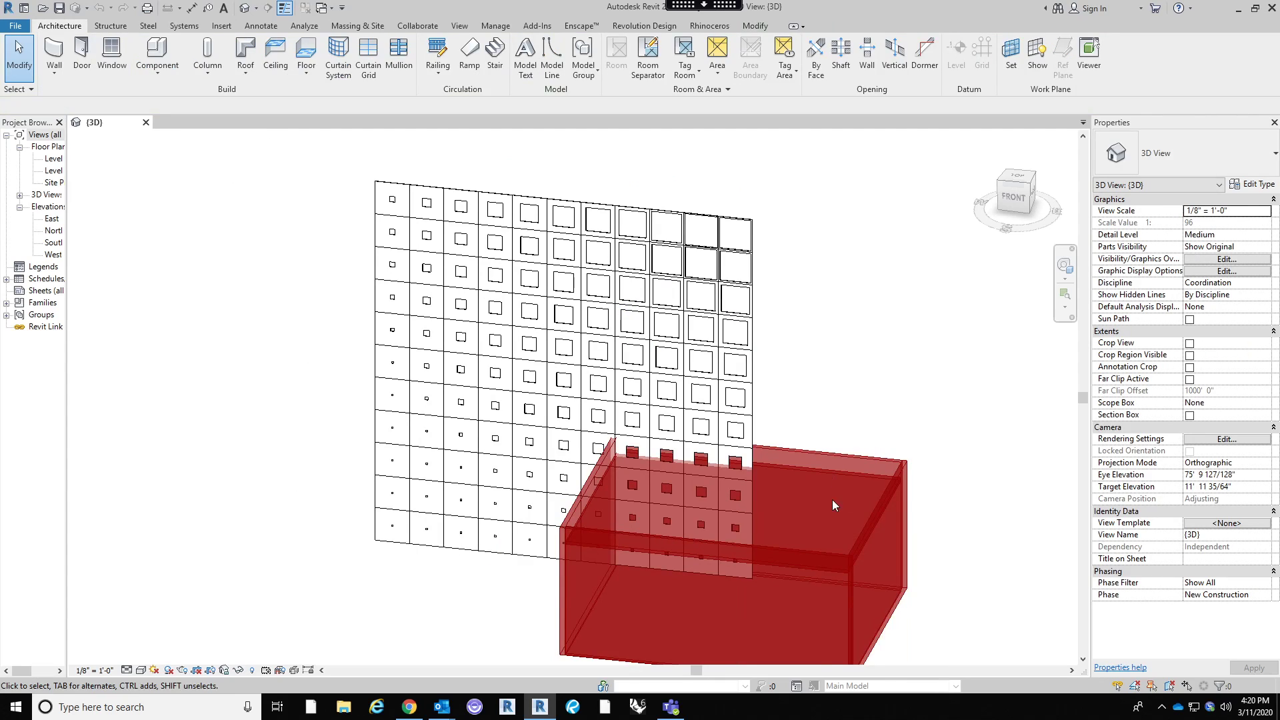
pyautogui.scroll(-1, 843, 503)
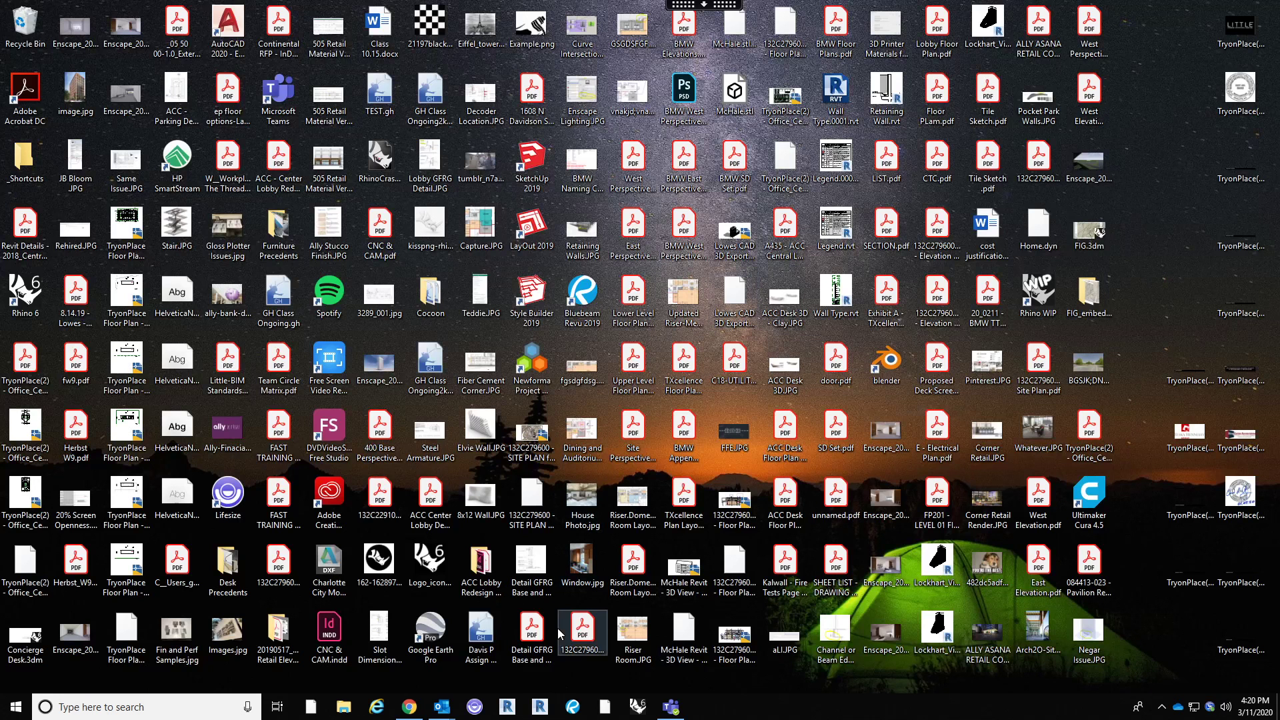
# Return to Revit's home screen and create a new family from the Curtain Wall Panel.rft template.
pyautogui.click(539, 706)
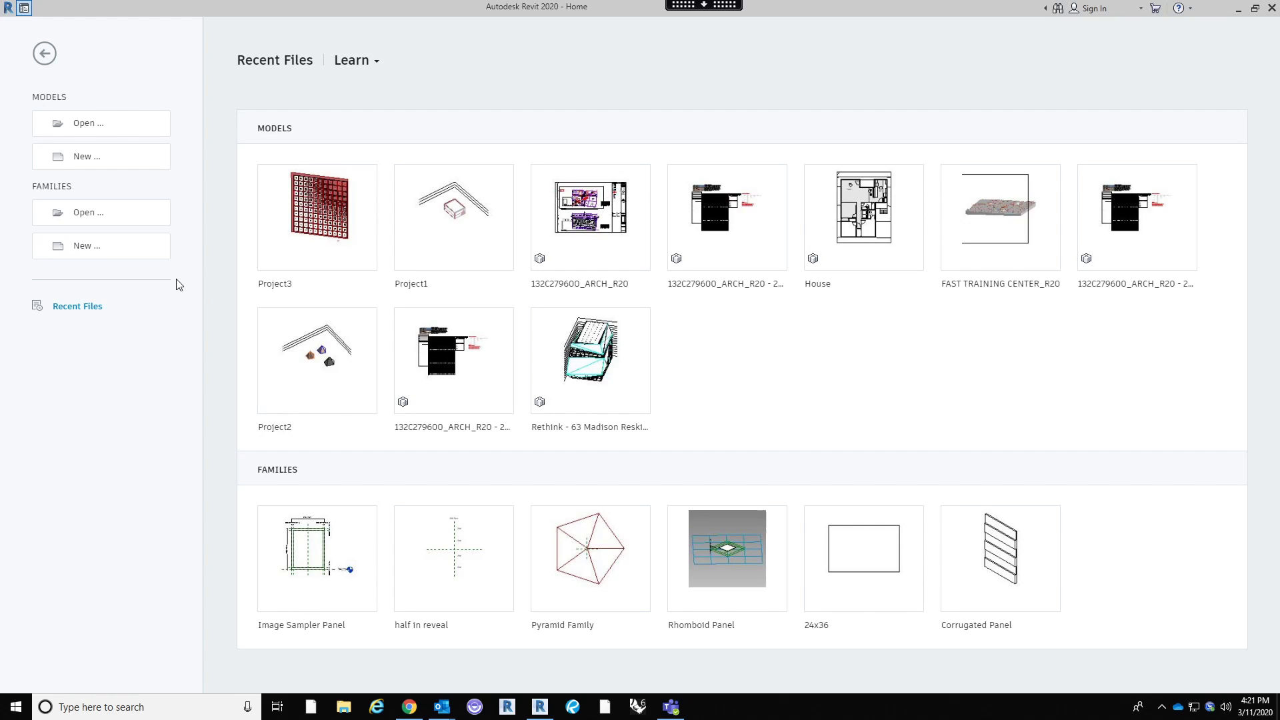
pyautogui.click(122, 256)
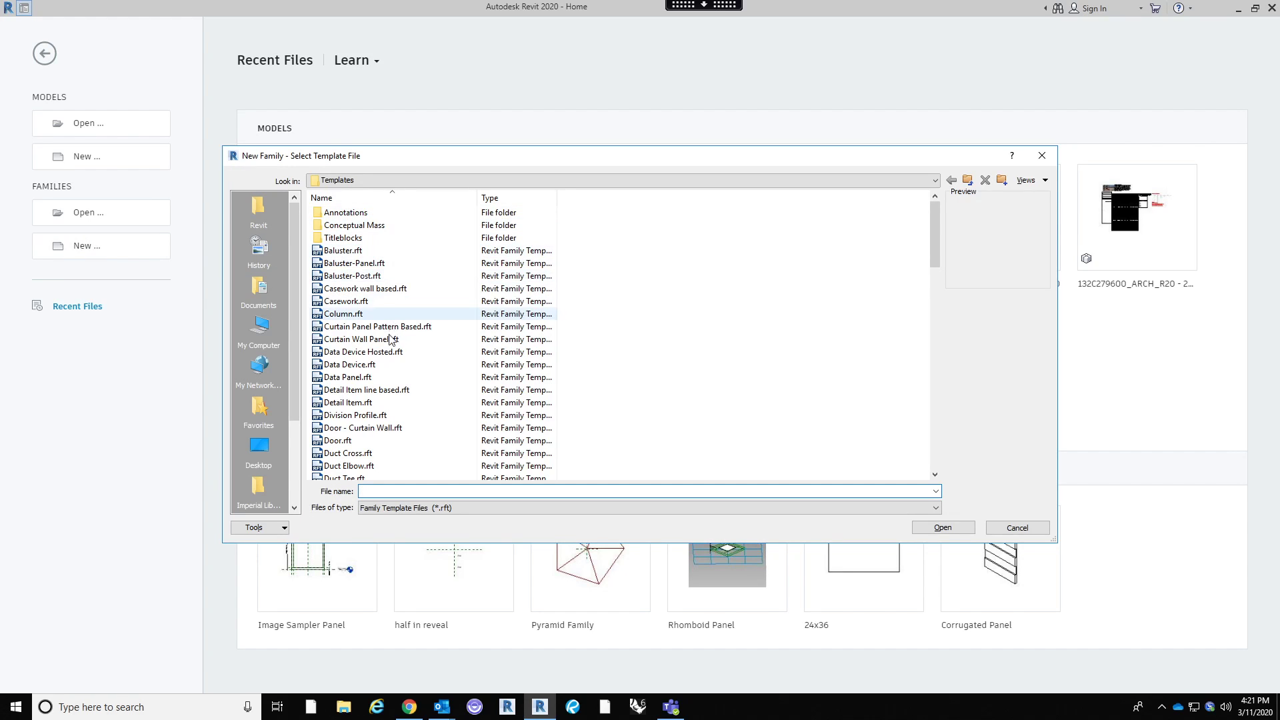
pyautogui.click(390, 342)
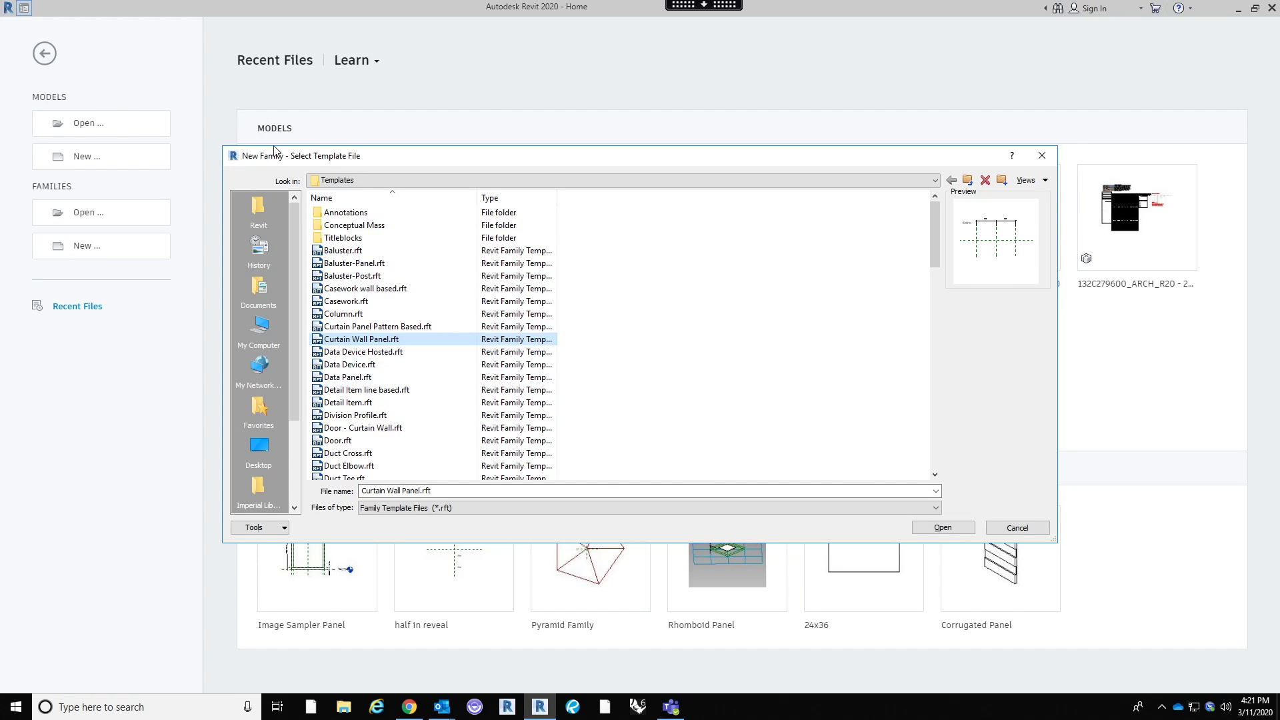
pyautogui.moveTo(431, 163); pyautogui.dragTo(497, 157)
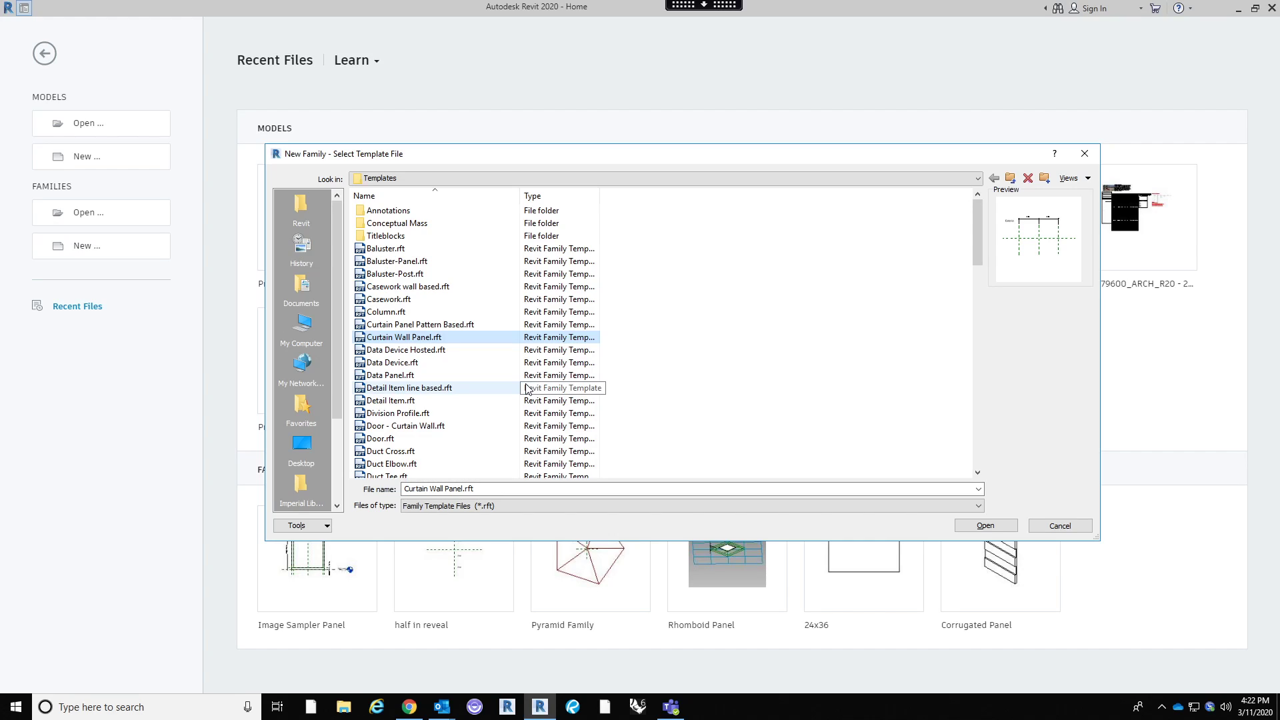
pyautogui.click(996, 526)
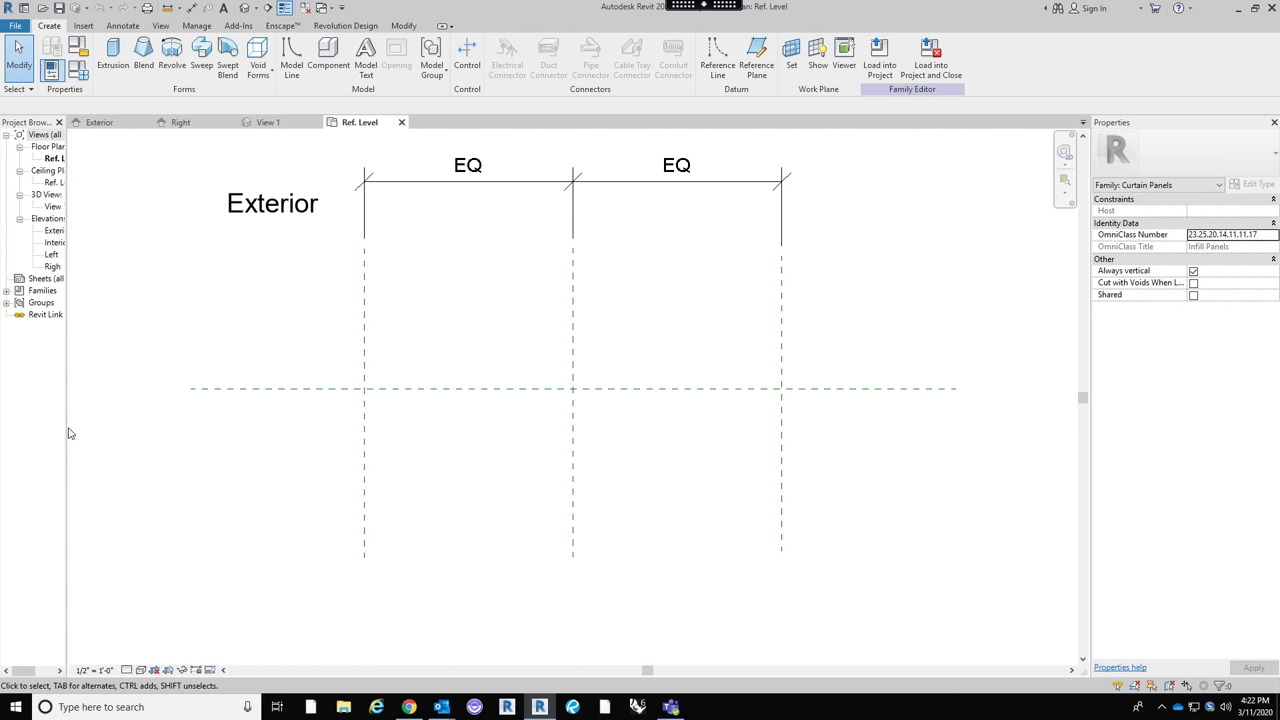
# Widen the Project Browser and open the new family's Exterior elevation to look over its reference planes.
pyautogui.moveTo(64, 423); pyautogui.dragTo(147, 420)
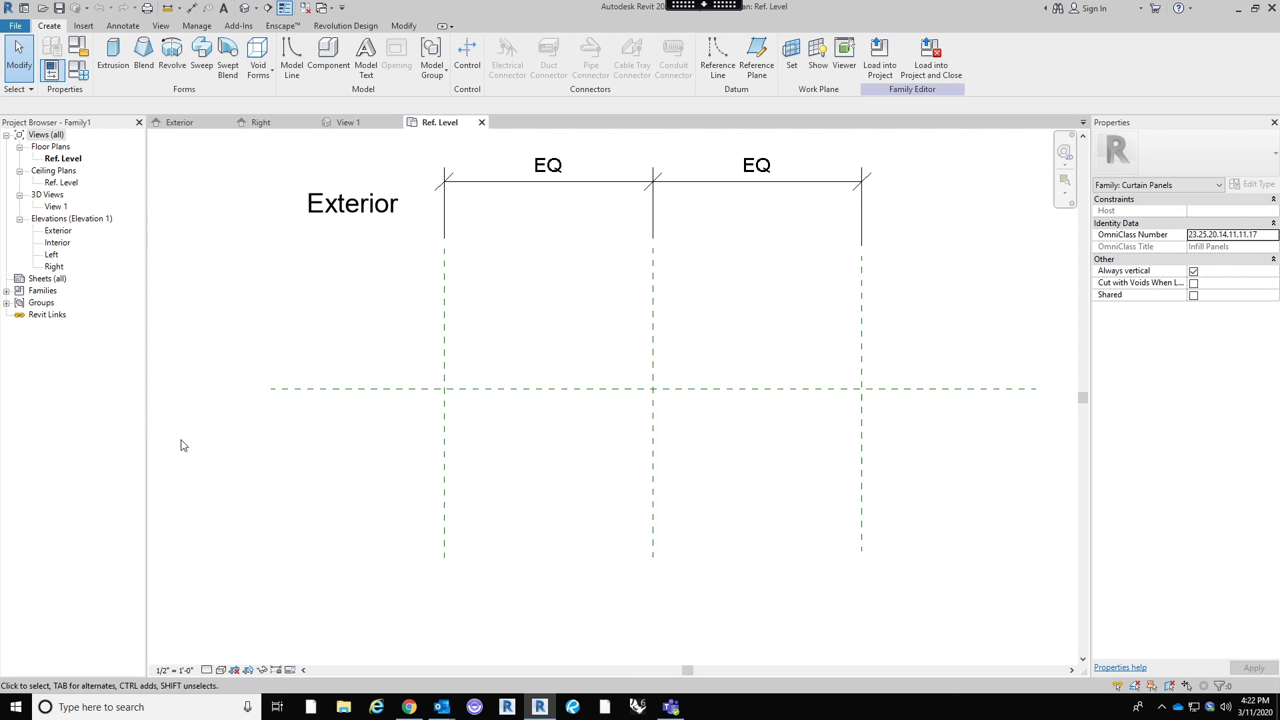
pyautogui.doubleClick(59, 231)
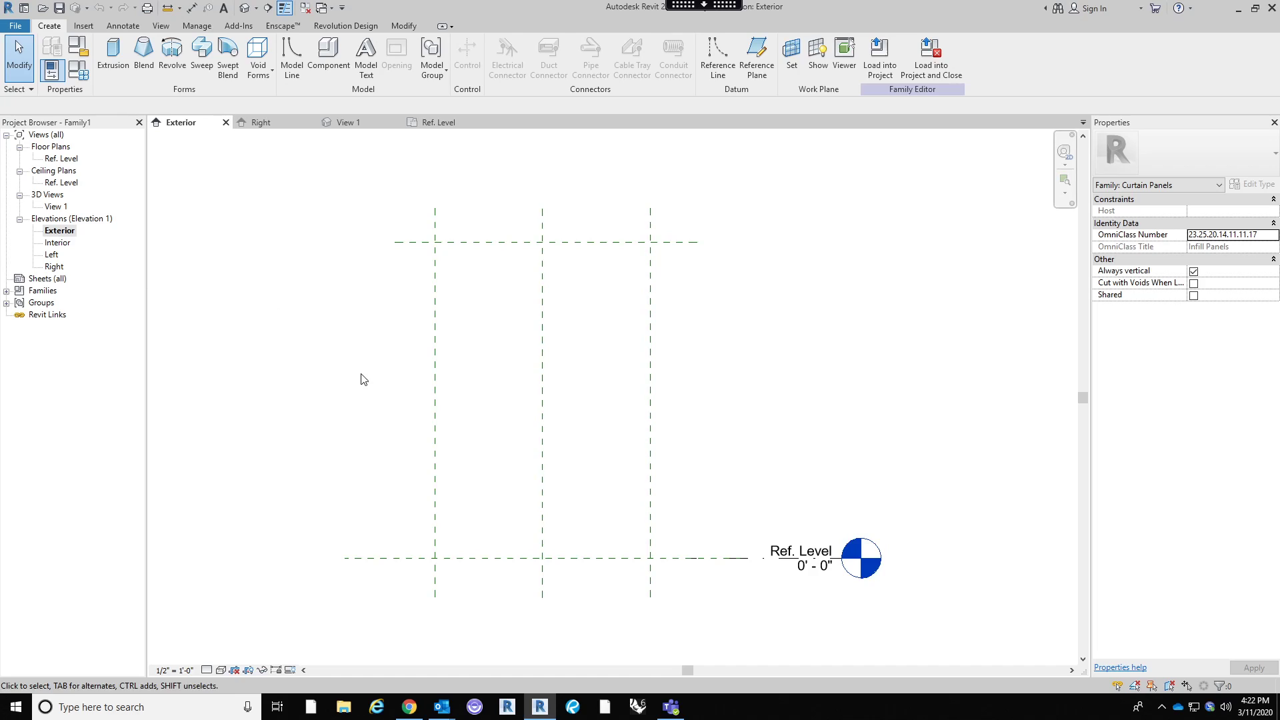
pyautogui.moveTo(384, 372); pyautogui.dragTo(414, 394, button='middle')
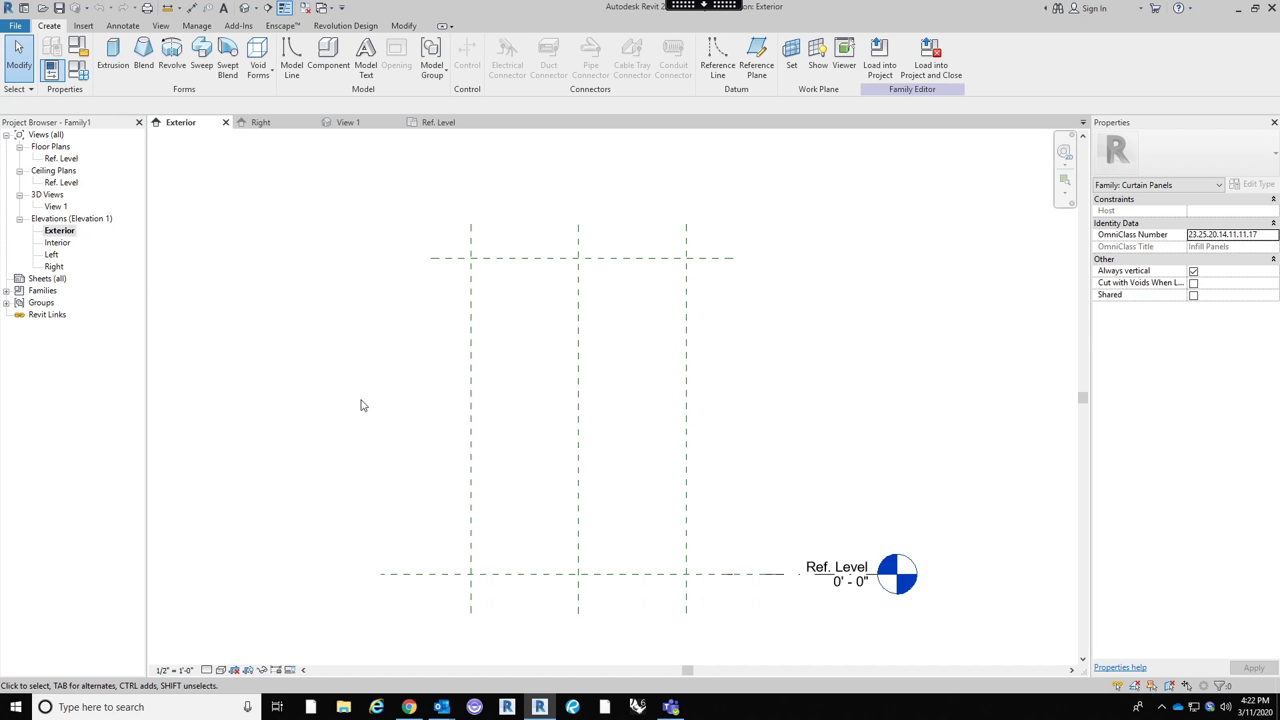
pyautogui.moveTo(389, 414); pyautogui.dragTo(382, 396, button='middle')
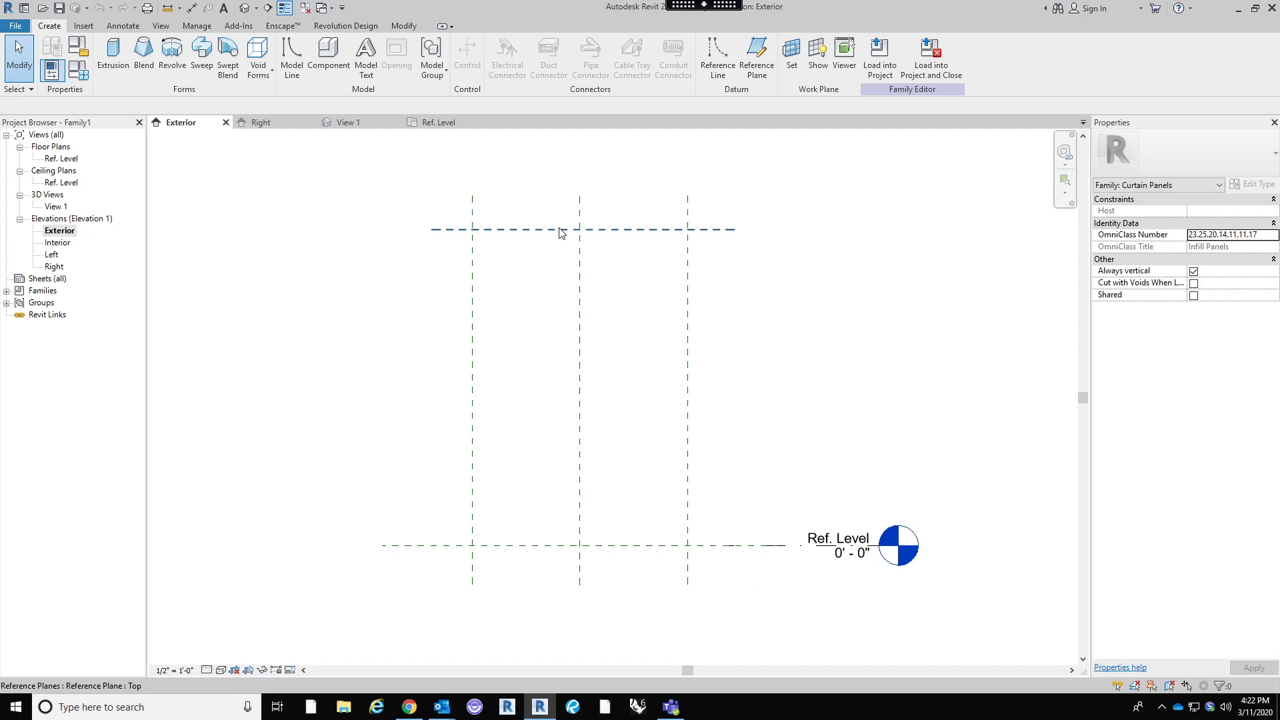
pyautogui.moveTo(410, 307); pyautogui.dragTo(429, 309, button='middle')
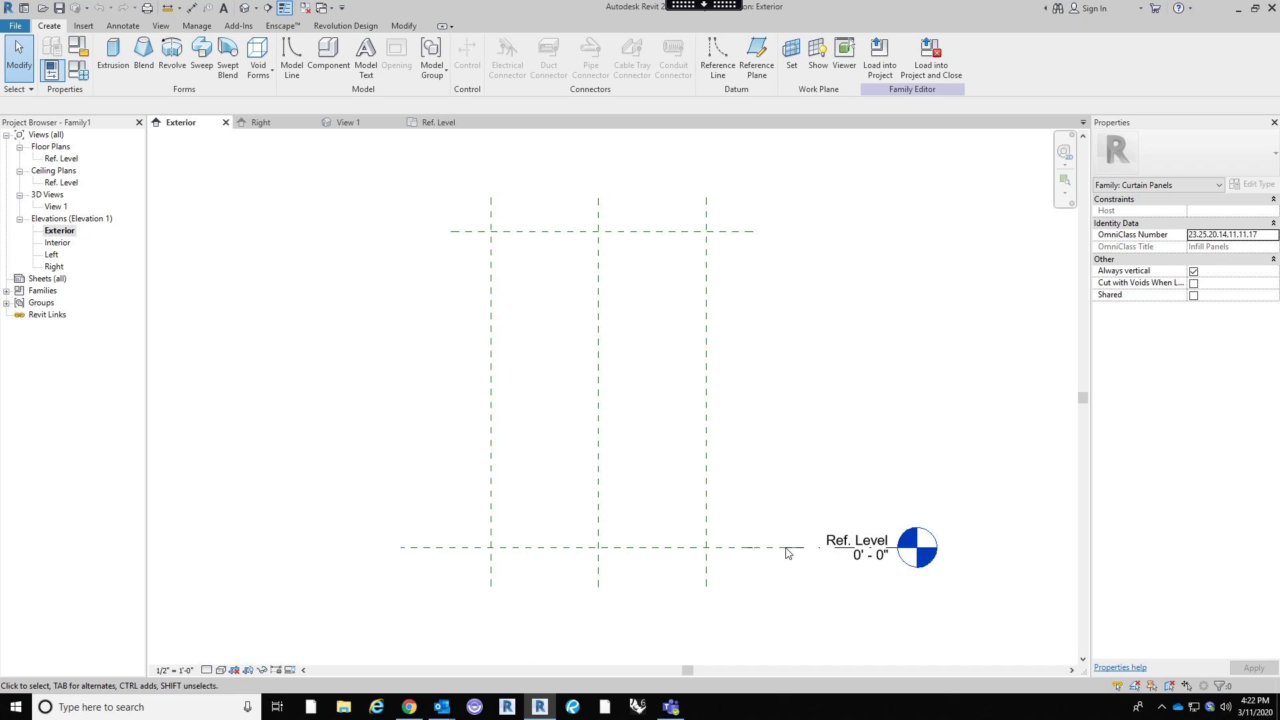
# Start an Extrusion and sketch a rectangle bounded by the two outer vertical reference planes, the top reference plane and Ref. Level.
pyautogui.click(113, 57)
pyautogui.click(503, 240)
pyautogui.press('Escape')
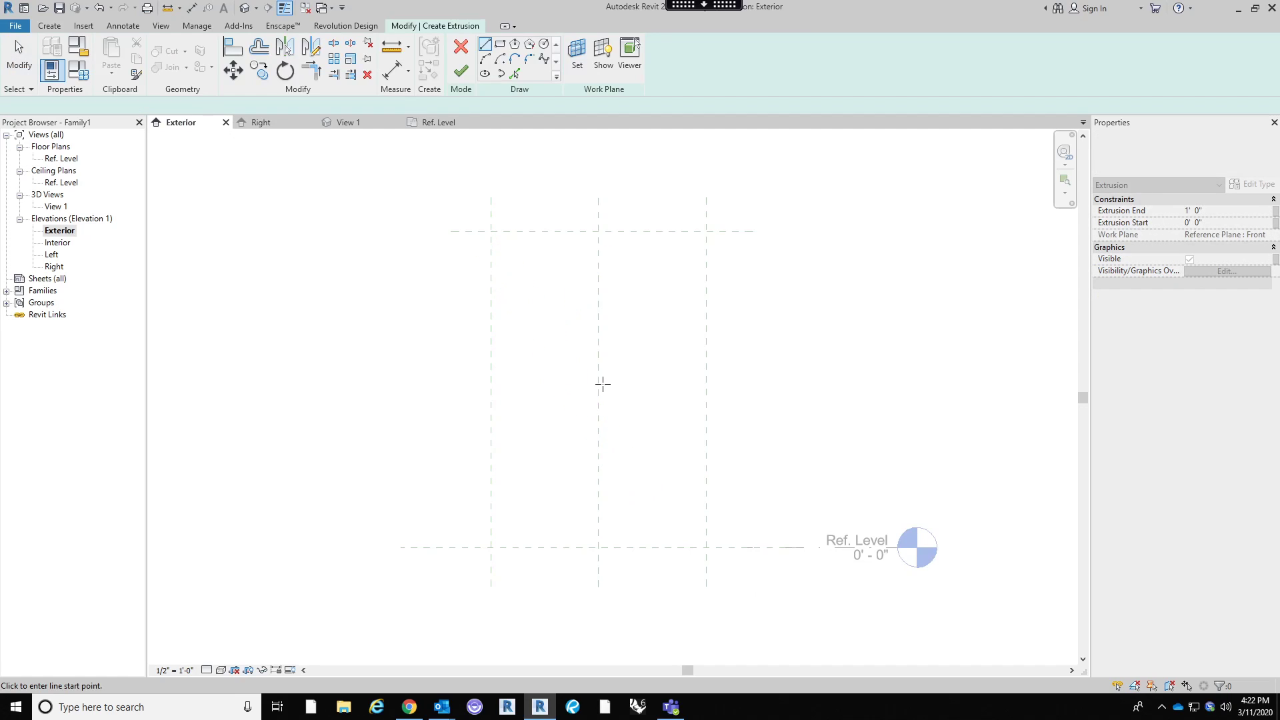
pyautogui.click(500, 45)
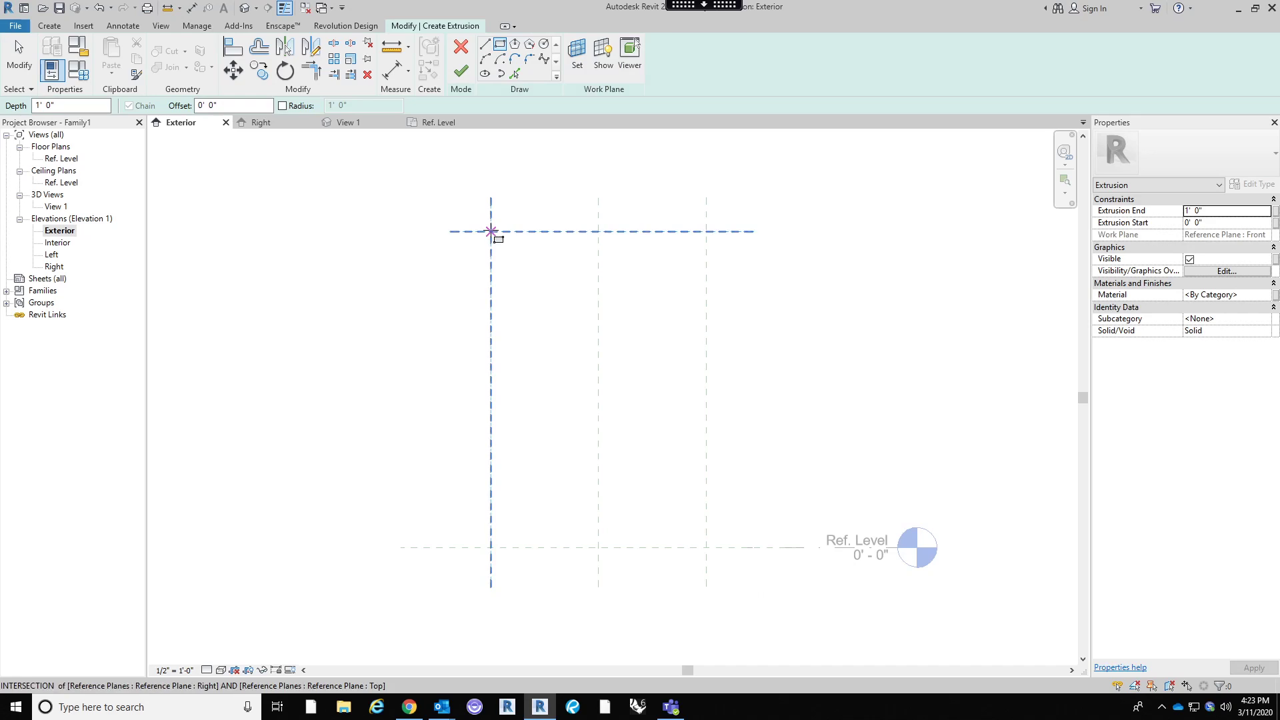
pyautogui.click(491, 231)
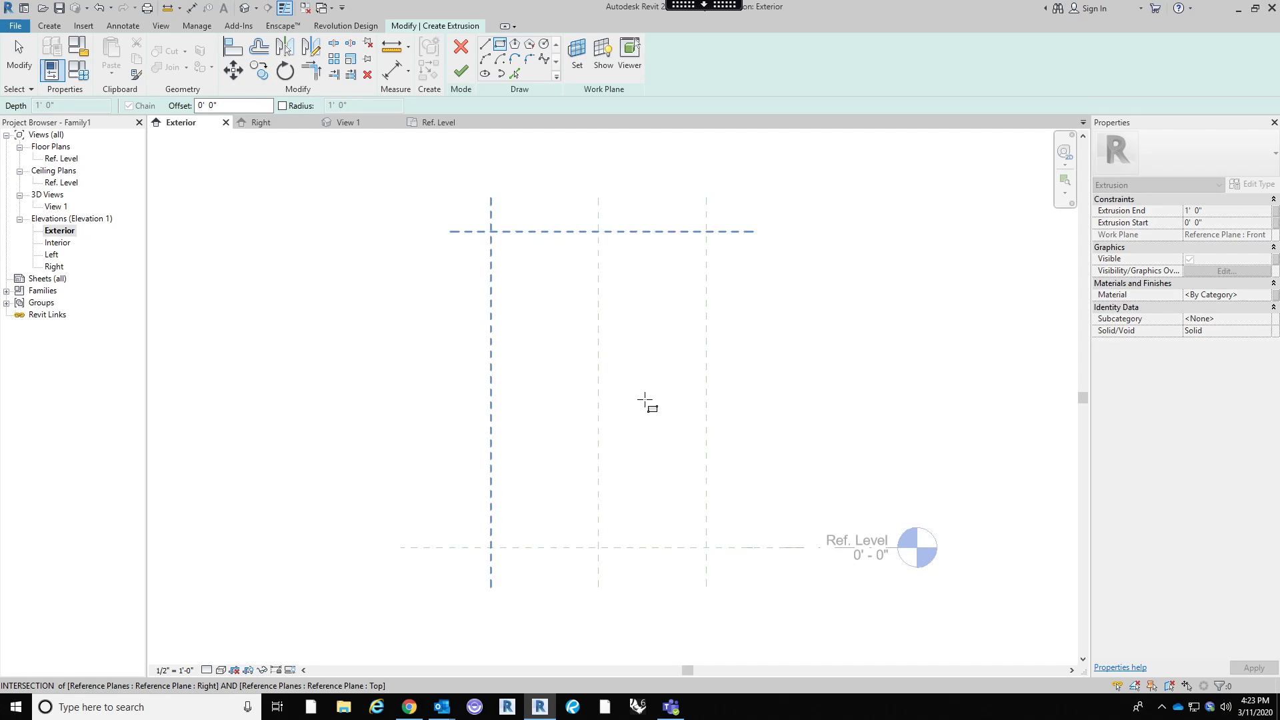
pyautogui.click(707, 547)
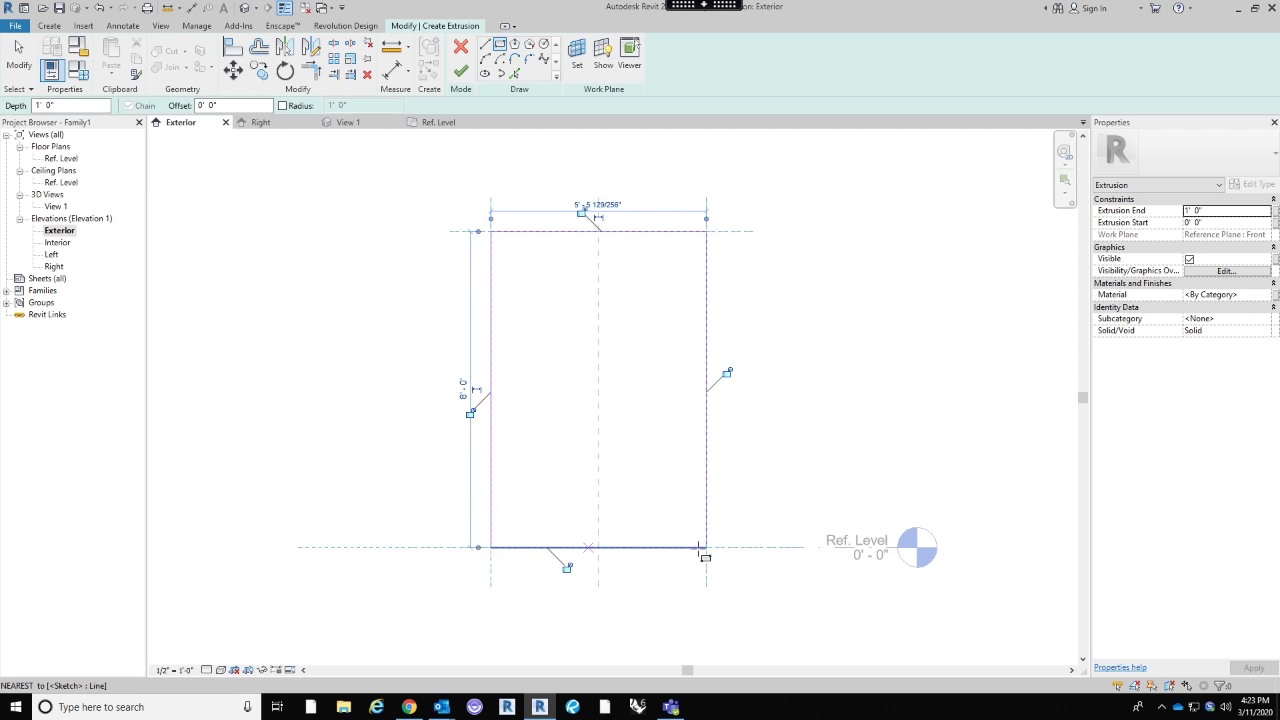
# Lock all four sides of the sketched rectangle to their reference planes and finish using the rectangle tool.
pyautogui.click(728, 372)
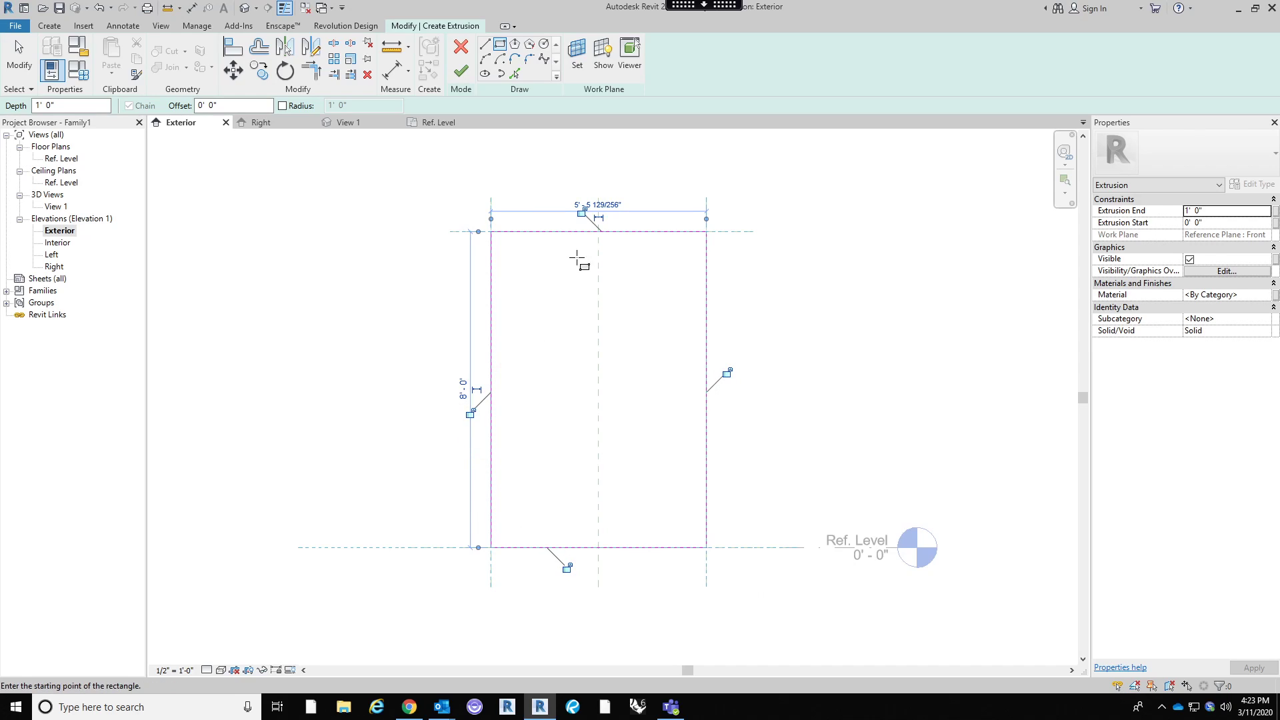
pyautogui.click(728, 372)
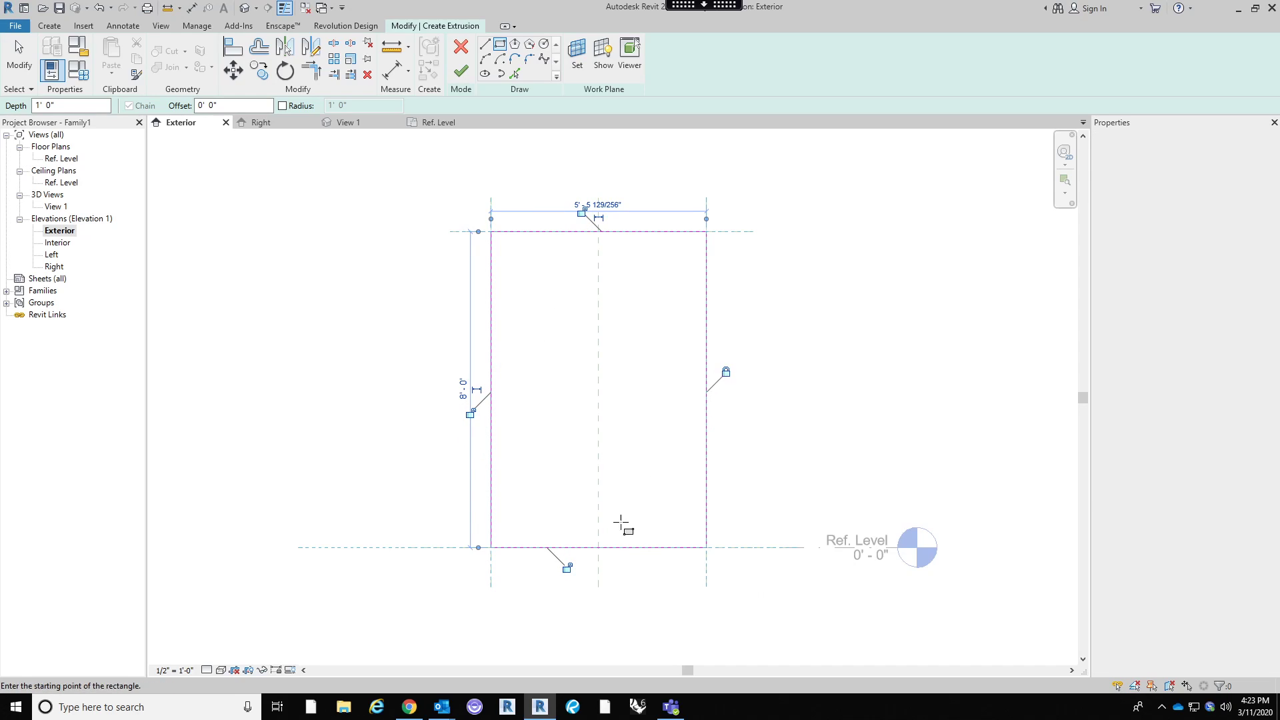
pyautogui.click(568, 567)
pyautogui.click(470, 413)
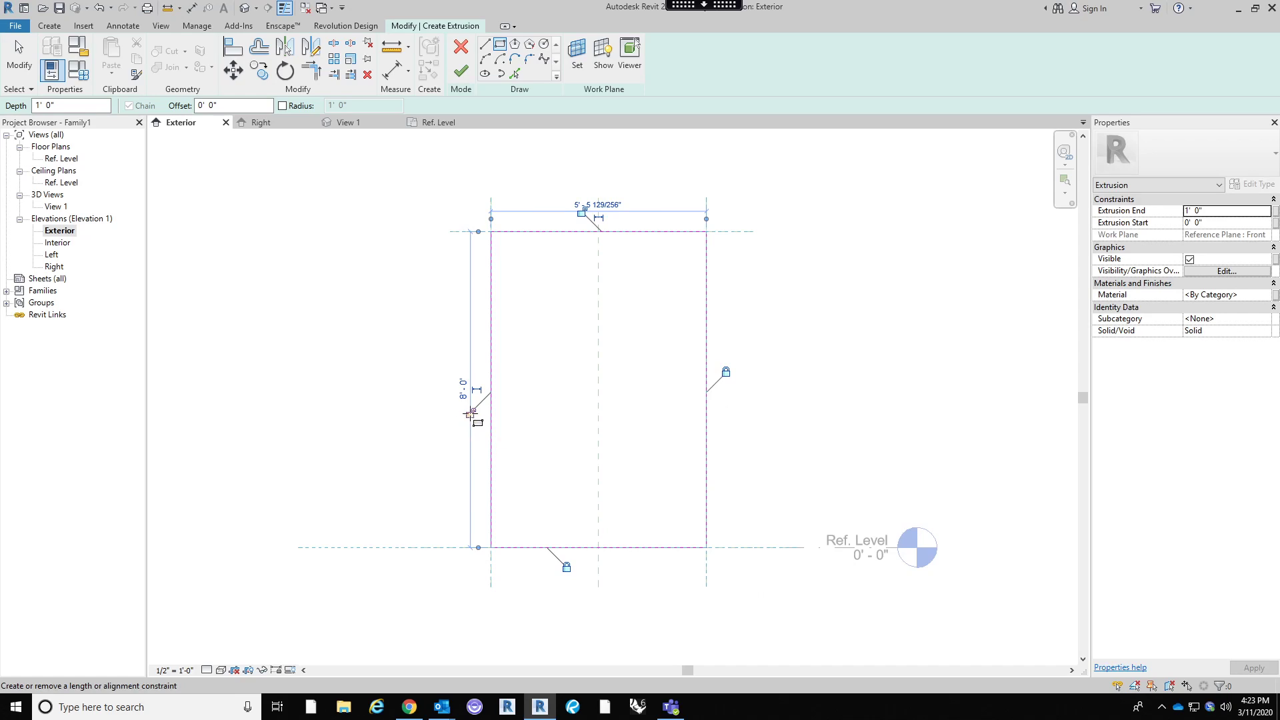
pyautogui.click(582, 212)
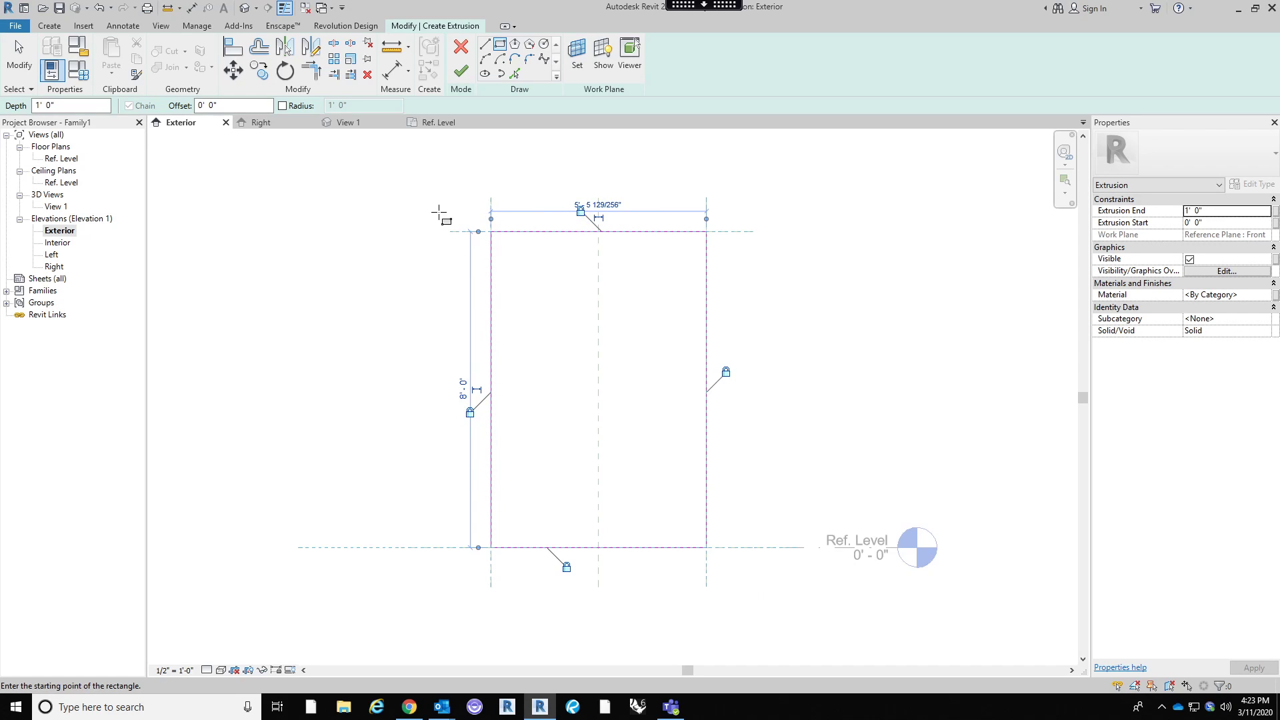
pyautogui.press('Escape')
pyautogui.press('Escape')
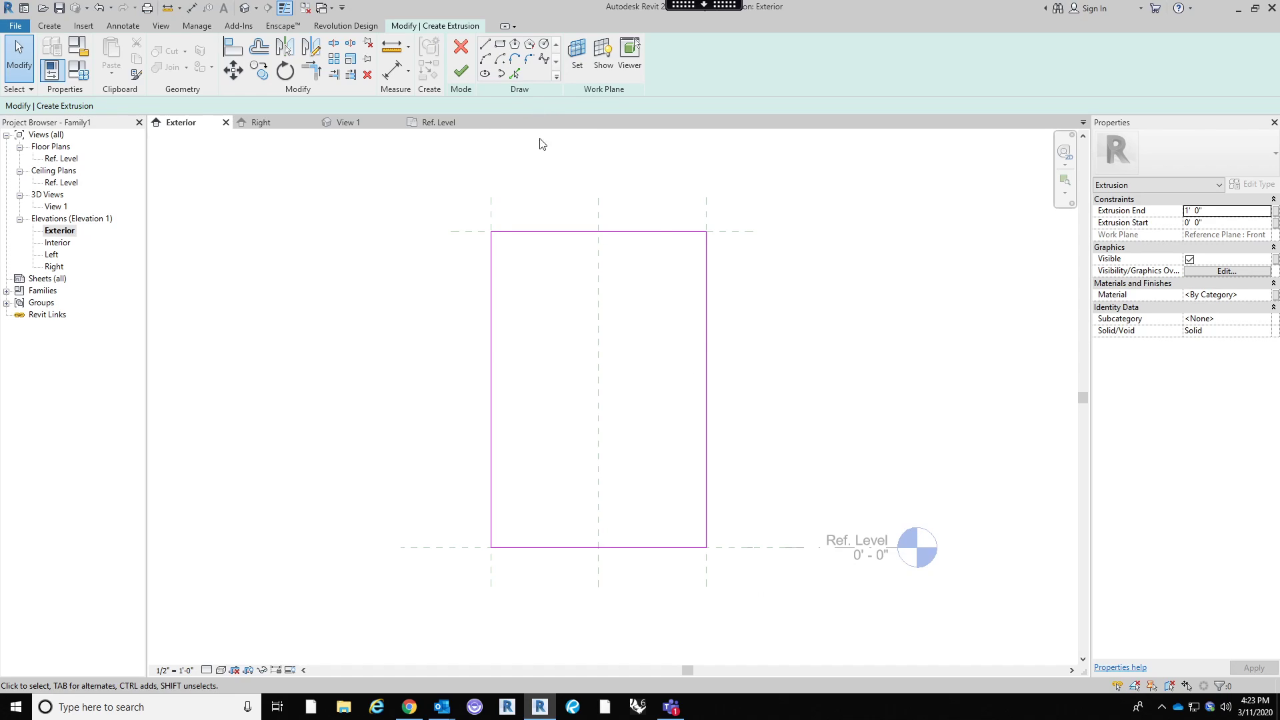
# Offset a copy of the whole rectangle chain inward by 1' 0" to form the panel's inner opening.
pyautogui.click(259, 46)
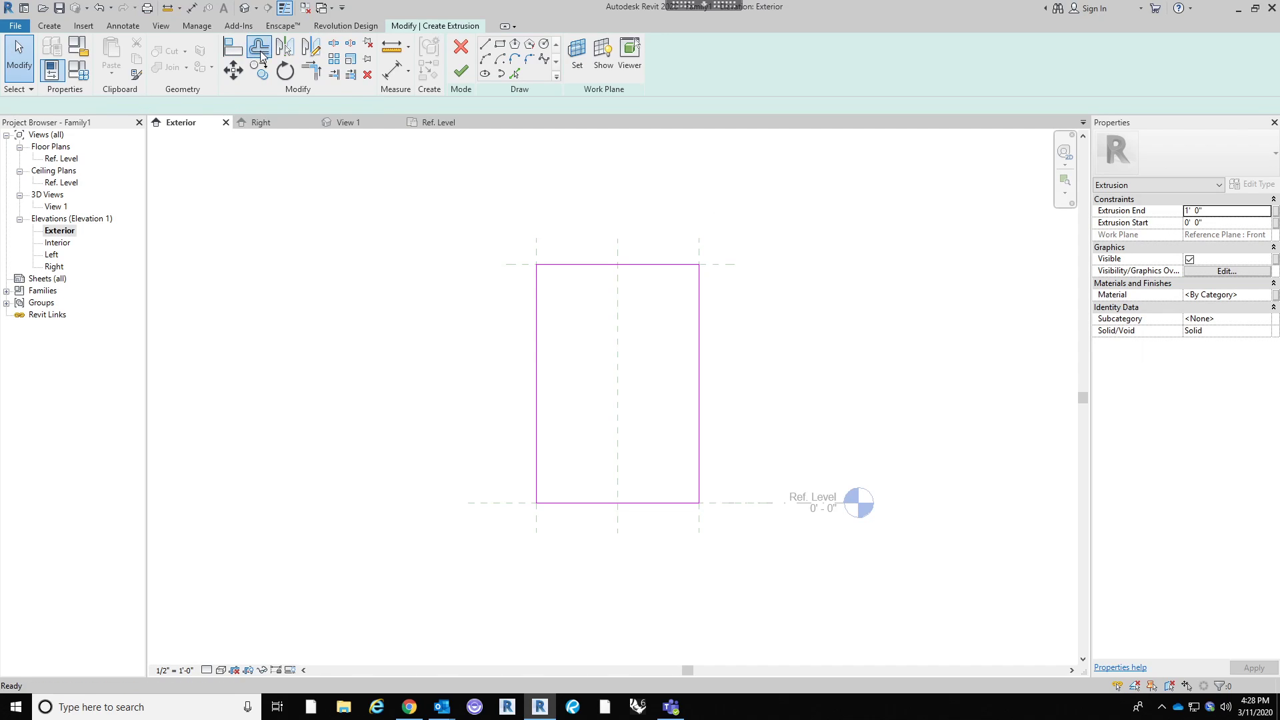
pyautogui.press('Tab')
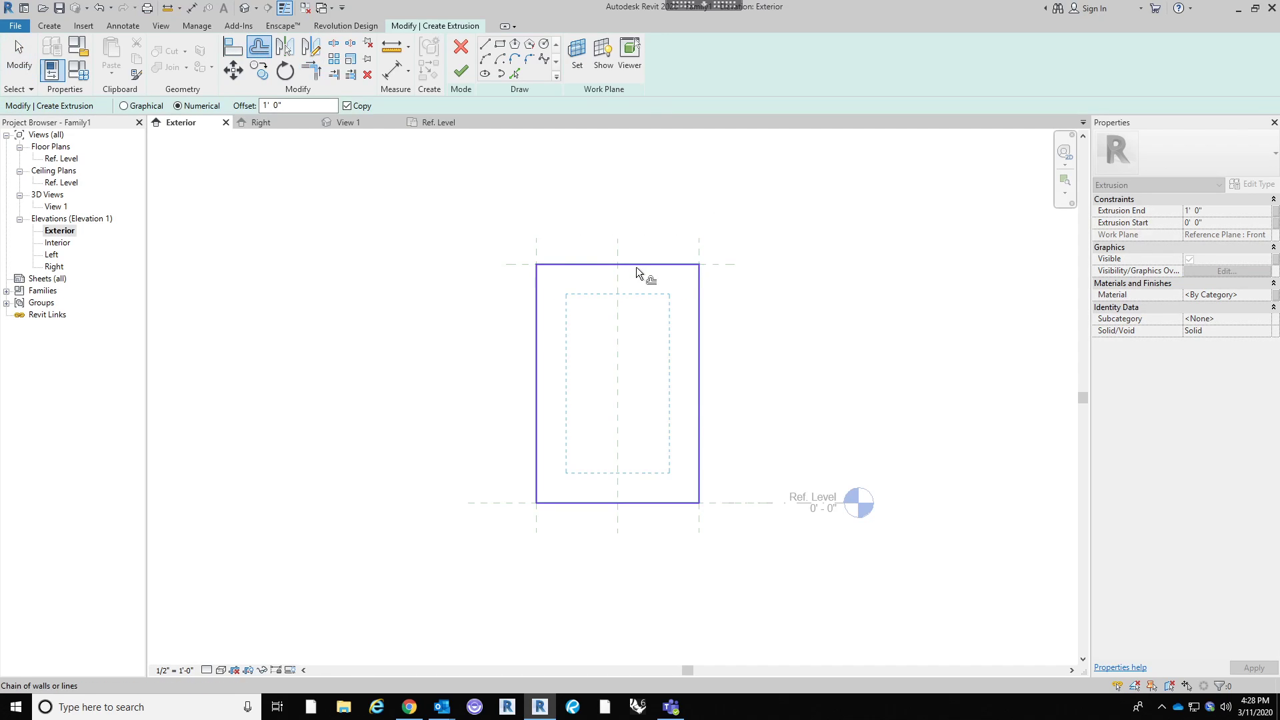
pyautogui.click(637, 267)
pyautogui.moveTo(655, 241); pyautogui.dragTo(629, 233, button='middle')
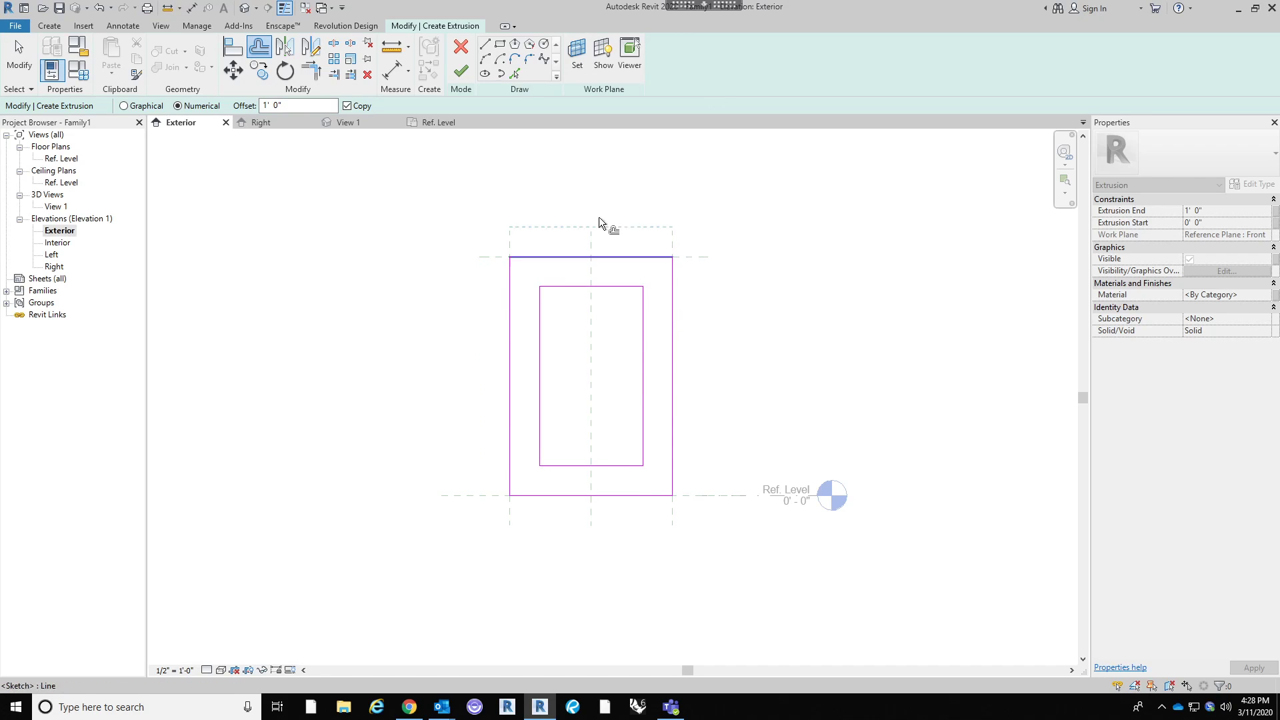
pyautogui.scroll(2, 595, 272)
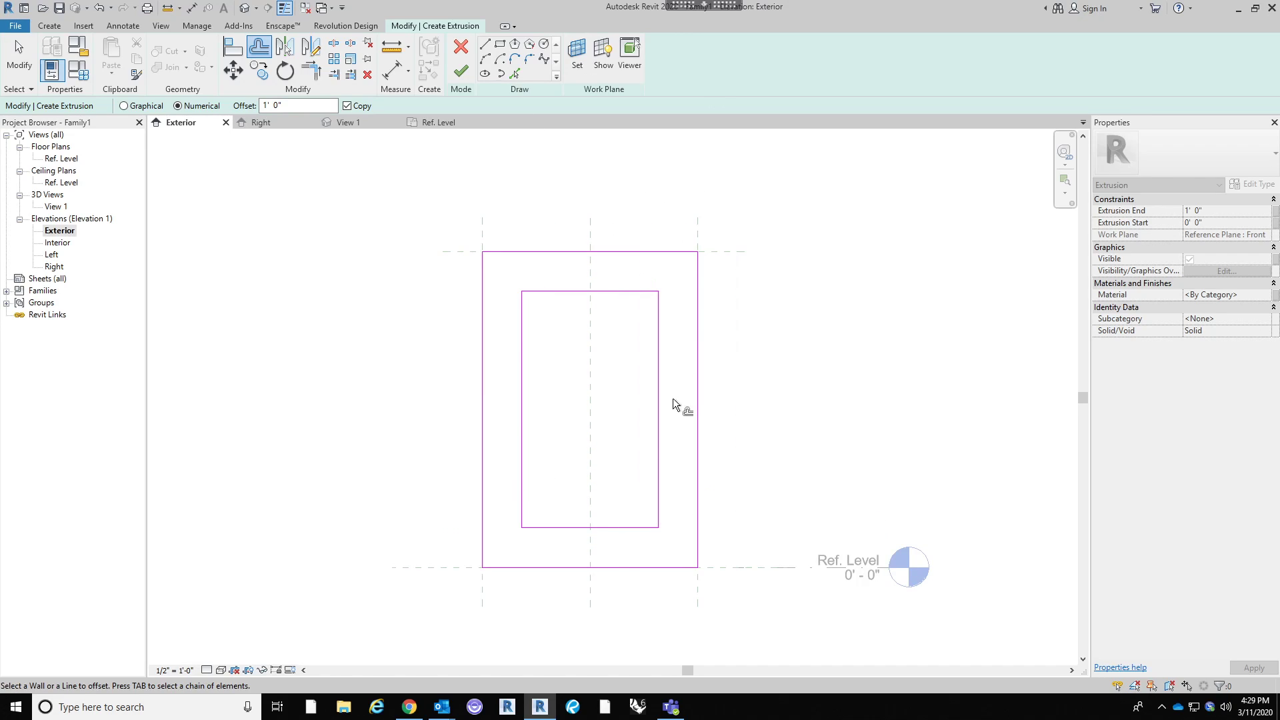
# Finish the extrusion sketch and dimension the panel's overall width between the two outer vertical reference planes.
pyautogui.click(461, 71)
pyautogui.click(378, 329)
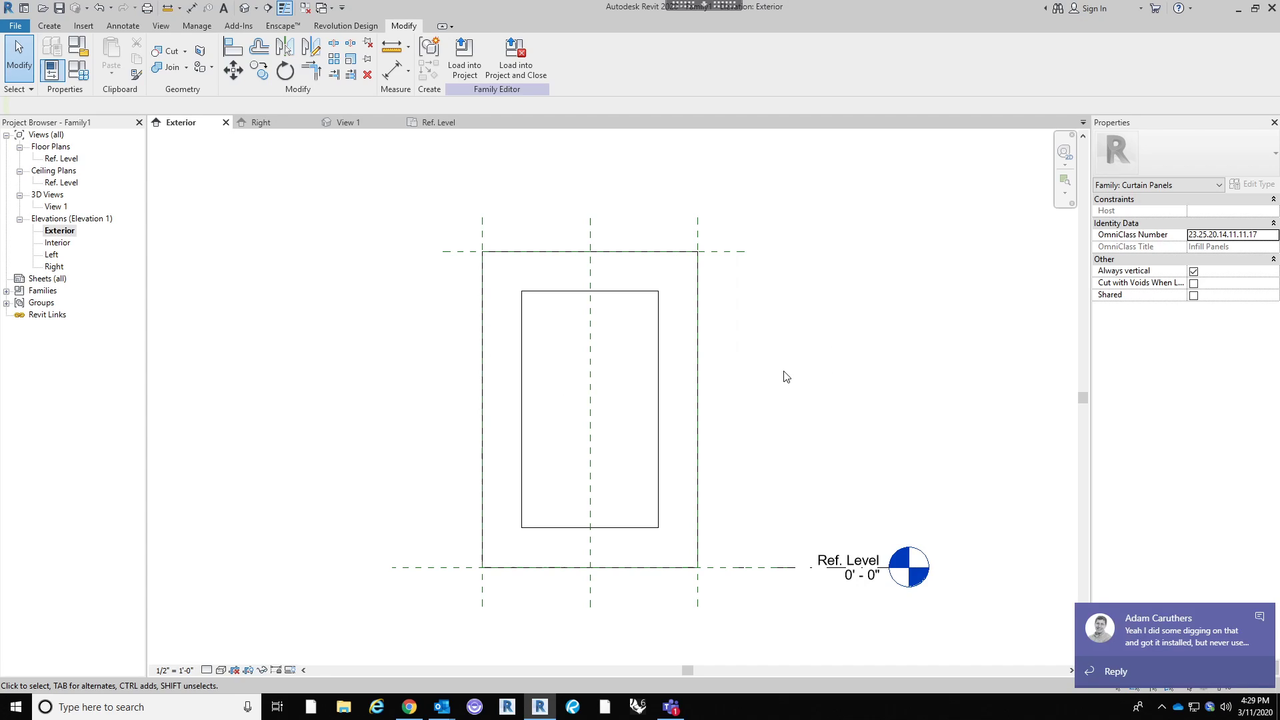
pyautogui.click(391, 79)
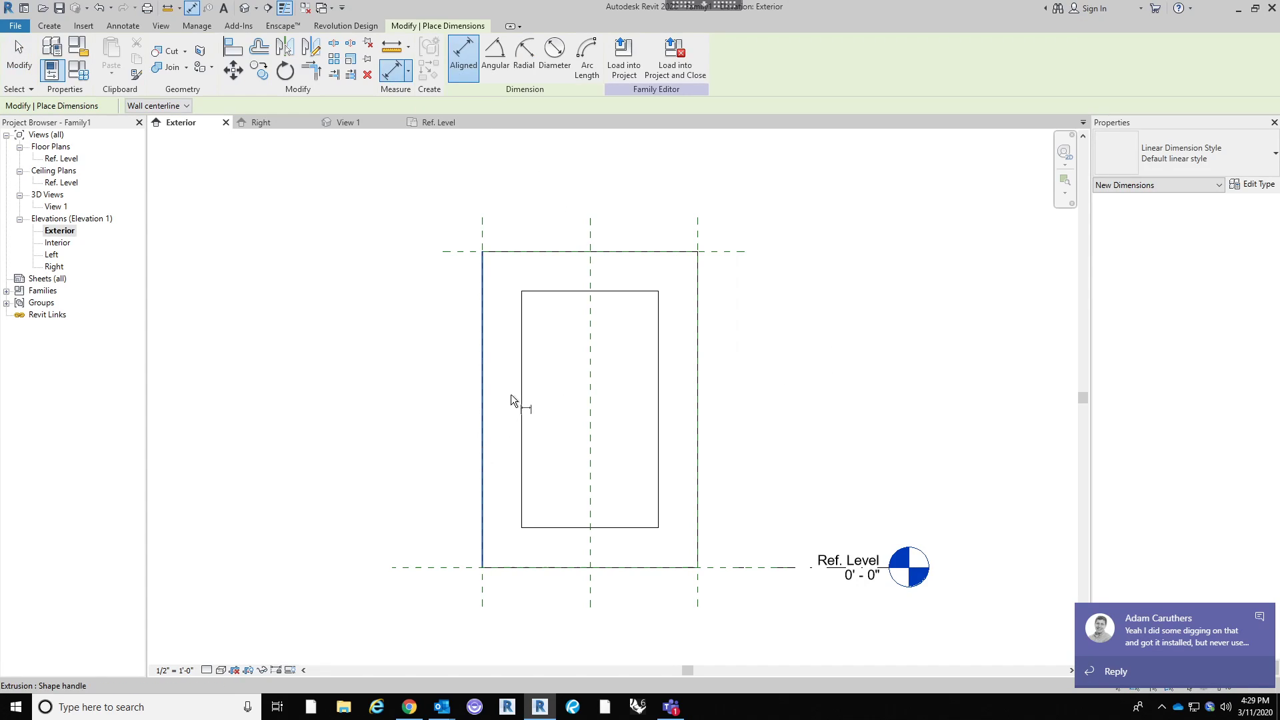
pyautogui.click(485, 242)
pyautogui.click(699, 240)
pyautogui.click(681, 232)
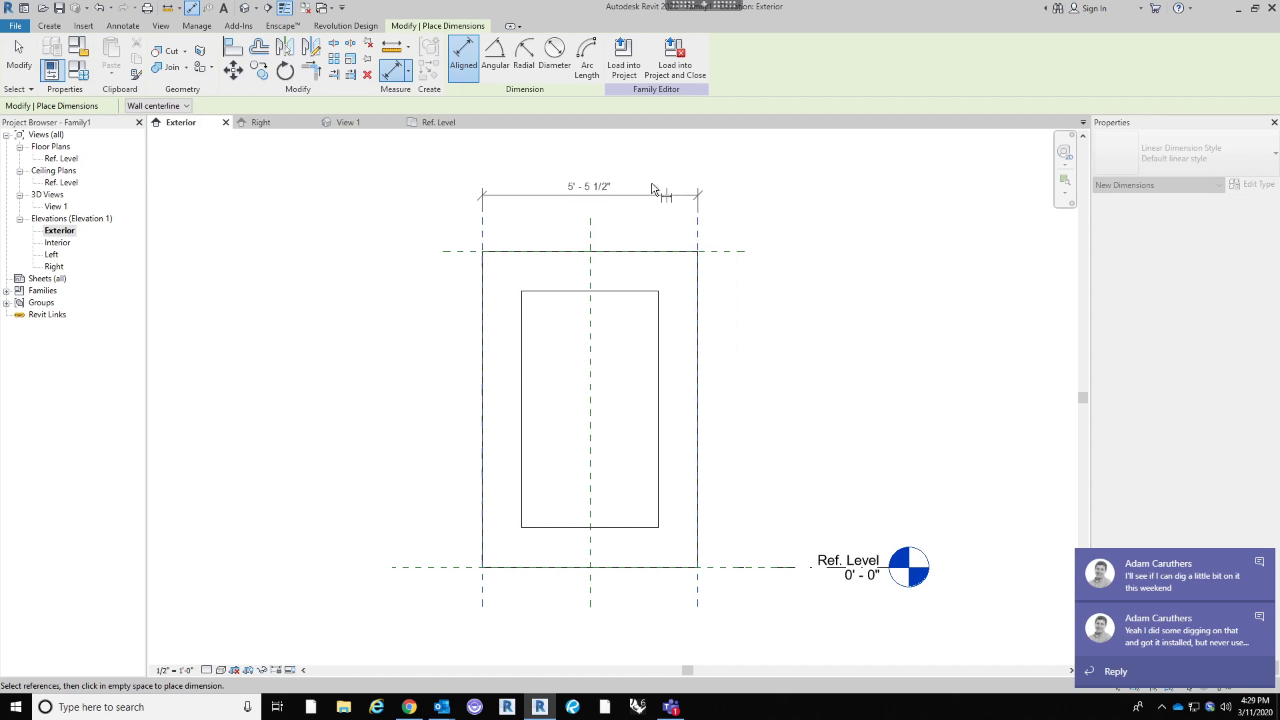
pyautogui.click(647, 196)
# Dimension the panel's overall height from the top reference plane to Ref. Level.
pyautogui.click(458, 258)
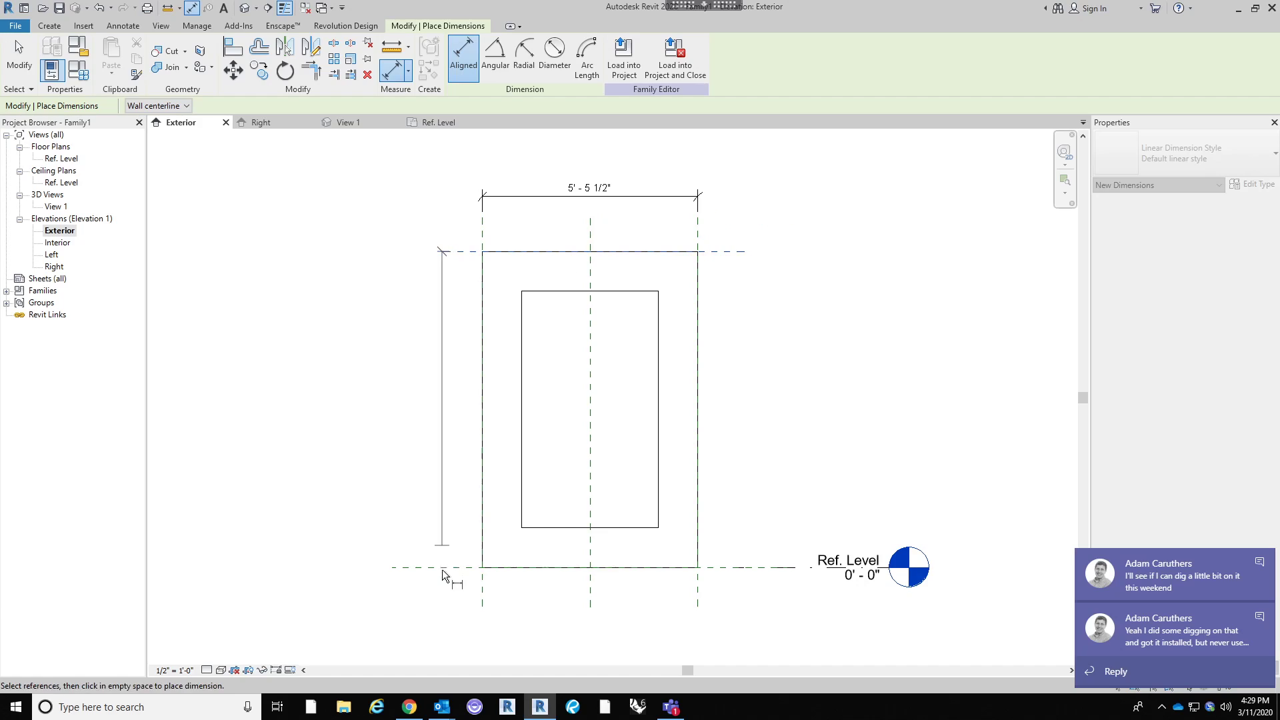
pyautogui.click(443, 569)
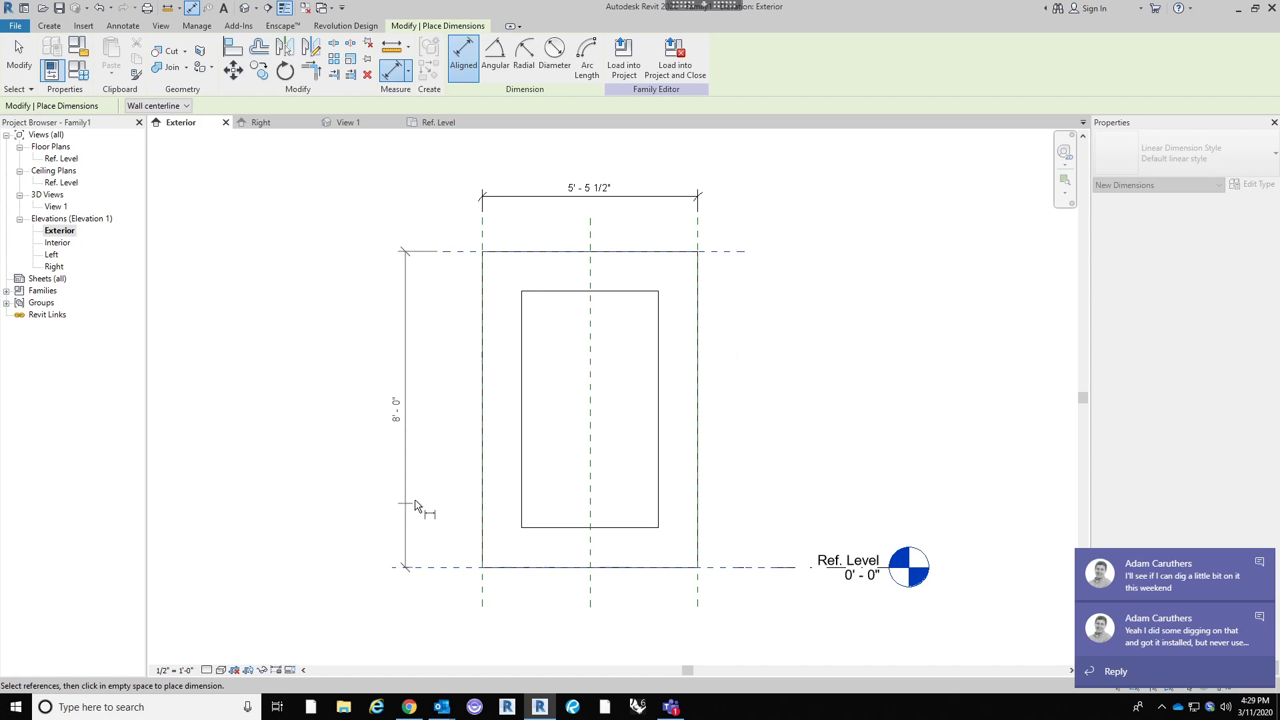
pyautogui.click(438, 490)
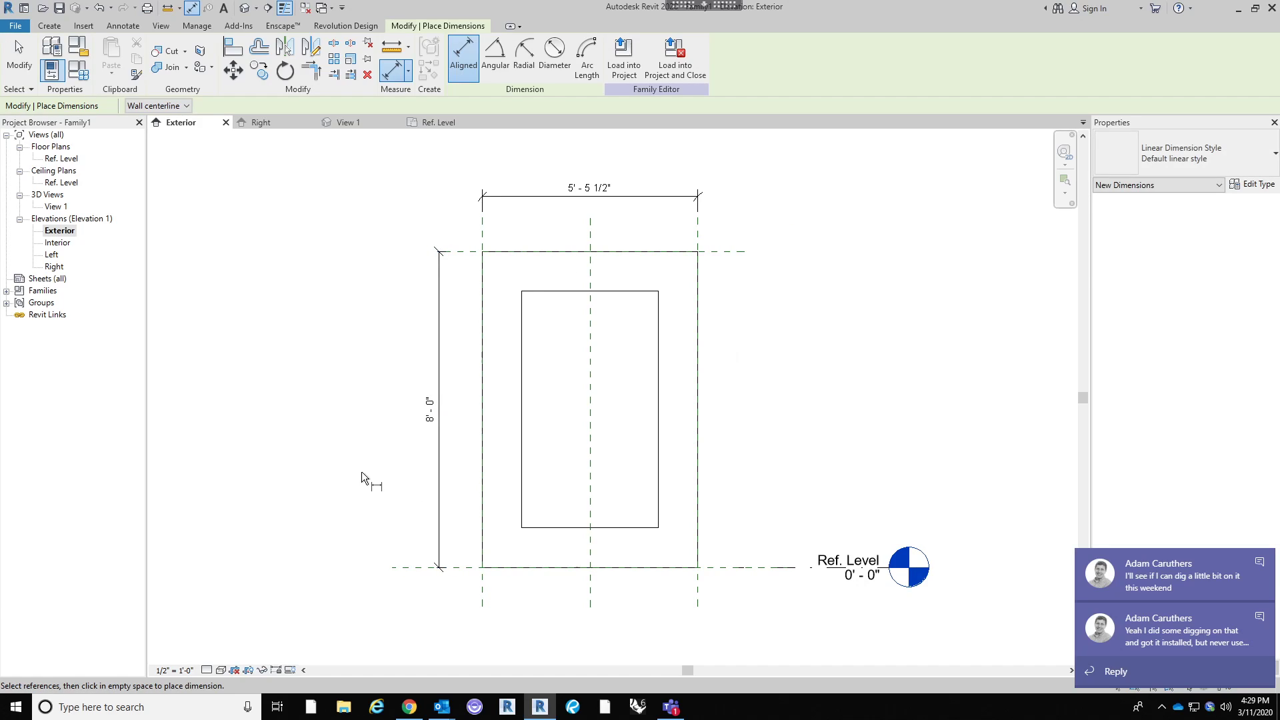
pyautogui.press('Escape')
pyautogui.press('Escape')
# Label the overall width dimension with a new instance reporting family parameter named Width.
pyautogui.click(550, 204)
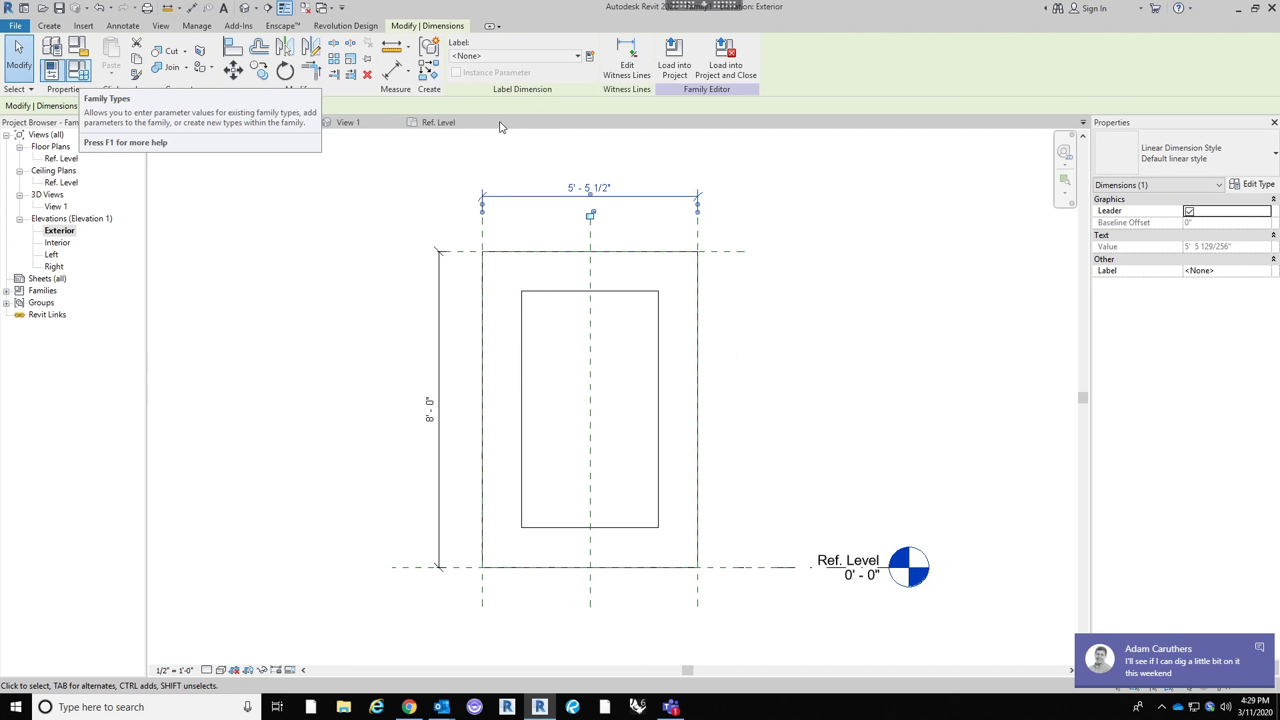
pyautogui.click(605, 187)
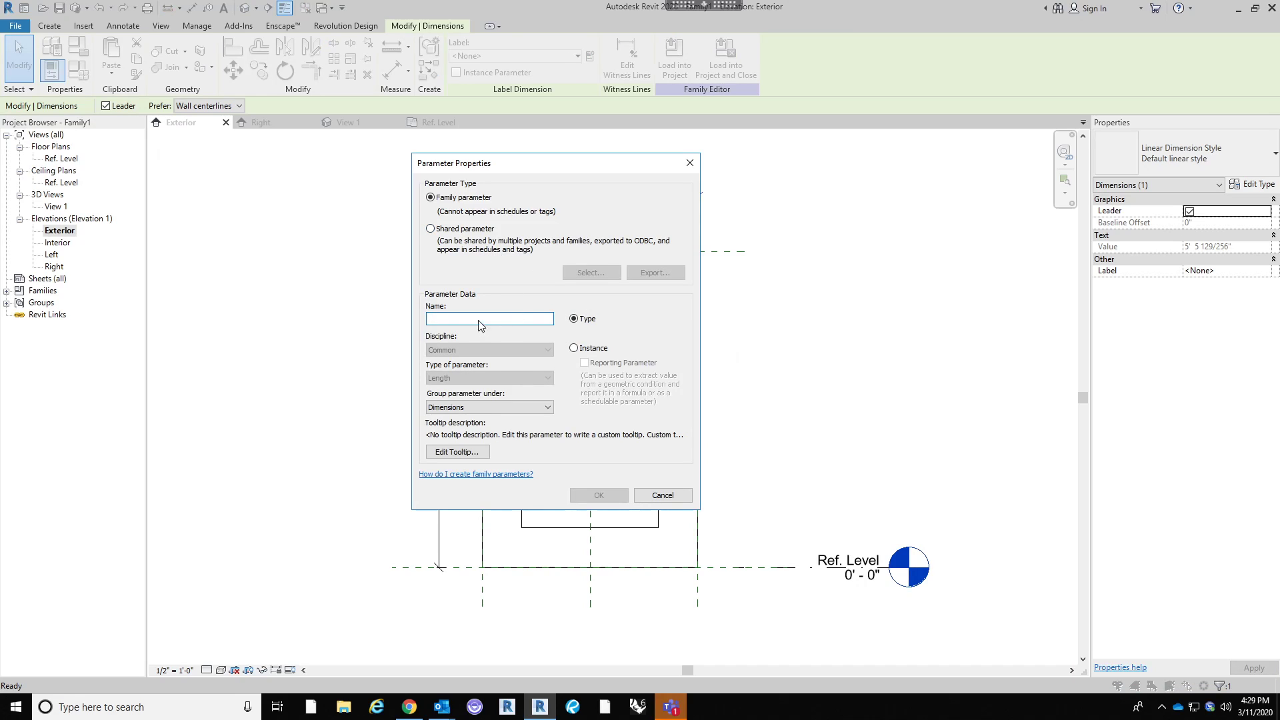
pyautogui.write('Wu')
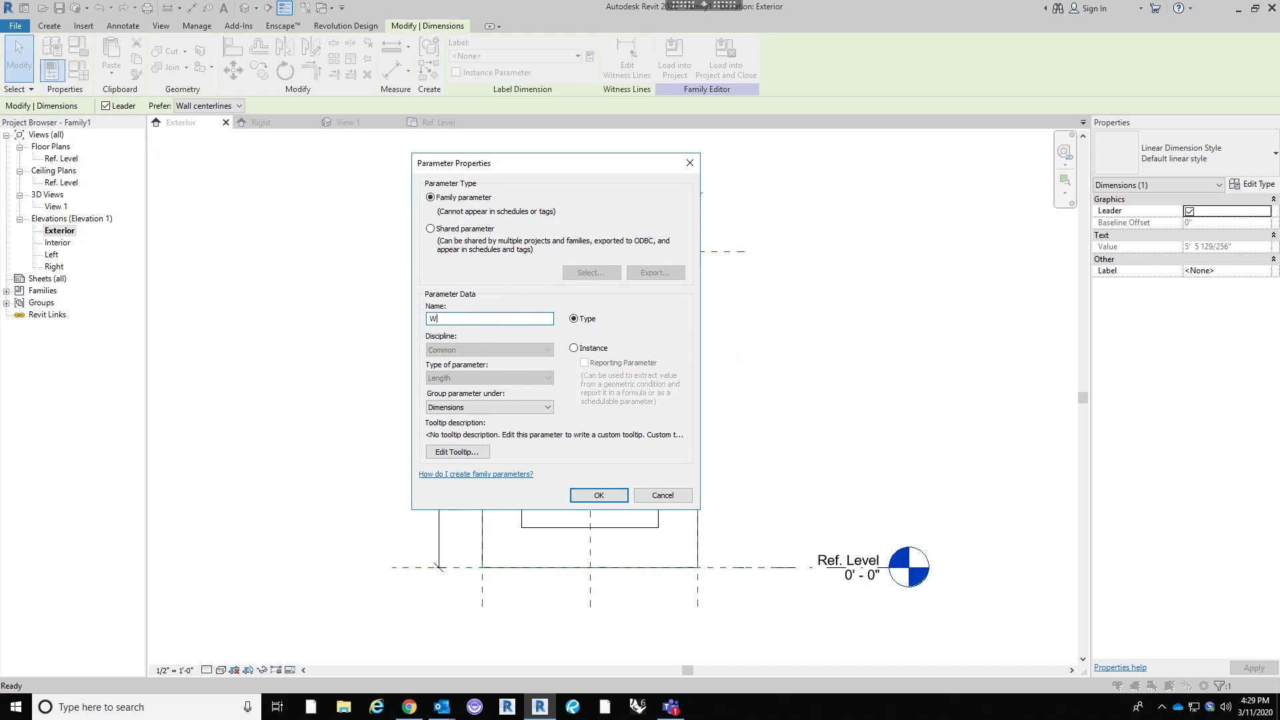
pyautogui.press('BackSpace')
pyautogui.write('Width')
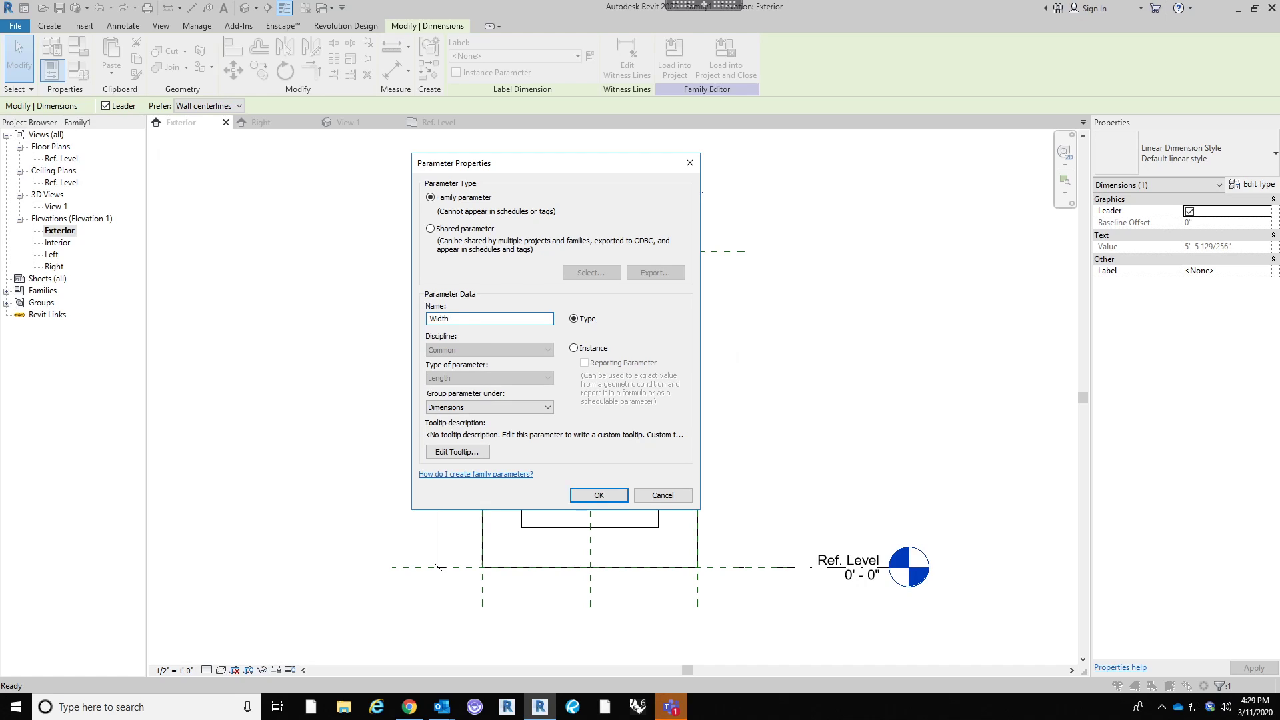
pyautogui.click(582, 352)
pyautogui.click(584, 363)
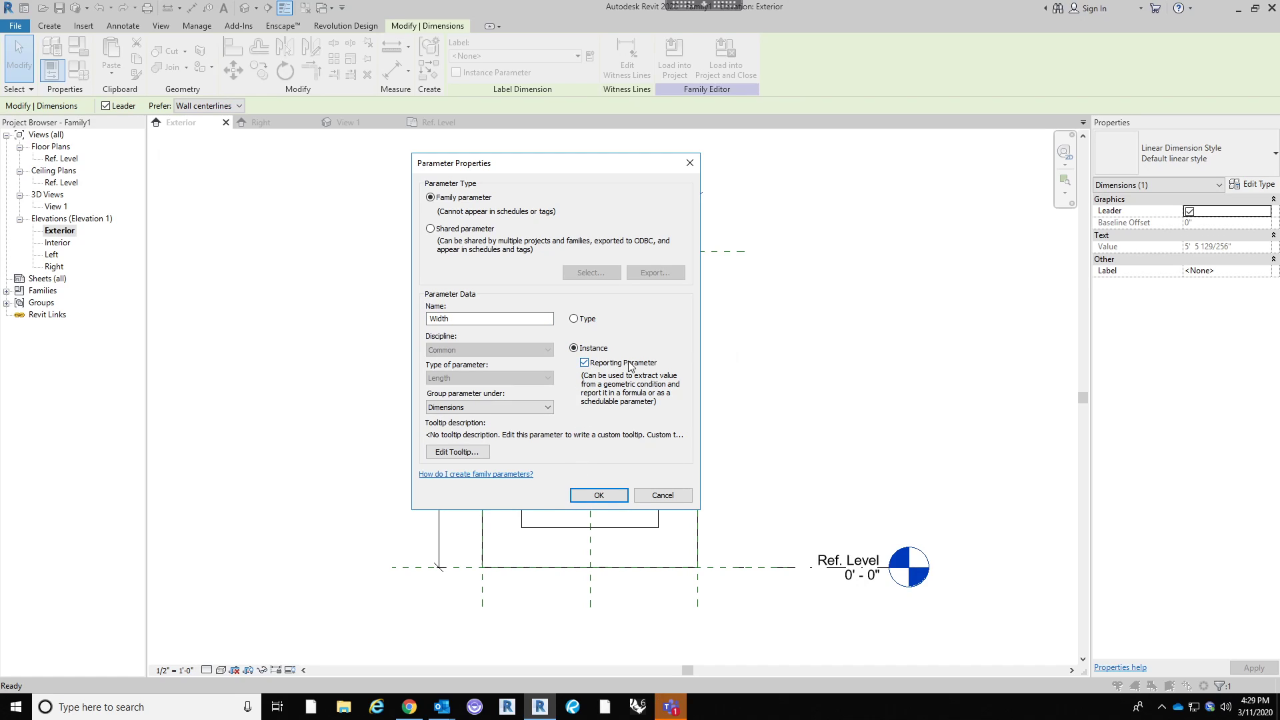
pyautogui.moveTo(565, 166); pyautogui.dragTo(950, 166)
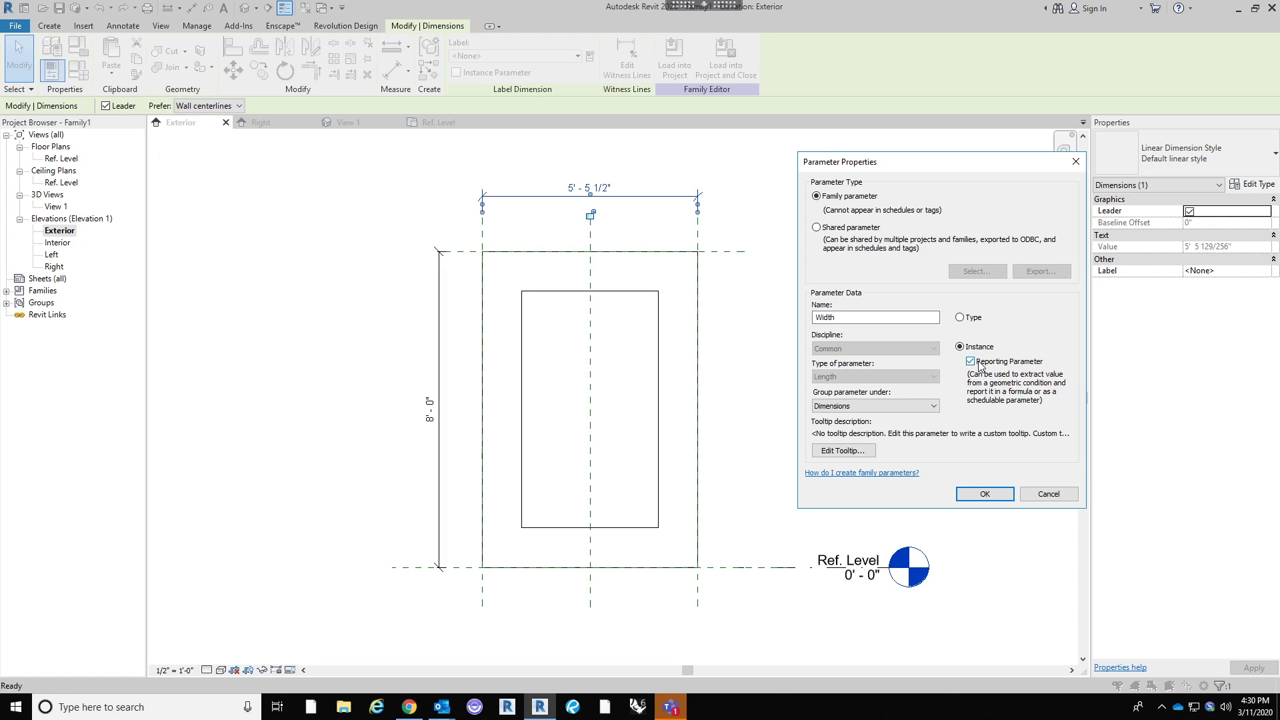
pyautogui.click(980, 497)
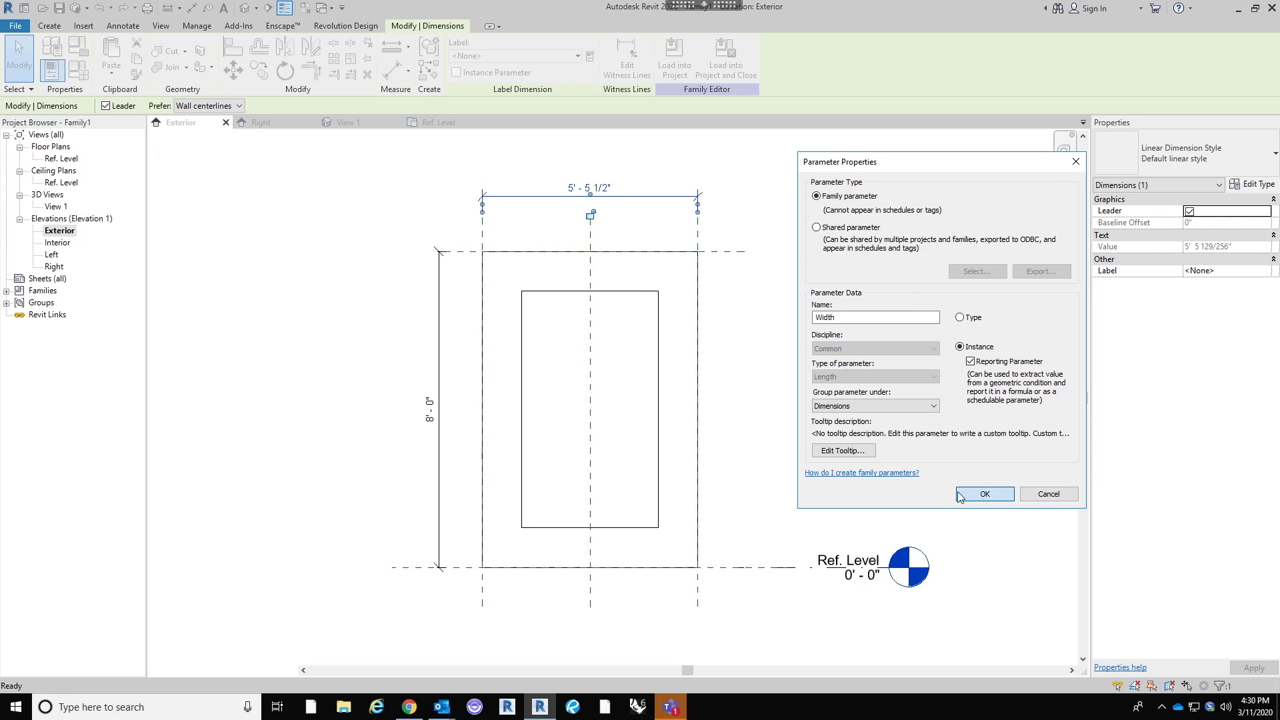
pyautogui.click(414, 293)
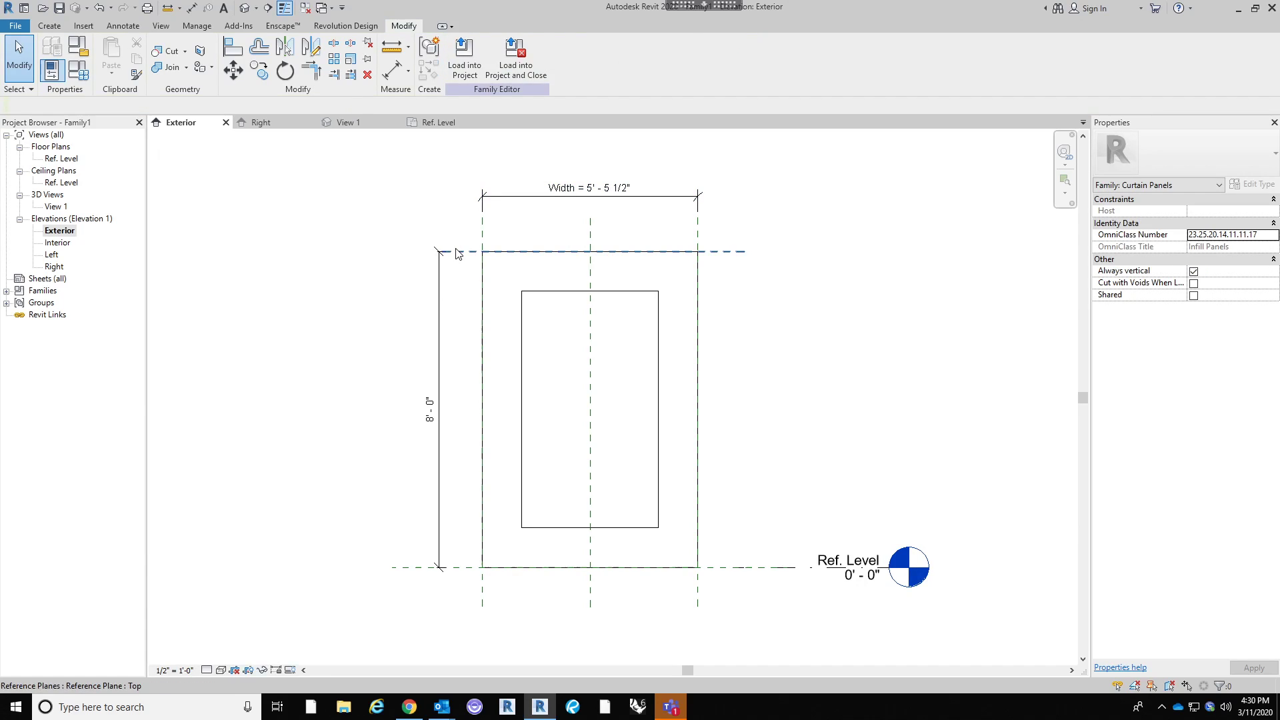
# Label the overall height dimension with a new instance reporting family parameter named Height.
pyautogui.click(438, 294)
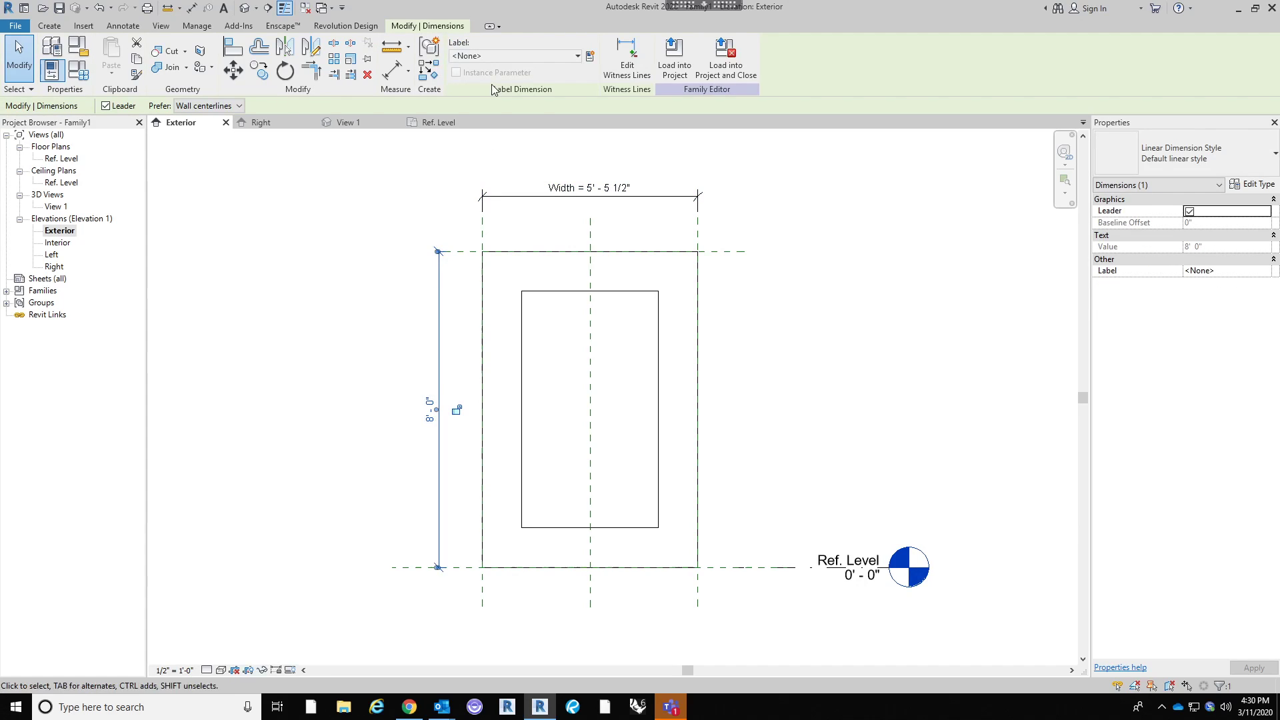
pyautogui.click(591, 57)
pyautogui.write('HBeight')
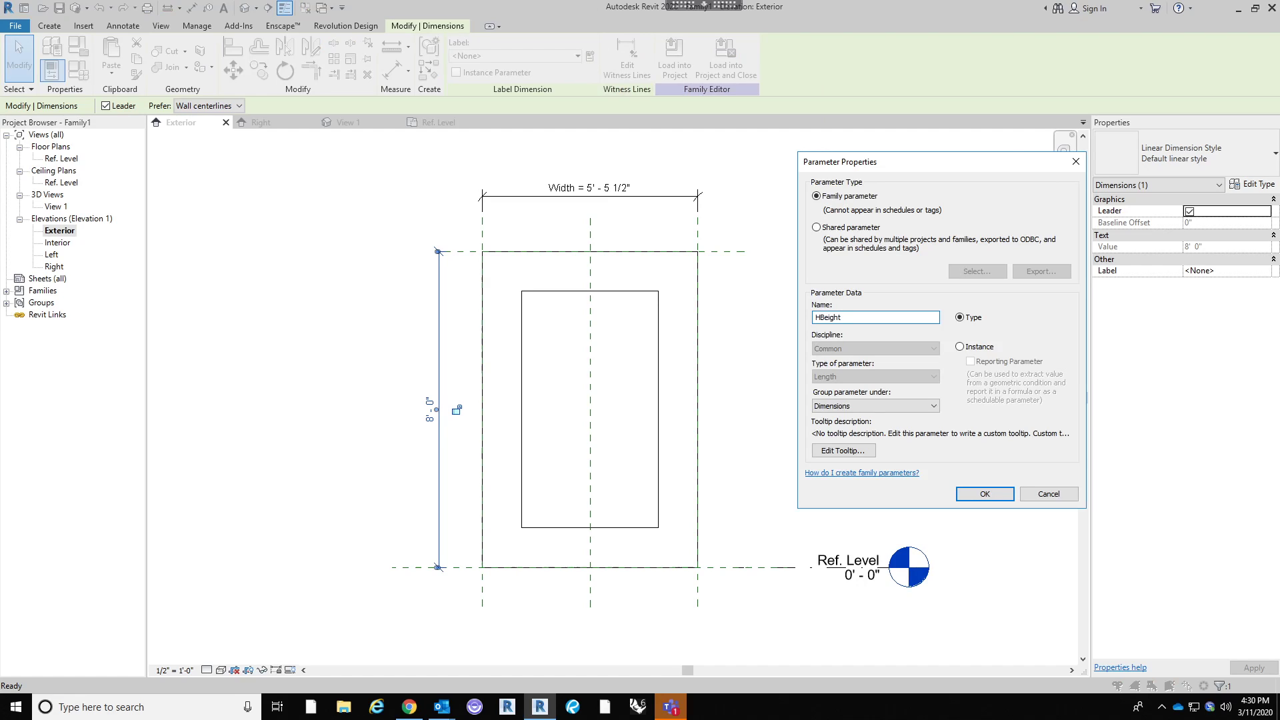
pyautogui.press('BackSpace')
pyautogui.press('BackSpace')
pyautogui.press('BackSpace')
pyautogui.press('BackSpace')
pyautogui.press('BackSpace')
pyautogui.press('BackSpace')
pyautogui.click(961, 348)
pyautogui.click(970, 362)
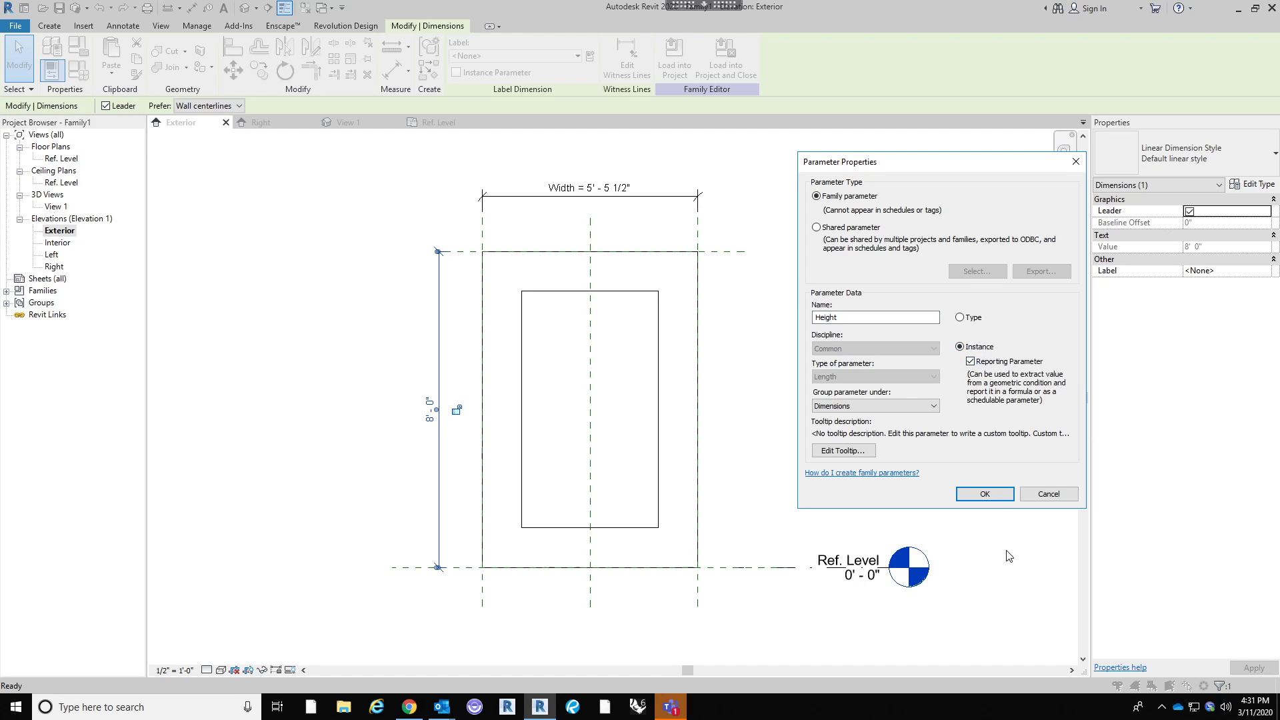
pyautogui.click(980, 493)
pyautogui.click(829, 429)
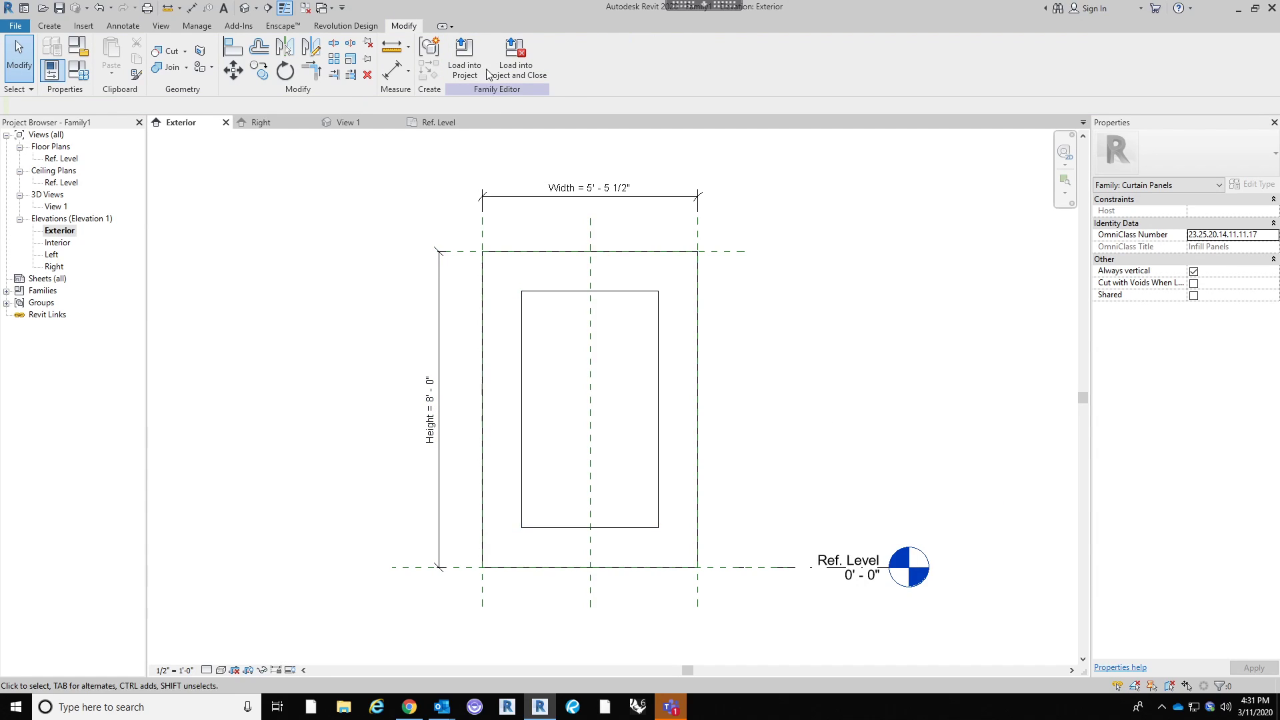
# Dimension the gaps between the opening's two vertical sides and the panel's outer vertical edges.
pyautogui.press('d')
pyautogui.press('i')
pyautogui.click(659, 390)
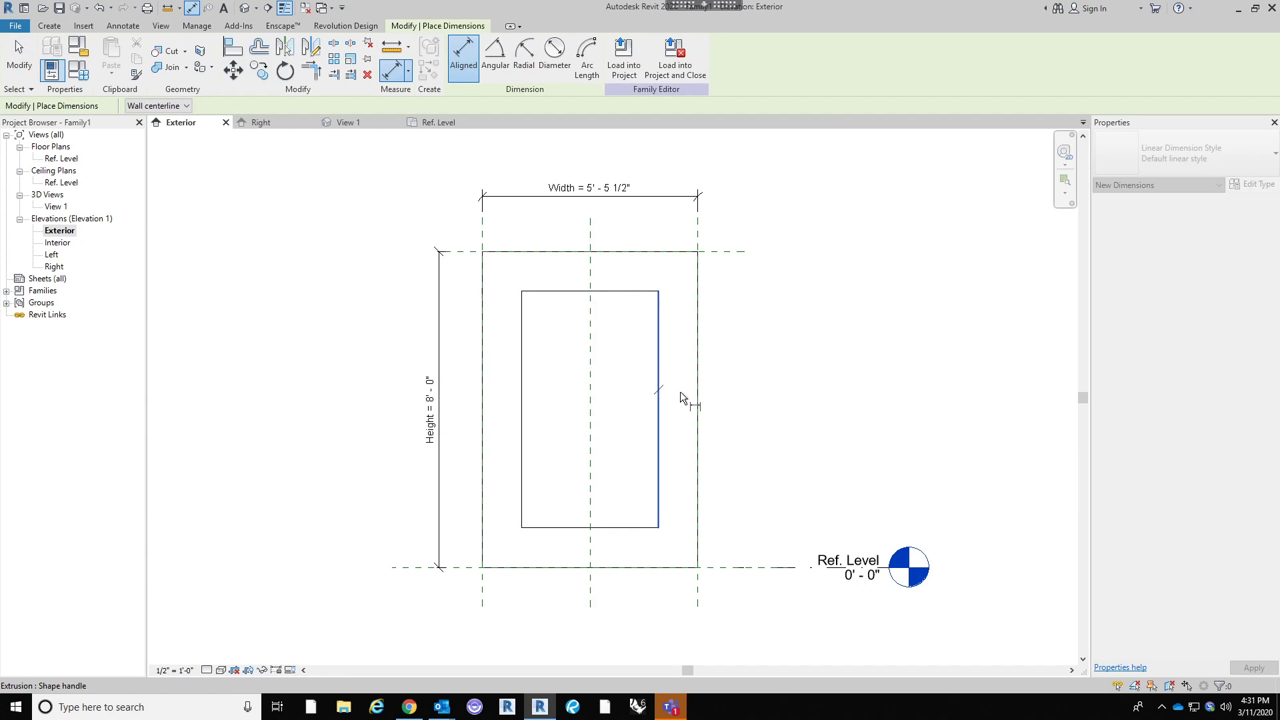
pyautogui.click(696, 378)
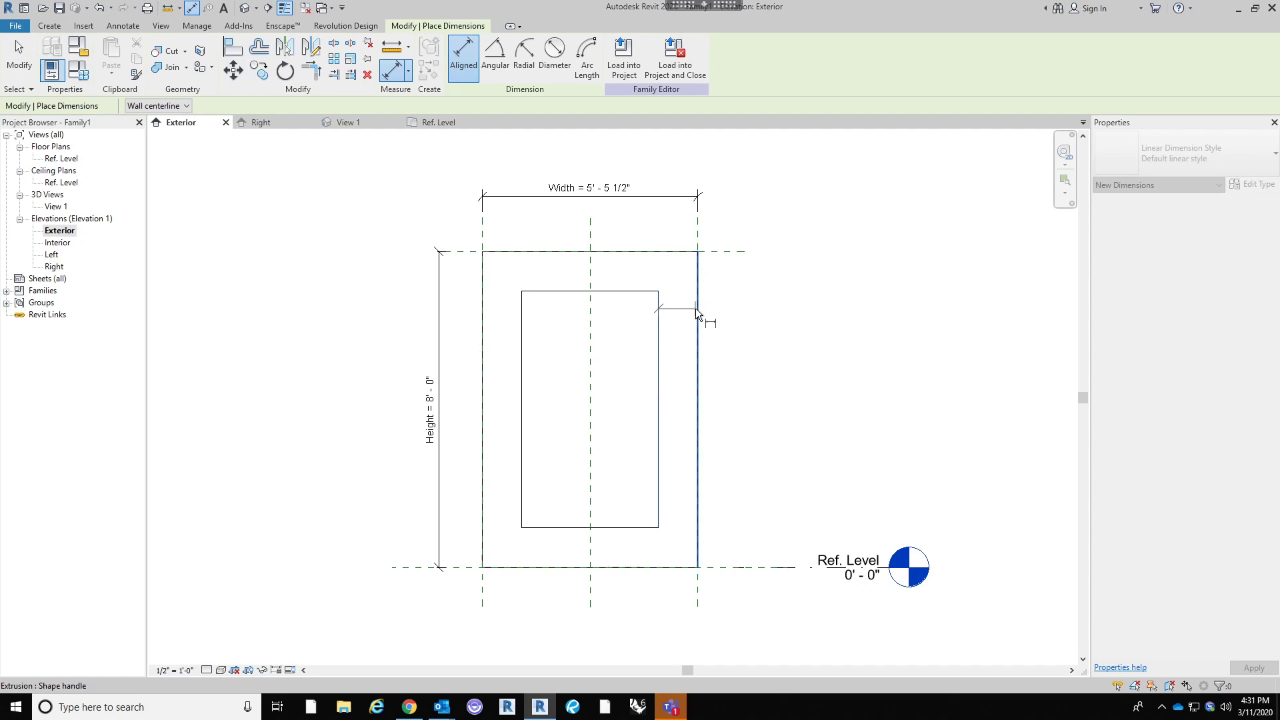
pyautogui.click(754, 324)
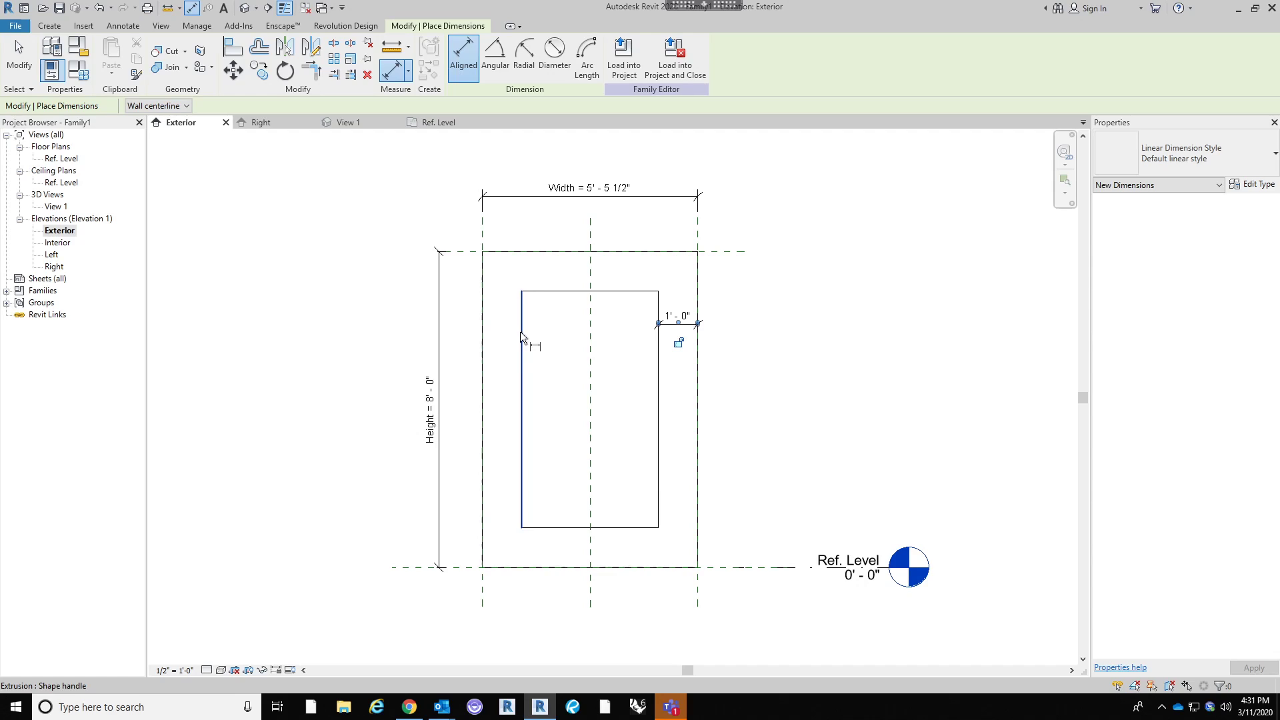
pyautogui.click(521, 331)
pyautogui.click(482, 330)
pyautogui.click(466, 322)
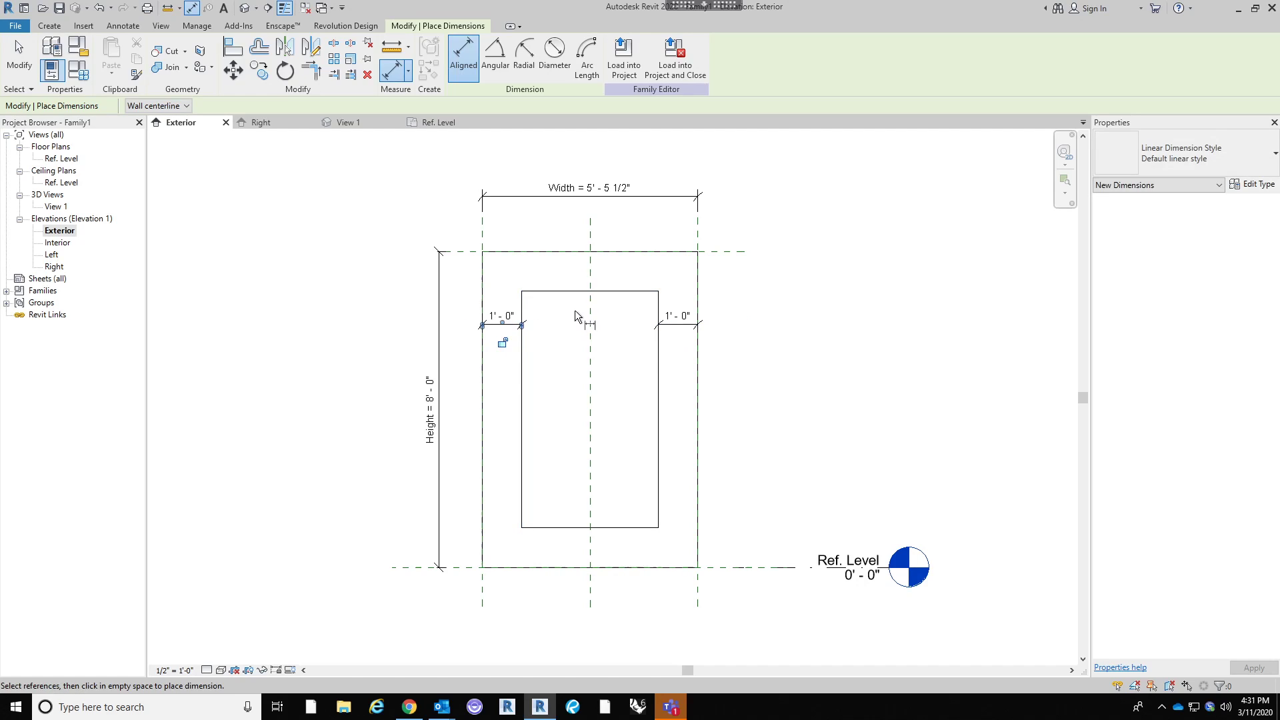
# Dimension the gaps between the opening's top and bottom sides and the panel's outer horizontal edges.
pyautogui.click(573, 291)
pyautogui.click(569, 251)
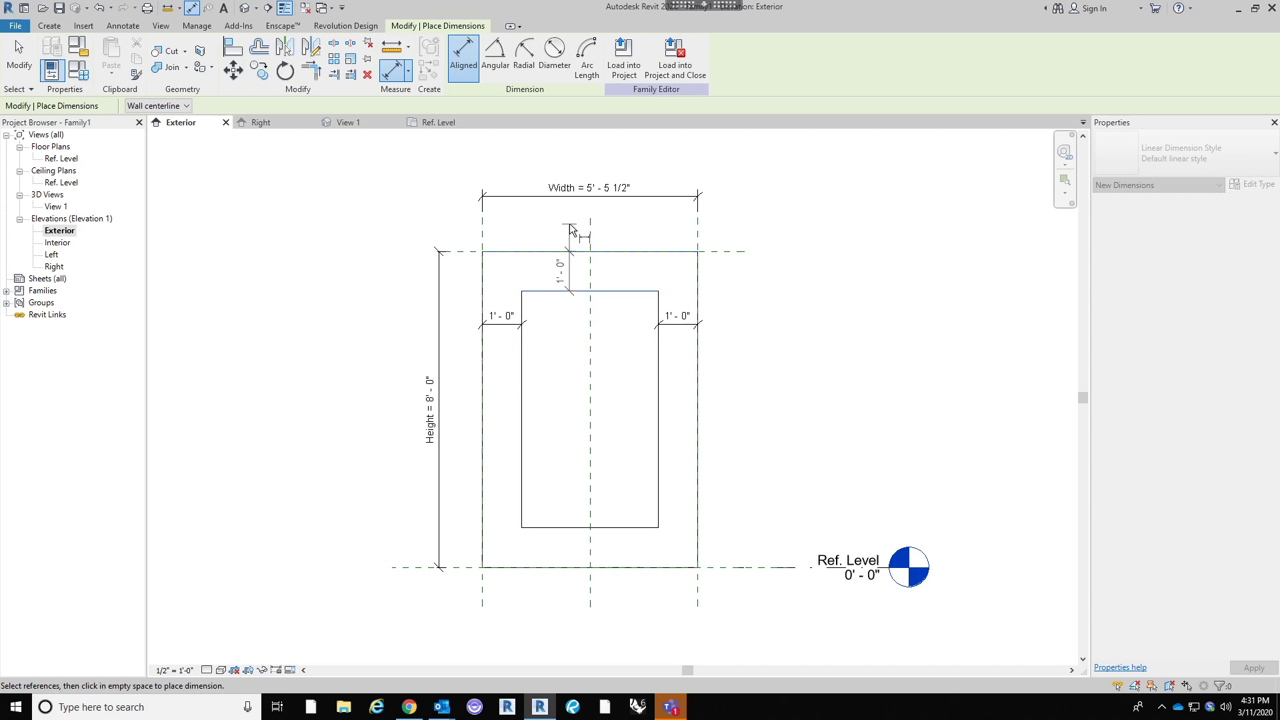
pyautogui.click(569, 270)
pyautogui.click(566, 528)
pyautogui.click(562, 567)
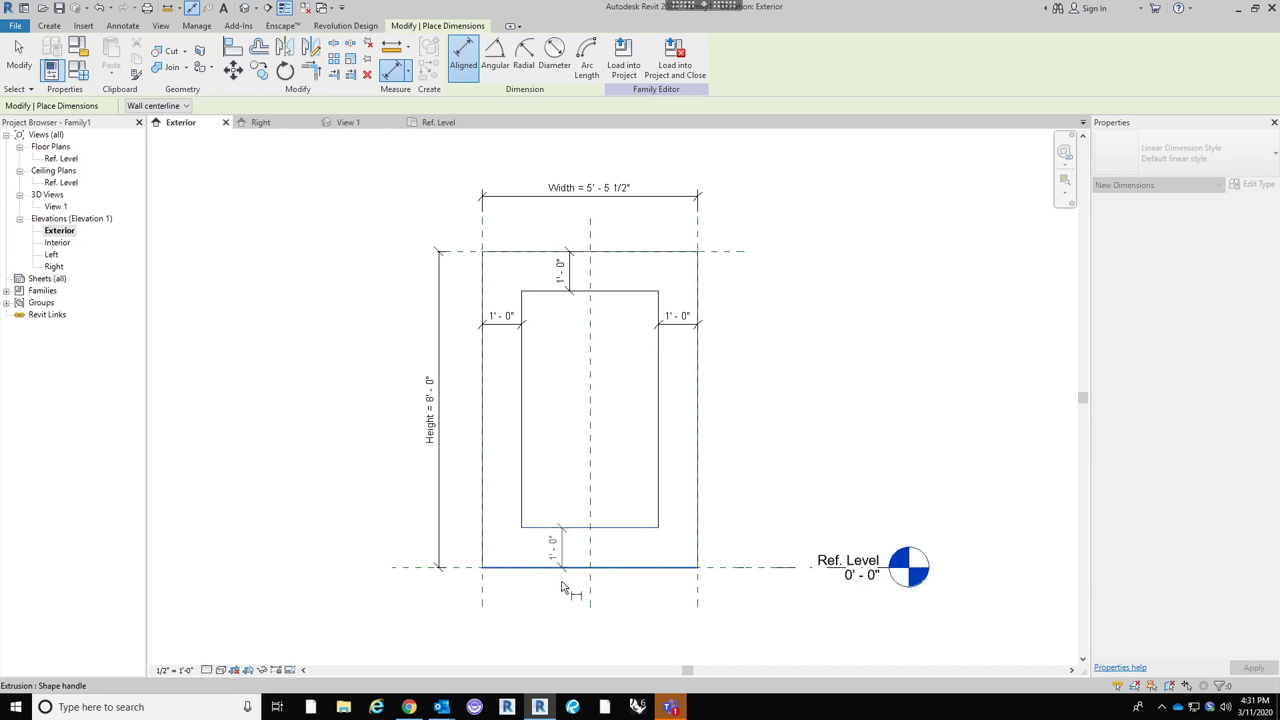
pyautogui.click(566, 586)
pyautogui.press('Escape')
pyautogui.press('Escape')
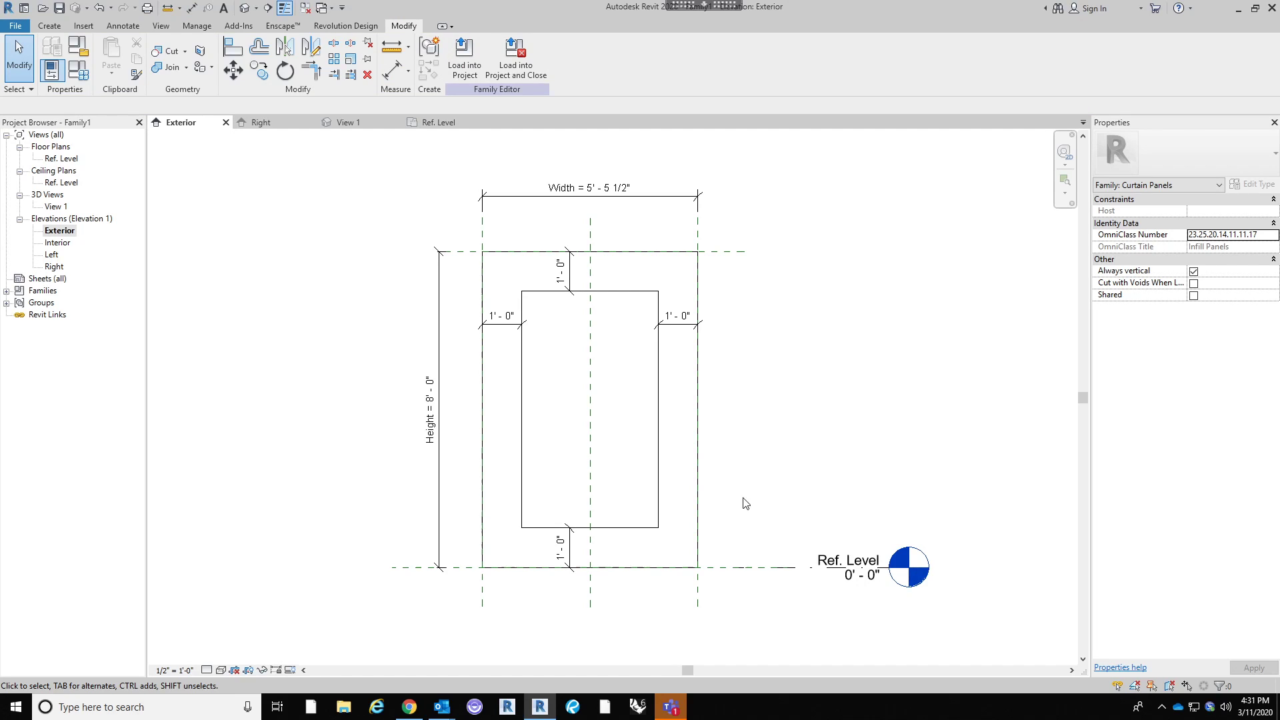
# Label both horizontal gap dimensions beside the opening with a new instance parameter named Offset W.
pyautogui.click(675, 321)
pyautogui.keyDown('ctrl'); pyautogui.click(497, 323); pyautogui.keyUp('ctrl')
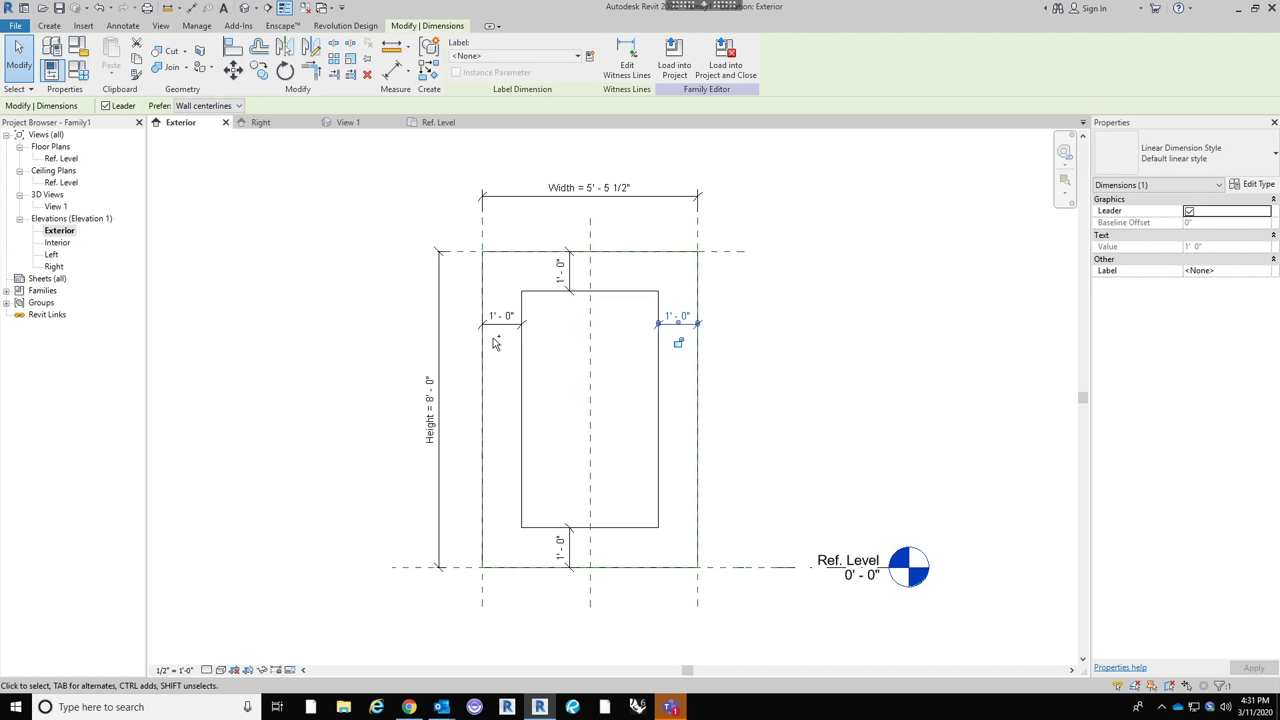
pyautogui.click(590, 57)
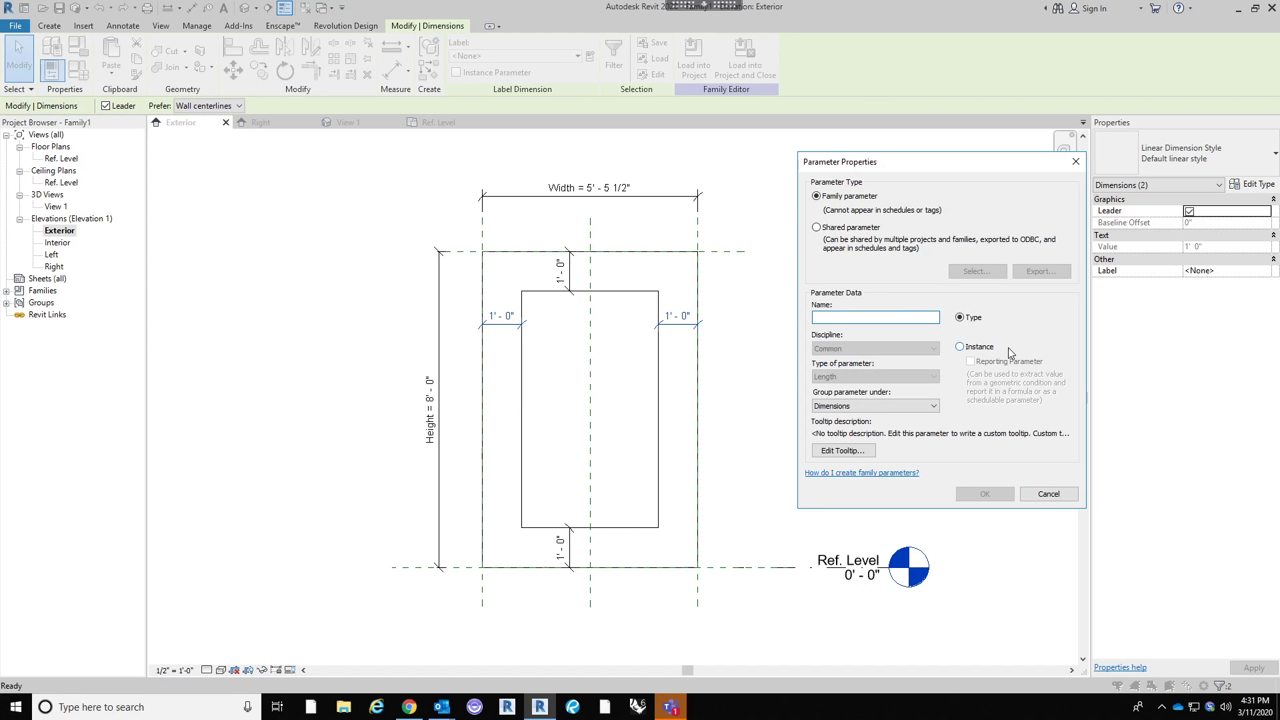
pyautogui.write('Offset W')
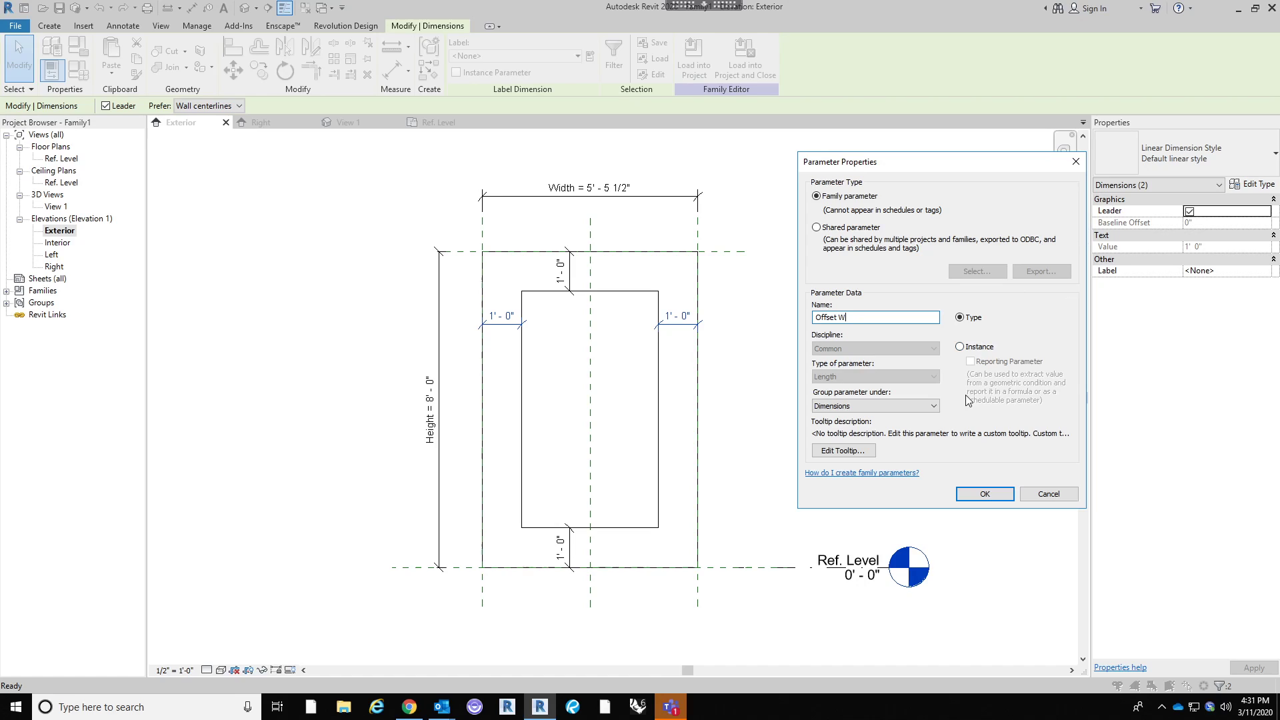
pyautogui.click(961, 347)
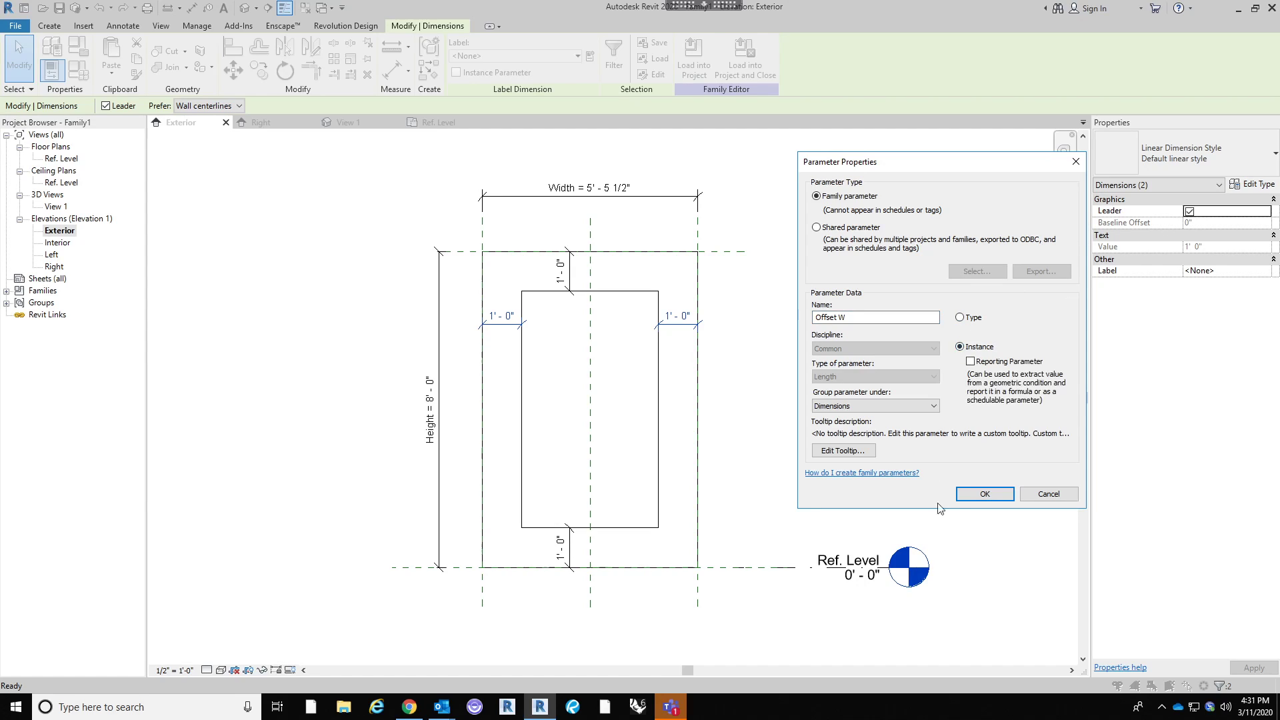
pyautogui.click(991, 492)
pyautogui.click(943, 392)
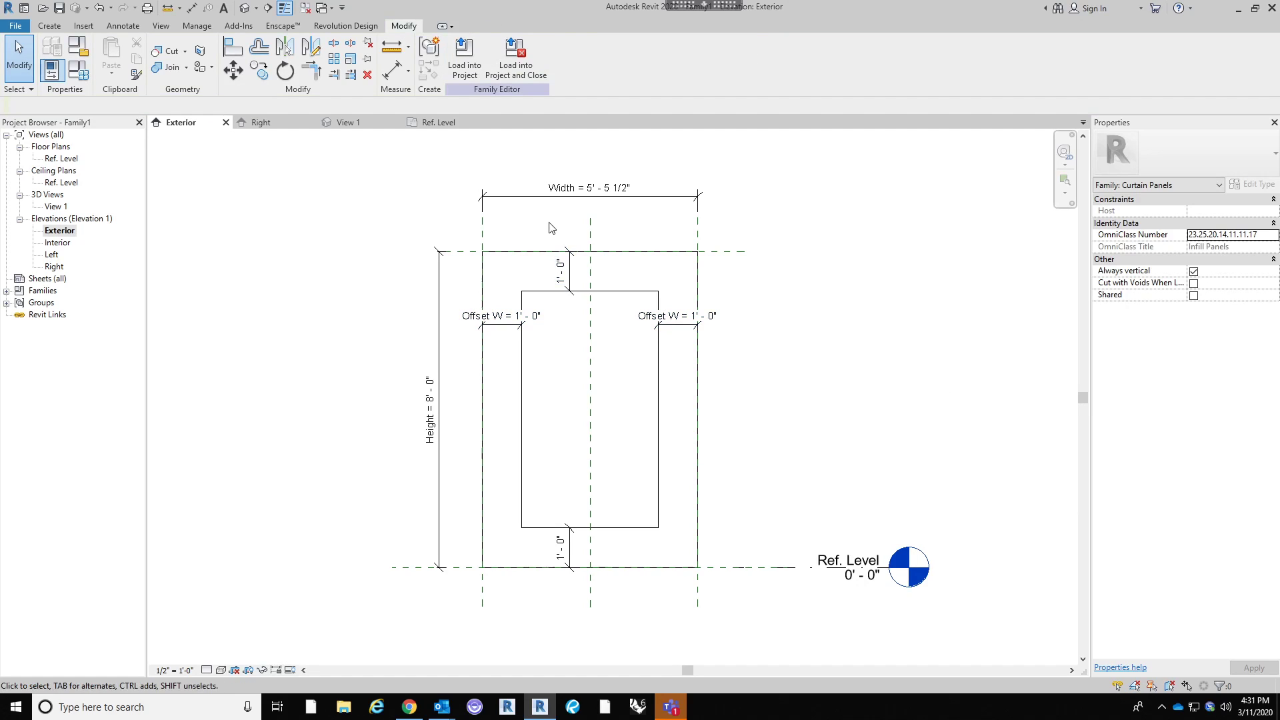
# Label the gap dimensions above and below the opening with a new instance parameter named Offset H.
pyautogui.click(568, 274)
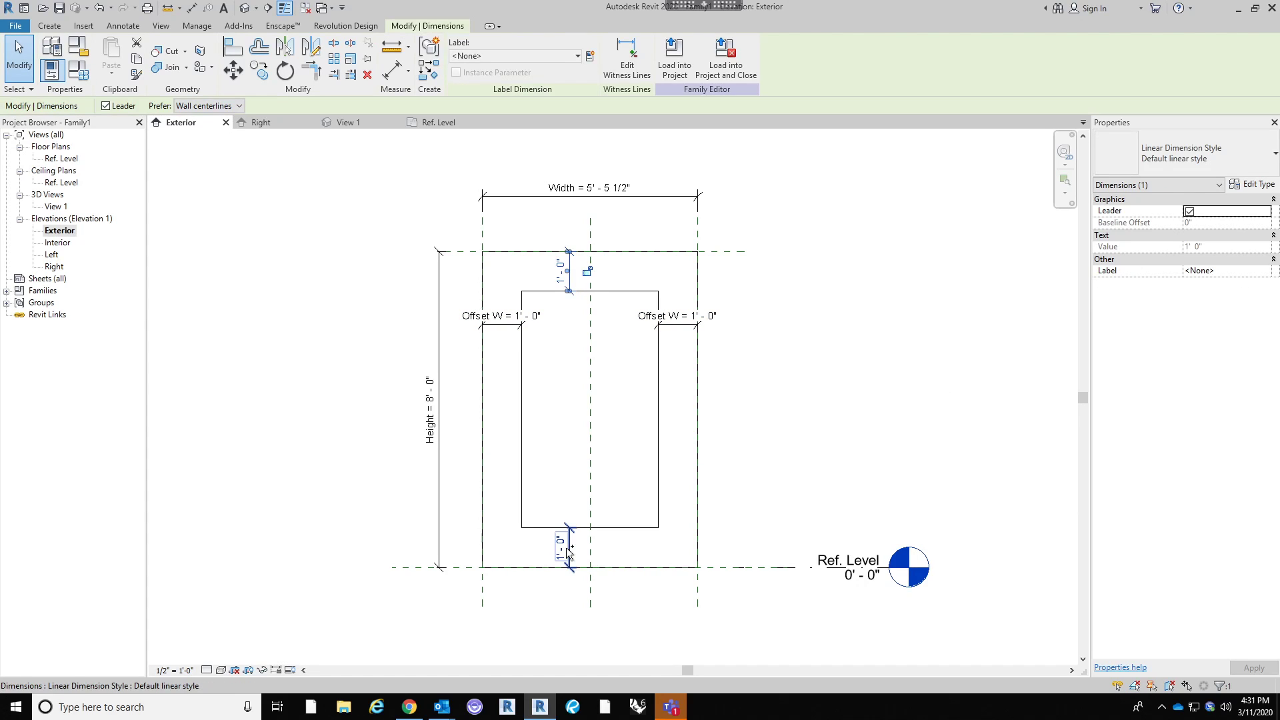
pyautogui.click(590, 58)
pyautogui.write('Offset H')
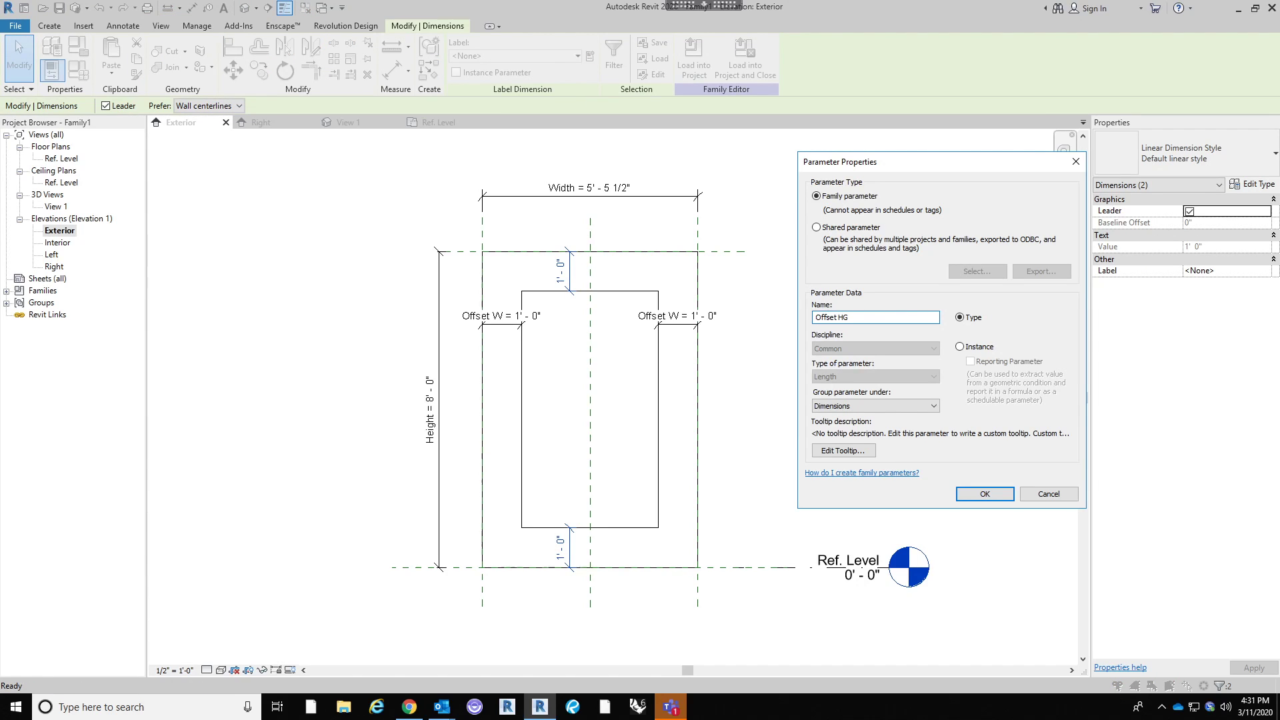
pyautogui.click(967, 347)
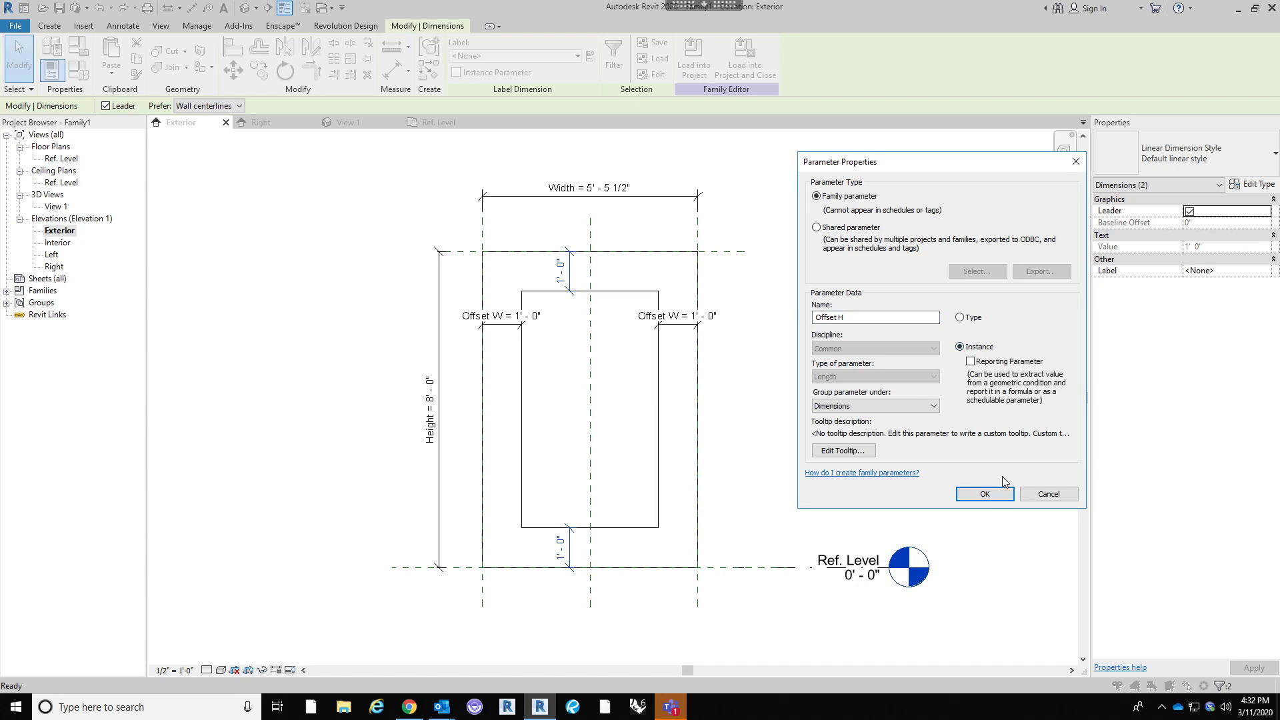
pyautogui.click(985, 494)
pyautogui.click(669, 354)
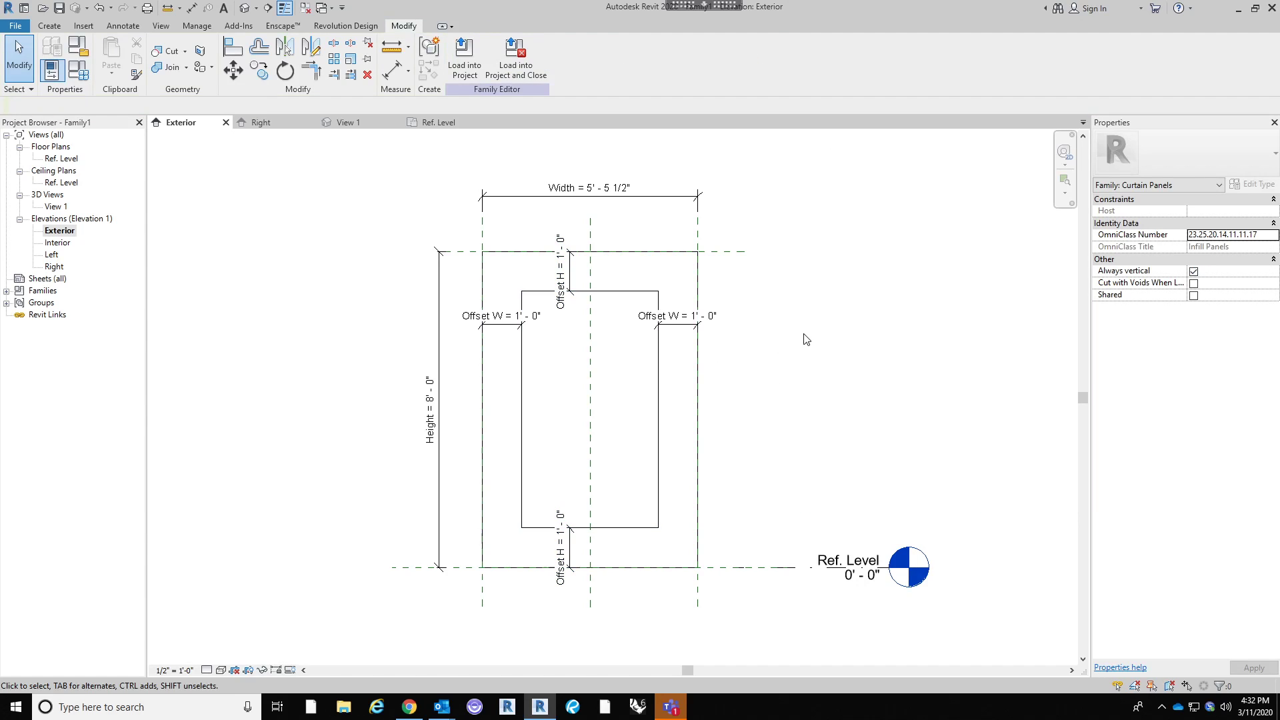
# Move both Offset W dimensions slightly lower, keeping them between the opening's vertical sides and the panel edges.
pyautogui.click(742, 320)
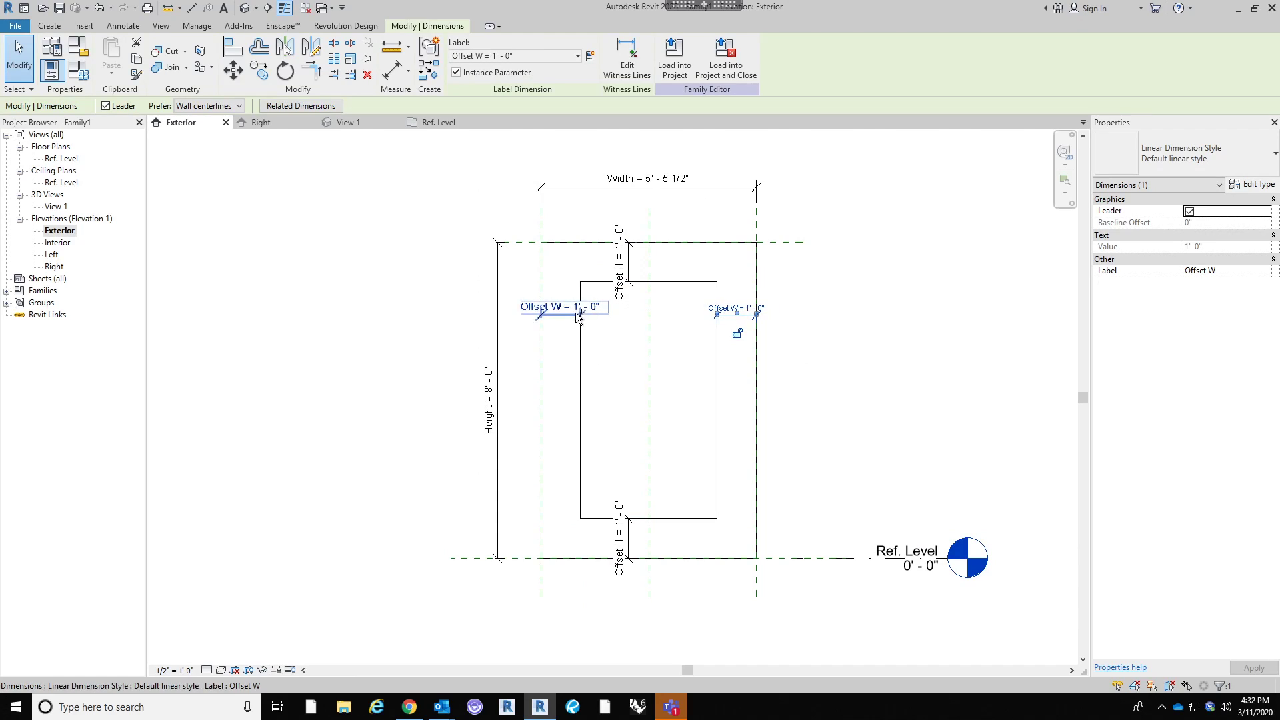
pyautogui.keyDown('ctrl'); pyautogui.click(562, 308); pyautogui.keyUp('ctrl')
pyautogui.moveTo(562, 308); pyautogui.dragTo(562, 358)
pyautogui.click(867, 347)
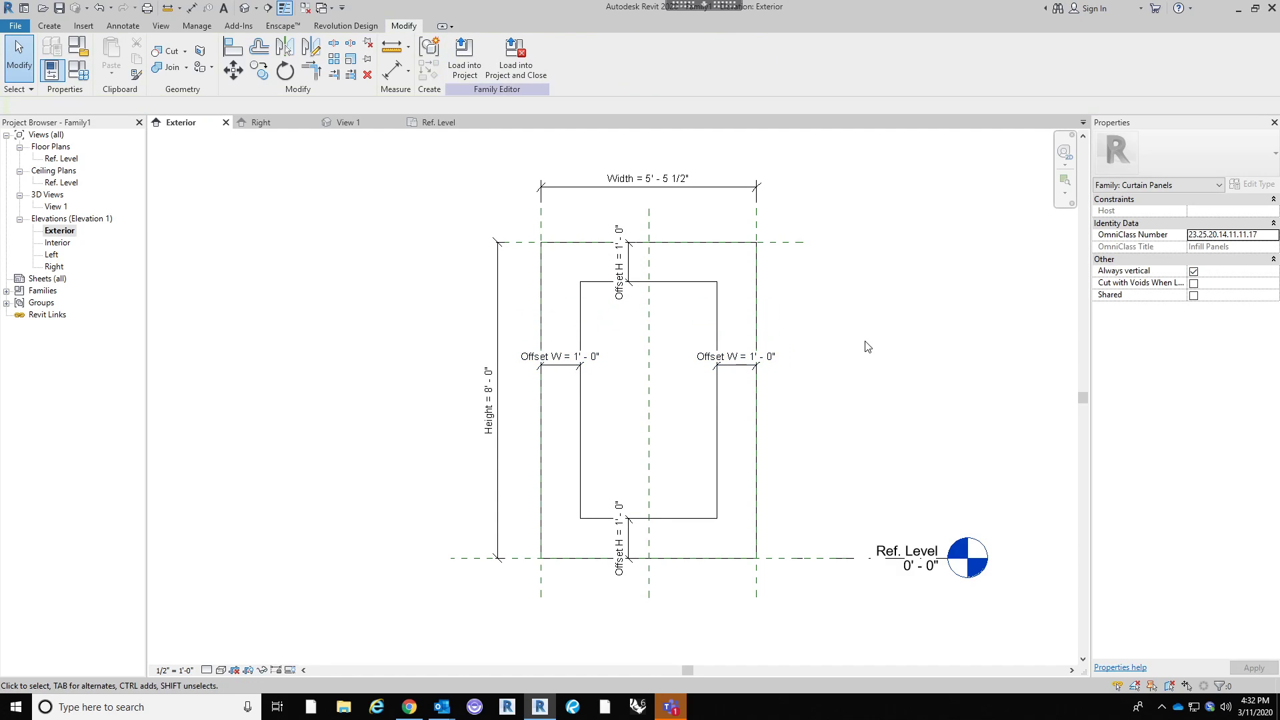
pyautogui.moveTo(851, 351)
pyautogui.mouseDown(button='middle')
pyautogui.moveTo(841, 388)
pyautogui.moveTo(756, 363)
pyautogui.mouseUp(button='middle')
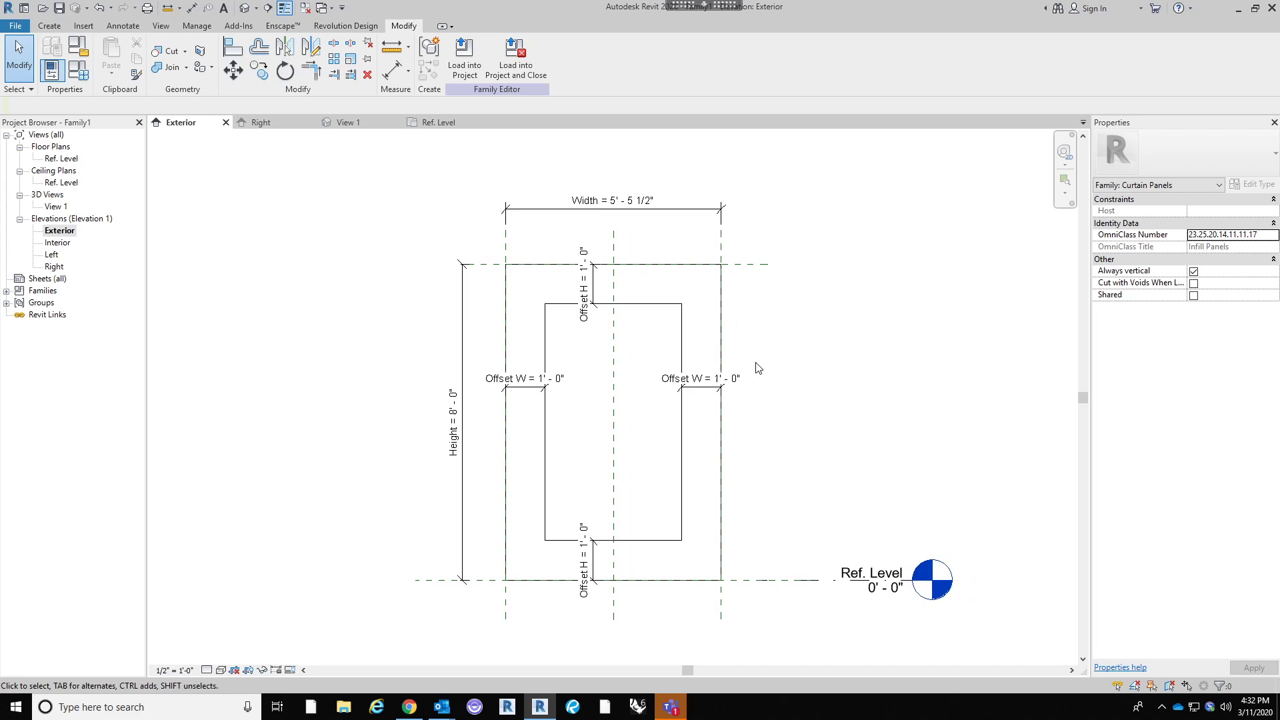
# Open the family's types and parameters, enlarge the window to show all of them, and check Offset H's parameter properties.
pyautogui.click(80, 70)
pyautogui.moveTo(873, 124); pyautogui.dragTo(565, 132)
pyautogui.moveTo(580, 484); pyautogui.dragTo(580, 543)
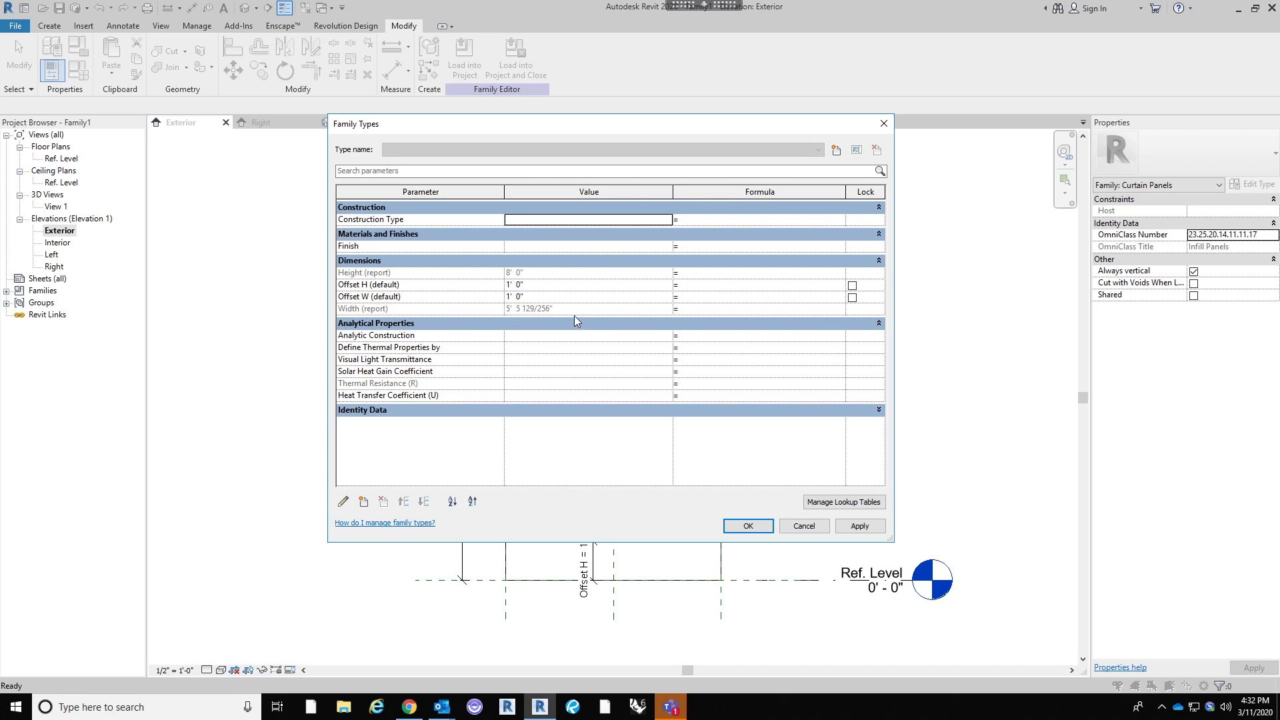
pyautogui.click(524, 285)
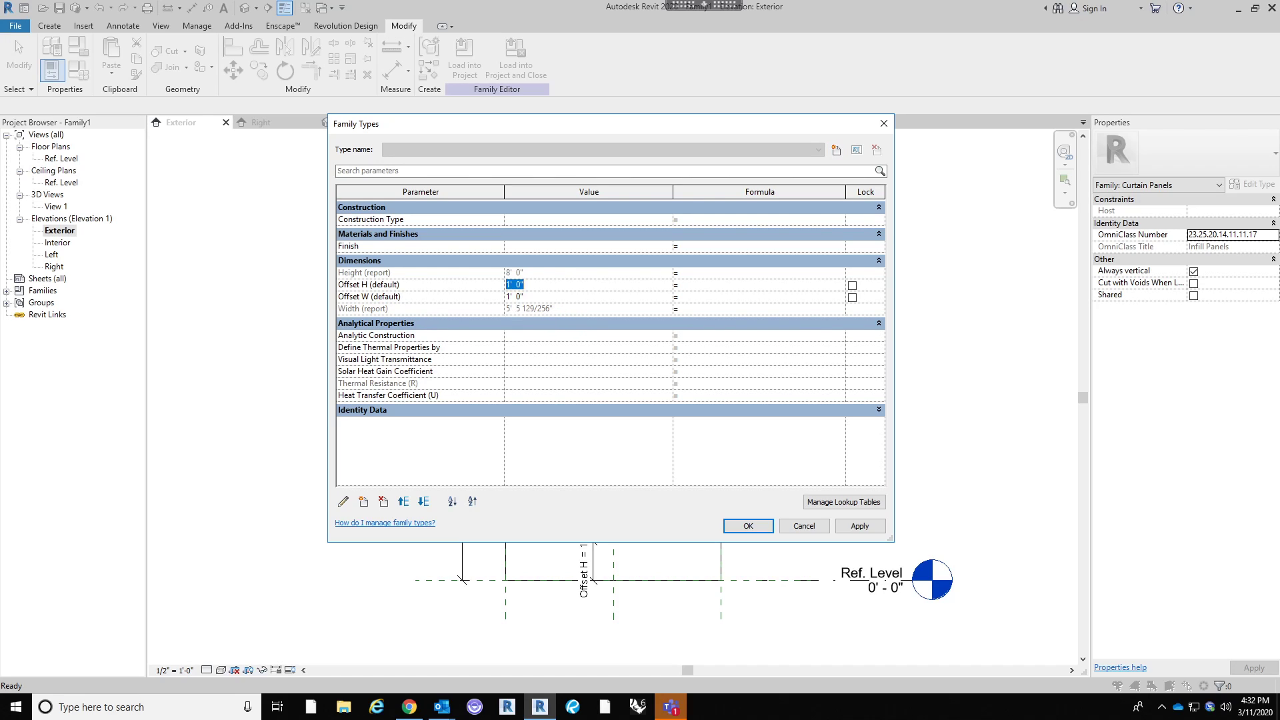
pyautogui.click(560, 306)
pyautogui.moveTo(503, 130); pyautogui.dragTo(449, 160)
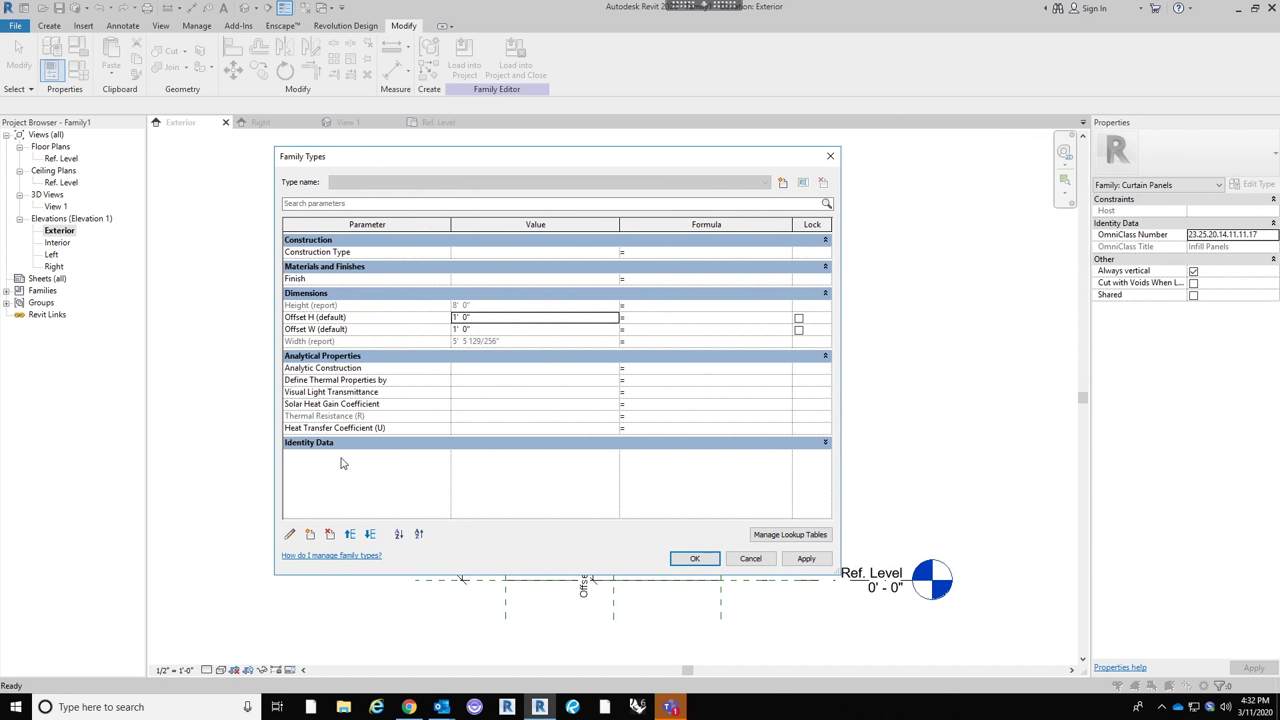
pyautogui.click(292, 534)
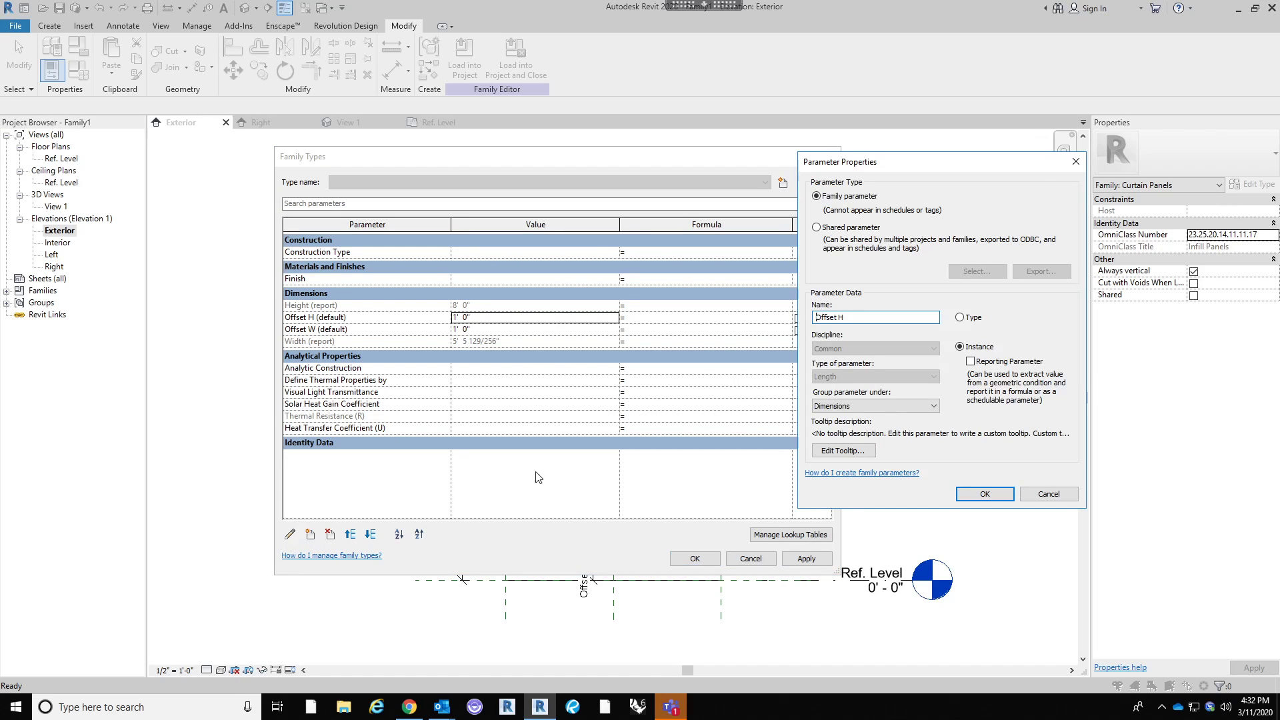
pyautogui.click(985, 493)
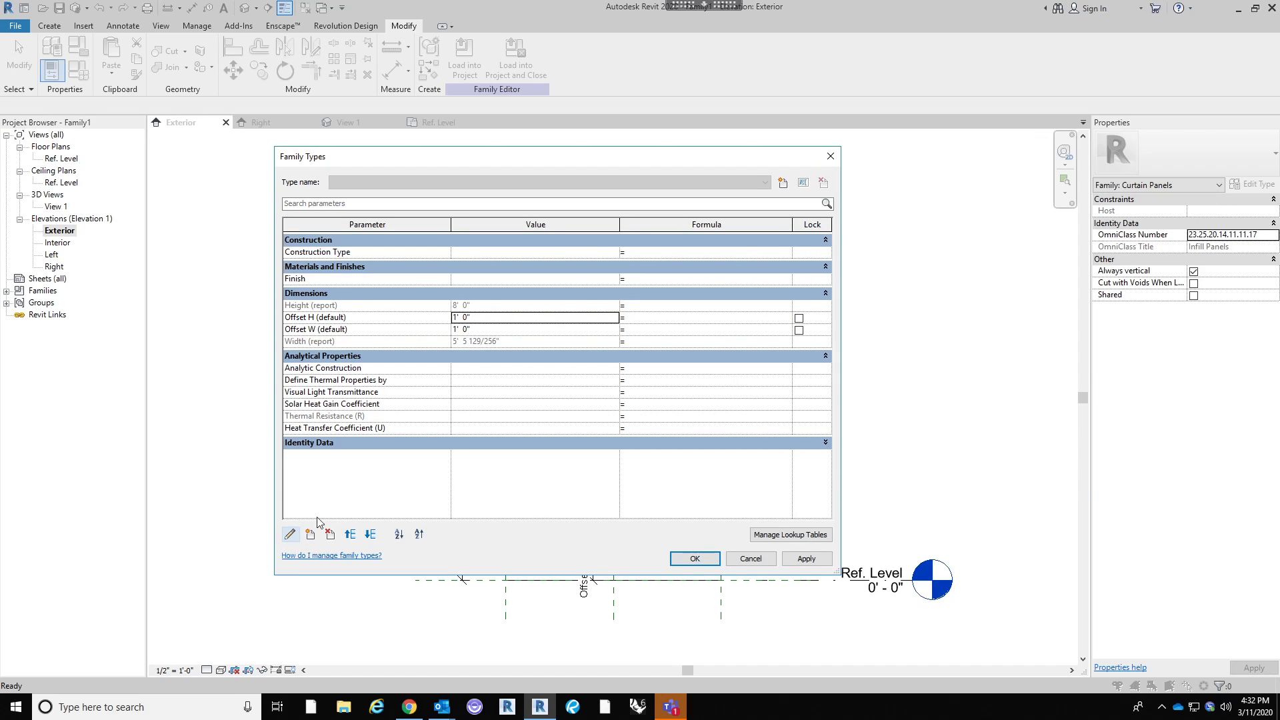
# Add an instance family parameter named Offset Factor with type Number, grouped under Other.
pyautogui.click(310, 534)
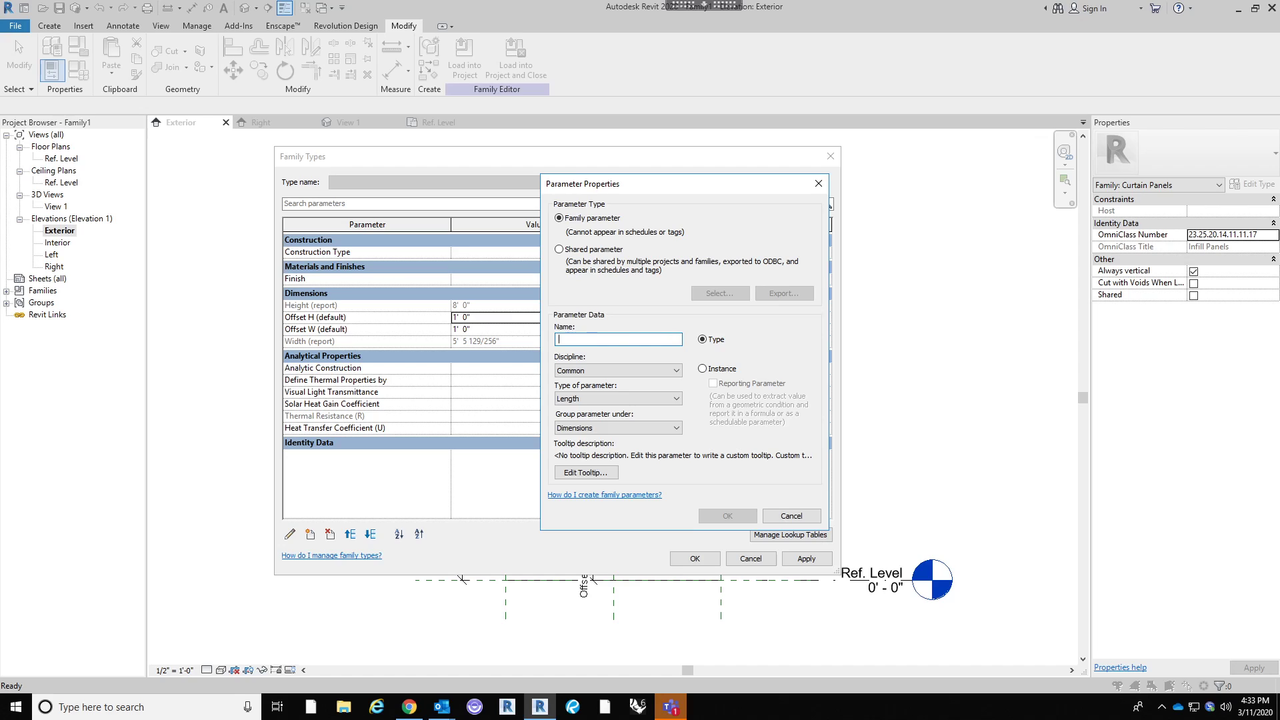
pyautogui.write('Offset Factor')
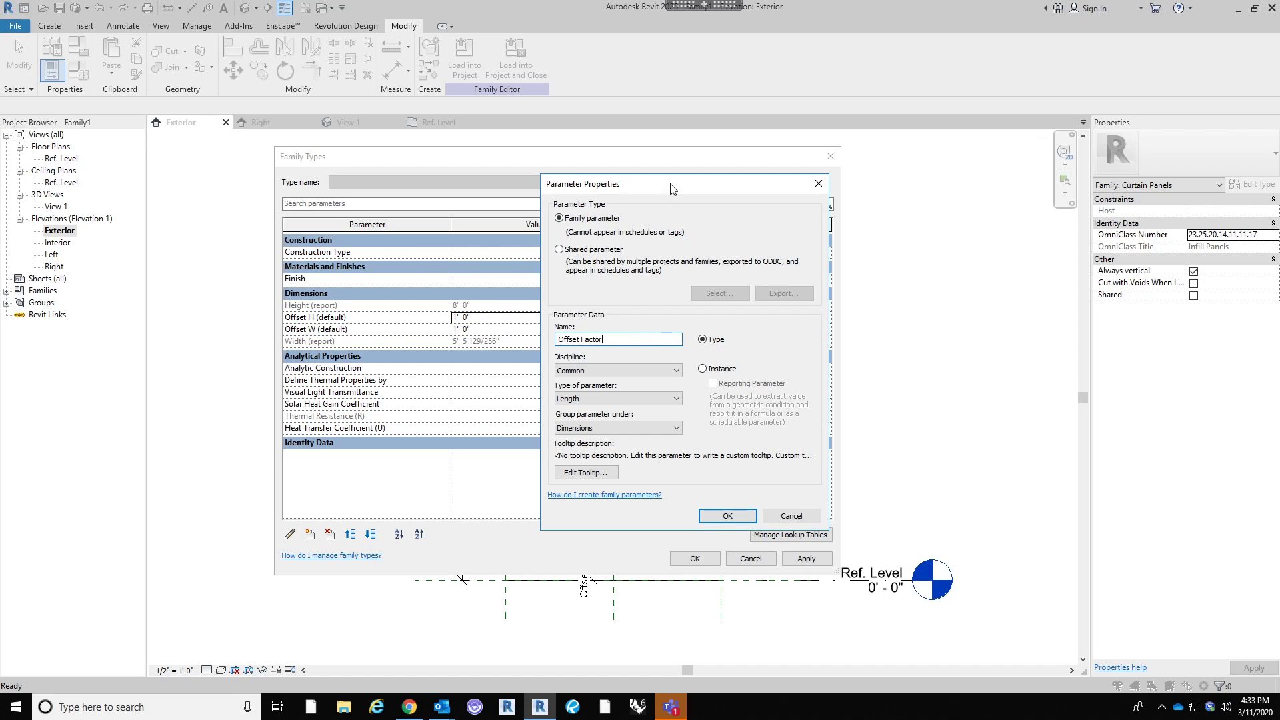
pyautogui.moveTo(671, 189); pyautogui.dragTo(503, 202)
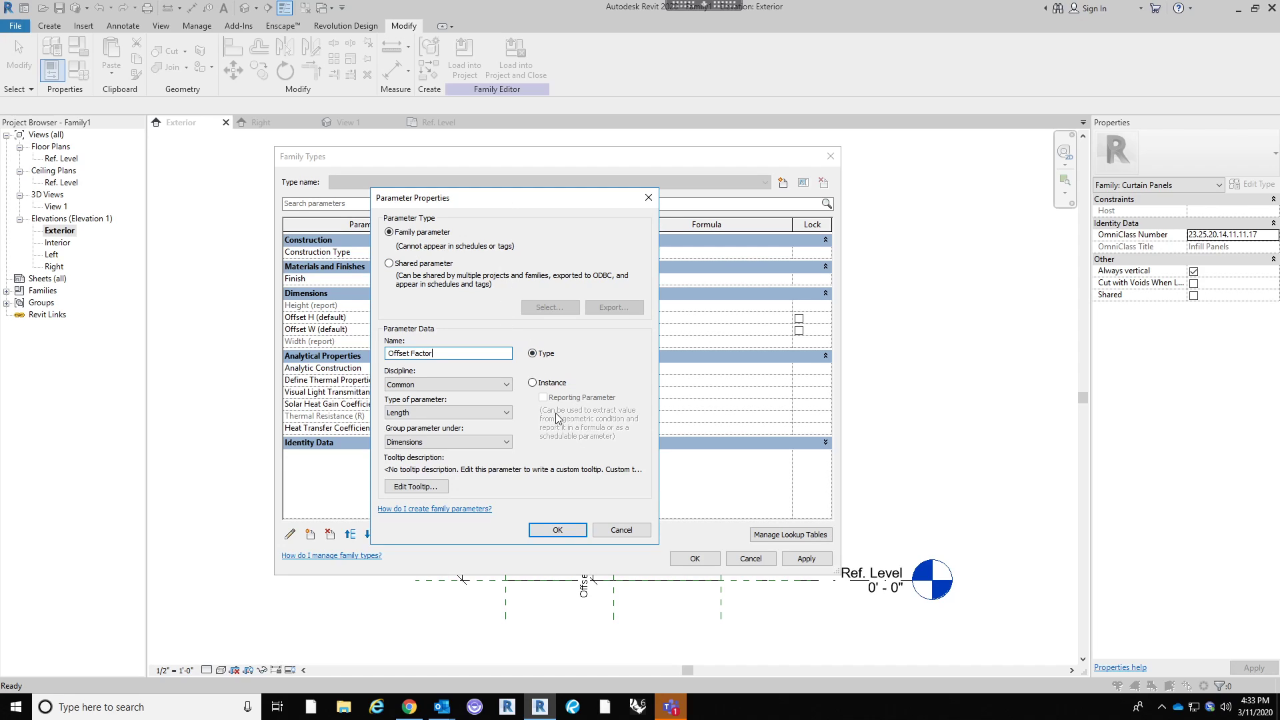
pyautogui.click(533, 384)
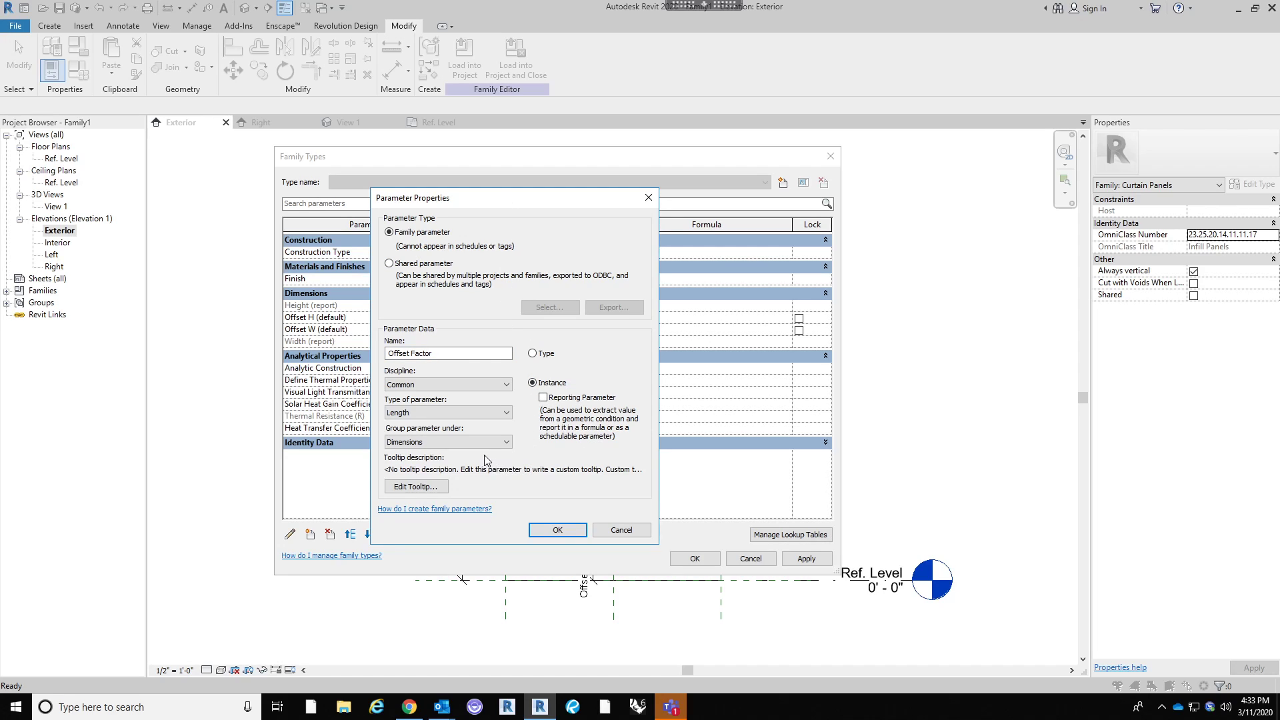
pyautogui.click(445, 414)
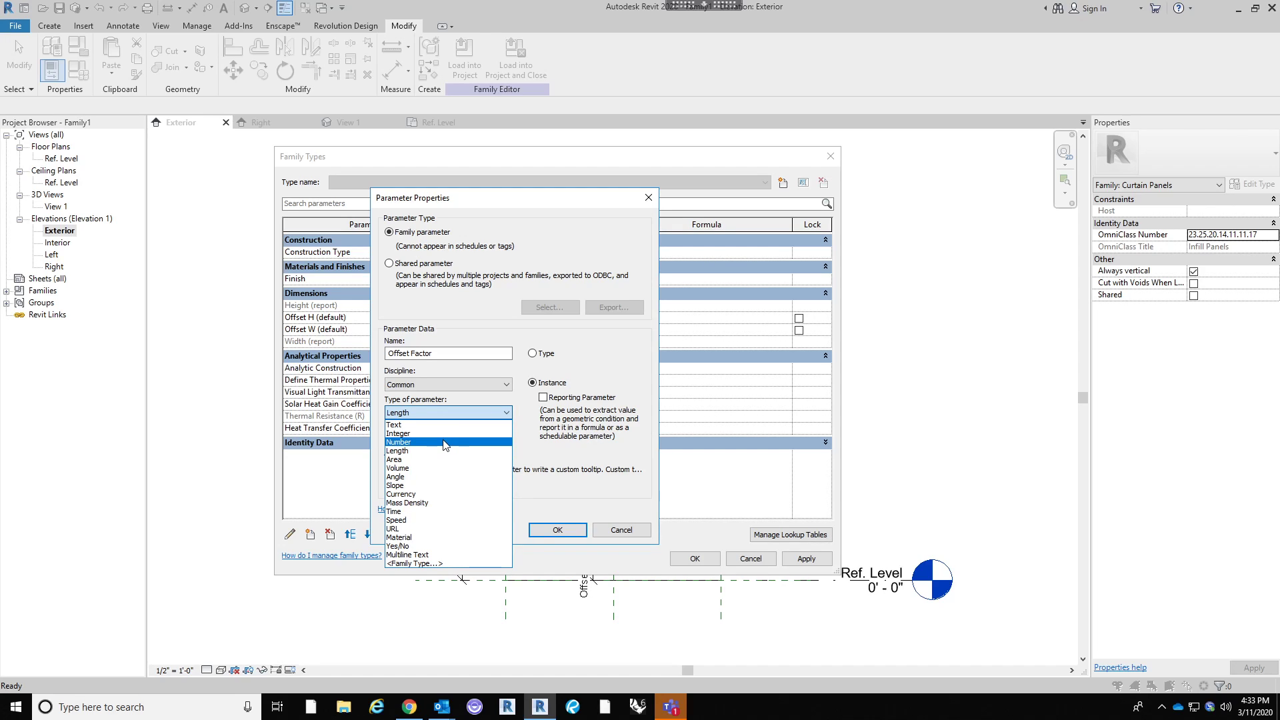
pyautogui.click(444, 442)
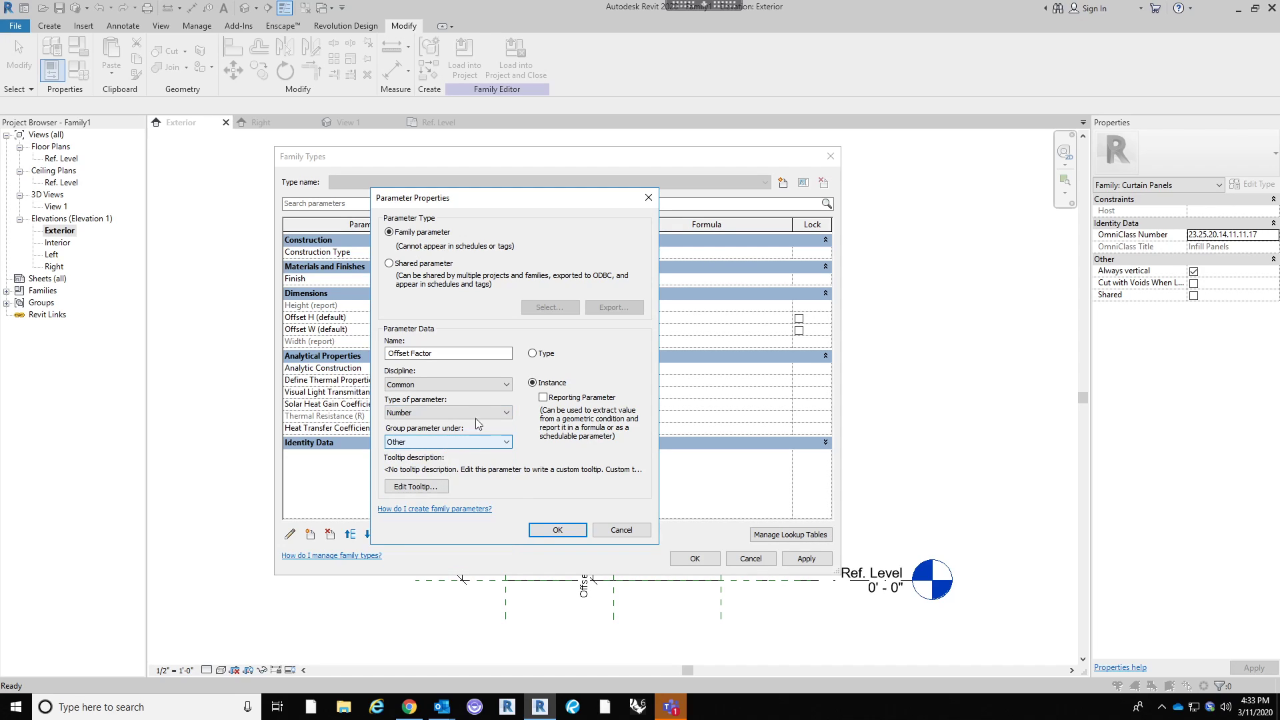
pyautogui.click(557, 530)
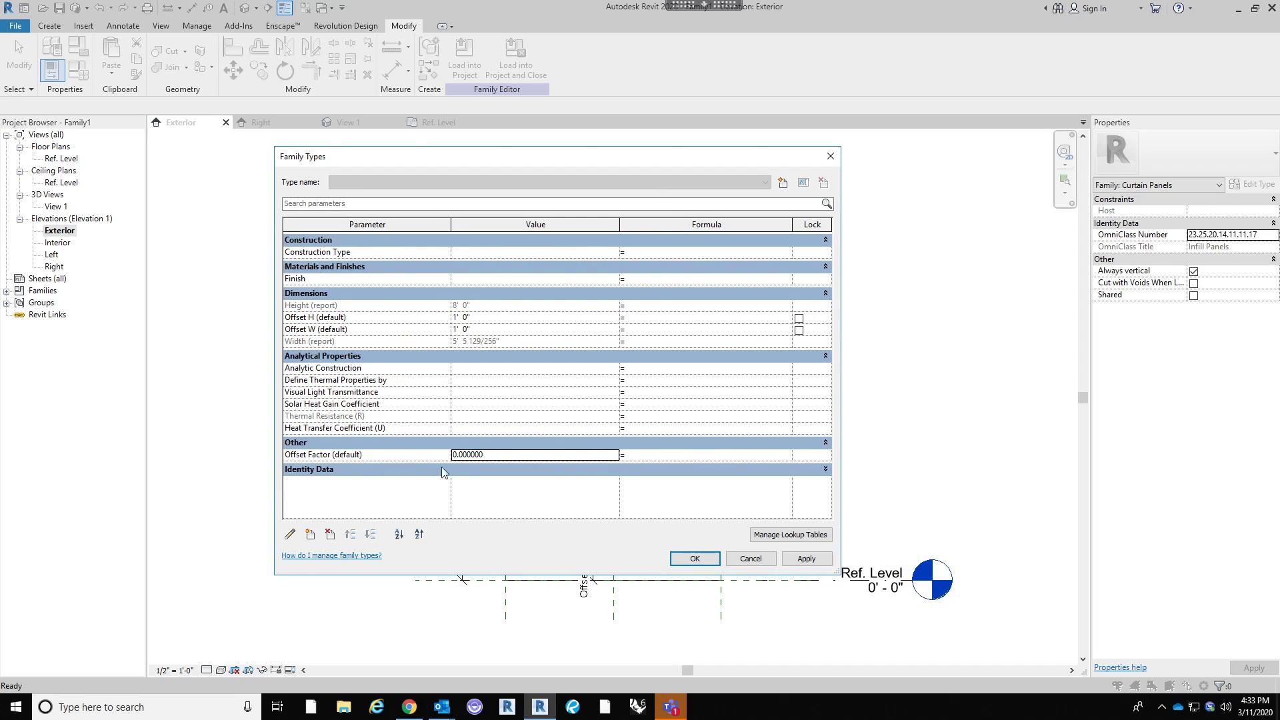
pyautogui.click(290, 535)
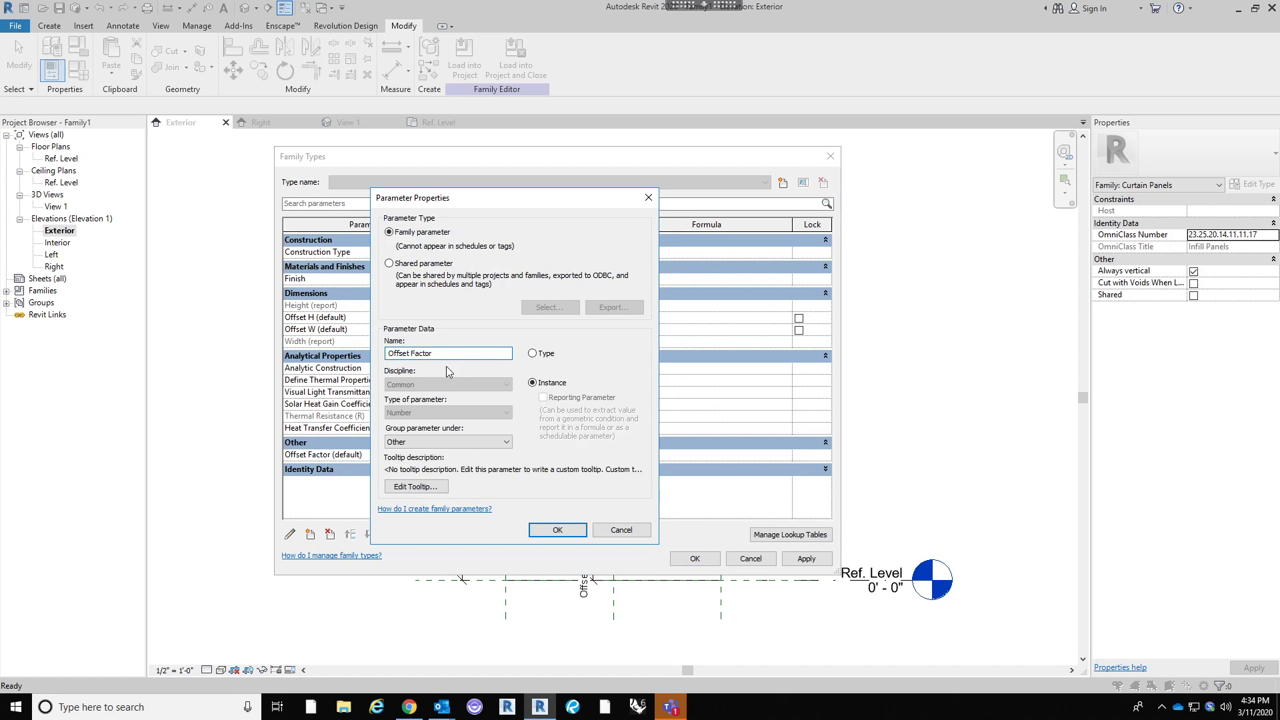
pyautogui.click(622, 530)
# Add an instance family parameter named Offset Override with type Number, grouped under Other.
pyautogui.click(310, 535)
pyautogui.write('Offset Override')
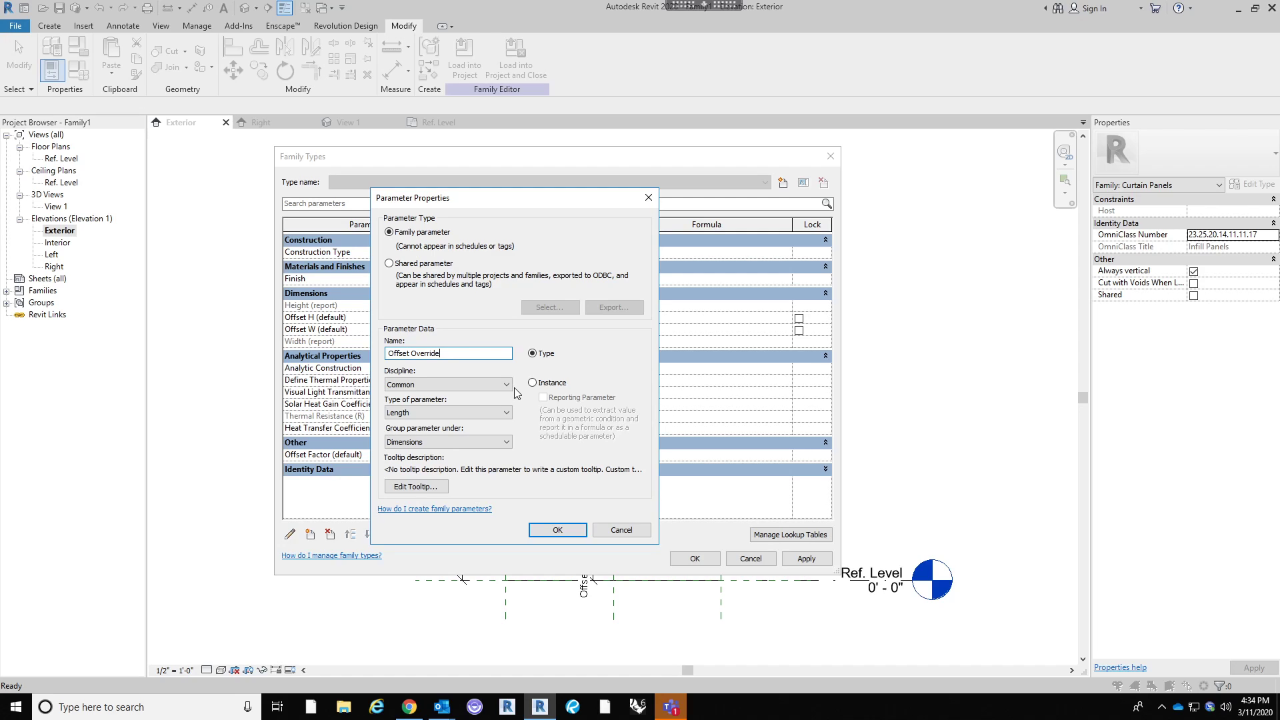
pyautogui.click(532, 383)
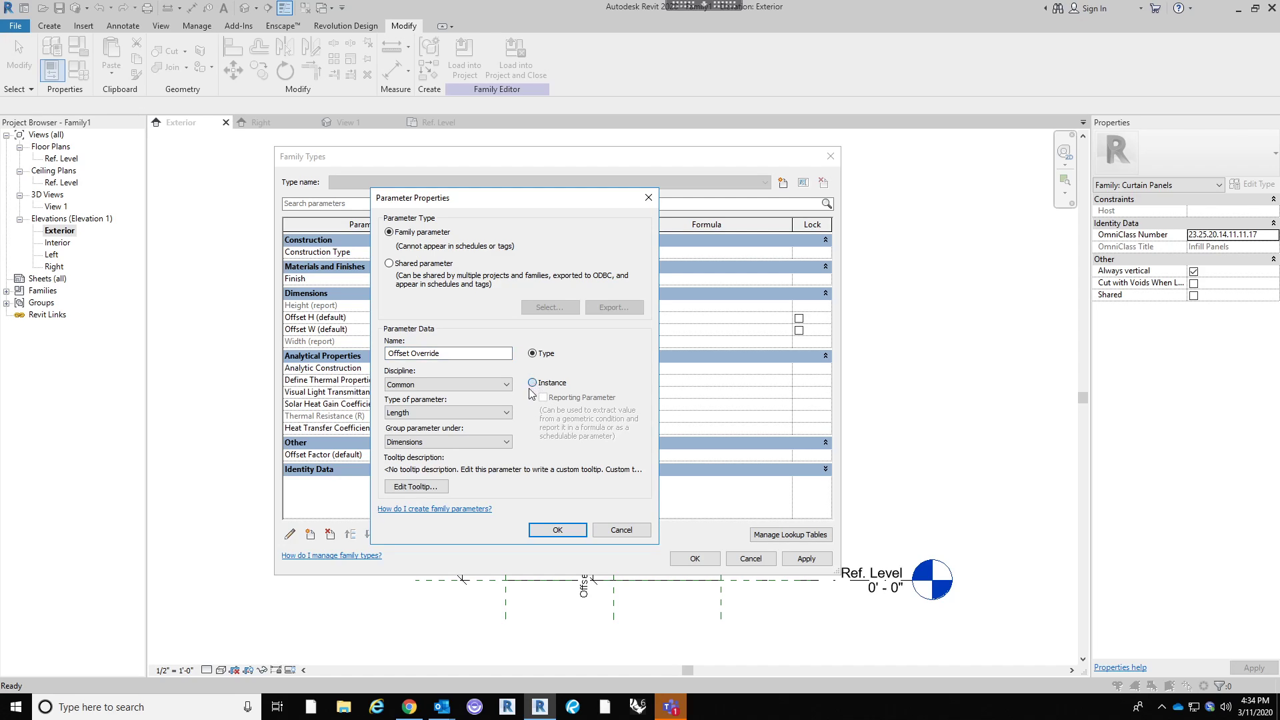
pyautogui.click(475, 412)
pyautogui.click(459, 442)
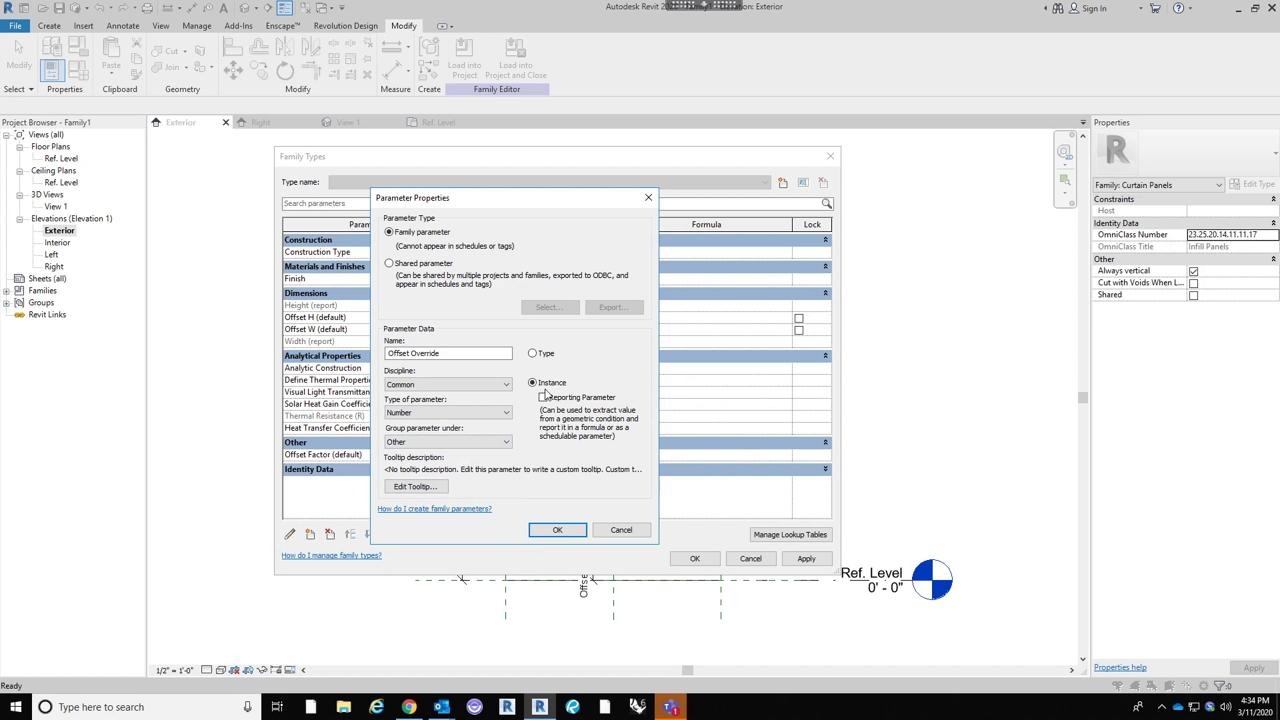
pyautogui.click(558, 530)
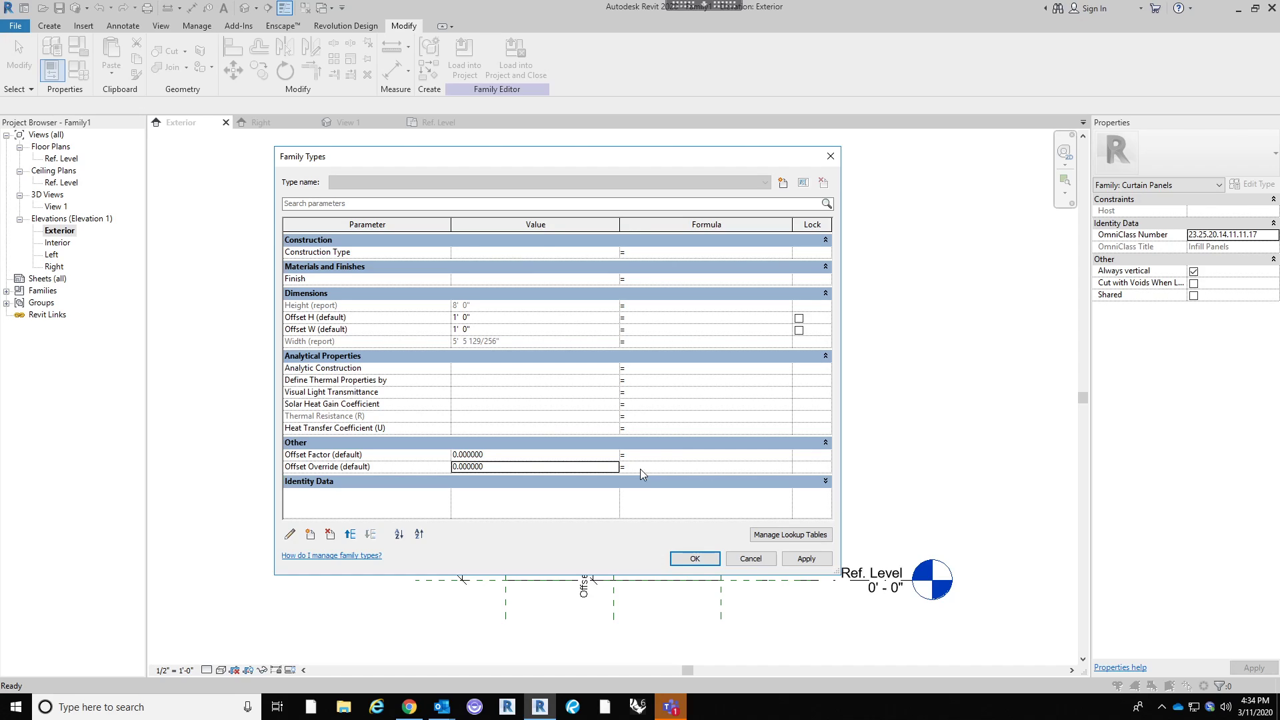
# Start Offset Override's formula as "if(Offset Factor <0.05, 0.05, if +(Offset Factor > .95, .95" and try to commit it.
pyautogui.click(640, 469)
pyautogui.write('if(')
pyautogui.write('Overr')
pyautogui.press('BackSpace')
pyautogui.press('BackSpace')
pyautogui.press('BackSpace')
pyautogui.write('ffest')
pyautogui.press('BackSpace')
pyautogui.press('BackSpace')
pyautogui.press('BackSpace')
pyautogui.write('set Factor')
pyautogui.write('<0.05')
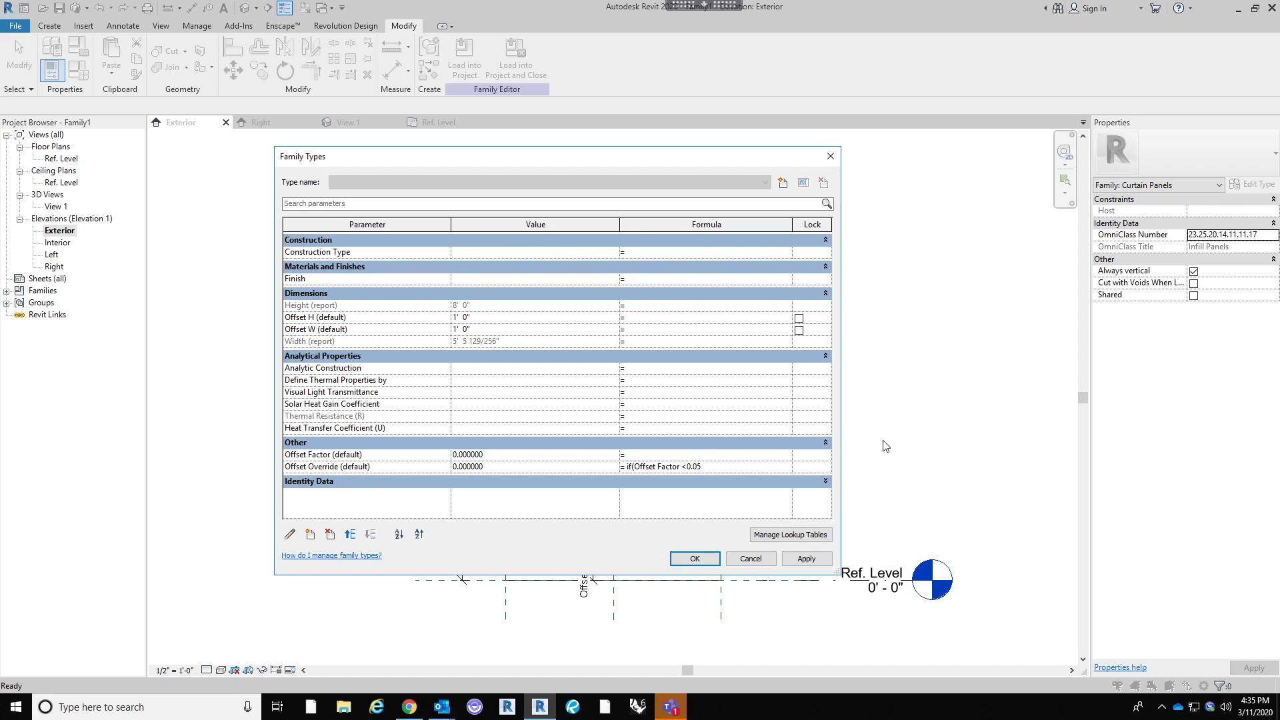
pyautogui.write(', 0.05, if')
pyautogui.write('+(Offset Factor > .95, .95')
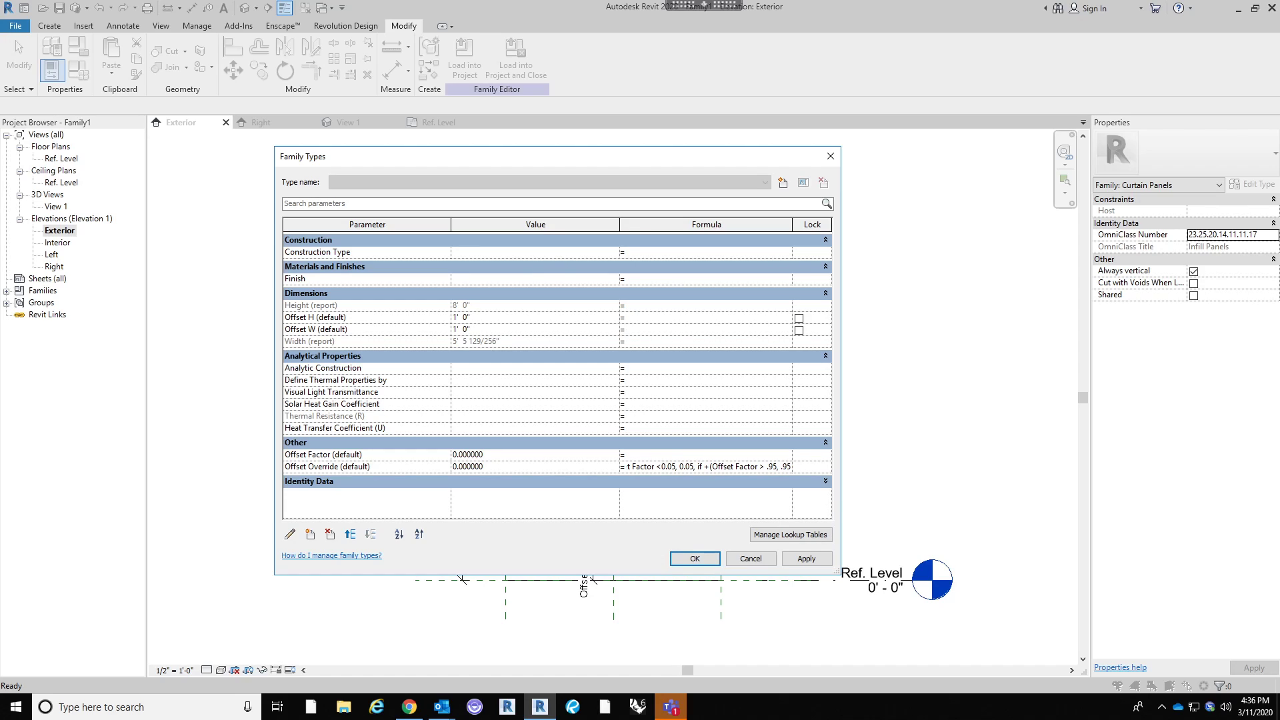
pyautogui.press('Return')
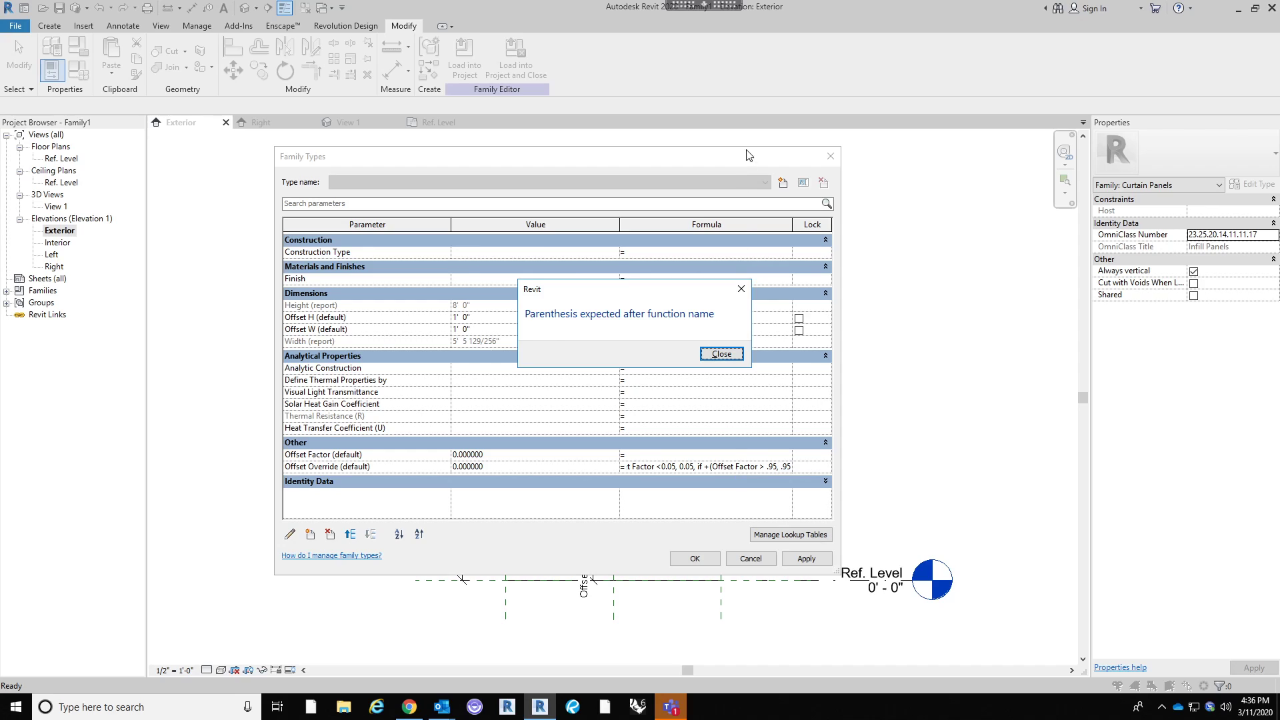
pyautogui.click(722, 354)
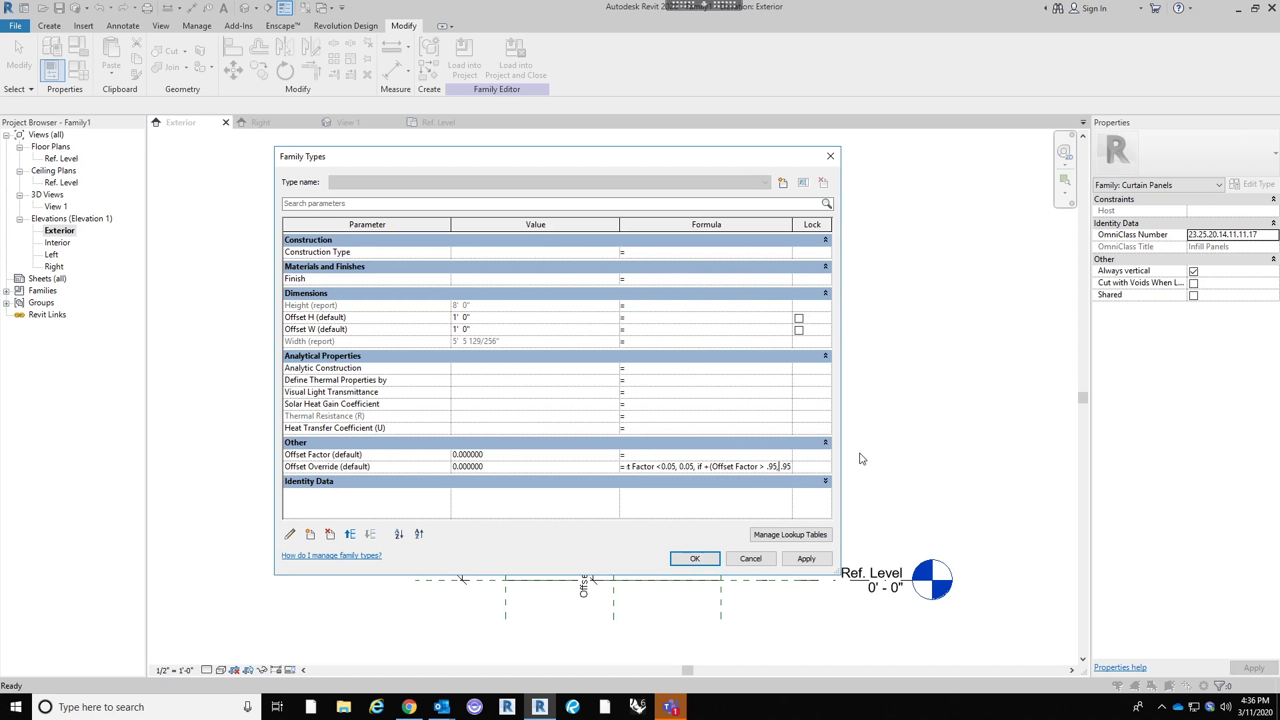
# Rewrite the end of Offset Override's formula as "0.95, 0.95, Offset Factor))" and try to commit it.
pyautogui.write('0.95, 0.95')
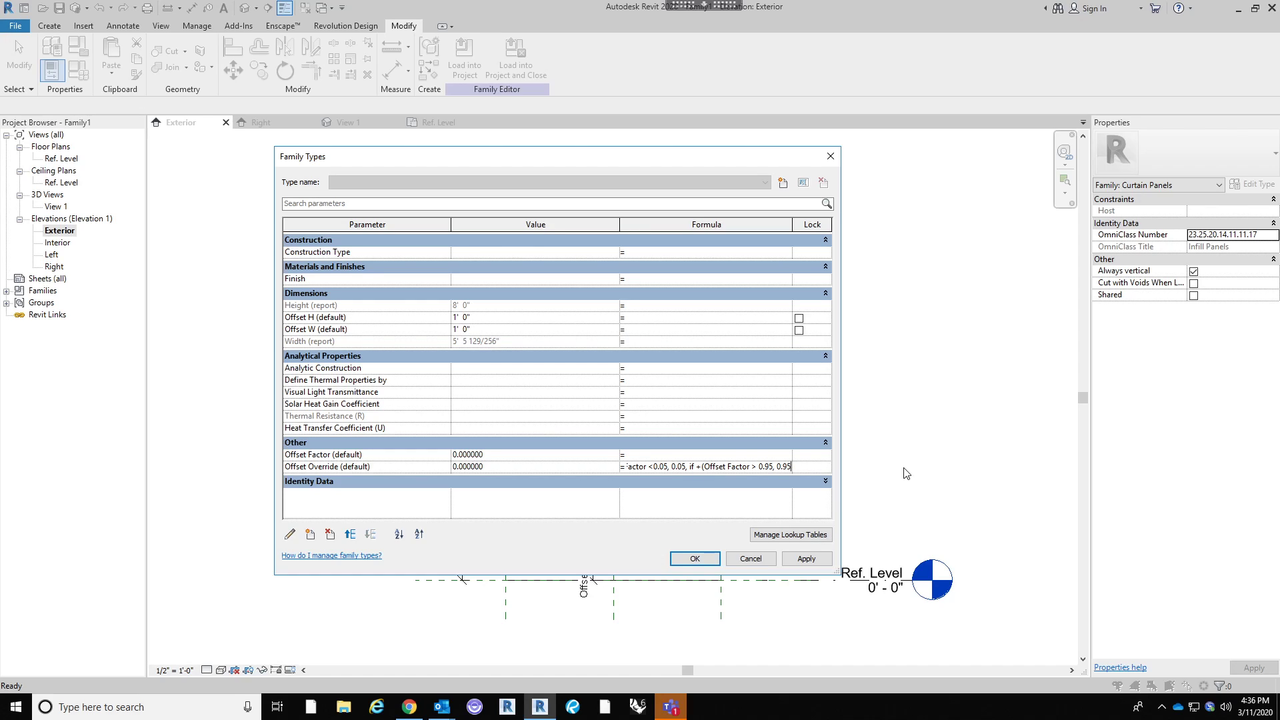
pyautogui.write(', Offset Factor')
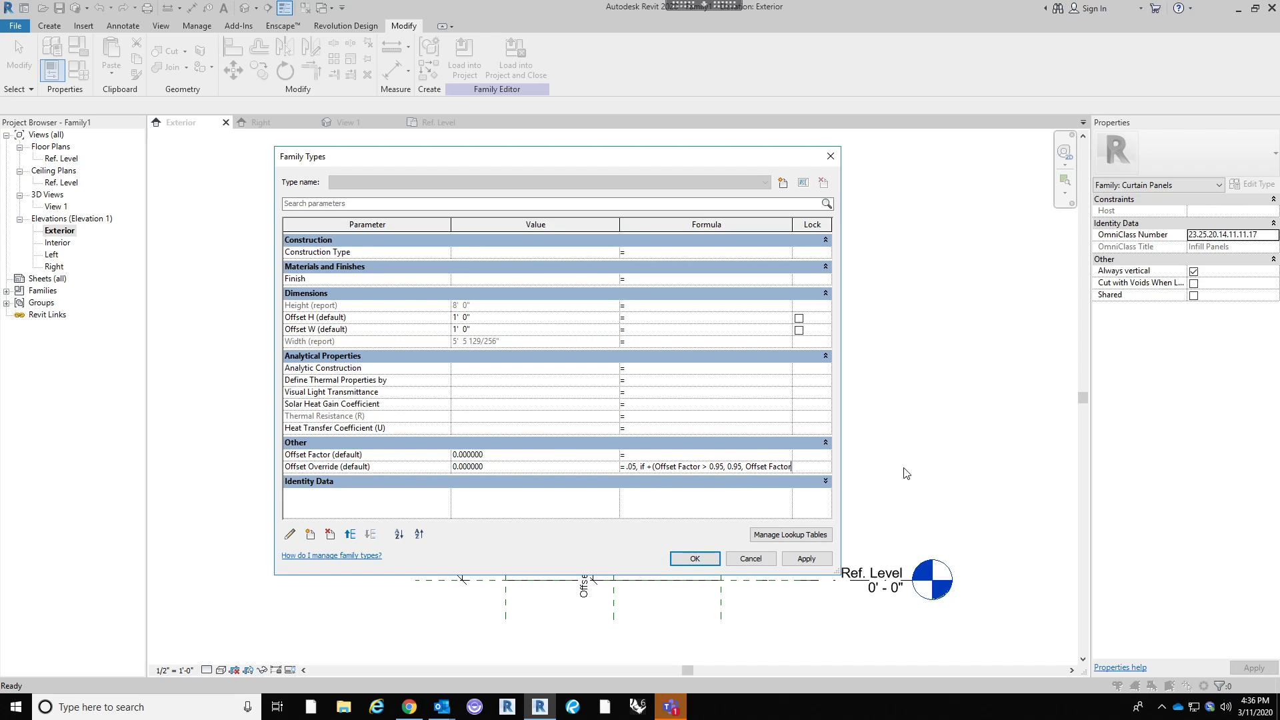
pyautogui.write('))')
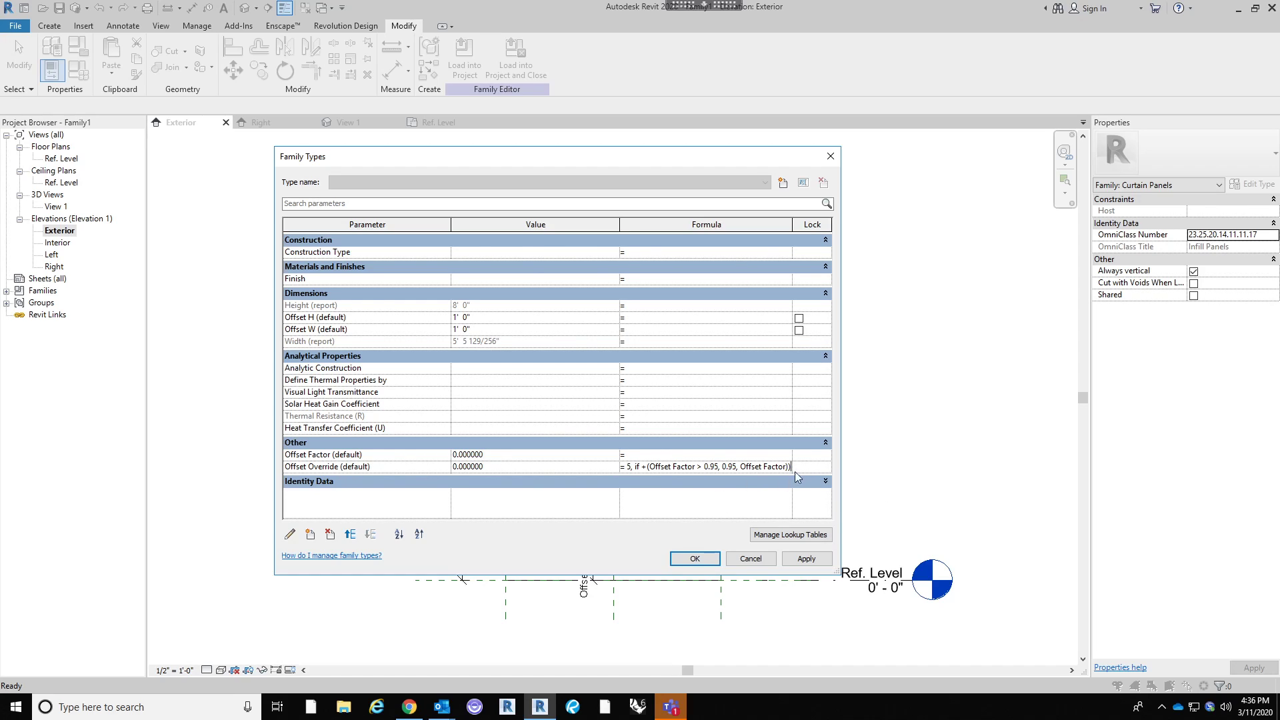
pyautogui.click(813, 462)
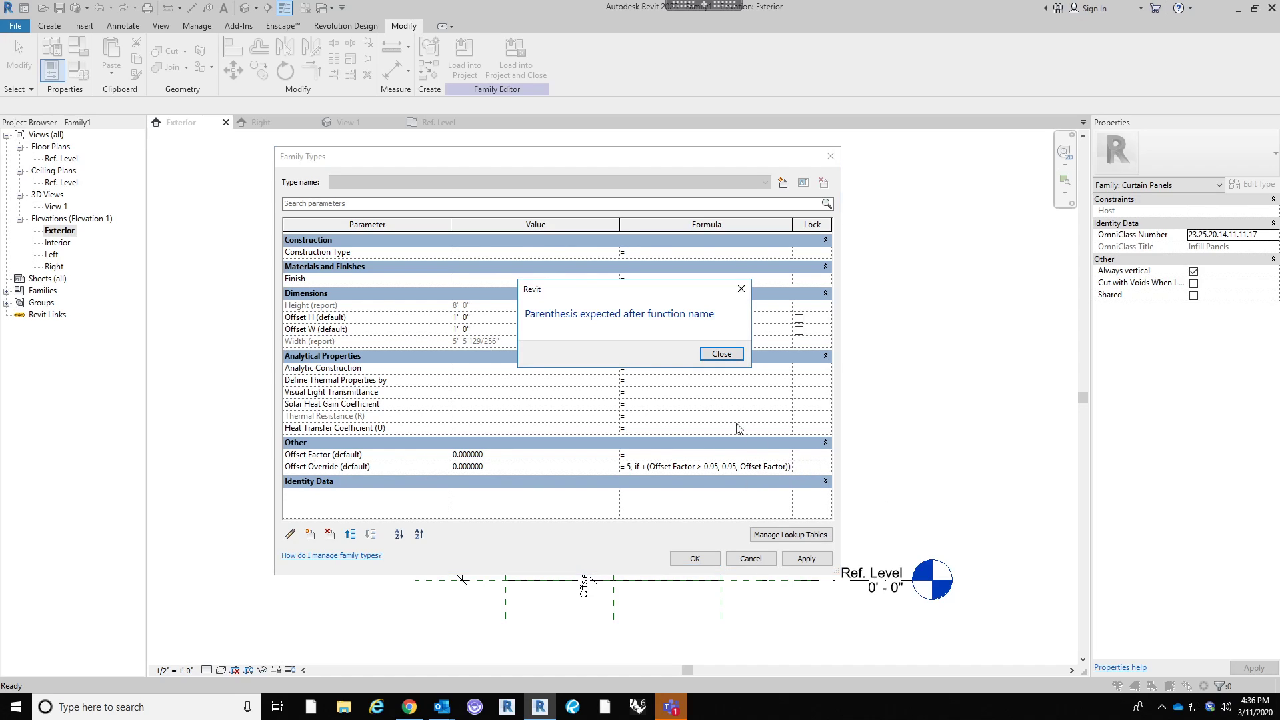
pyautogui.click(722, 355)
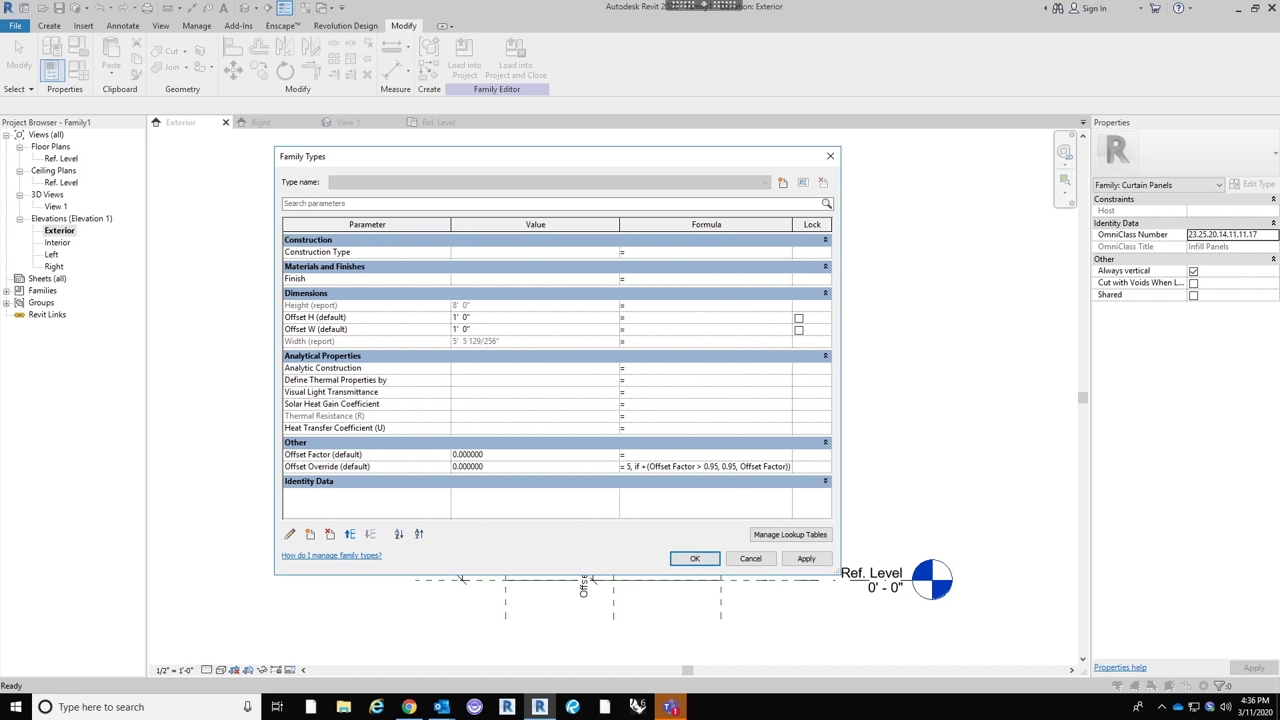
# Remove the stray plus sign and space after the second "if" in Offset Override's formula and commit it.
pyautogui.moveTo(771, 467); pyautogui.dragTo(626, 467)
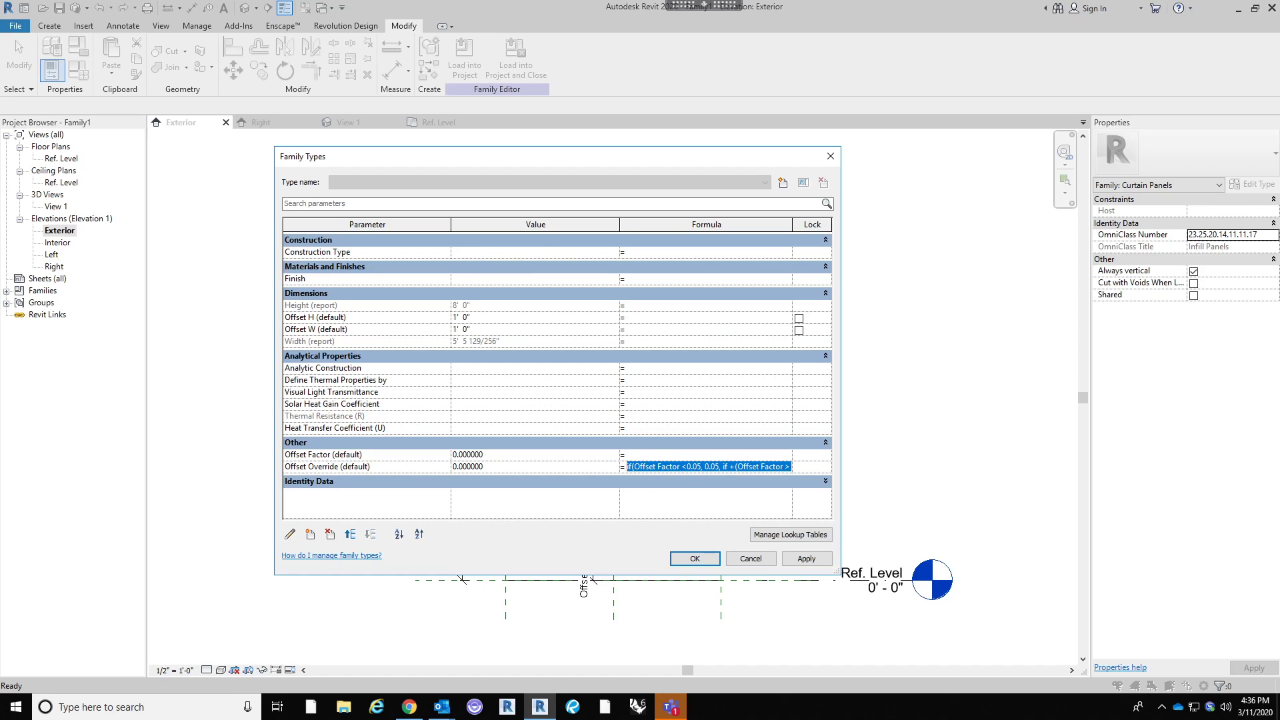
pyautogui.click(678, 467)
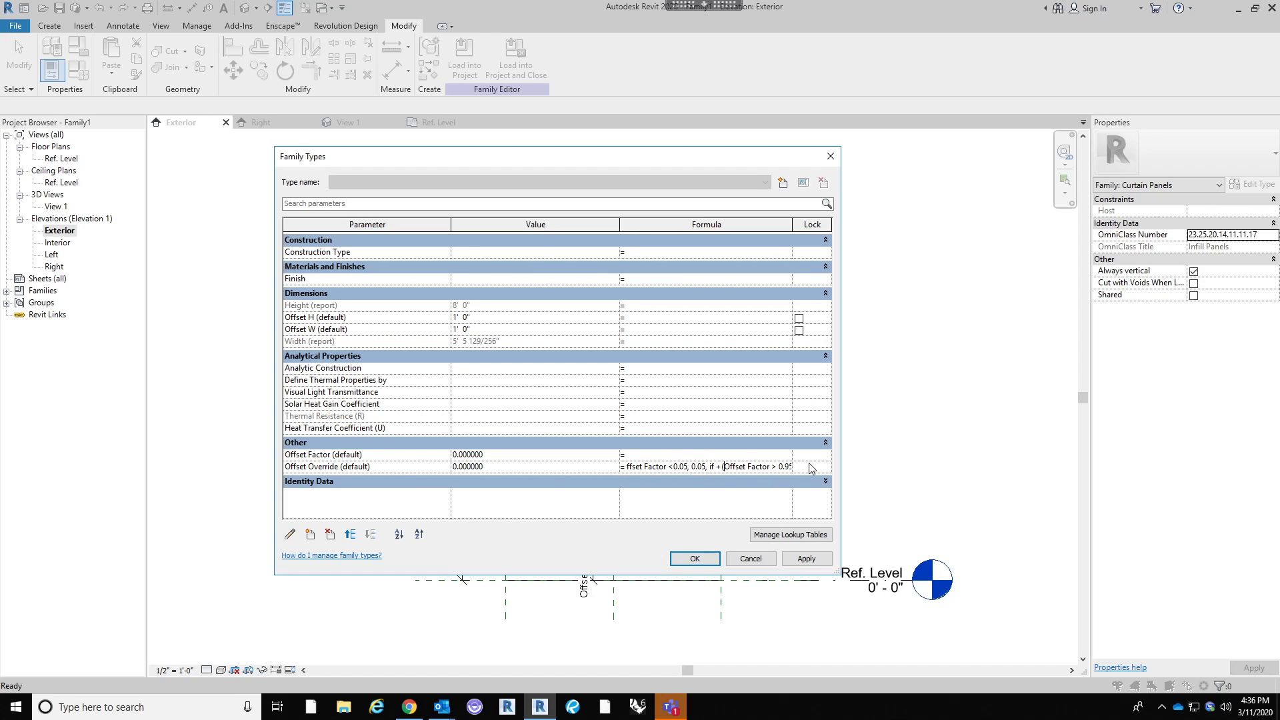
pyautogui.press('BackSpace')
pyautogui.press('BackSpace')
pyautogui.click(770, 456)
pyautogui.click(729, 456)
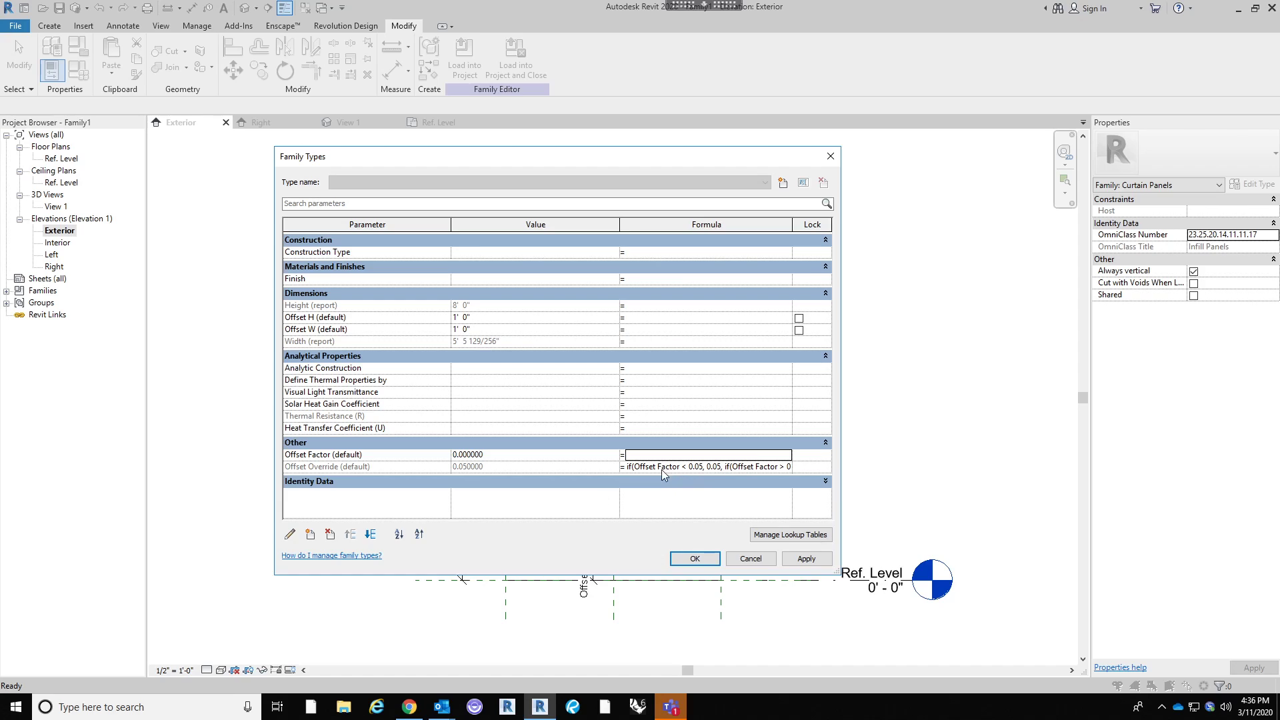
# Widen the Family Types window and narrow the Value column to make room for Offset Override's formula.
pyautogui.click(729, 467)
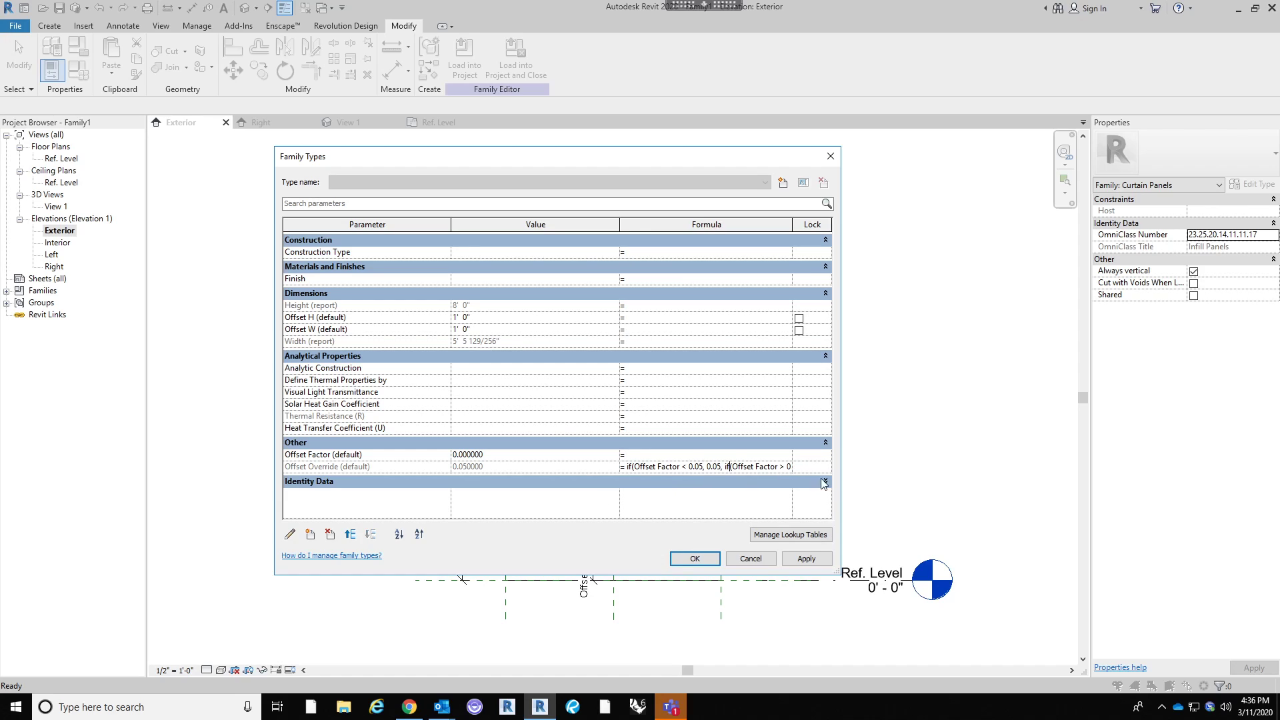
pyautogui.moveTo(841, 434); pyautogui.dragTo(953, 435)
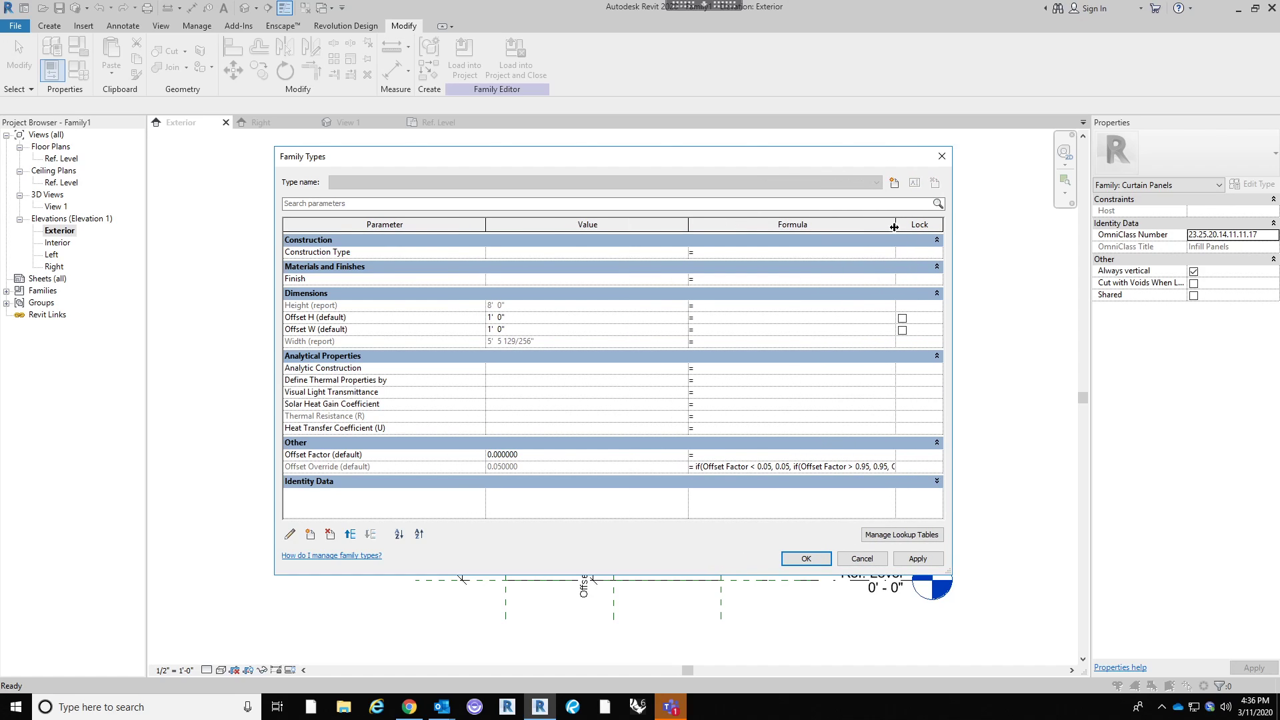
pyautogui.moveTo(689, 224); pyautogui.dragTo(575, 224)
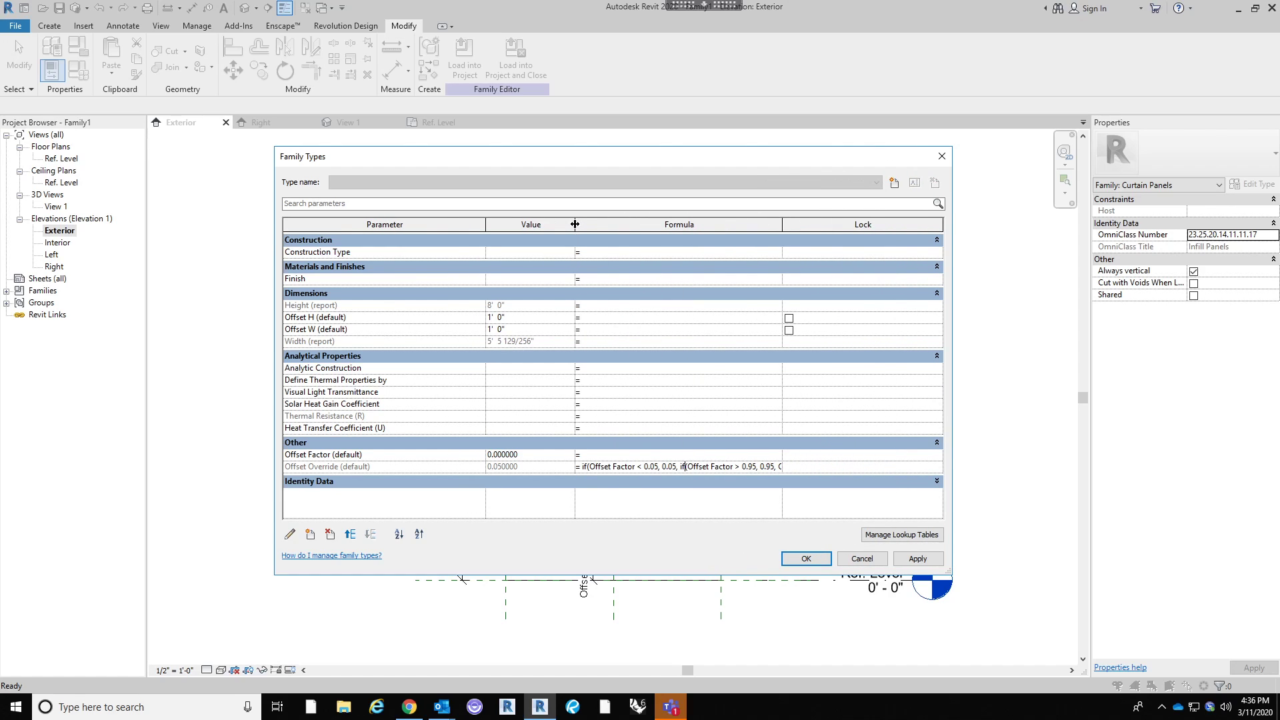
# Widen the Formula column to fit Offset Override's whole formula, and set Offset Factor to 0.99 to test the upper limit.
pyautogui.moveTo(838, 224); pyautogui.dragTo(886, 225)
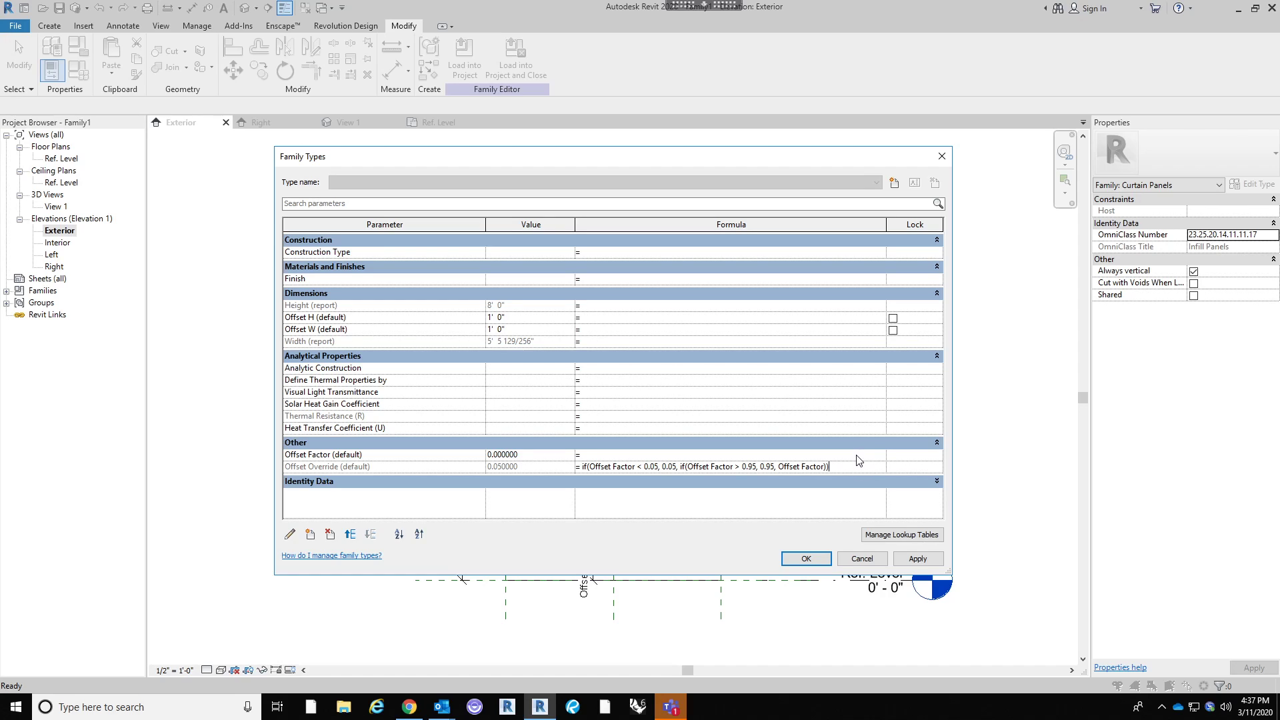
pyautogui.click(562, 454)
pyautogui.write('.99')
pyautogui.press('Tab')
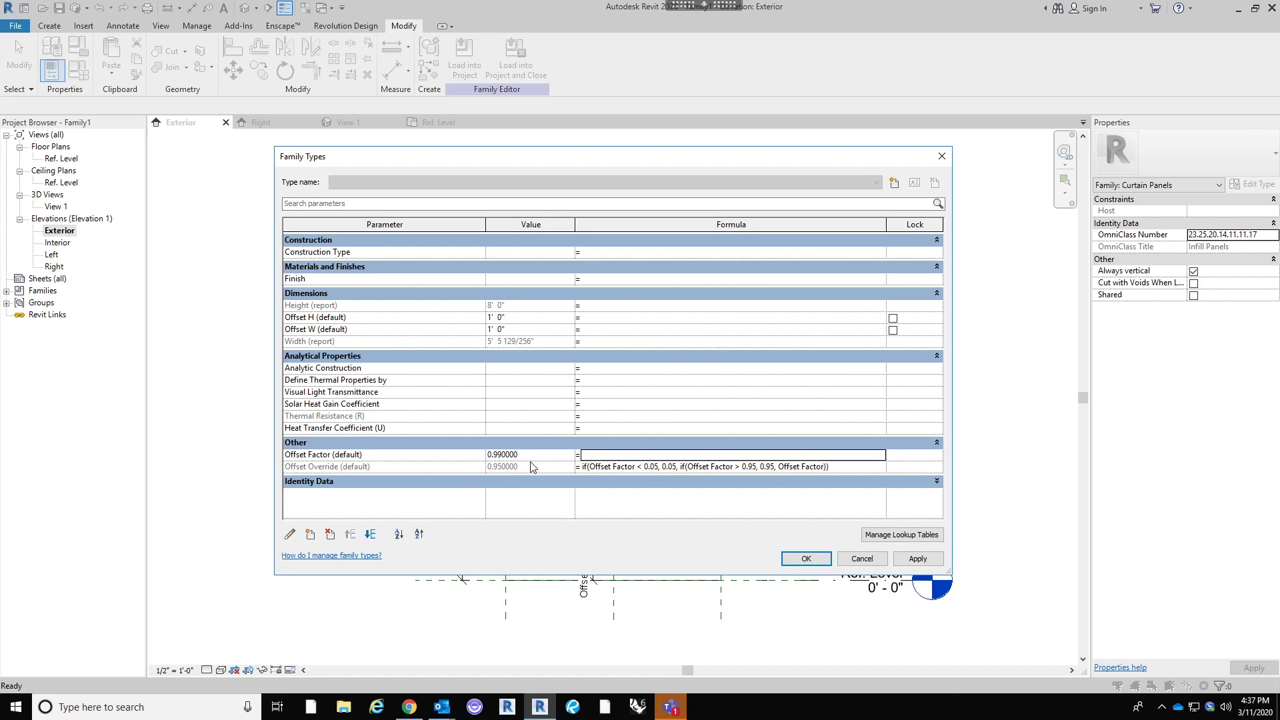
# Set Offset Factor to 0.93 to test the override with a value inside the limits.
pyautogui.hotkey('shift', 'Tab')
pyautogui.write('.93')
pyautogui.press('Tab')
pyautogui.hotkey('shift', 'Tab')
pyautogui.click(642, 455)
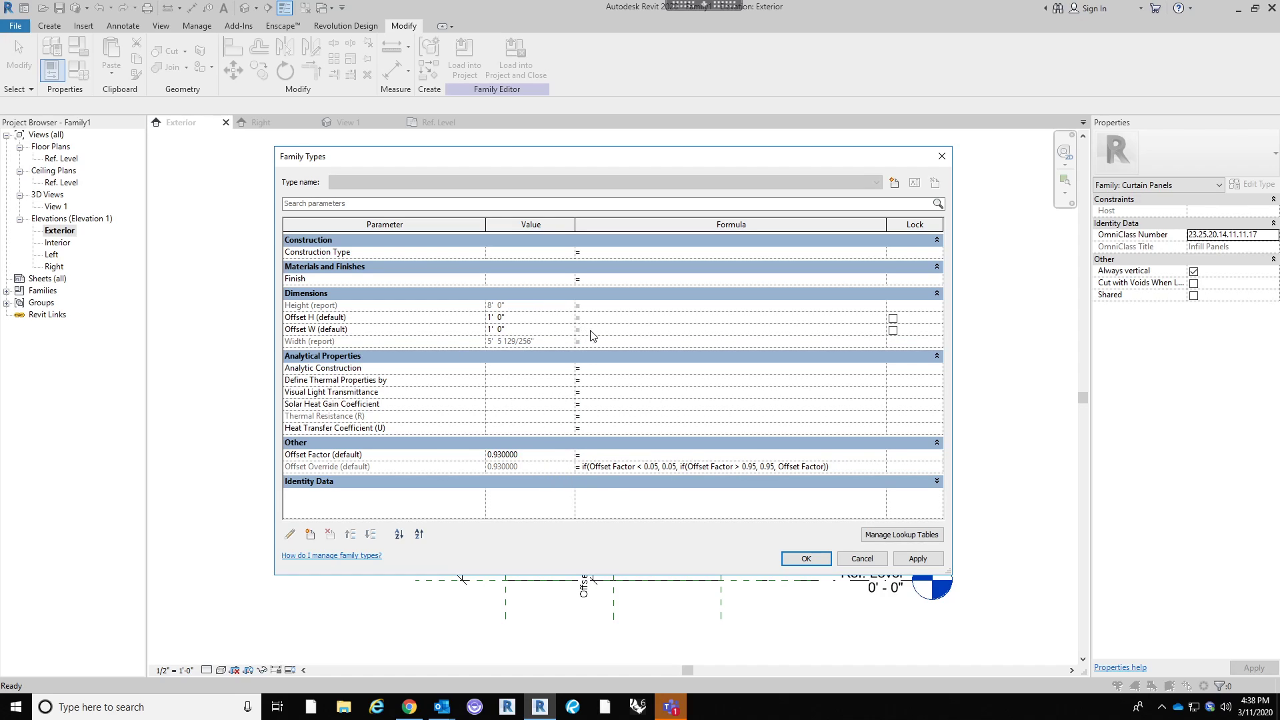
# Set Offset H's formula to "Width / 2 * Offset Override".
pyautogui.click(611, 323)
pyautogui.write('Width/2 * Offset Override')
pyautogui.click(647, 354)
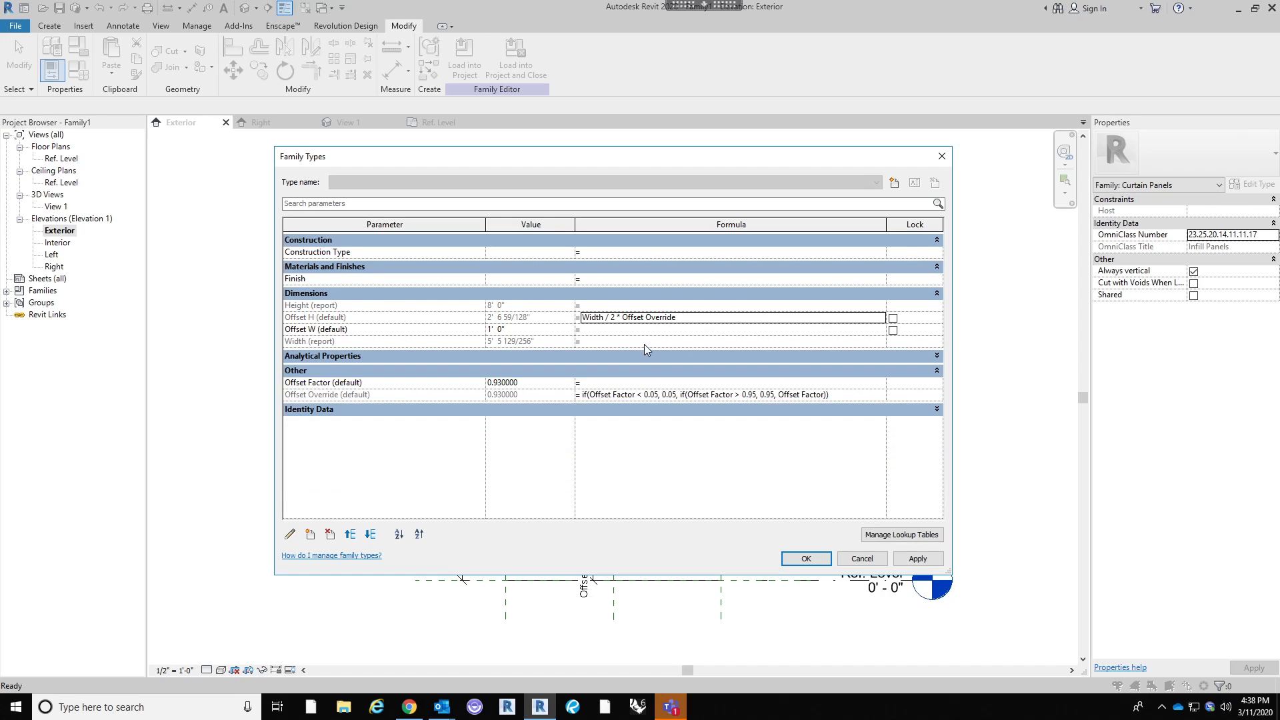
# Check the drawing behind the Family Types window, then set Offset W's formula to "Height / 2 * Offset Override" and apply the parameter changes.
pyautogui.moveTo(651, 155)
pyautogui.mouseDown()
pyautogui.moveTo(1042, 246)
pyautogui.moveTo(1126, 451)
pyautogui.moveTo(1039, 447)
pyautogui.mouseUp()
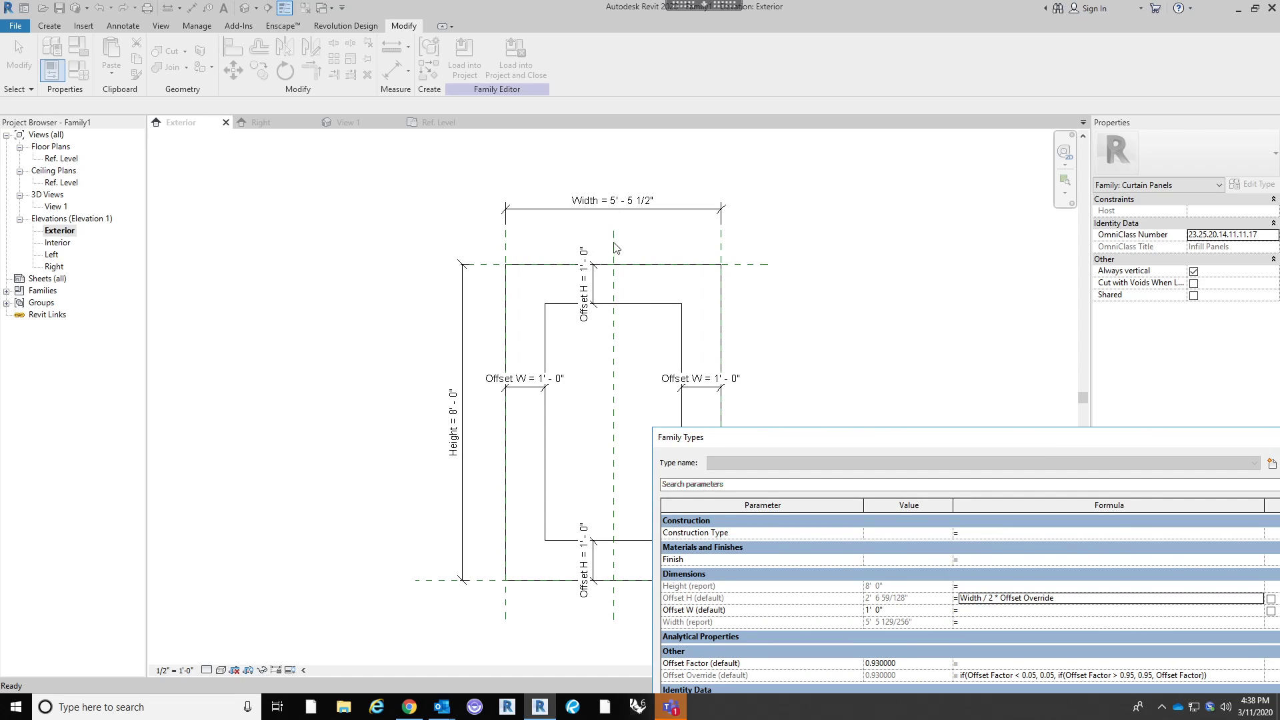
pyautogui.moveTo(851, 434); pyautogui.dragTo(854, 367)
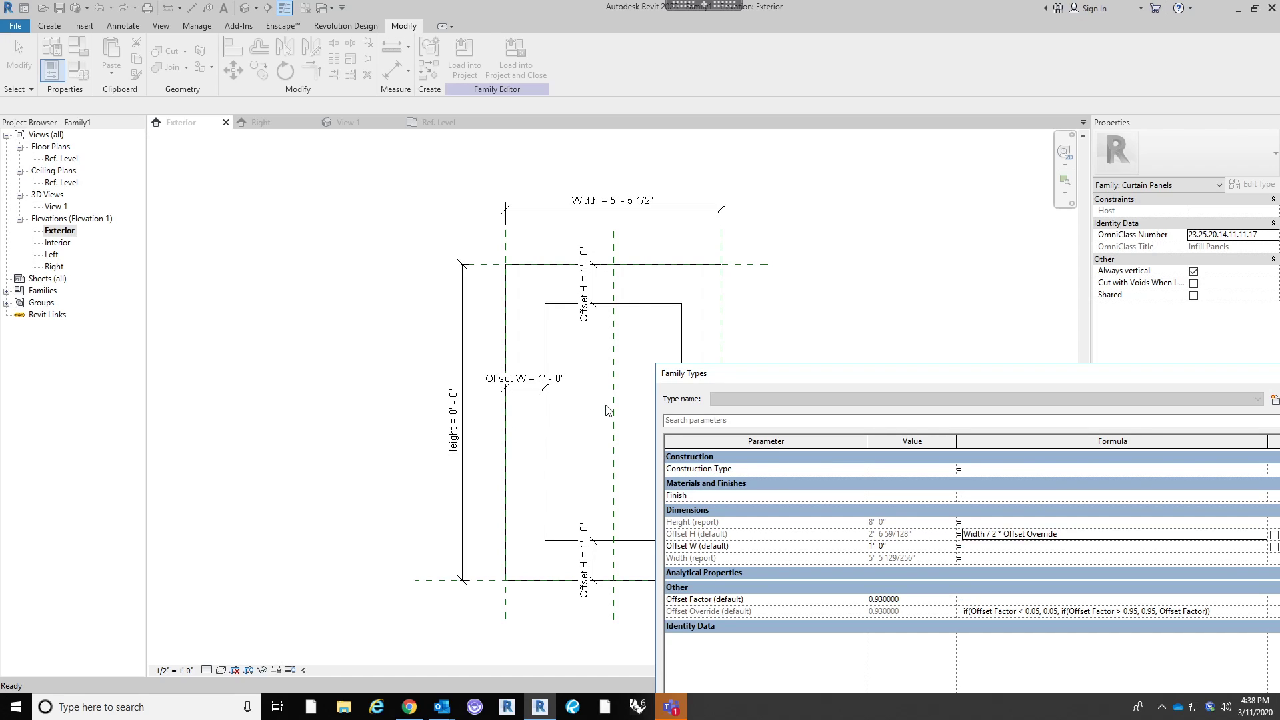
pyautogui.moveTo(877, 368); pyautogui.dragTo(639, 185)
pyautogui.click(754, 364)
pyautogui.write('Height')
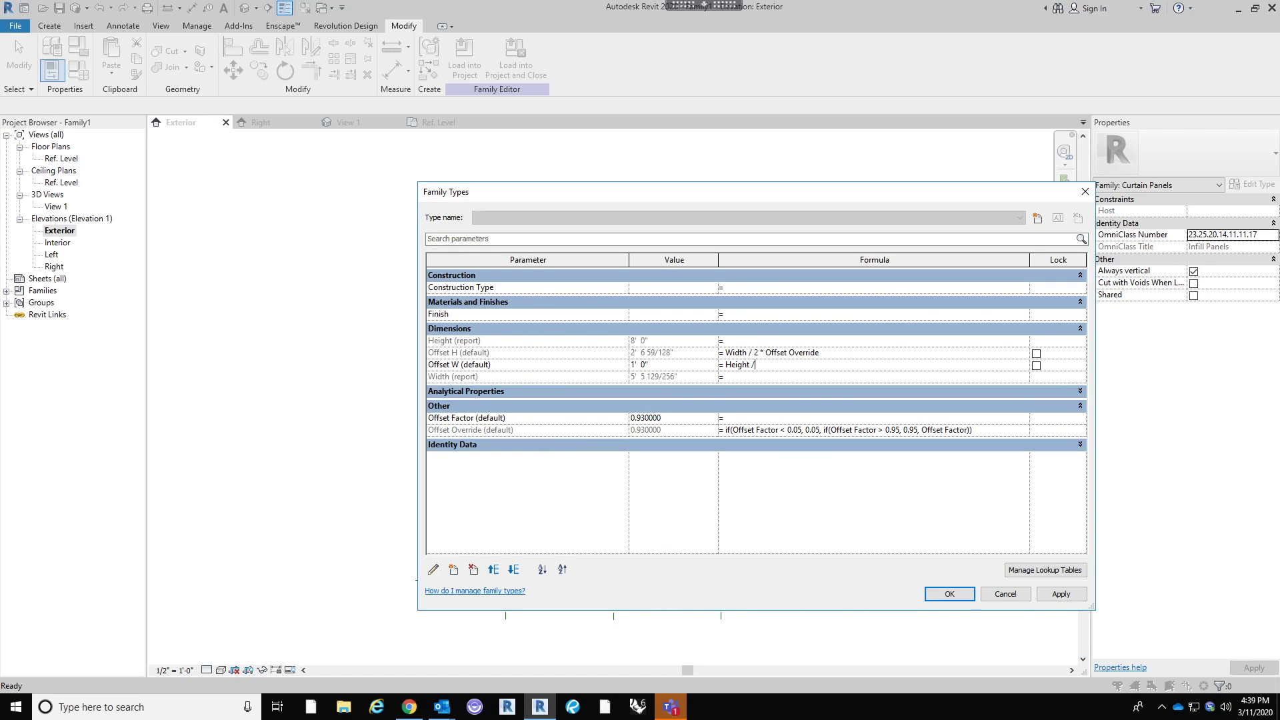
pyautogui.write(' / 2 * Offset Override')
pyautogui.press('Tab')
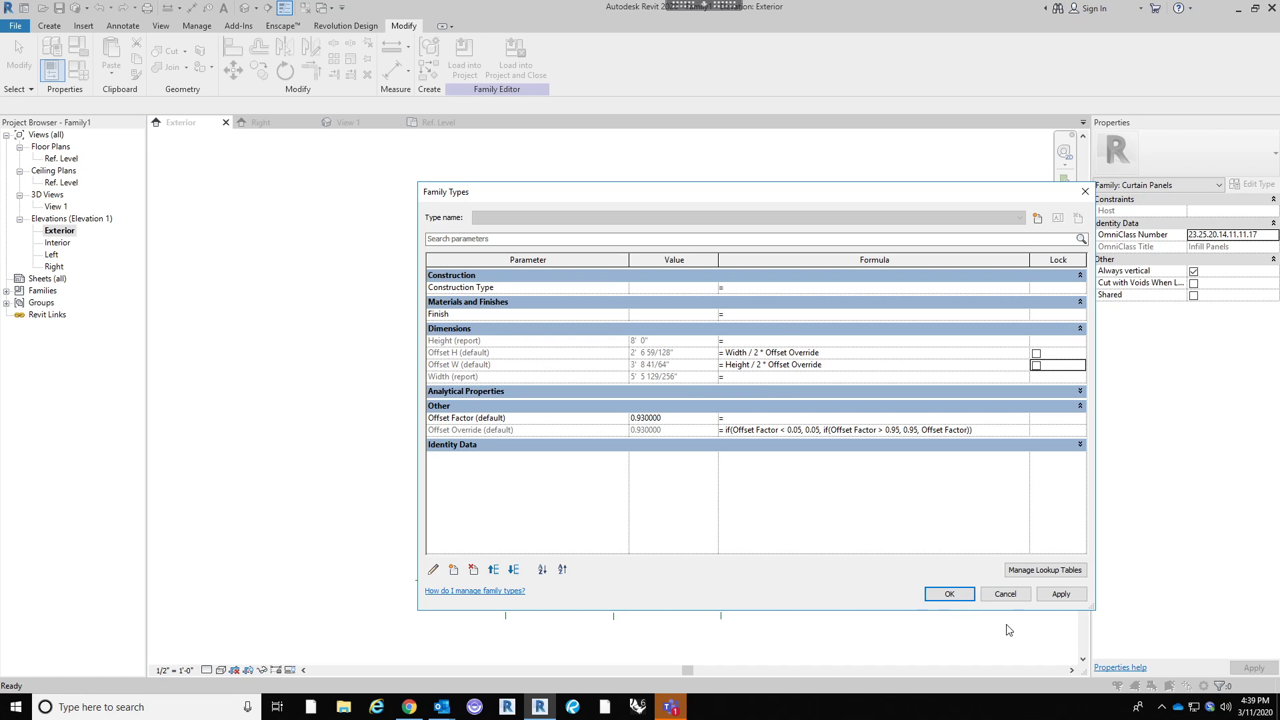
pyautogui.click(950, 594)
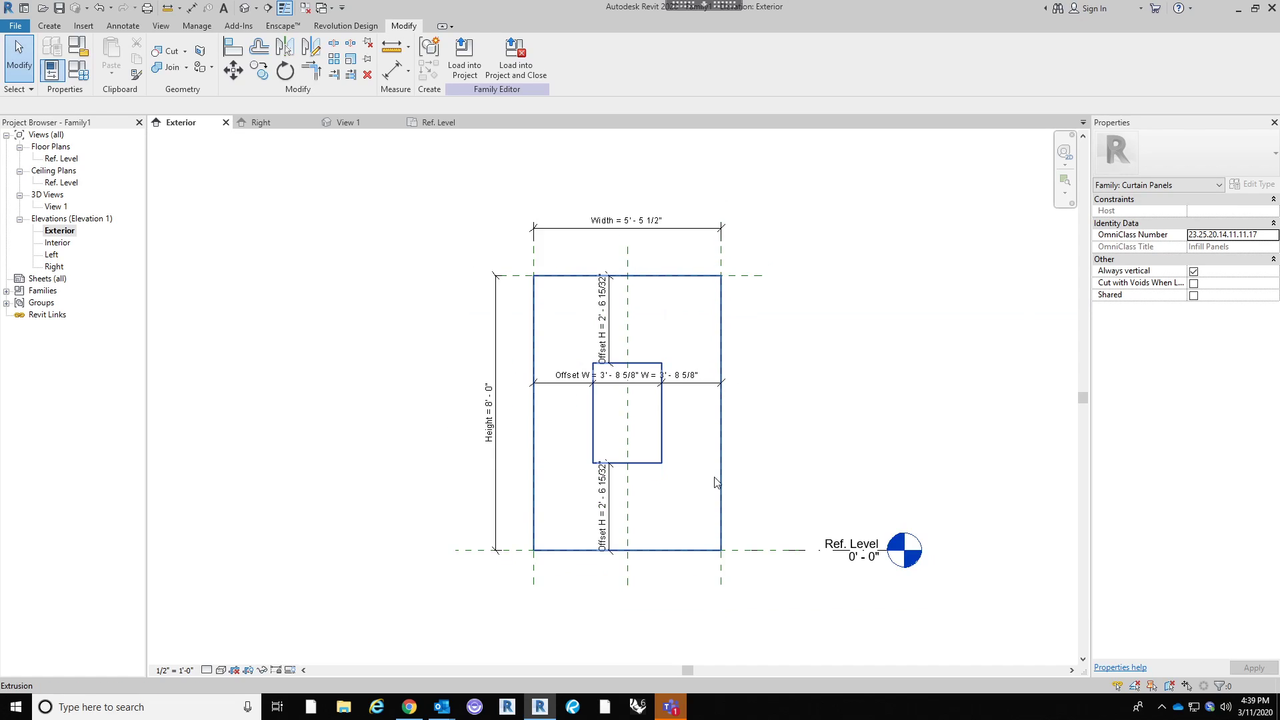
# Move the Offset W dimension that measures from the panel's right edge down, clear of the other Offset W dimension.
pyautogui.scroll(2, 714, 489)
pyautogui.moveTo(694, 356); pyautogui.dragTo(691, 402)
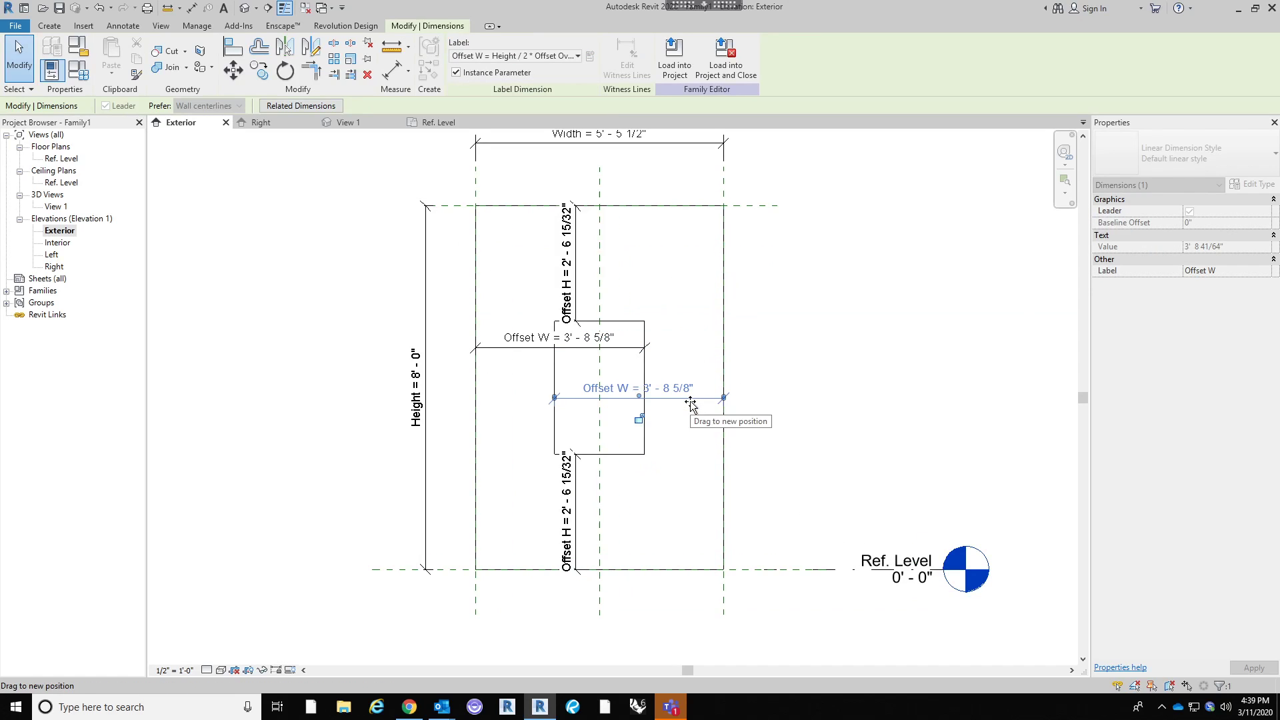
pyautogui.click(826, 334)
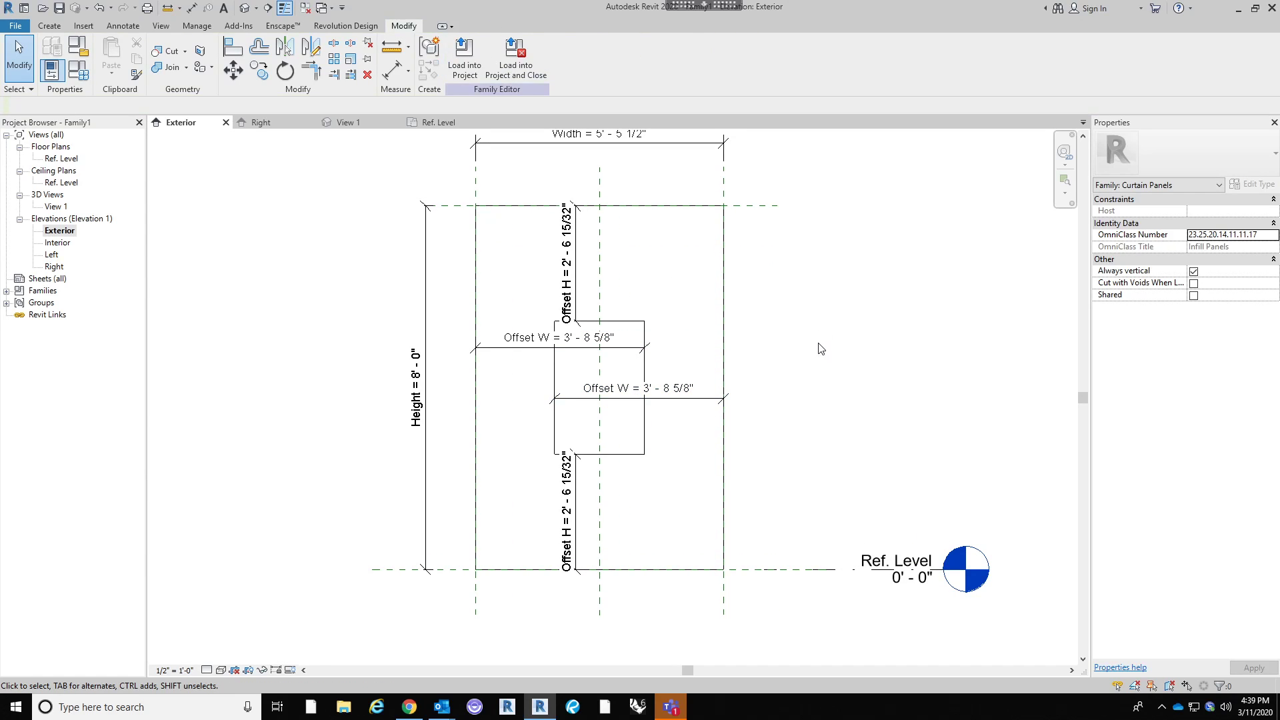
pyautogui.click(648, 425)
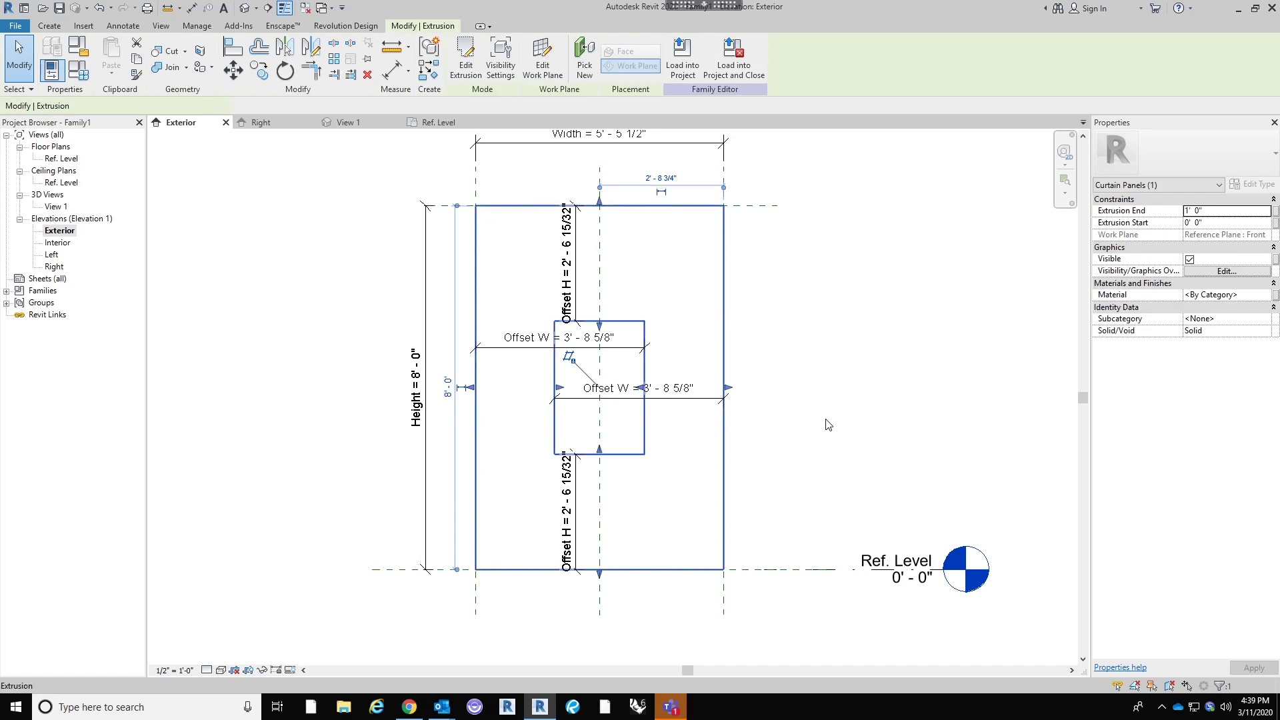
pyautogui.click(827, 424)
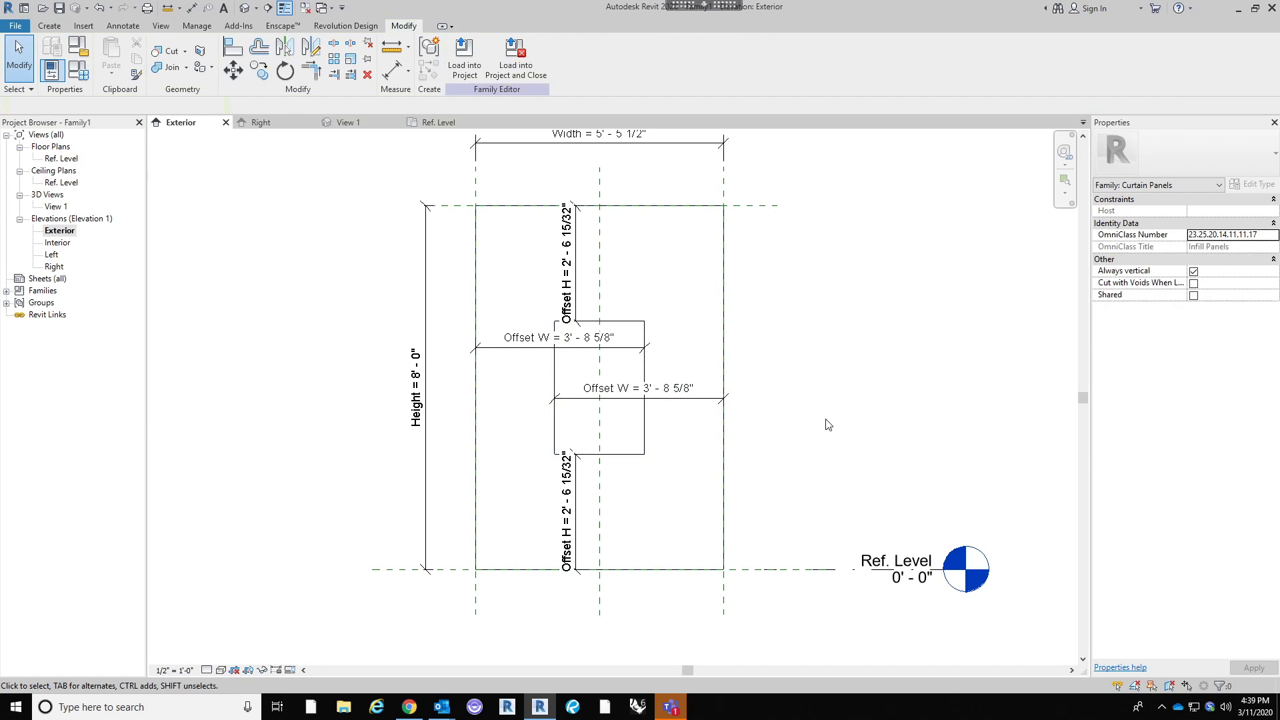
# Set Offset Factor to 0.2 in the family types and apply it to the panel.
pyautogui.click(85, 72)
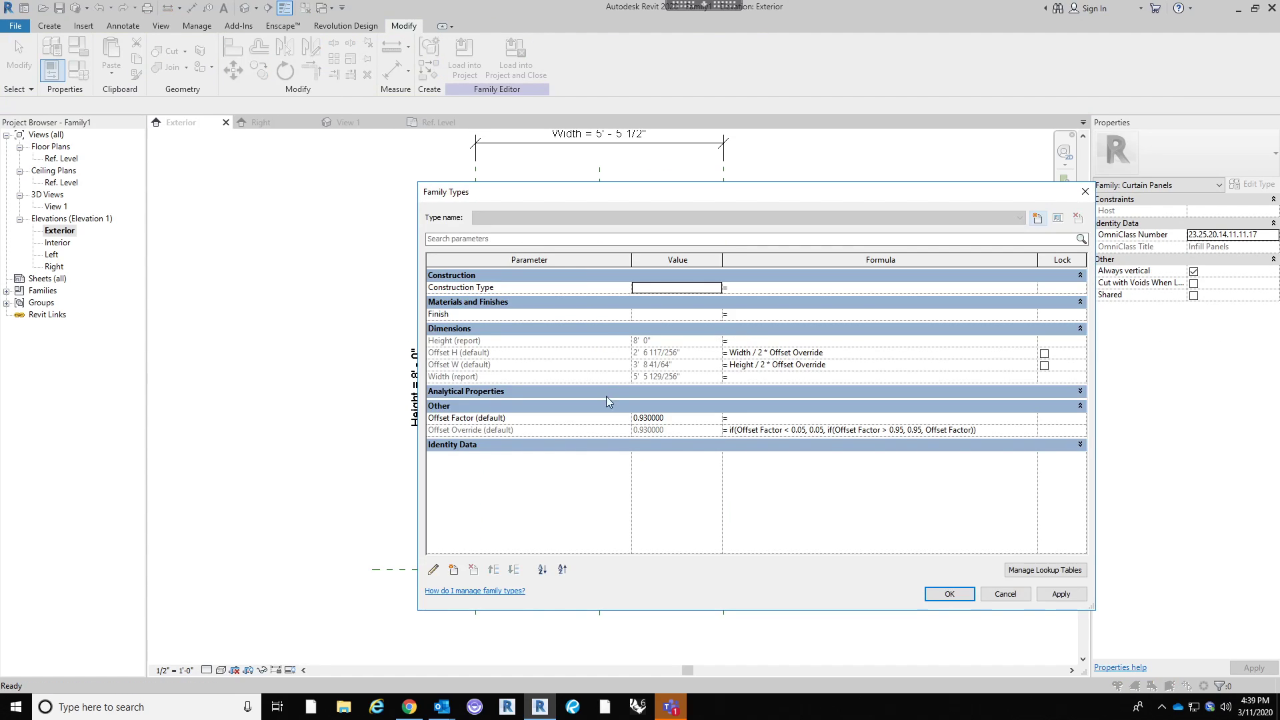
pyautogui.click(706, 421)
pyautogui.write('0.2')
pyautogui.press('Tab')
pyautogui.click(950, 594)
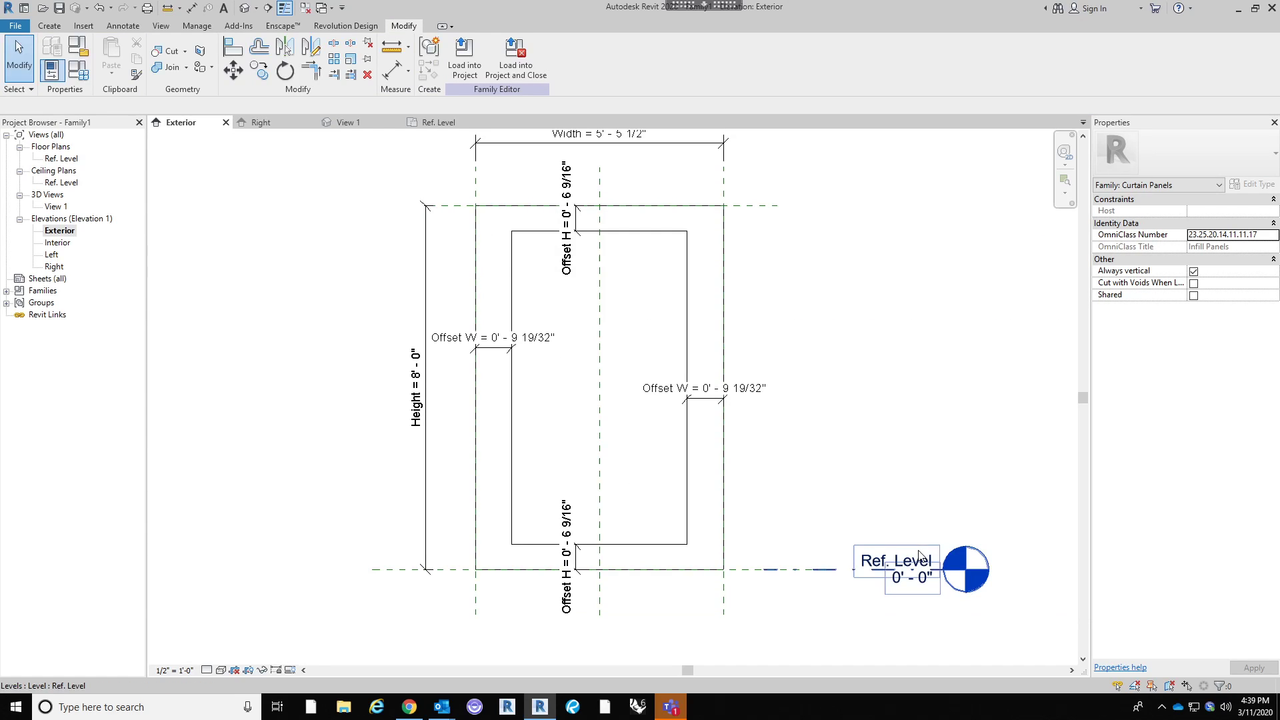
# Replace Offset W's formula with a copy of Offset H's formula, "Width / 2 * Offset Override".
pyautogui.moveTo(874, 387); pyautogui.dragTo(815, 382, button='middle')
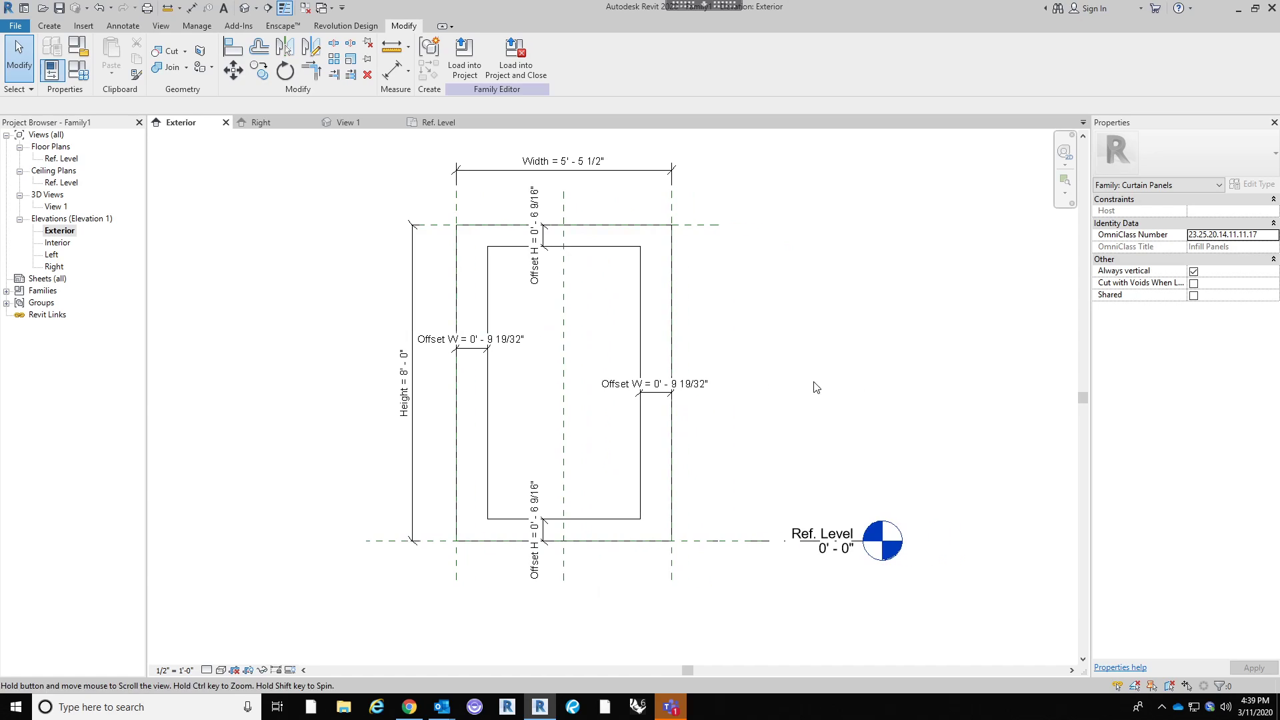
pyautogui.click(701, 390)
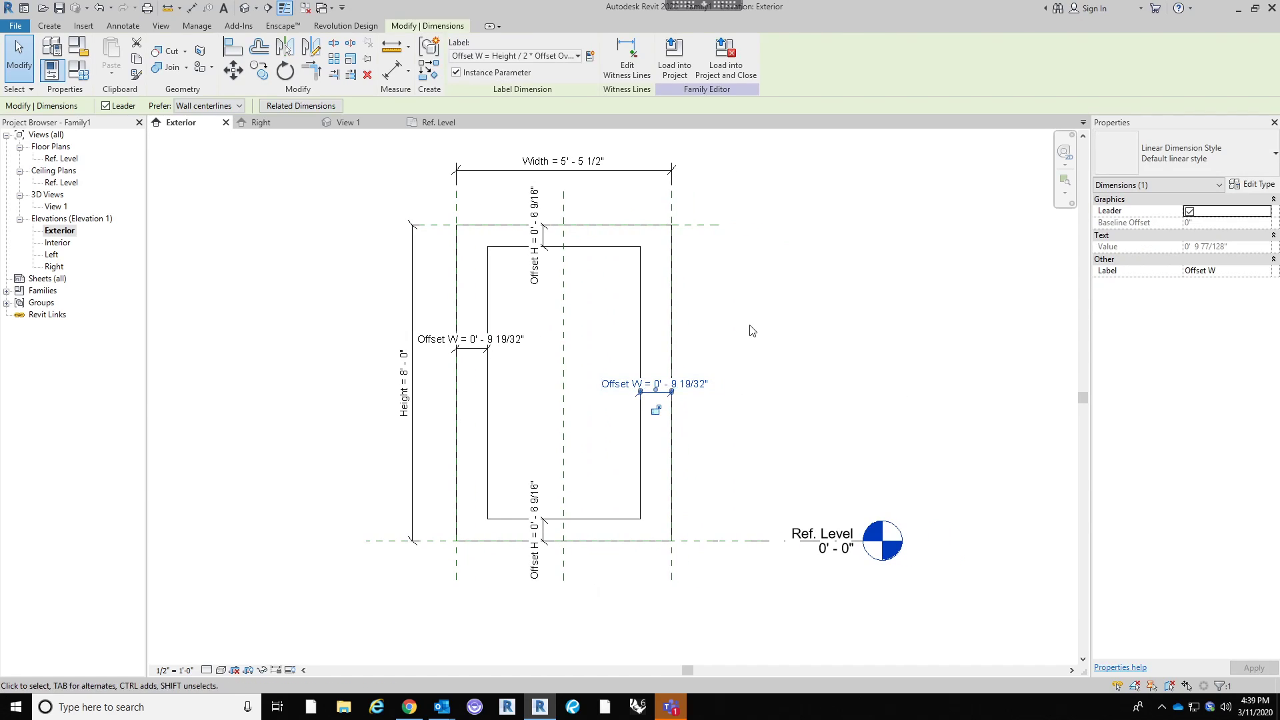
pyautogui.click(752, 328)
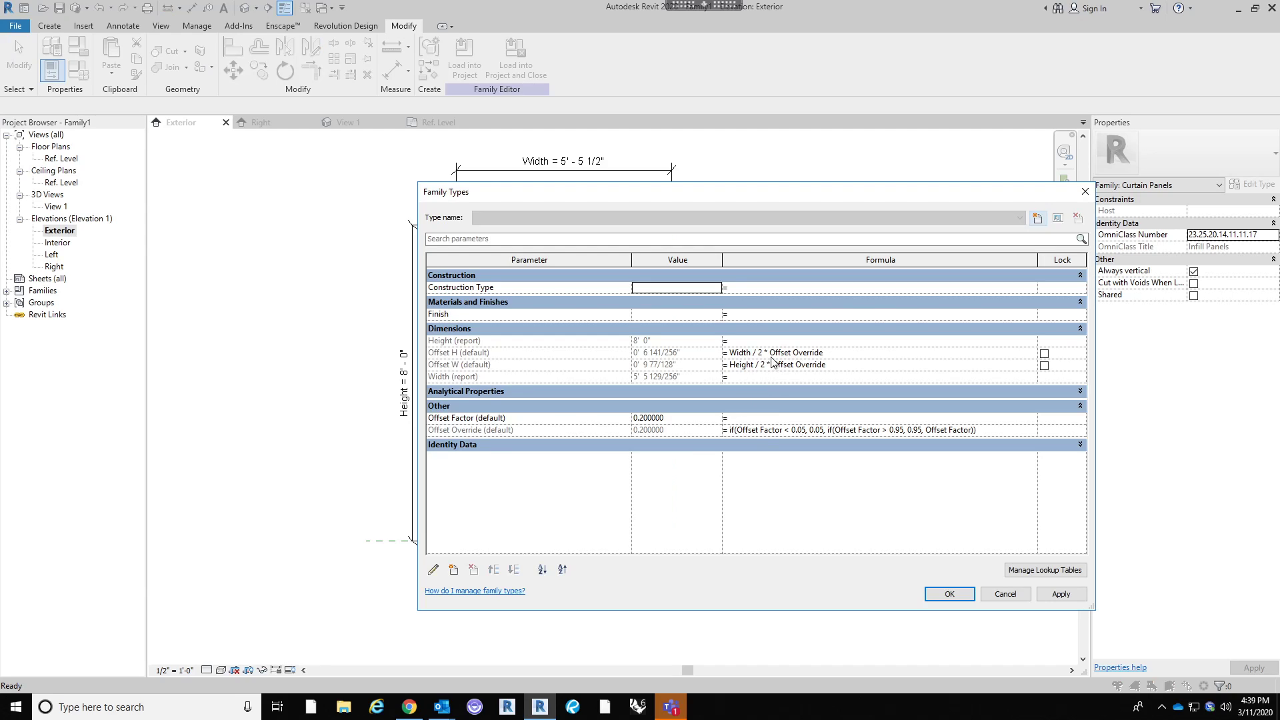
pyautogui.click(758, 353)
pyautogui.moveTo(831, 353); pyautogui.dragTo(648, 347)
pyautogui.hotkey('ctrl', 'c')
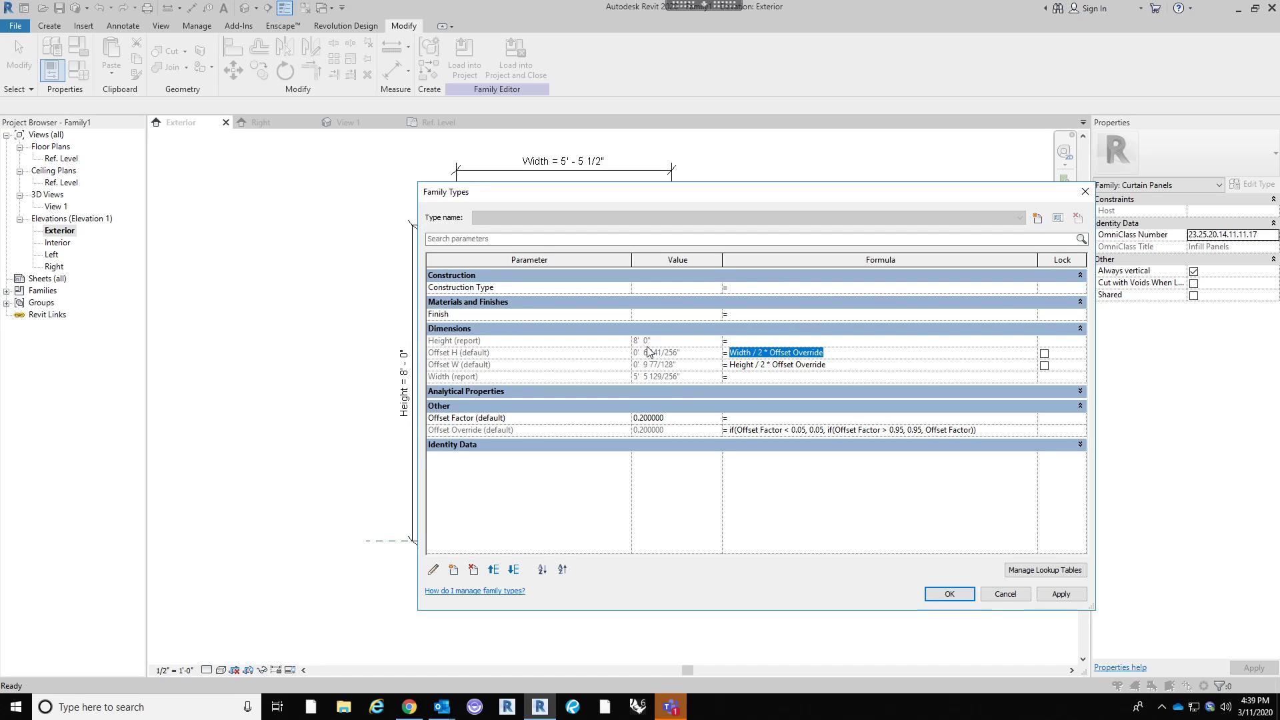
pyautogui.click(853, 367)
pyautogui.hotkey('ctrl', 'v')
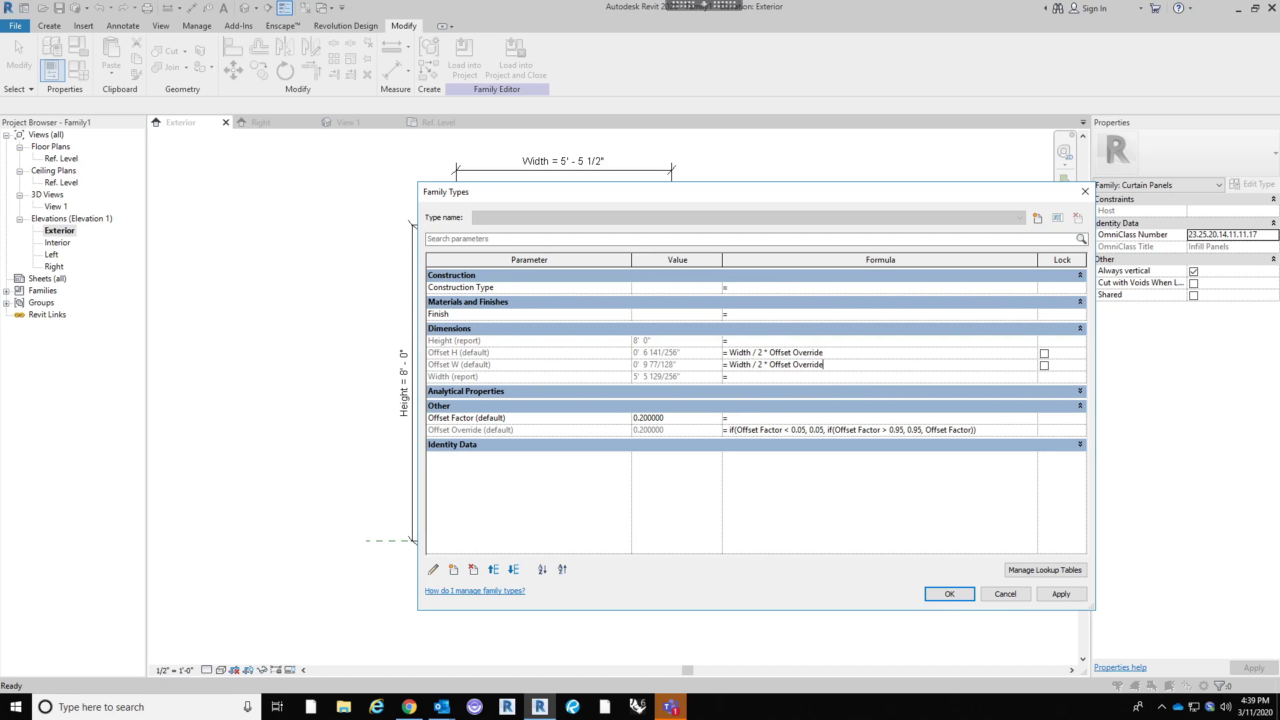
# Change Offset H's formula to "Height / 2 * Offset Override" and apply the corrected formulas.
pyautogui.click(853, 352)
pyautogui.moveTo(751, 352); pyautogui.dragTo(716, 365)
pyautogui.write('Height')
pyautogui.click(946, 593)
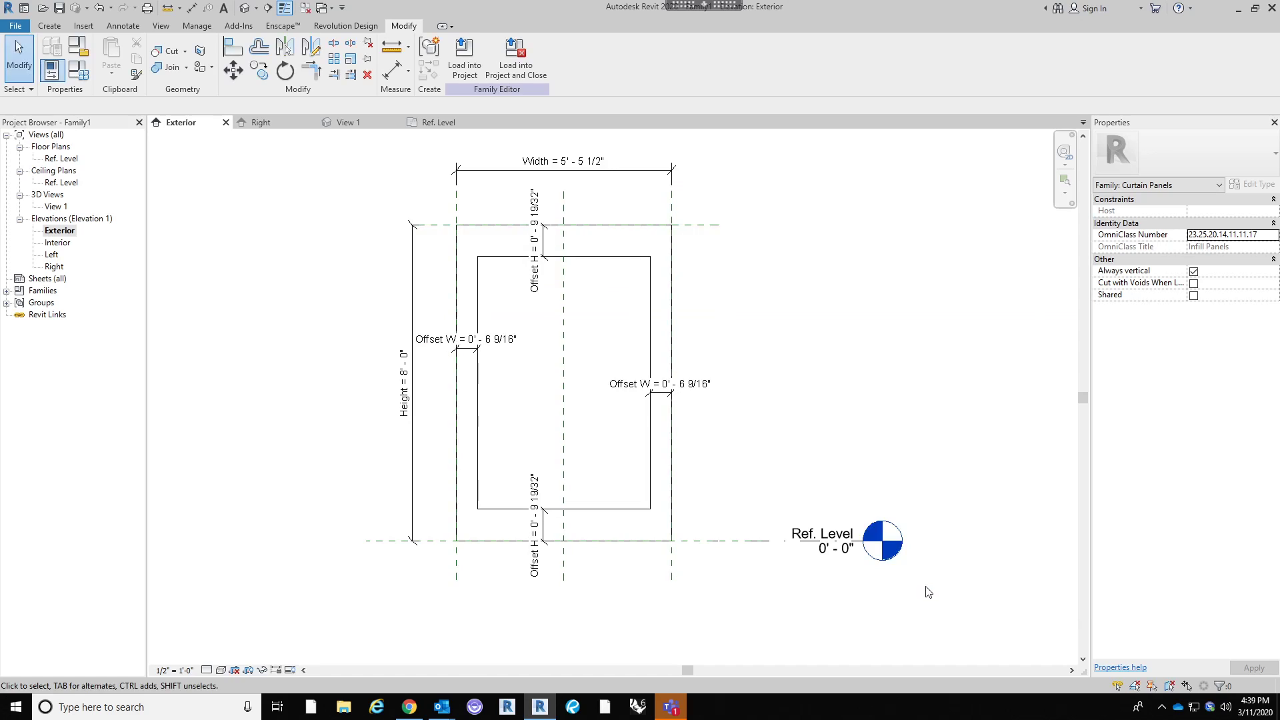
# Add a Length type parameter named Thickness under Dimensions and set its value to 1".
pyautogui.scroll(-1, 823, 359)
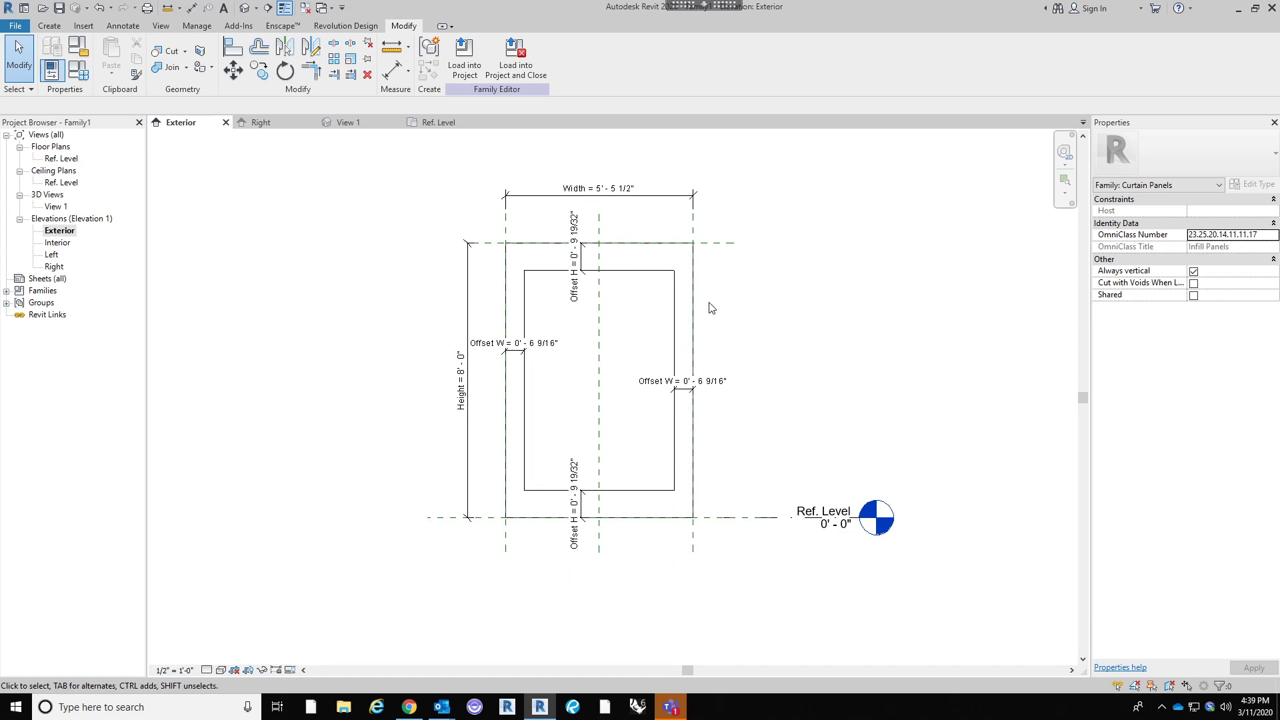
pyautogui.scroll(1, 707, 306)
pyautogui.moveTo(795, 310); pyautogui.dragTo(798, 327, button='middle')
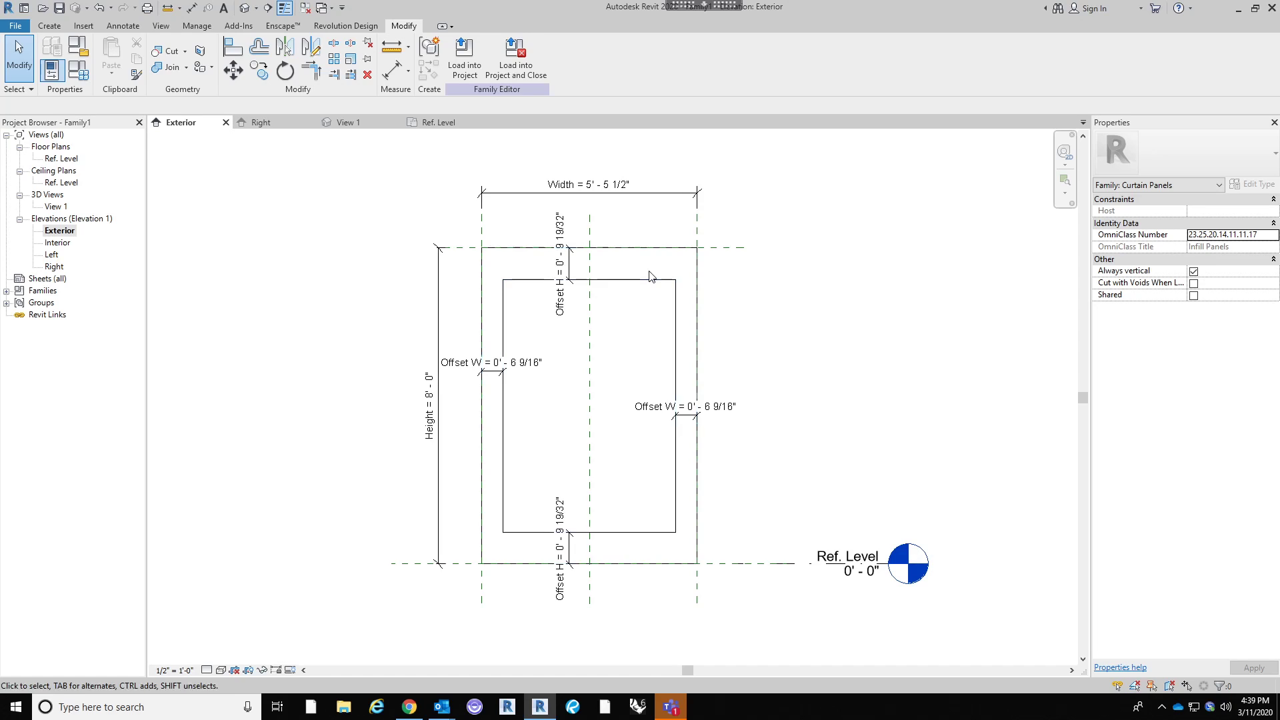
pyautogui.click(676, 284)
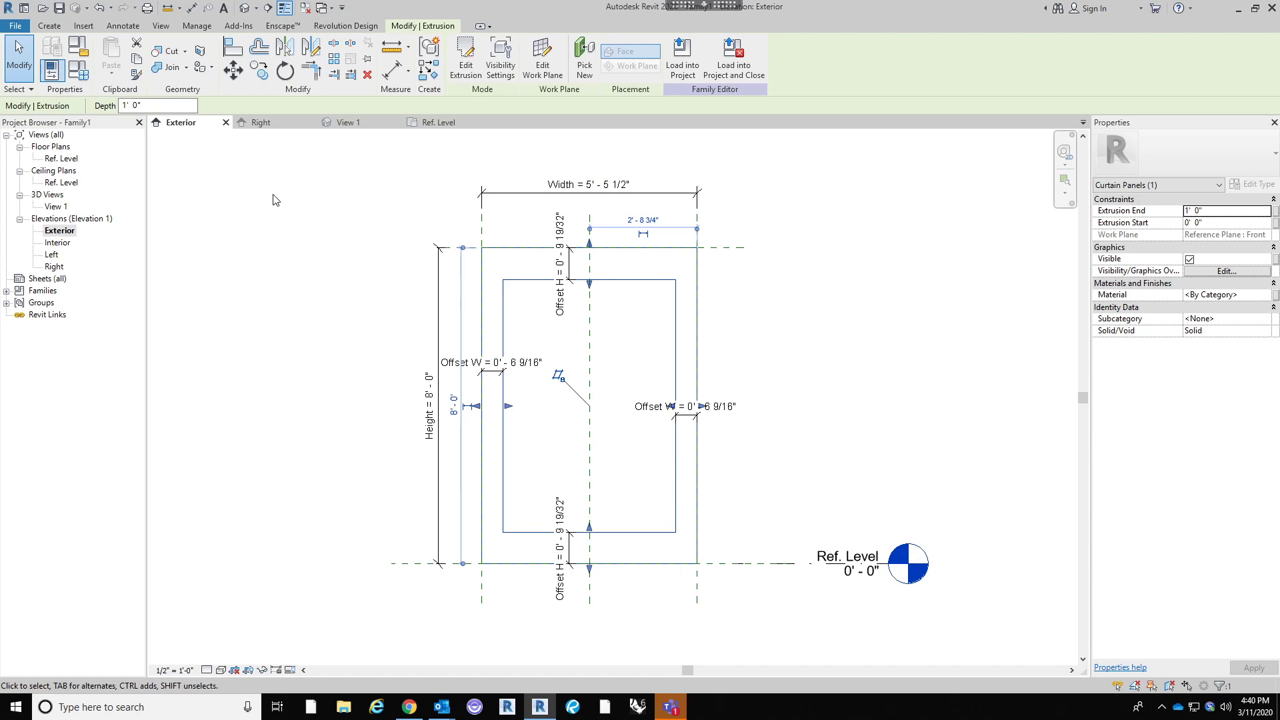
pyautogui.click(80, 71)
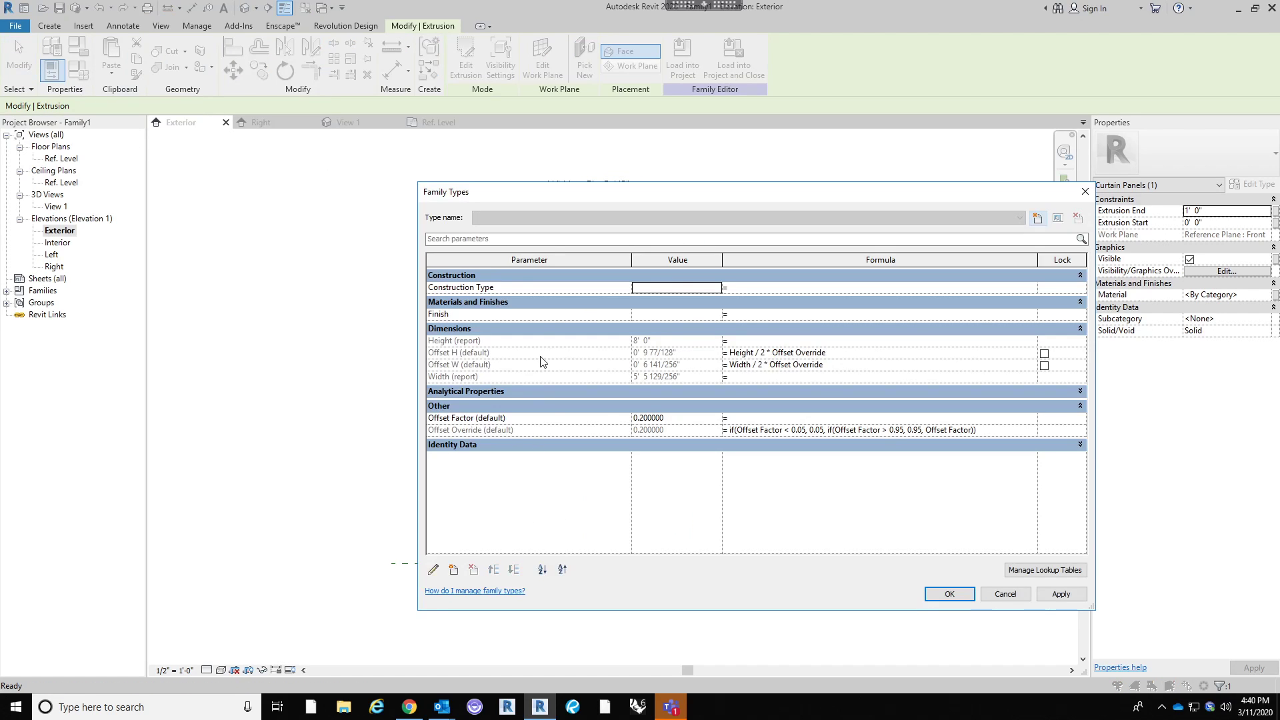
pyautogui.click(453, 571)
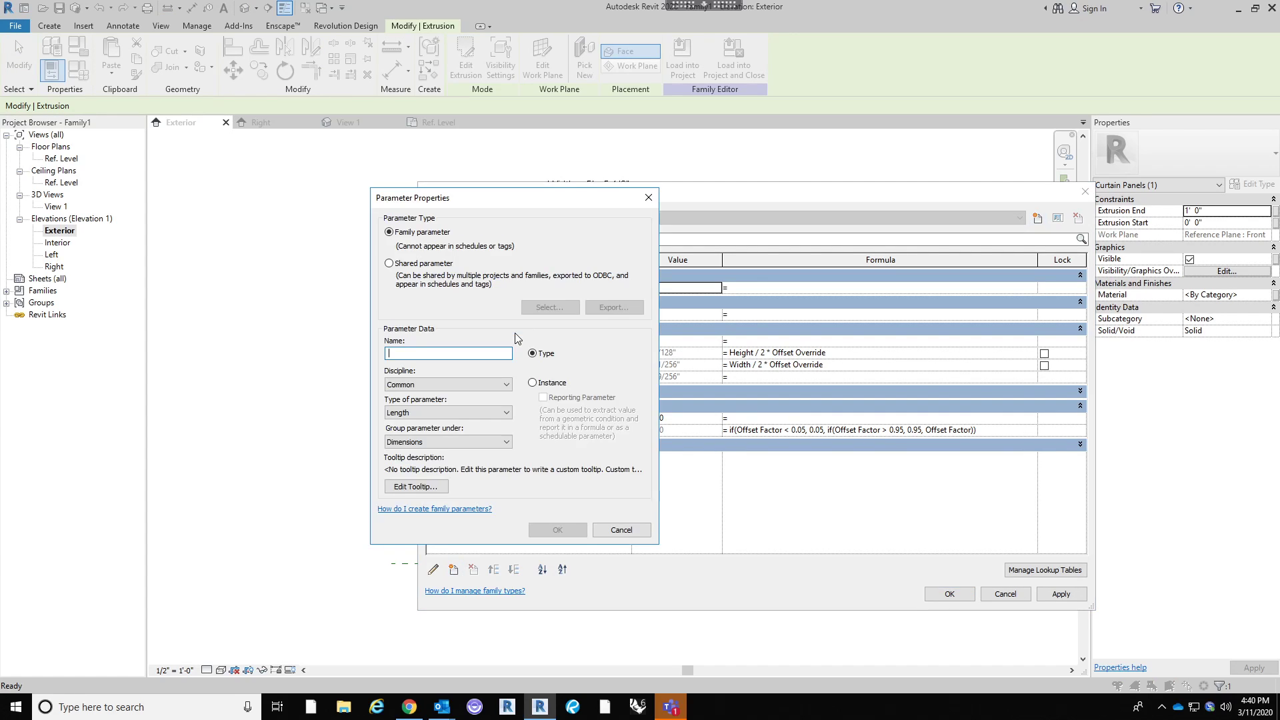
pyautogui.write('Thickness')
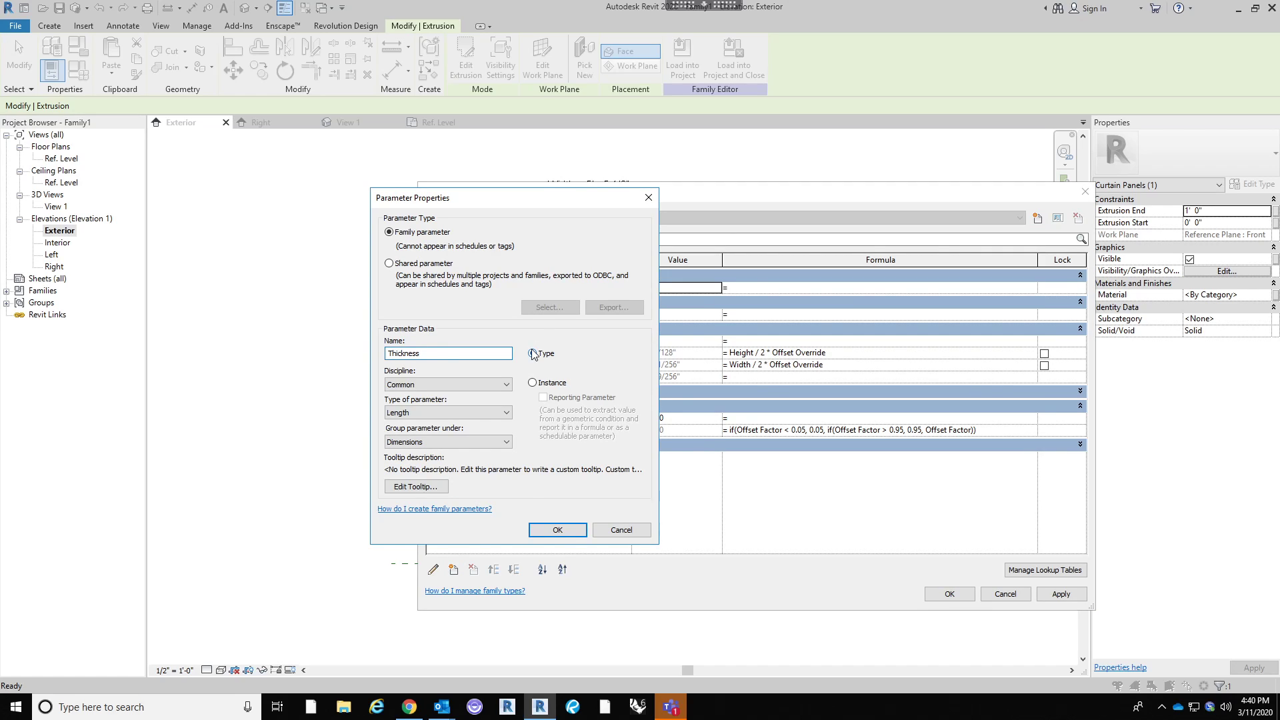
pyautogui.click(558, 530)
pyautogui.click(681, 379)
pyautogui.write('1"')
pyautogui.press('Tab')
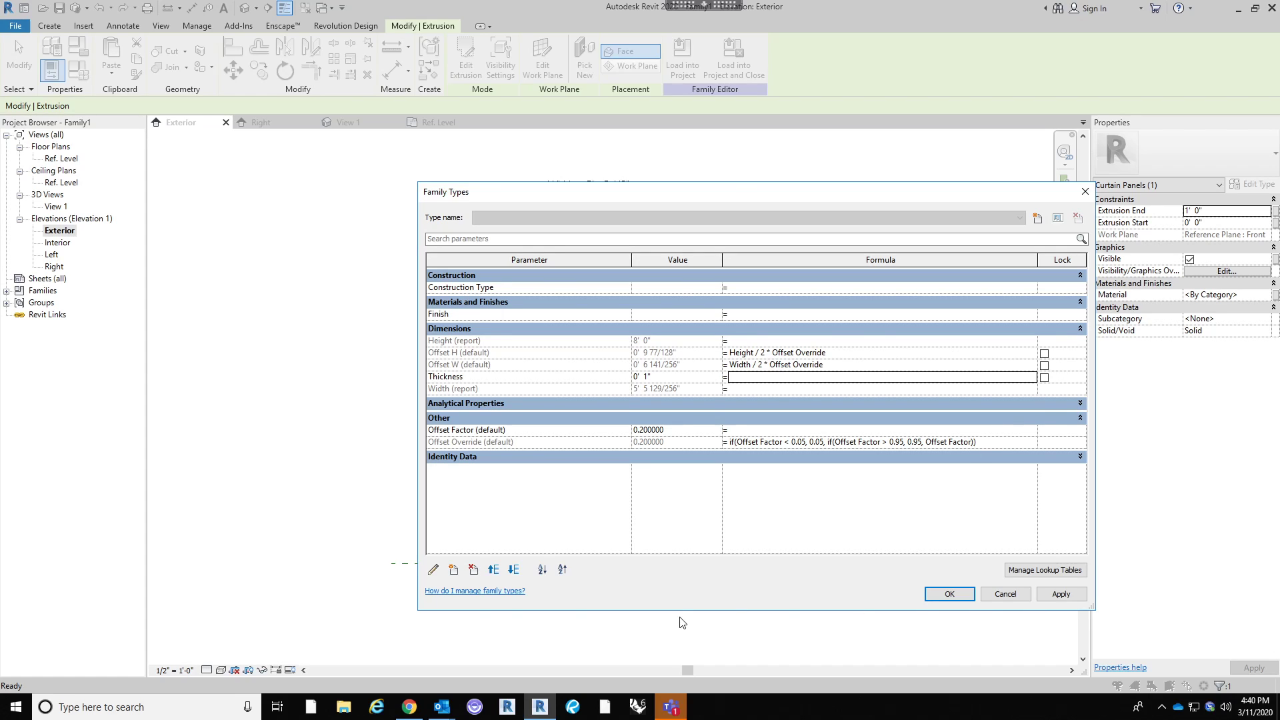
# Try renaming the Thickness parameter to "Thickness neg" and giving it a formula, and restore the name Thickness.
pyautogui.click(434, 571)
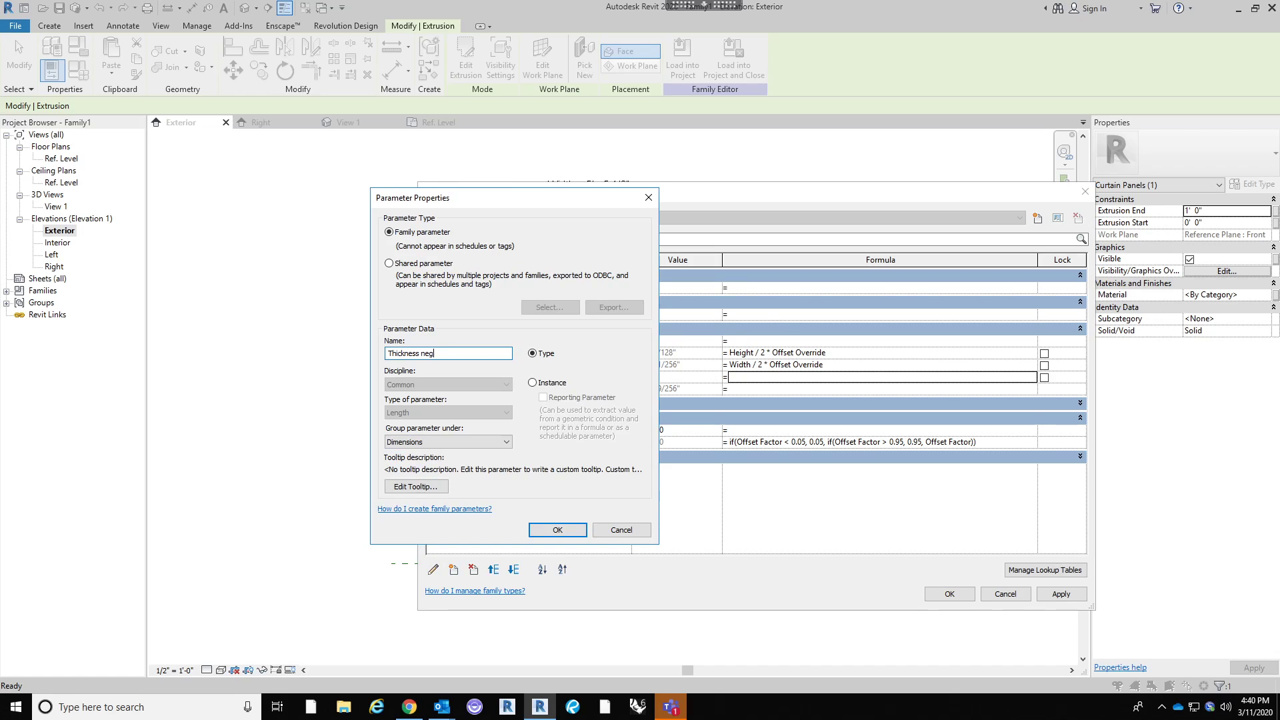
pyautogui.click(551, 531)
pyautogui.click(762, 378)
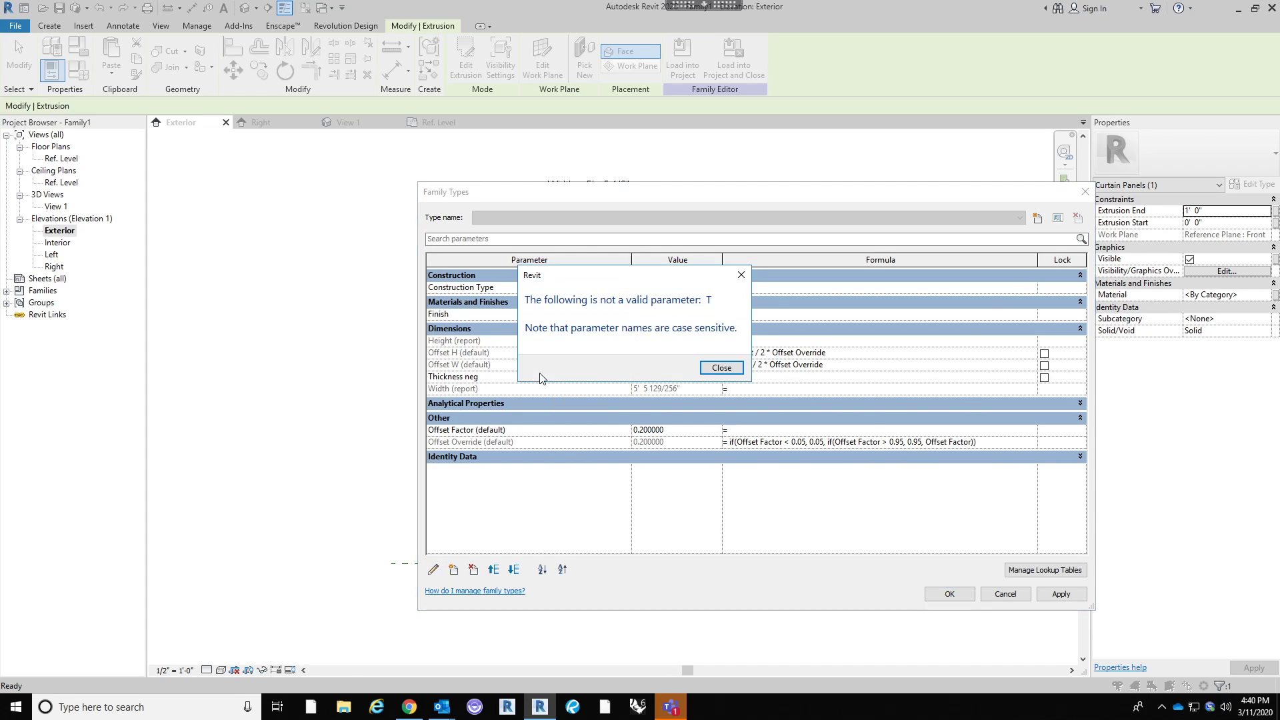
pyautogui.click(719, 367)
pyautogui.press('BackSpace')
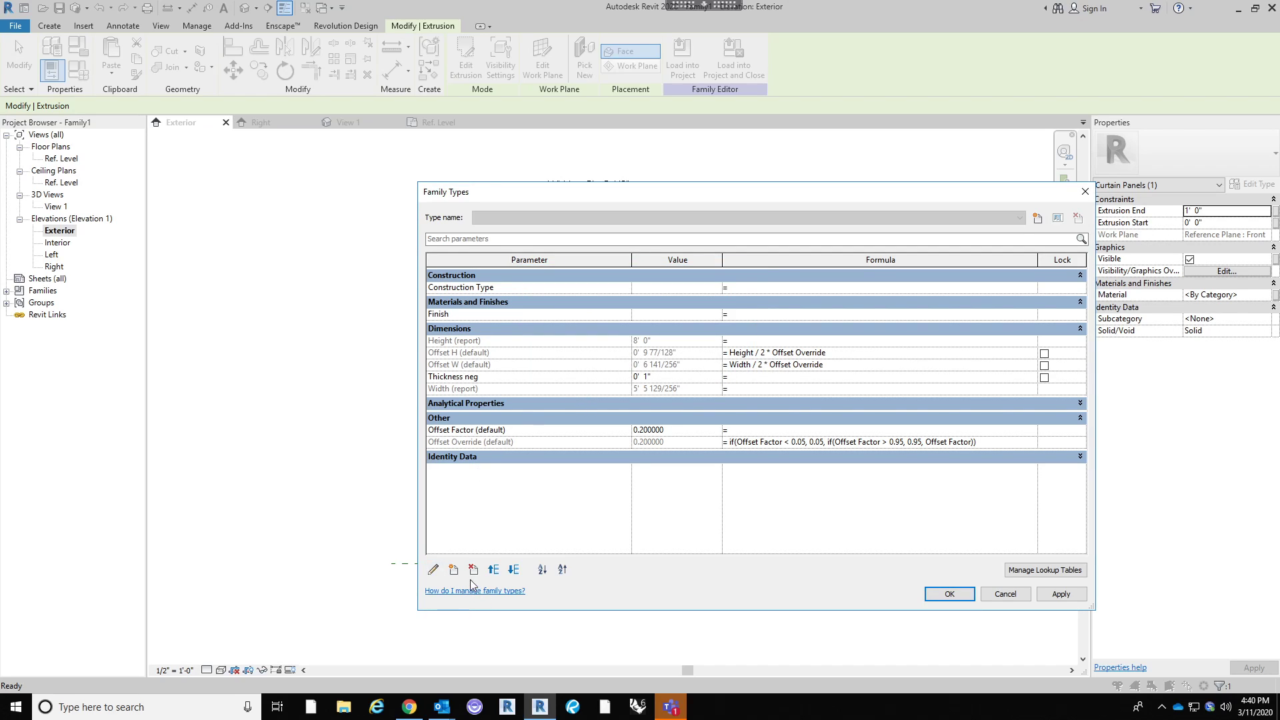
pyautogui.click(433, 569)
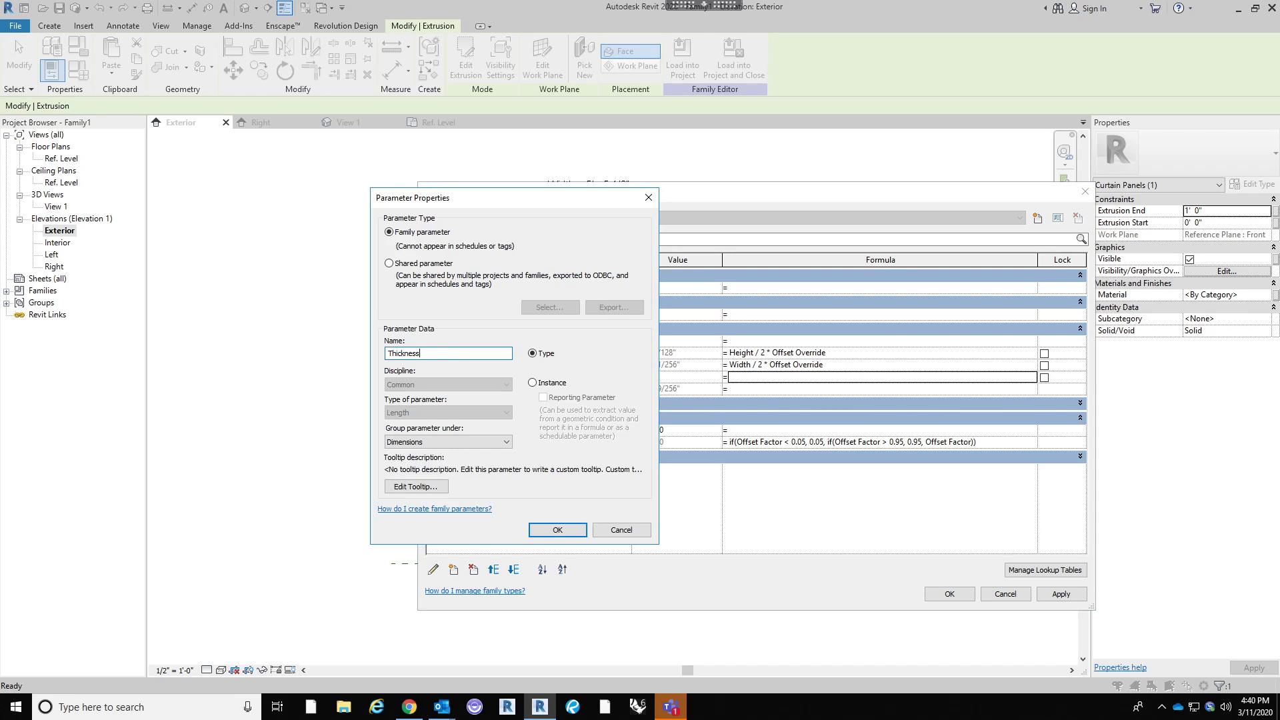
pyautogui.click(557, 530)
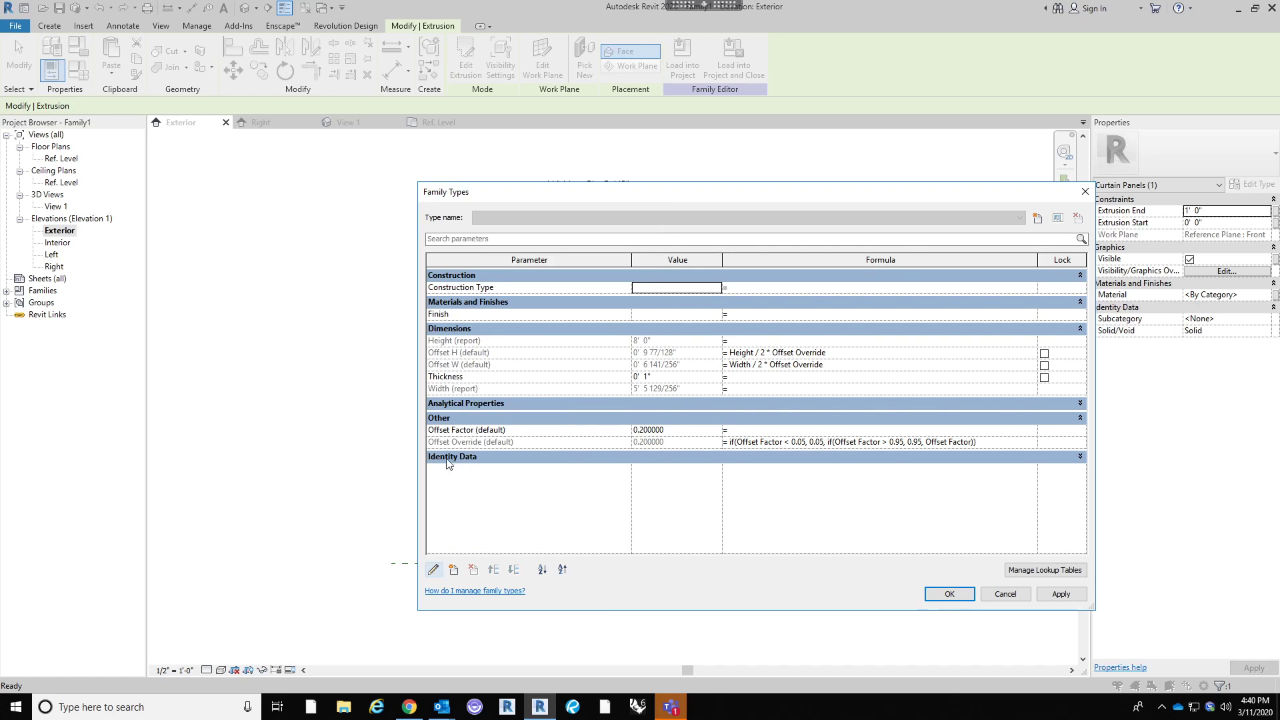
# Add a second Length type parameter named "Thickness Neg" under Dimensions.
pyautogui.click(454, 571)
pyautogui.write('Thickn')
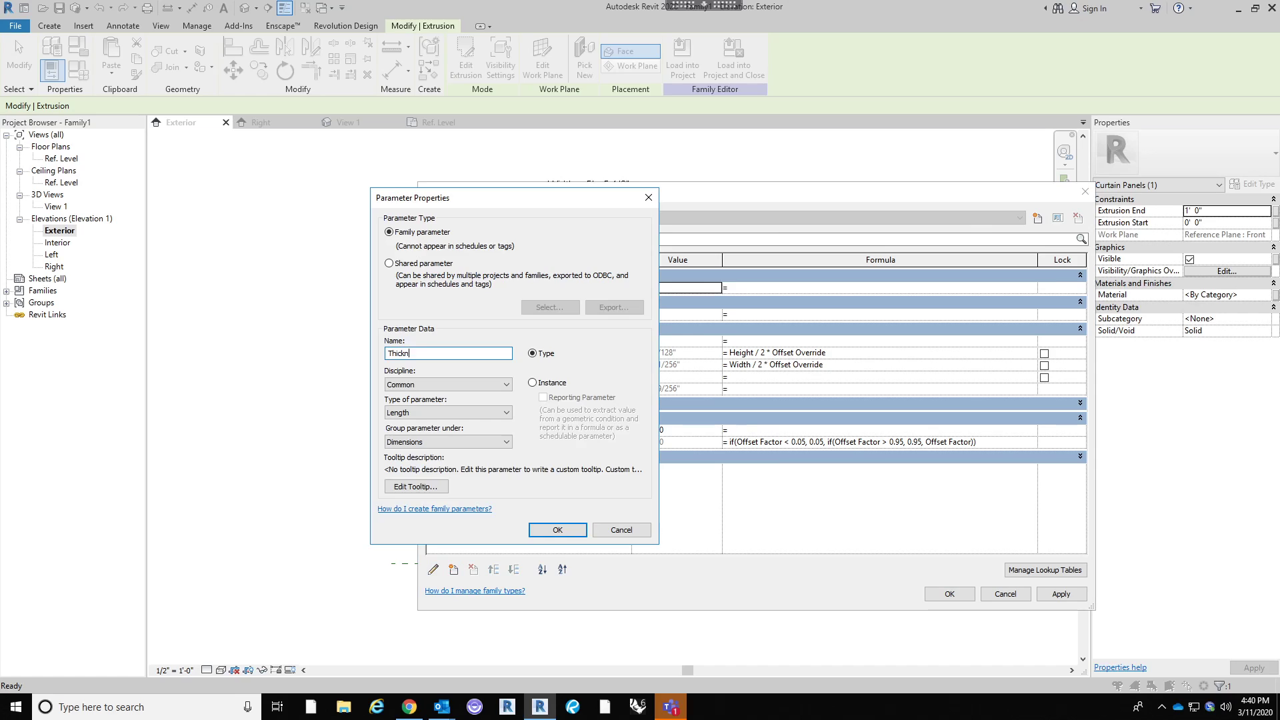
pyautogui.write('ess Neg')
pyautogui.click(558, 530)
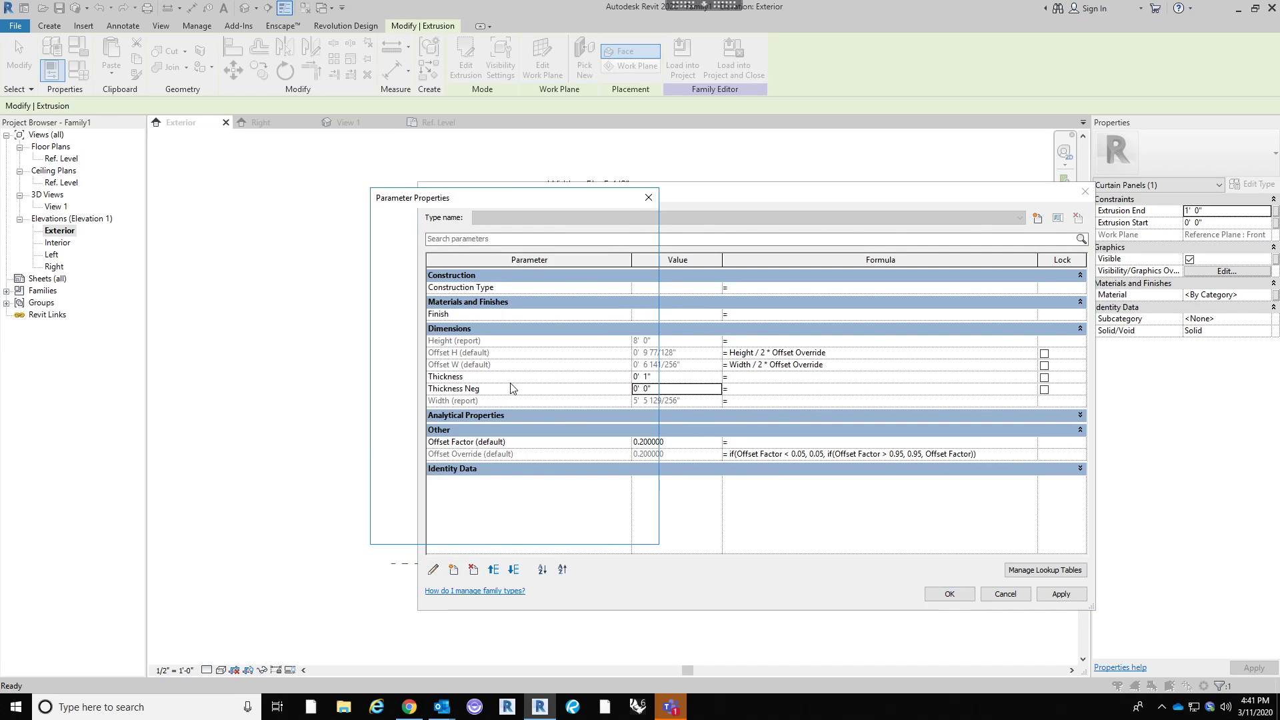
# Add a Length type parameter named "Thickness half" under Dimensions and give it the formula "Thickness / 2".
pyautogui.write('Thickness')
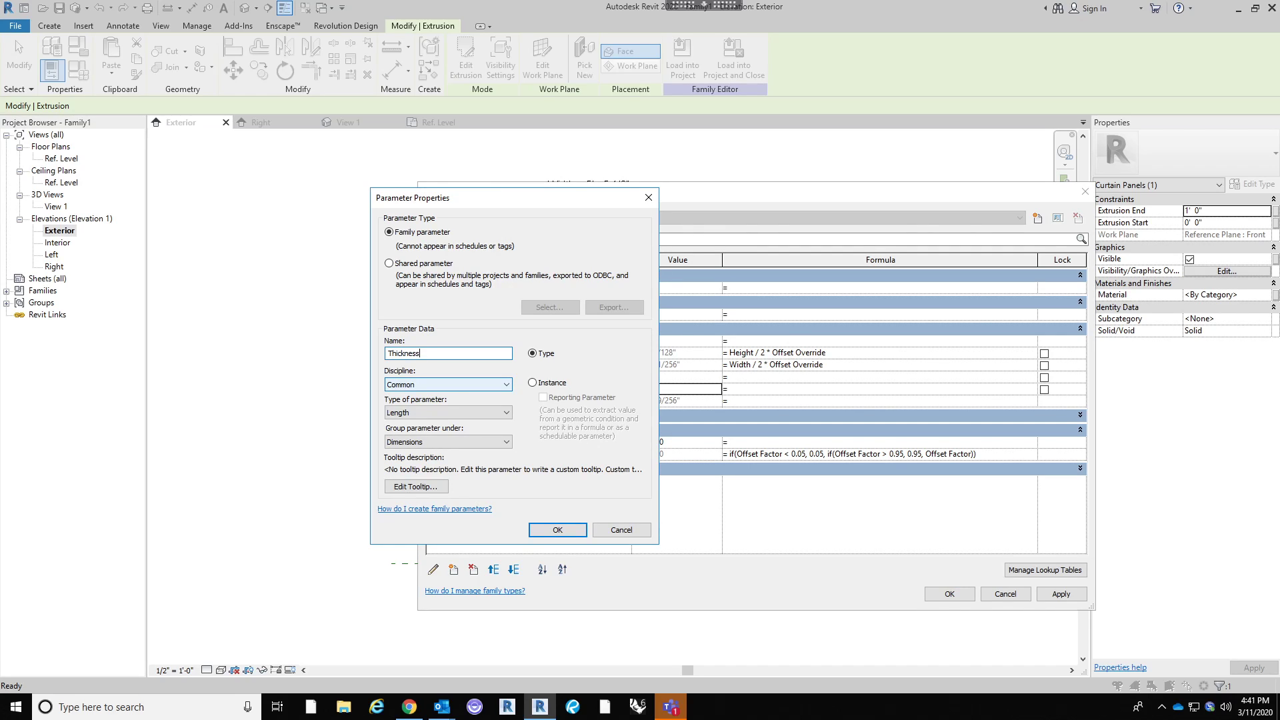
pyautogui.write(' half')
pyautogui.click(555, 528)
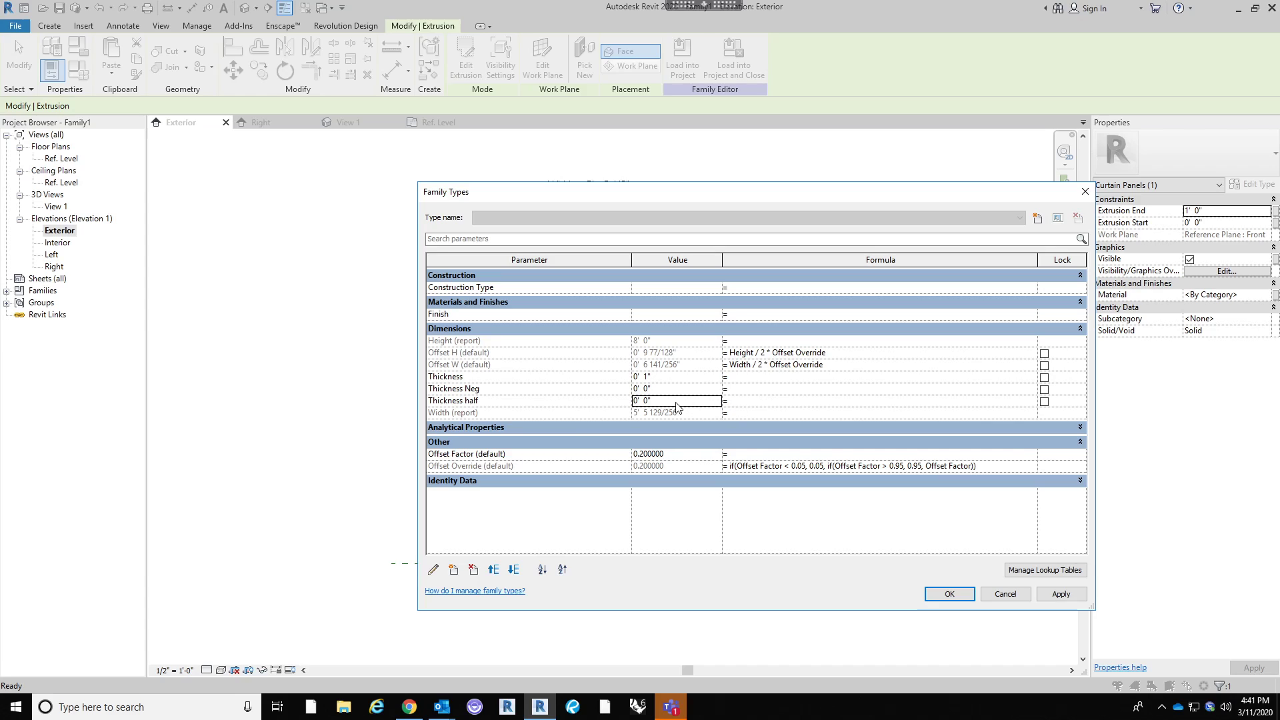
pyautogui.click(730, 401)
pyautogui.press('Return')
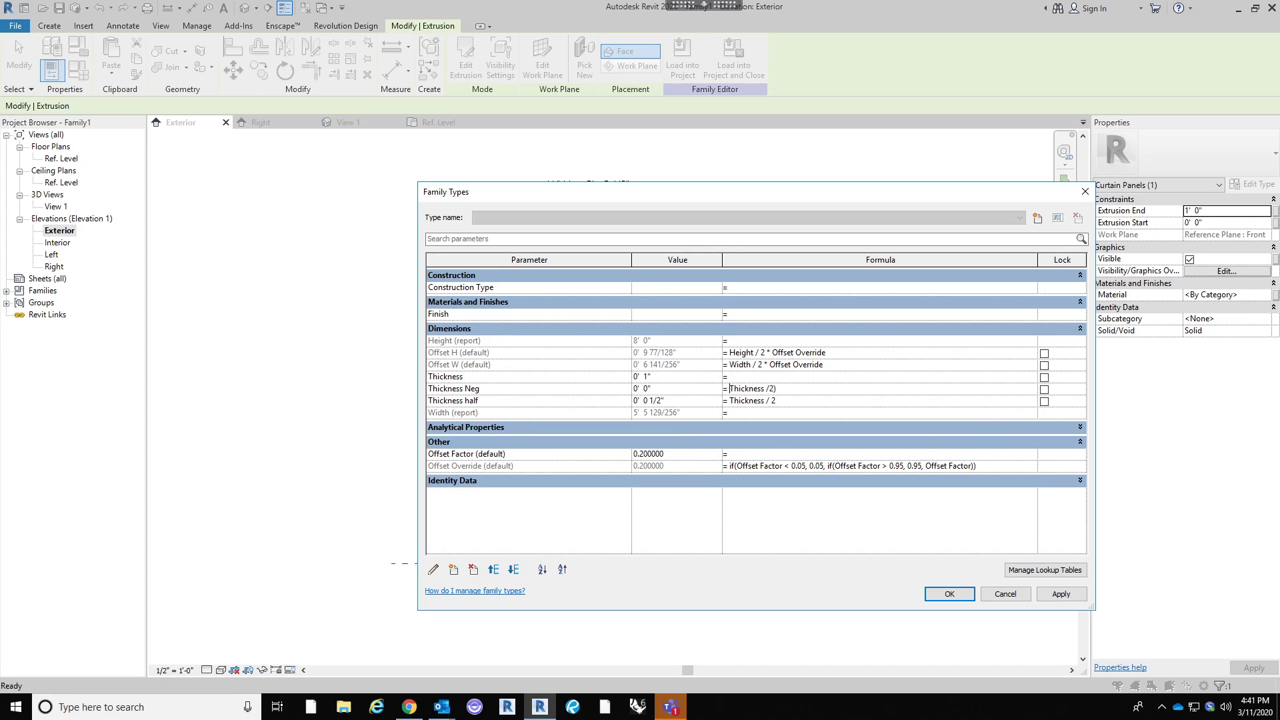
# Set Thickness Neg's formula to "(Thickness / 2) * -1" and accept the family types.
pyautogui.write('(')
pyautogui.write('1')
pyautogui.press('Return')
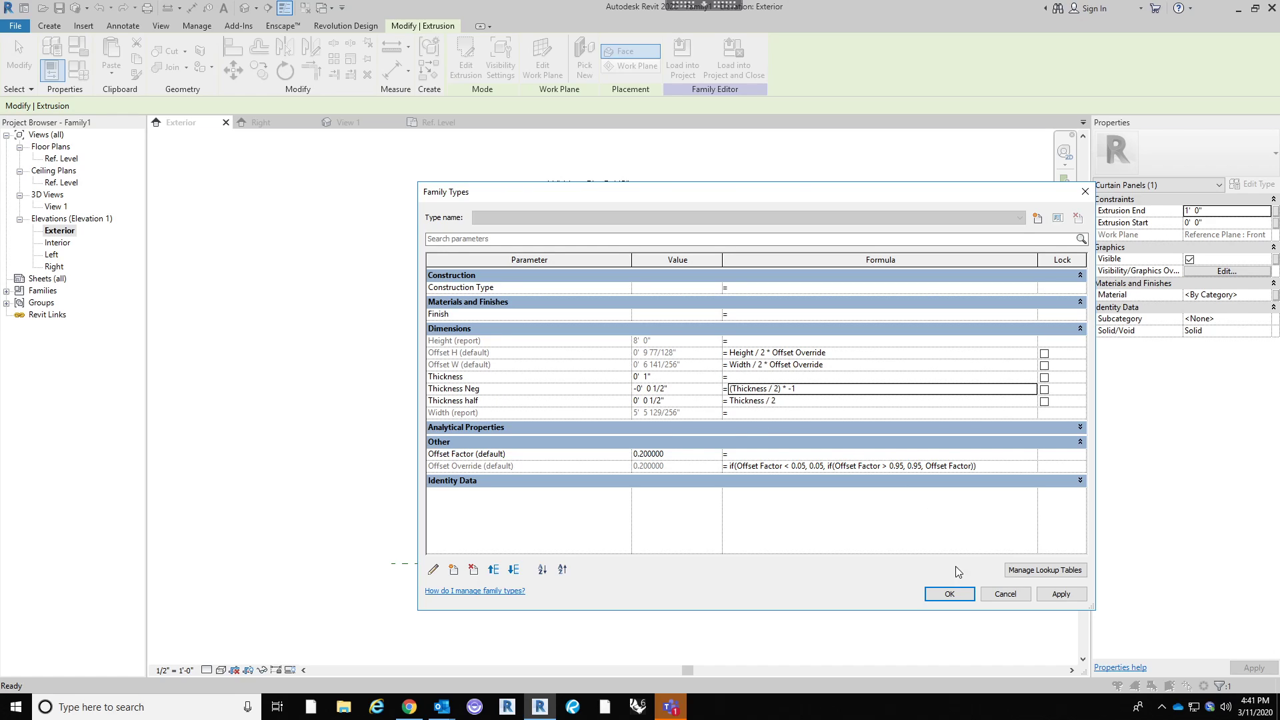
pyautogui.click(949, 594)
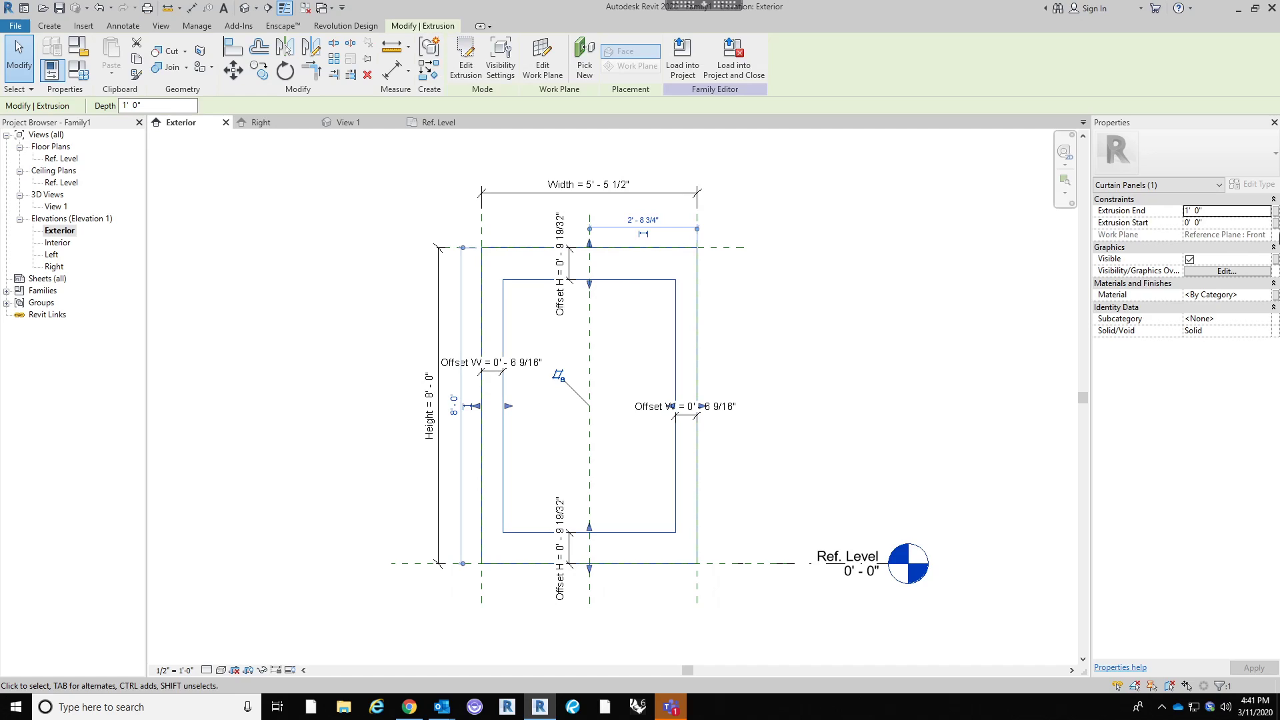
# Associate the panel extrusion's Extrusion End with Thickness half and its Extrusion Start with Thickness Neg.
pyautogui.click(1275, 212)
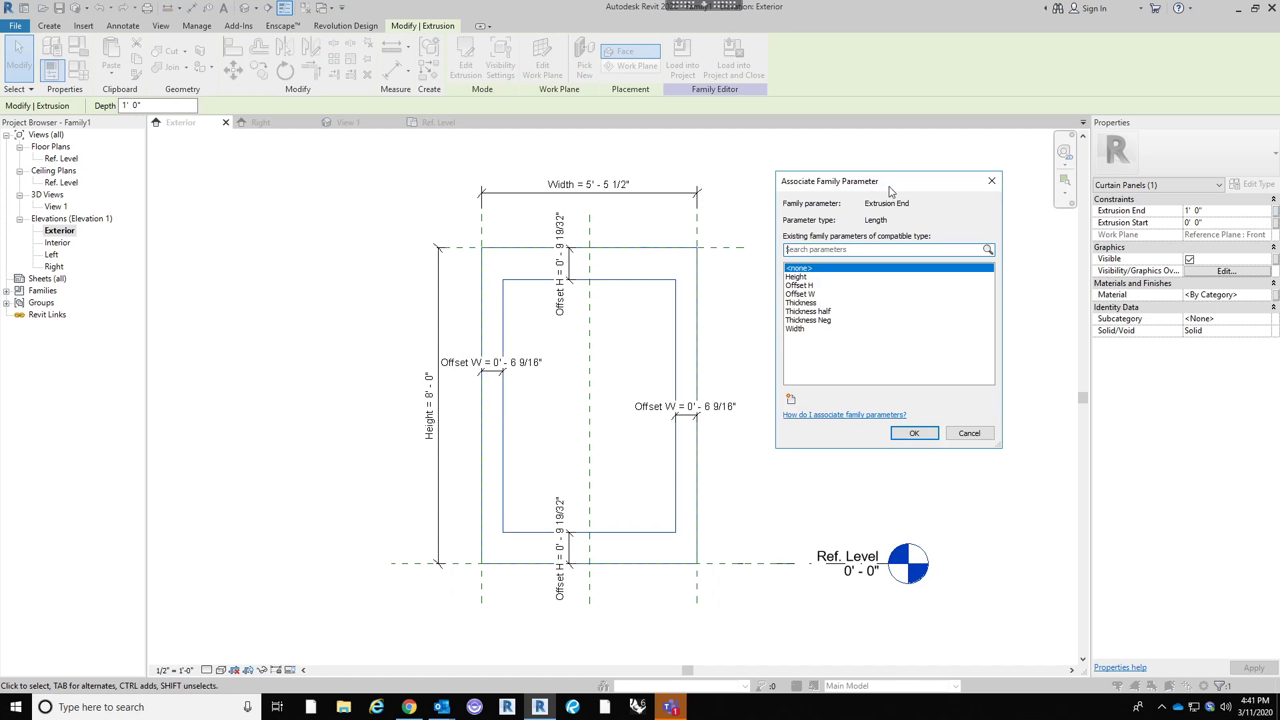
pyautogui.click(815, 330)
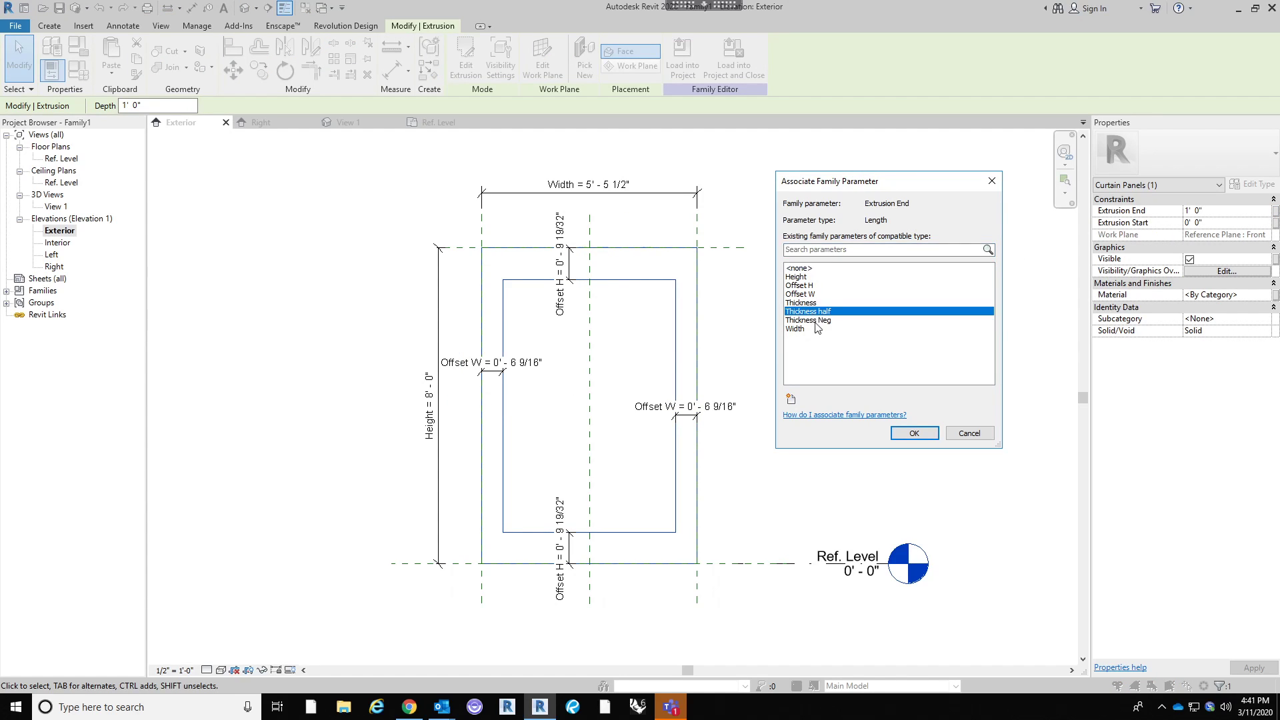
pyautogui.click(915, 433)
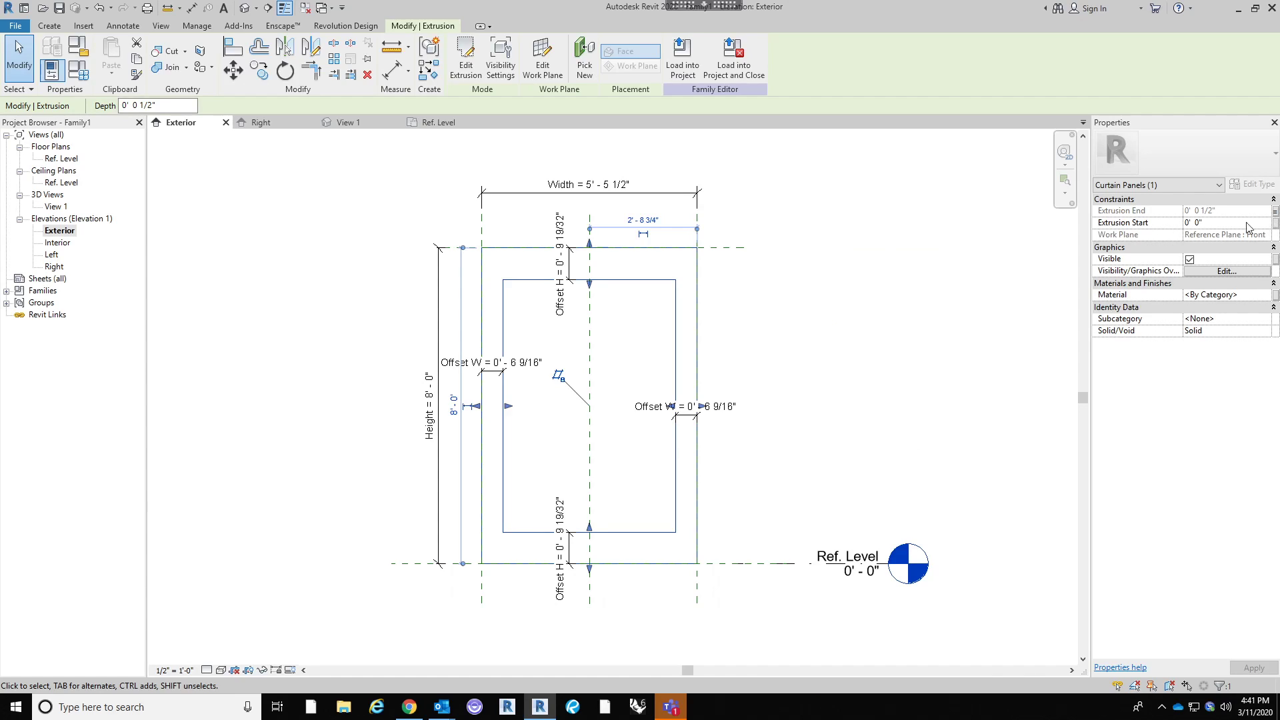
pyautogui.click(1274, 223)
pyautogui.click(827, 330)
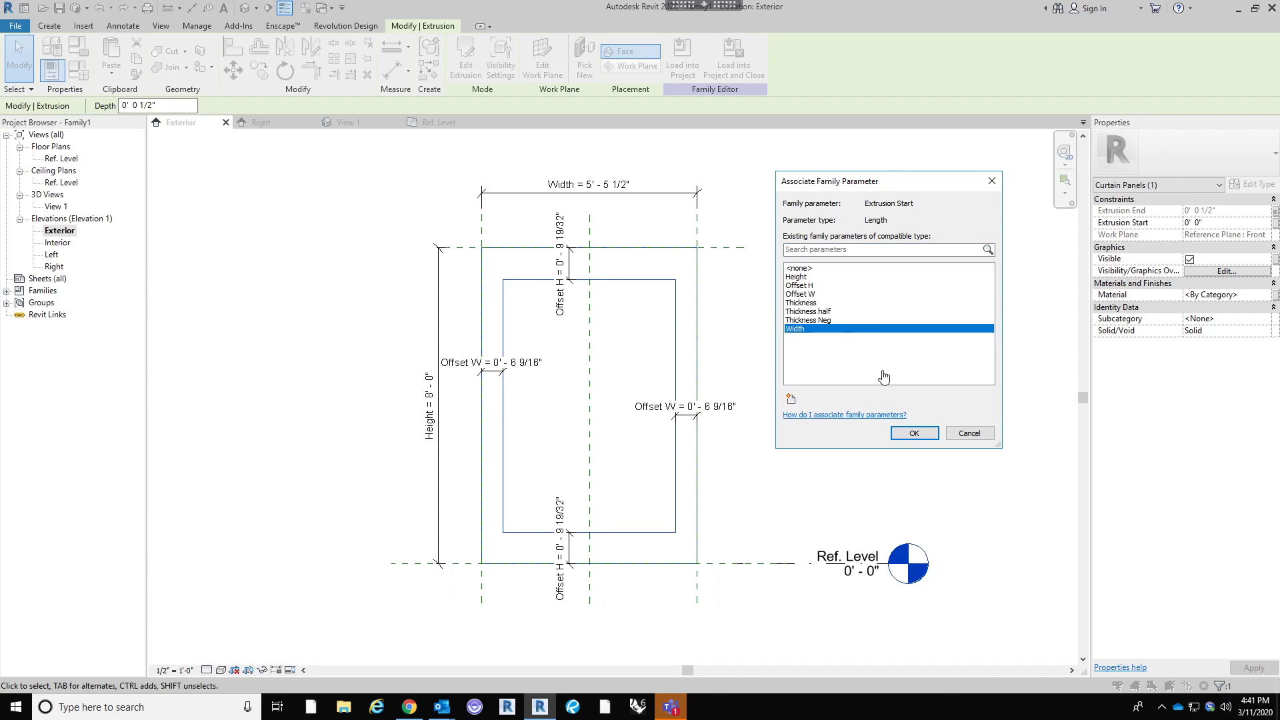
pyautogui.click(908, 434)
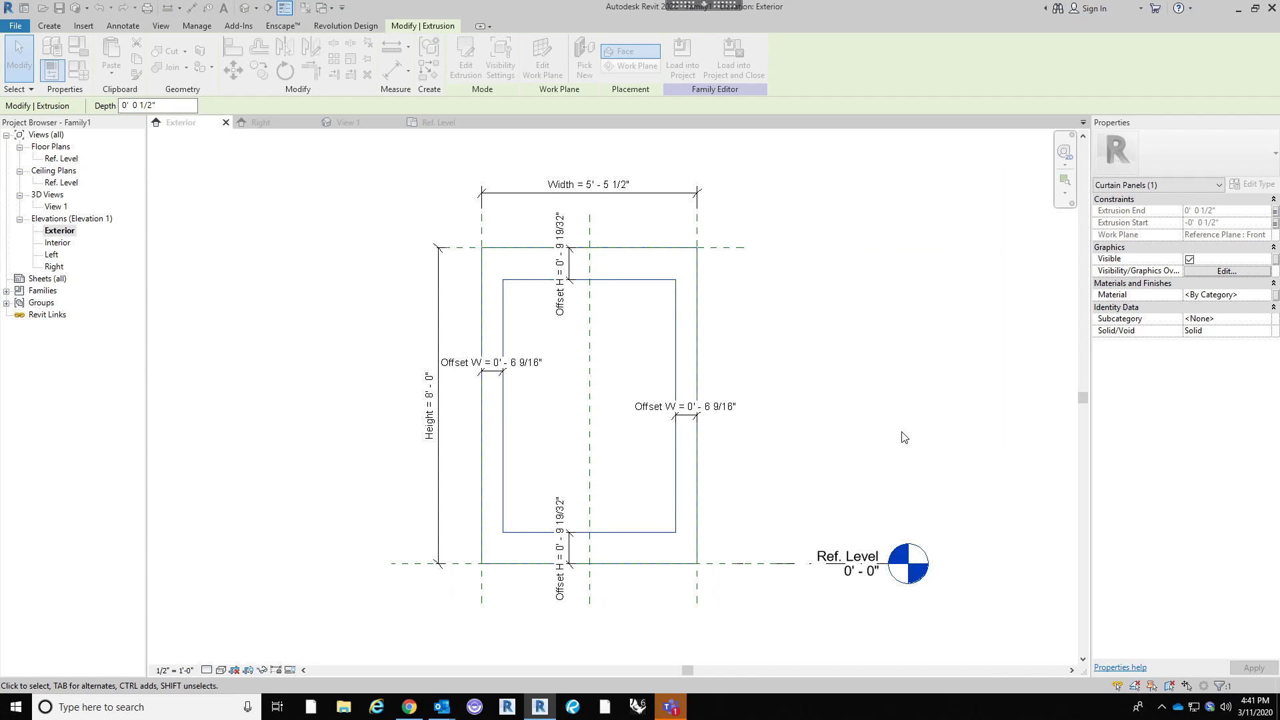
pyautogui.click(890, 432)
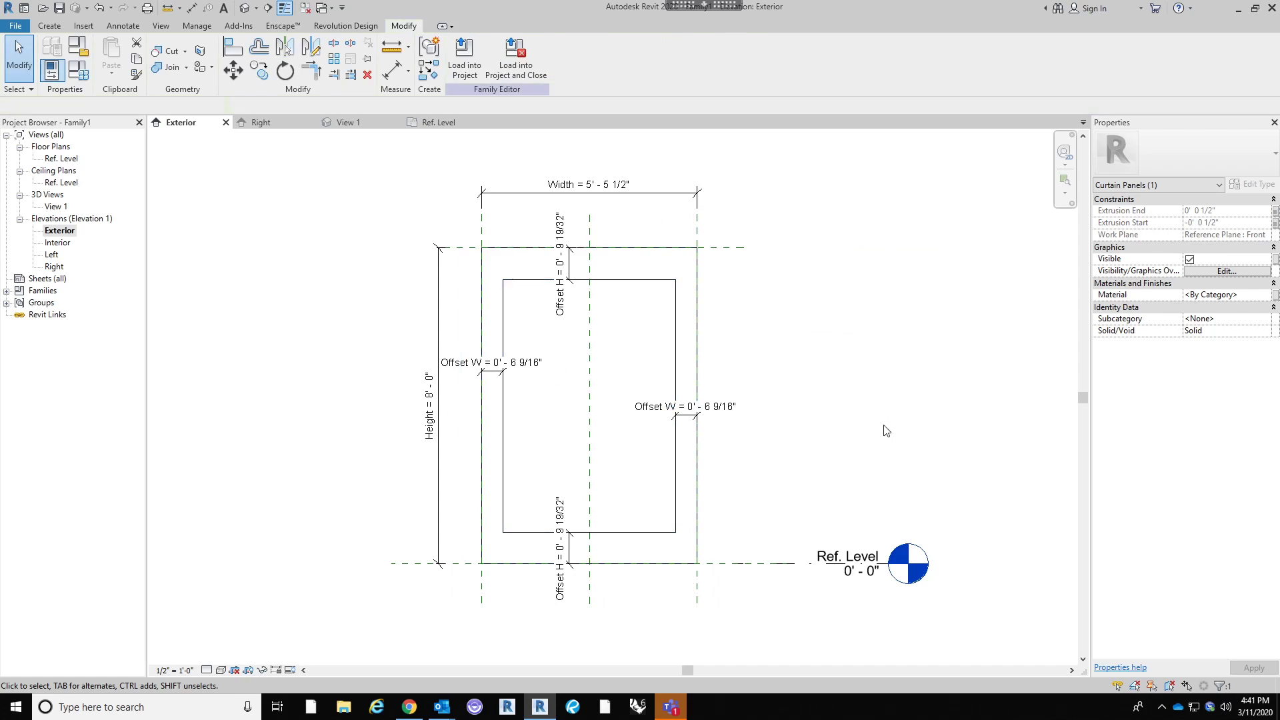
# Open the default 3D view and examine the panel extrusion's thickness and opening.
pyautogui.click(247, 8)
pyautogui.moveTo(363, 477); pyautogui.dragTo(501, 327, button='middle')
pyautogui.scroll(2, 423, 386)
pyautogui.click(444, 300)
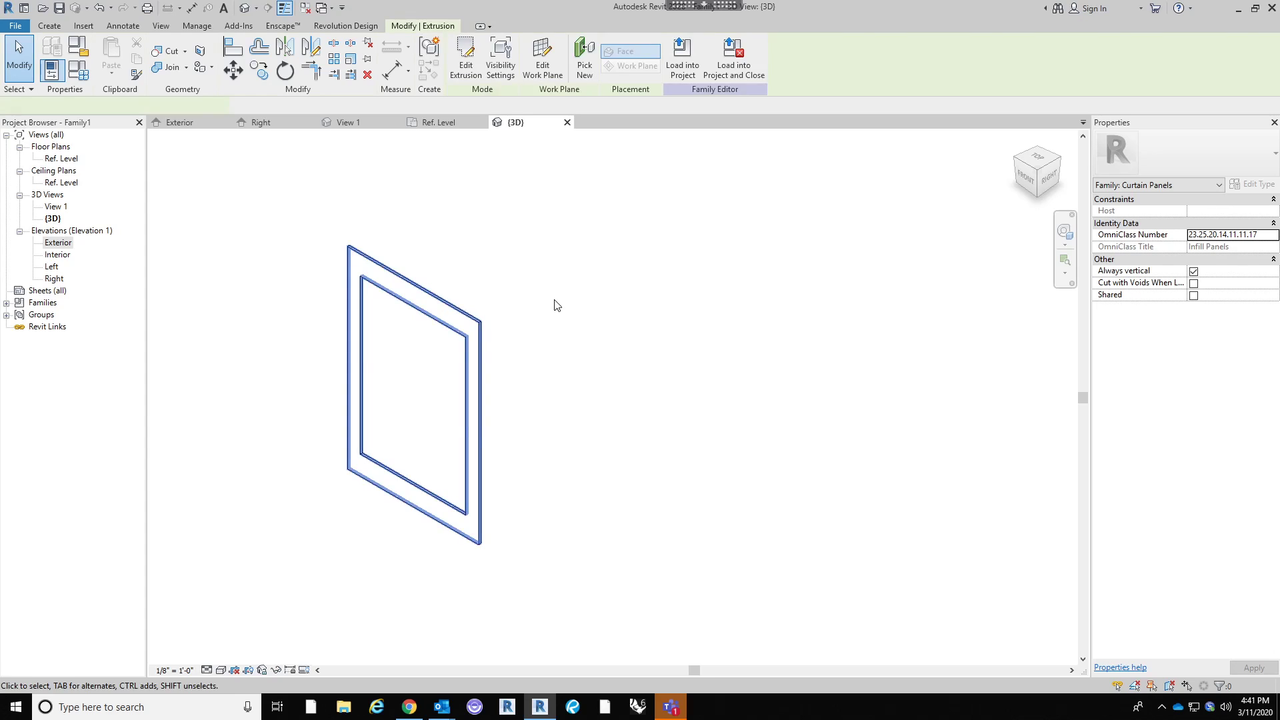
pyautogui.click(555, 299)
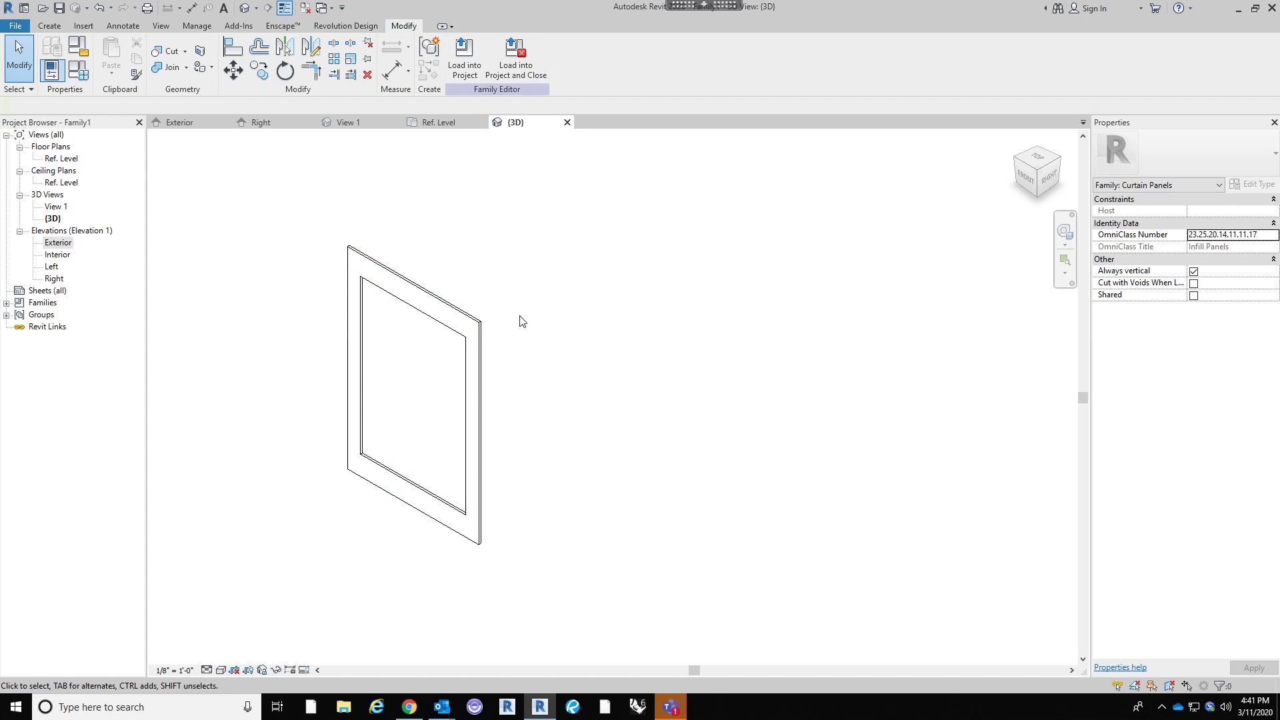
pyautogui.scroll(-2, 564, 315)
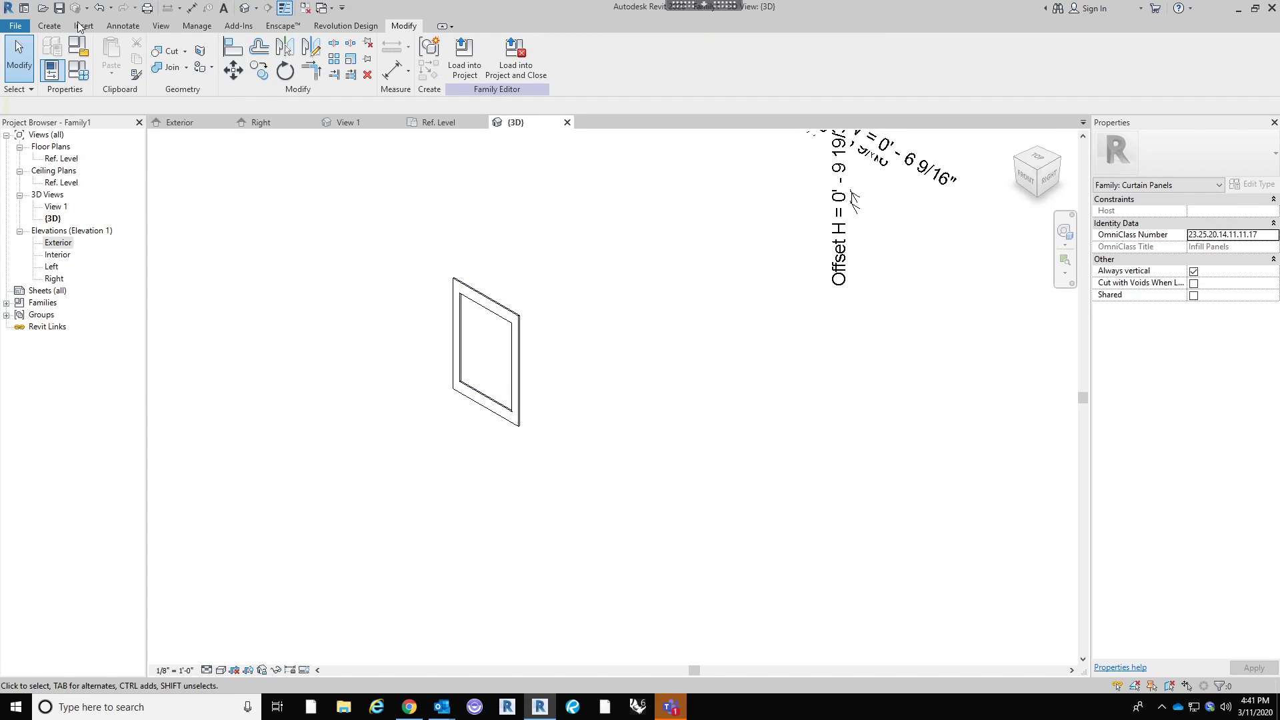
# Save the family as "Gradient Panel" in the Comp Practice Spring 2020 folder.
pyautogui.click(59, 8)
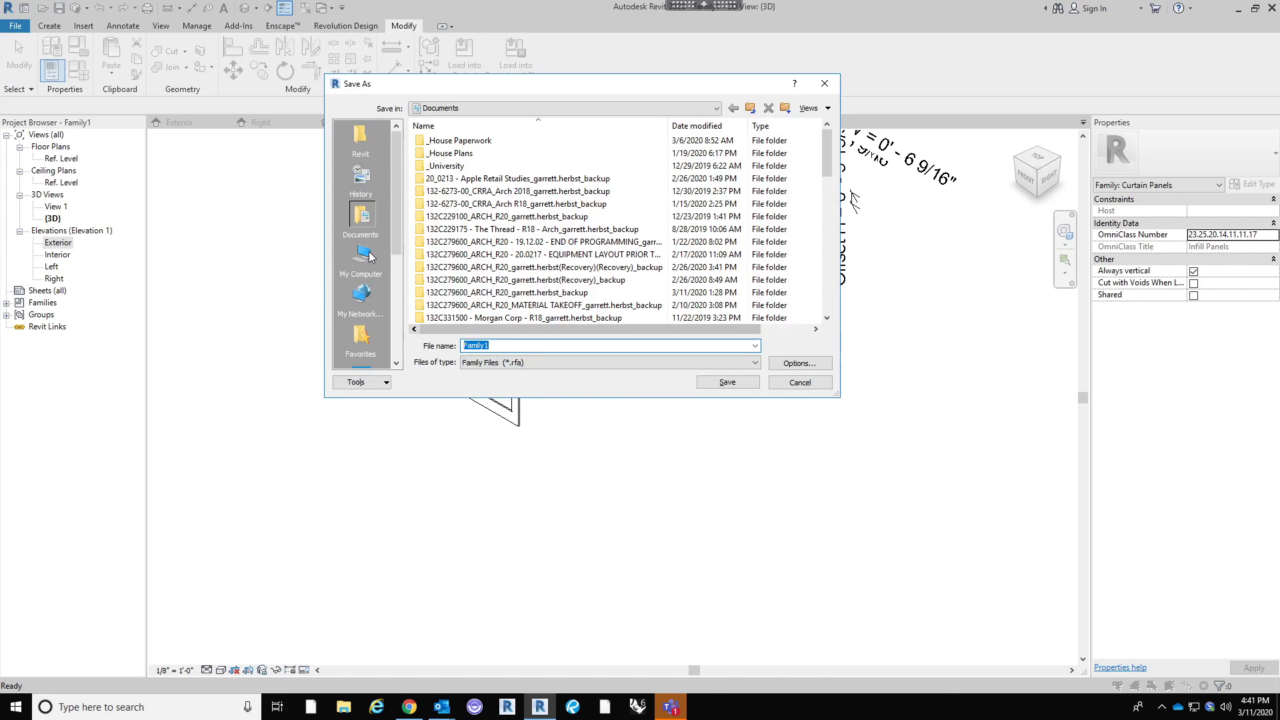
pyautogui.click(480, 165)
pyautogui.doubleClick(480, 165)
pyautogui.doubleClick(484, 153)
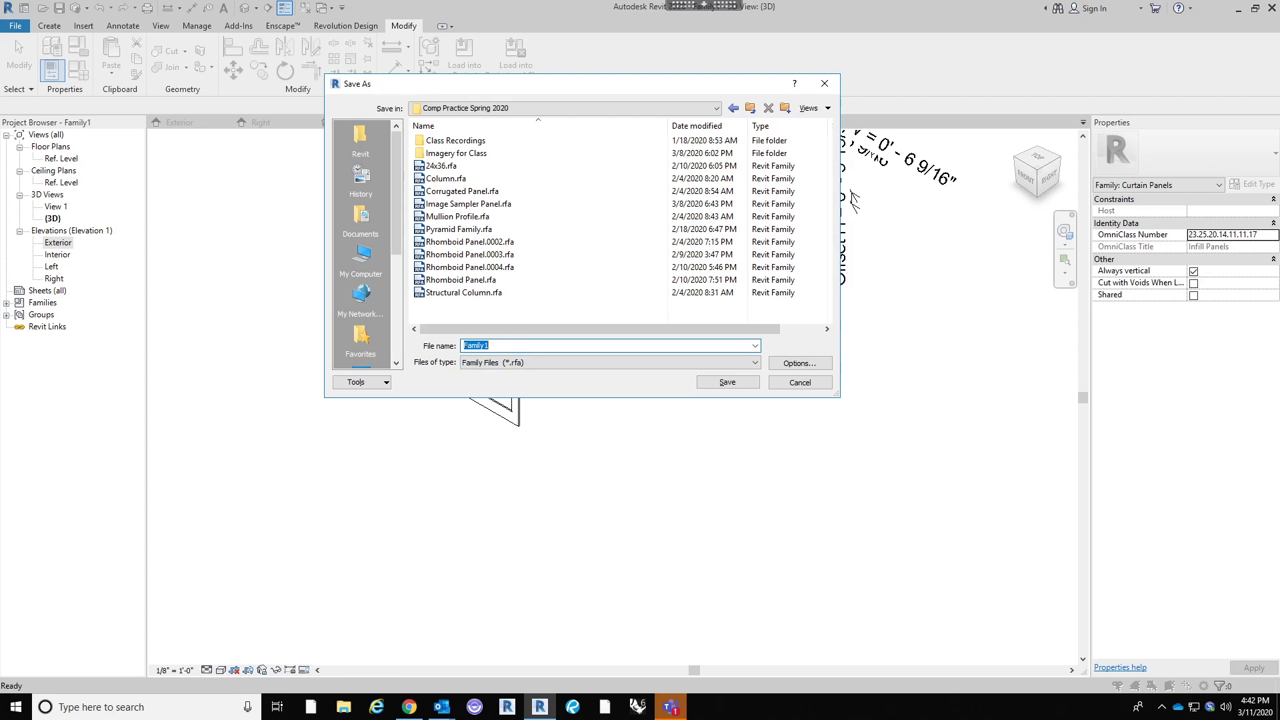
pyautogui.write('I')
pyautogui.write('radient Panel')
pyautogui.click(706, 388)
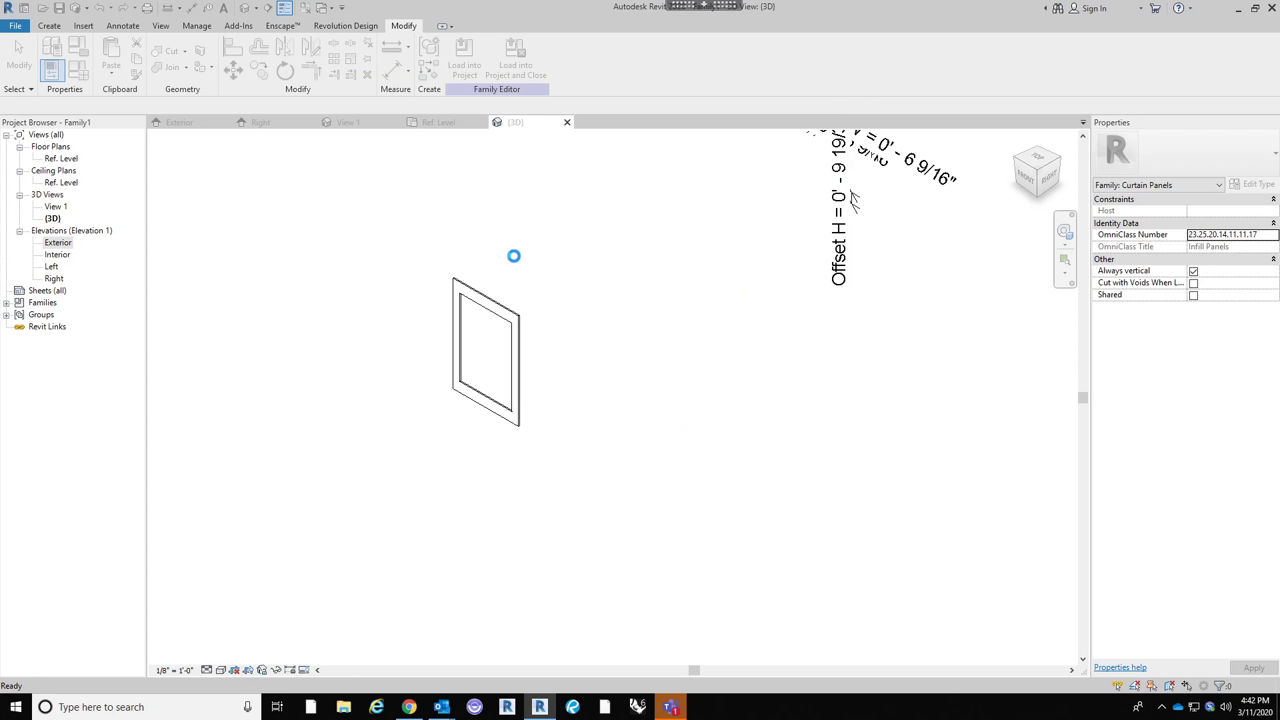
# Close all inactive views so that only the family's 3D view stays open.
pyautogui.moveTo(513, 256); pyautogui.dragTo(575, 365, button='middle')
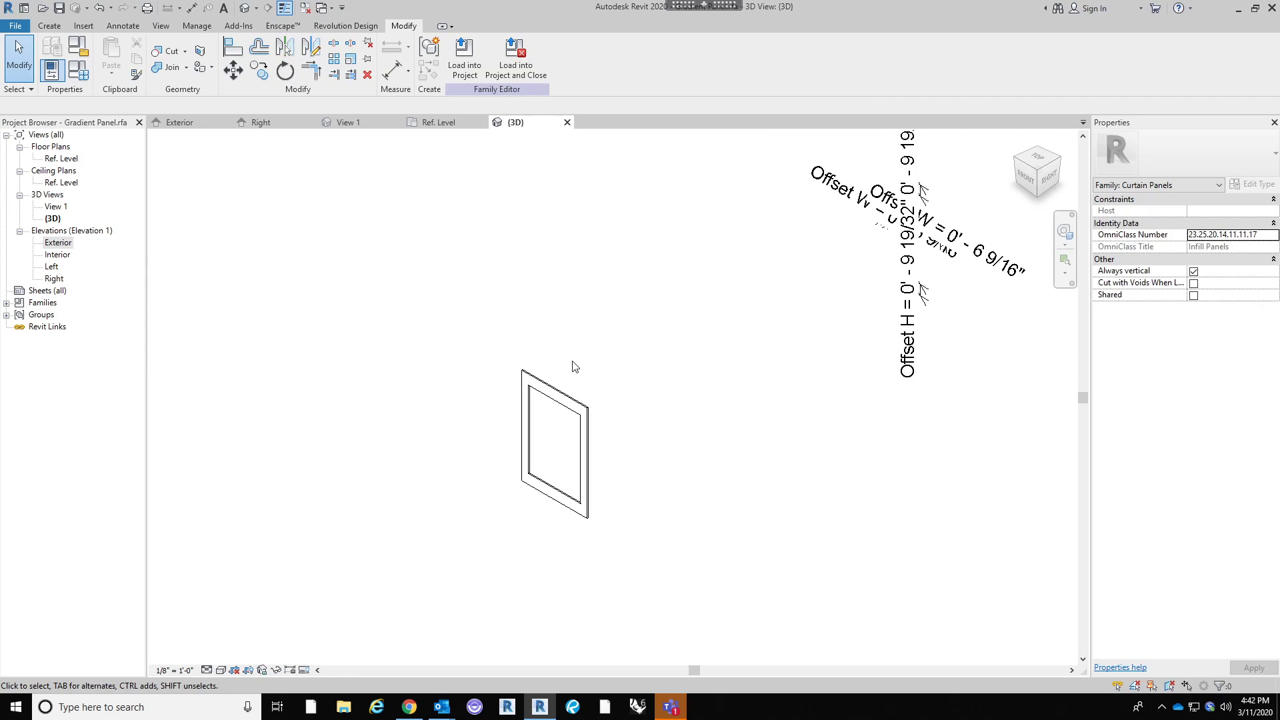
pyautogui.scroll(1, 575, 366)
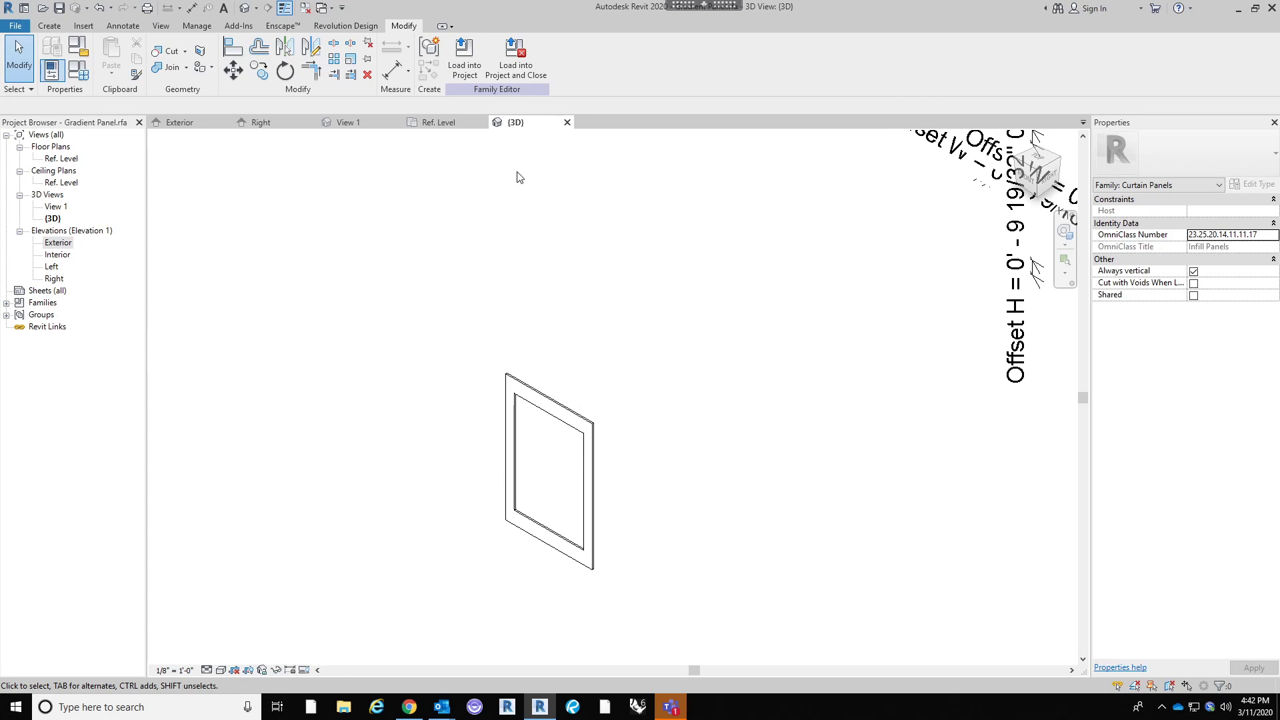
pyautogui.click(160, 27)
pyautogui.click(336, 56)
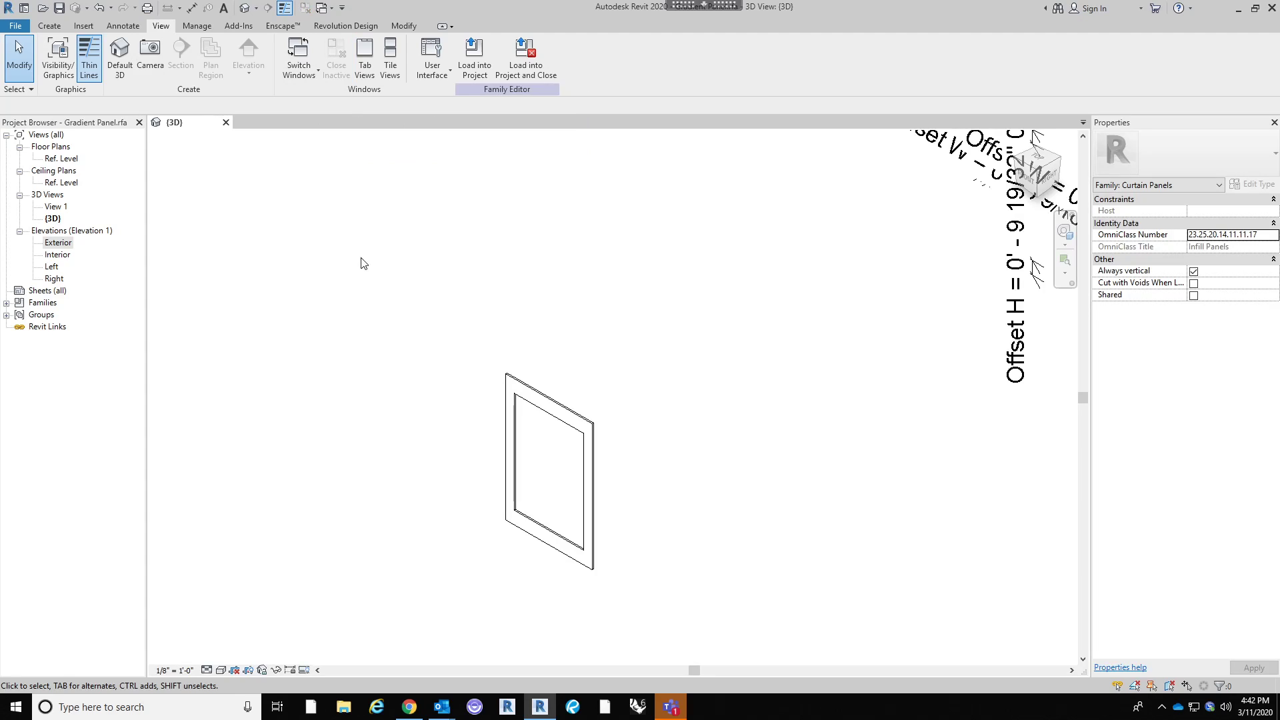
# Create a new project from "Computational Practice Revit Template.rte" in the Comp Practice Spring 2020 folder and open its default 3D view.
pyautogui.click(13, 30)
pyautogui.moveTo(93, 79)
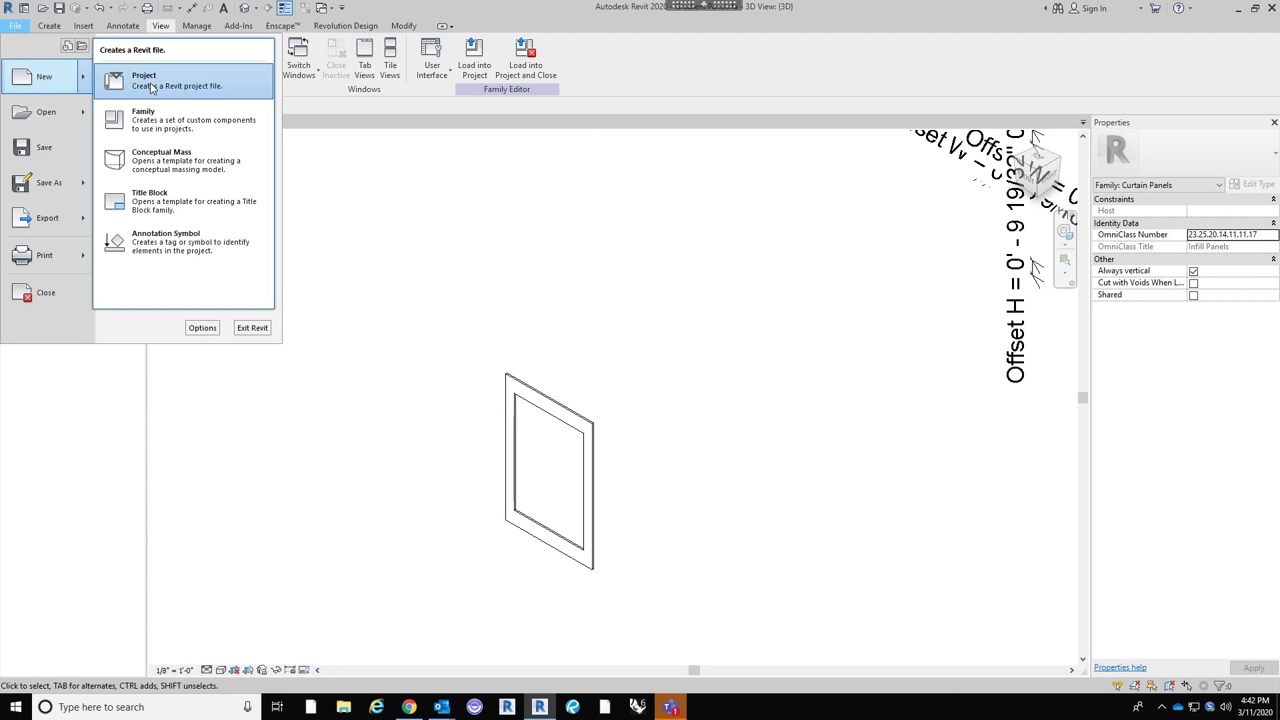
pyautogui.click(154, 83)
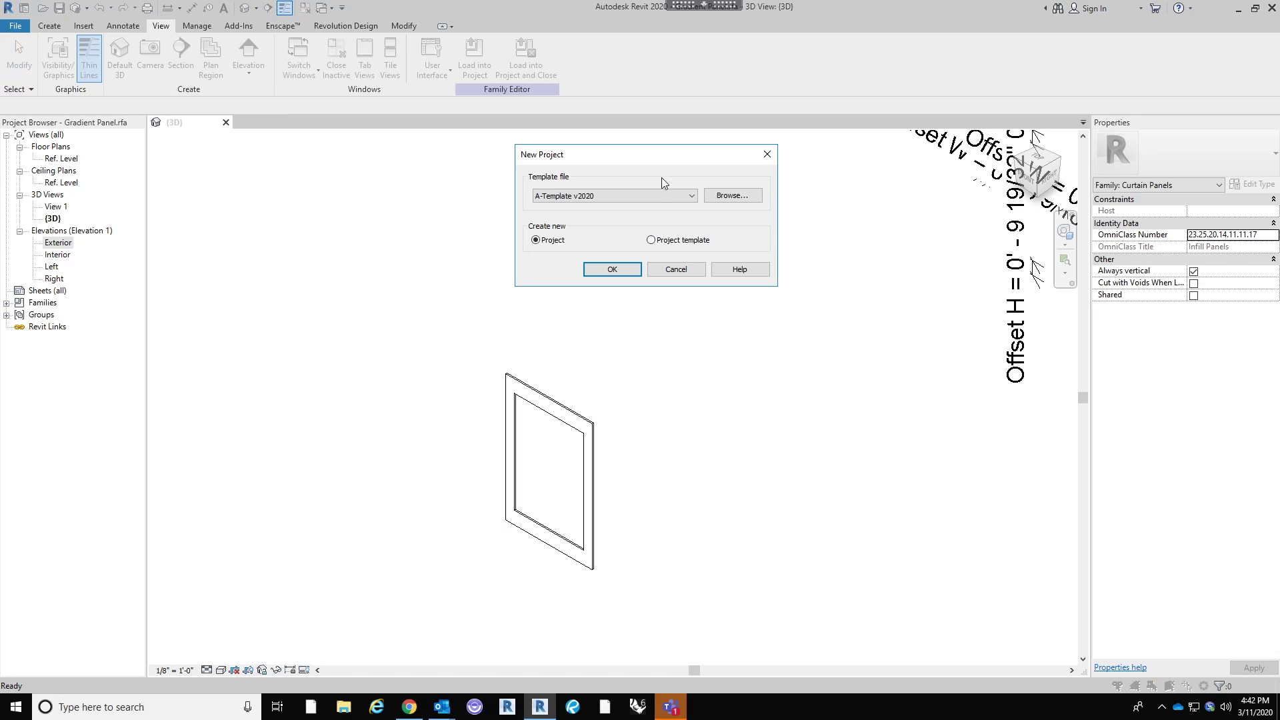
pyautogui.click(733, 196)
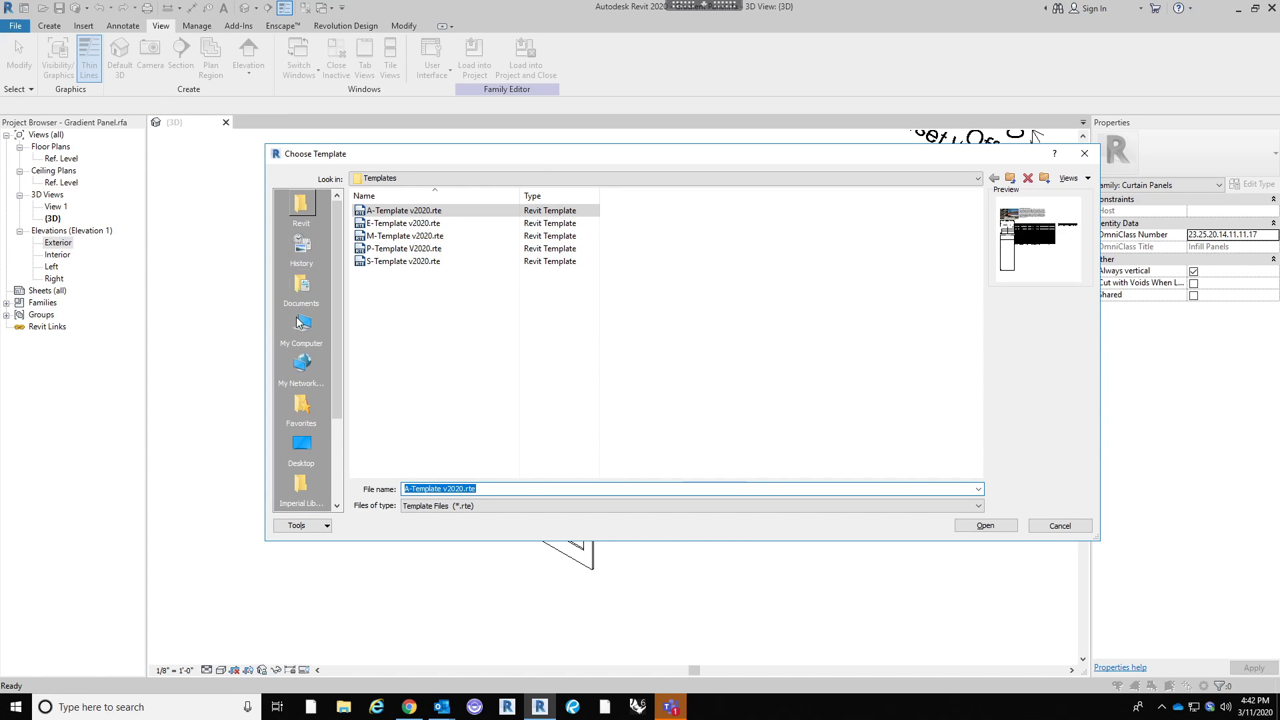
pyautogui.click(302, 288)
pyautogui.doubleClick(424, 237)
pyautogui.doubleClick(424, 224)
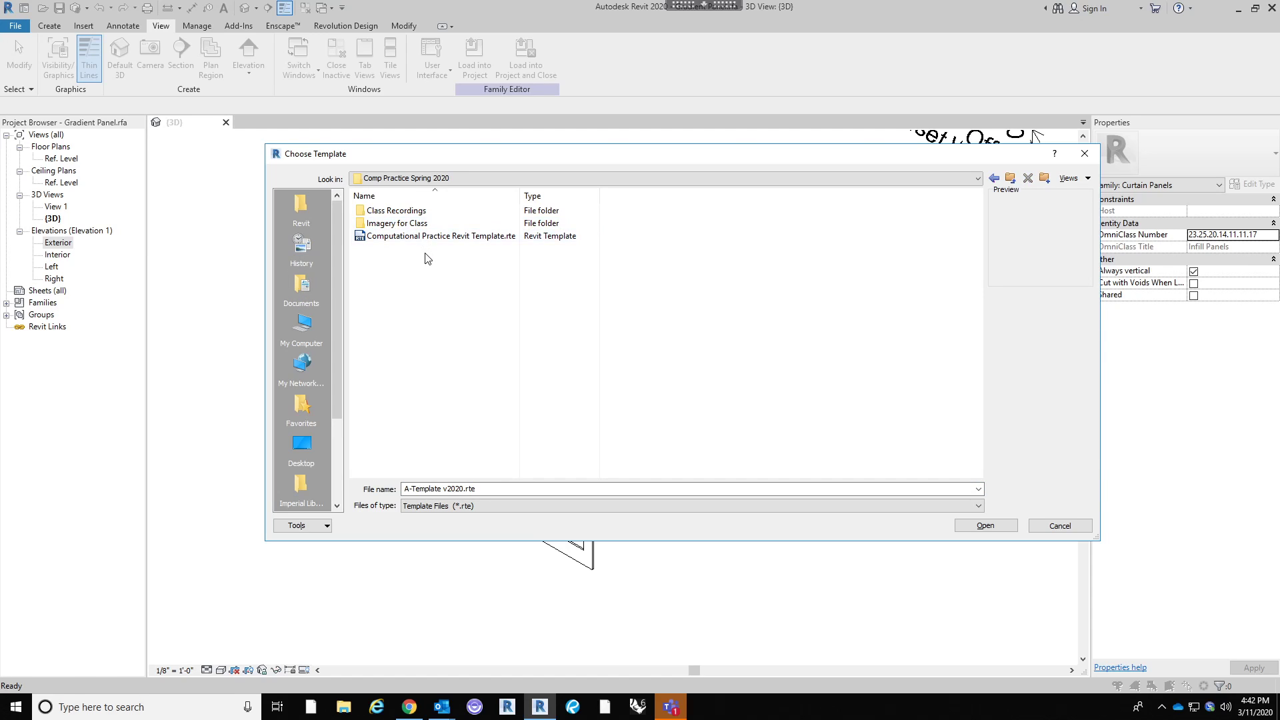
pyautogui.click(428, 237)
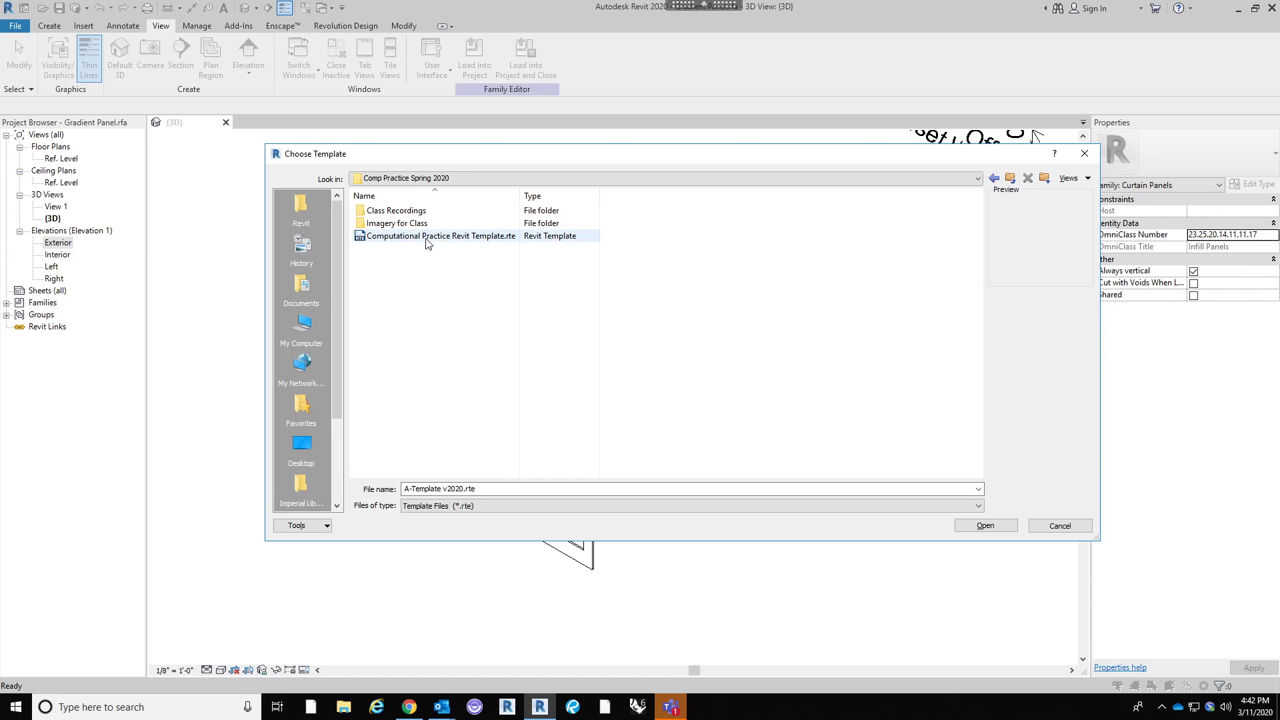
pyautogui.click(985, 532)
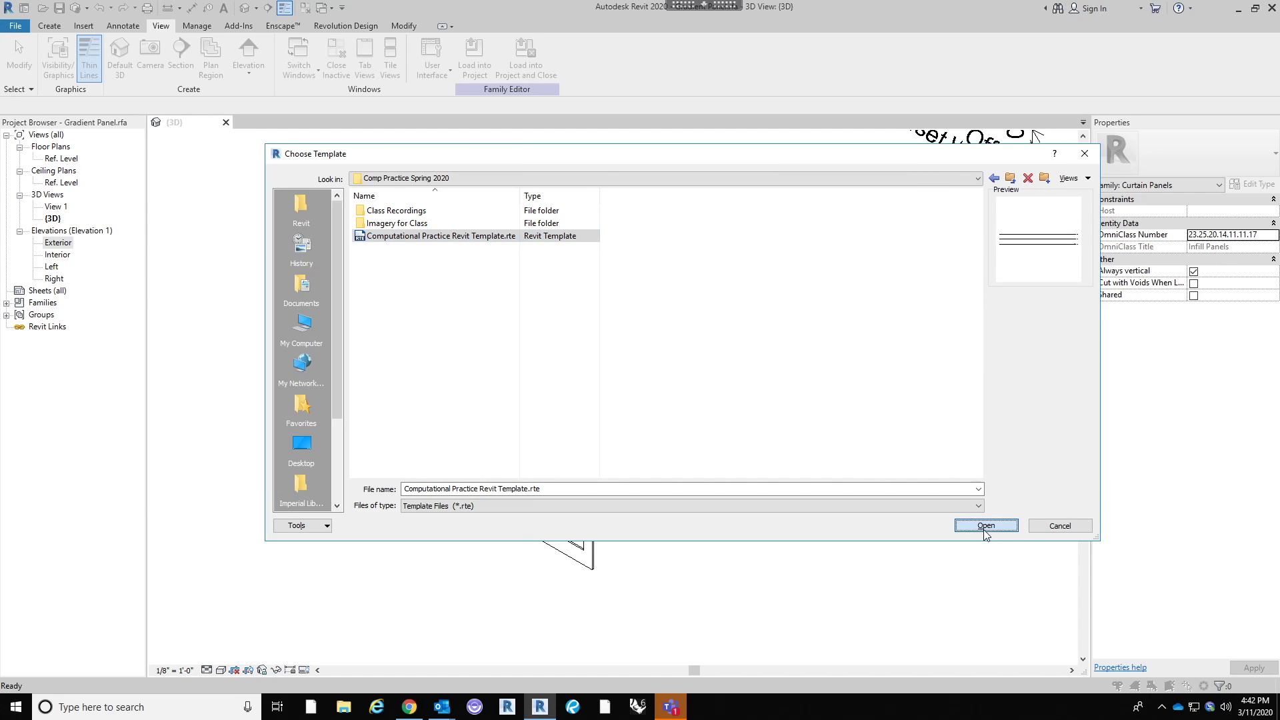
pyautogui.click(620, 268)
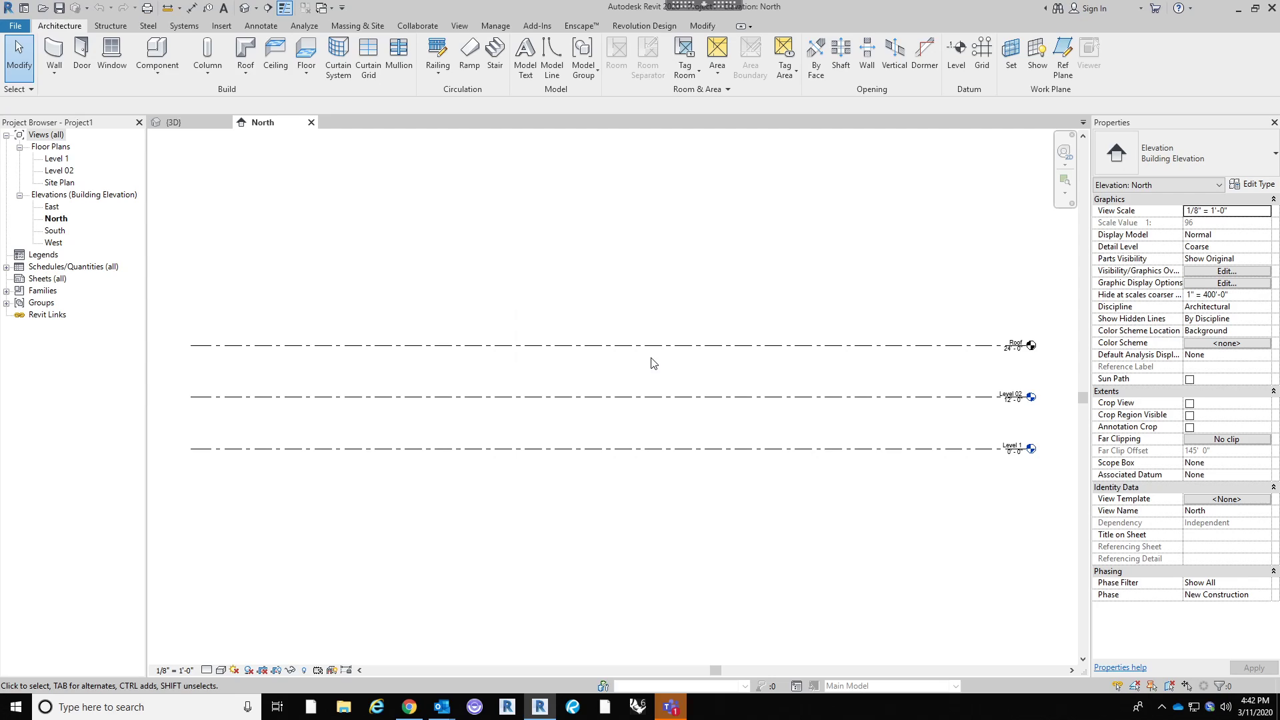
pyautogui.scroll(-1, 534, 234)
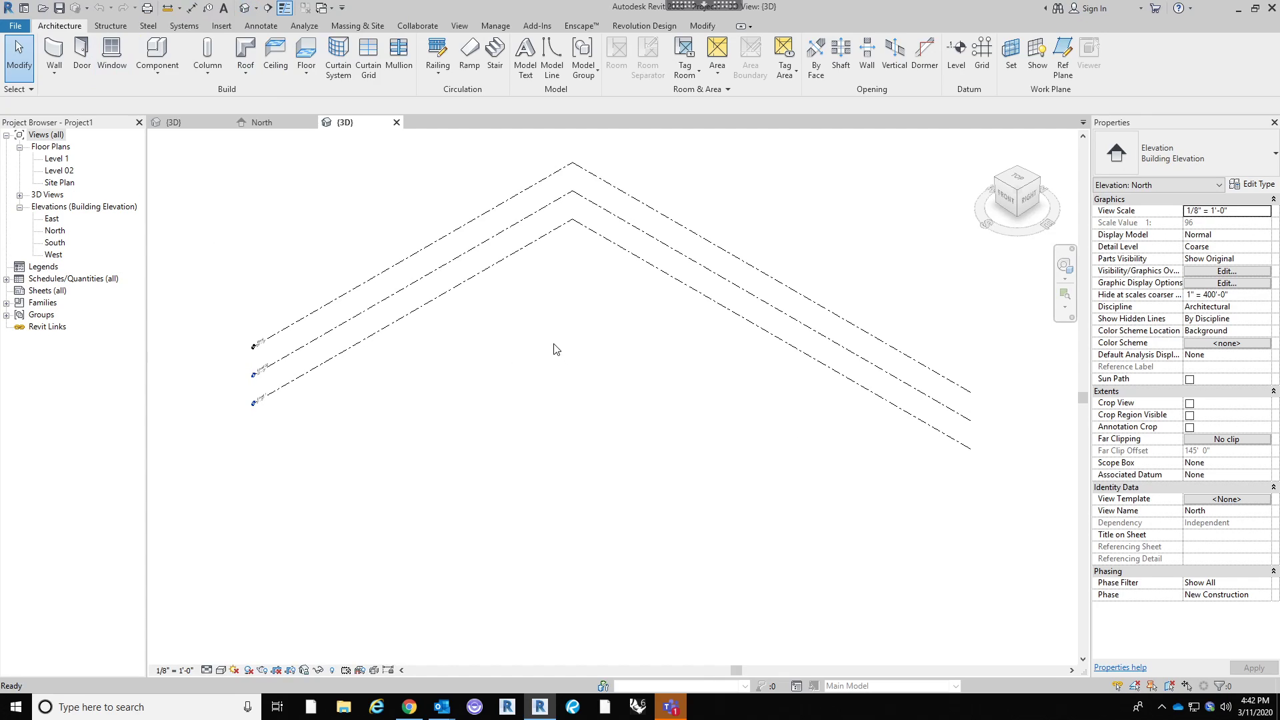
pyautogui.moveTo(555, 345); pyautogui.dragTo(546, 395, button='middle')
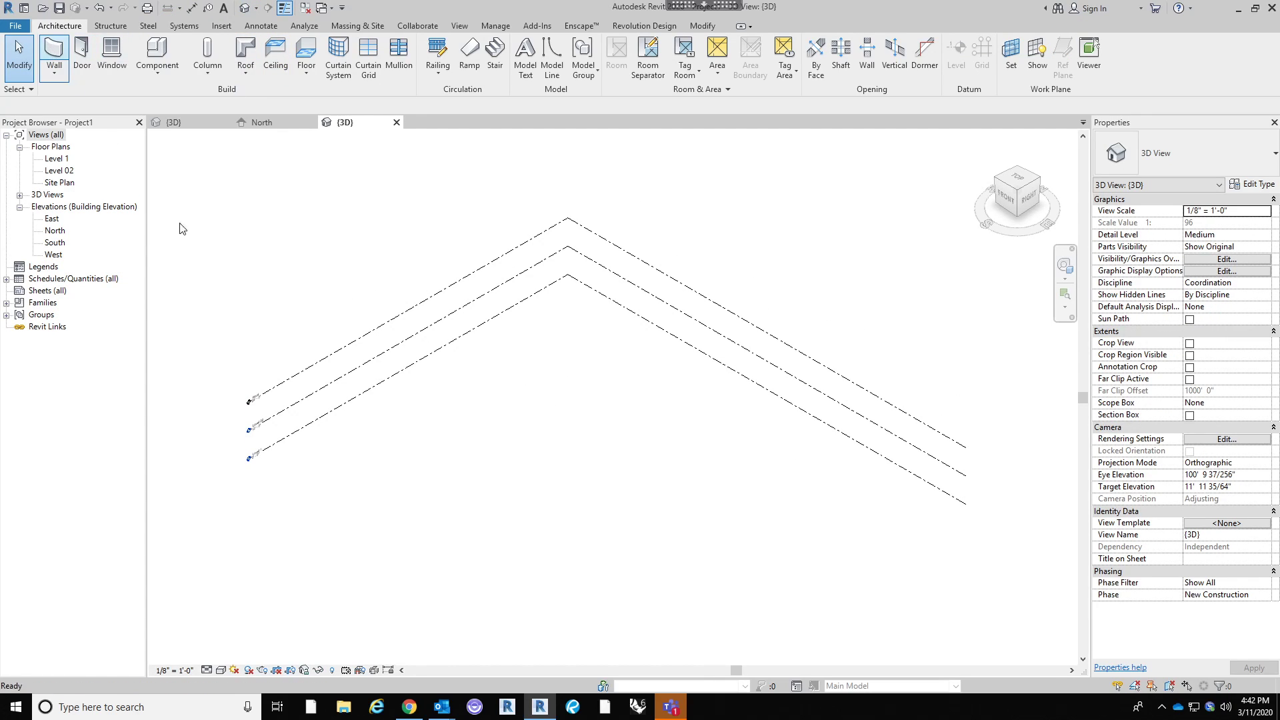
pyautogui.click(54, 53)
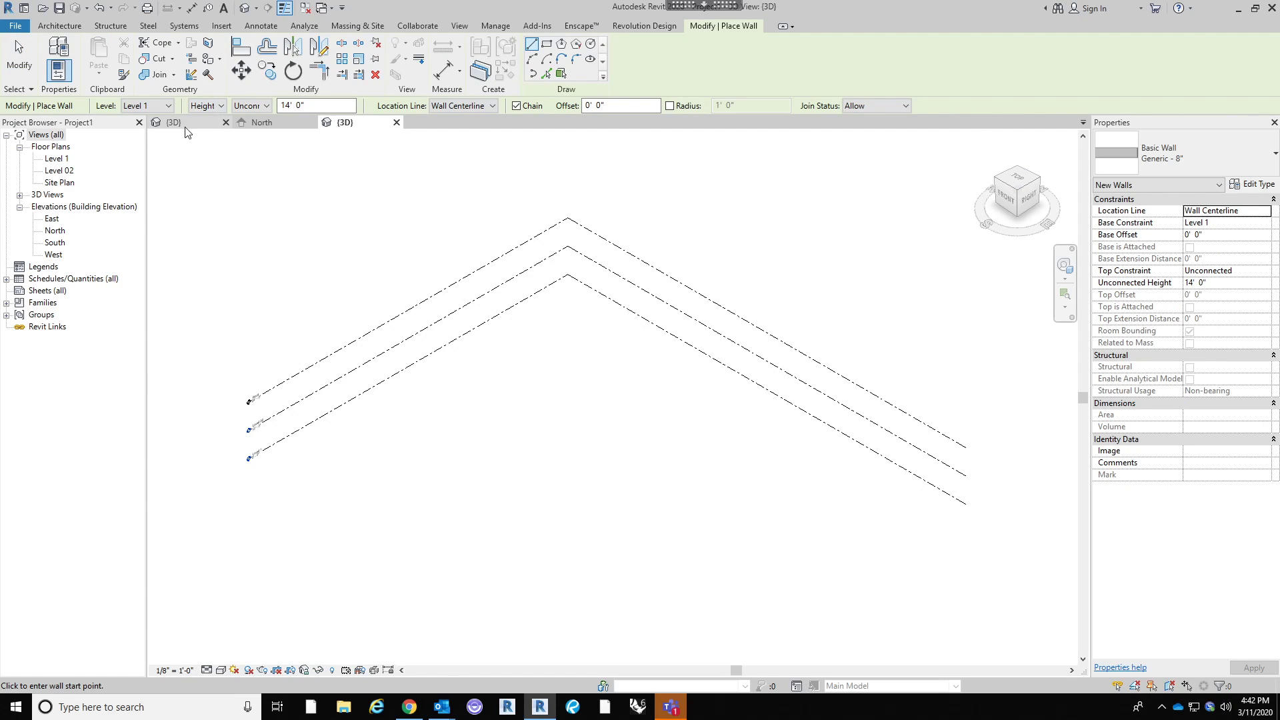
pyautogui.press('Escape')
pyautogui.press('Escape')
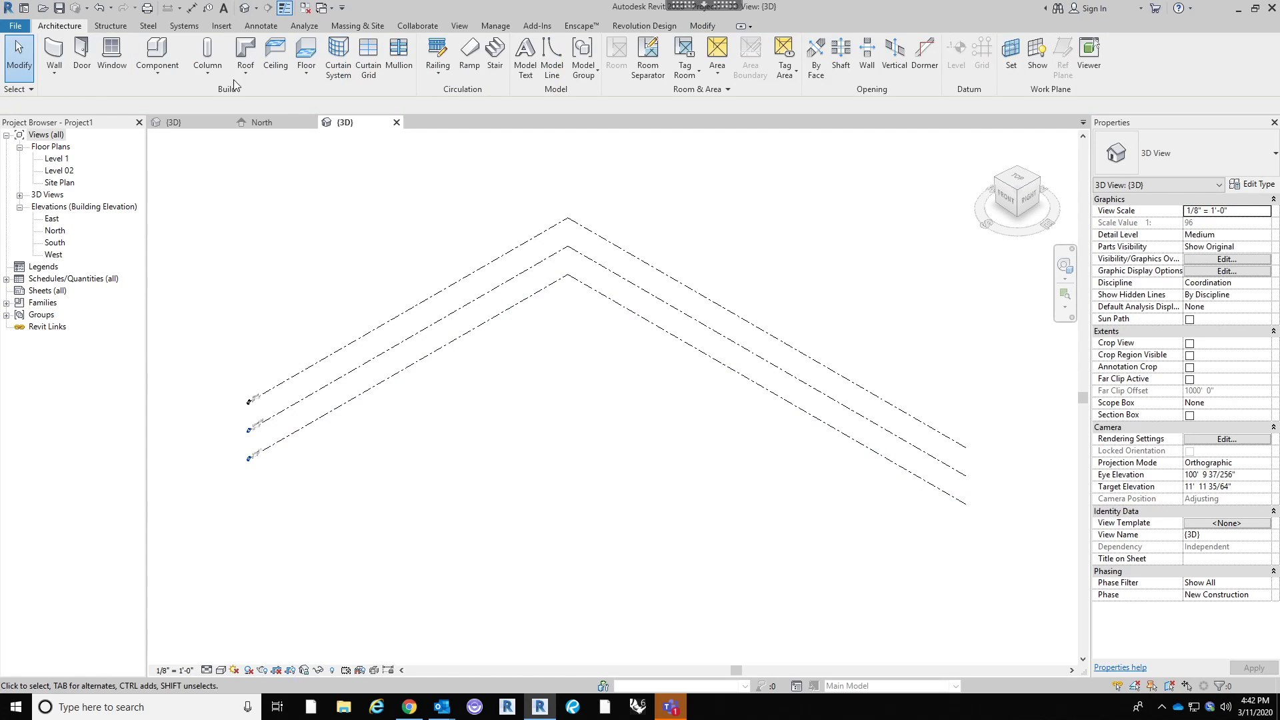
# Load the Gradient Panel family into the new project and return to the project's 3D view.
pyautogui.click(185, 123)
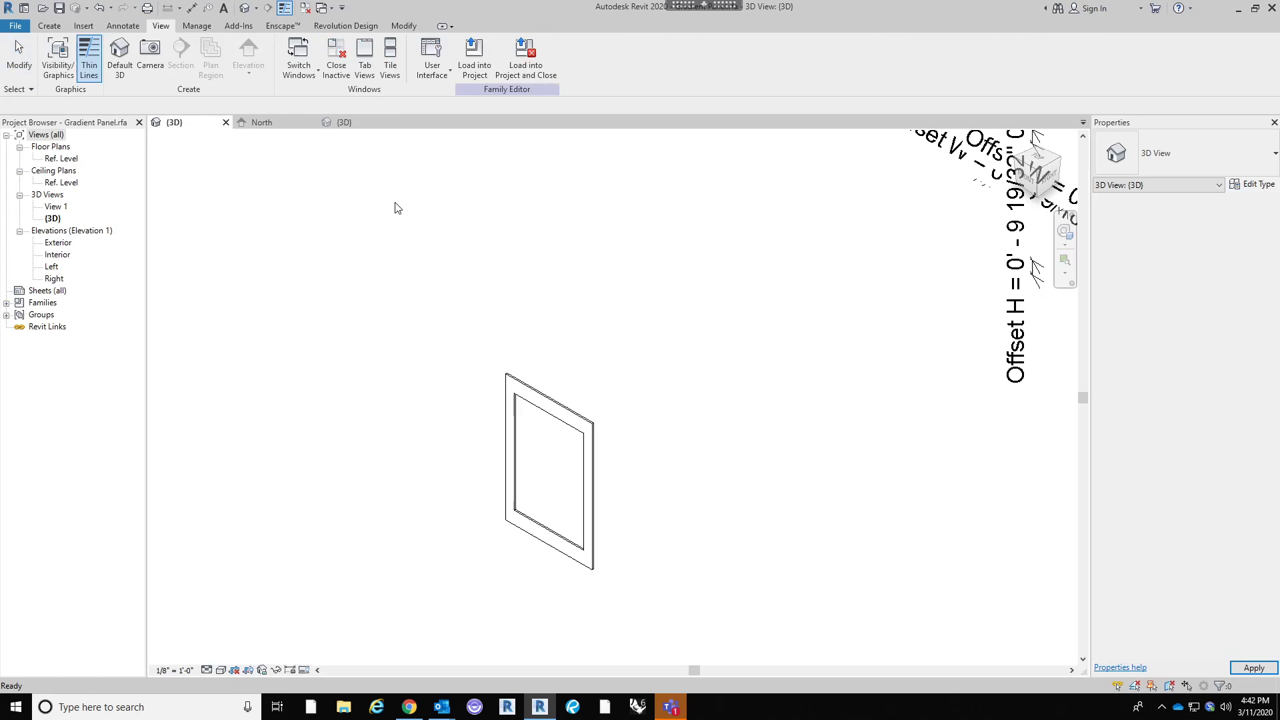
pyautogui.click(473, 69)
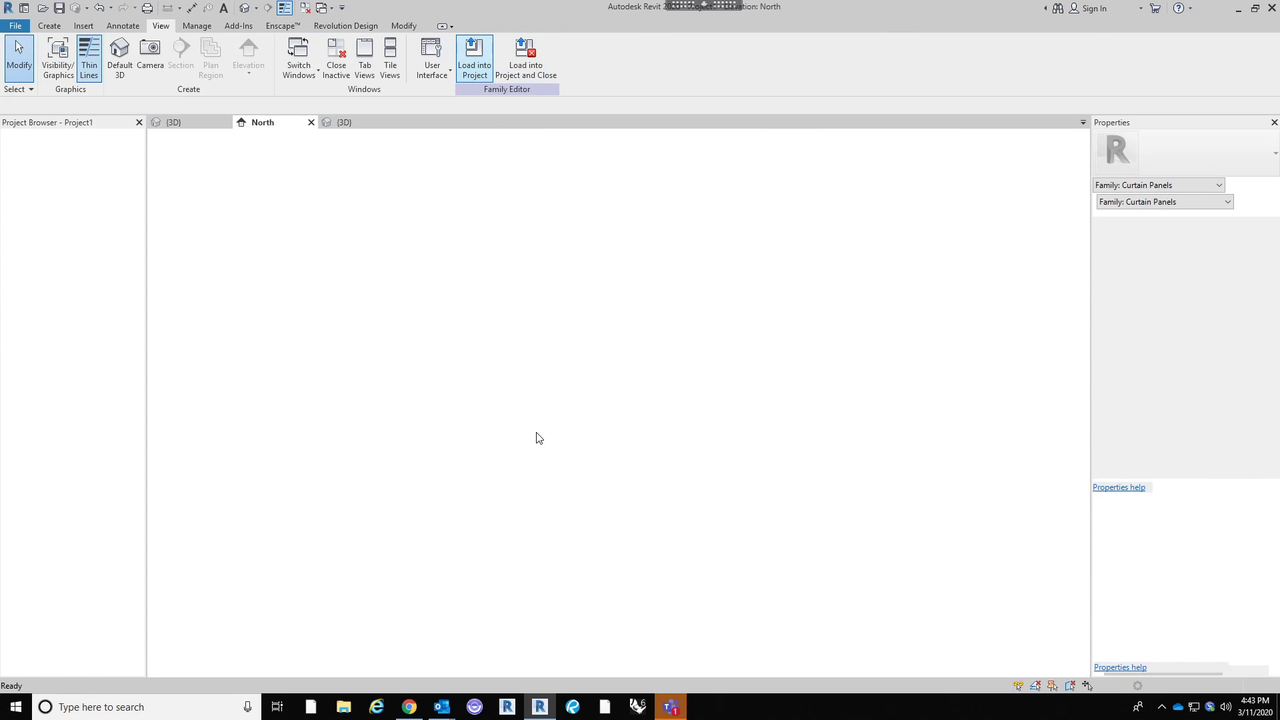
pyautogui.click(244, 12)
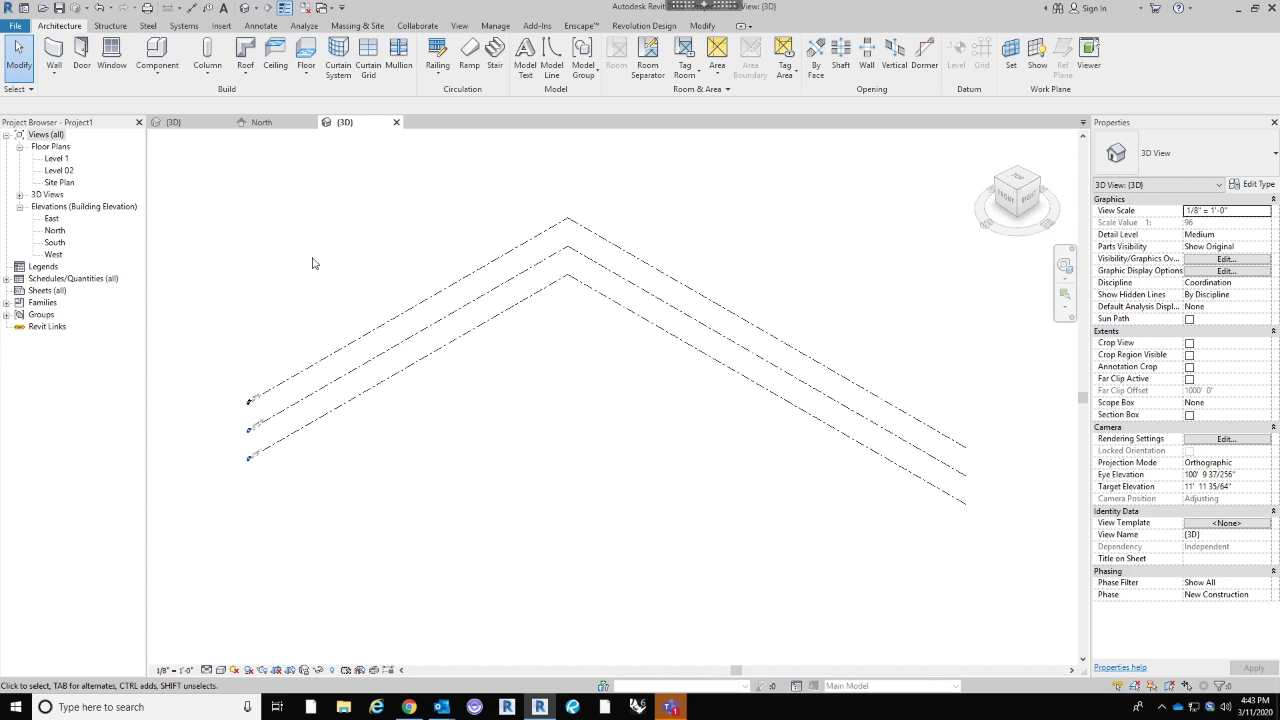
# Start a new wall using the Curtain Wall type and duplicate that type as "Gradient Wall".
pyautogui.press('w')
pyautogui.press('a')
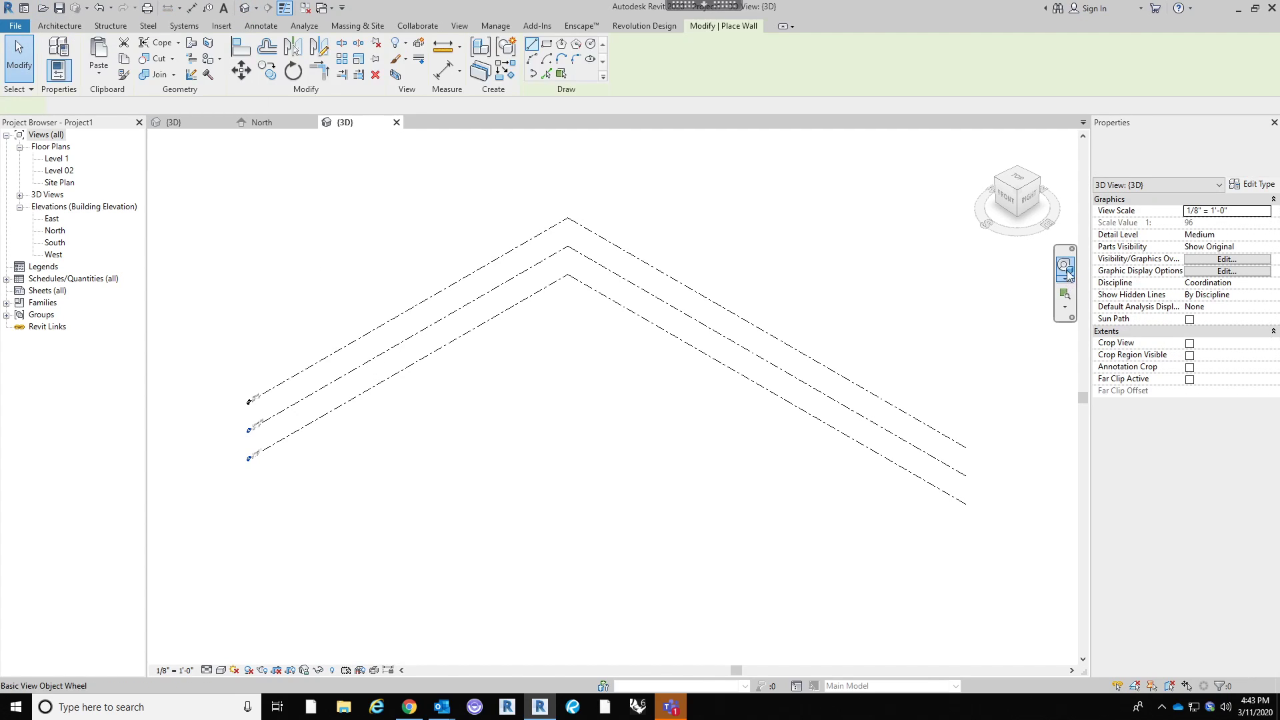
pyautogui.click(1190, 156)
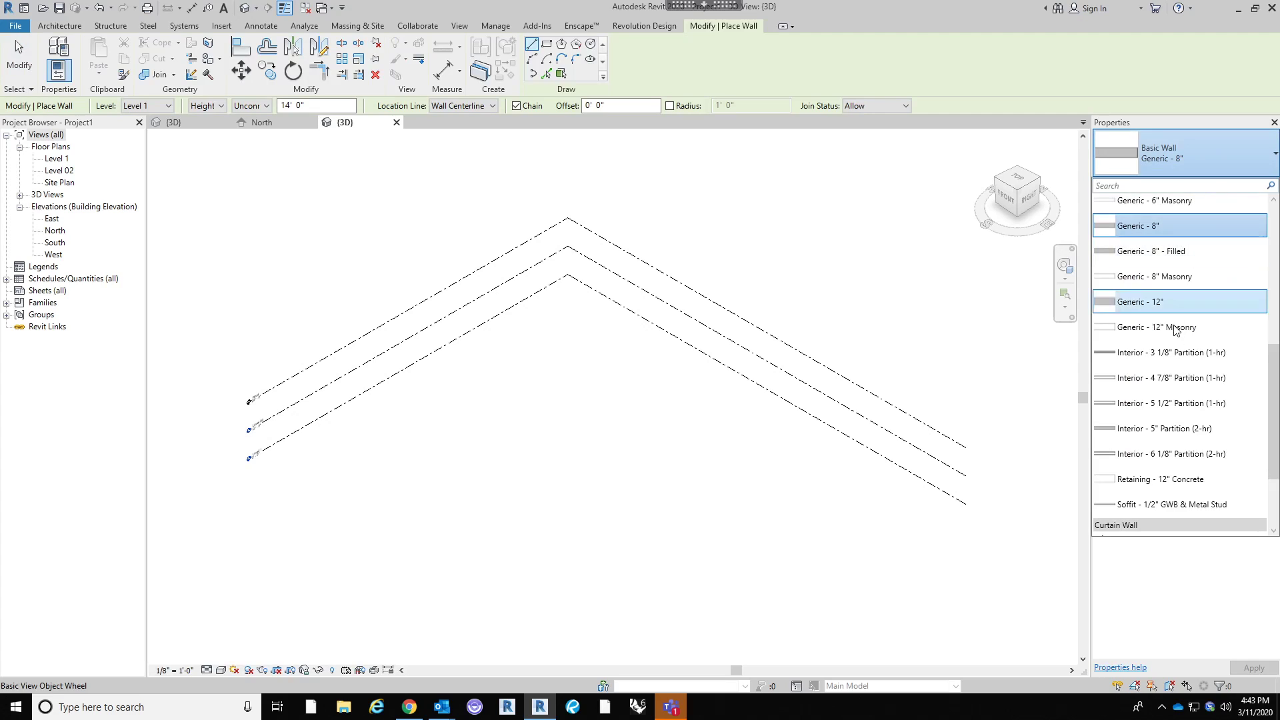
pyautogui.moveTo(1278, 436); pyautogui.dragTo(1265, 510)
pyautogui.click(1158, 440)
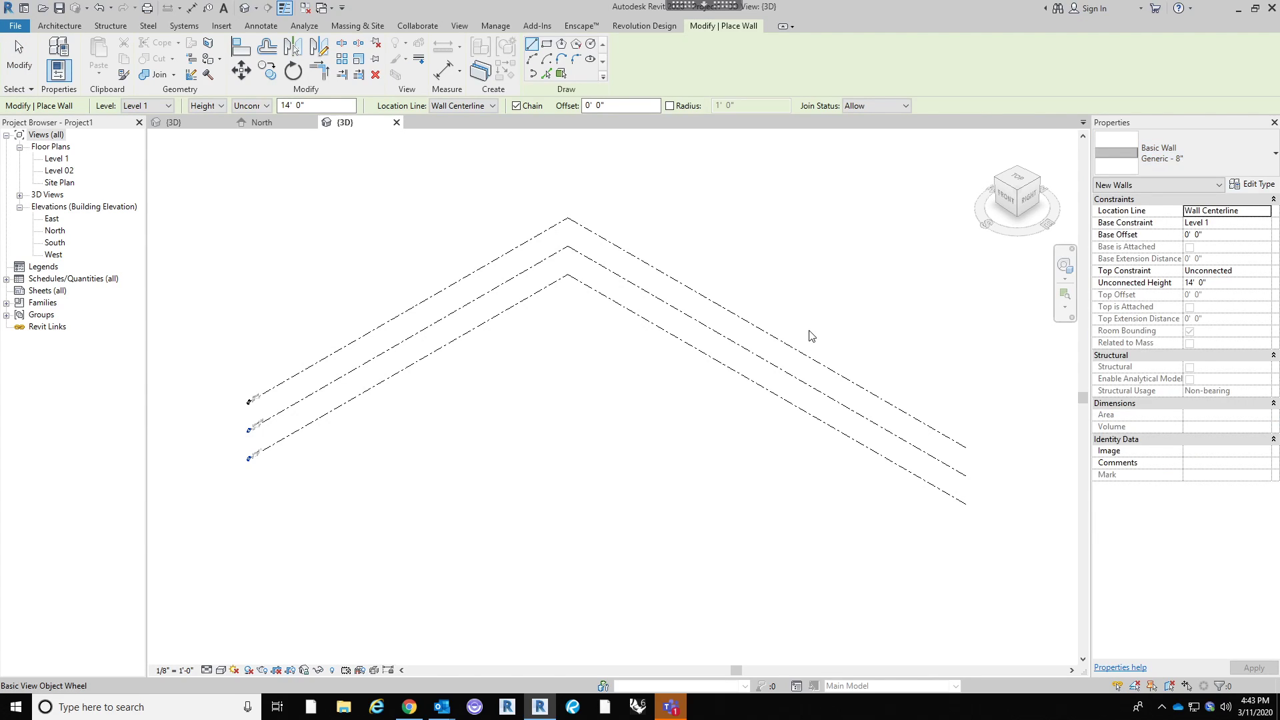
pyautogui.click(1253, 184)
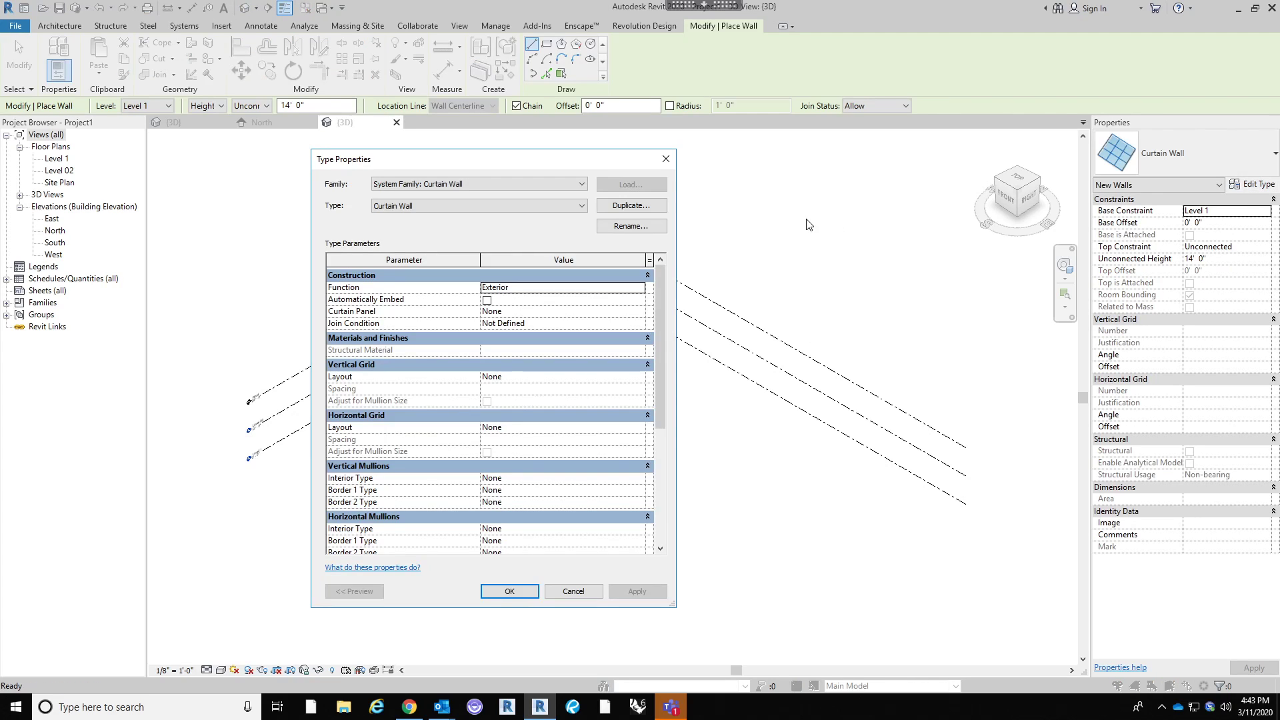
pyautogui.click(637, 206)
pyautogui.write('Gradient Wa')
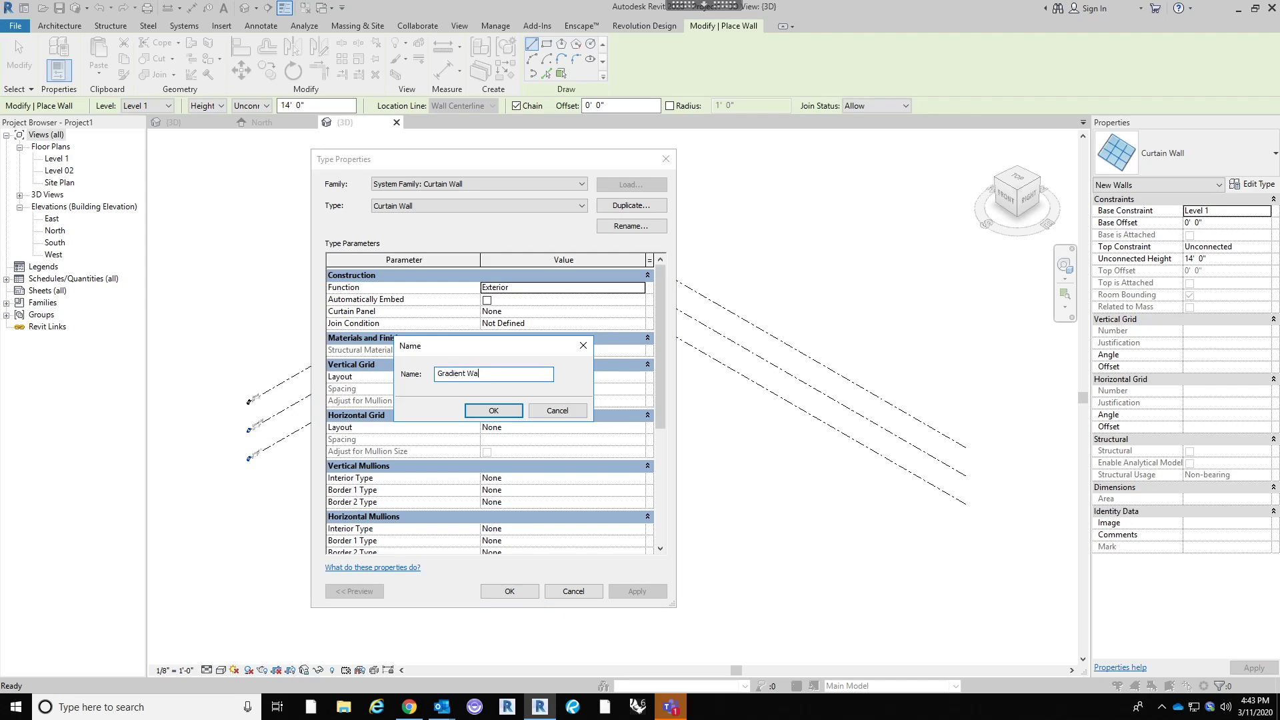
pyautogui.write('ll')
pyautogui.press('Return')
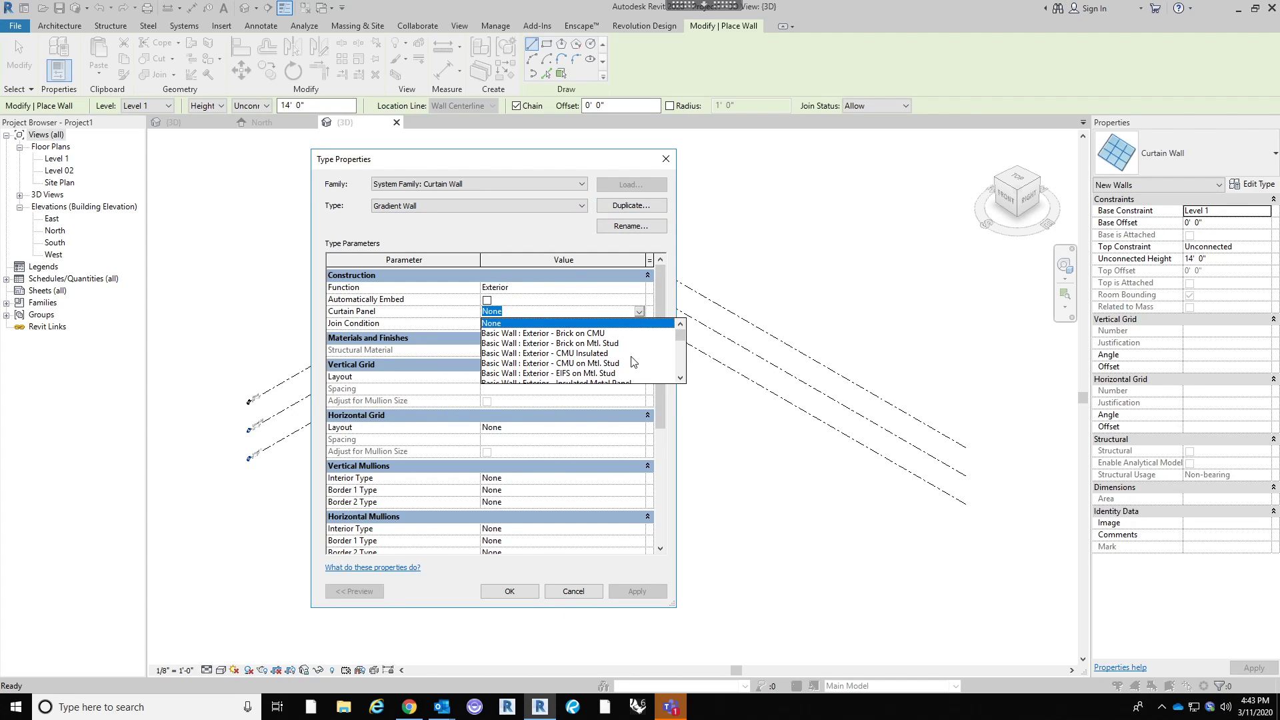
# Set the Gradient Wall type's curtain panel to "Gradient Panel : Gradient Panel".
pyautogui.scroll(-5, 633, 364)
pyautogui.scroll(-3, 627, 368)
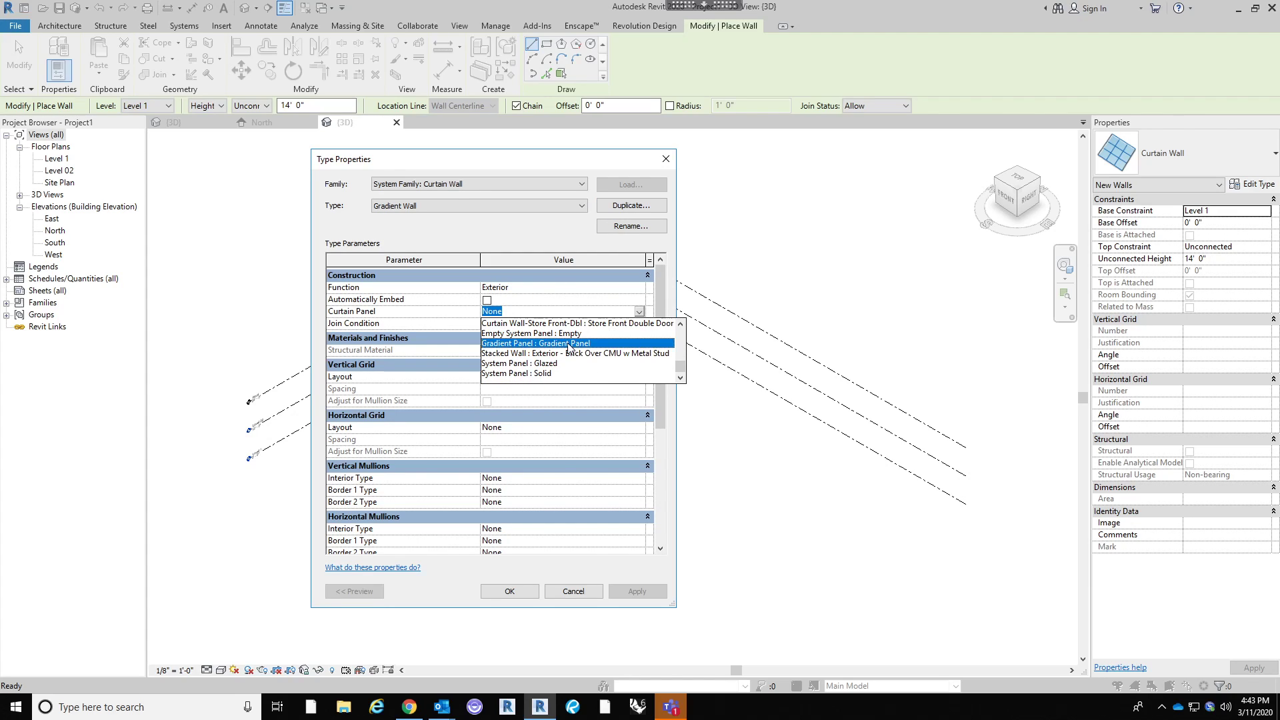
pyautogui.click(569, 344)
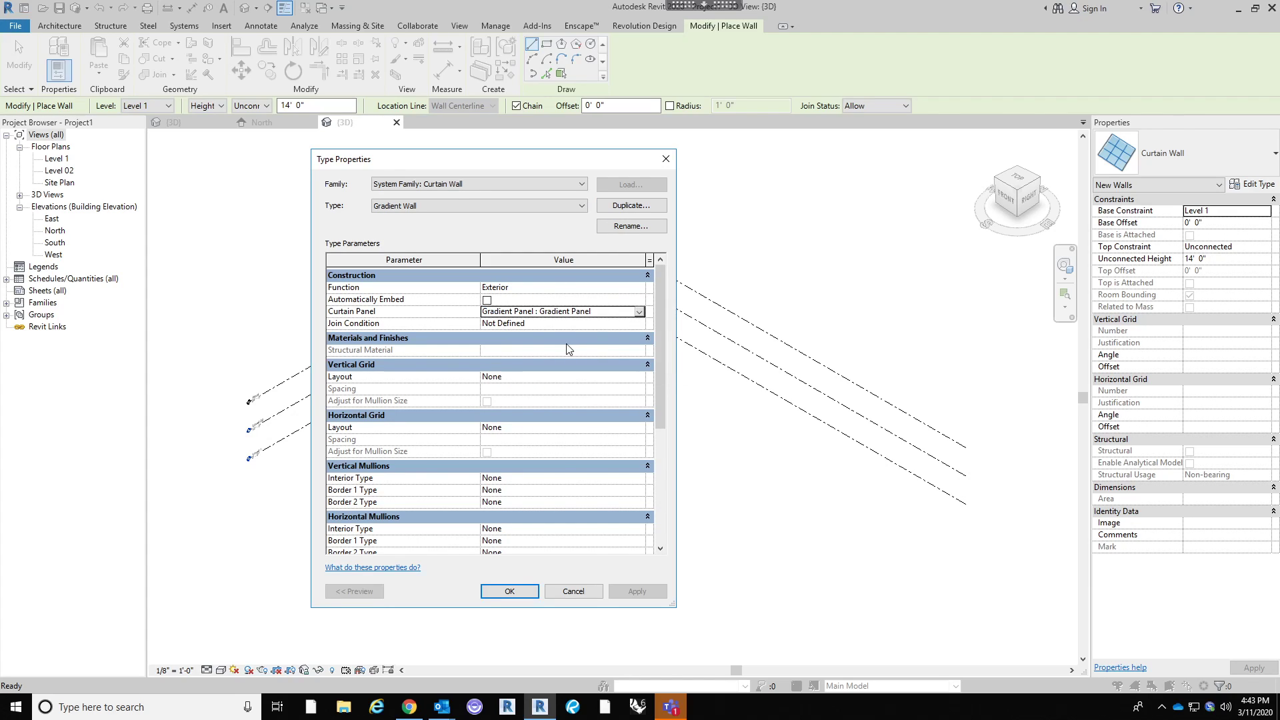
# Set both the vertical and horizontal grid layouts of the wall type to Fixed Number and accept the type properties.
pyautogui.click(639, 377)
pyautogui.click(544, 409)
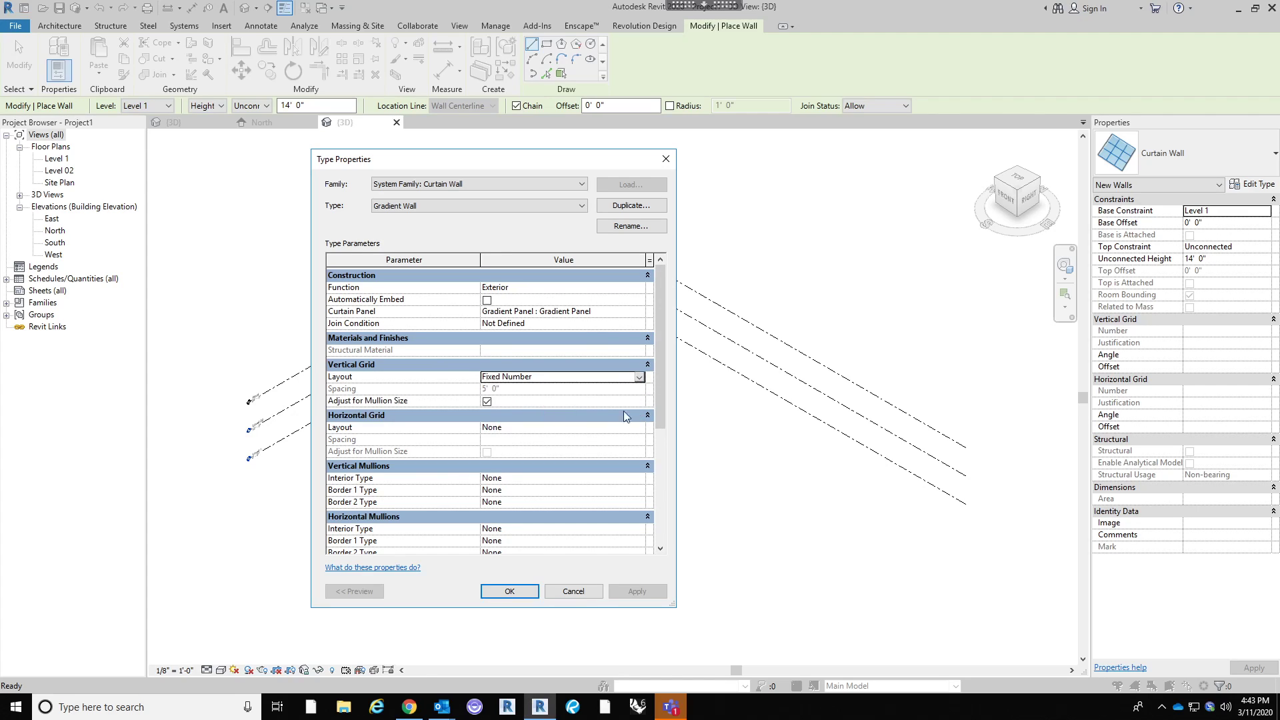
pyautogui.click(638, 428)
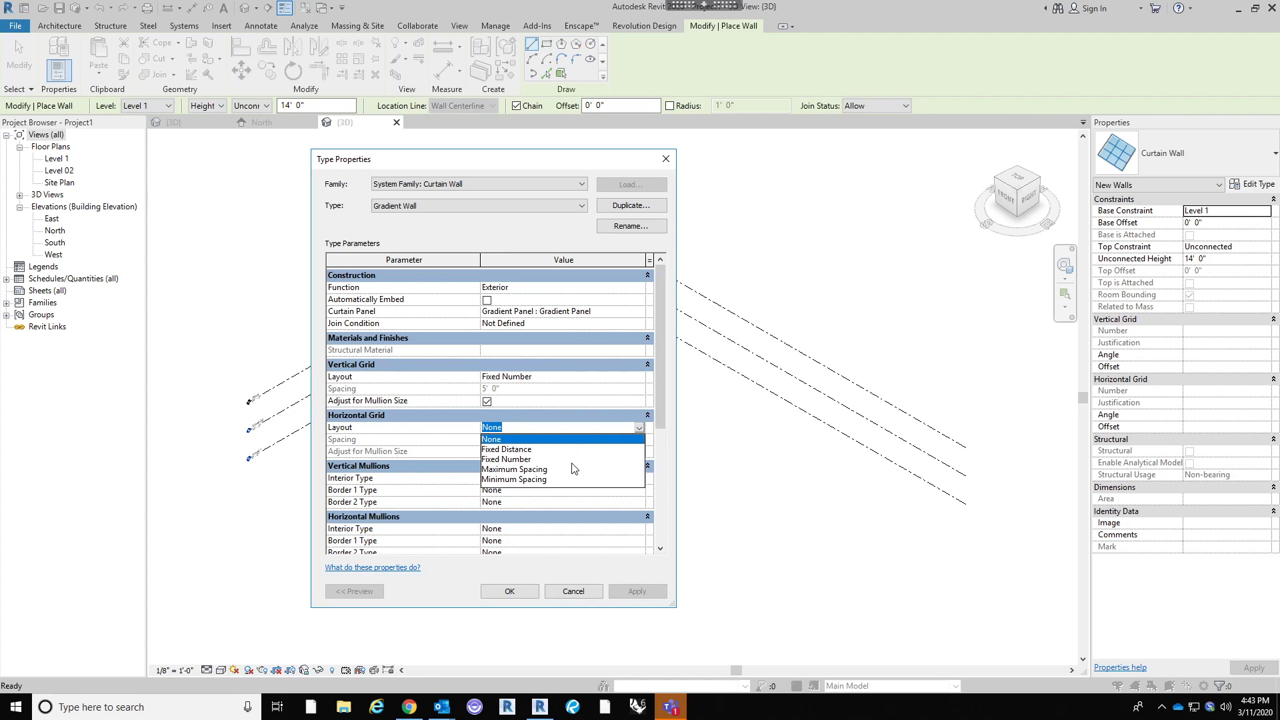
pyautogui.click(564, 459)
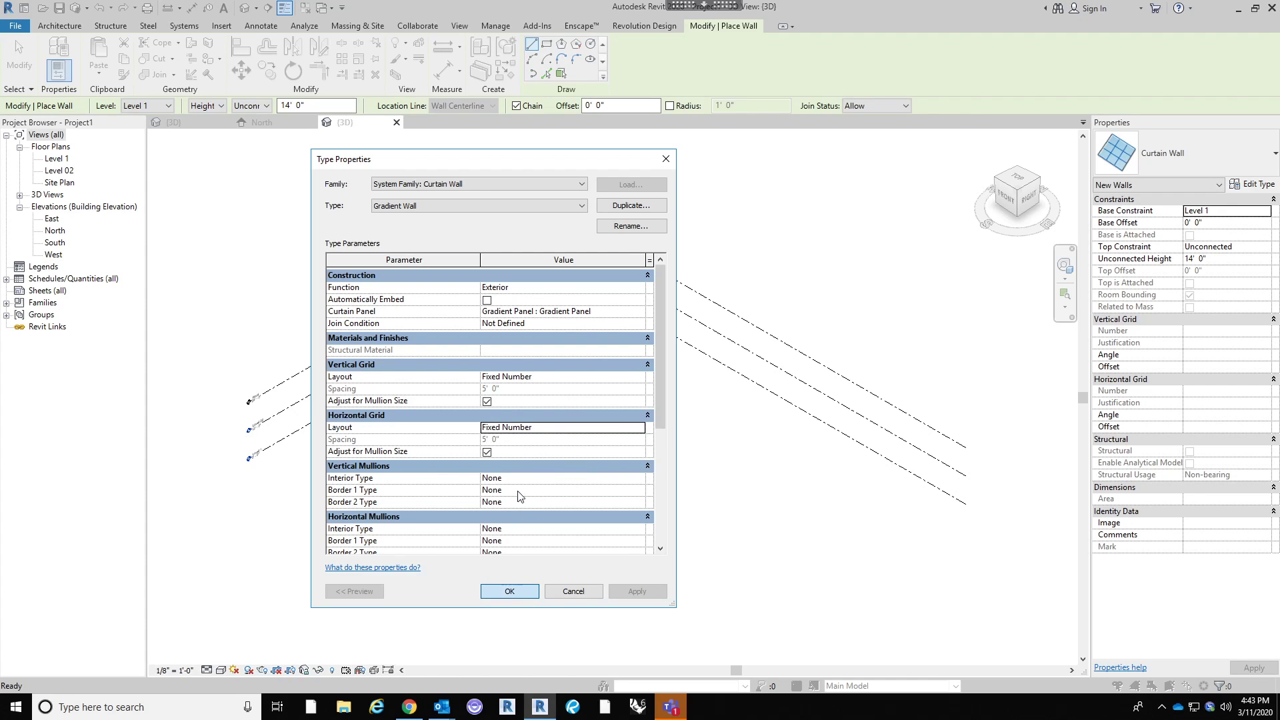
pyautogui.press('Return')
# Draw one straight Gradient Wall segment about 90' 6" long inside the level extents and end the wall command.
pyautogui.click(510, 374)
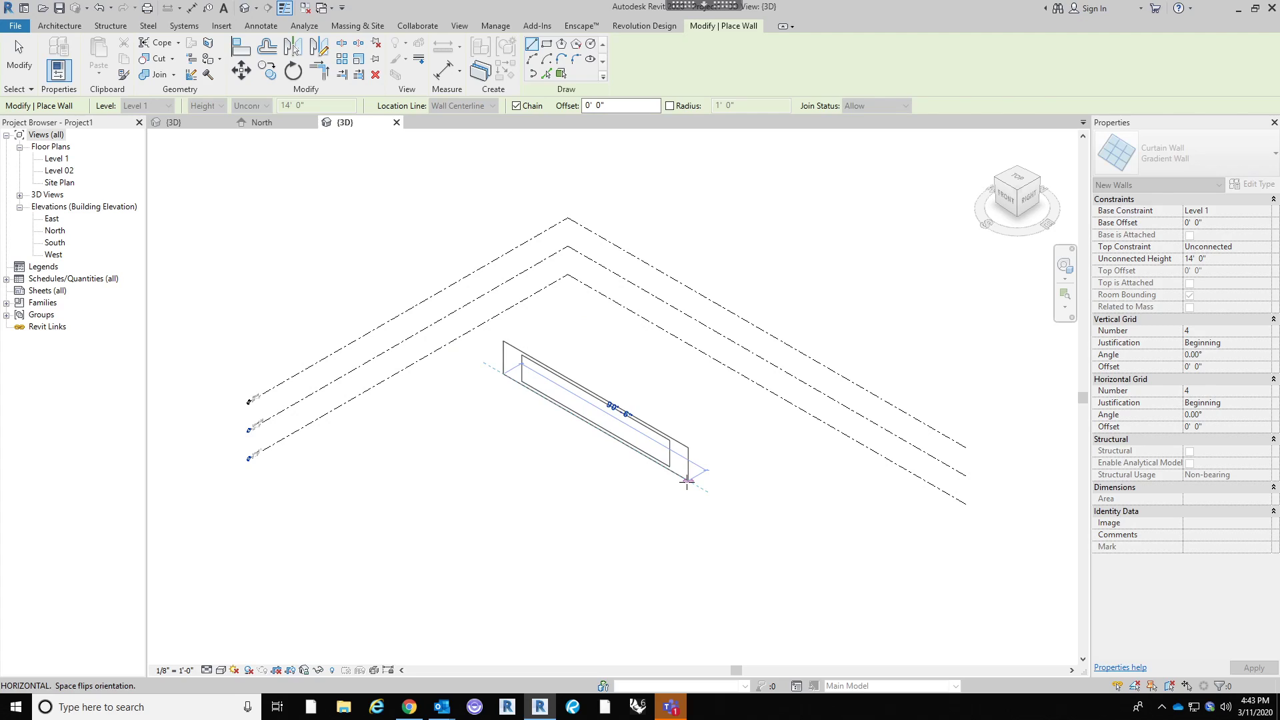
pyautogui.click(687, 479)
pyautogui.press('Escape')
pyautogui.press('Escape')
pyautogui.click(650, 423)
pyautogui.press('Escape')
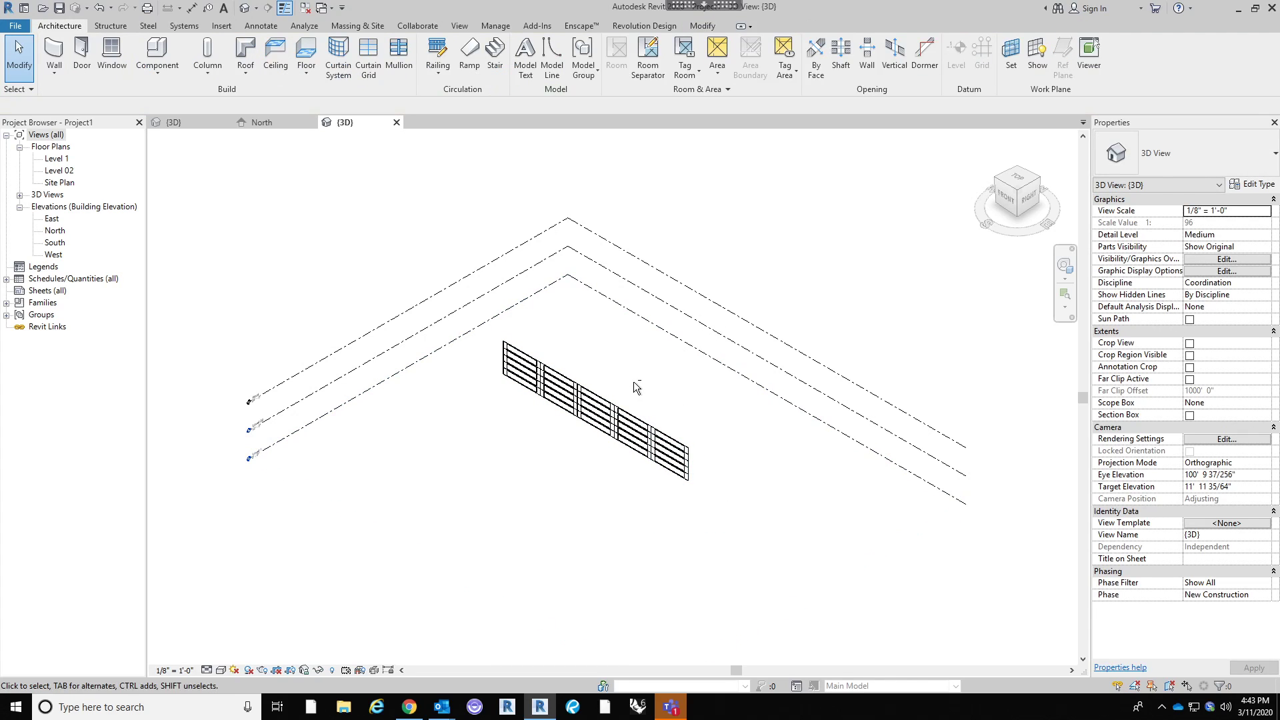
# Select the curtain wall and stretch its top edge up to a height of about 75' 5".
pyautogui.rightClick(634, 408)
pyautogui.press('Escape')
pyautogui.keyDown('shift'); pyautogui.moveTo(633, 420); pyautogui.dragTo(711, 351, button='middle'); pyautogui.keyUp('shift')
pyautogui.rightClick(711, 351)
pyautogui.click(583, 412)
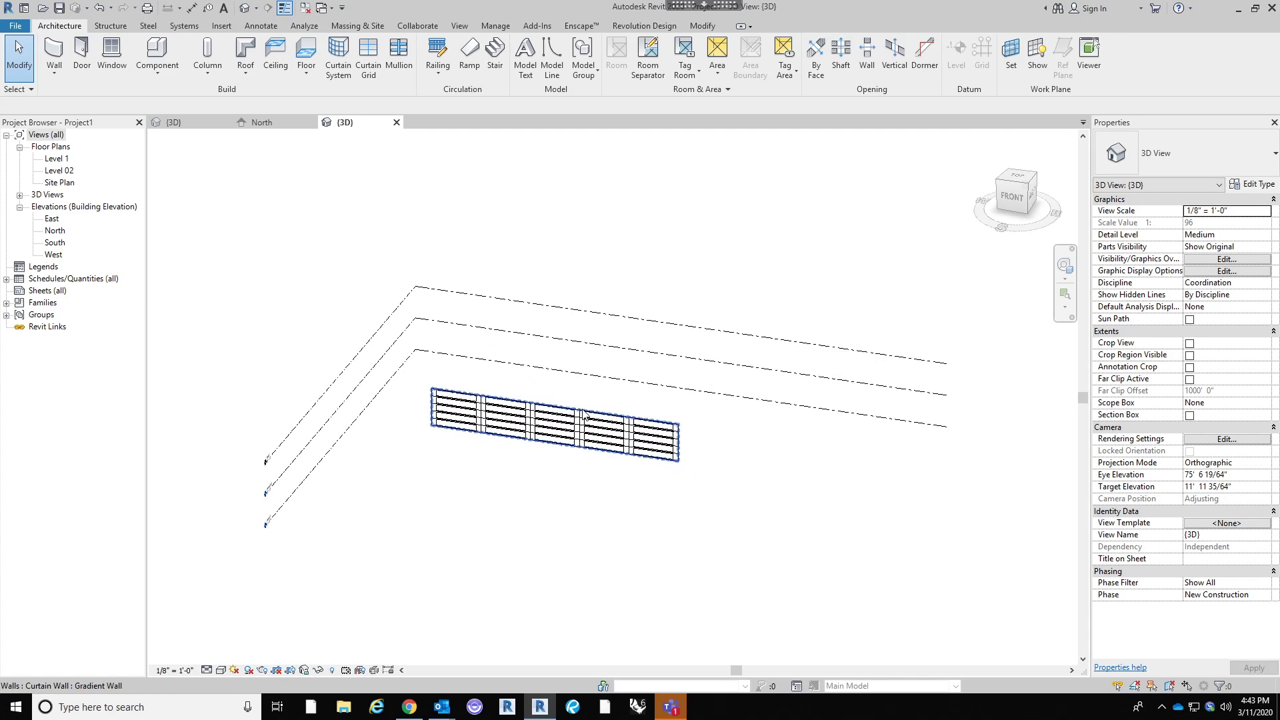
pyautogui.click(585, 414)
pyautogui.click(562, 391)
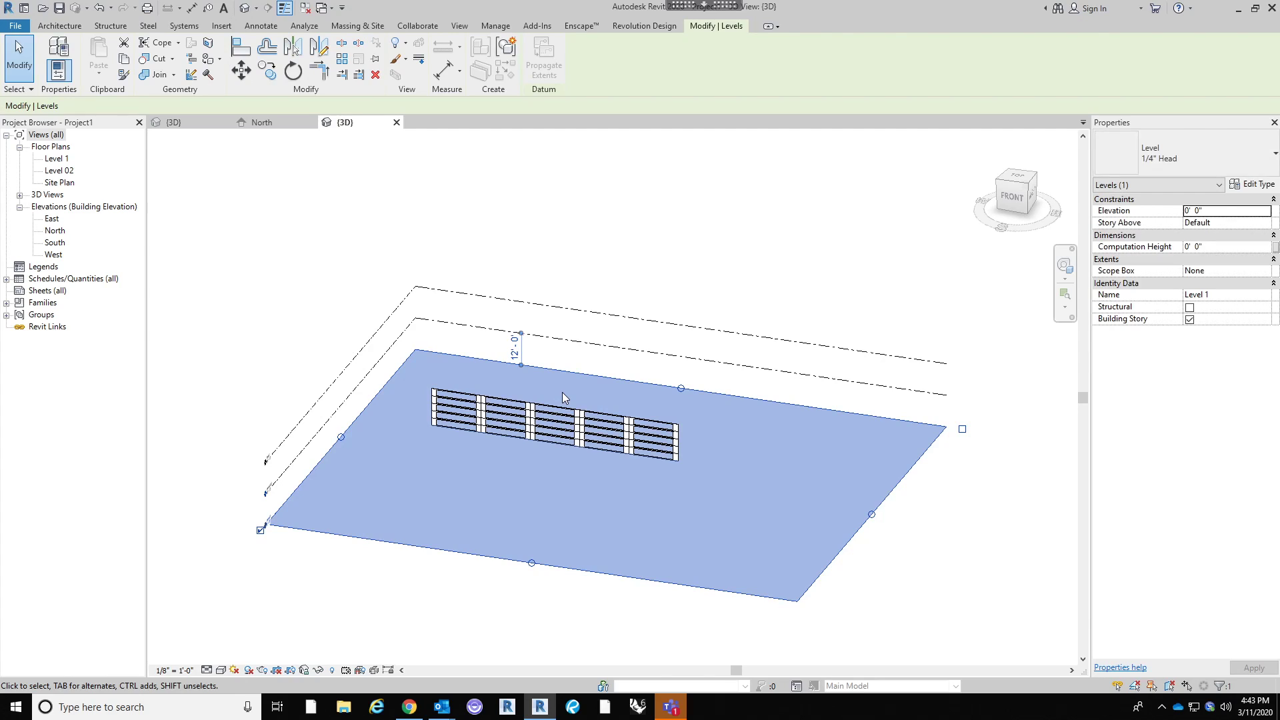
pyautogui.click(563, 392)
pyautogui.click(561, 407)
pyautogui.moveTo(559, 381); pyautogui.dragTo(587, 250)
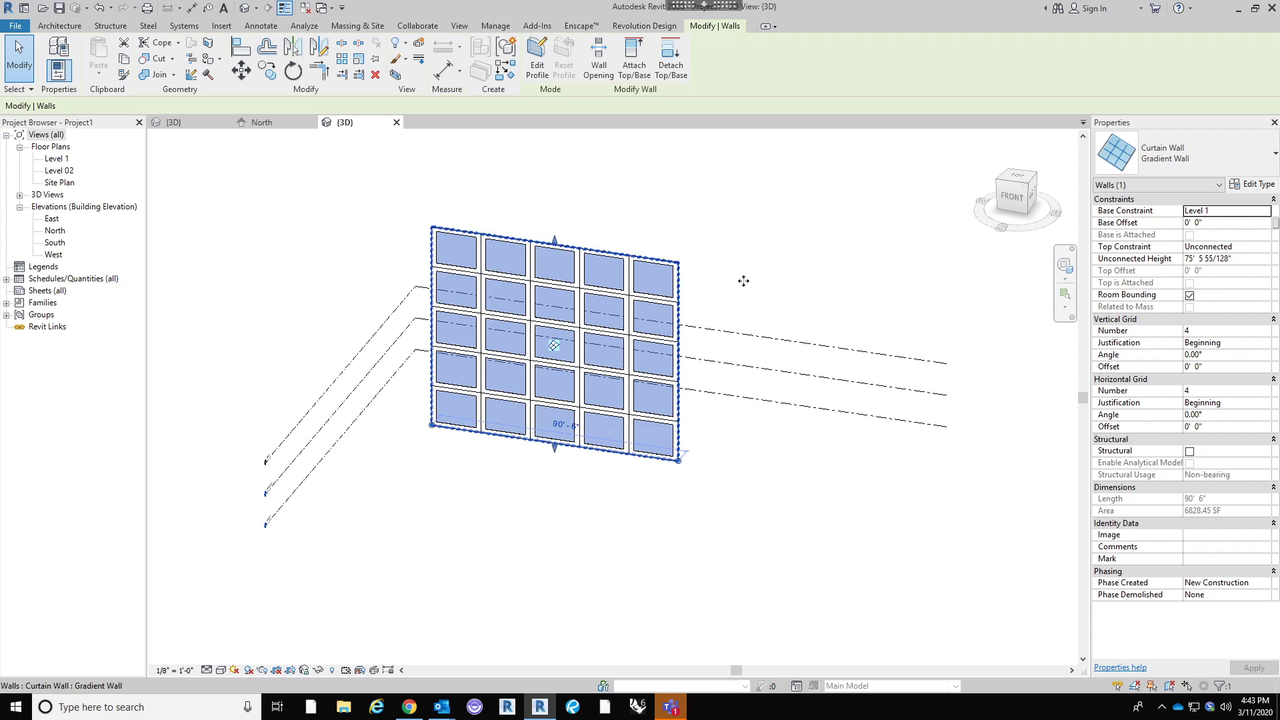
# Stretch the top of the selected curtain wall further up to a height of about 81'.
pyautogui.keyDown('shift'); pyautogui.moveTo(765, 287); pyautogui.dragTo(810, 228, button='middle'); pyautogui.keyUp('shift')
pyautogui.scroll(2, 599, 244)
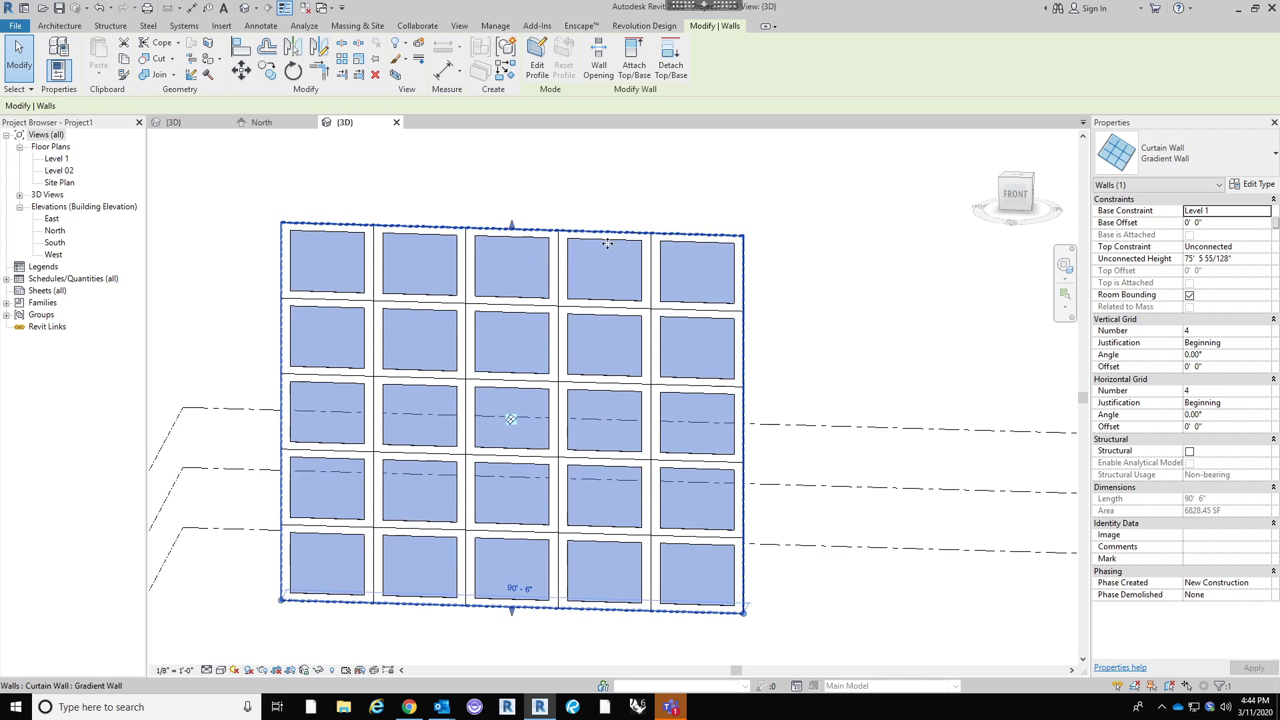
pyautogui.scroll(-1, 512, 209)
pyautogui.moveTo(512, 209); pyautogui.dragTo(512, 190)
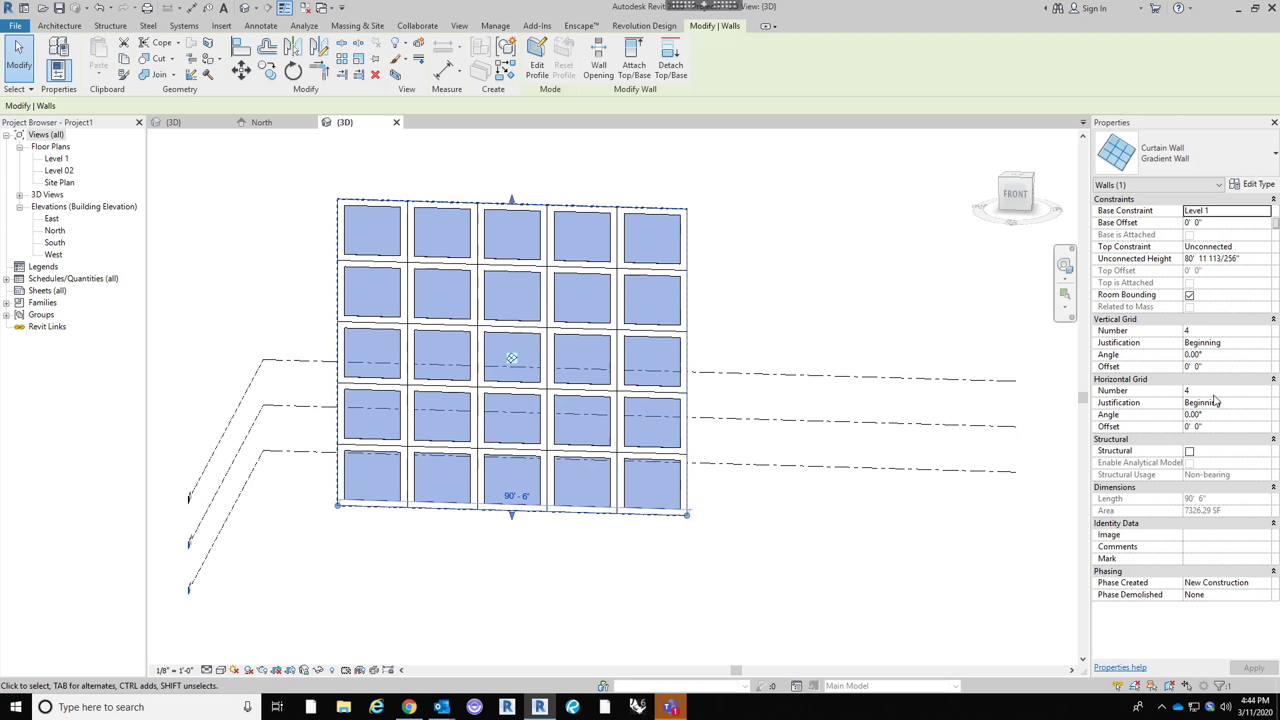
# Set the curtain wall's vertical and horizontal grid numbers to 10 each and deselect the wall.
pyautogui.click(1214, 331)
pyautogui.write('10')
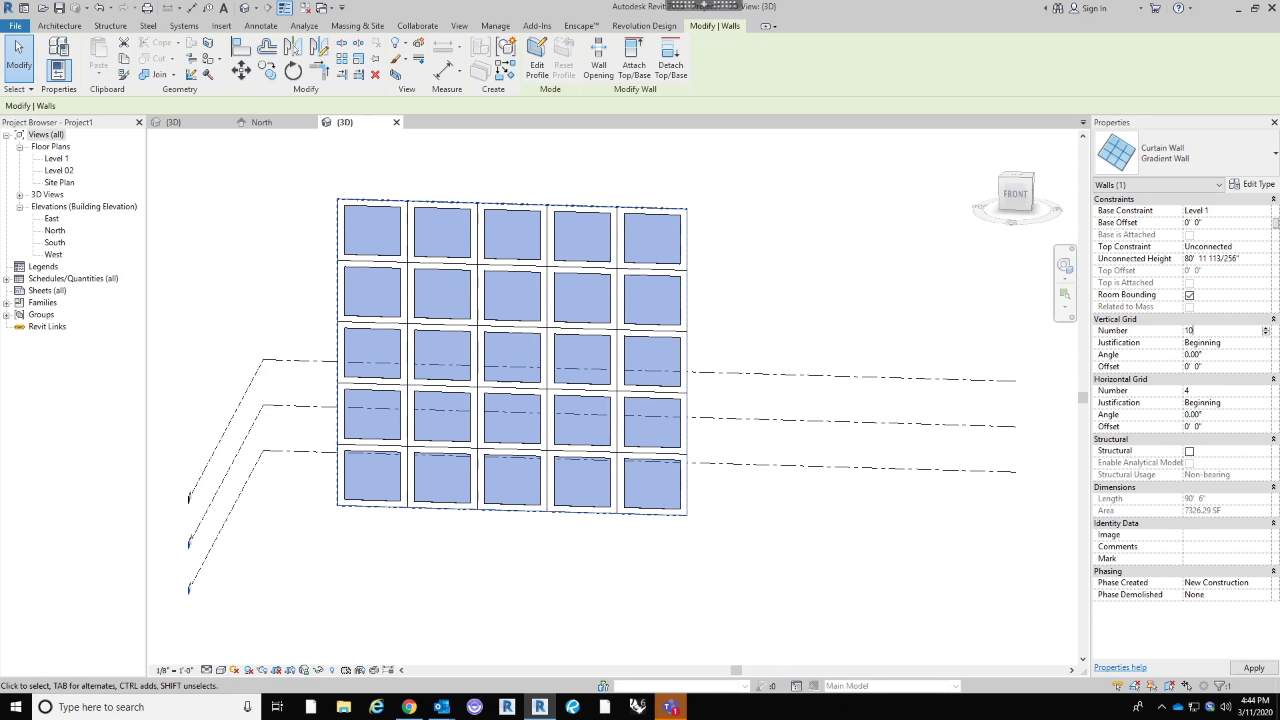
pyautogui.click(1212, 393)
pyautogui.write('10')
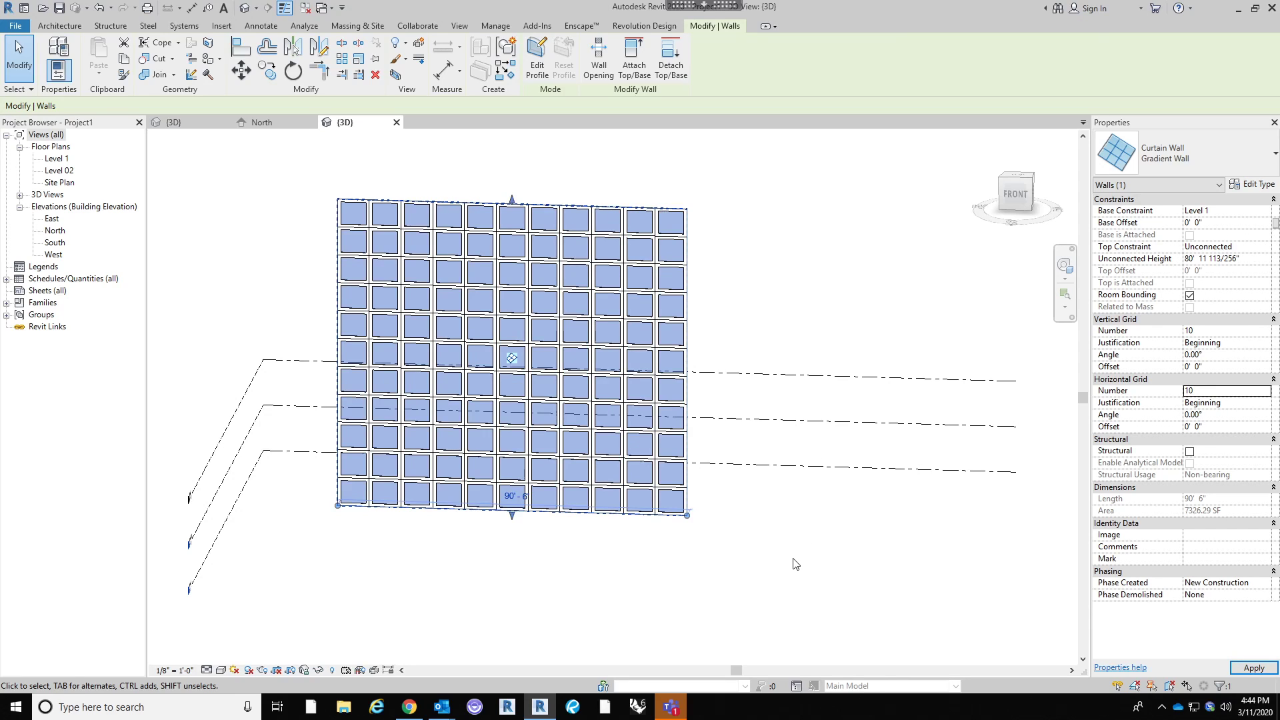
pyautogui.click(791, 560)
pyautogui.scroll(-2, 770, 471)
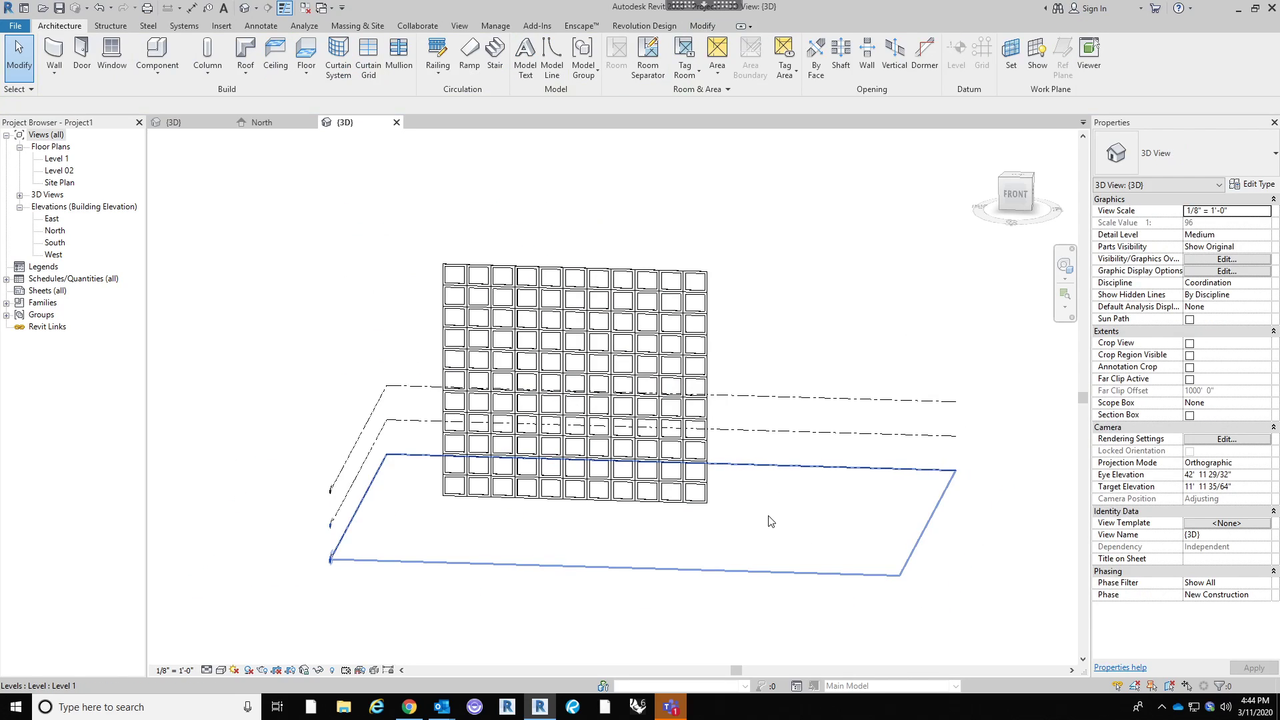
# Examine the curtain wall's panel grid from different angles in the 3D view.
pyautogui.click(709, 328)
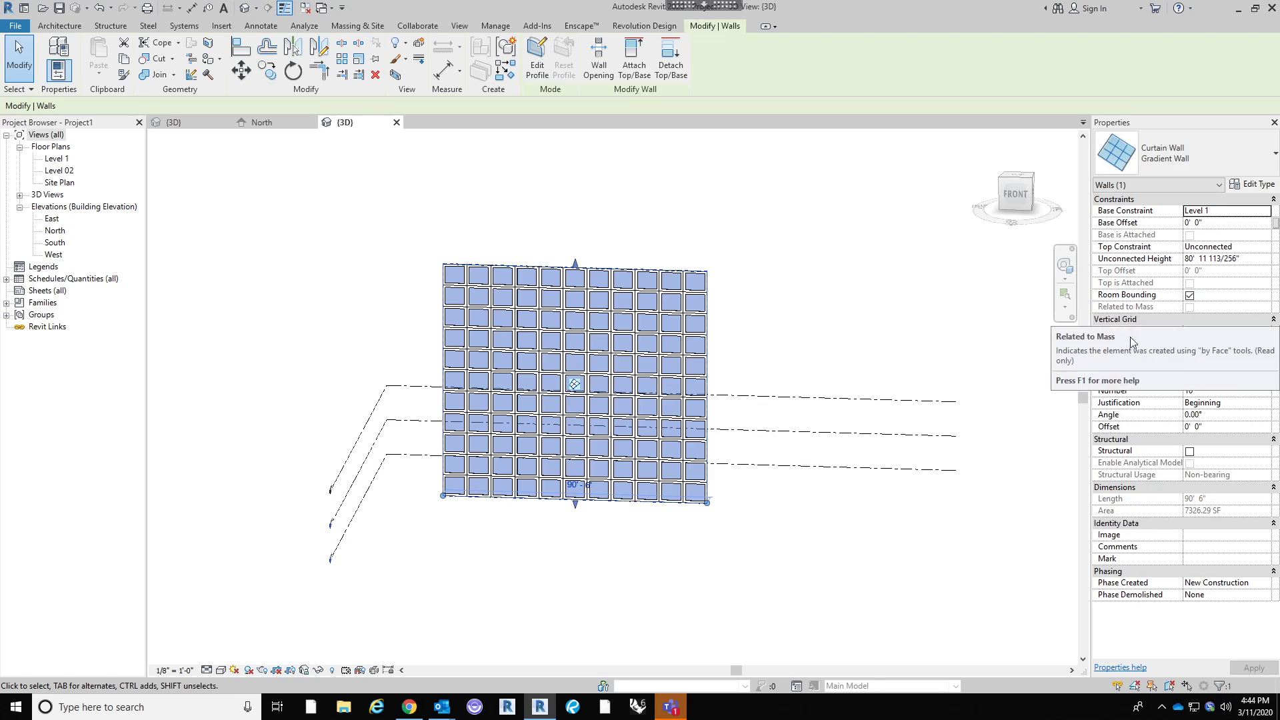
pyautogui.click(864, 285)
pyautogui.scroll(-1, 869, 274)
pyautogui.keyDown('shift'); pyautogui.moveTo(869, 274); pyautogui.dragTo(795, 357, button='middle'); pyautogui.keyUp('shift')
pyautogui.rightClick(795, 357)
pyautogui.click(674, 226)
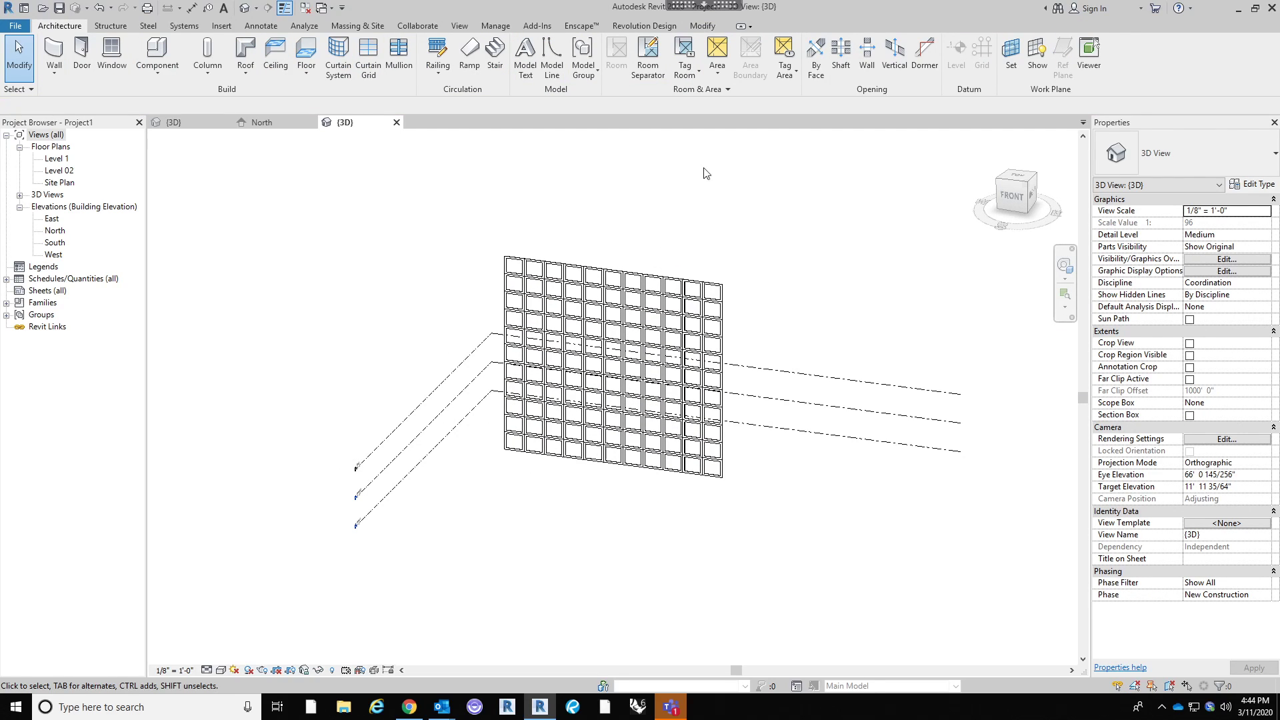
pyautogui.rightClick(739, 219)
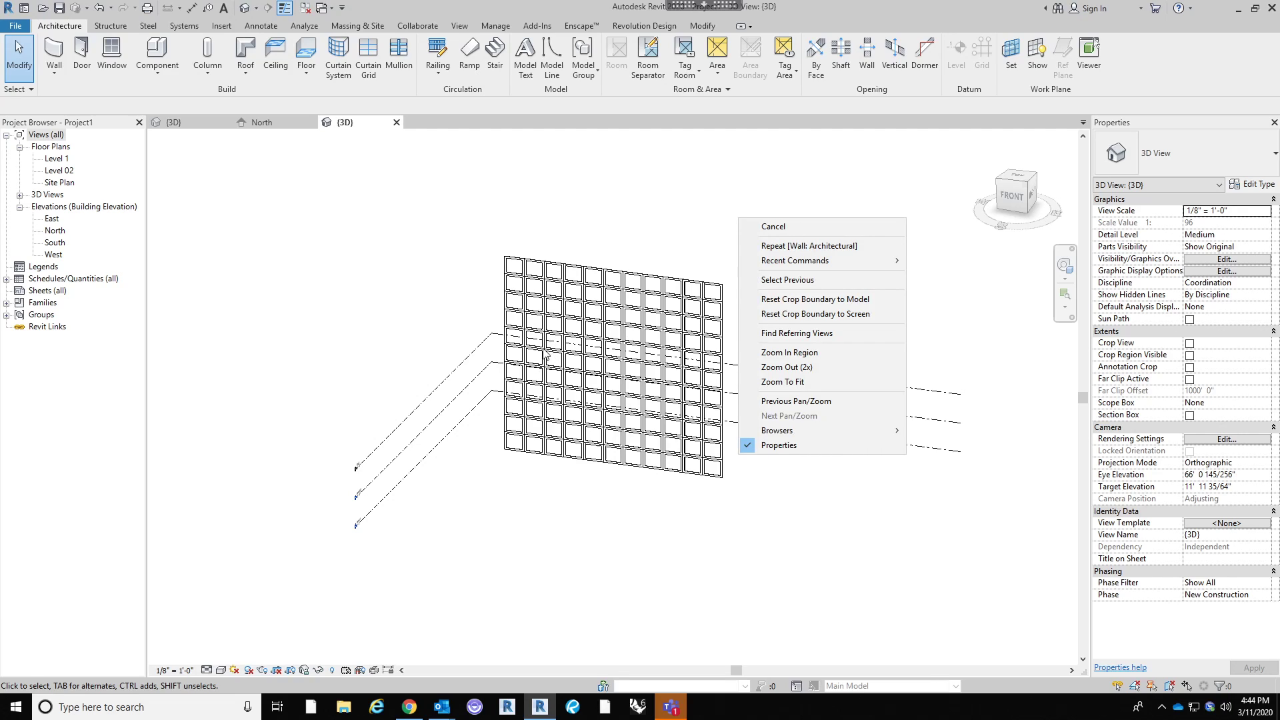
pyautogui.click(597, 229)
pyautogui.moveTo(741, 257); pyautogui.dragTo(734, 265, button='middle')
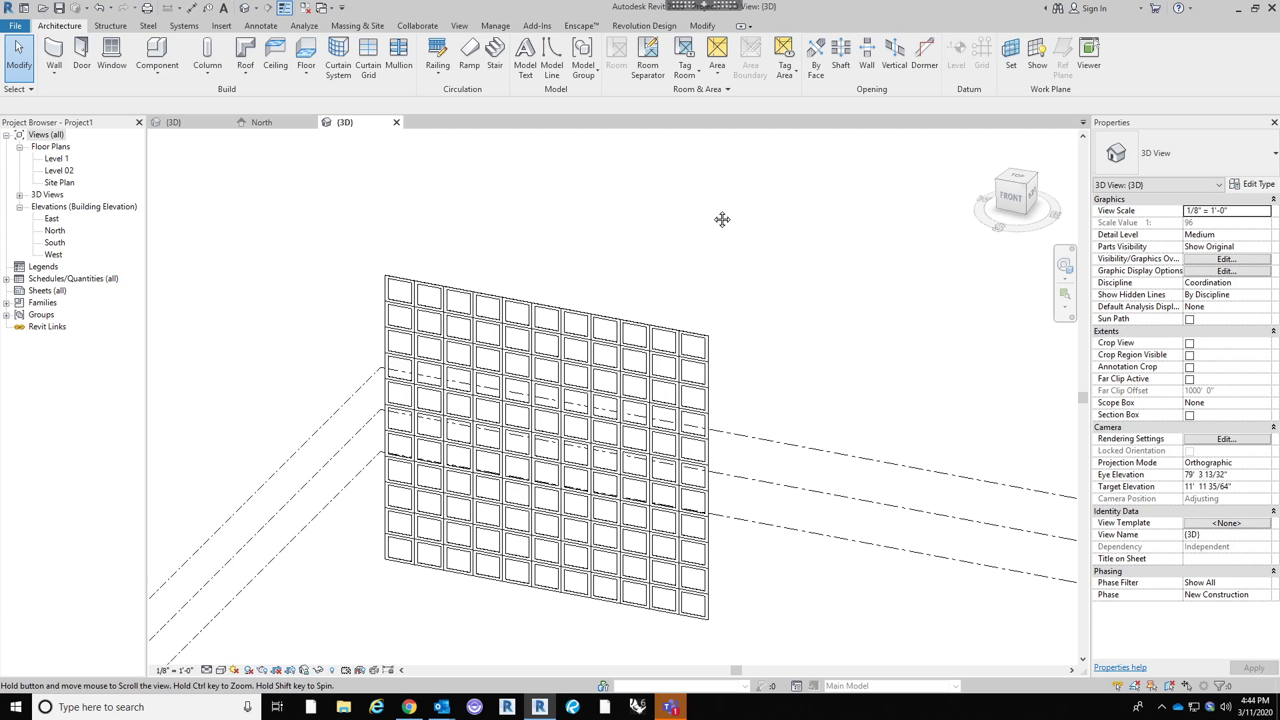
pyautogui.scroll(2, 713, 222)
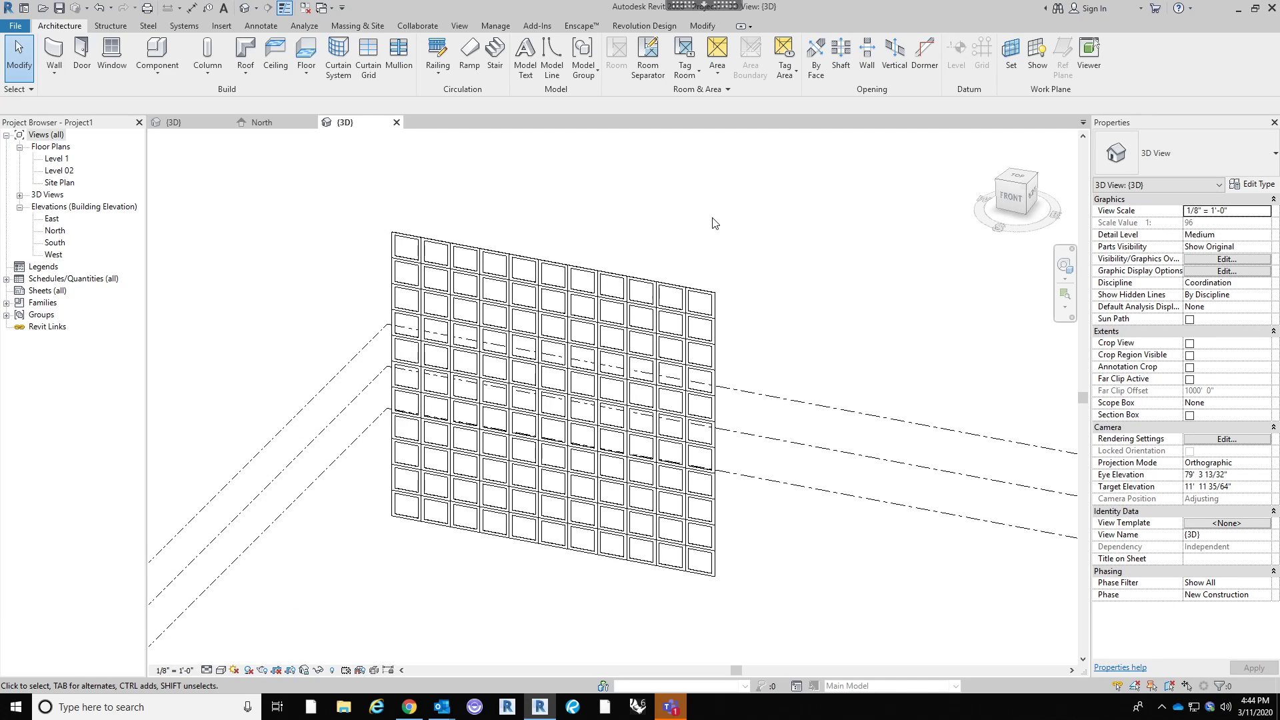
# Launch Rhino inside Revit, open Grasshopper without its getting-started window, and maximize it.
pyautogui.click(539, 28)
pyautogui.click(635, 65)
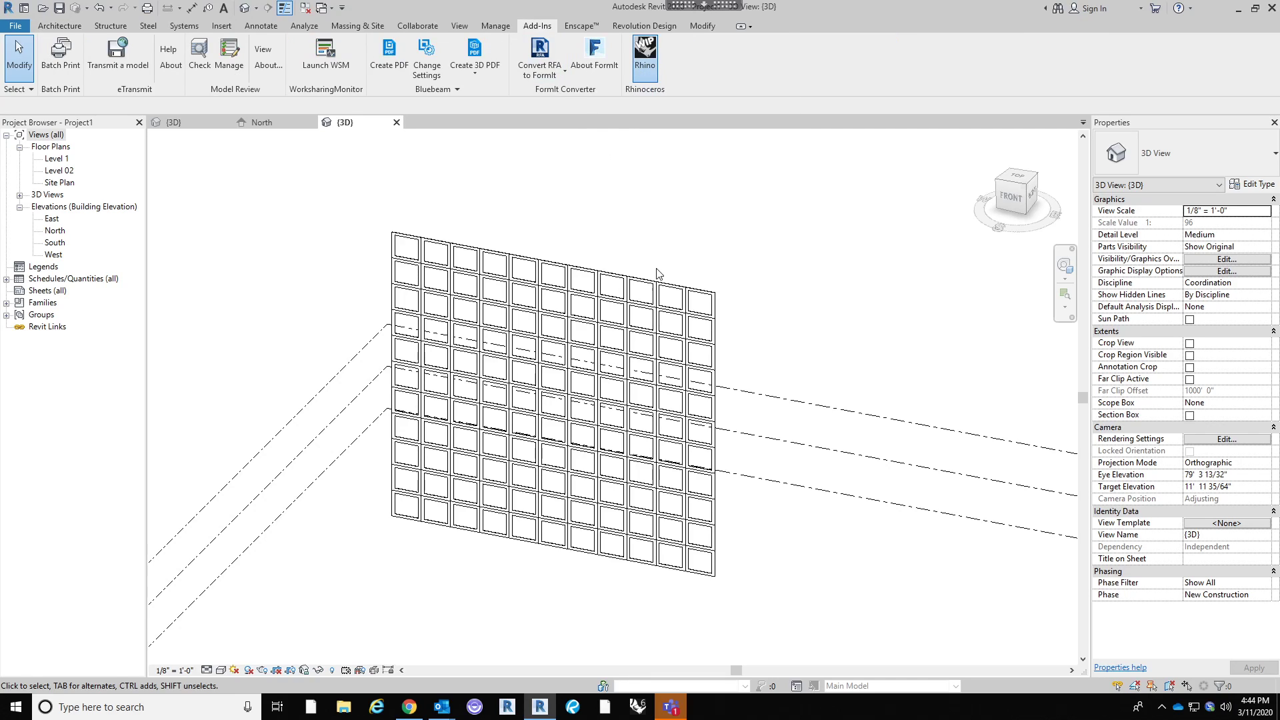
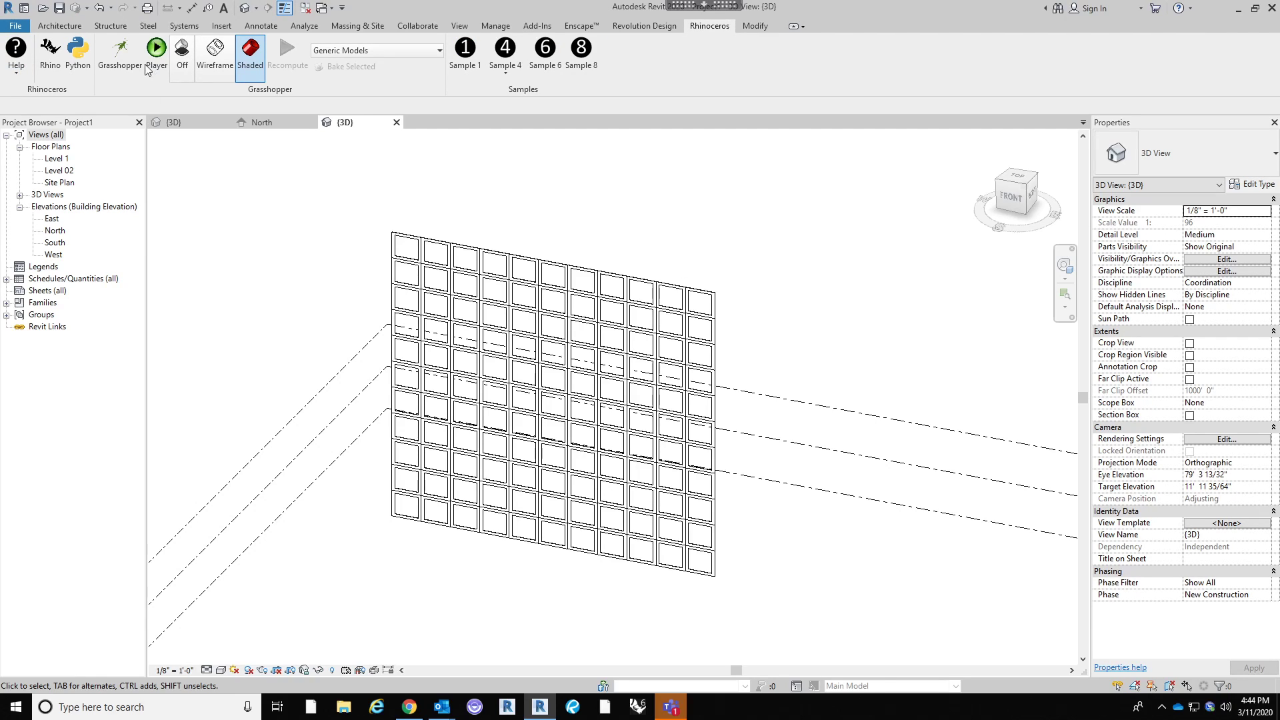
pyautogui.click(120, 53)
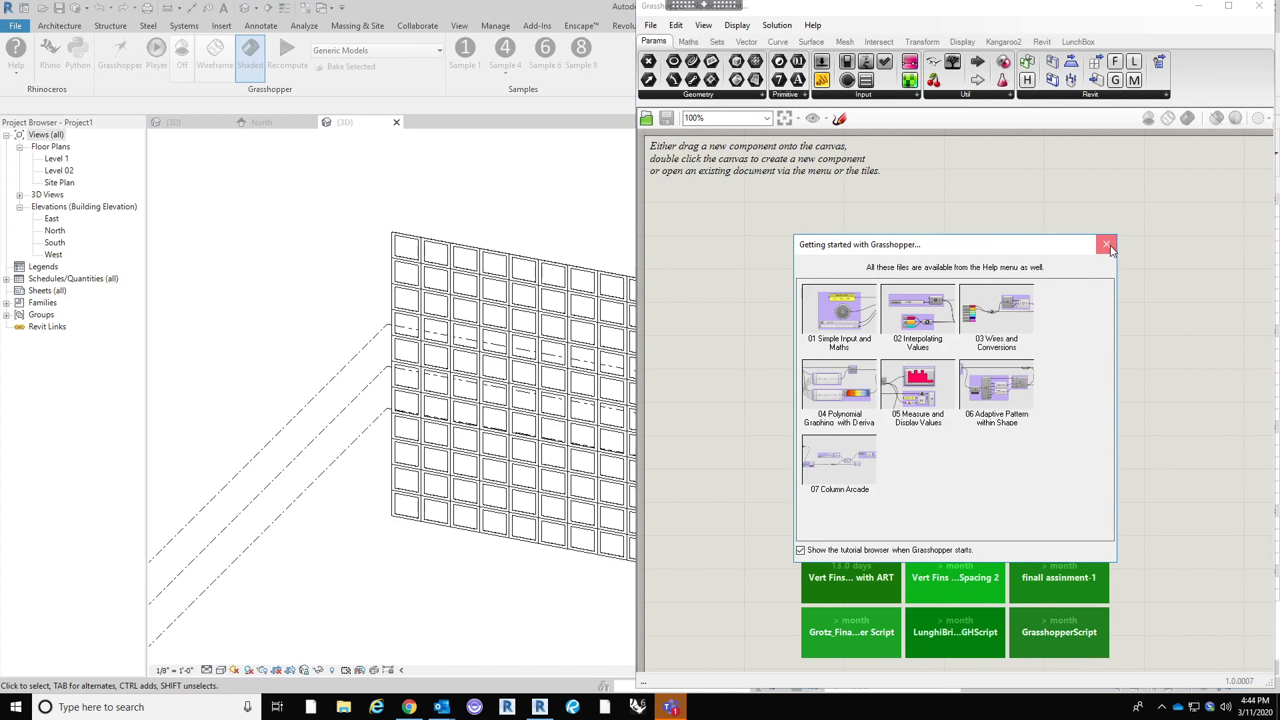
pyautogui.click(1107, 244)
pyautogui.moveTo(883, 8); pyautogui.dragTo(559, 331)
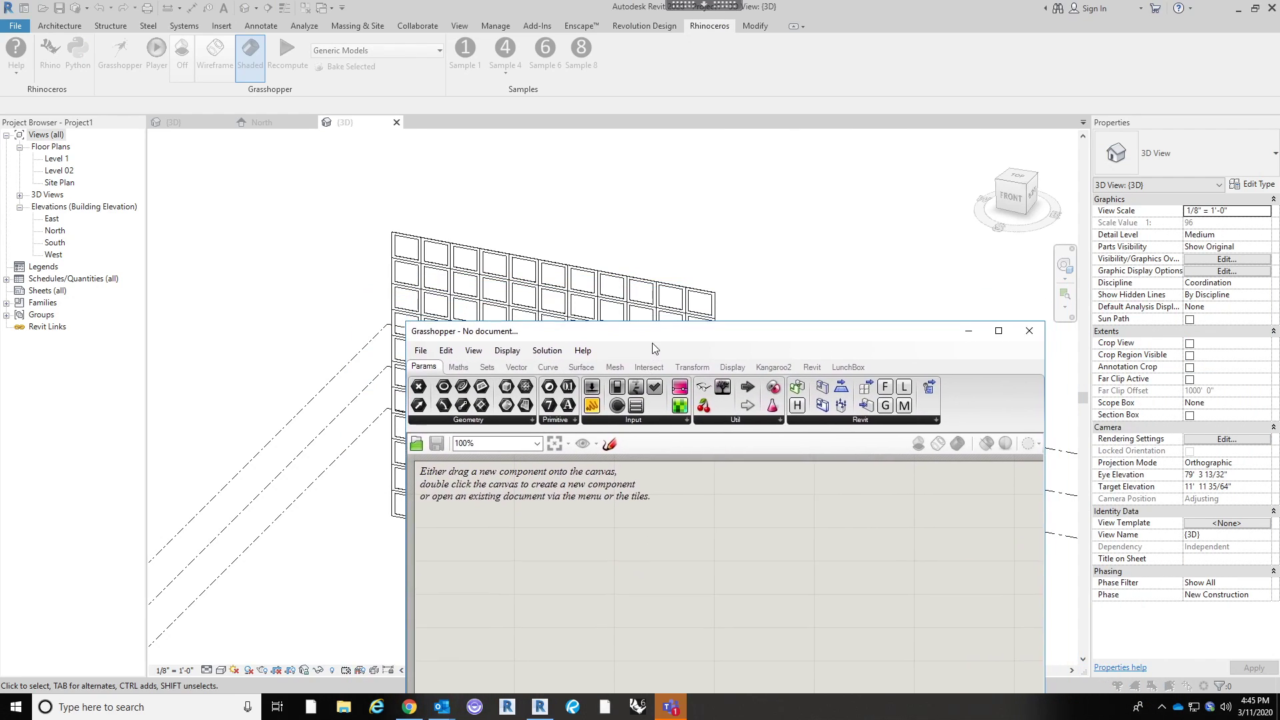
pyautogui.moveTo(652, 331); pyautogui.dragTo(907, 1)
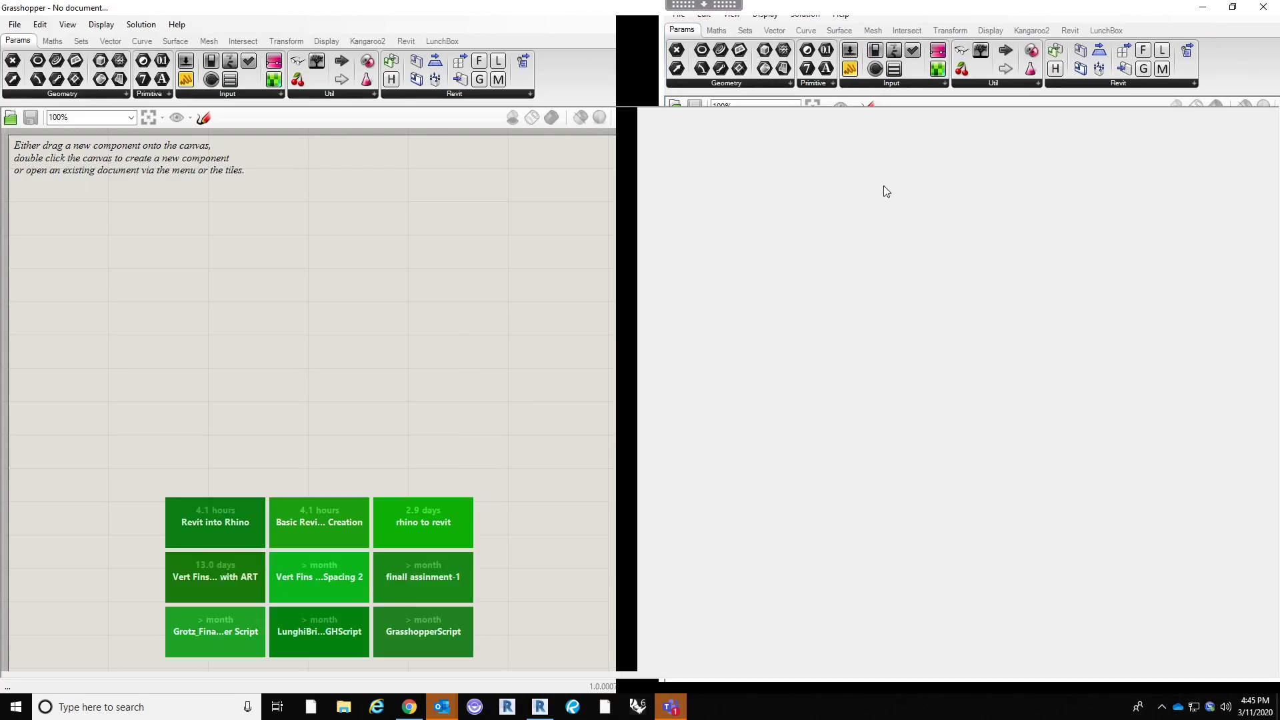
# Add a Model.CategoriesPicker component near the canvas's upper corner.
pyautogui.scroll(-1, 771, 241)
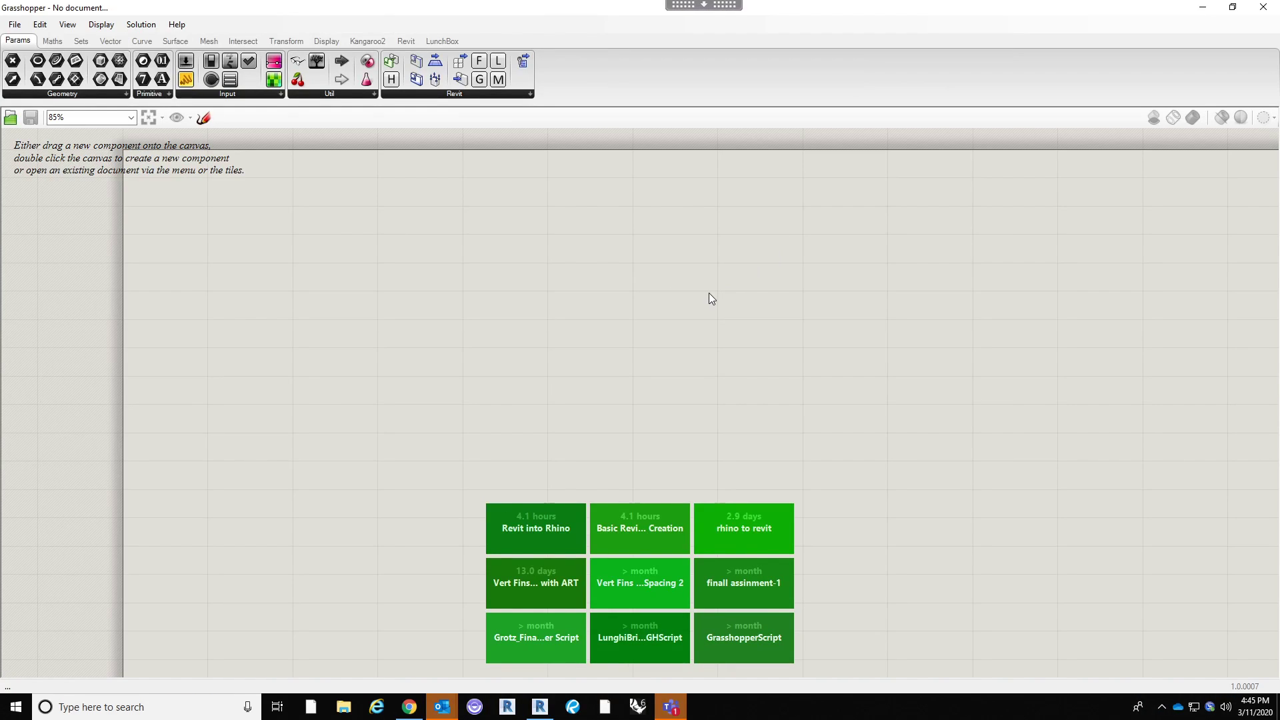
pyautogui.scroll(2, 224, 240)
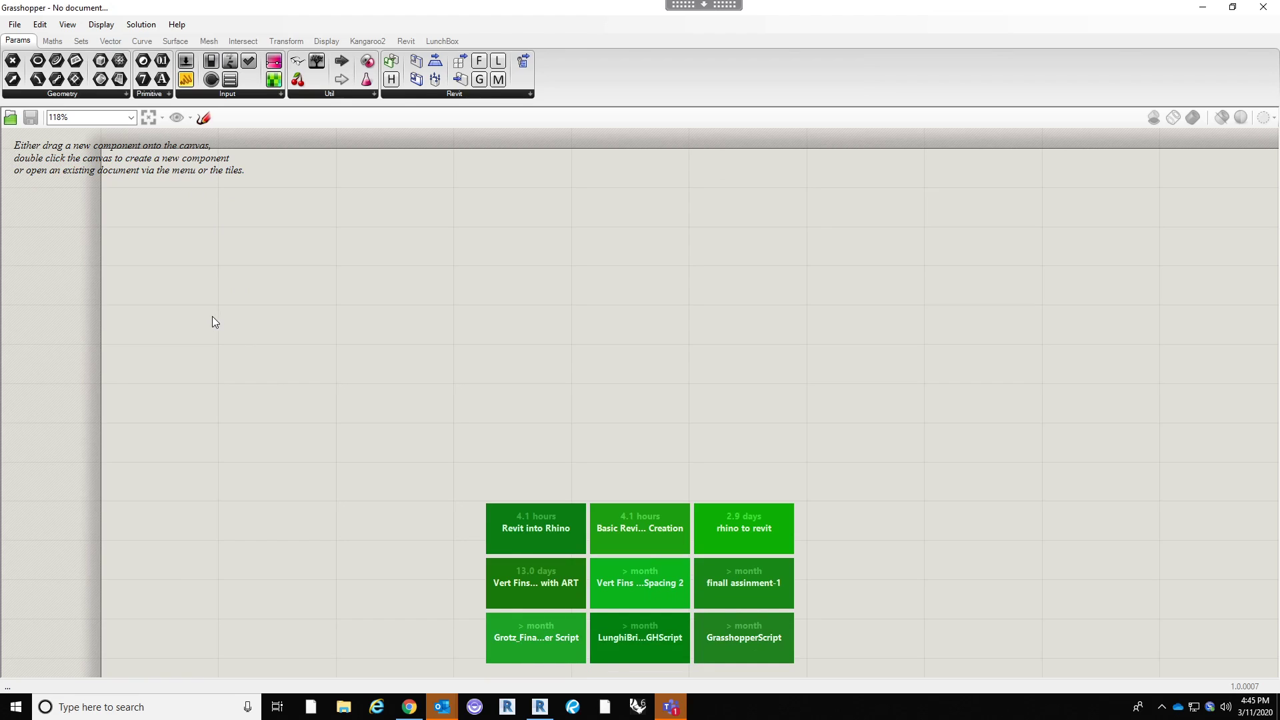
pyautogui.doubleClick(224, 266)
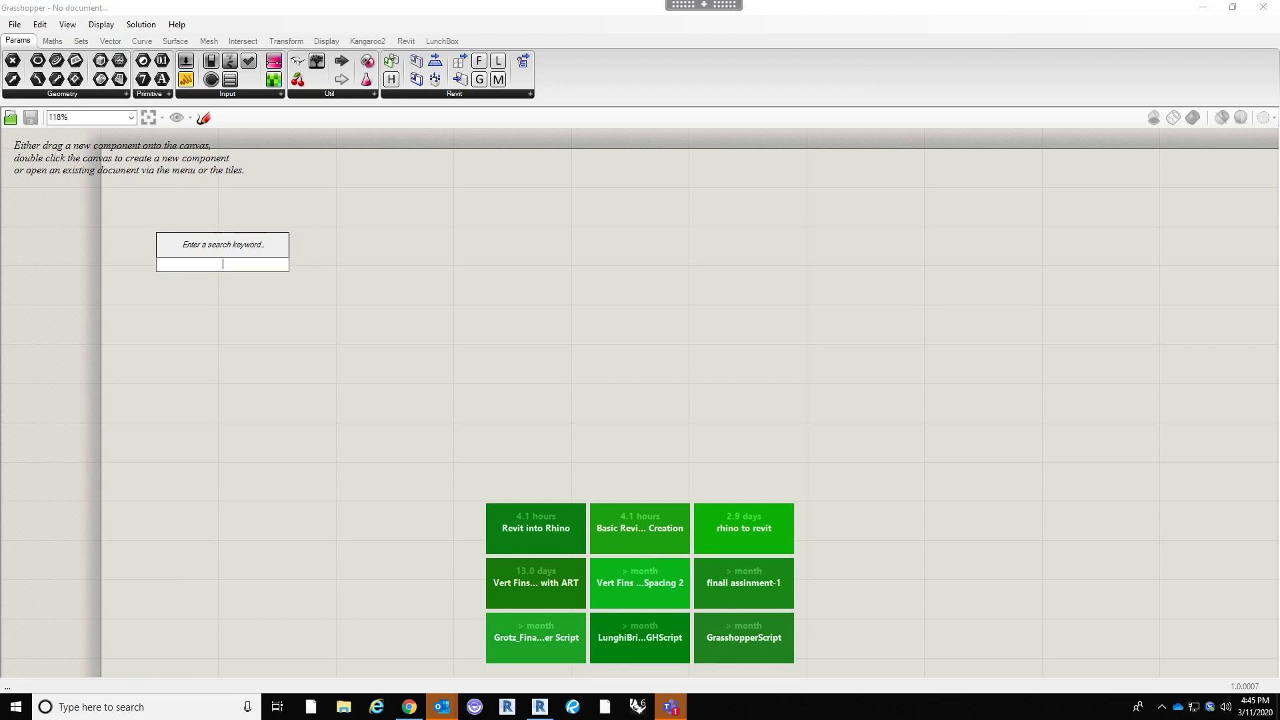
pyautogui.write('model')
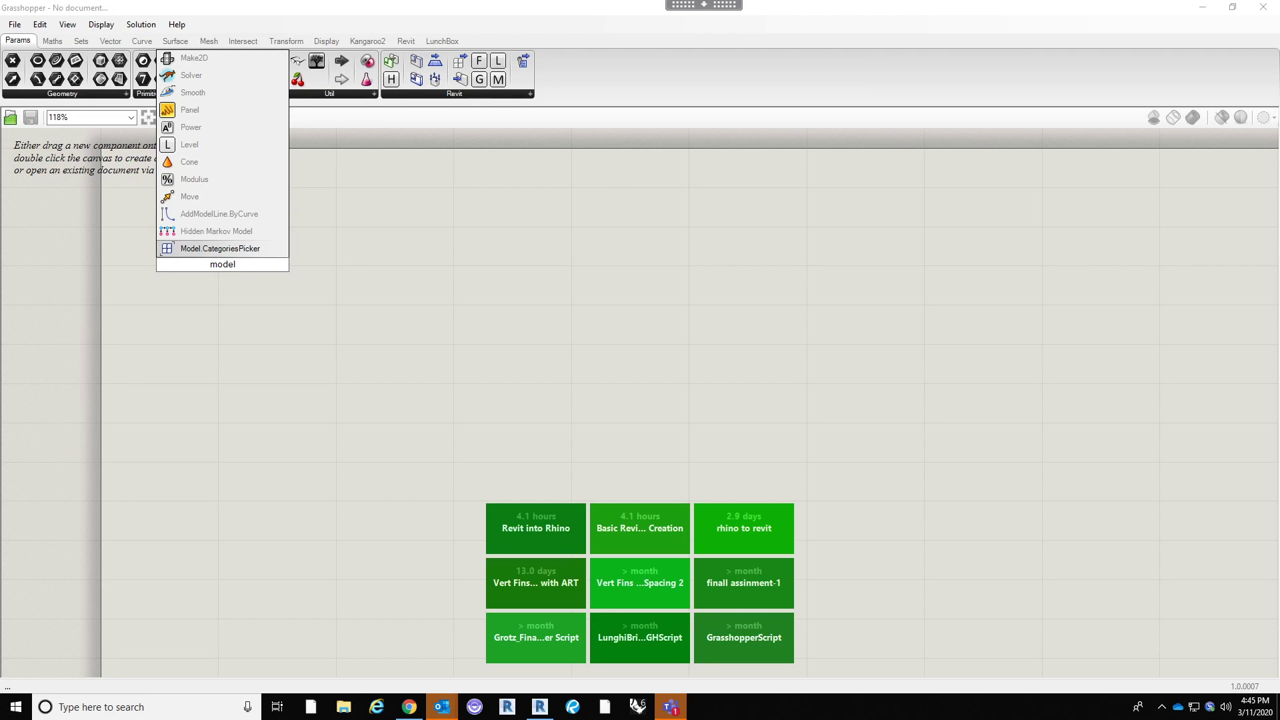
pyautogui.click(212, 250)
pyautogui.scroll(4, 208, 227)
pyautogui.moveTo(248, 304); pyautogui.dragTo(208, 226)
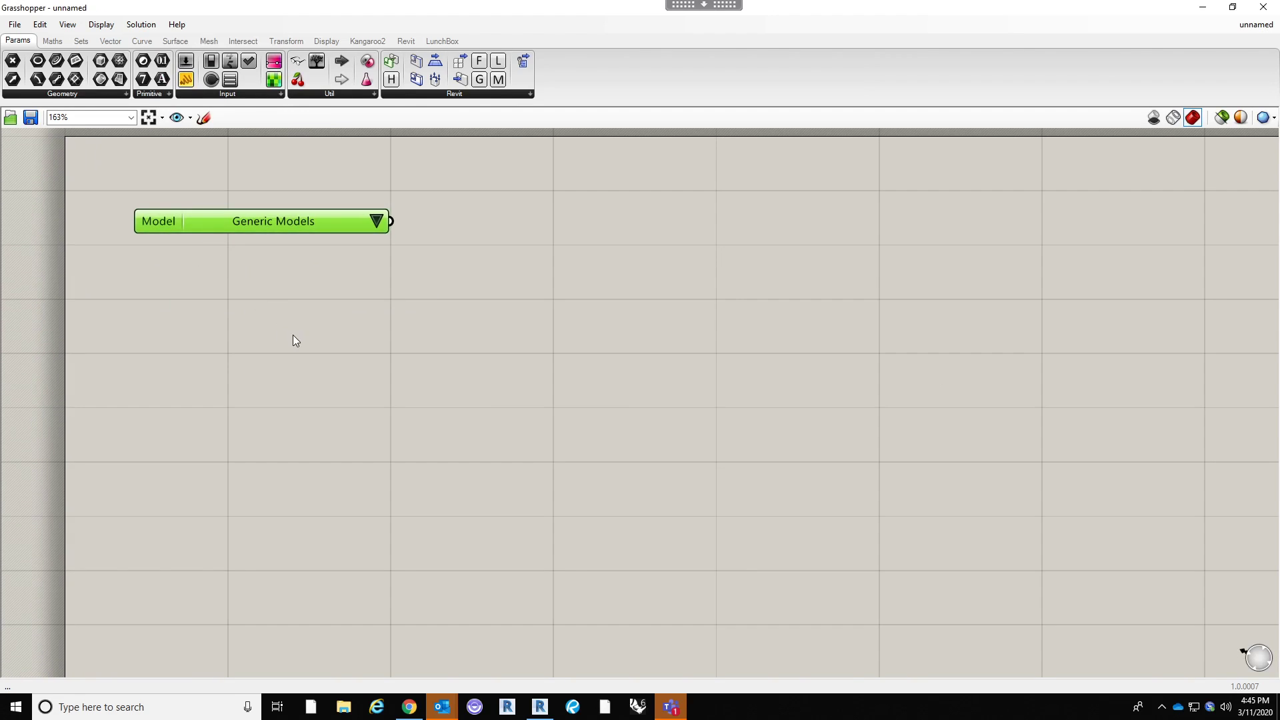
# Set the model category picker to Curtain Panels.
pyautogui.scroll(-3, 294, 335)
pyautogui.scroll(1, 296, 226)
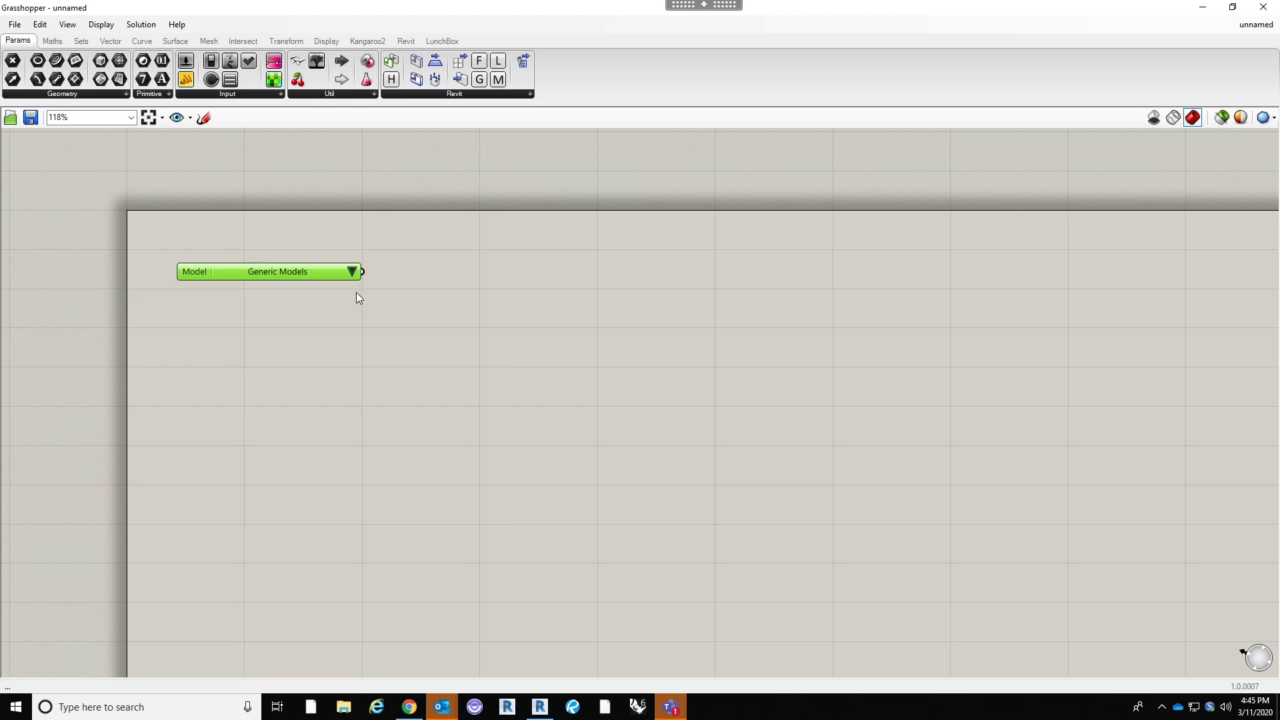
pyautogui.click(351, 272)
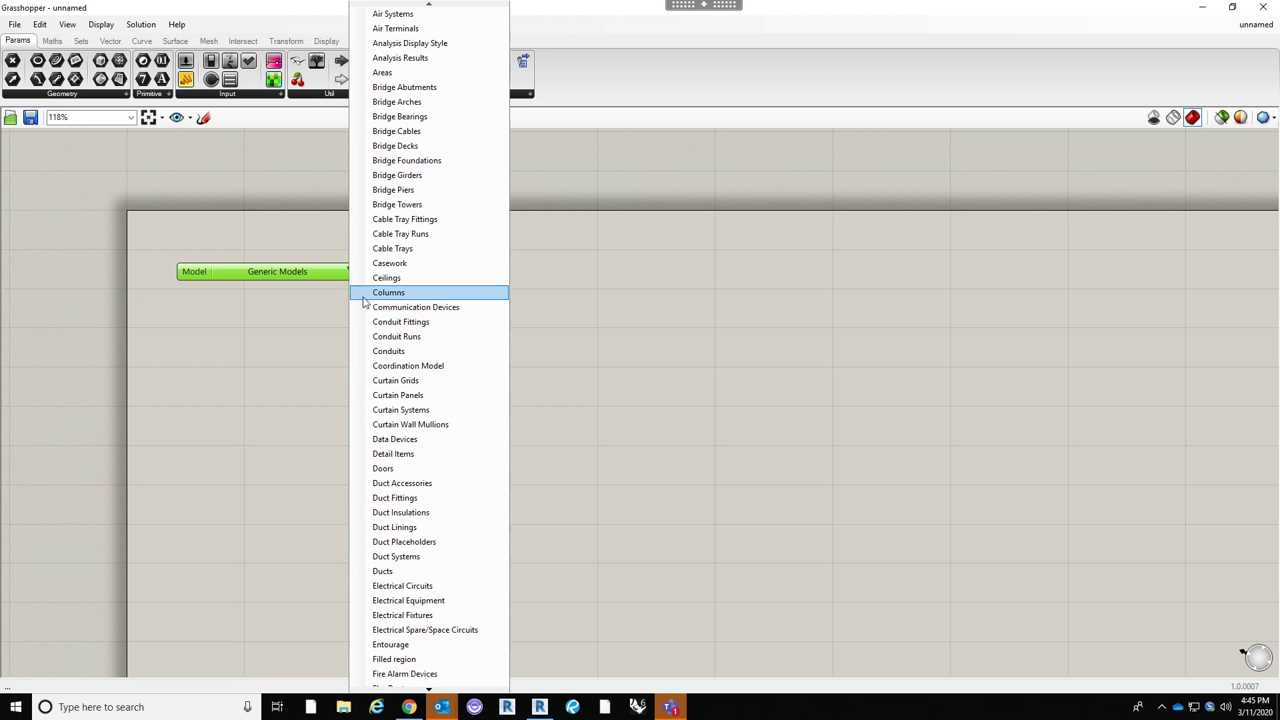
pyautogui.click(420, 398)
# Search for an element type component, using the keyword "elementty", to place beside the category picker.
pyautogui.doubleClick(442, 393)
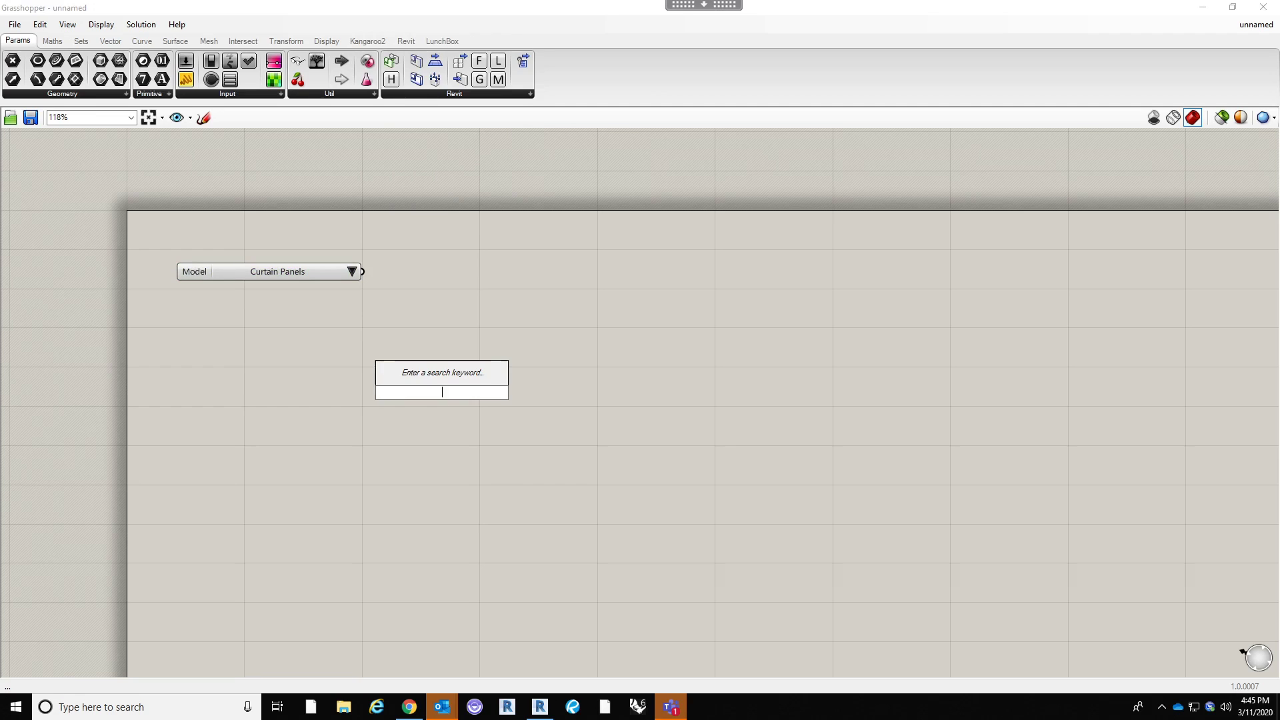
pyautogui.write('element')
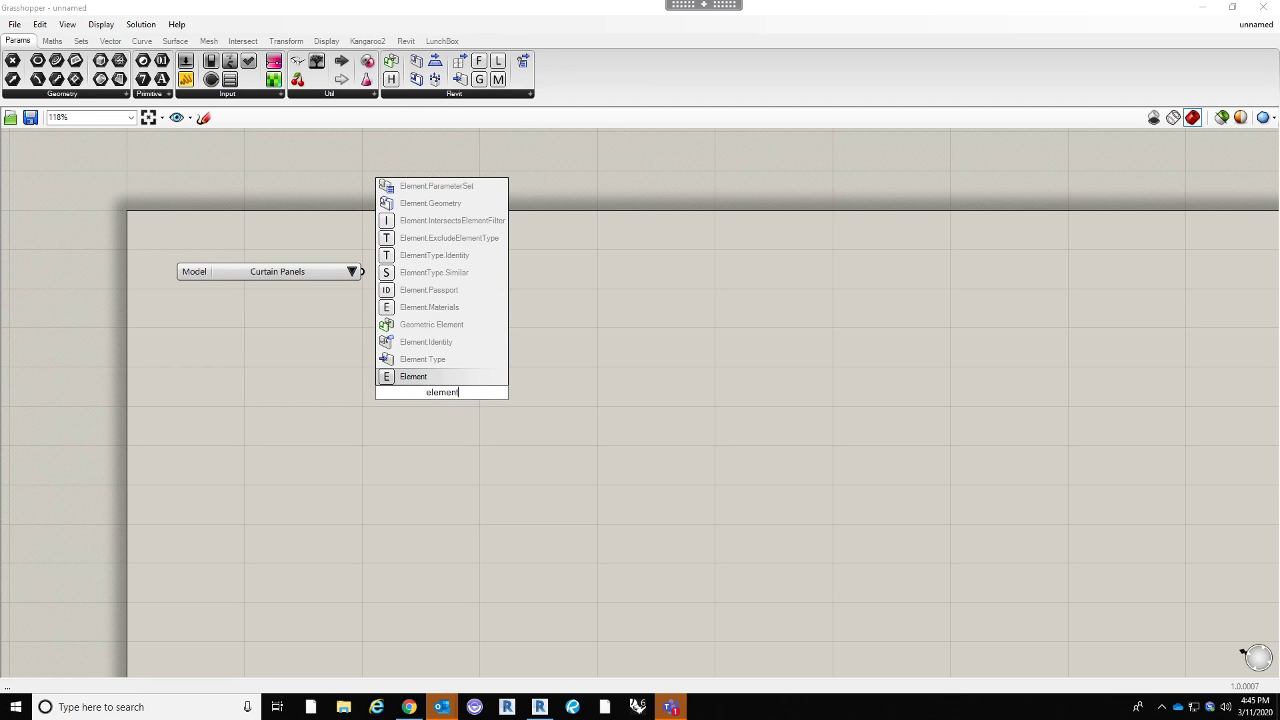
pyautogui.write('y')
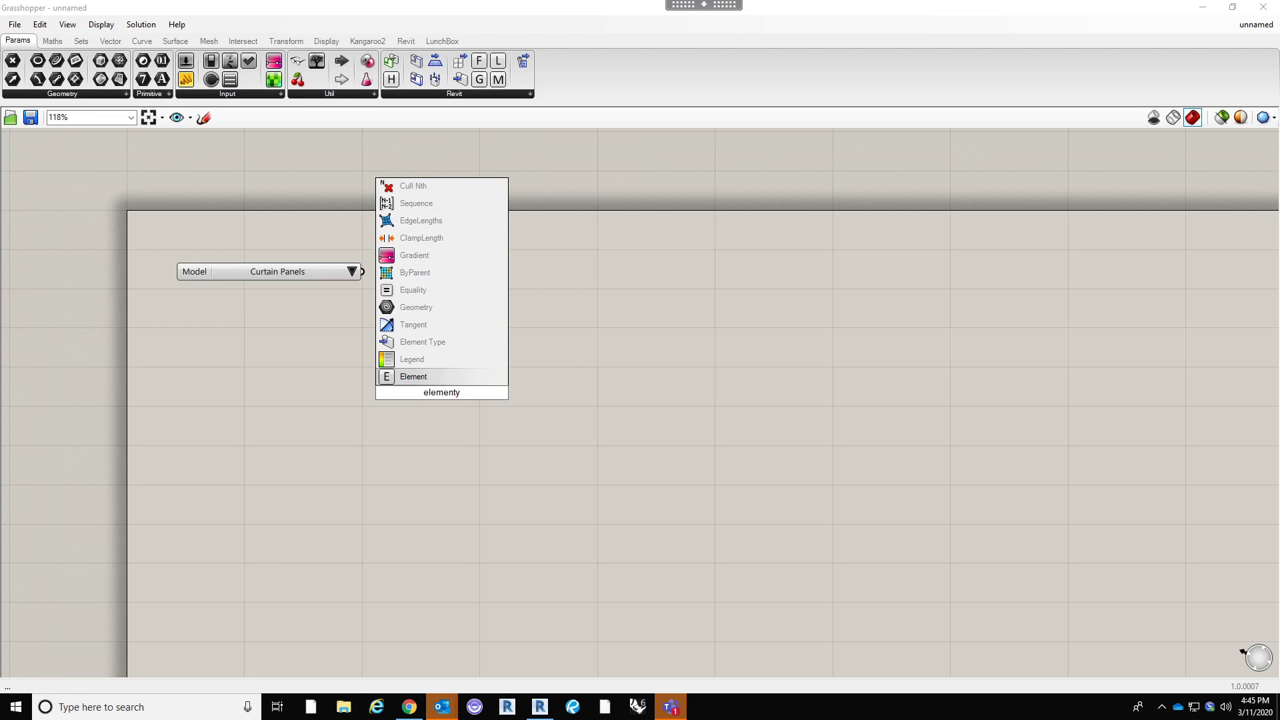
pyautogui.press('BackSpace')
pyautogui.write('ty')
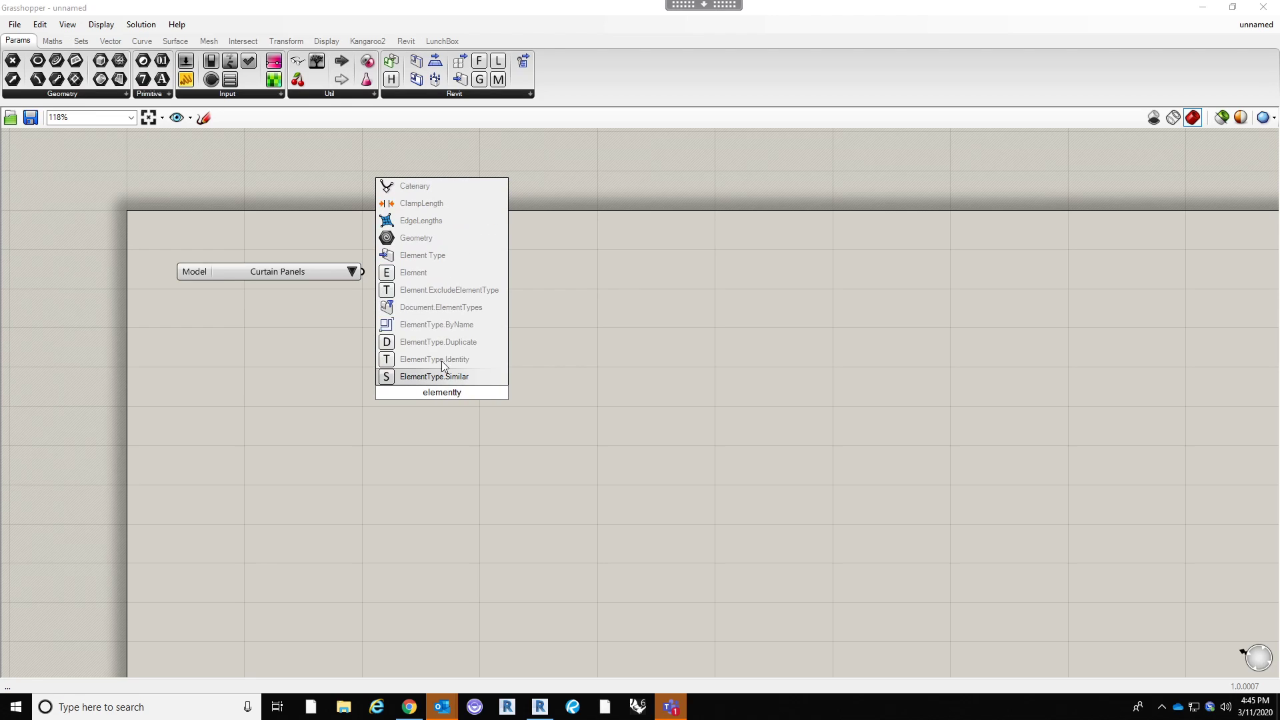
# Add an ElementType.ByName picker, feed it the Curtain Panels category, and choose Gradient Panel : Gradient Panel.
pyautogui.click(456, 325)
pyautogui.moveTo(450, 398); pyautogui.dragTo(482, 309)
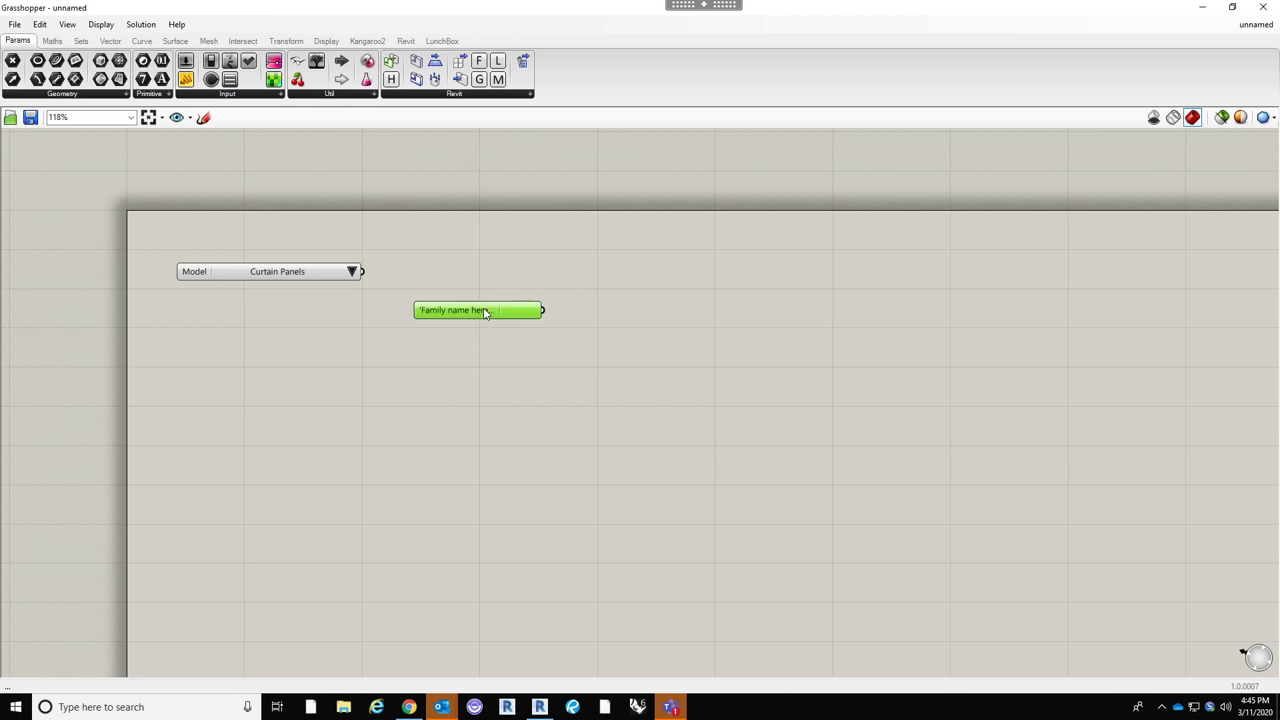
pyautogui.moveTo(392, 287); pyautogui.dragTo(410, 302)
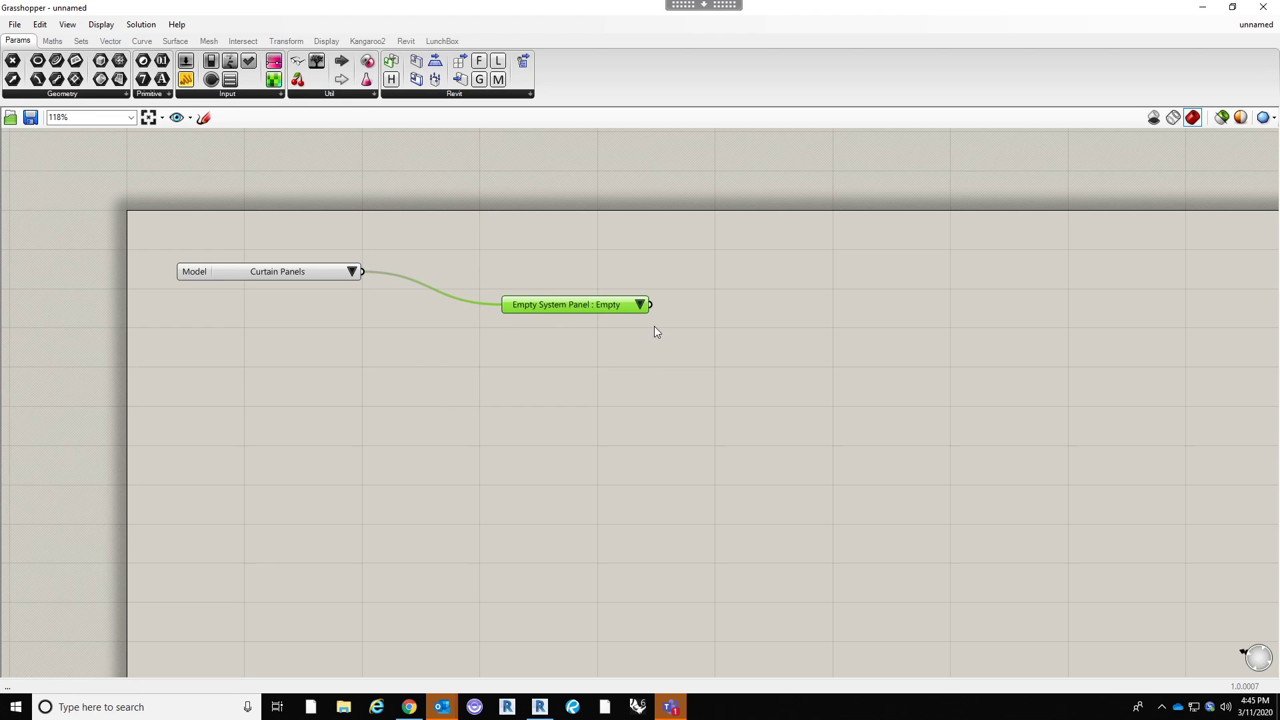
pyautogui.click(642, 307)
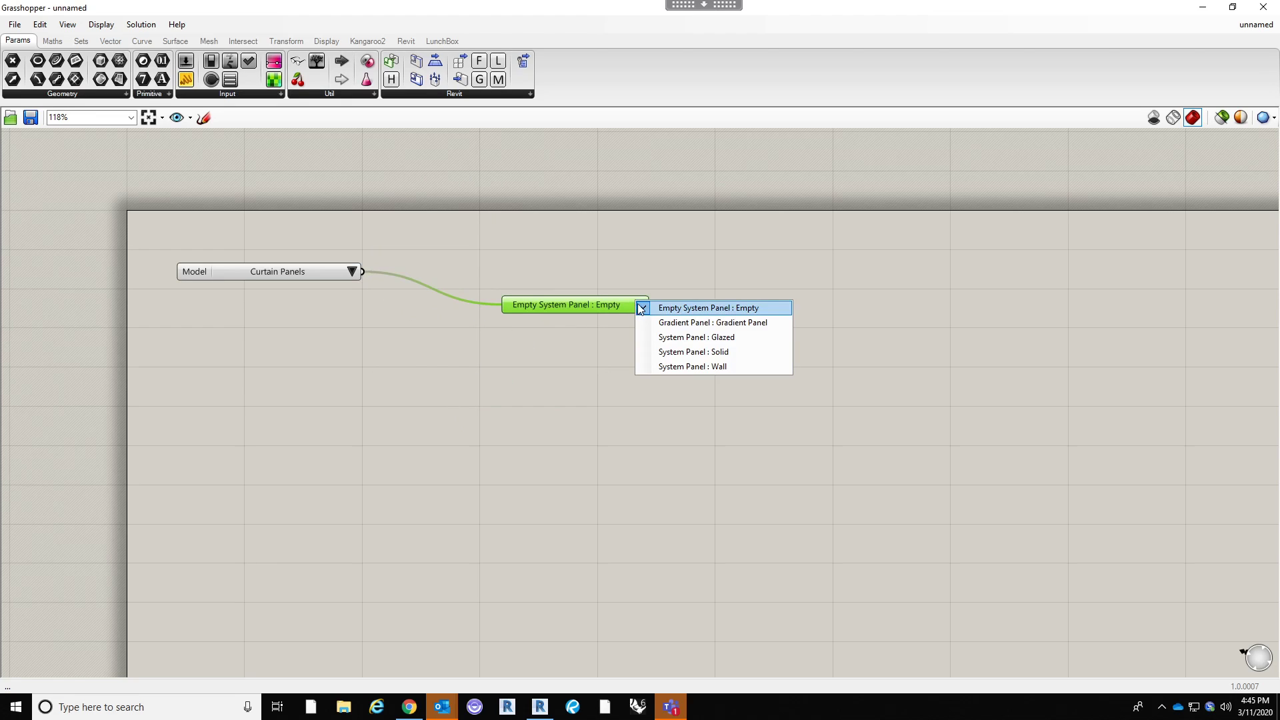
pyautogui.click(699, 328)
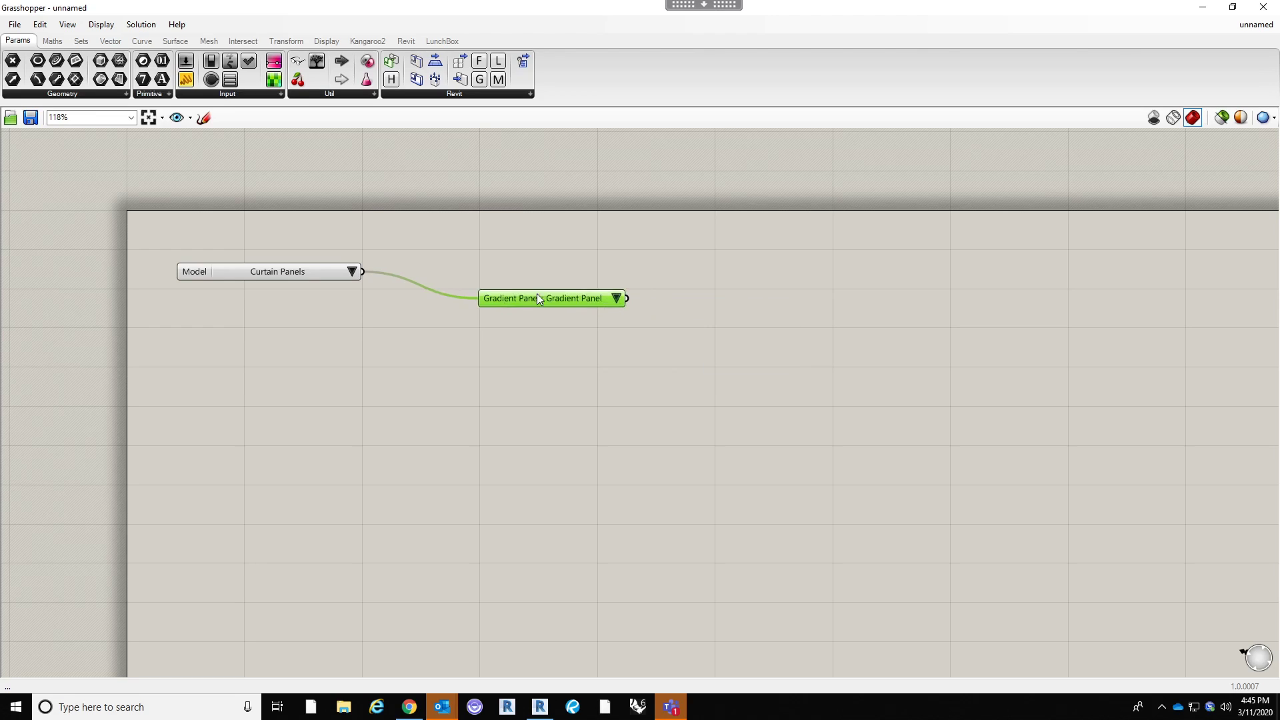
pyautogui.click(526, 405)
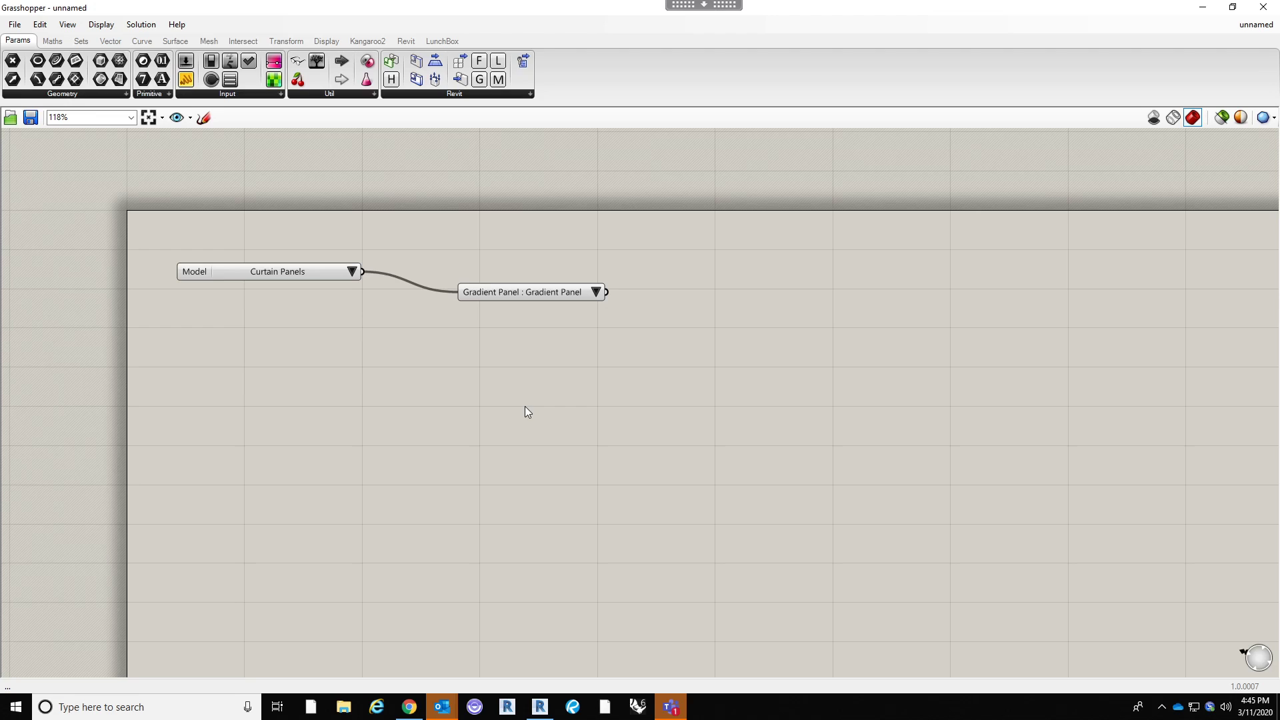
# Add an Element.TypeFilter component beside the type picker and connect the Gradient Panel type to its Types input.
pyautogui.doubleClick(526, 411)
pyautogui.write('element')
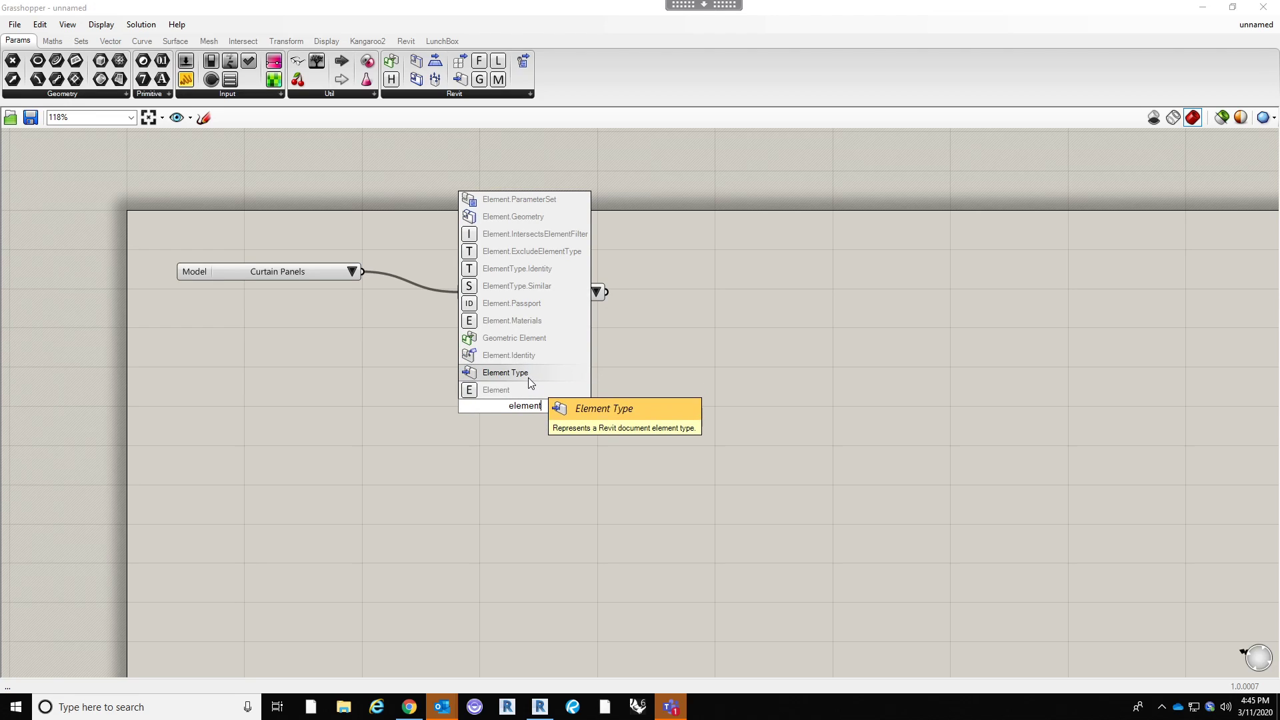
pyautogui.write(' type')
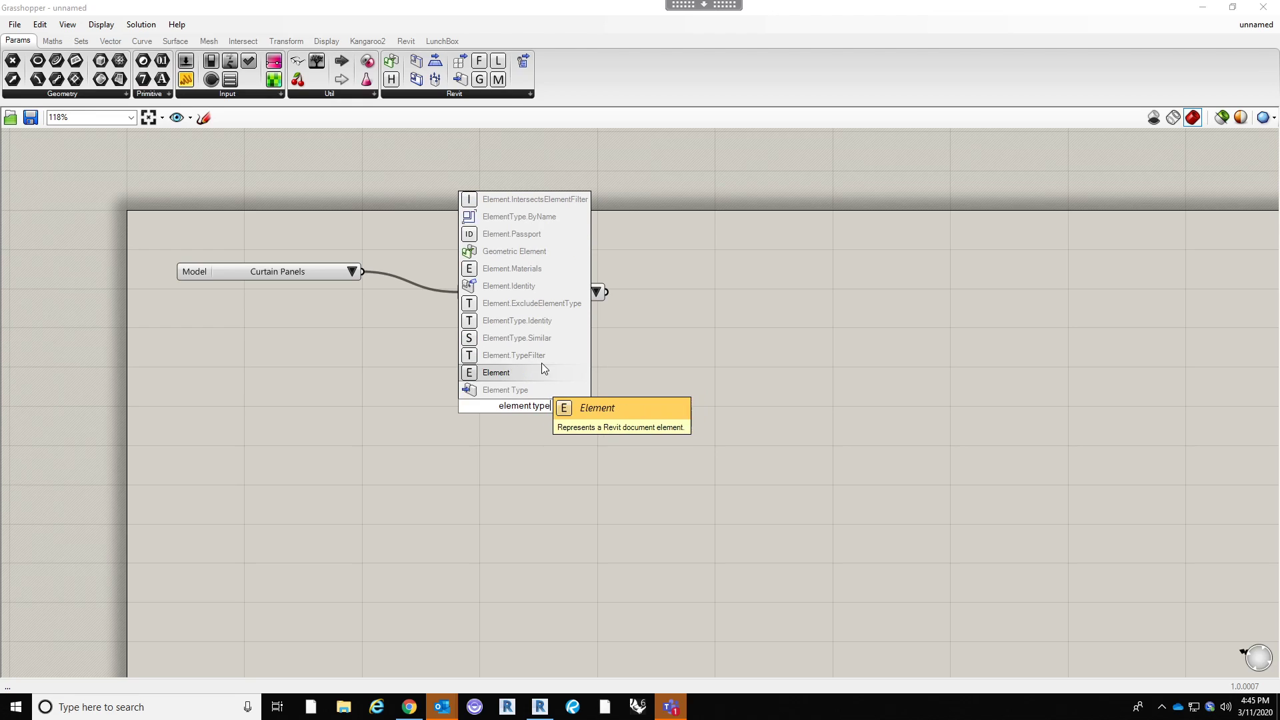
pyautogui.click(540, 361)
pyautogui.moveTo(517, 419); pyautogui.dragTo(779, 379)
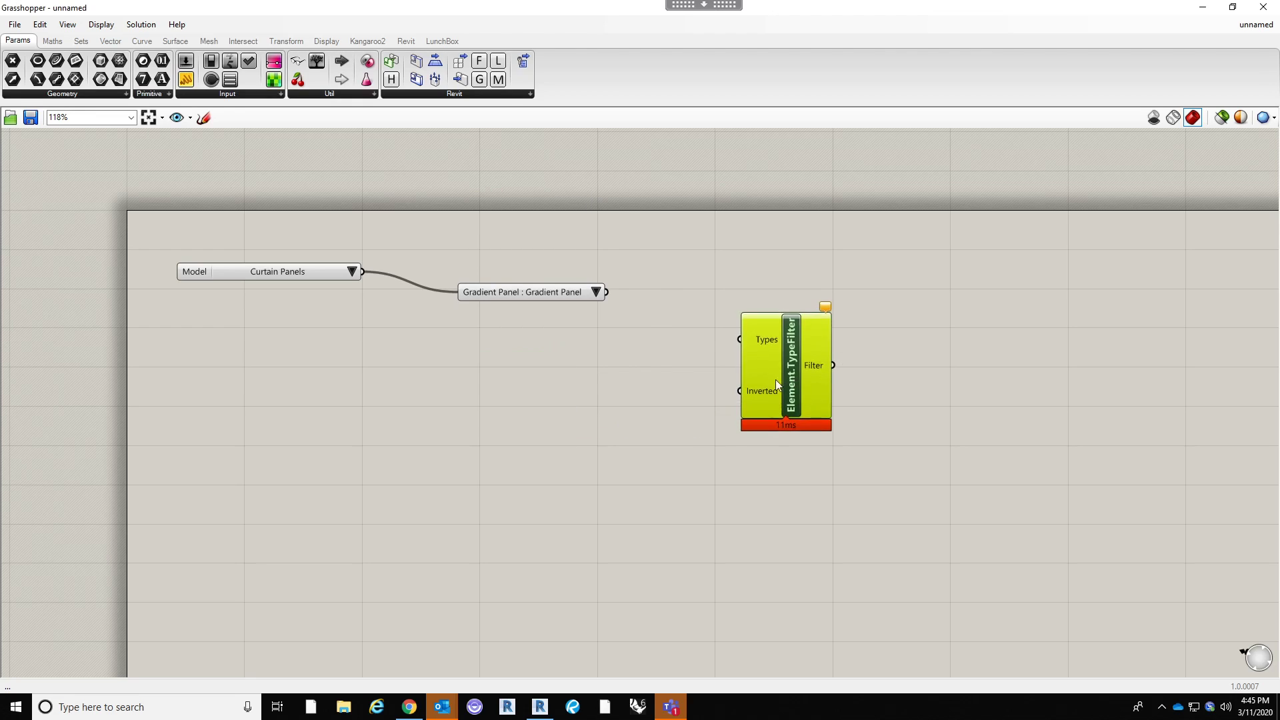
pyautogui.moveTo(609, 291); pyautogui.dragTo(707, 338)
pyautogui.click(865, 349)
pyautogui.click(739, 338)
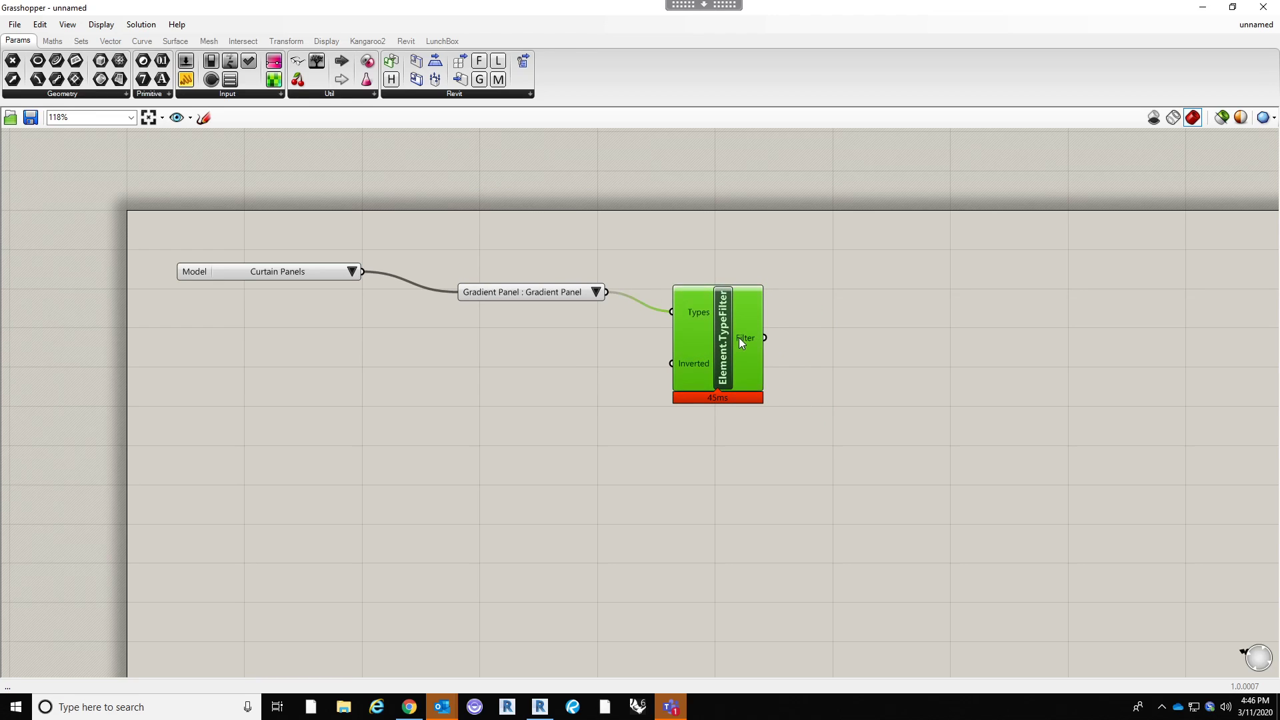
pyautogui.moveTo(652, 346); pyautogui.dragTo(445, 384, button='right')
pyautogui.scroll(-1, 707, 362)
pyautogui.scroll(1, 708, 362)
pyautogui.moveTo(445, 388); pyautogui.dragTo(456, 373)
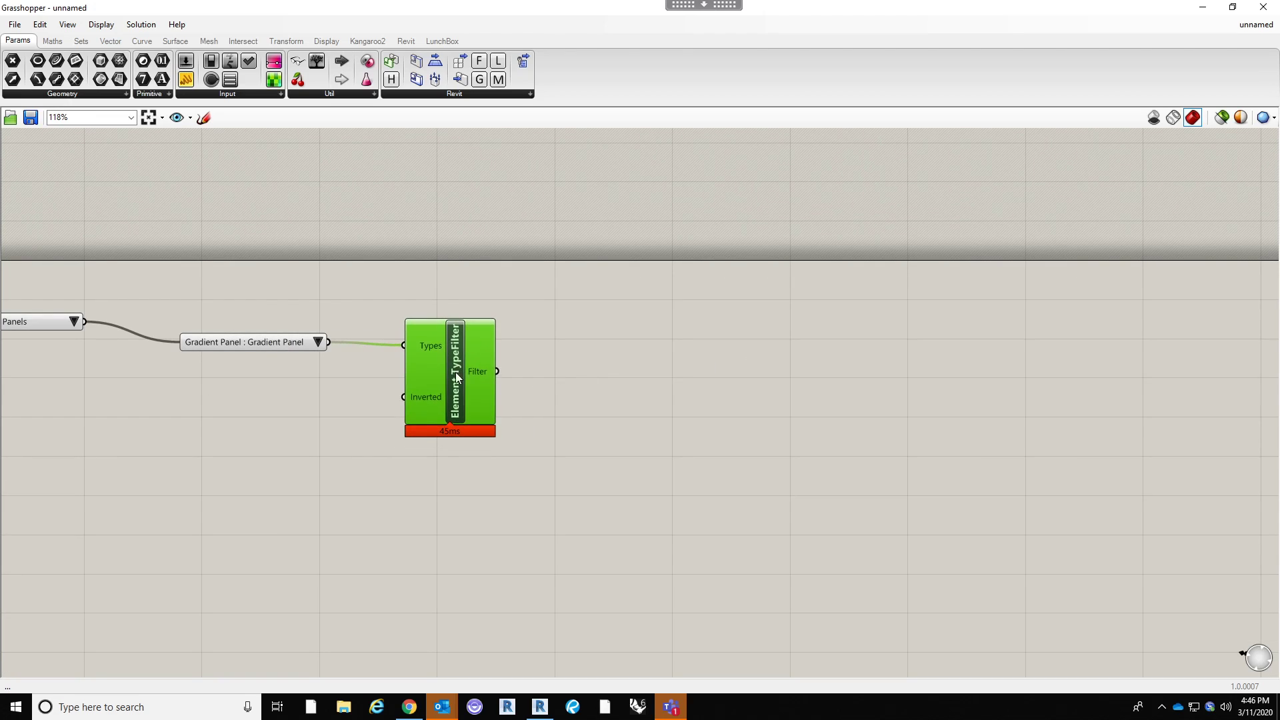
# Add a Document.Elements component, connect the type filter's Filter output to it, and align it beside the filter.
pyautogui.doubleClick(623, 472)
pyautogui.write('docu')
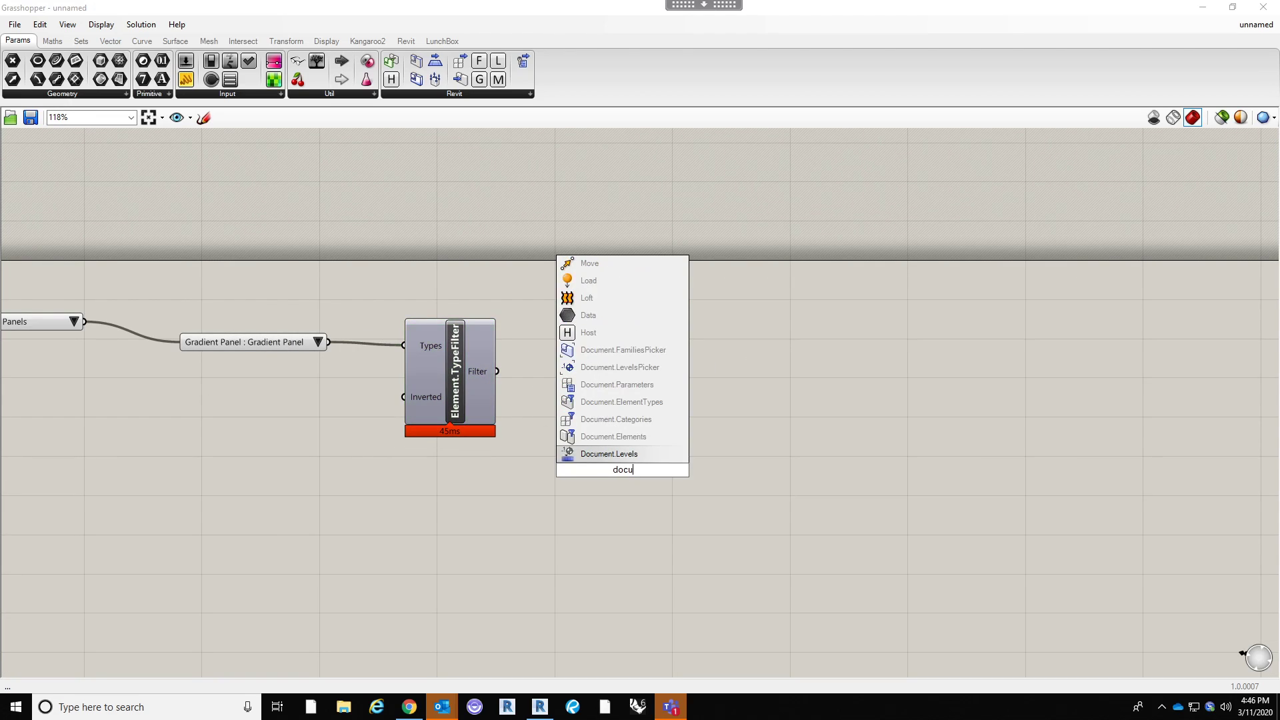
pyautogui.click(626, 434)
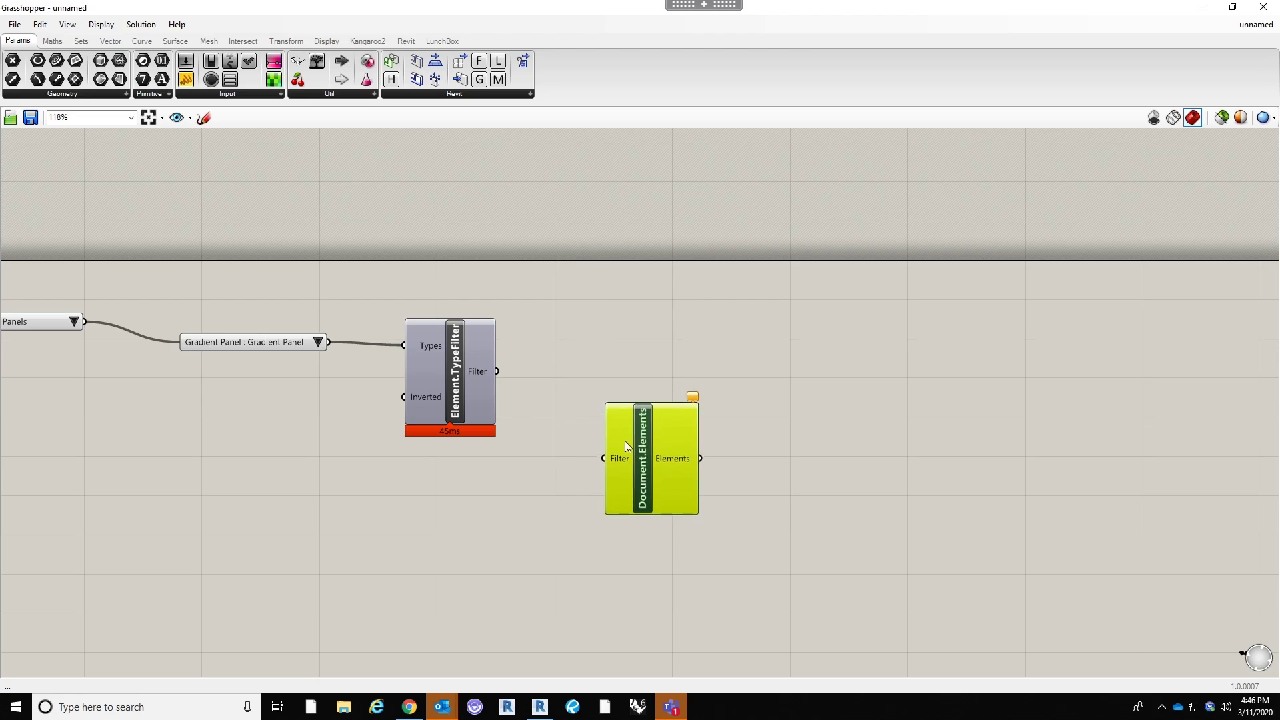
pyautogui.moveTo(497, 371); pyautogui.dragTo(635, 351)
pyautogui.click(779, 473)
pyautogui.moveTo(684, 384)
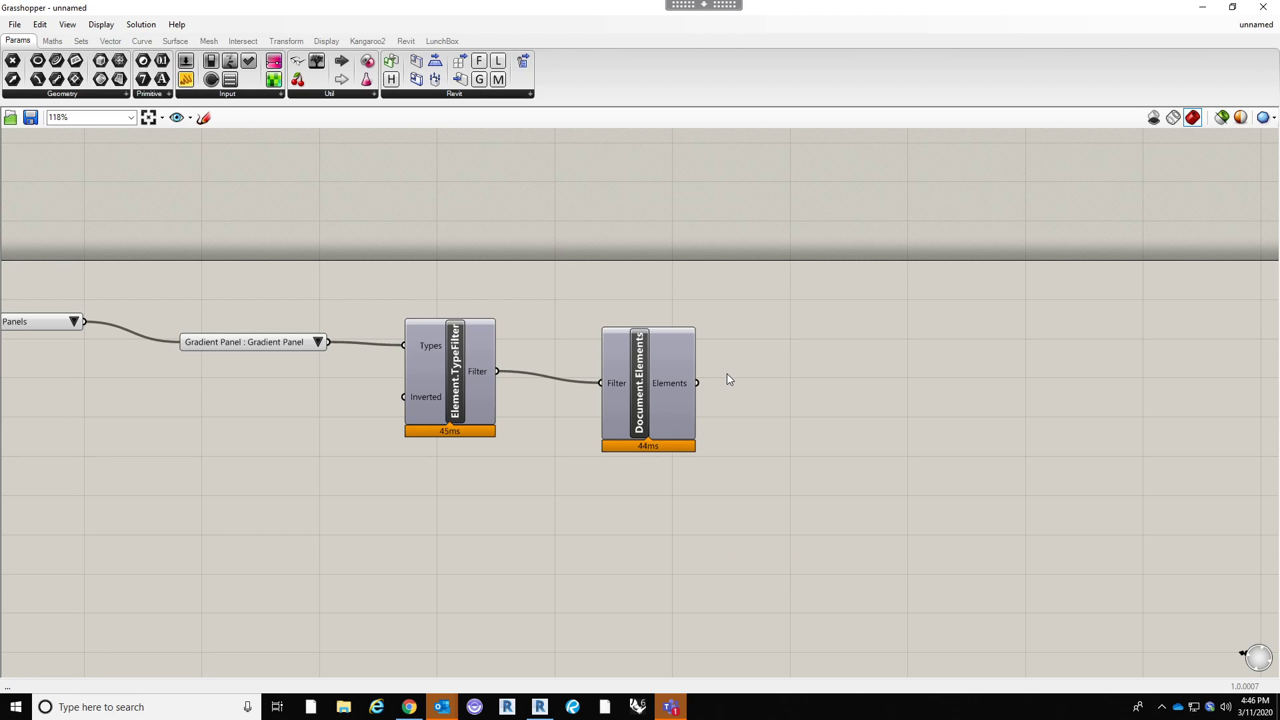
pyautogui.moveTo(675, 378); pyautogui.dragTo(653, 366)
pyautogui.click(662, 443)
pyautogui.scroll(-2, 662, 443)
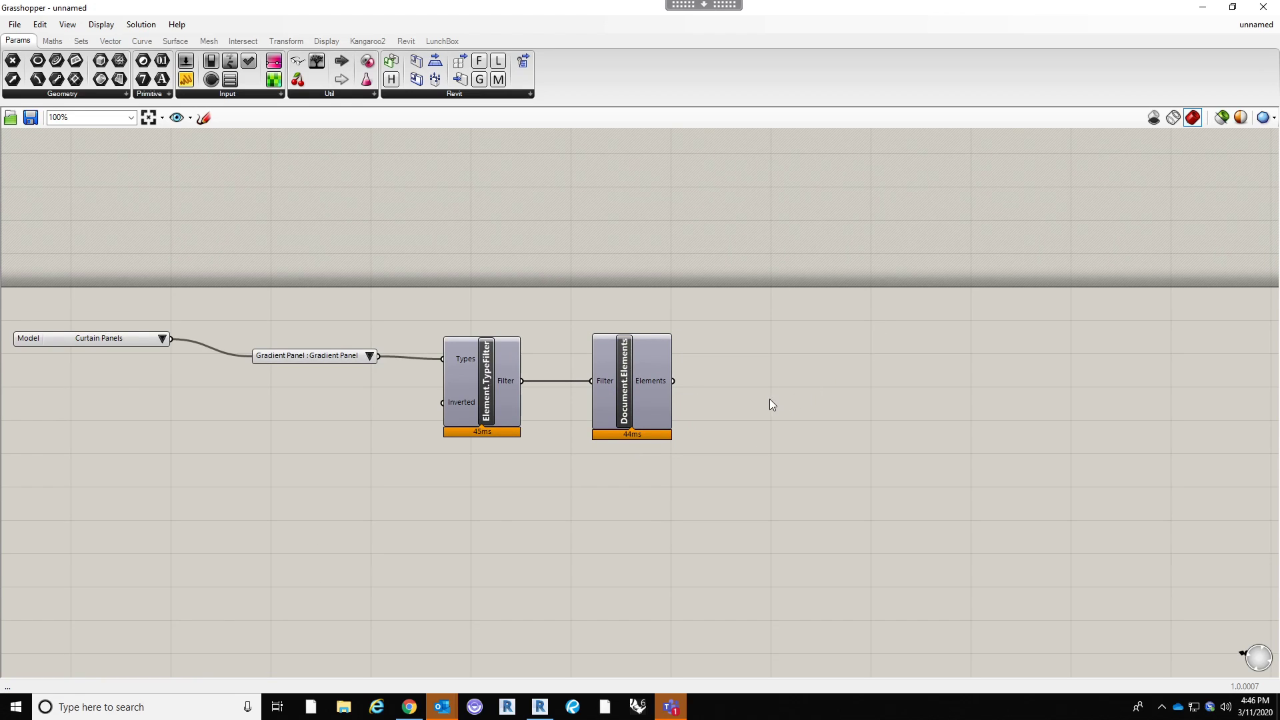
# Add an Element.Preview component and connect the Elements output of Document.Elements to its Element input.
pyautogui.moveTo(770, 399); pyautogui.dragTo(720, 426, button='right')
pyautogui.moveTo(765, 10); pyautogui.dragTo(726, 2)
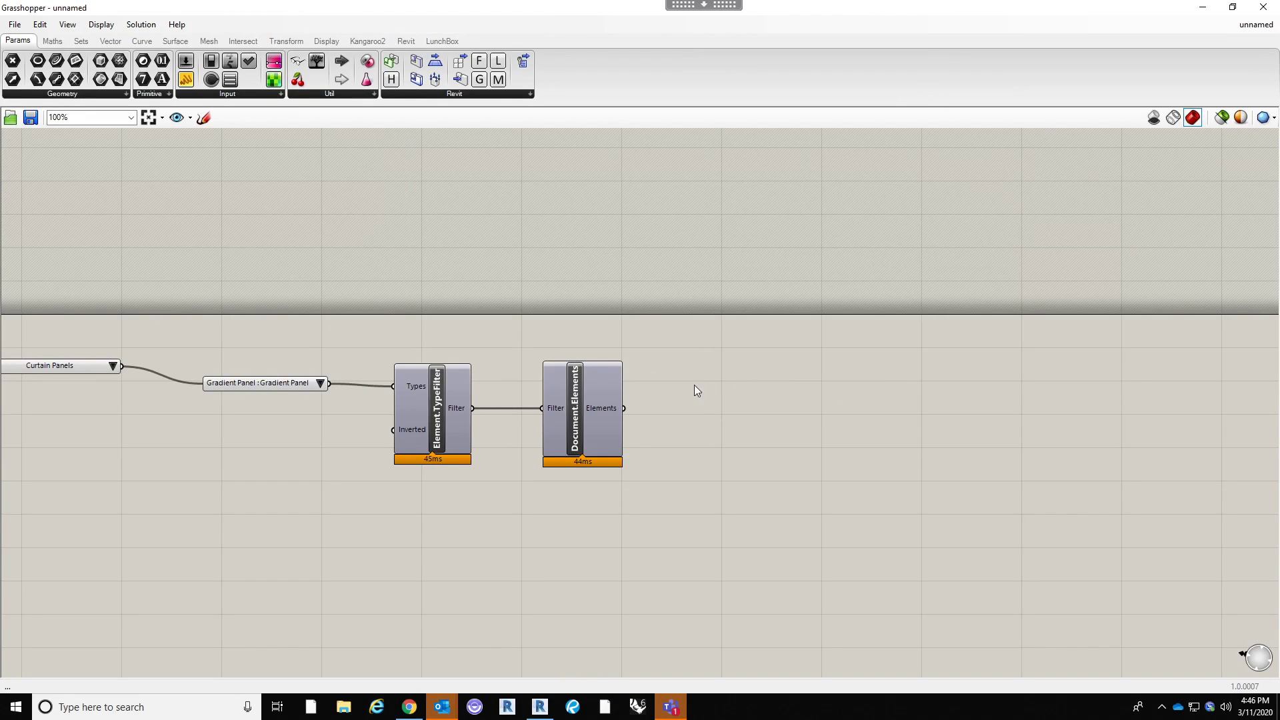
pyautogui.doubleClick(695, 450)
pyautogui.write('element')
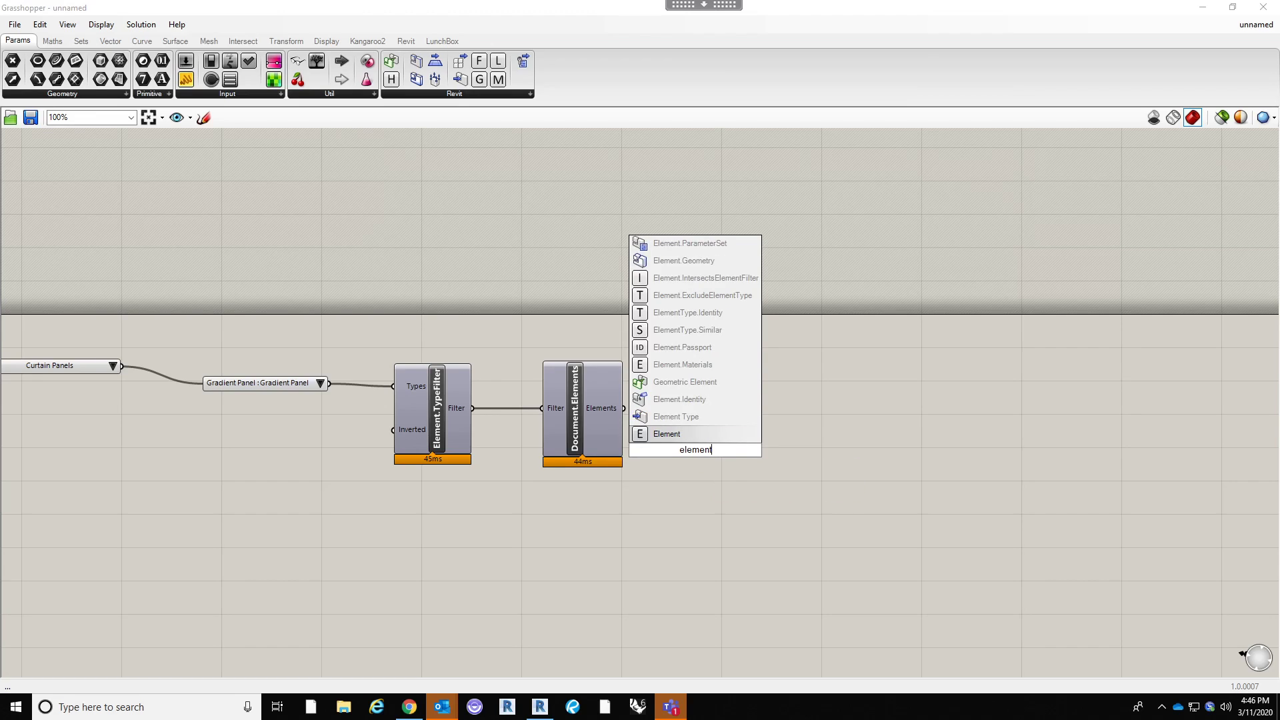
pyautogui.write(' preview')
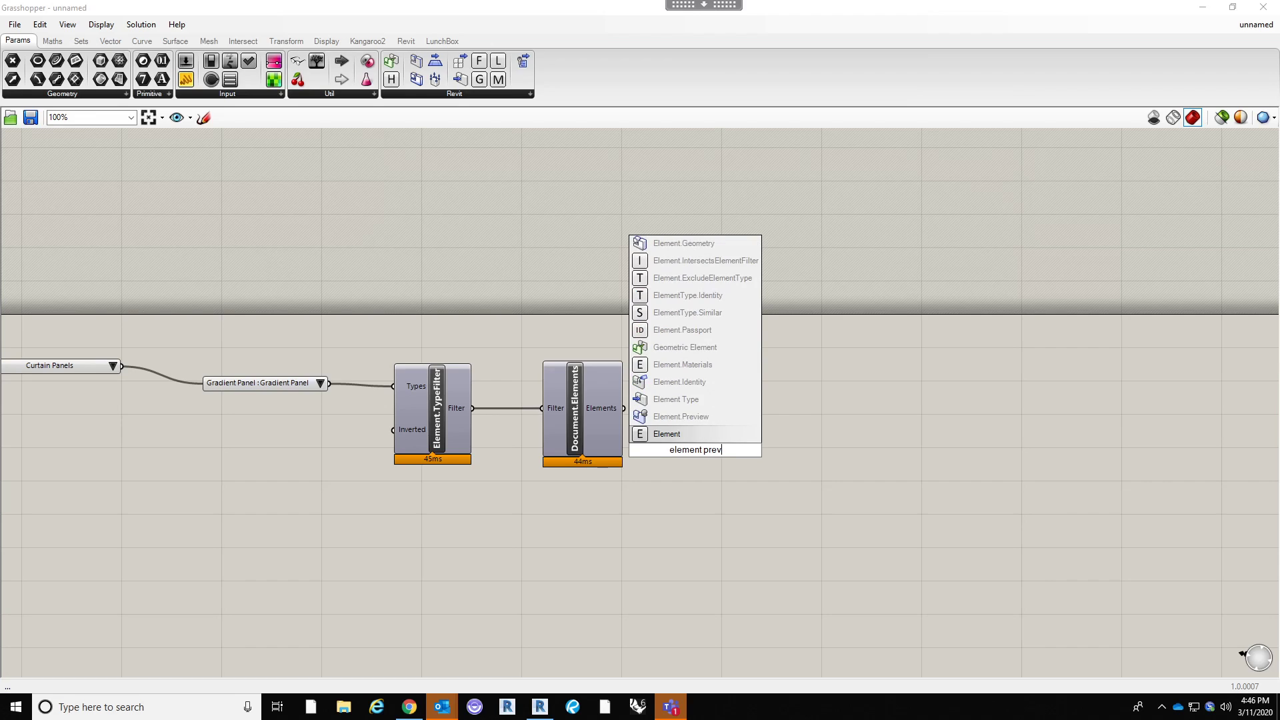
pyautogui.click(705, 422)
pyautogui.moveTo(670, 462); pyautogui.dragTo(733, 453)
pyautogui.click(732, 330)
# Rearrange the Document.Elements and Element.Preview components so they sit roughly in line with the type filter.
pyautogui.moveTo(826, 406); pyautogui.dragTo(772, 408, button='right')
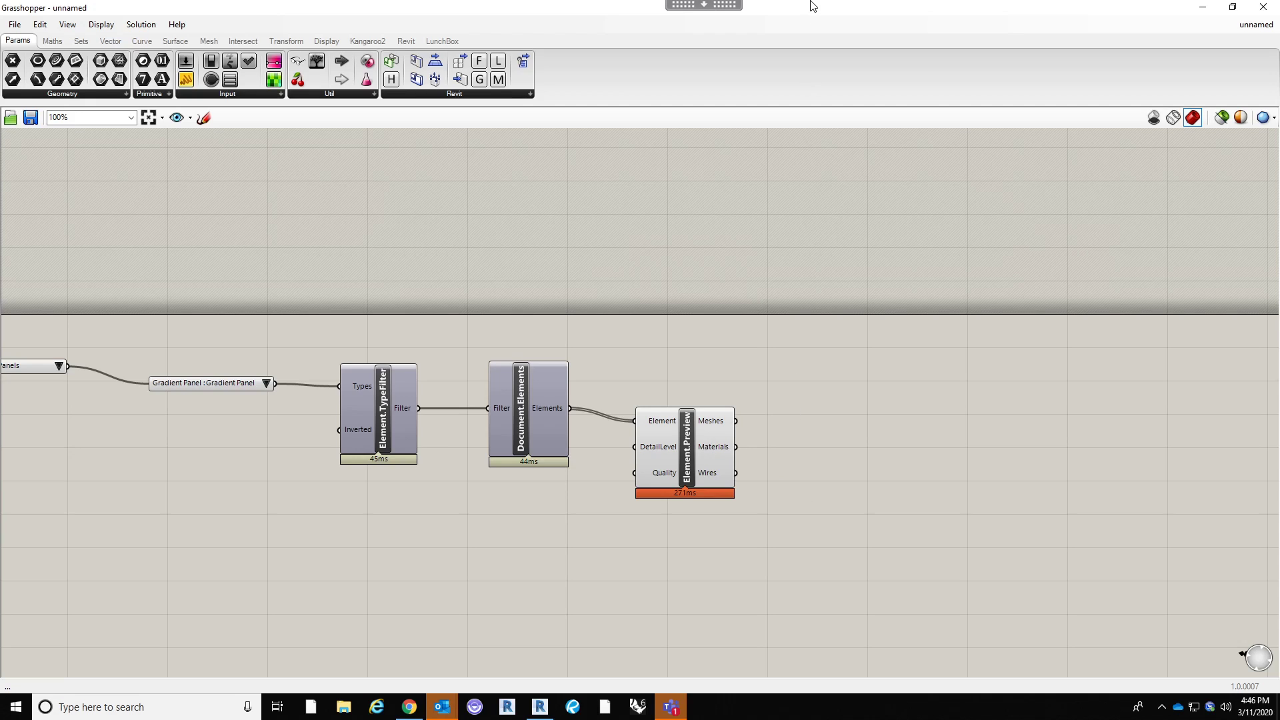
pyautogui.moveTo(759, 474); pyautogui.dragTo(634, 1)
pyautogui.click(718, 423)
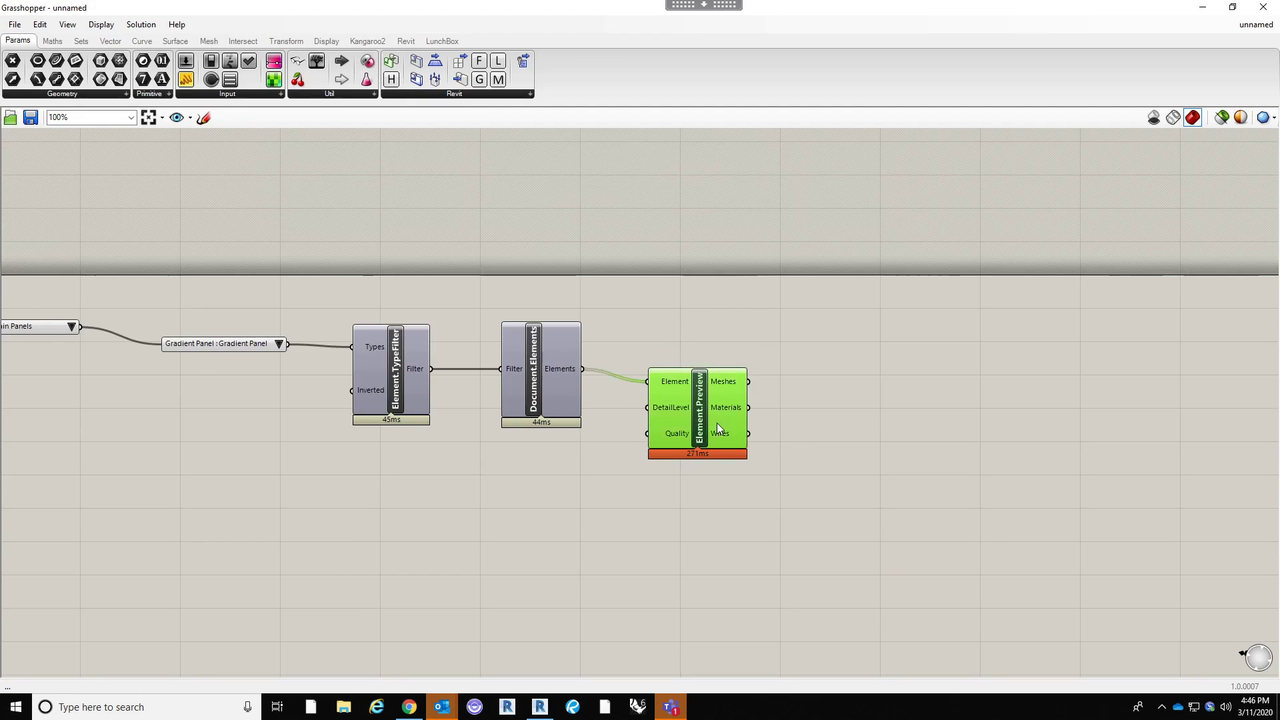
pyautogui.click(564, 385)
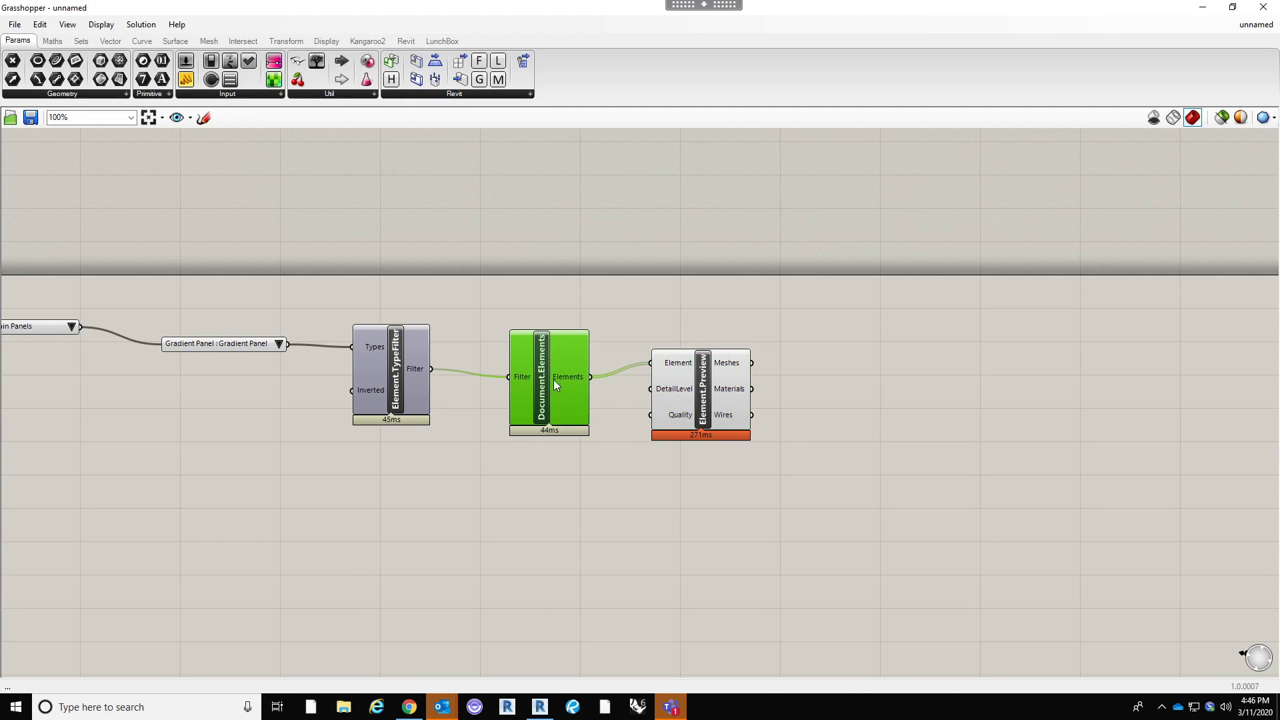
pyautogui.moveTo(555, 380); pyautogui.dragTo(553, 380)
pyautogui.click(684, 390)
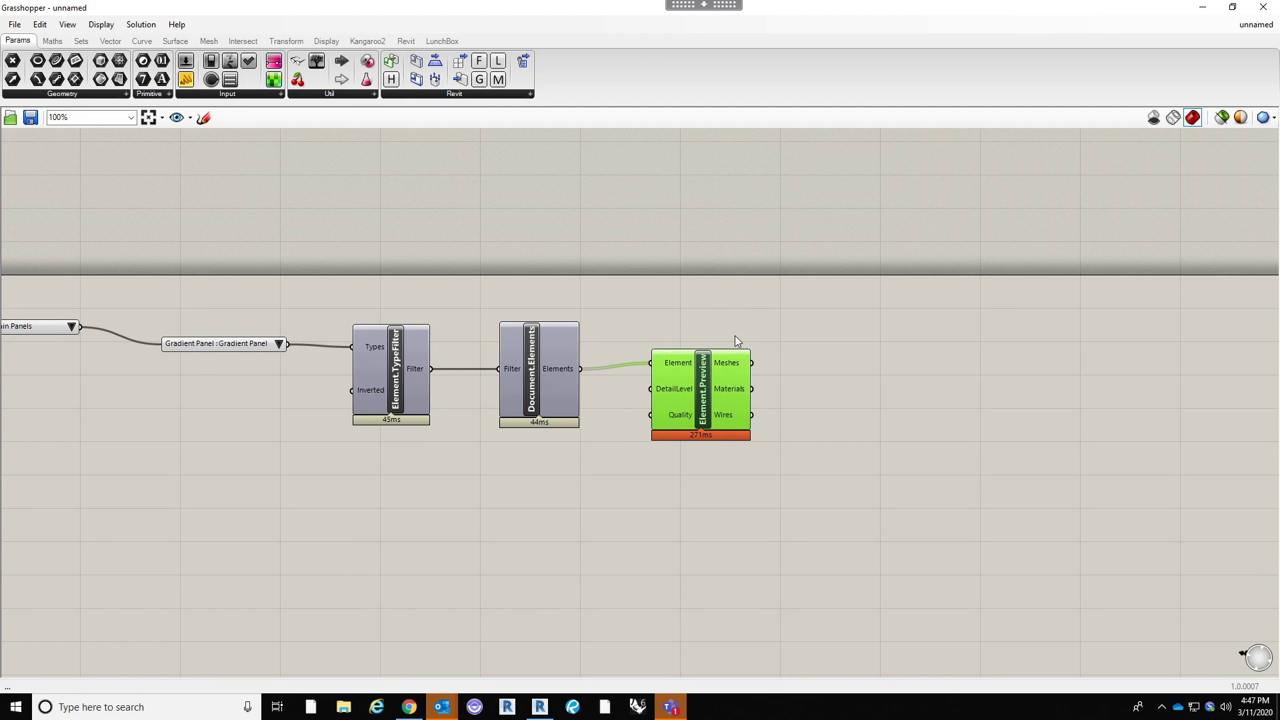
pyautogui.hotkey('ctrl', 'z')
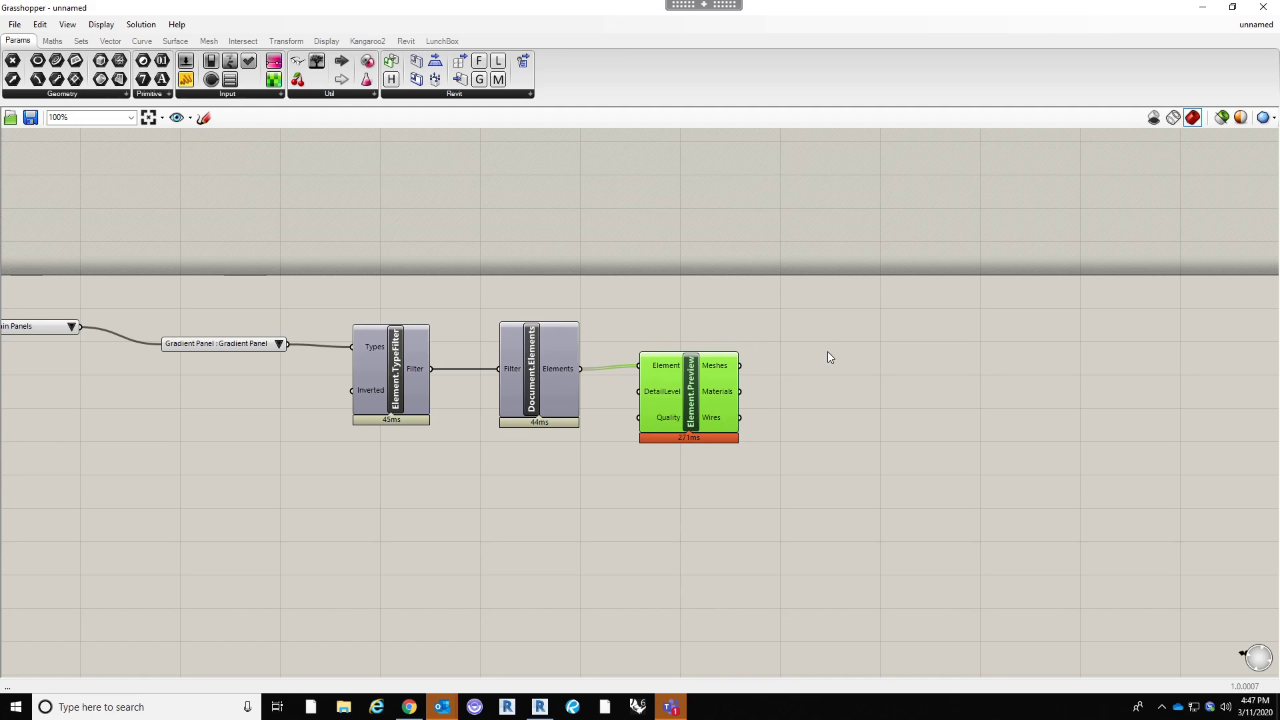
pyautogui.click(783, 417)
# Add an Area component, connect the preview's Meshes output to its Geometry input, and place it next to Element.Preview.
pyautogui.scroll(3, 773, 416)
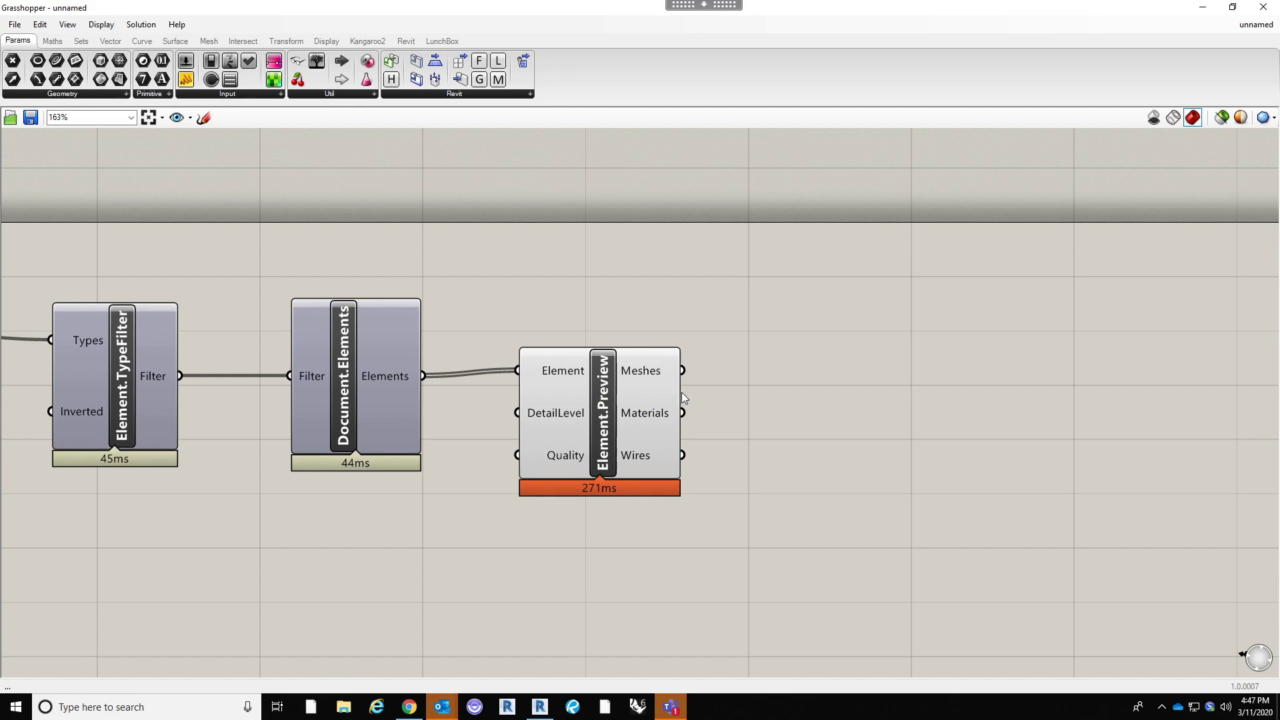
pyautogui.scroll(-4, 740, 444)
pyautogui.doubleClick(745, 446)
pyautogui.write('mesh')
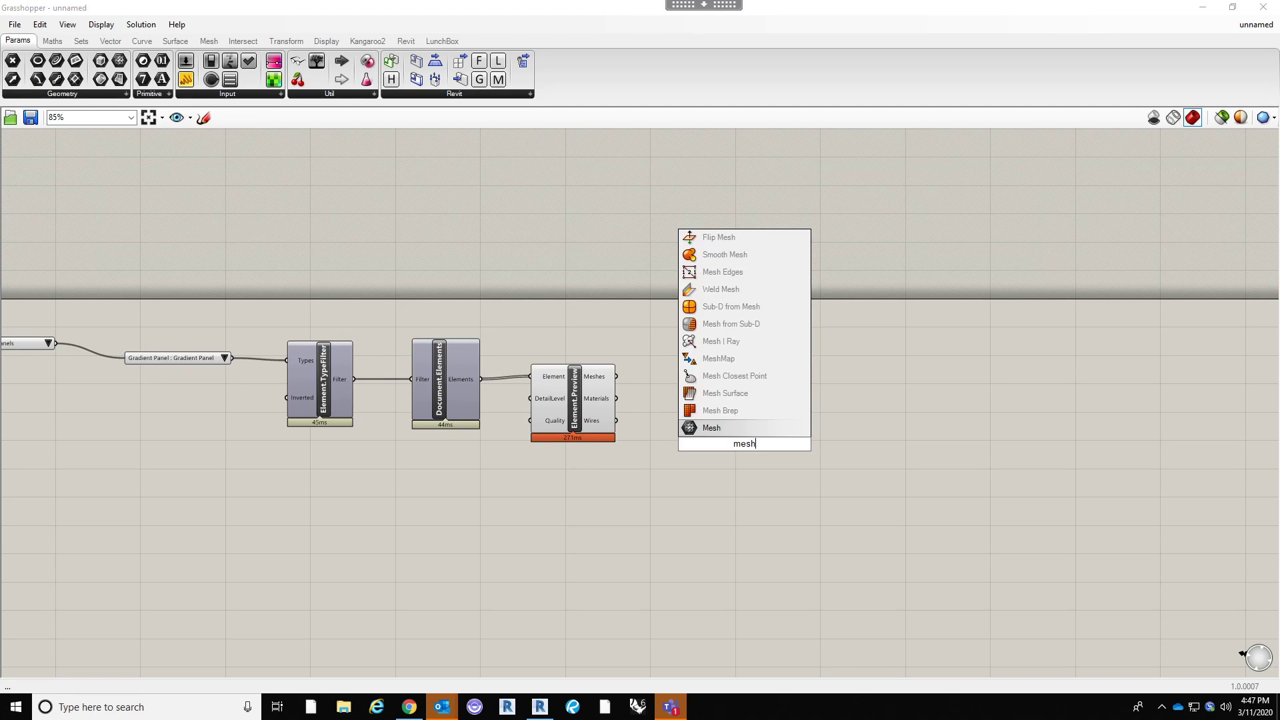
pyautogui.write(' area')
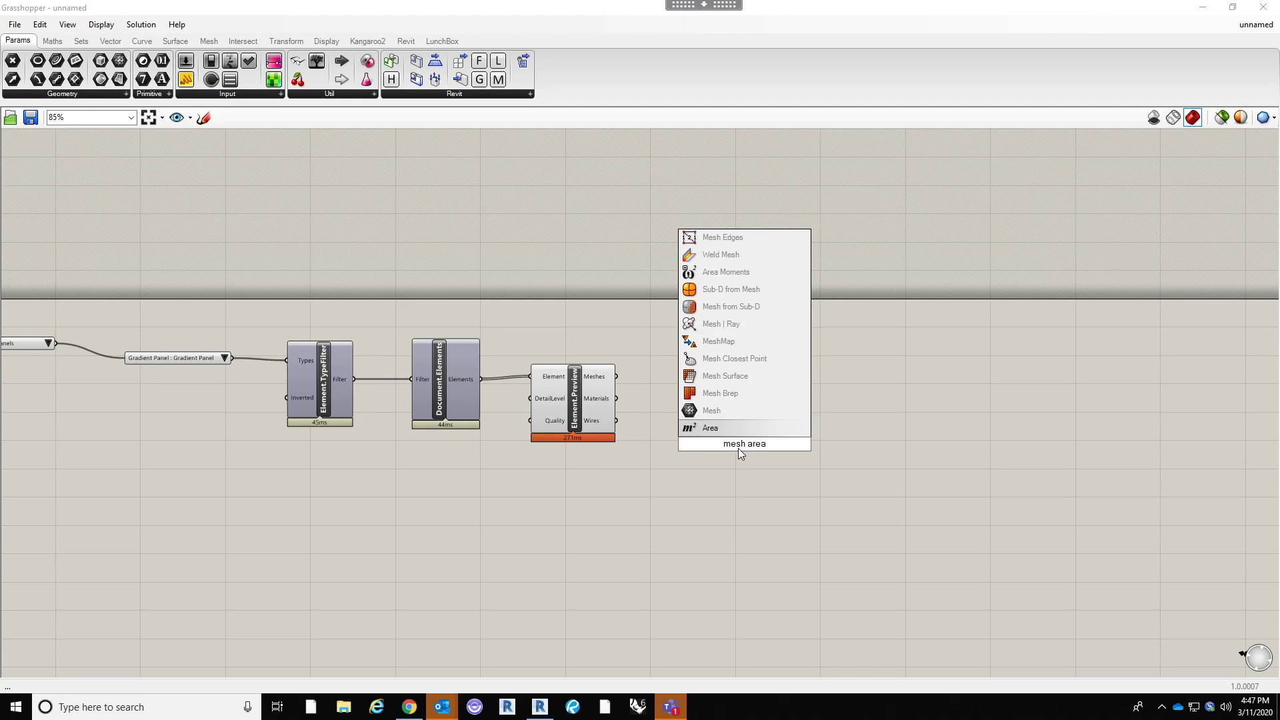
pyautogui.click(731, 427)
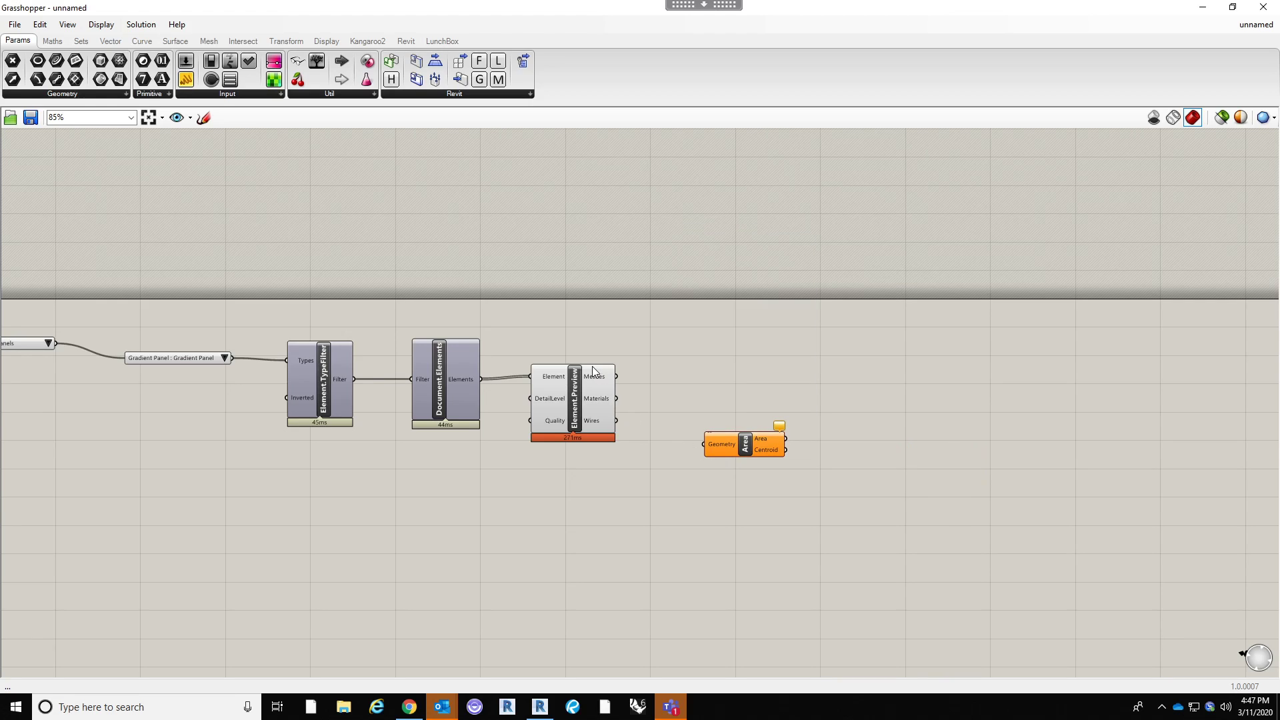
pyautogui.scroll(2, 603, 373)
pyautogui.moveTo(574, 346); pyautogui.dragTo(738, 372)
pyautogui.click(738, 492)
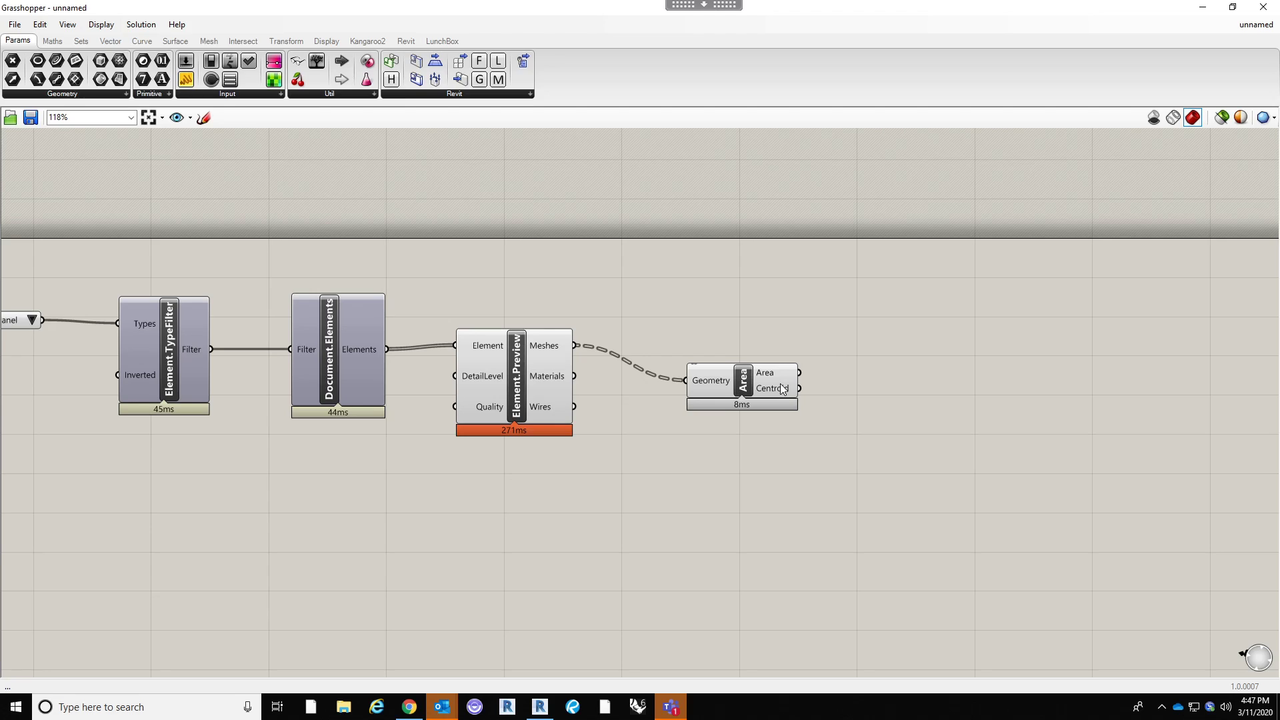
pyautogui.moveTo(781, 384); pyautogui.dragTo(741, 364)
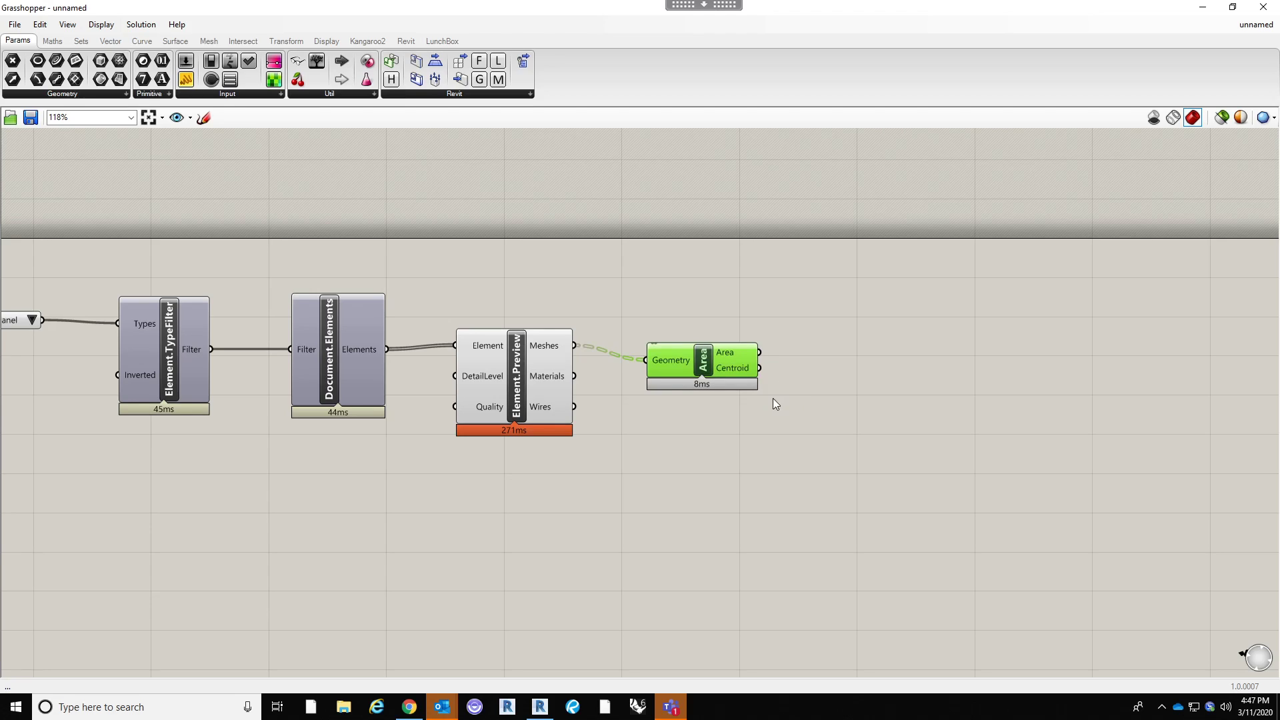
pyautogui.click(767, 481)
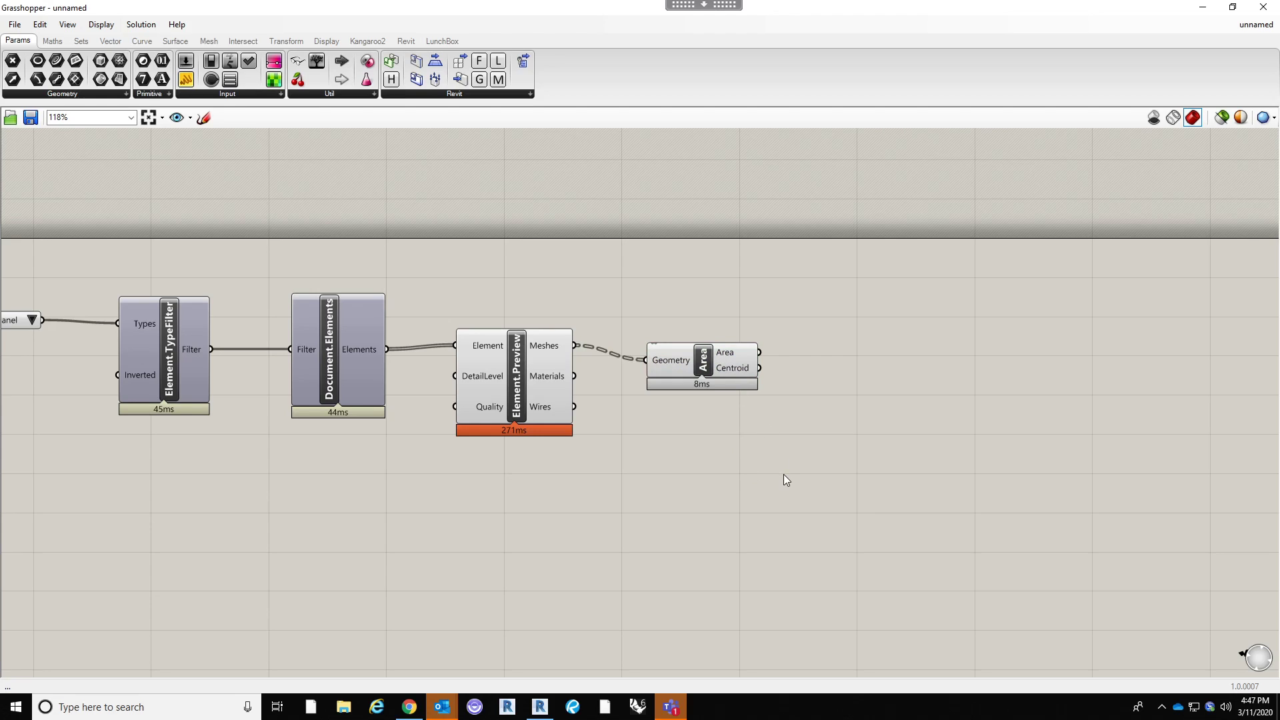
# Add a Patch component below the Area component and connect the Centroid output to its Points input.
pyautogui.click(737, 371)
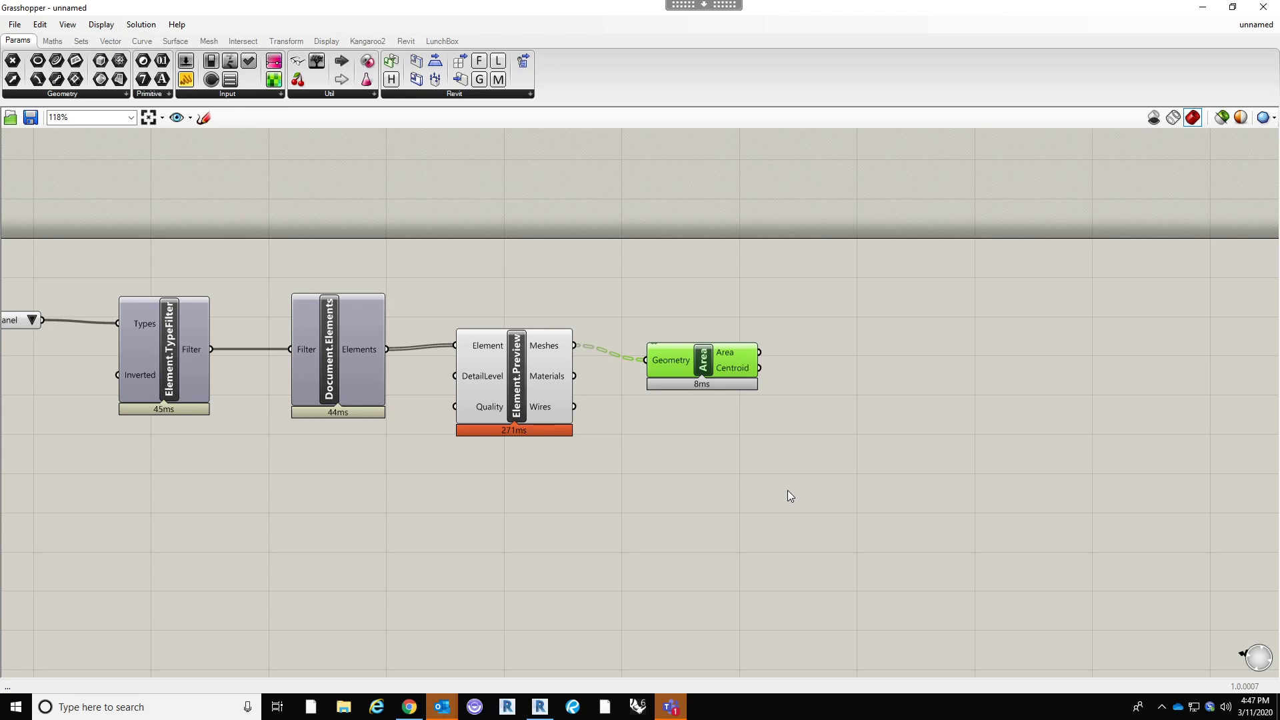
pyautogui.doubleClick(835, 506)
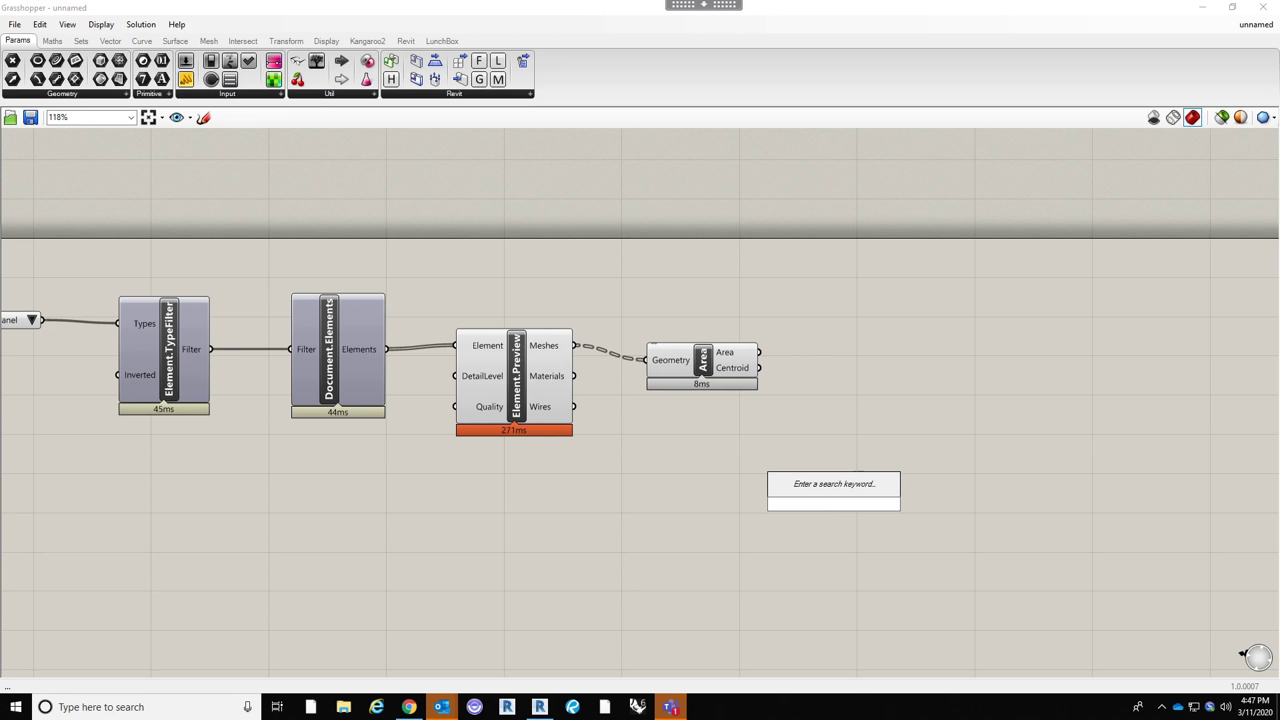
pyautogui.write('patch')
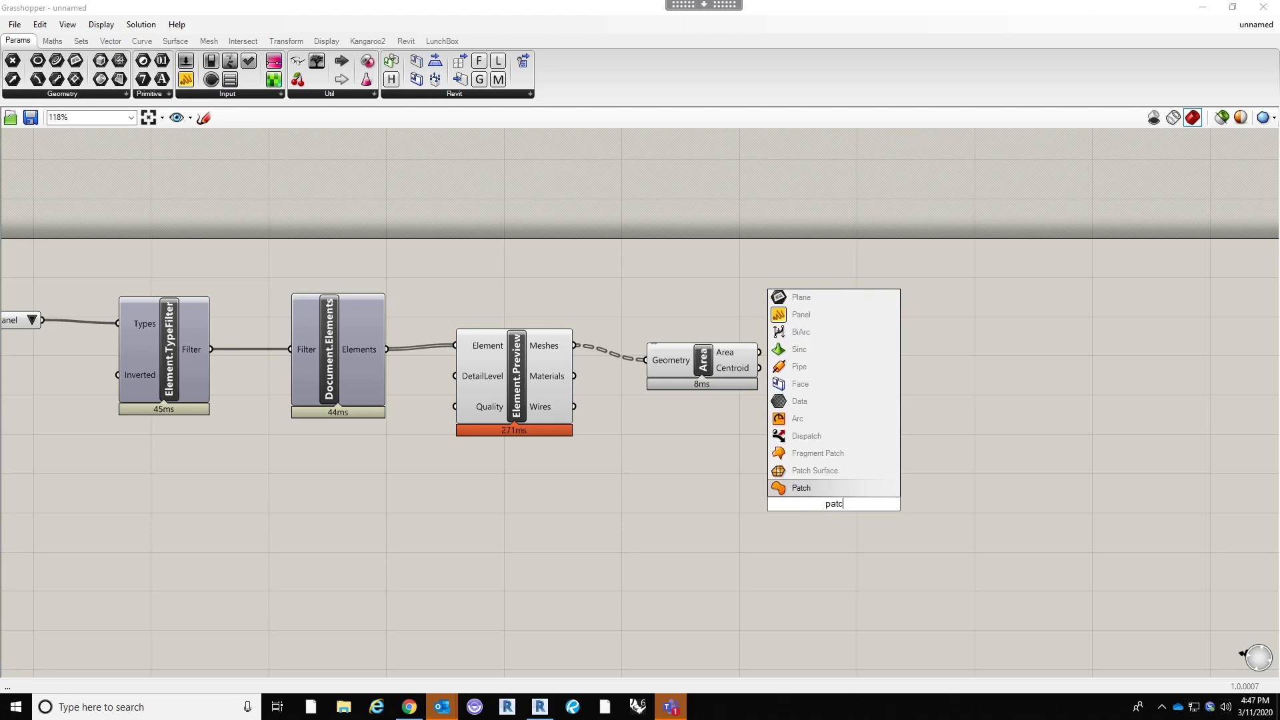
pyautogui.click(819, 473)
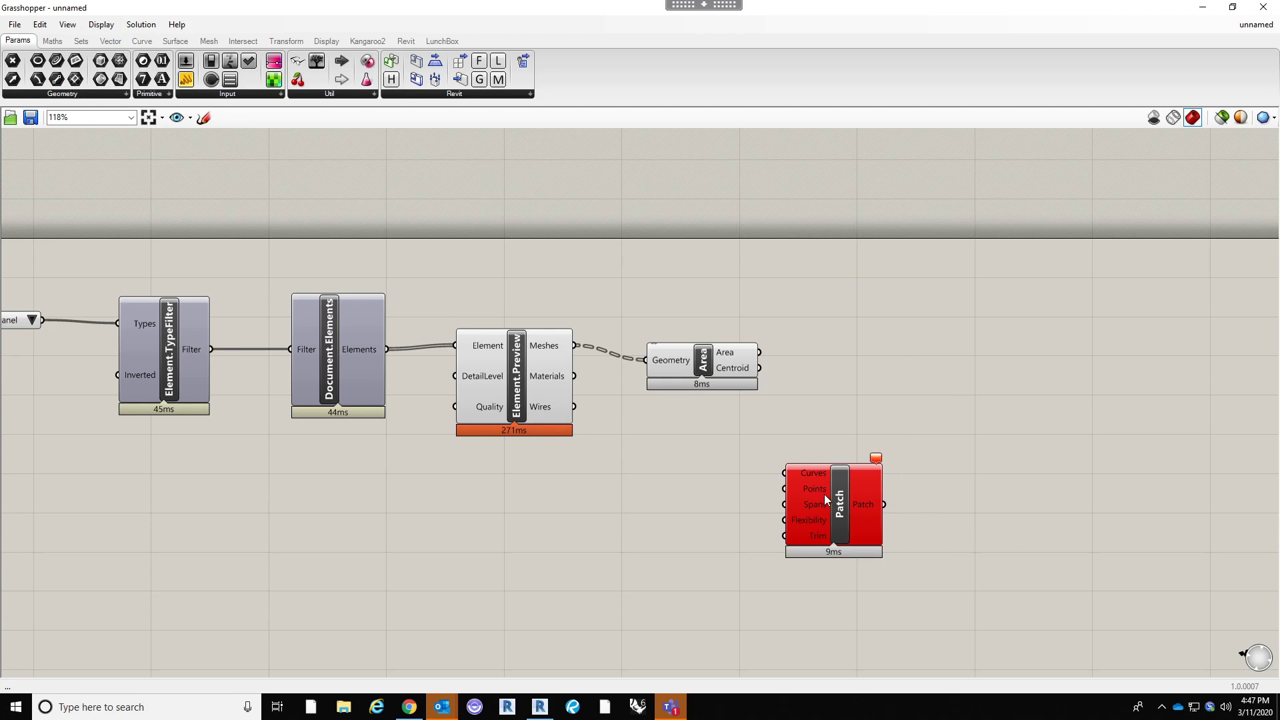
pyautogui.moveTo(760, 368); pyautogui.dragTo(863, 472)
pyautogui.click(839, 415)
# Add a Panel showing the Area component's Centroid output and enlarge it to make the point coordinates readable.
pyautogui.scroll(2, 909, 497)
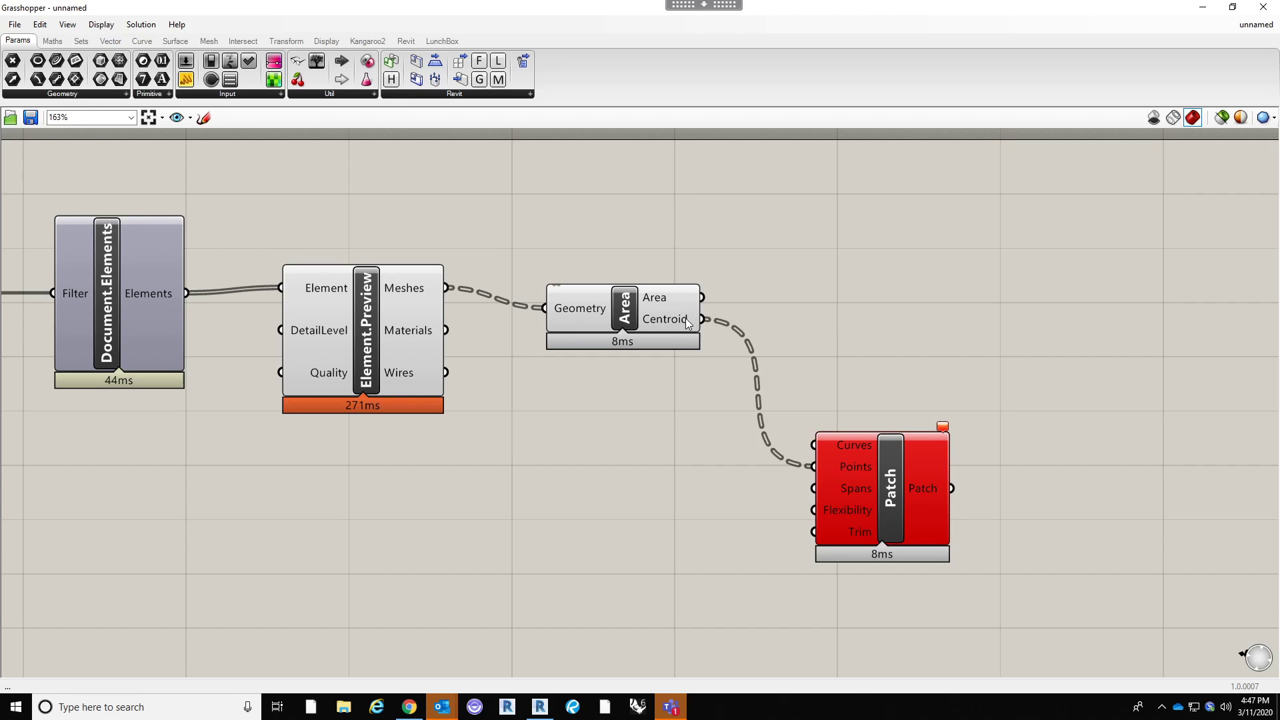
pyautogui.moveTo(750, 339)
pyautogui.rightClick(666, 316)
pyautogui.click(789, 307)
pyautogui.doubleClick(790, 307)
pyautogui.write('pane')
pyautogui.click(822, 306)
pyautogui.moveTo(823, 306); pyautogui.dragTo(948, 265)
pyautogui.moveTo(702, 322); pyautogui.dragTo(891, 263)
pyautogui.moveTo(1002, 316); pyautogui.dragTo(1184, 372)
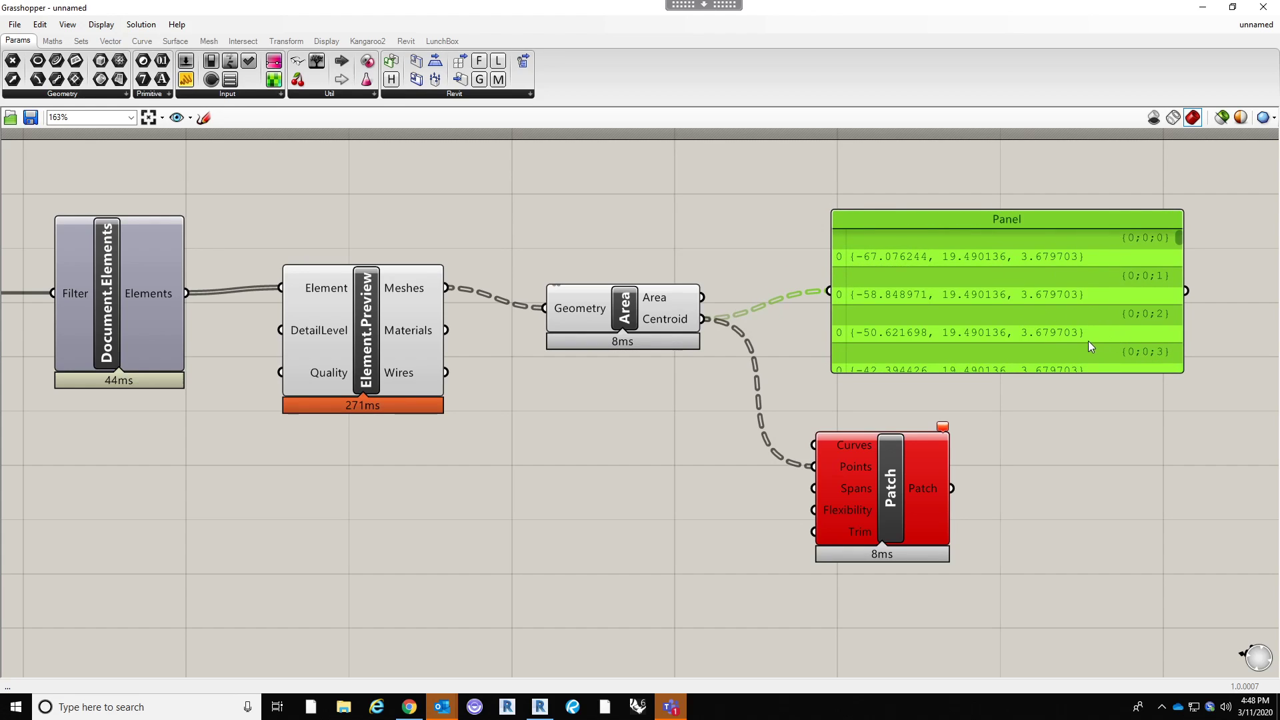
# Delete the Panel showing the centroid coordinates, flatten the Area component's Centroid output, and move Patch slightly closer to Area.
pyautogui.moveTo(1034, 224); pyautogui.dragTo(946, 226)
pyautogui.press('Delete')
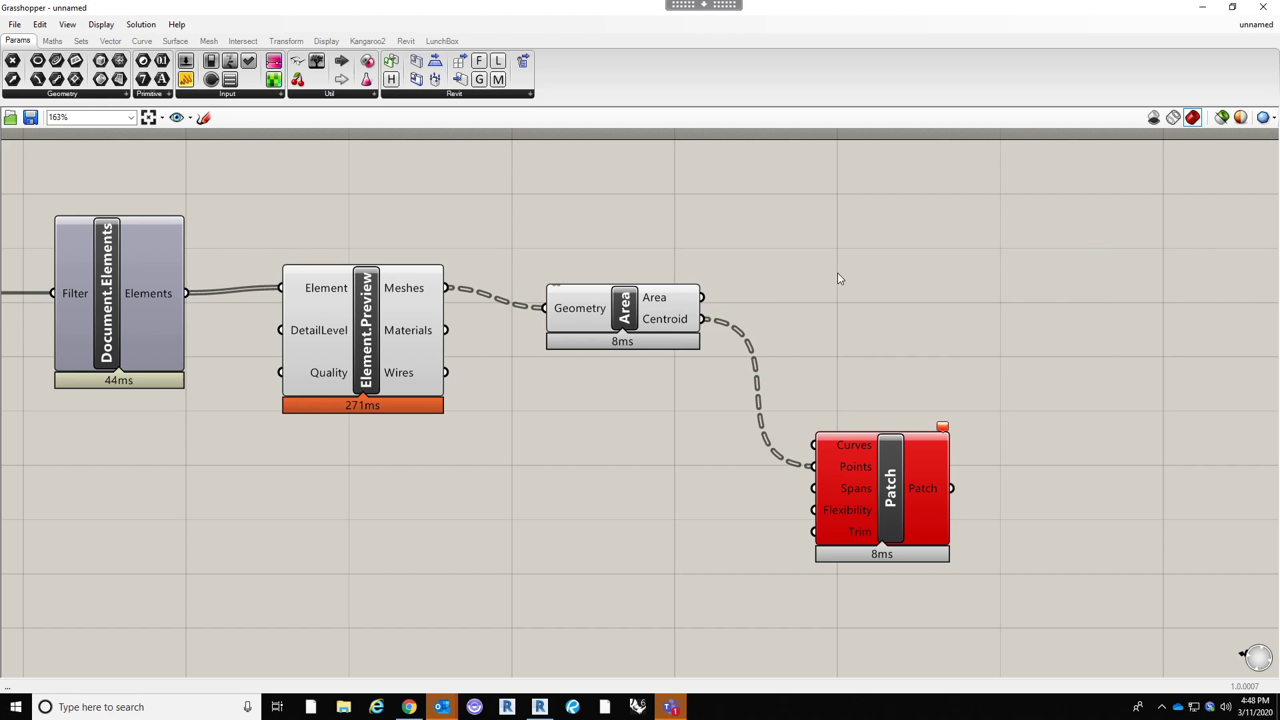
pyautogui.rightClick(675, 320)
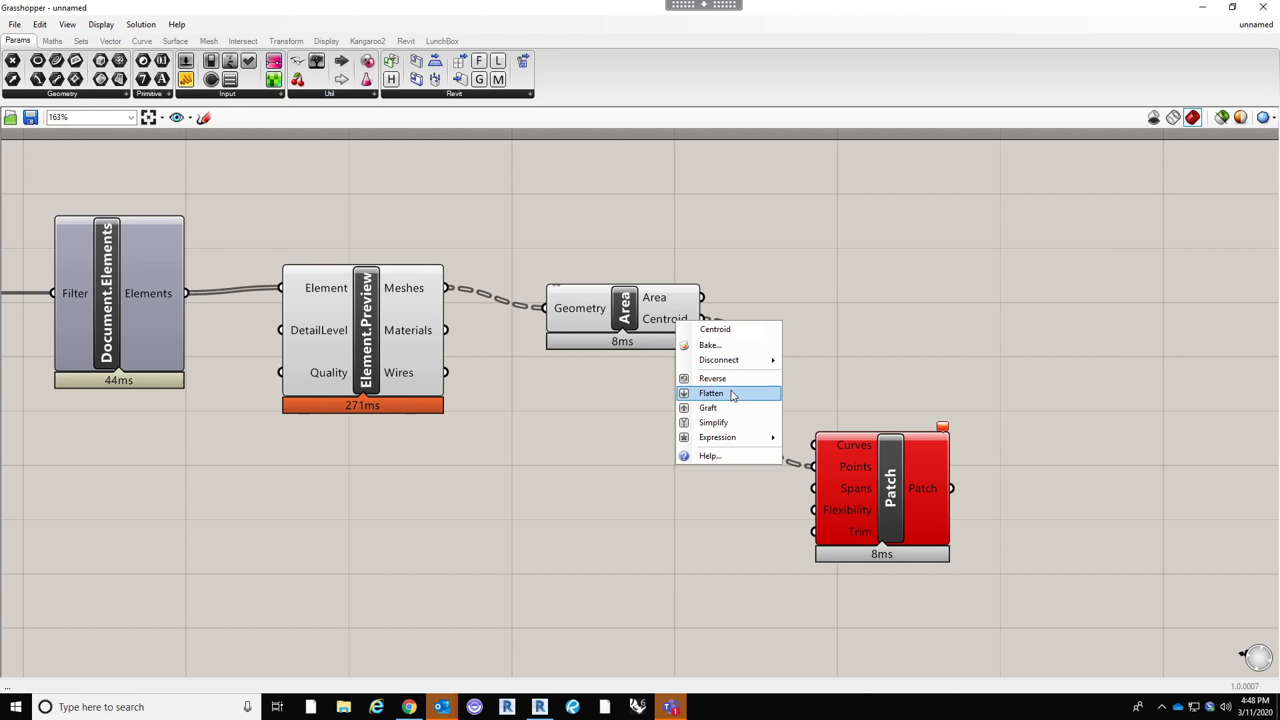
pyautogui.click(732, 396)
pyautogui.moveTo(891, 432); pyautogui.dragTo(907, 392)
pyautogui.scroll(-3, 710, 531)
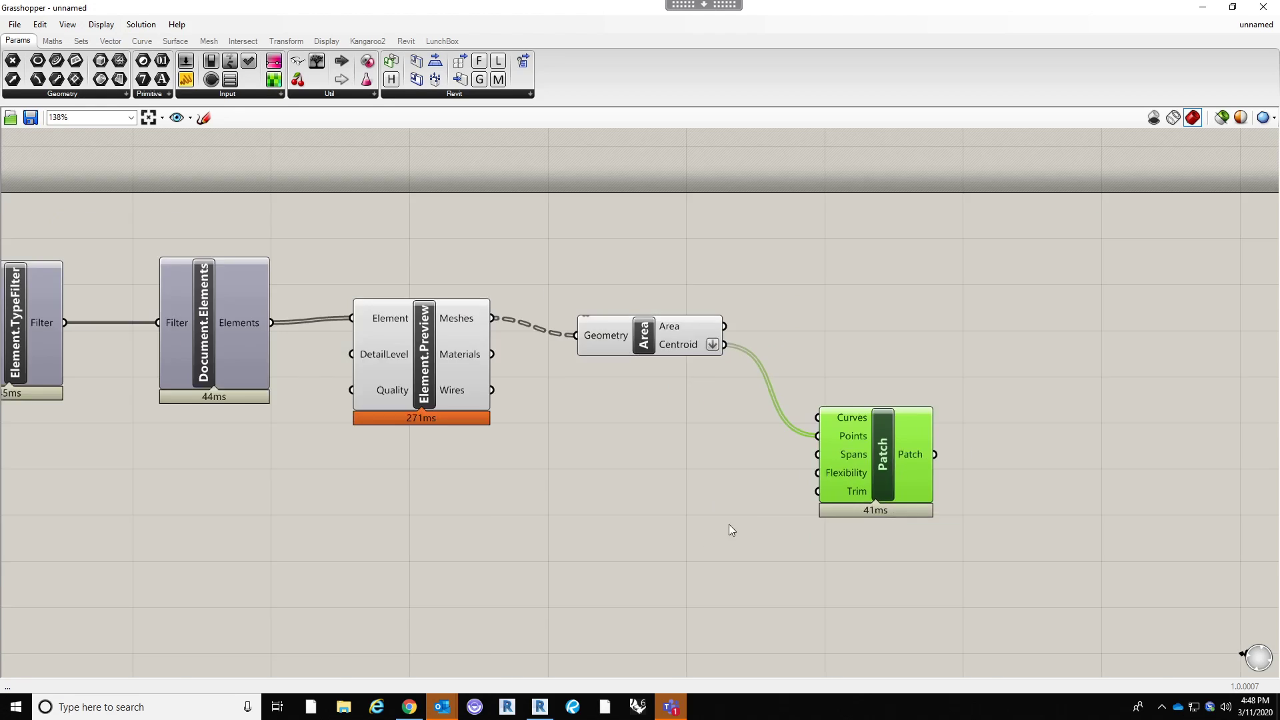
pyautogui.scroll(3, 863, 434)
pyautogui.click(894, 411)
pyautogui.moveTo(779, 500); pyautogui.dragTo(742, 514)
# Add a Surface Closest Point component and connect Area's Centroid output to its Point input and the Patch output to its Surface input.
pyautogui.doubleClick(893, 385)
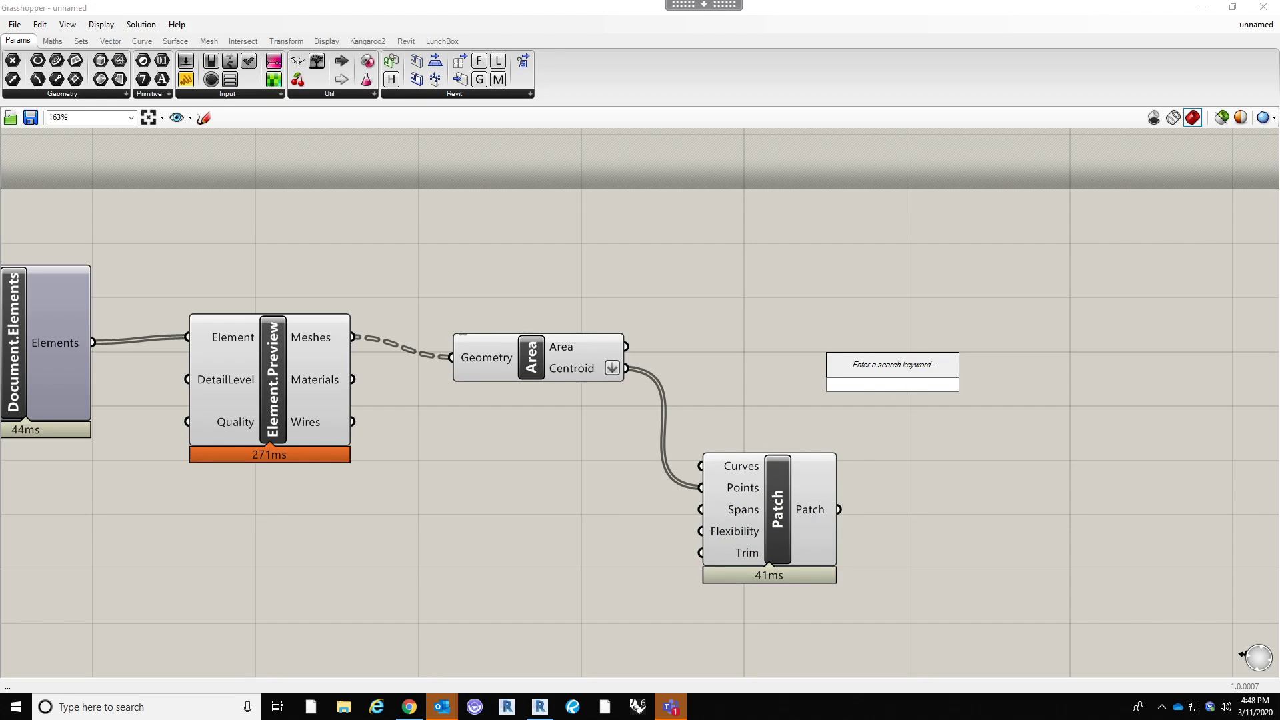
pyautogui.write('surface')
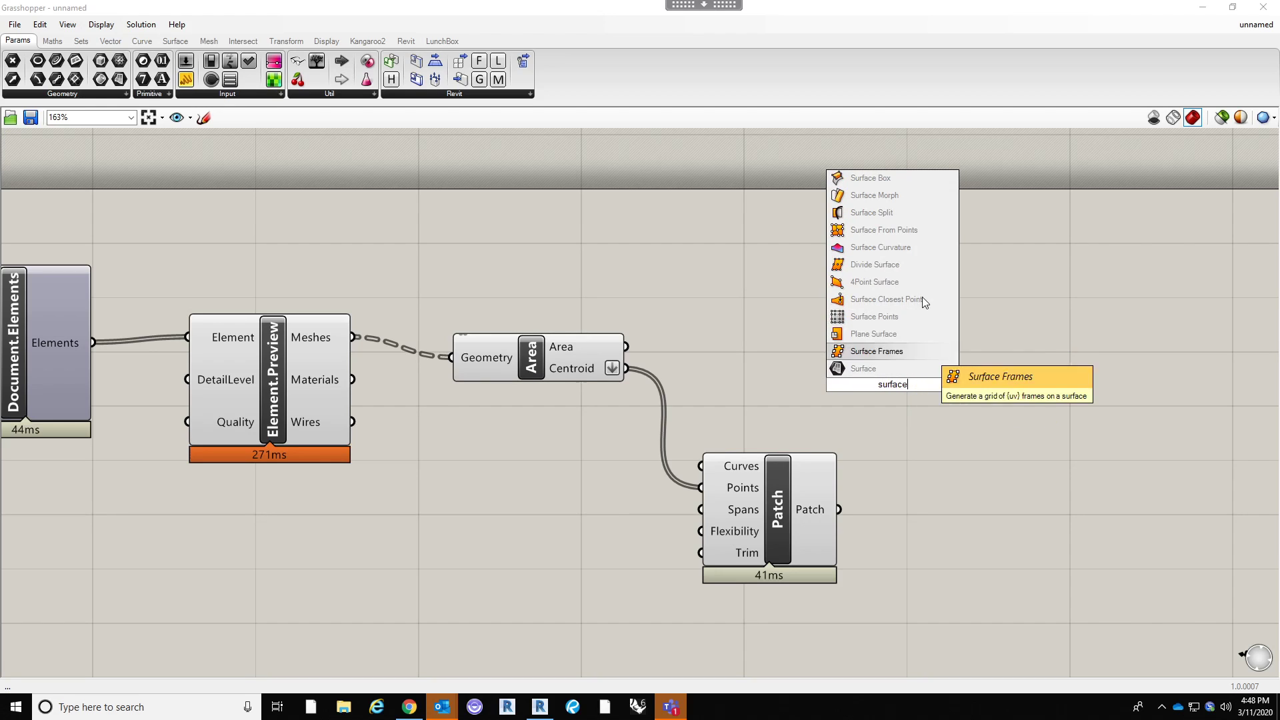
pyautogui.click(910, 299)
pyautogui.click(910, 302)
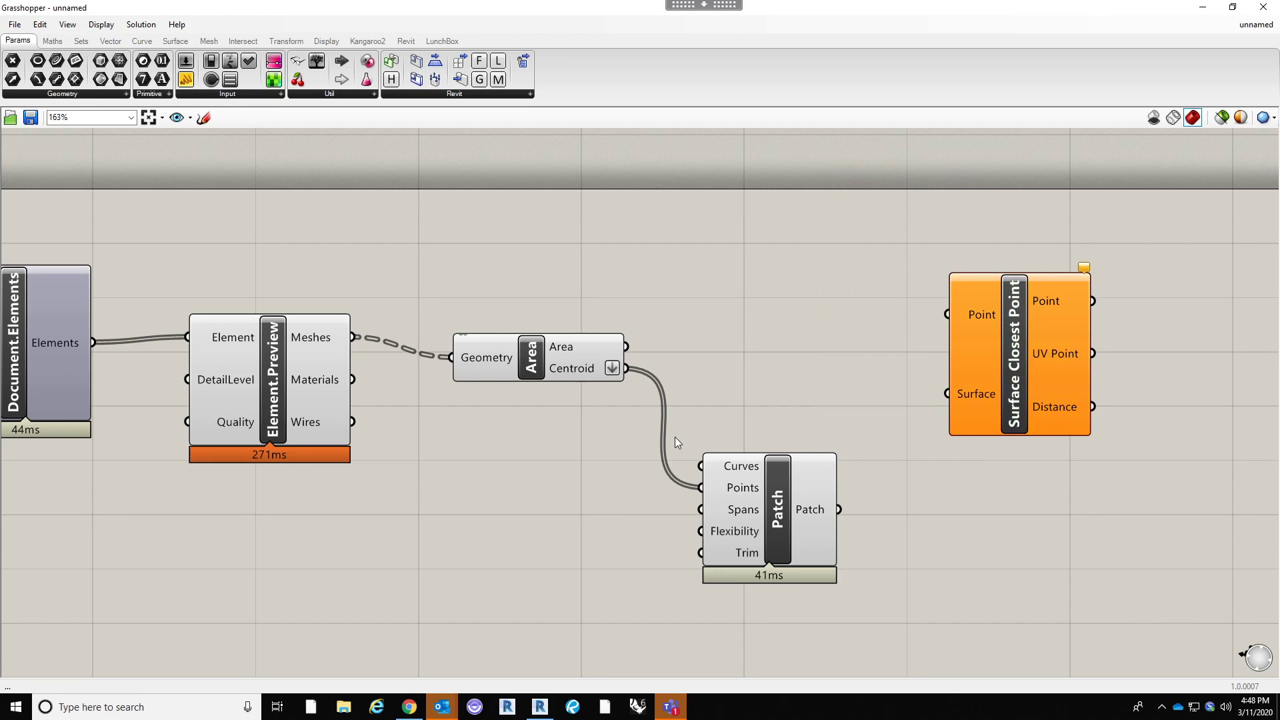
pyautogui.moveTo(627, 366); pyautogui.dragTo(947, 314)
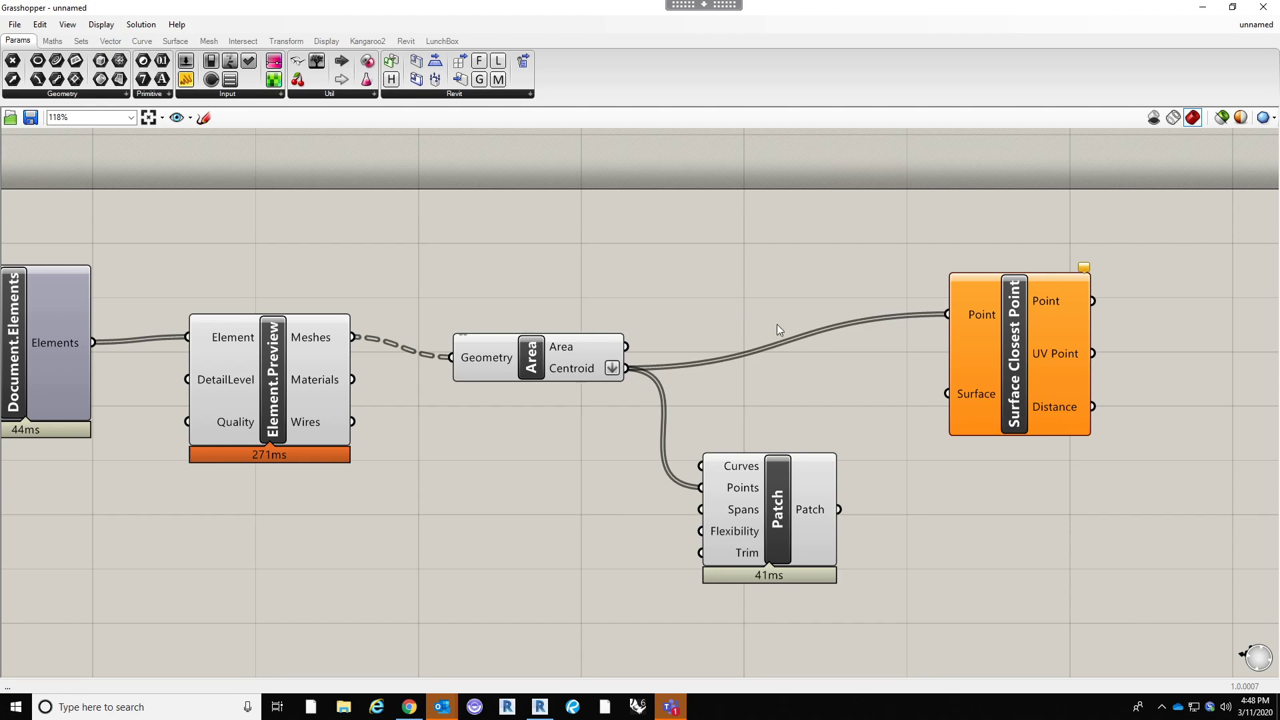
pyautogui.scroll(-2, 754, 317)
pyautogui.scroll(2, 979, 293)
pyautogui.moveTo(664, 498); pyautogui.dragTo(836, 394)
pyautogui.click(840, 519)
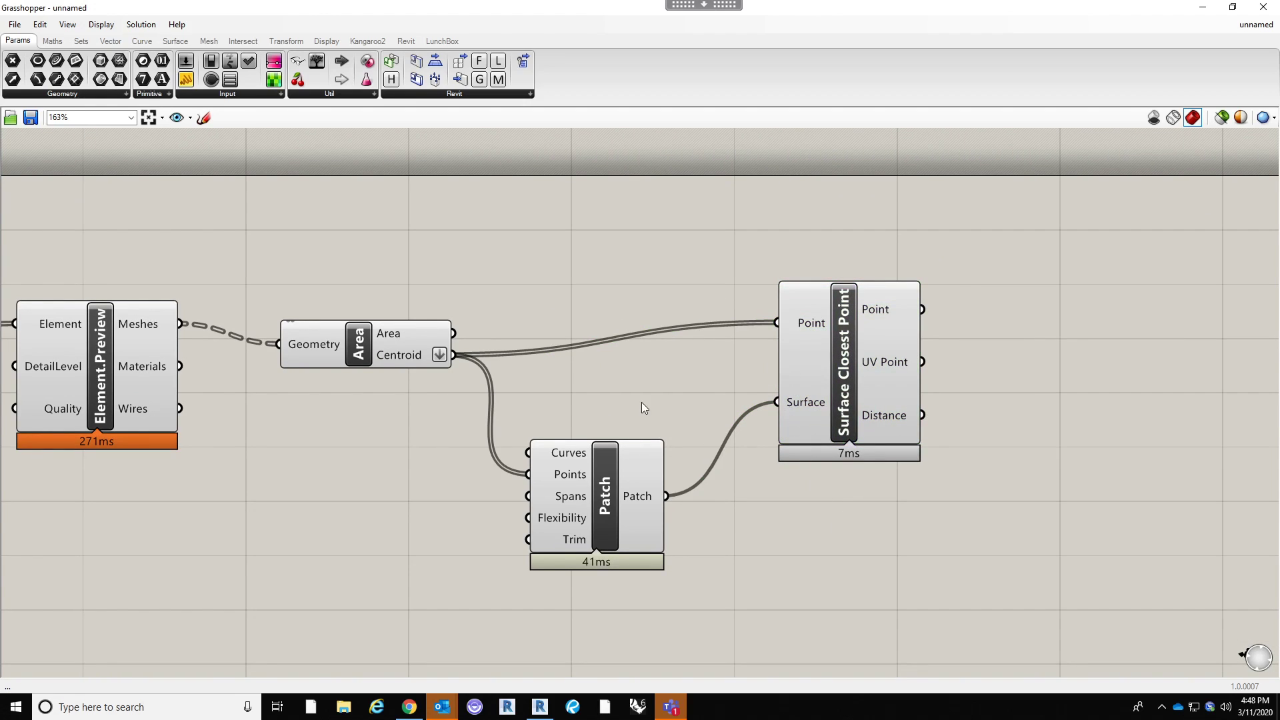
# Reparameterize the Patch component's output and adjust the placement of Patch and Surface Closest Point.
pyautogui.scroll(-2, 831, 405)
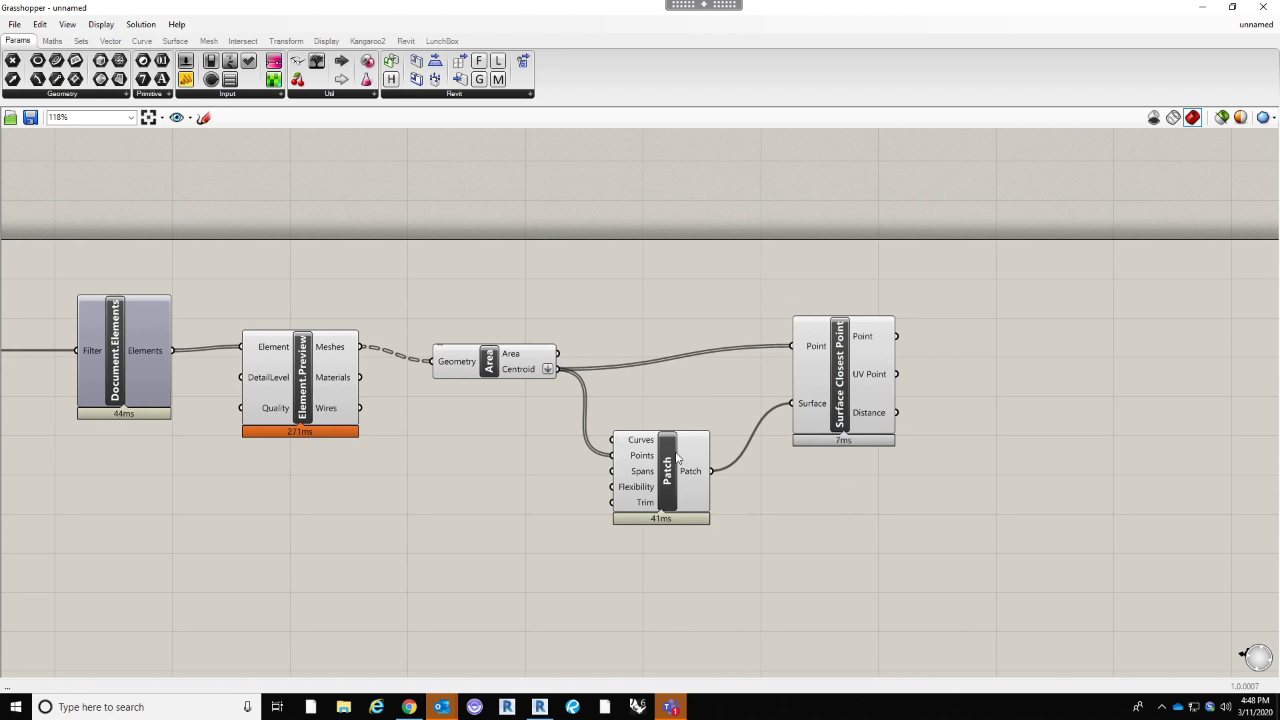
pyautogui.scroll(2, 675, 456)
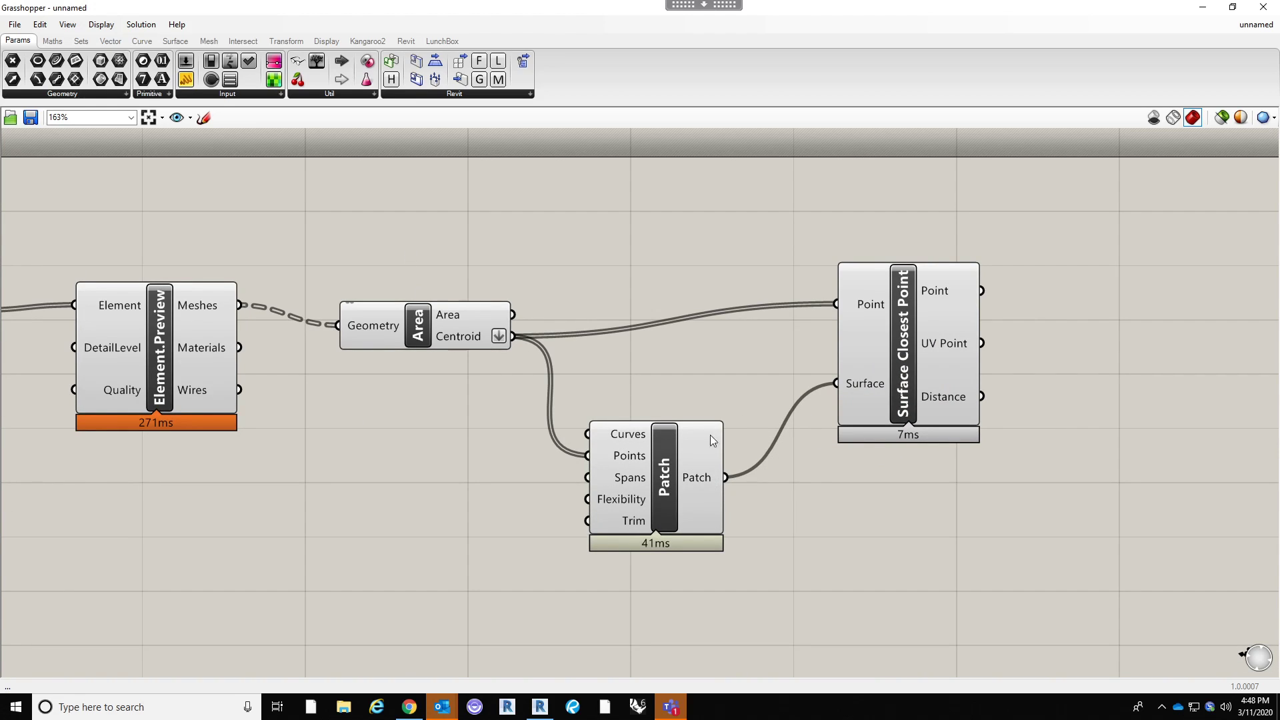
pyautogui.moveTo(682, 482)
pyautogui.mouseDown()
pyautogui.moveTo(689, 459)
pyautogui.moveTo(687, 470)
pyautogui.mouseUp()
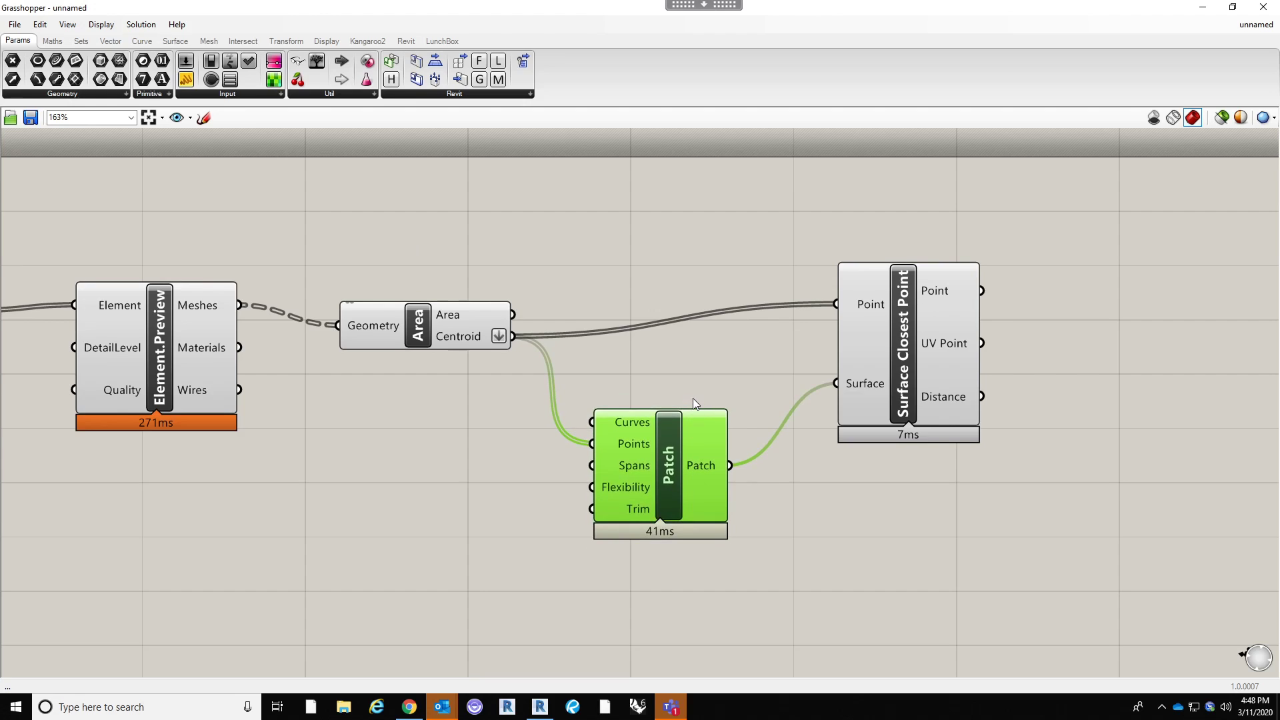
pyautogui.scroll(-1, 694, 398)
pyautogui.scroll(2, 771, 427)
pyautogui.rightClick(677, 476)
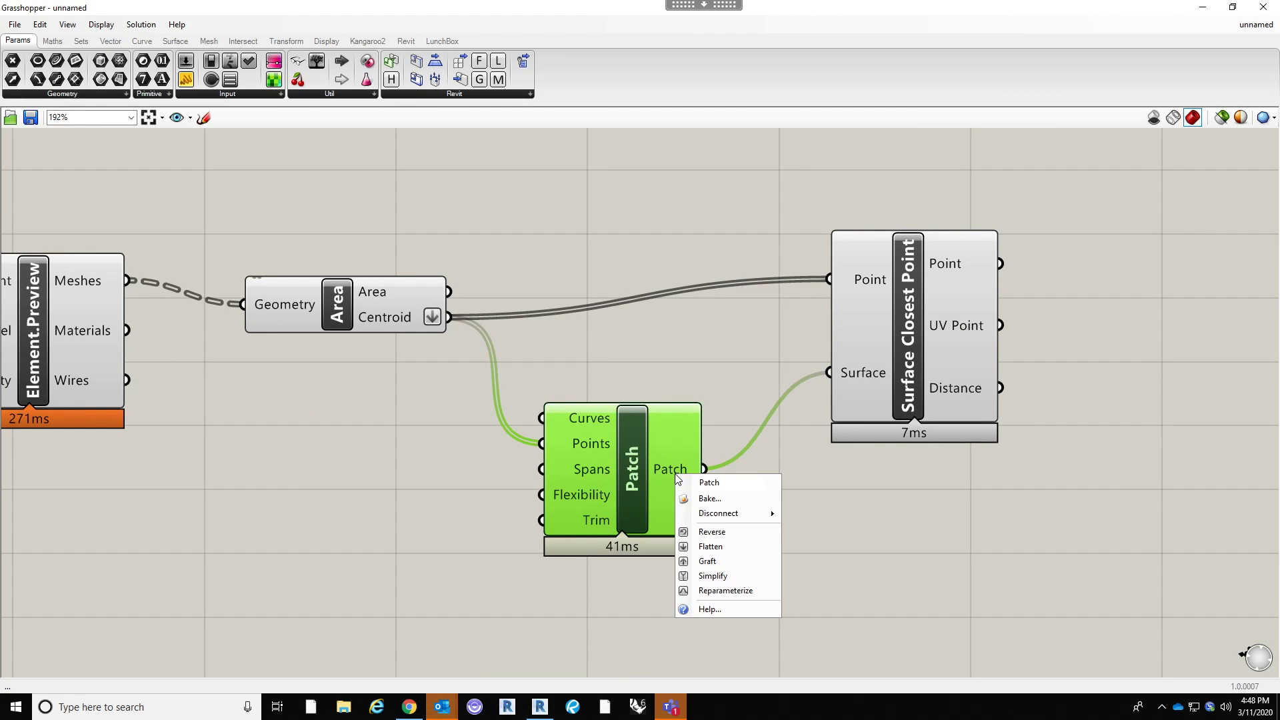
pyautogui.click(719, 591)
pyautogui.click(804, 517)
pyautogui.moveTo(895, 333); pyautogui.dragTo(922, 339)
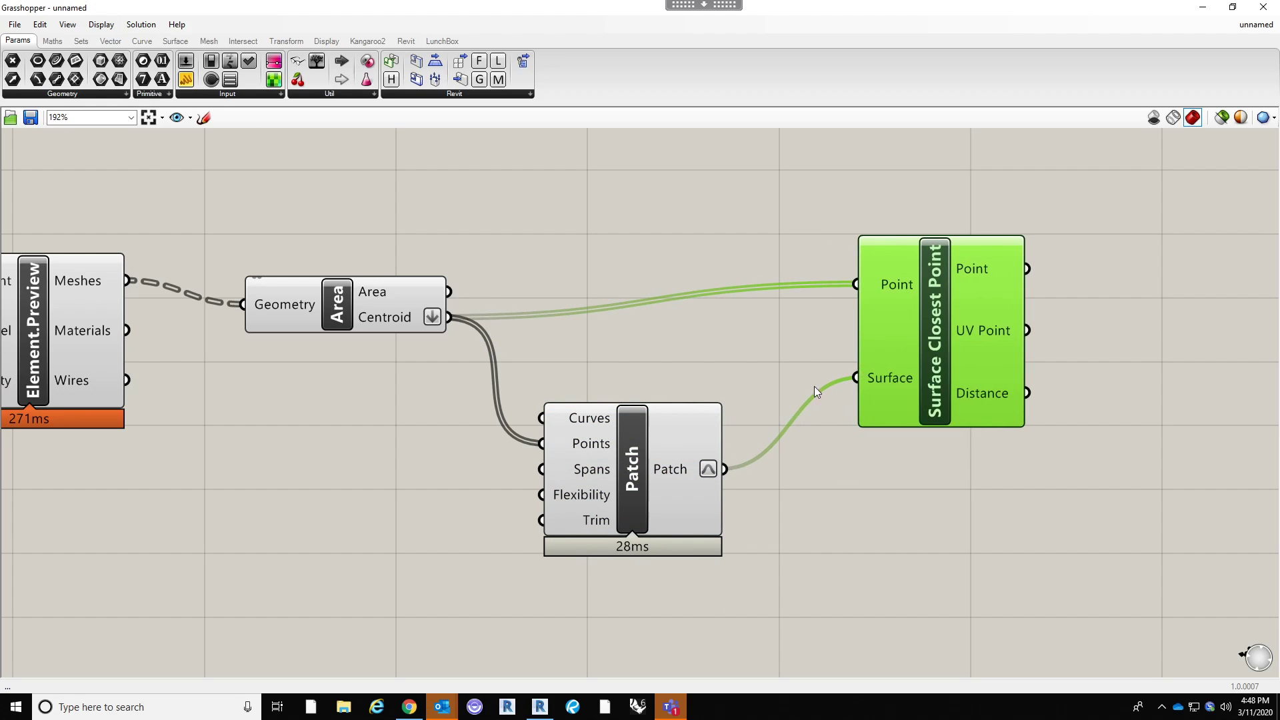
pyautogui.moveTo(693, 482); pyautogui.dragTo(709, 469)
pyautogui.scroll(-3, 646, 501)
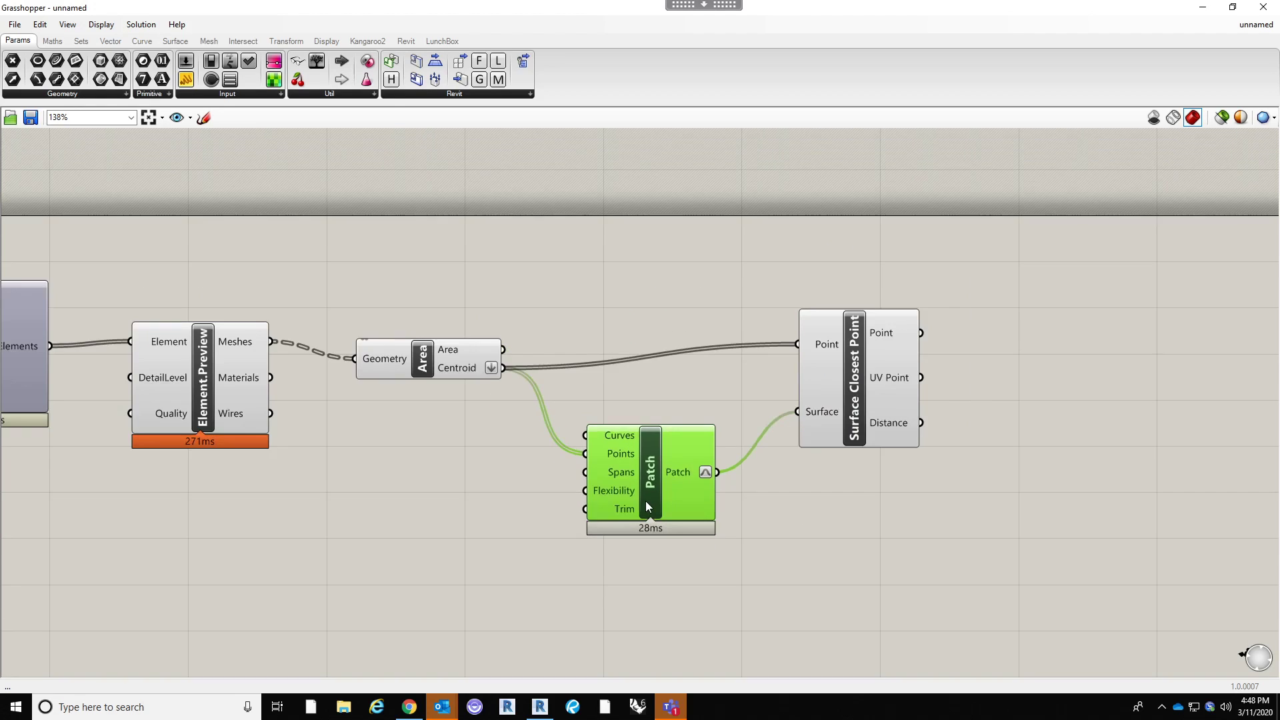
pyautogui.scroll(1, 906, 401)
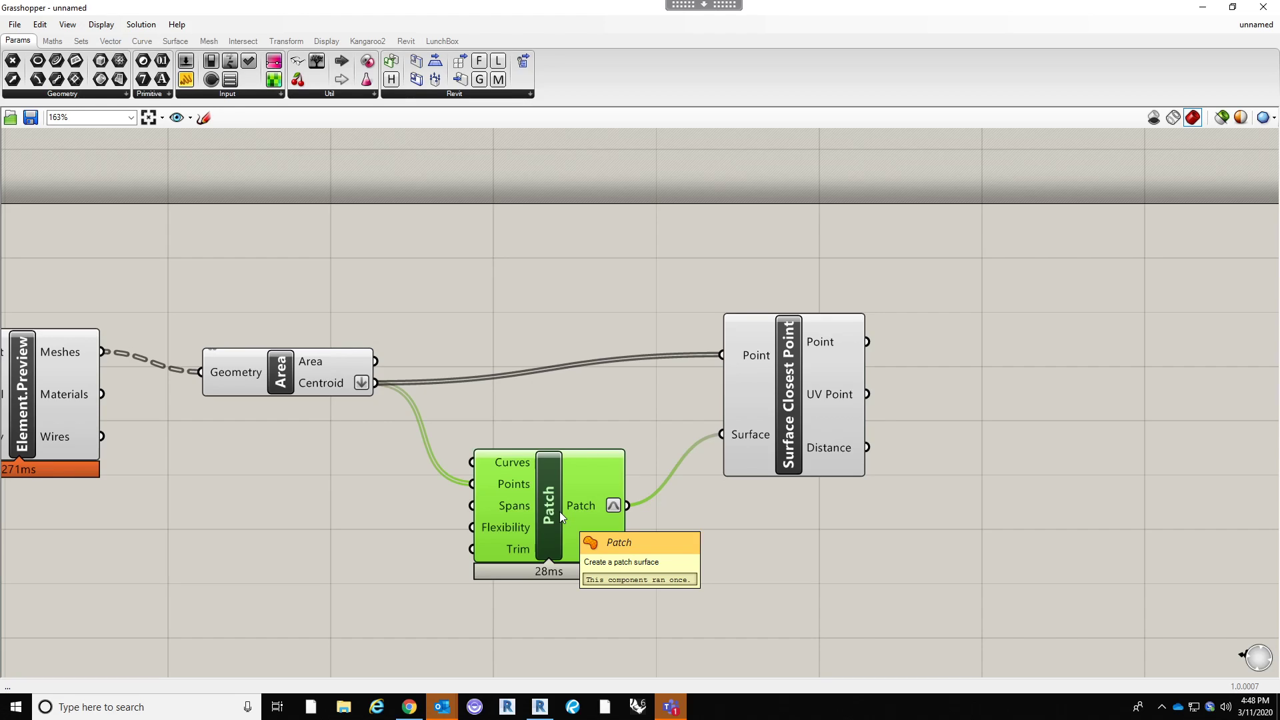
# Add a Panel showing Surface Closest Point's UV Point output and enlarge it to make the coordinates readable.
pyautogui.click(928, 434)
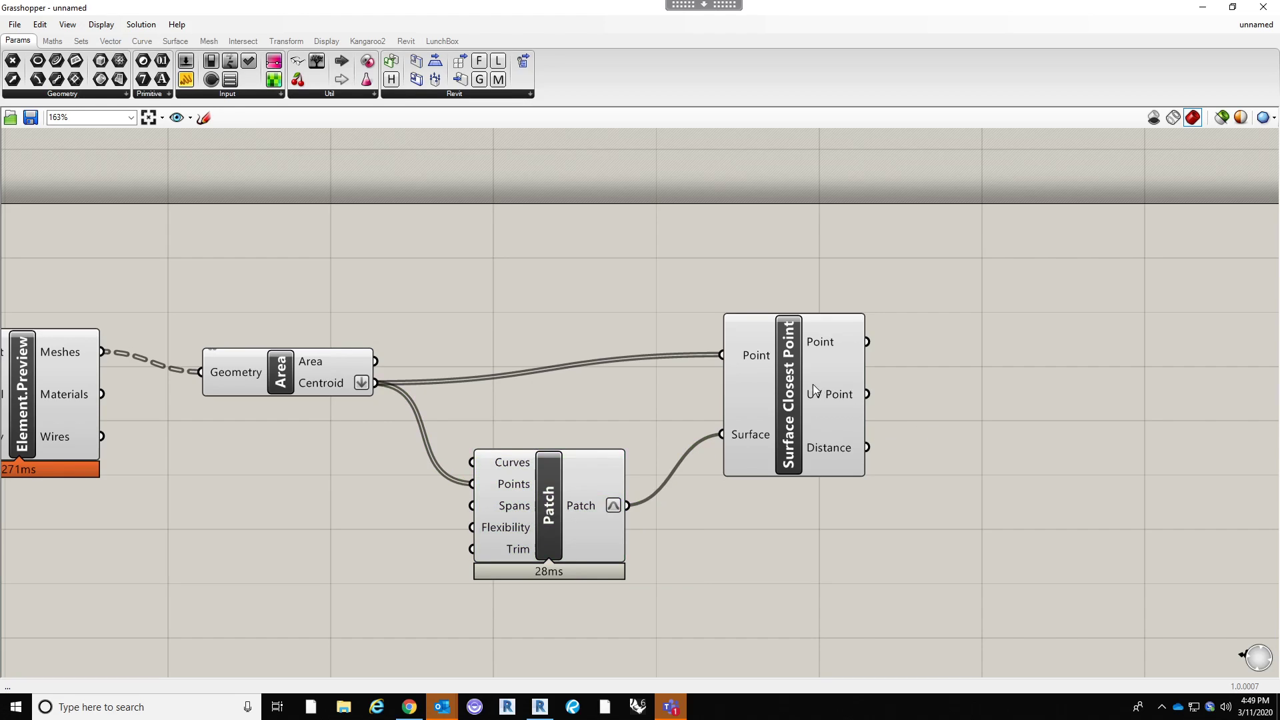
pyautogui.doubleClick(1007, 447)
pyautogui.write('panel')
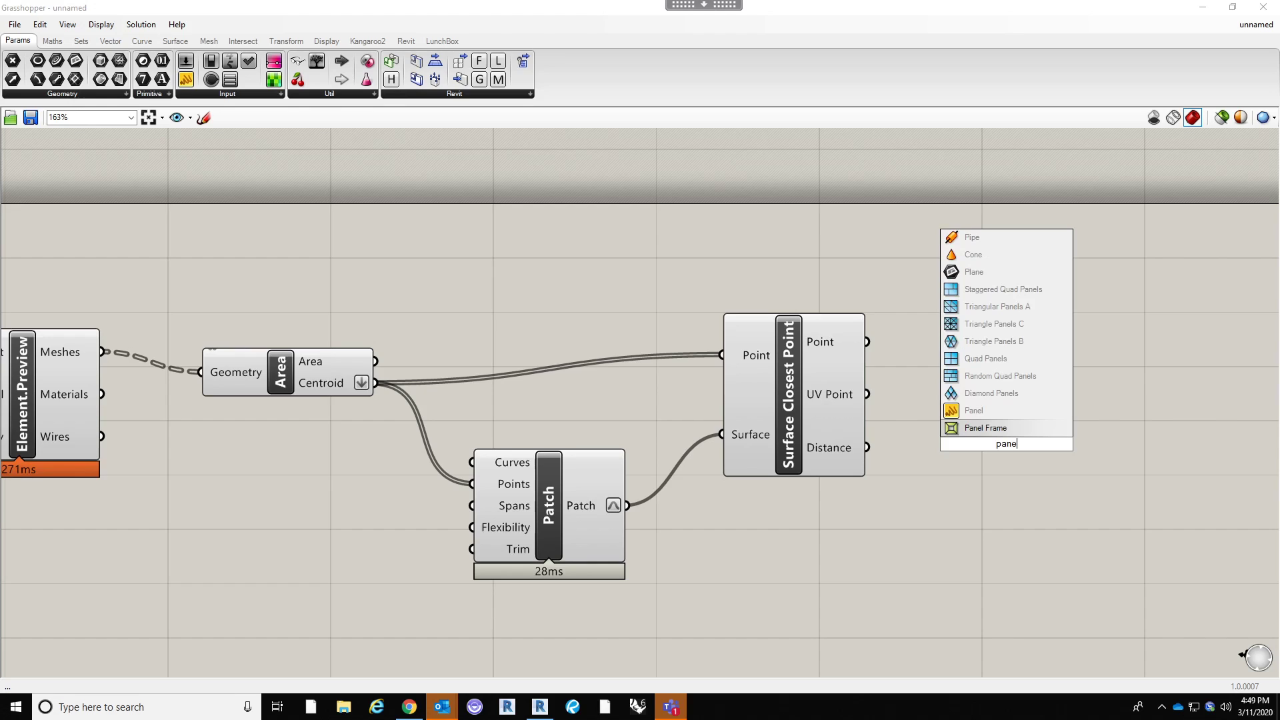
pyautogui.click(1000, 408)
pyautogui.moveTo(1092, 411); pyautogui.dragTo(1182, 381)
pyautogui.moveTo(867, 394); pyautogui.dragTo(980, 407)
pyautogui.scroll(-3, 797, 425)
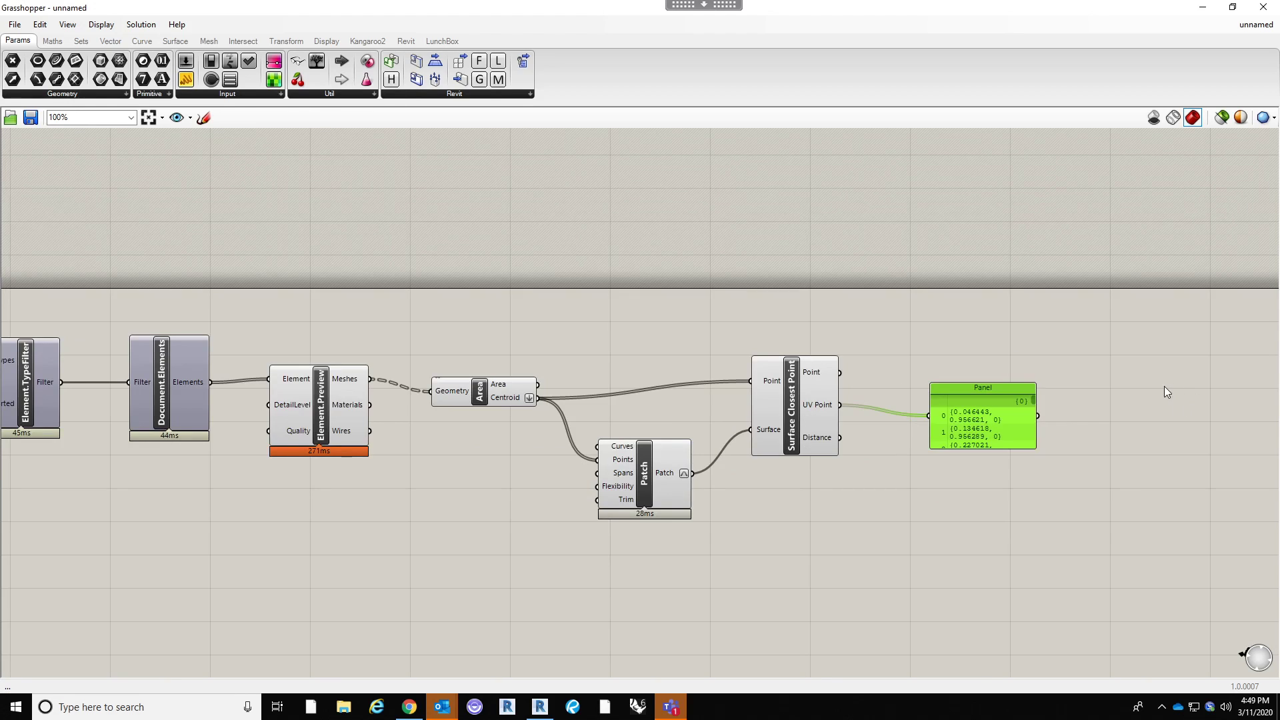
pyautogui.scroll(2, 1167, 388)
pyautogui.moveTo(988, 470); pyautogui.dragTo(1065, 593)
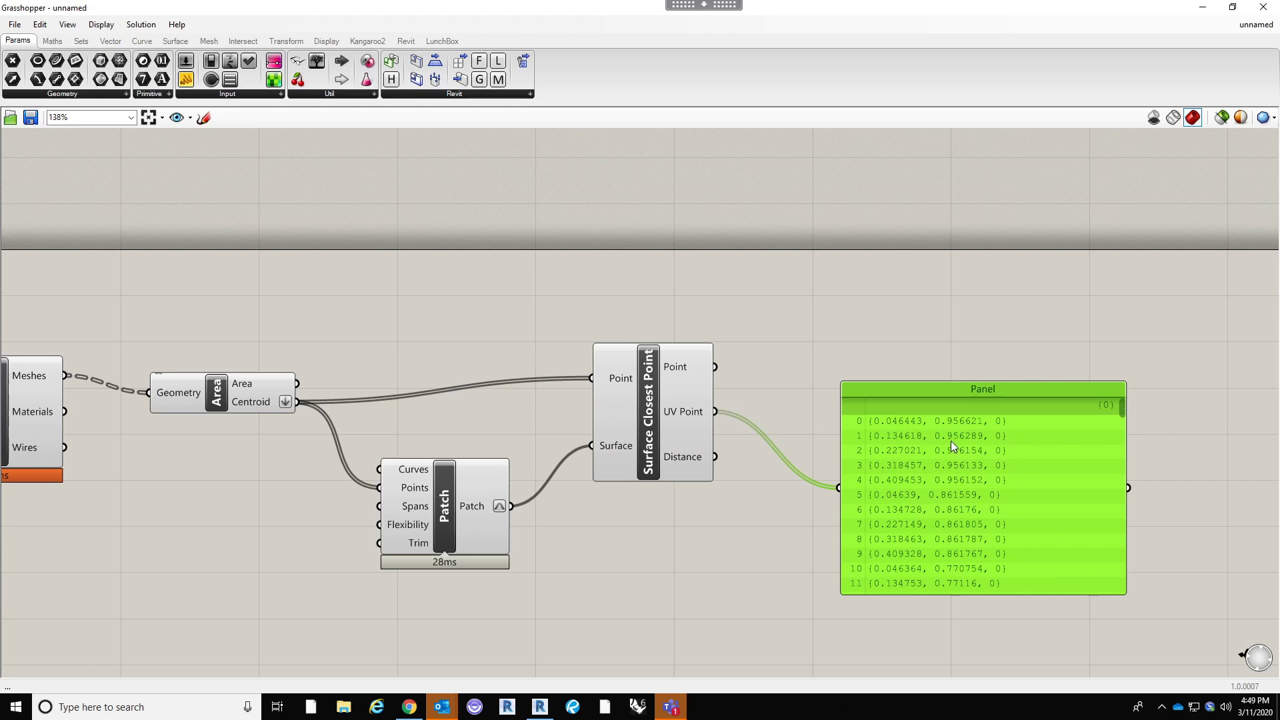
pyautogui.moveTo(1123, 411)
pyautogui.mouseDown()
pyautogui.moveTo(1120, 434)
pyautogui.moveTo(1118, 401)
pyautogui.mouseUp()
pyautogui.scroll(1, 1119, 425)
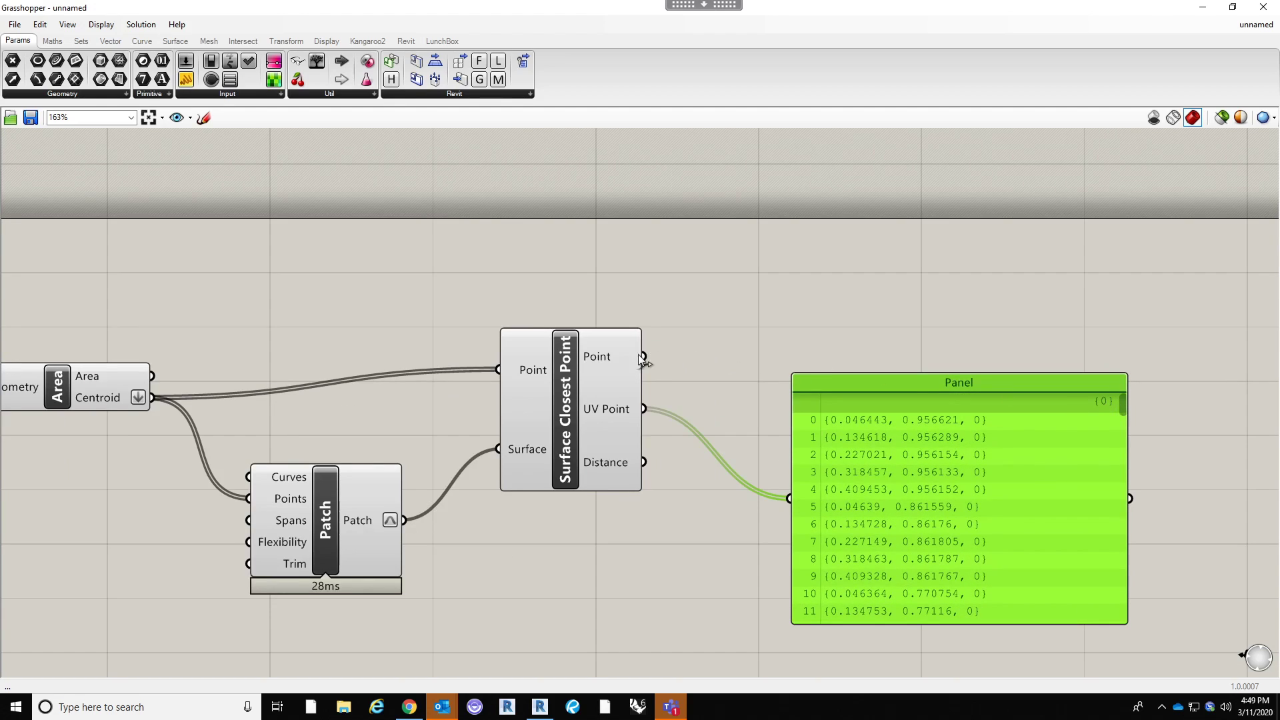
# Switch the Panel's input to Surface Closest Point's Point output and back to UV Point to compare both coordinate lists.
pyautogui.moveTo(602, 426); pyautogui.dragTo(618, 420)
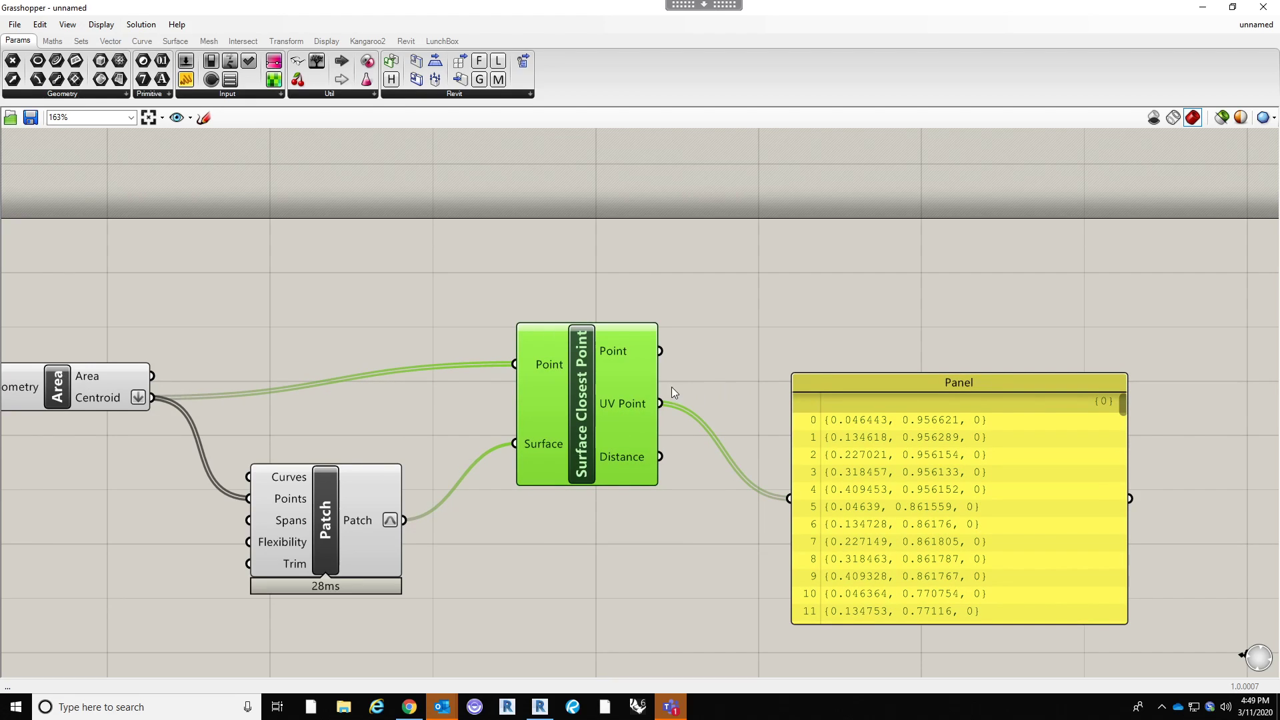
pyautogui.moveTo(660, 352); pyautogui.dragTo(770, 499)
pyautogui.moveTo(660, 351); pyautogui.dragTo(791, 498)
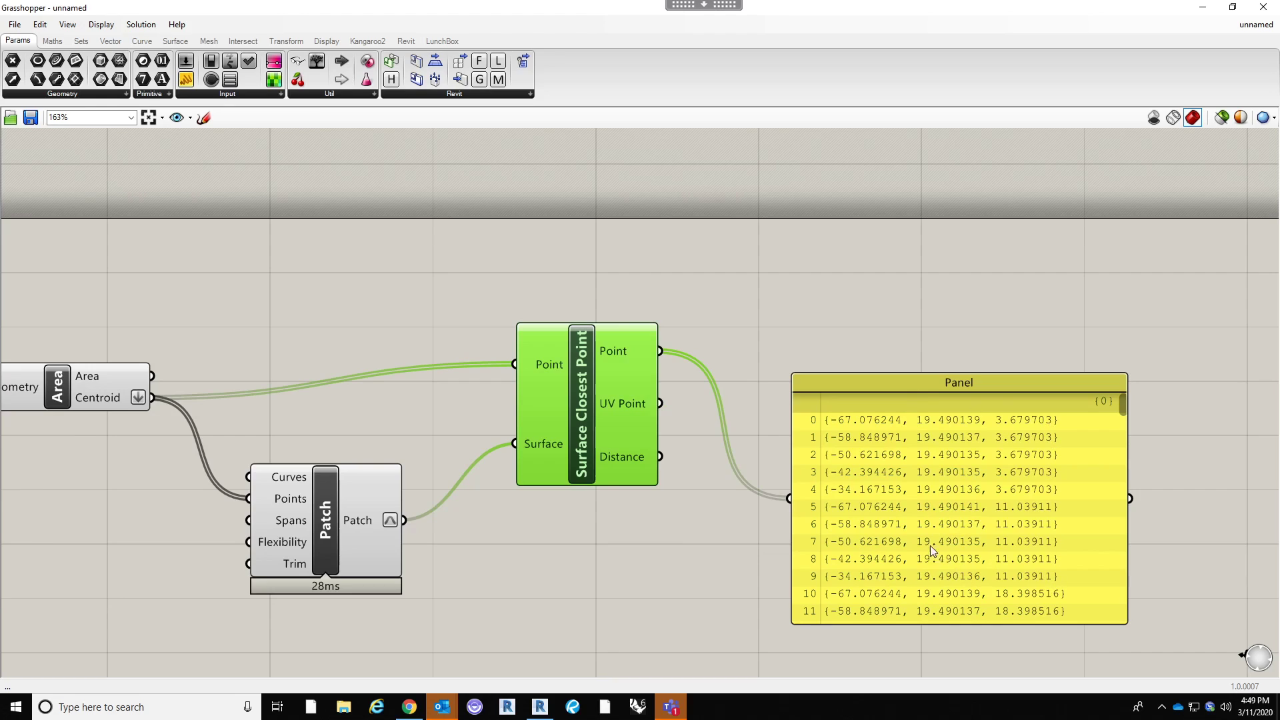
pyautogui.moveTo(660, 403); pyautogui.dragTo(789, 499)
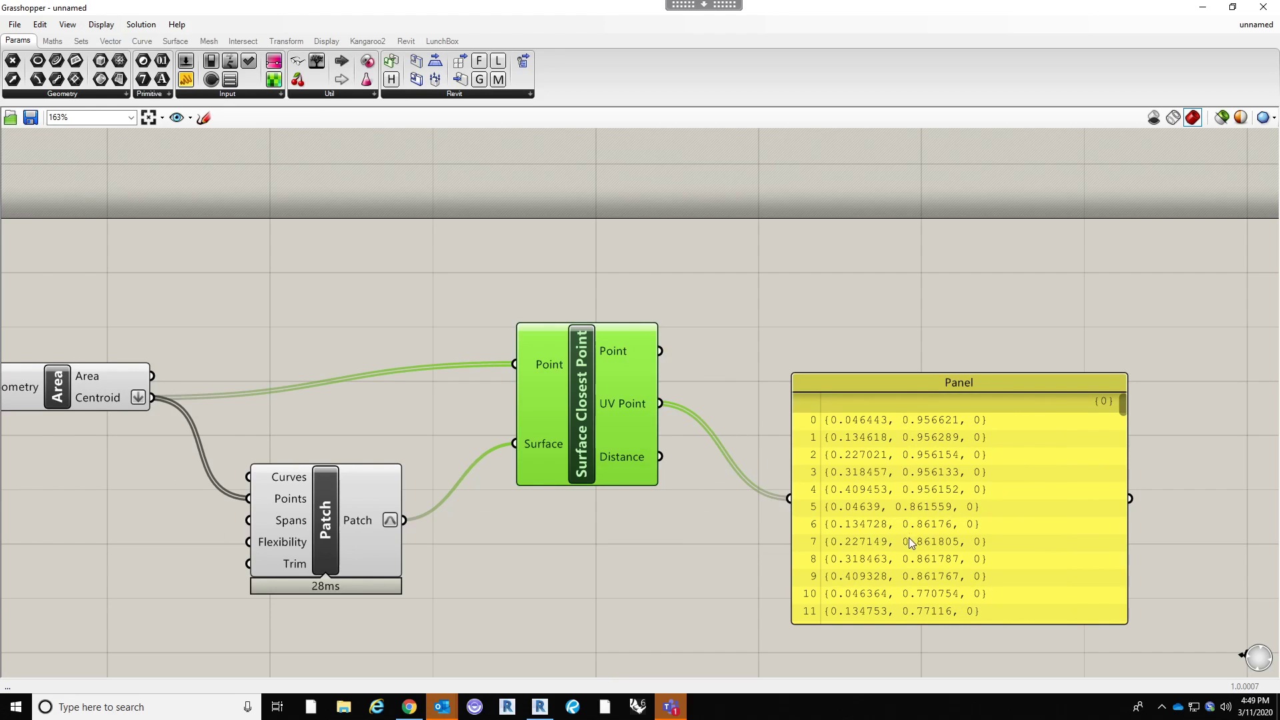
pyautogui.moveTo(937, 380); pyautogui.dragTo(921, 367)
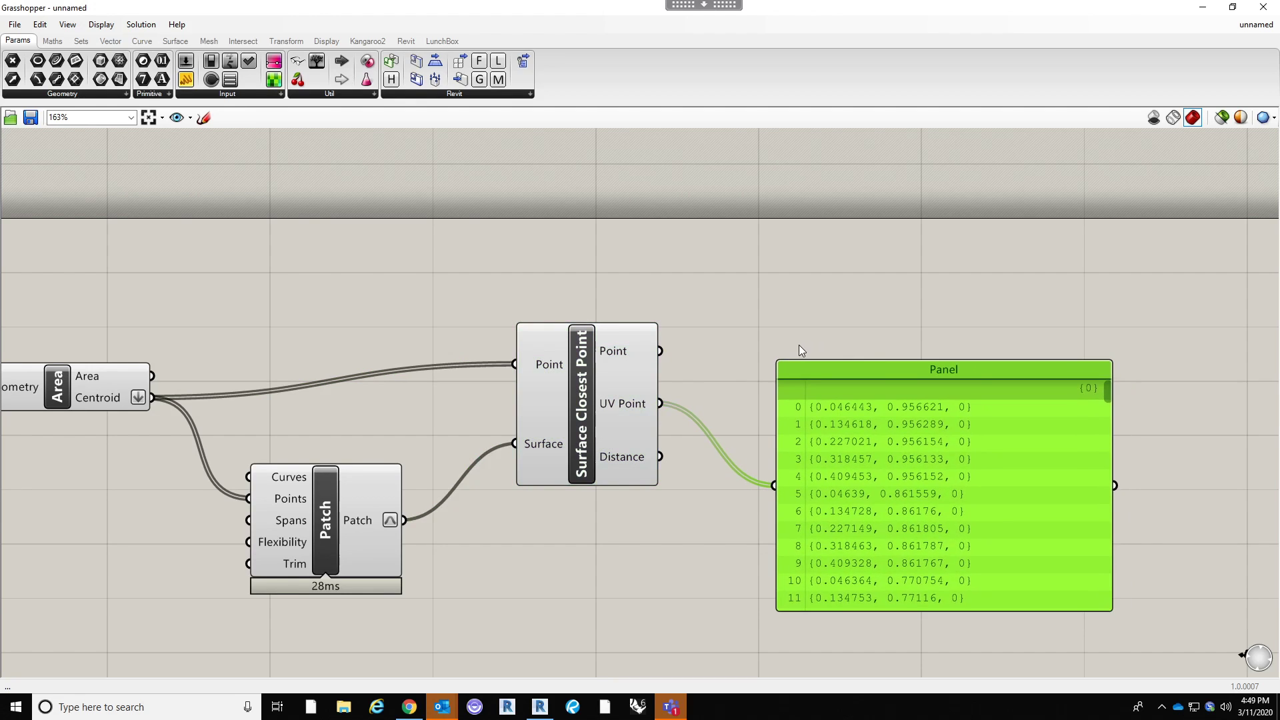
# Delete the Panel connected to the UV Point output.
pyautogui.scroll(-3, 799, 346)
pyautogui.scroll(4, 975, 455)
pyautogui.scroll(-3, 671, 467)
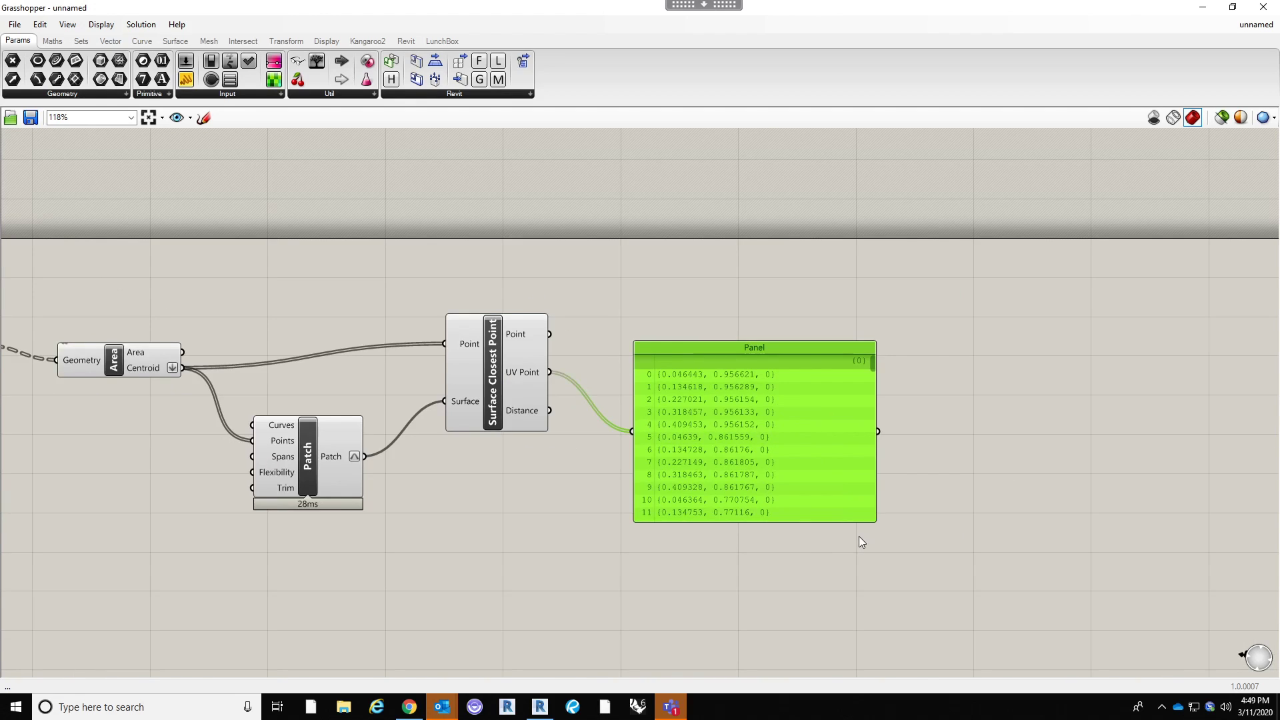
pyautogui.click(849, 551)
pyautogui.click(829, 357)
pyautogui.press('Delete')
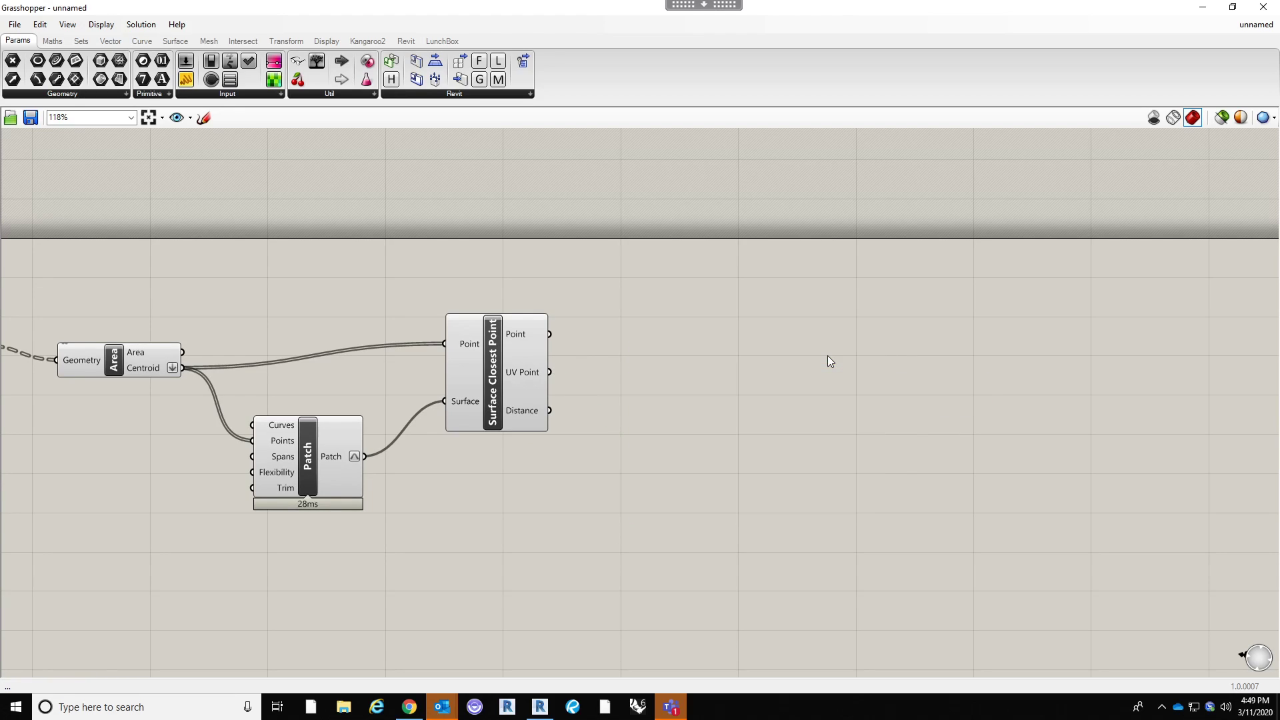
# Add a Deconstruct component beside Surface Closest Point and connect the UV Point output to its Point input.
pyautogui.doubleClick(769, 430)
pyautogui.write('deconstr')
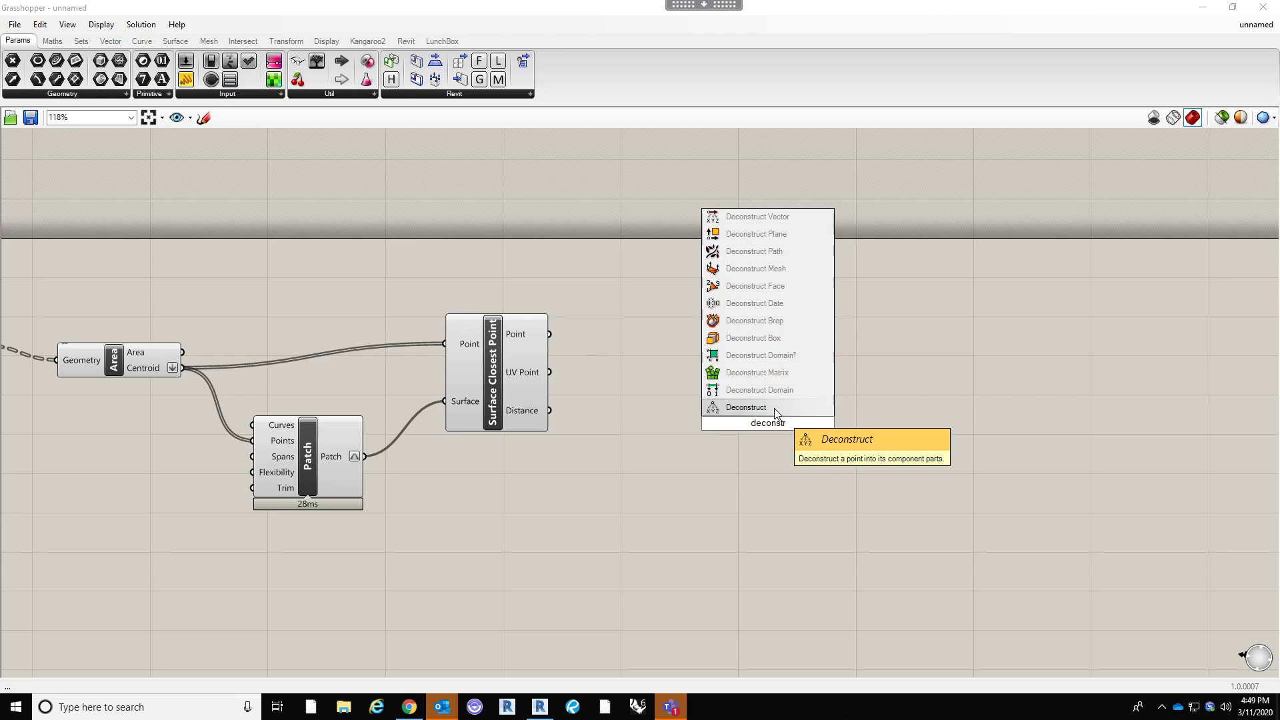
pyautogui.click(774, 408)
pyautogui.moveTo(749, 437); pyautogui.dragTo(671, 396)
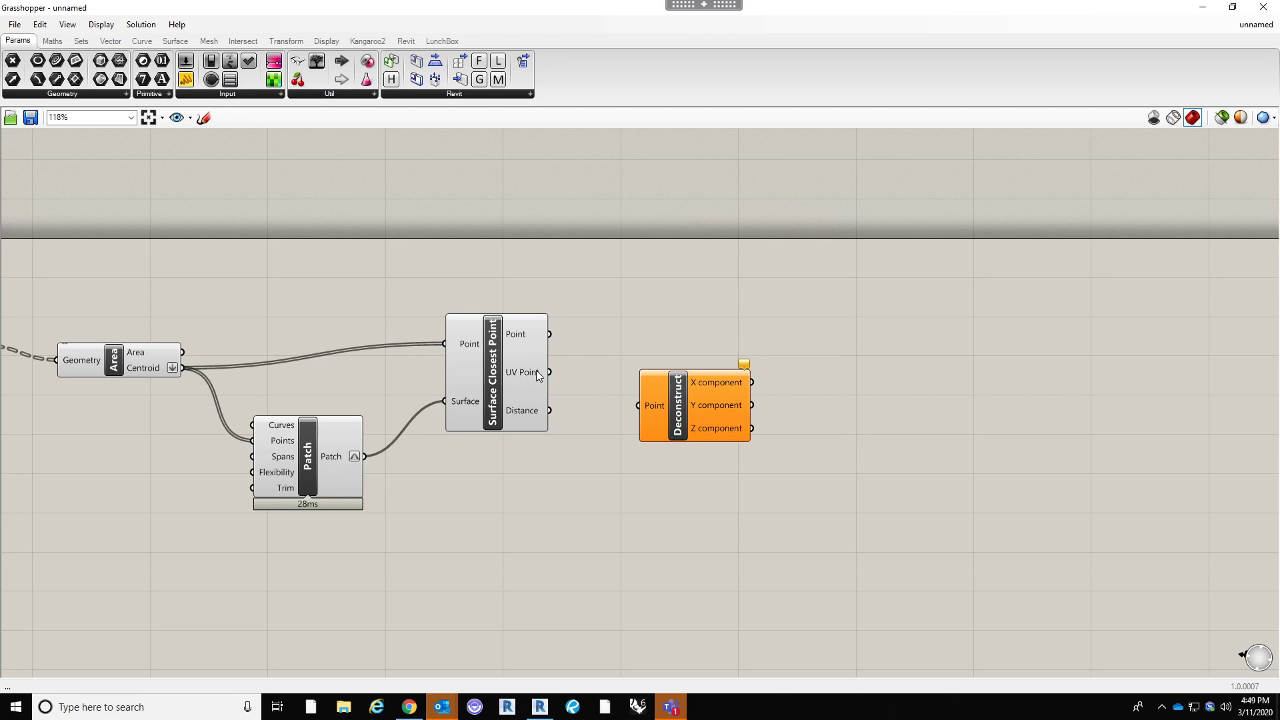
pyautogui.moveTo(548, 372); pyautogui.dragTo(712, 393)
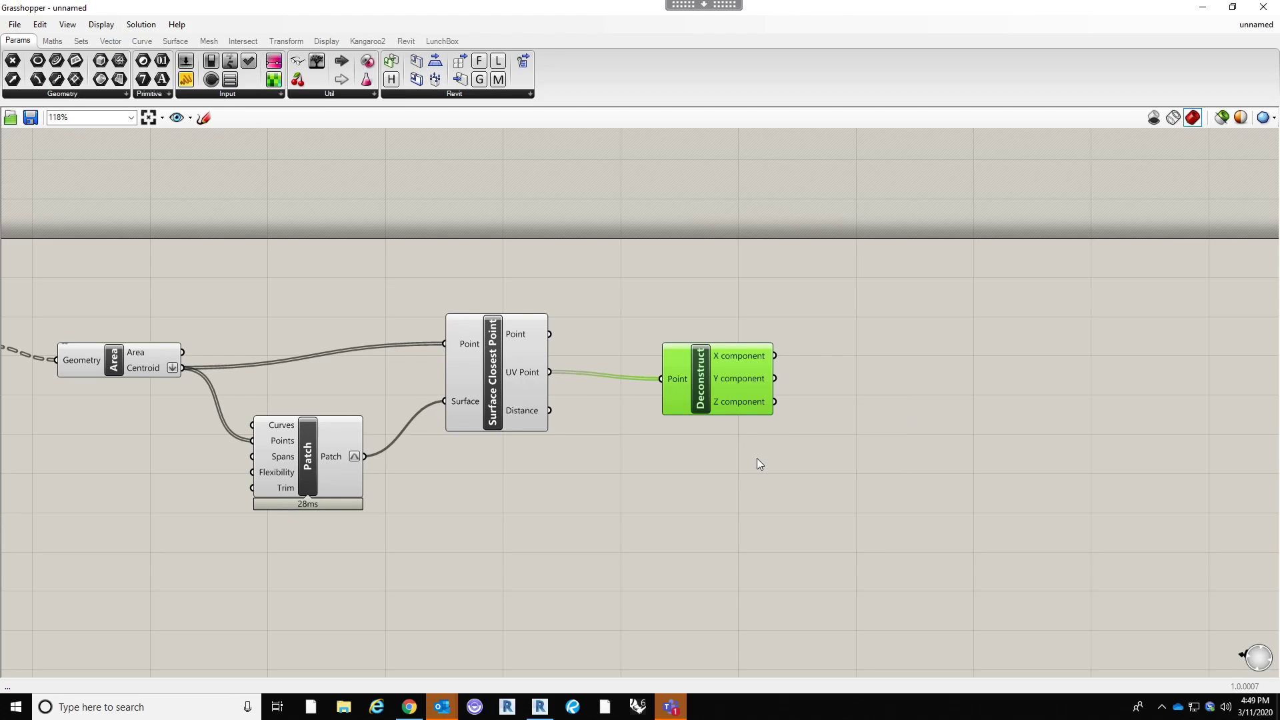
pyautogui.moveTo(728, 390); pyautogui.dragTo(715, 414)
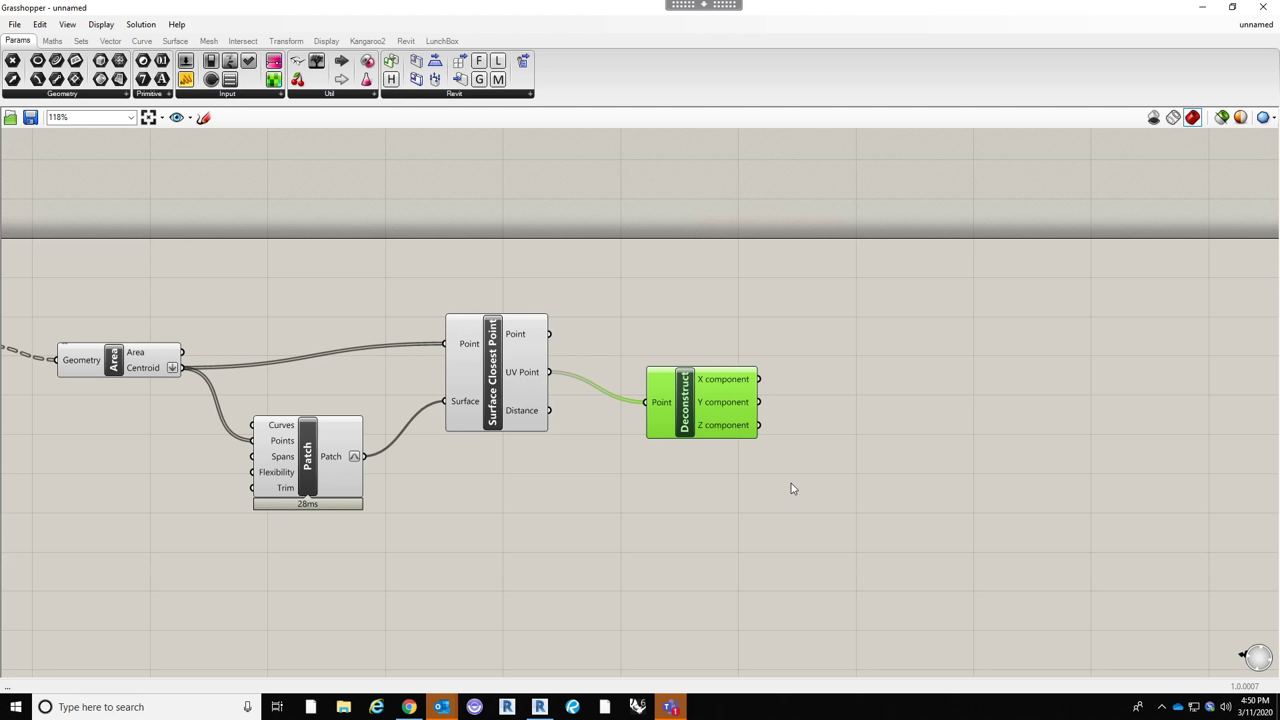
# Add two stacked Bounds components and connect Deconstruct's X component to the upper one and Y component to the lower one.
pyautogui.doubleClick(859, 461)
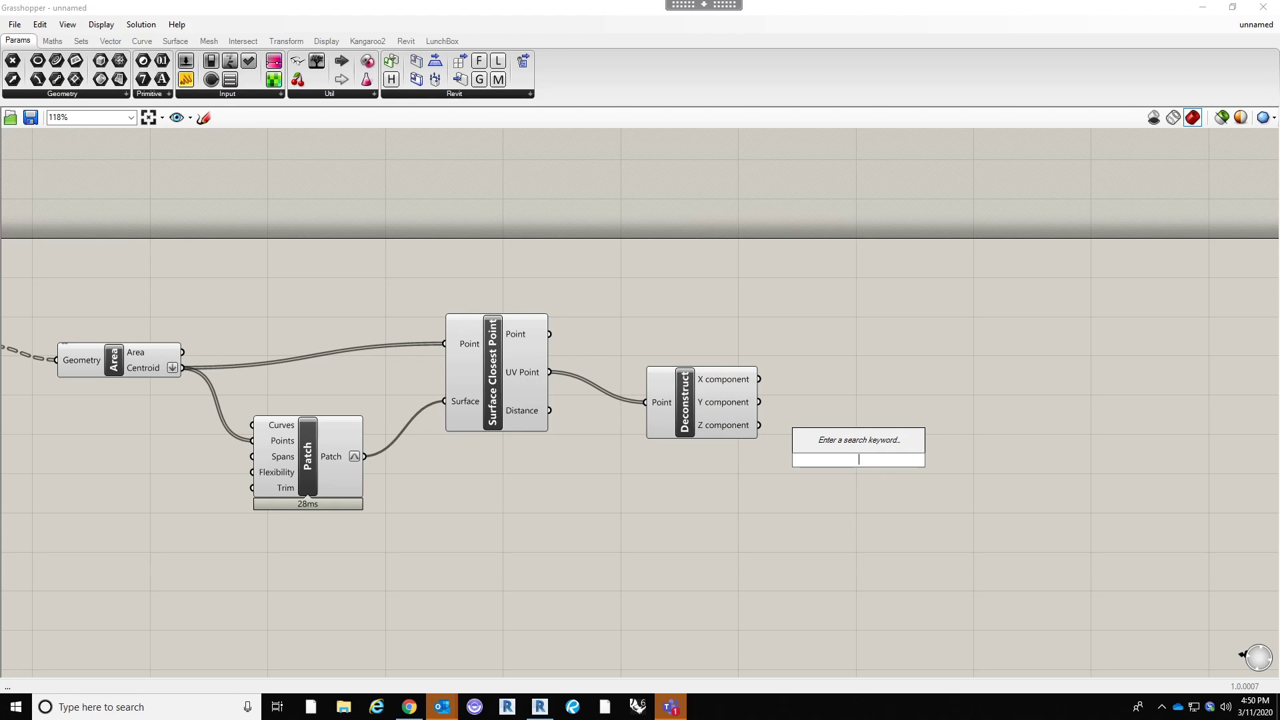
pyautogui.write('bounds')
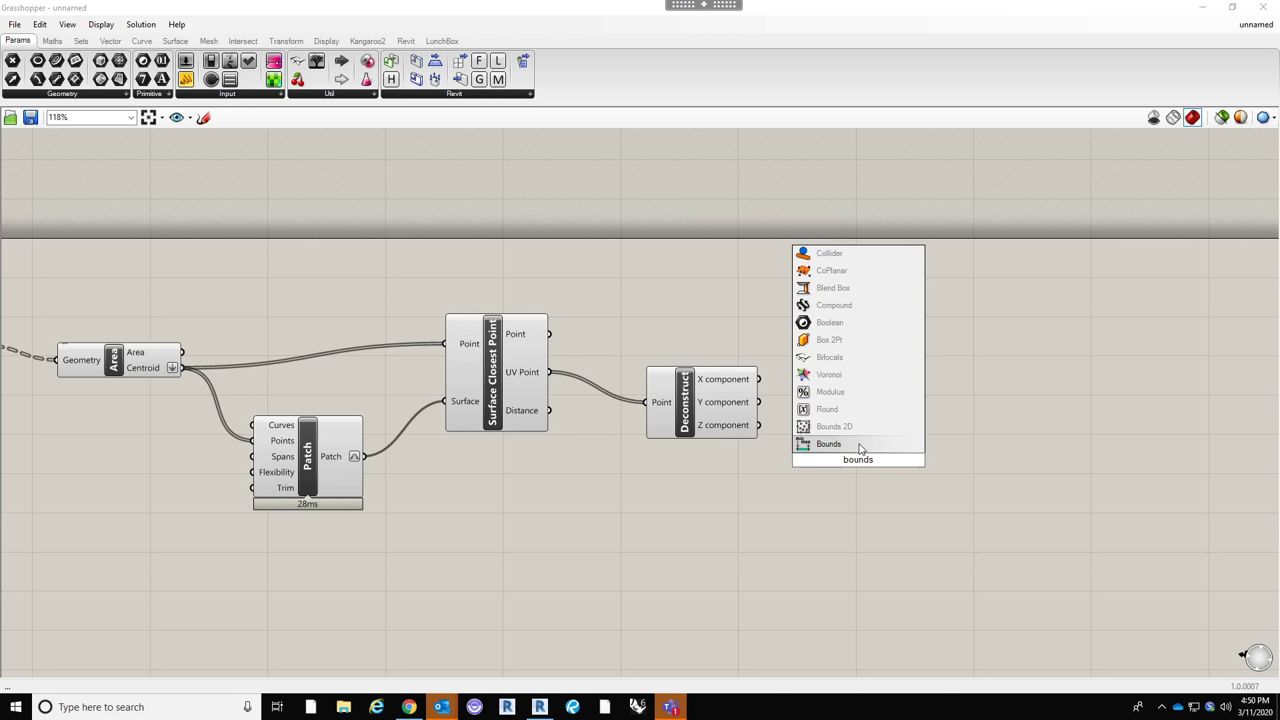
pyautogui.press('Return')
pyautogui.moveTo(859, 456)
pyautogui.mouseDown()
pyautogui.moveTo(876, 362)
pyautogui.moveTo(876, 453)
pyautogui.mouseUp()
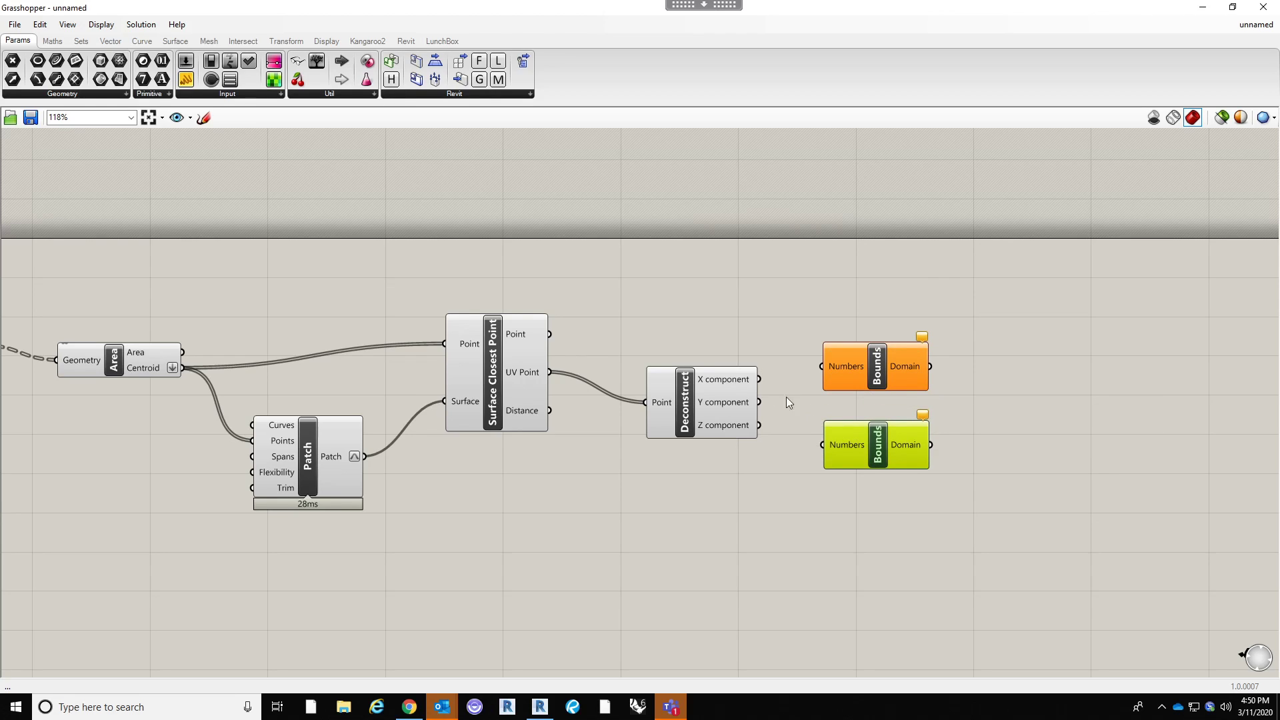
pyautogui.moveTo(760, 402); pyautogui.dragTo(824, 445)
pyautogui.moveTo(805, 533); pyautogui.dragTo(664, 543, button='right')
# Add a Remap Numbers component, connecting Deconstruct's X component to its Value and the upper Bounds' Domain to its Source.
pyautogui.click(870, 512)
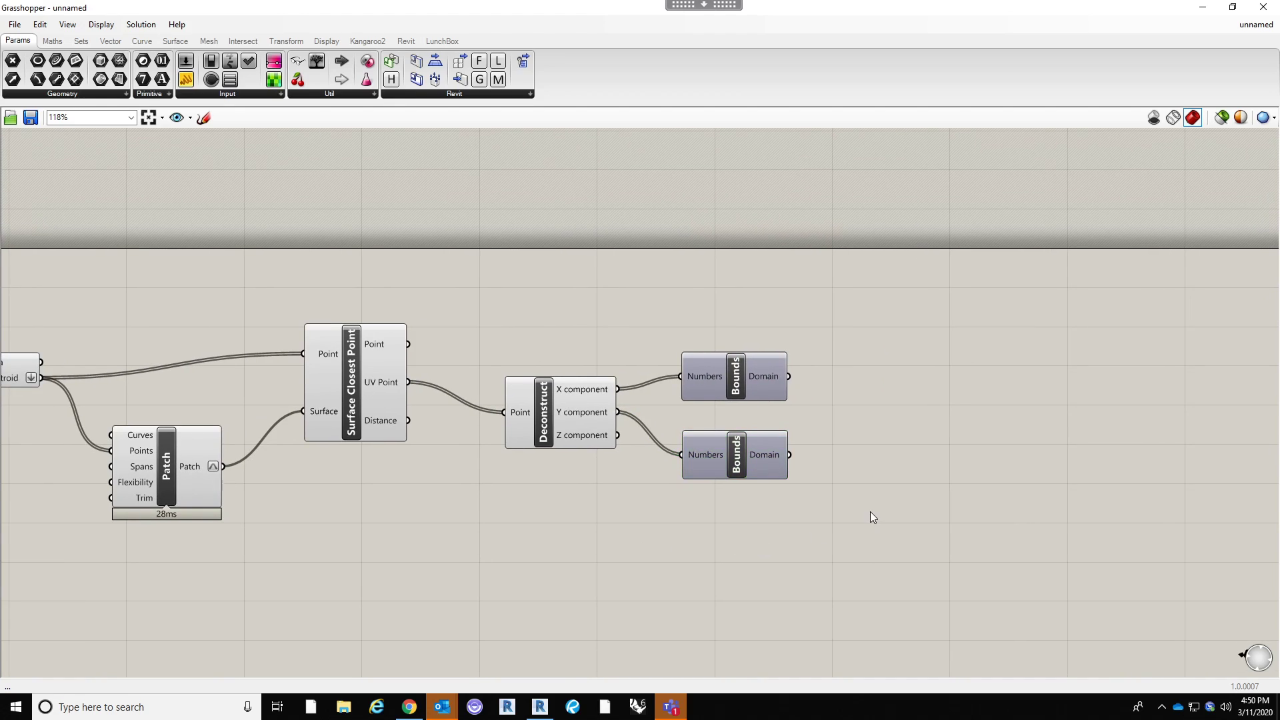
pyautogui.doubleClick(870, 512)
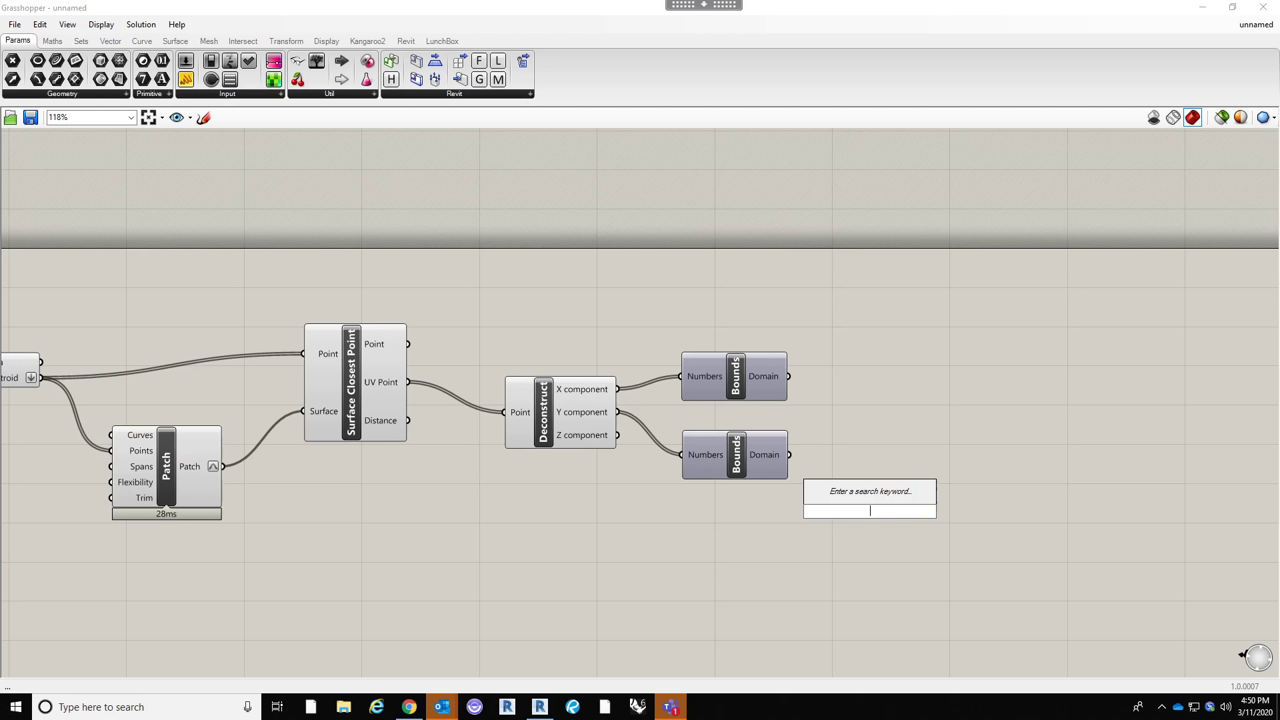
pyautogui.write('rem')
pyautogui.click(871, 497)
pyautogui.moveTo(874, 498); pyautogui.dragTo(926, 372)
pyautogui.moveTo(618, 390); pyautogui.dragTo(889, 309)
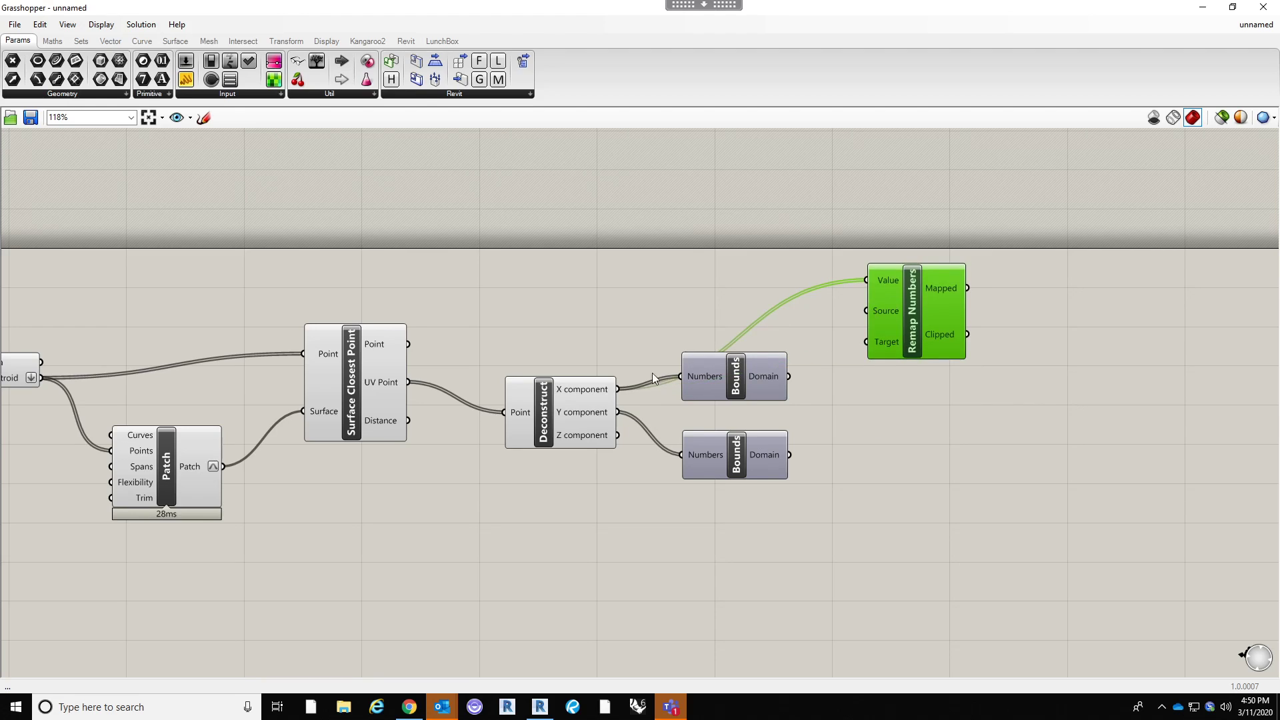
pyautogui.moveTo(789, 377); pyautogui.dragTo(861, 309)
# Inspect the upper Bounds' Domain output and place a copy of the Remap Numbers component directly below the original.
pyautogui.scroll(3, 870, 357)
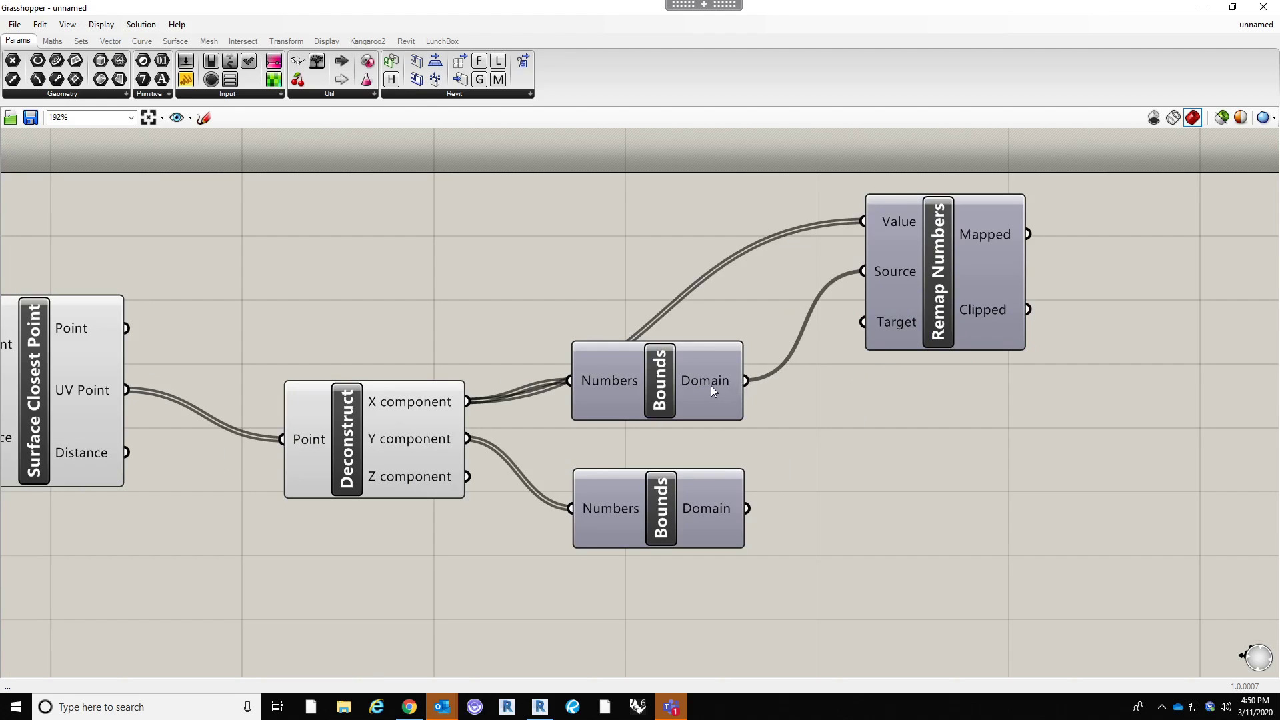
pyautogui.moveTo(709, 382)
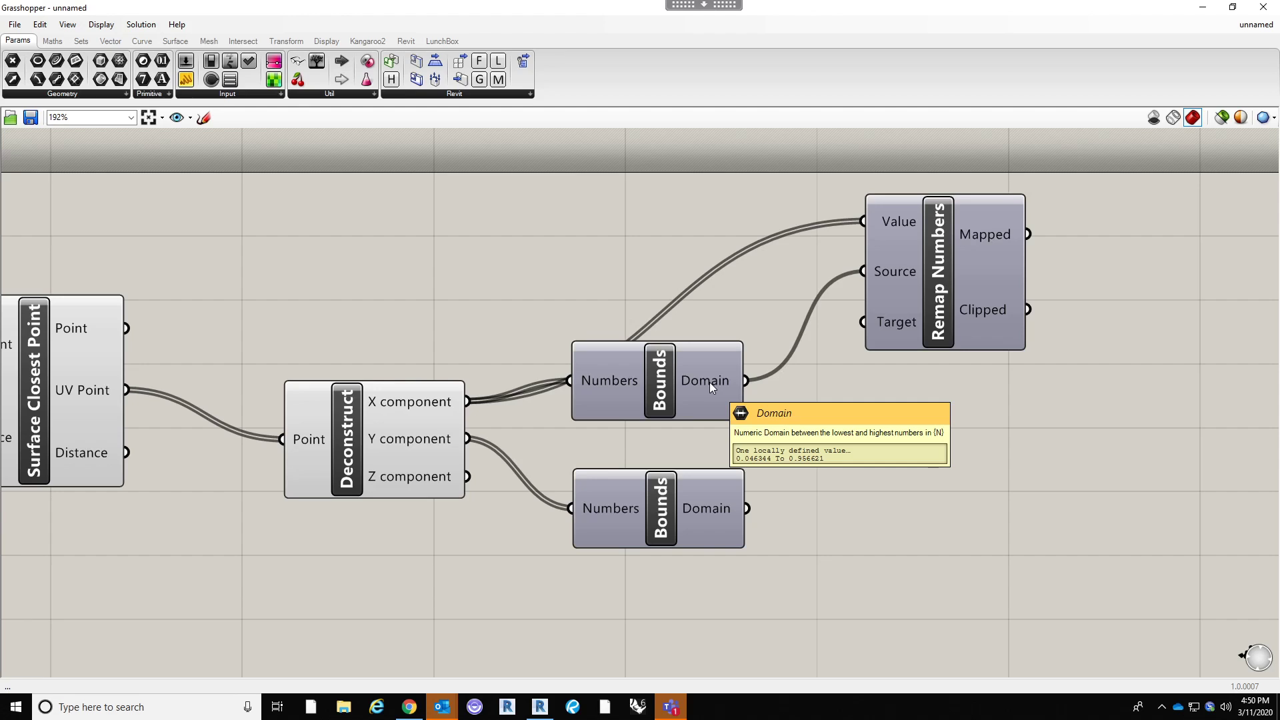
pyautogui.scroll(-2, 707, 385)
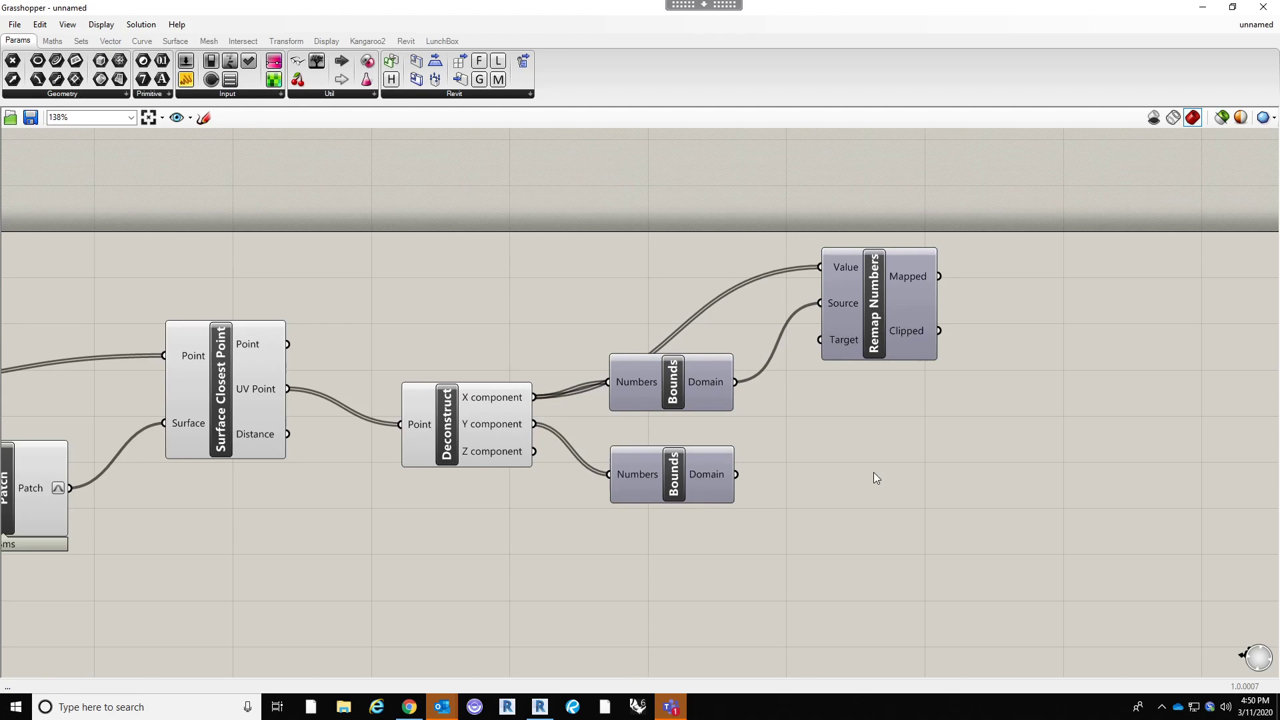
pyautogui.click(878, 330)
pyautogui.keyDown('alt'); pyautogui.moveTo(878, 330); pyautogui.dragTo(877, 522); pyautogui.keyUp('alt')
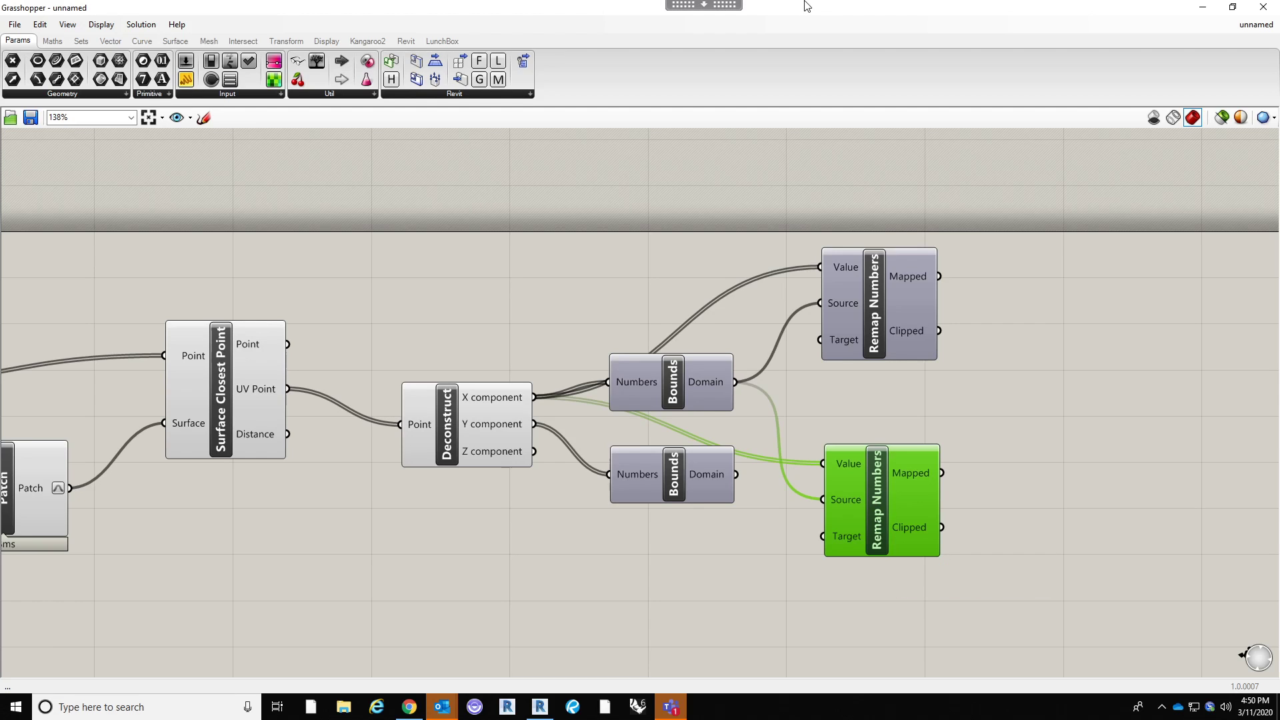
# Move the Grasshopper window aside to view the curtain wall's panel grid in Revit, and maximize it again.
pyautogui.moveTo(785, 7); pyautogui.dragTo(1133, 229)
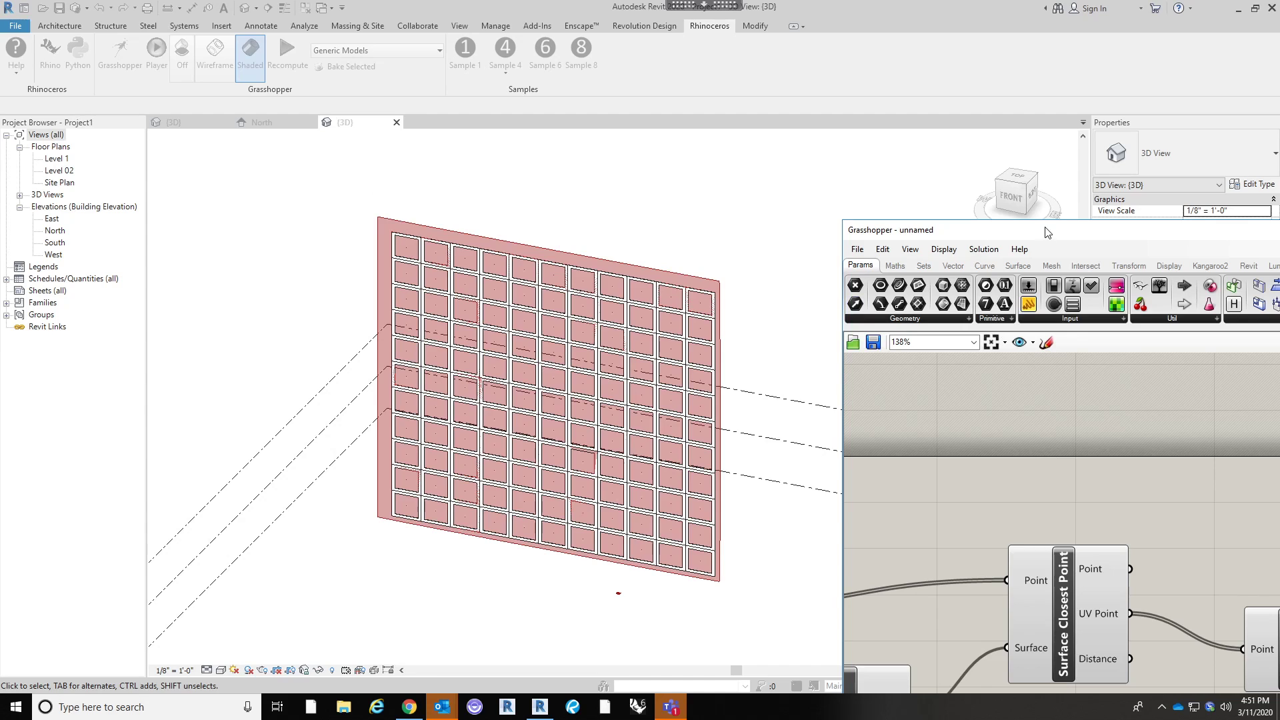
pyautogui.moveTo(1041, 230); pyautogui.dragTo(624, 252)
pyautogui.doubleClick(623, 252)
# Connect the lower Bounds' Domain to the lower Remap Numbers' Source and shift the upper Remap Numbers slightly down.
pyautogui.scroll(-2, 959, 474)
pyautogui.scroll(3, 959, 474)
pyautogui.moveTo(537, 466); pyautogui.dragTo(637, 492)
pyautogui.click(701, 482)
pyautogui.scroll(-2, 698, 487)
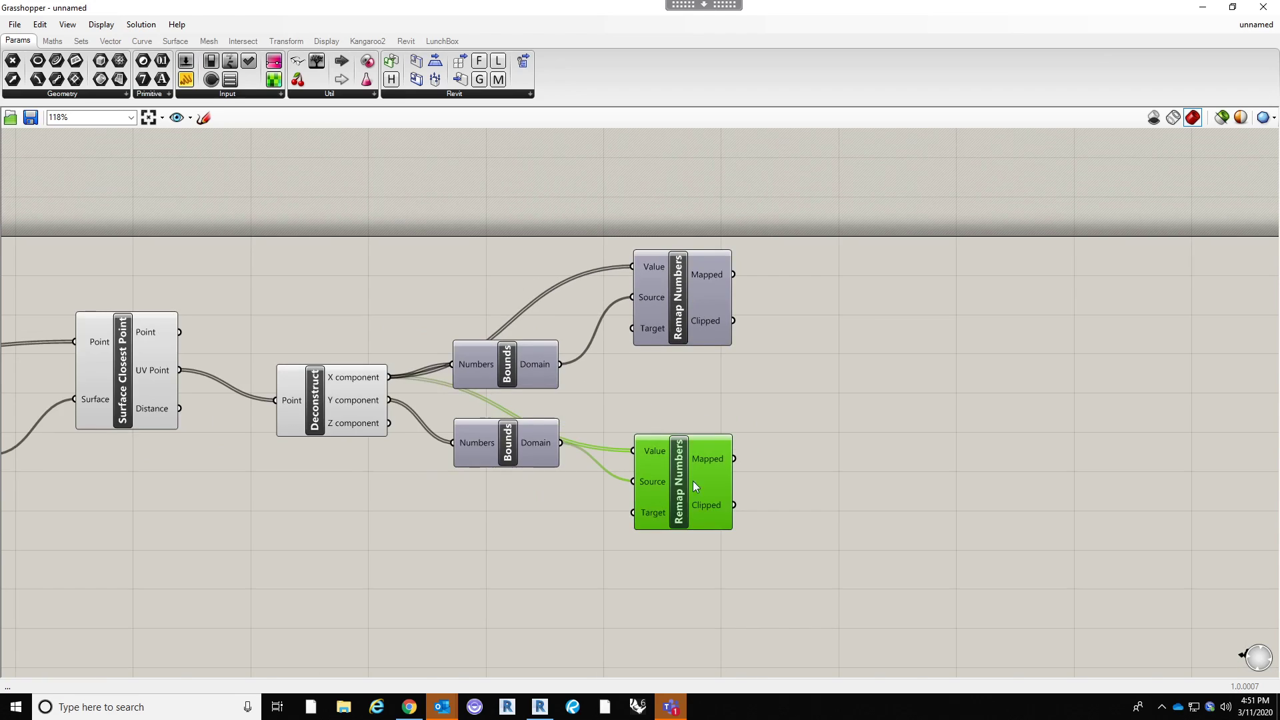
pyautogui.moveTo(693, 314); pyautogui.dragTo(694, 337)
pyautogui.click(806, 417)
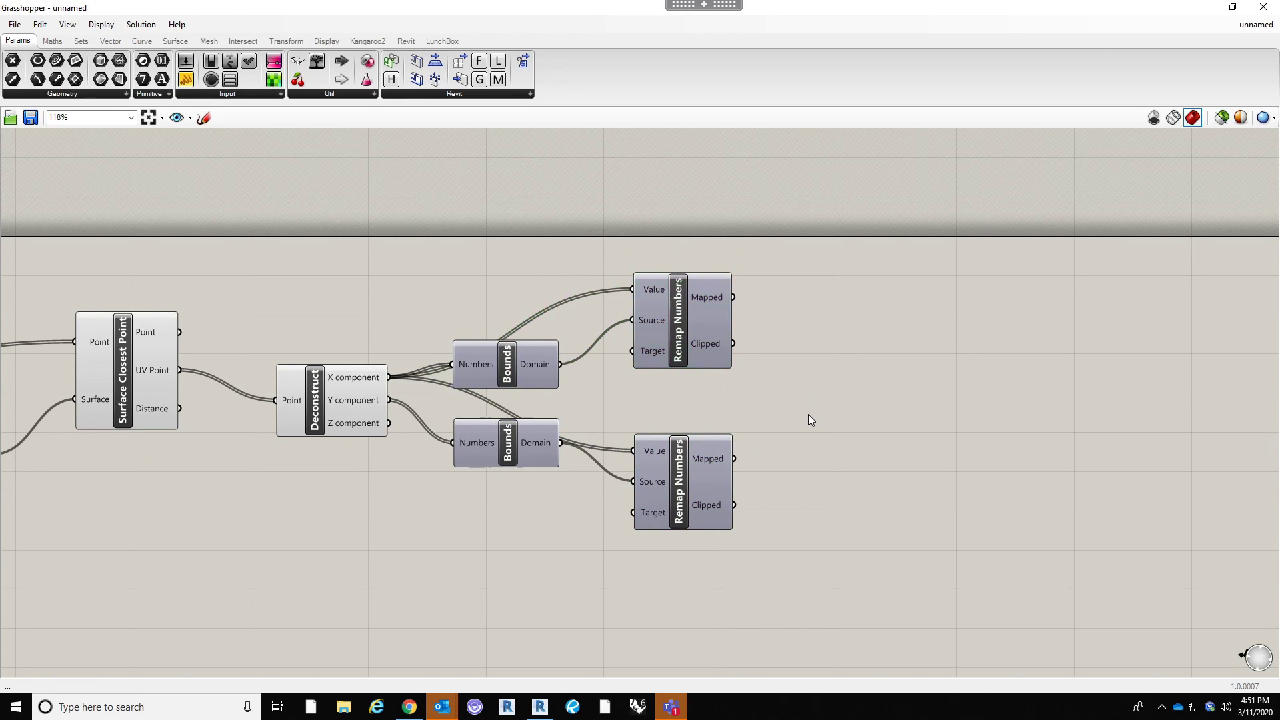
# Add a Construct Point component beyond the outputs of the two Remap Numbers components.
pyautogui.doubleClick(825, 451)
pyautogui.write('re')
pyautogui.press('BackSpace')
pyautogui.press('BackSpace')
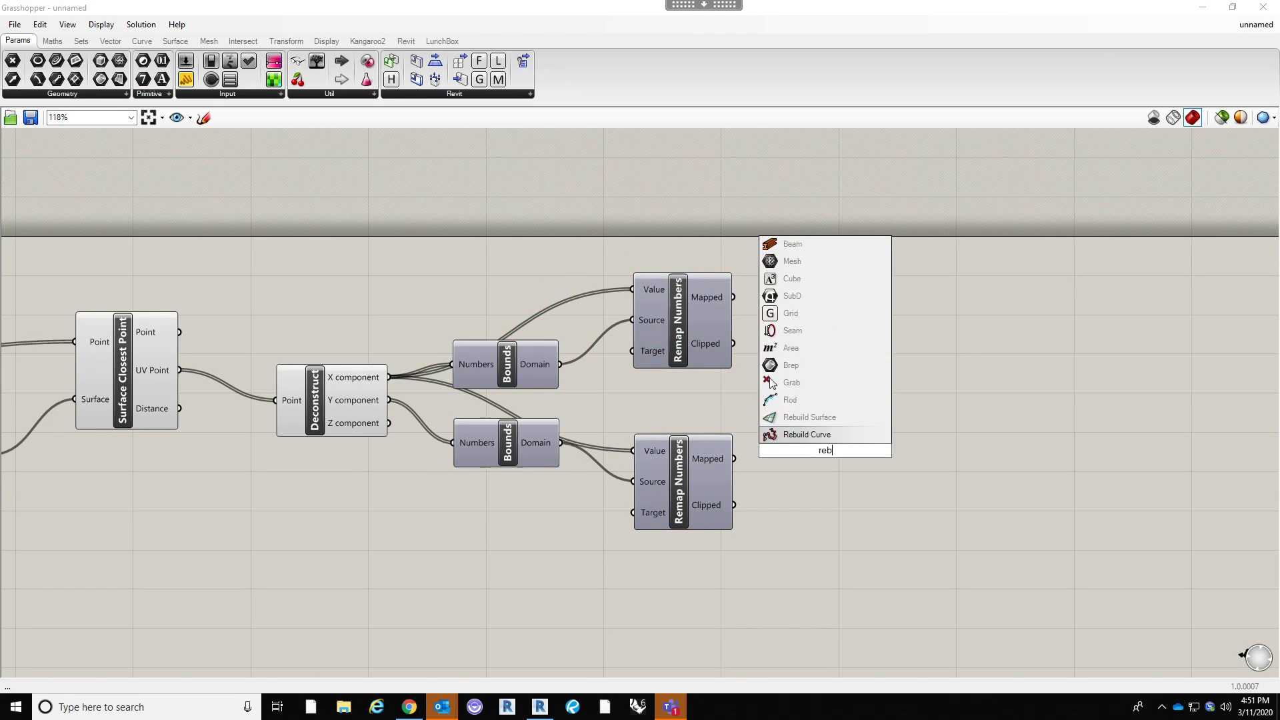
pyautogui.write('xyz')
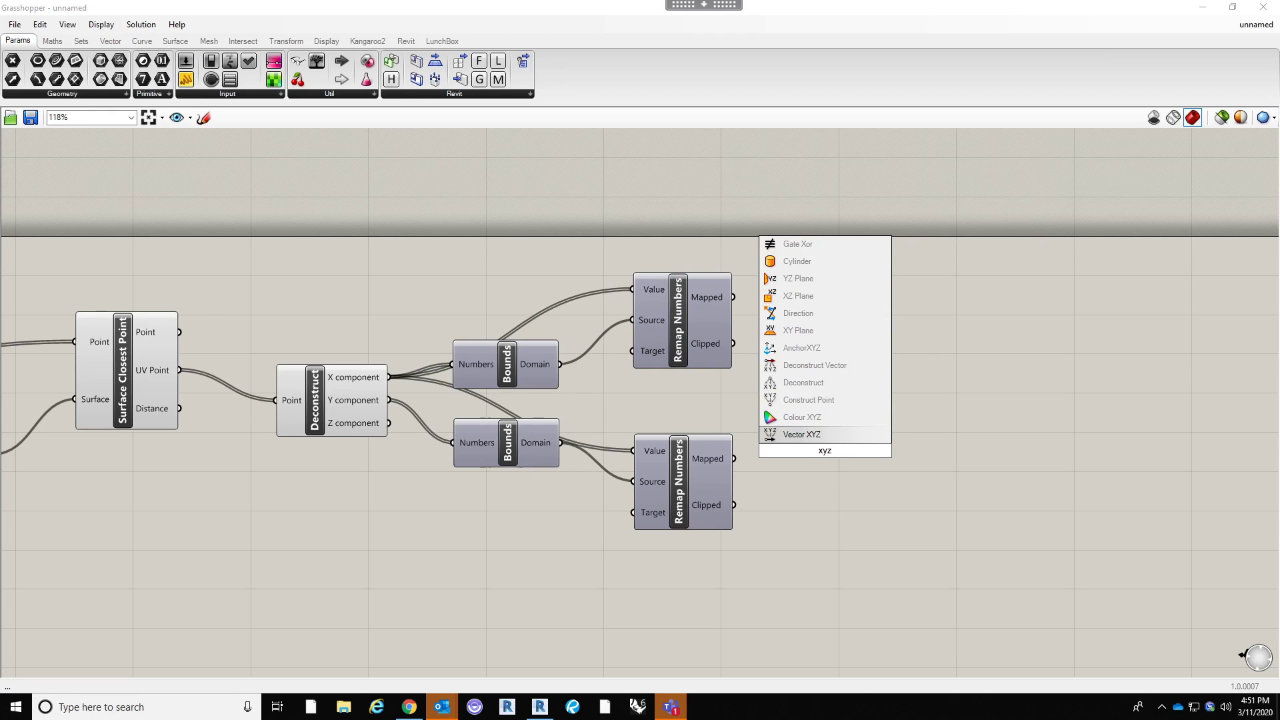
pyautogui.click(824, 403)
pyautogui.moveTo(868, 428); pyautogui.dragTo(927, 390)
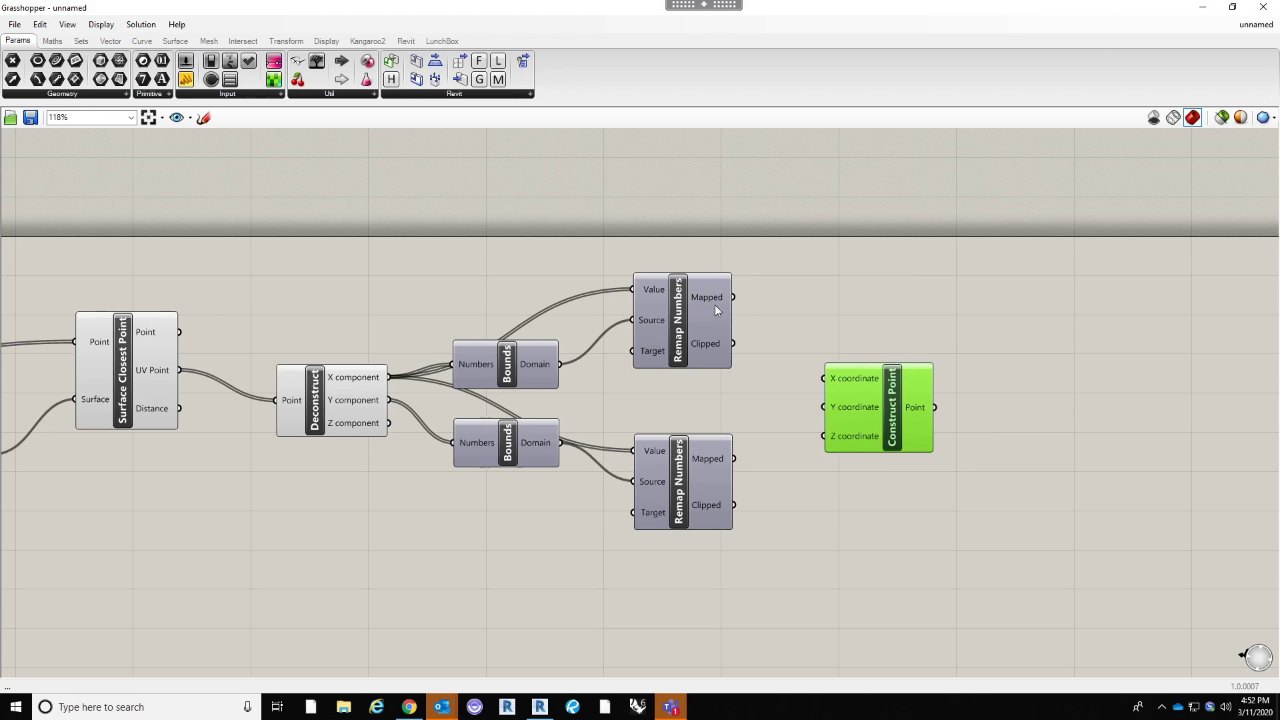
# Connect the upper Remap Numbers' Mapped output to Construct Point's X coordinate and the lower one's Mapped output to its Y coordinate.
pyautogui.moveTo(734, 297); pyautogui.dragTo(862, 422)
pyautogui.click(861, 538)
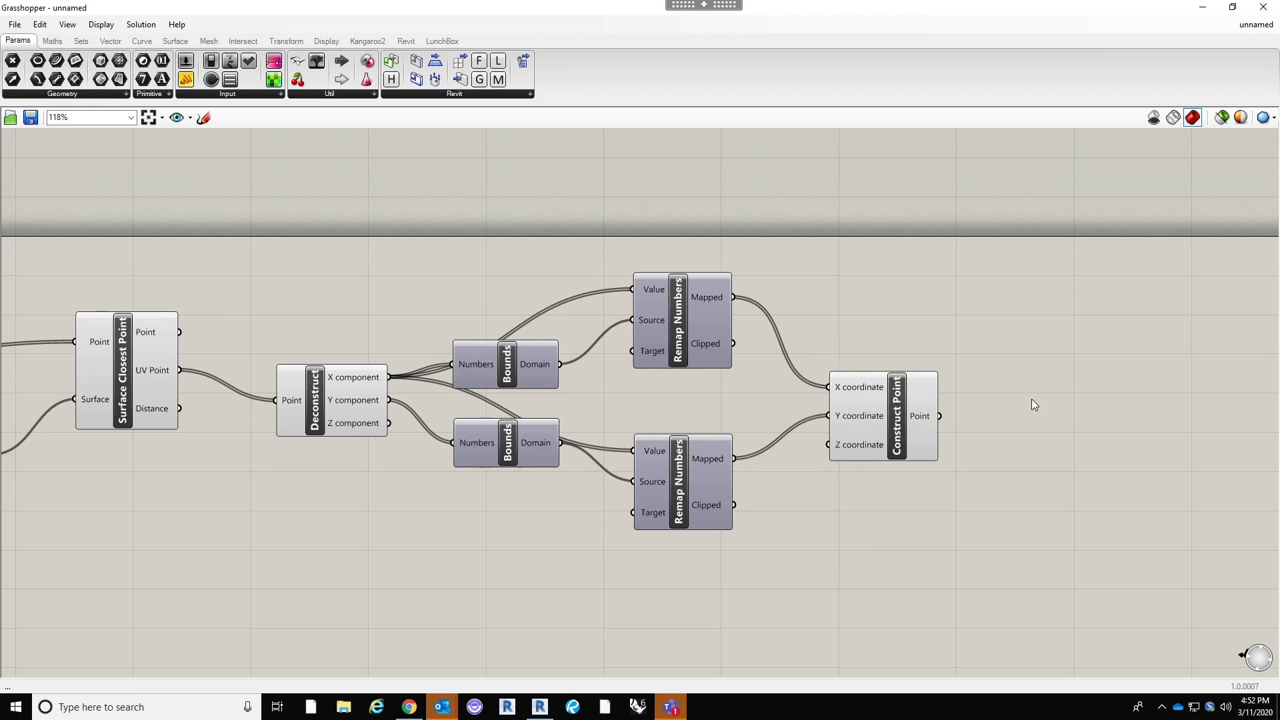
pyautogui.scroll(2, 978, 409)
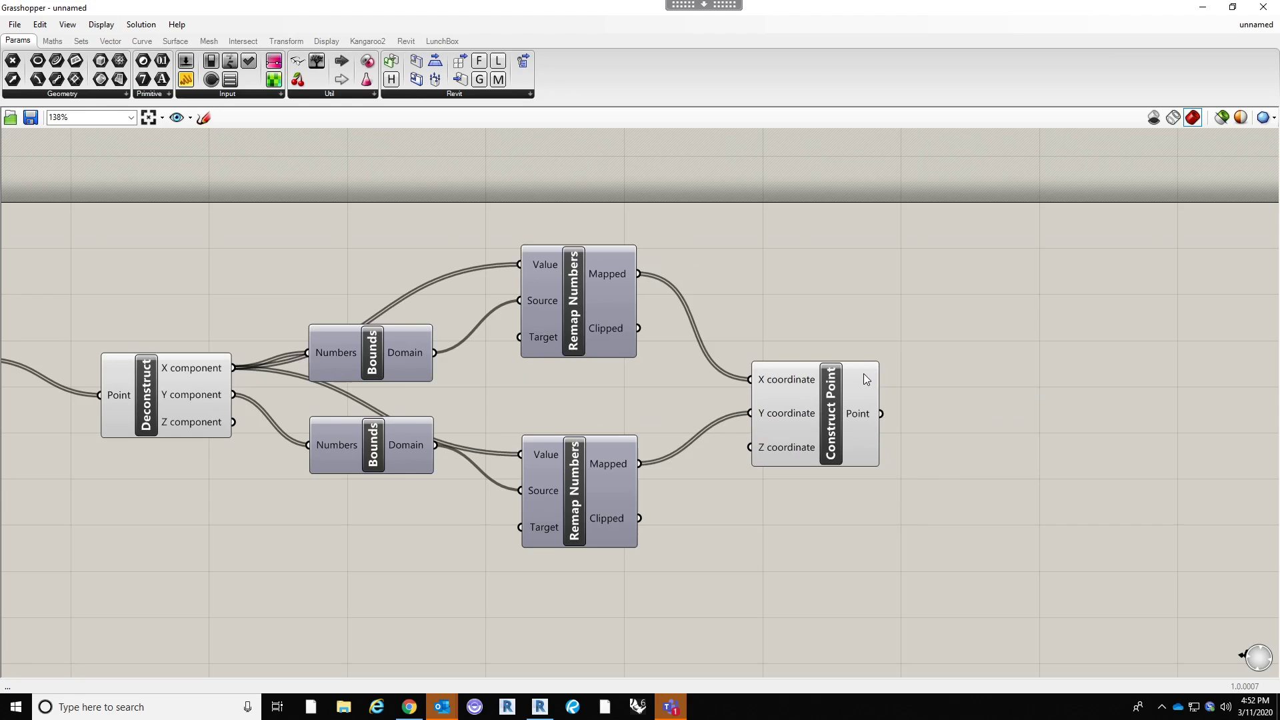
pyautogui.scroll(-2, 1001, 432)
# Add an Image Sampler component beside Construct Point.
pyautogui.doubleClick(1022, 429)
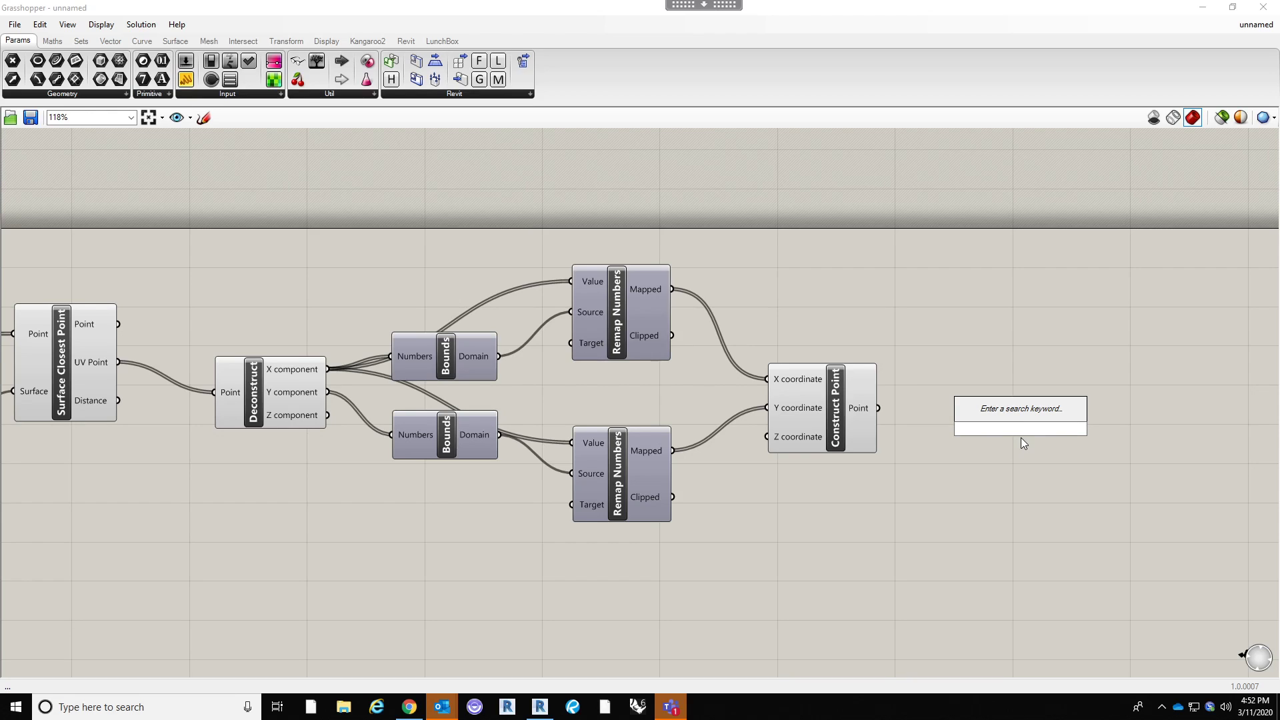
pyautogui.write('image')
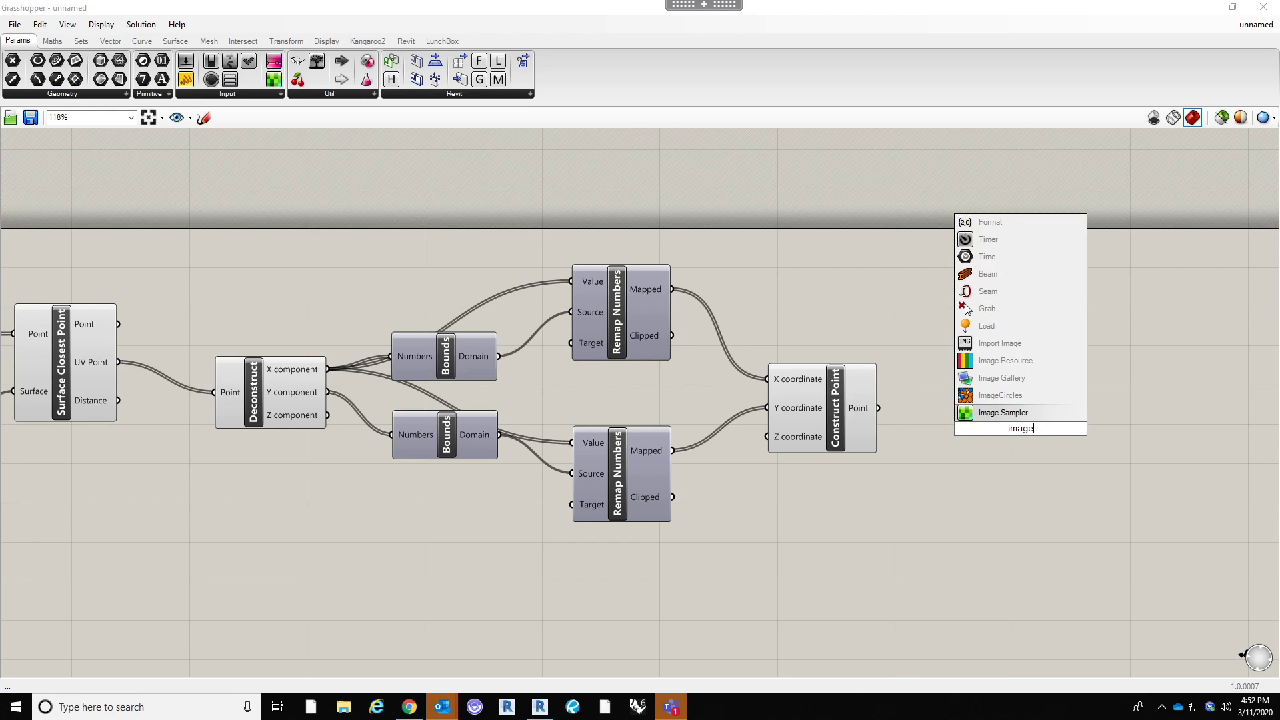
pyautogui.click(1021, 414)
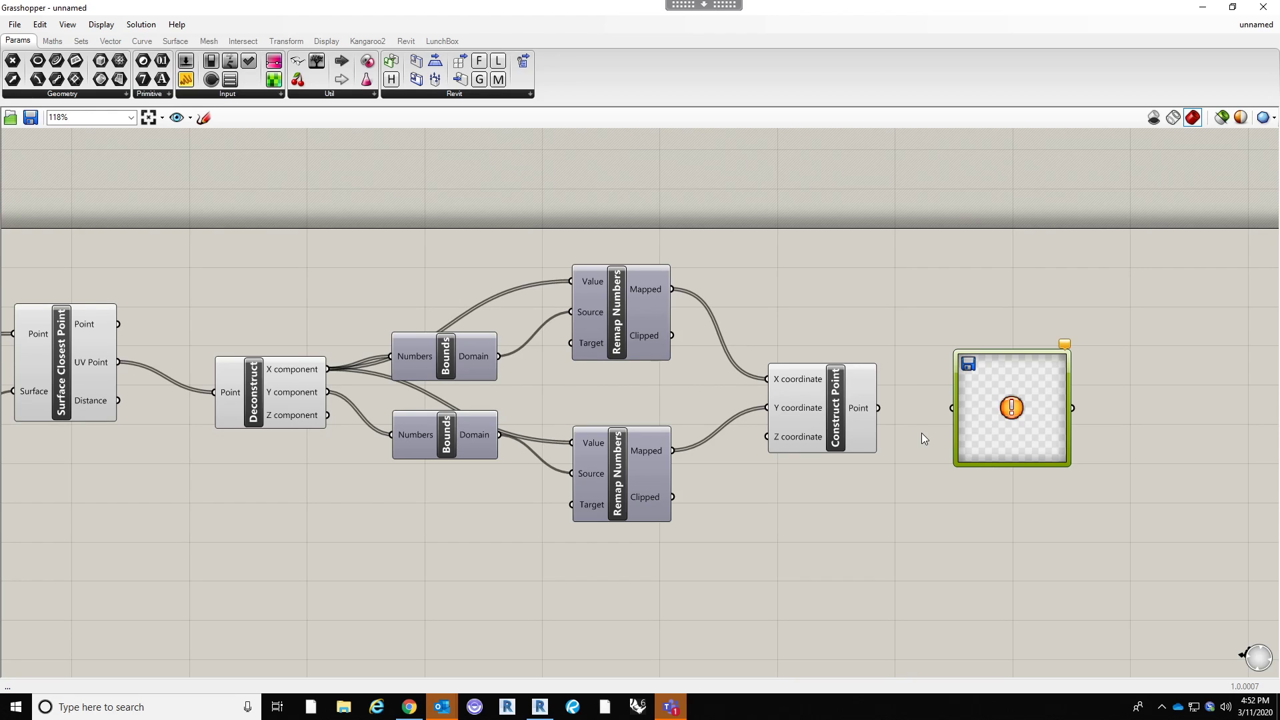
# Load black-gradient.jpg from the Imagery for Class folder into the Image Sampler.
pyautogui.doubleClick(1023, 415)
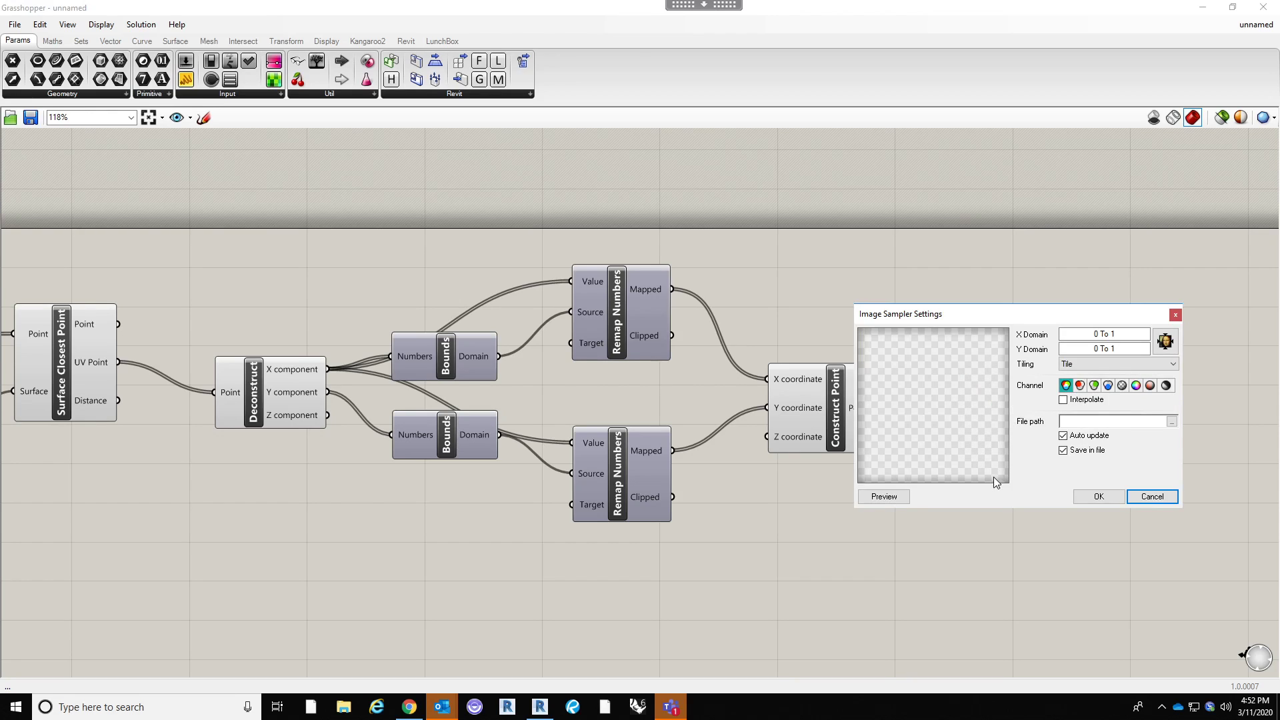
pyautogui.click(1175, 425)
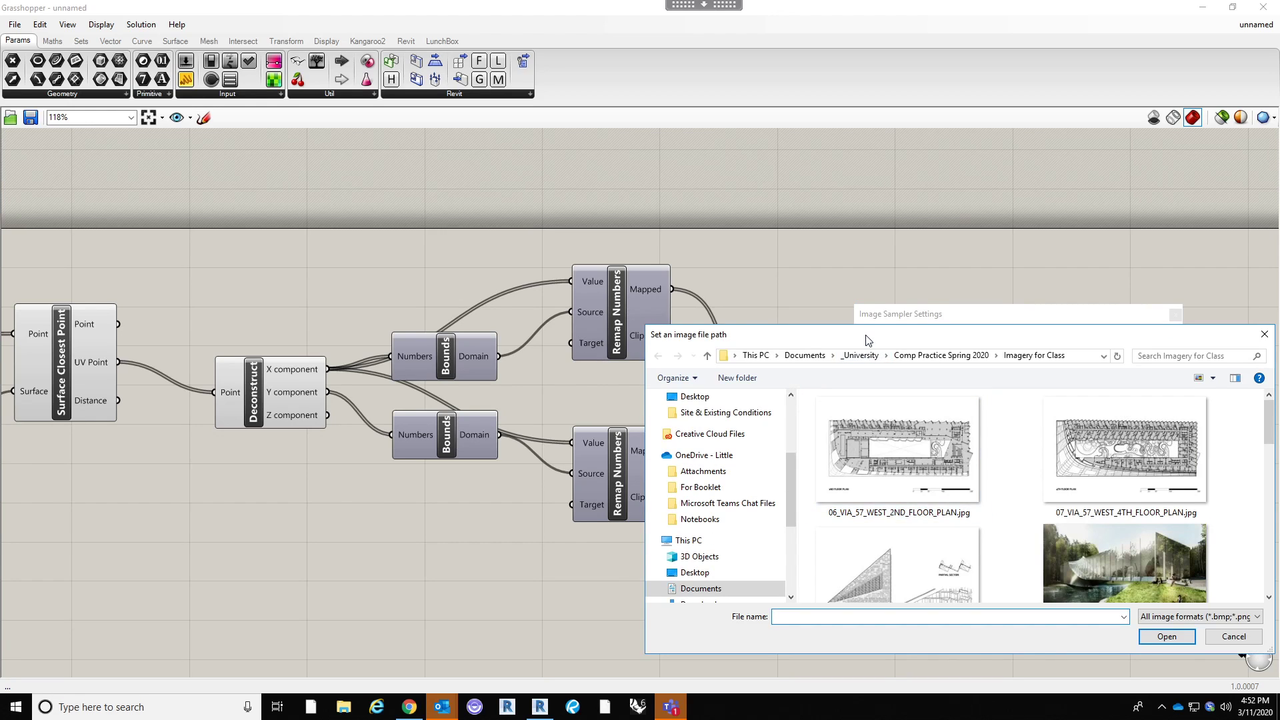
pyautogui.scroll(-5, 807, 330)
pyautogui.scroll(-2, 809, 331)
pyautogui.scroll(1, 873, 370)
pyautogui.click(856, 238)
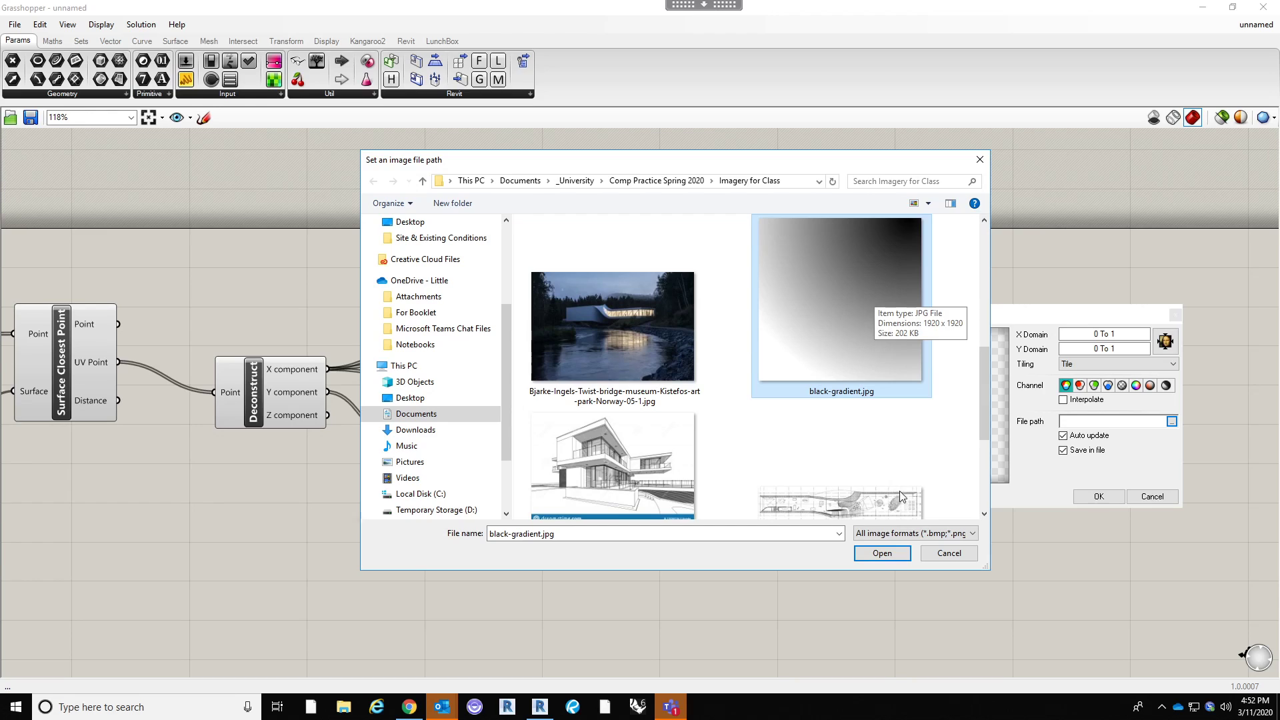
pyautogui.click(891, 558)
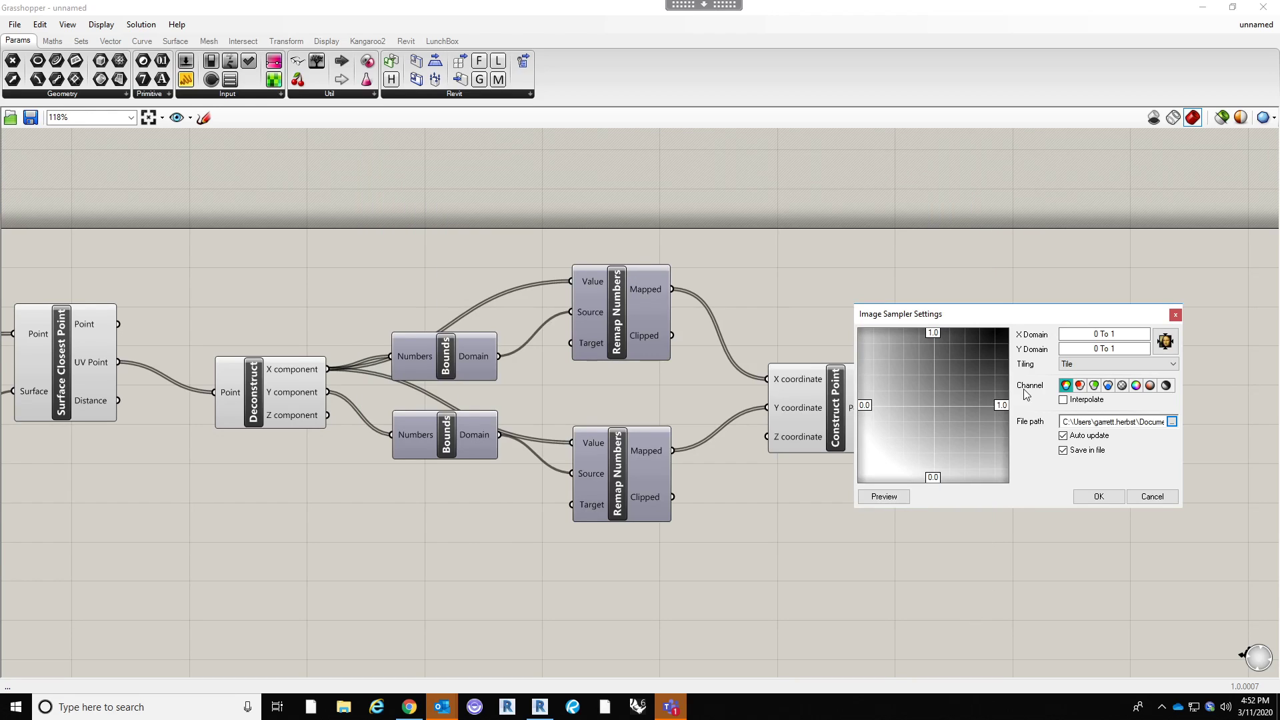
# Match the Image Sampler's X and Y domains to the image size, 1 to 1920, and sample the brightness channel.
pyautogui.click(1167, 344)
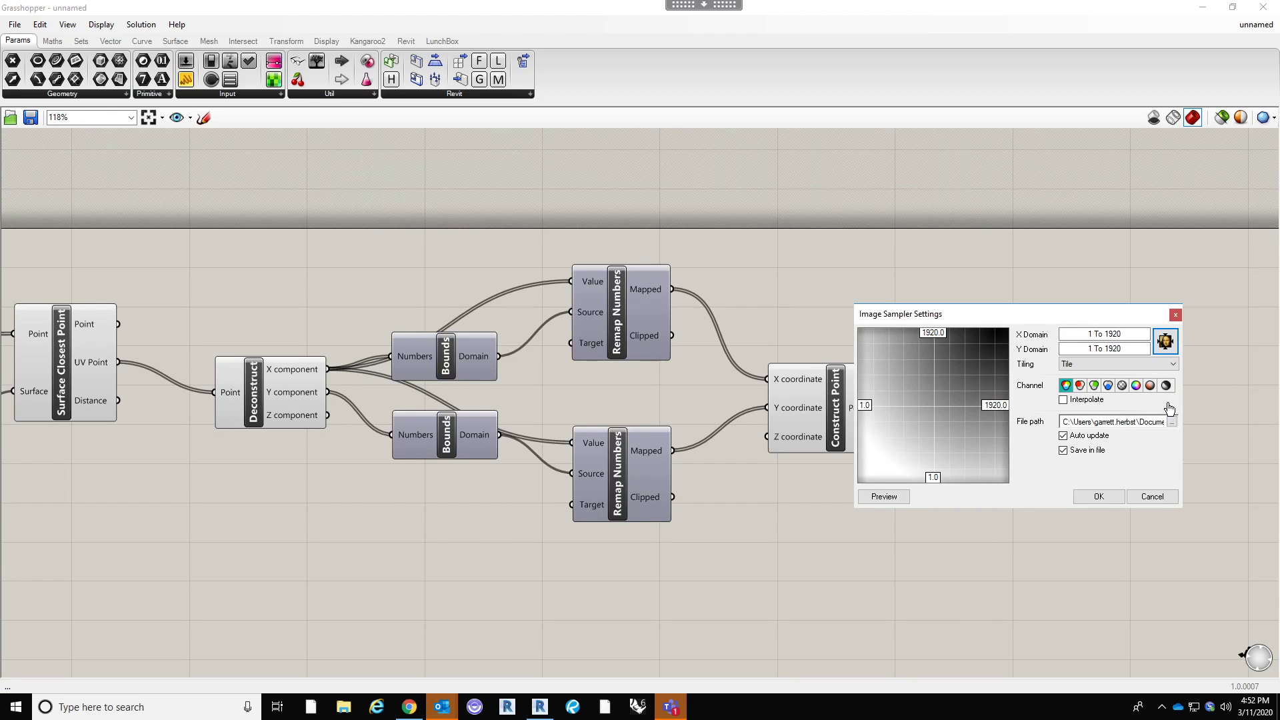
pyautogui.click(1168, 386)
pyautogui.click(1099, 497)
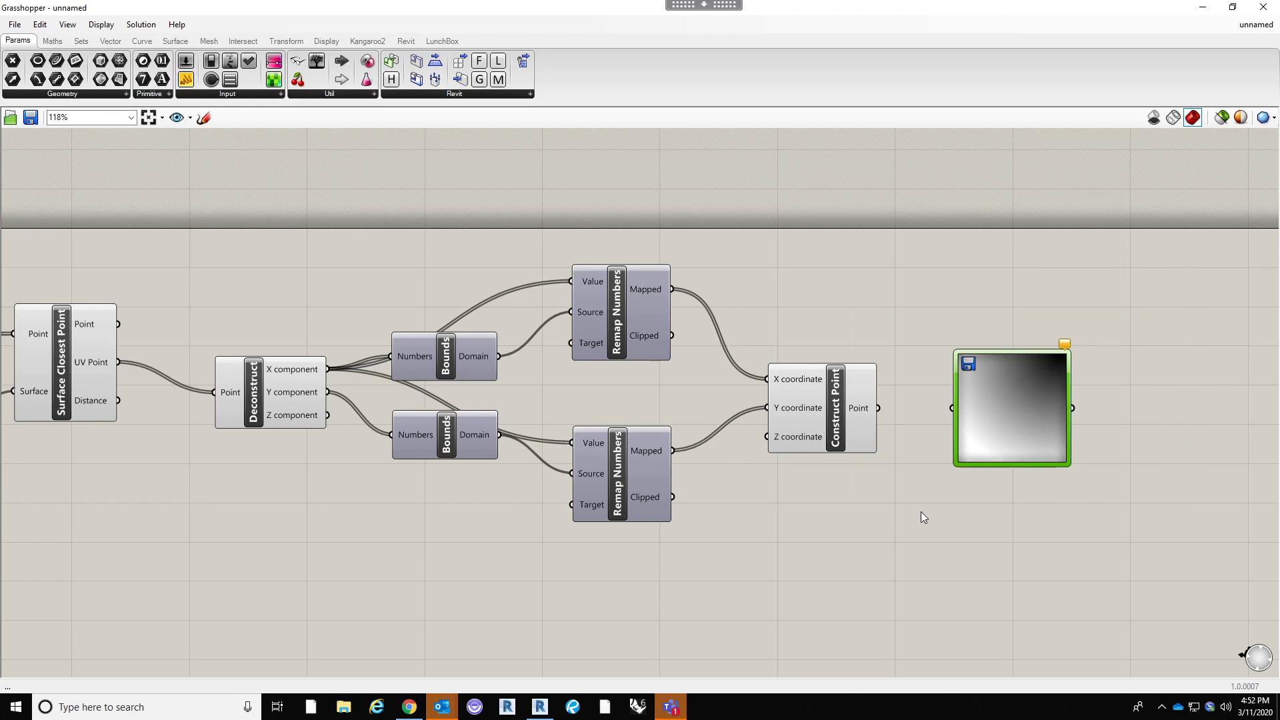
# Connect Construct Point's Point output to the Image Sampler's input.
pyautogui.moveTo(879, 408); pyautogui.dragTo(951, 408)
pyautogui.scroll(-1, 874, 507)
pyautogui.moveTo(1055, 449); pyautogui.dragTo(1010, 454, button='right')
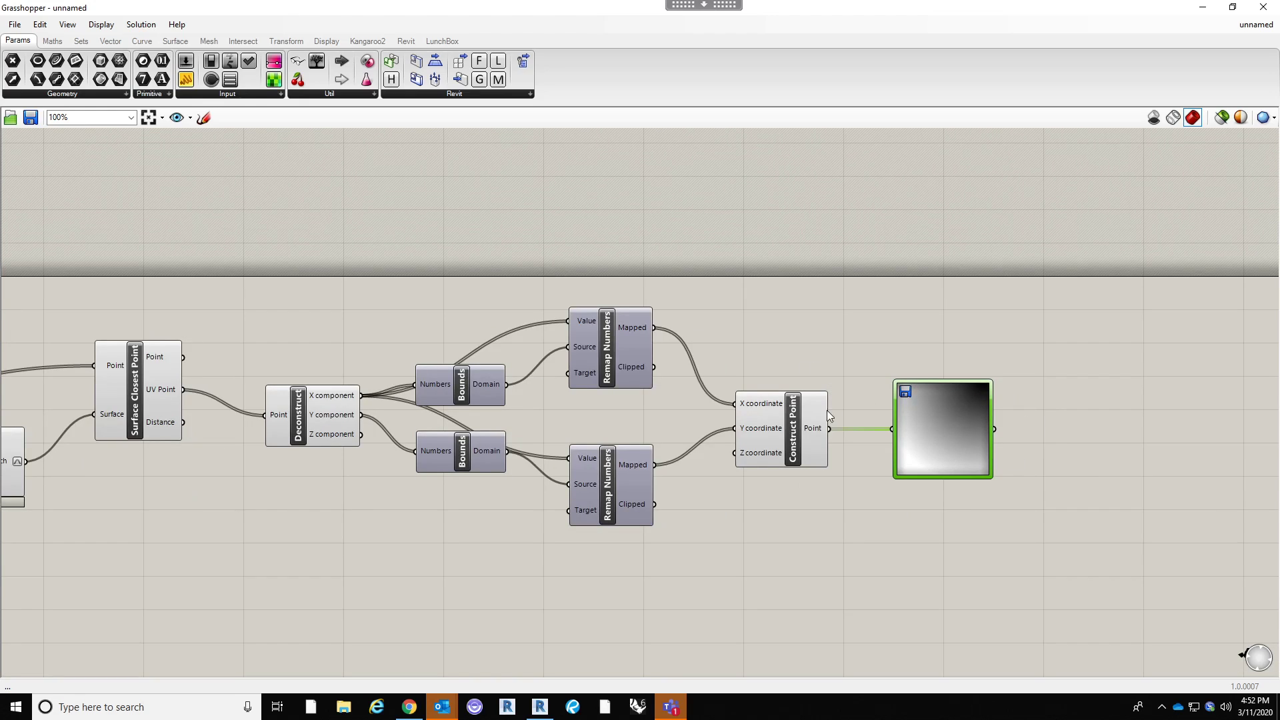
pyautogui.scroll(1, 820, 409)
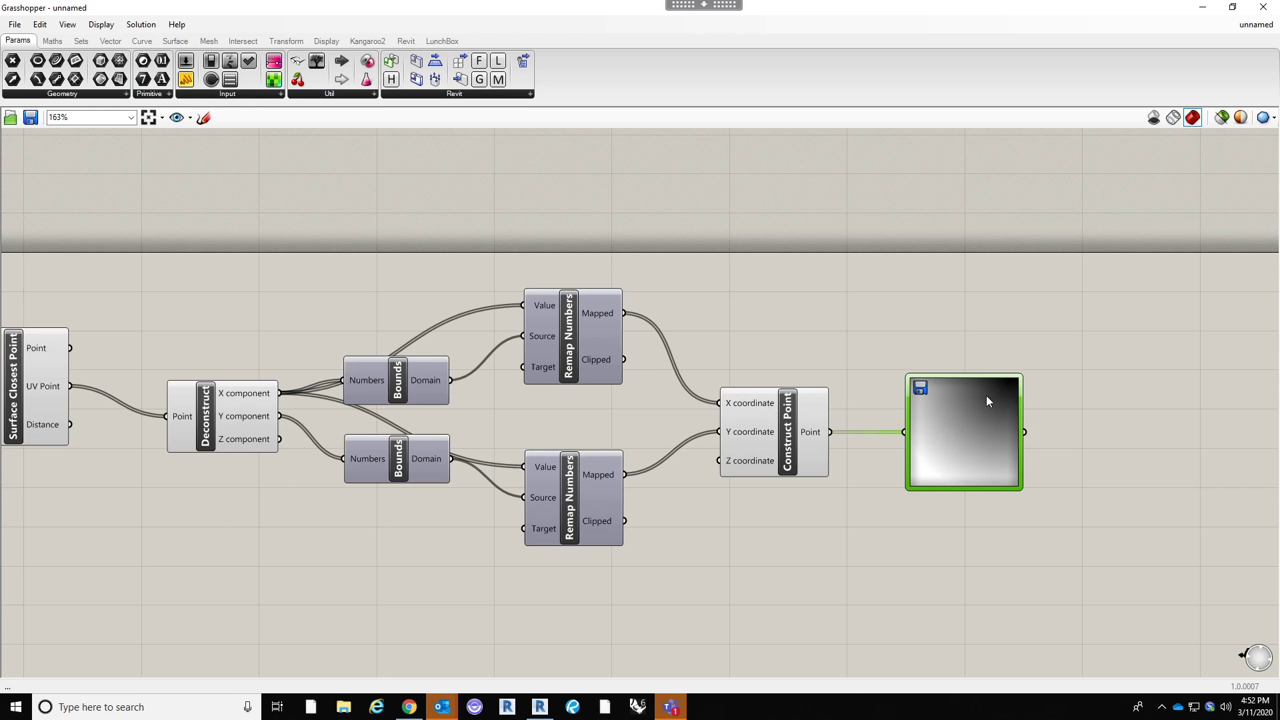
pyautogui.scroll(3, 987, 395)
pyautogui.scroll(-5, 902, 369)
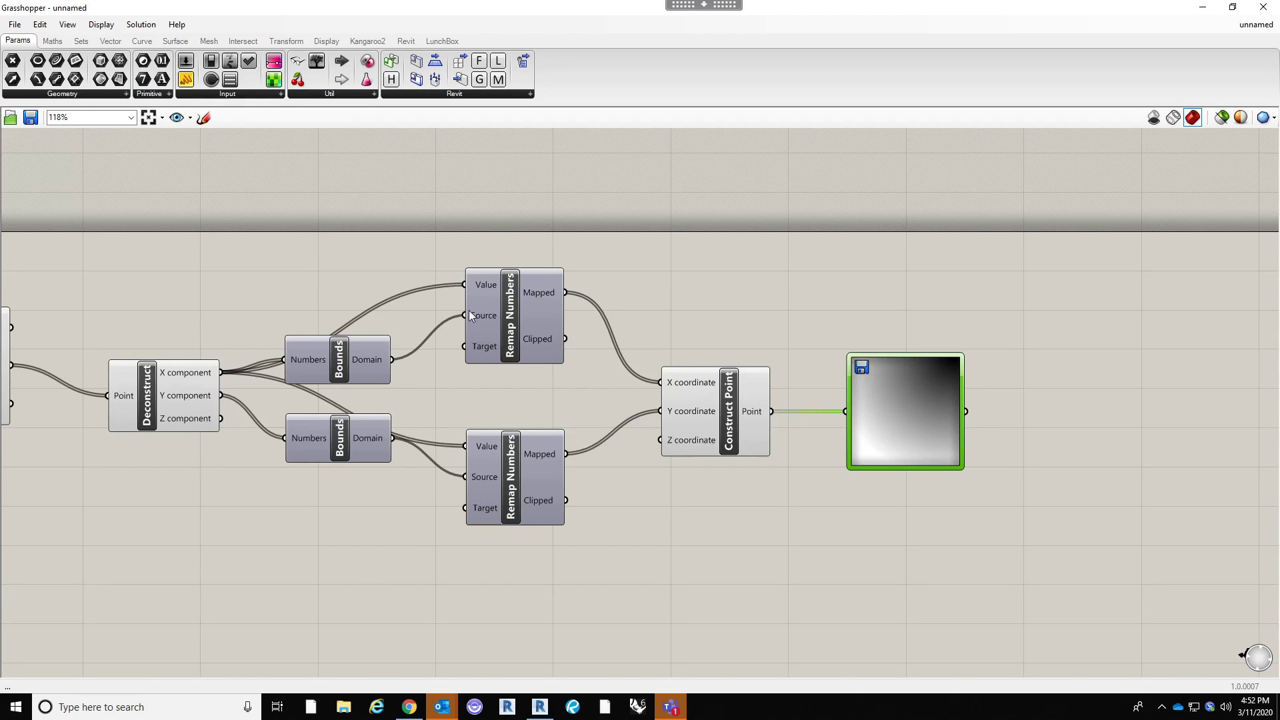
pyautogui.scroll(-3, 809, 444)
pyautogui.scroll(4, 1021, 445)
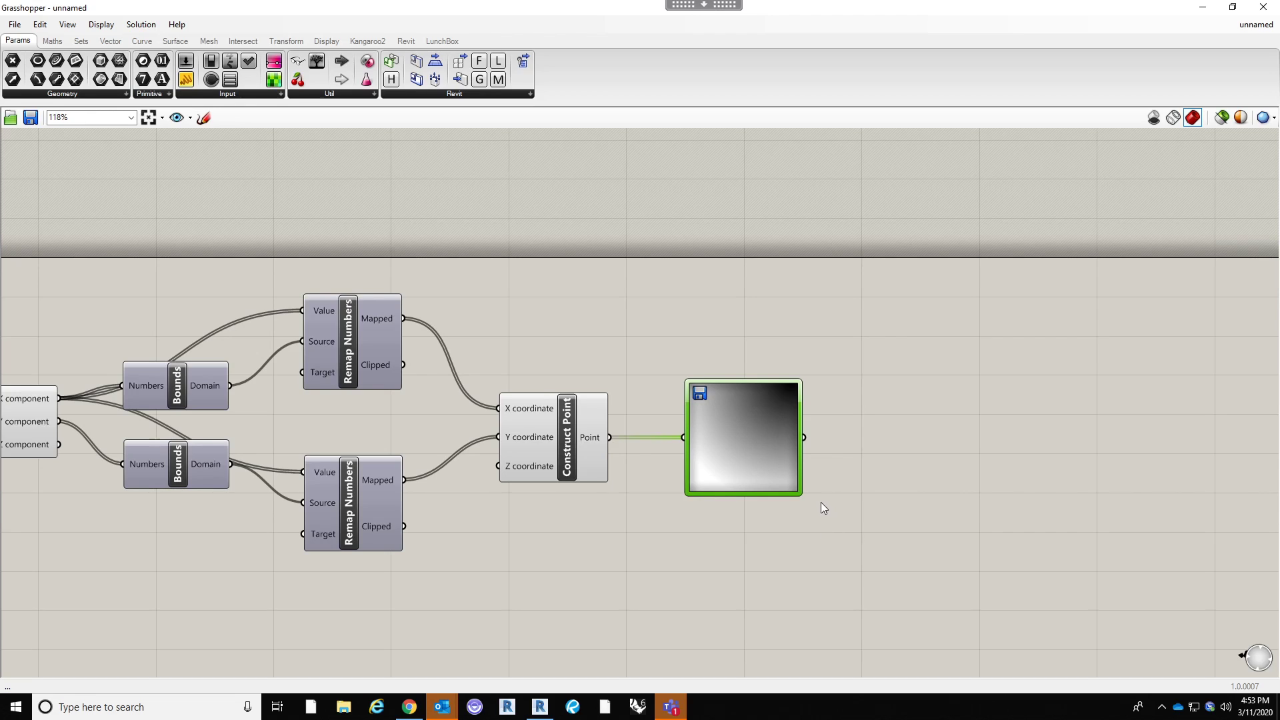
pyautogui.click(924, 446)
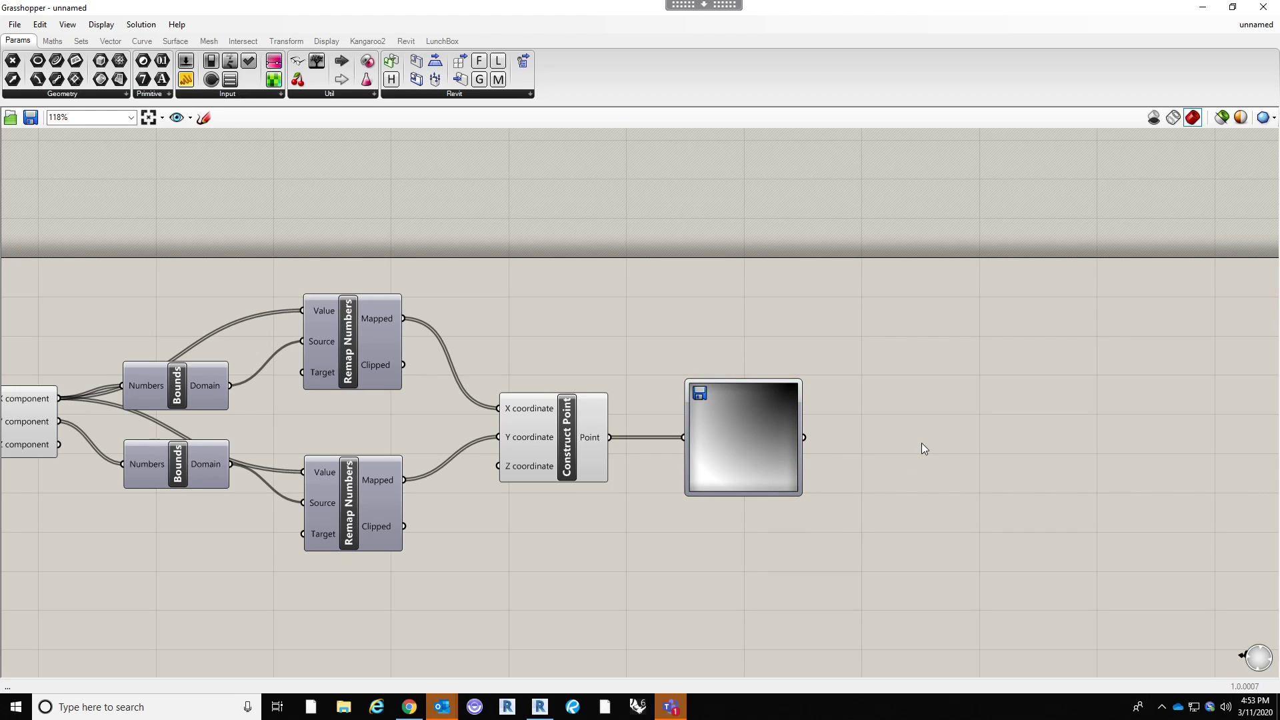
# Pull the Grasshopper window away to look at the Revit curtain wall behind it, and restore it to full screen.
pyautogui.moveTo(946, 2); pyautogui.dragTo(876, 1)
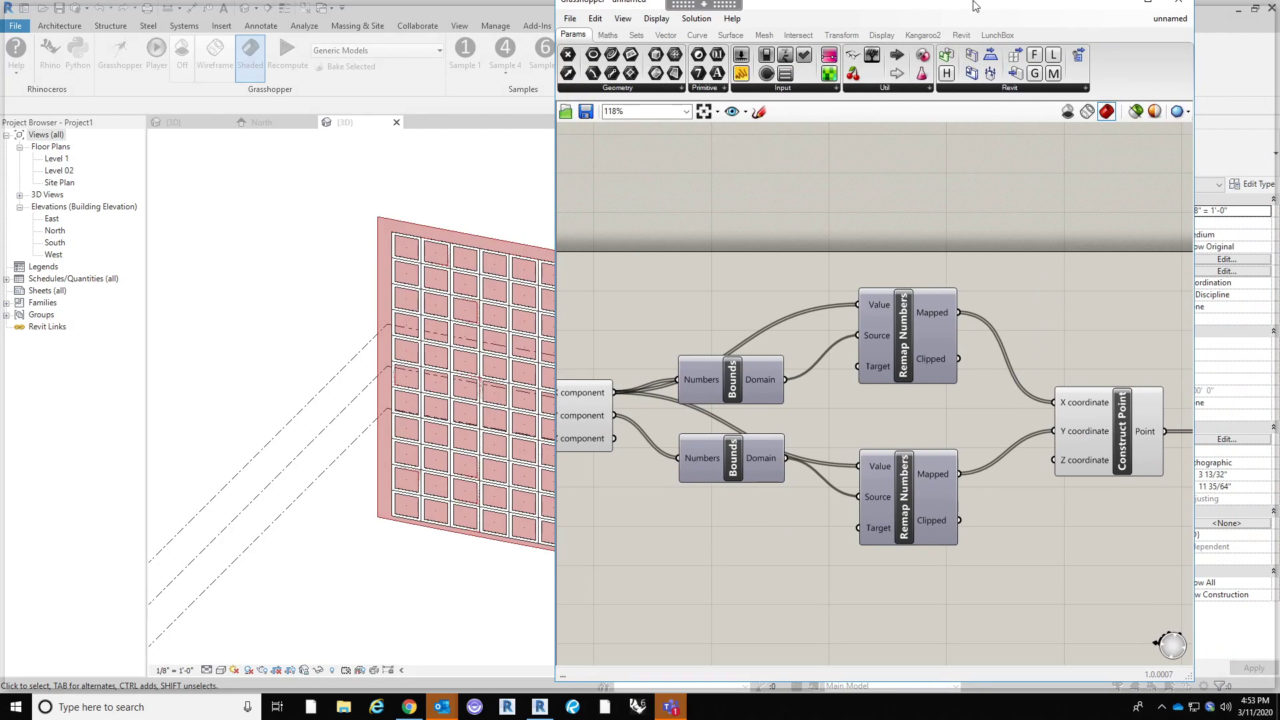
pyautogui.moveTo(891, 3); pyautogui.dragTo(630, 130)
pyautogui.moveTo(666, 132); pyautogui.dragTo(611, 1)
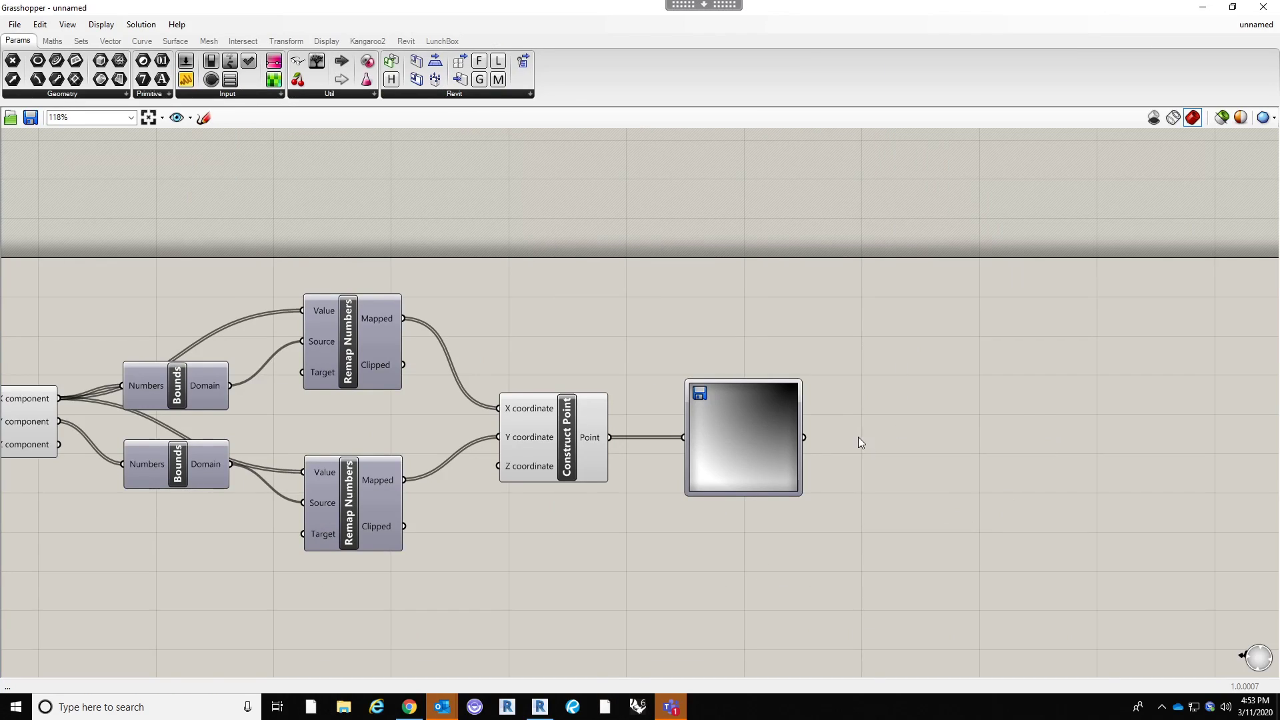
# Add a Value List component to the empty canvas area above and to the right of the Image Sampler.
pyautogui.moveTo(903, 434); pyautogui.dragTo(706, 445, button='right')
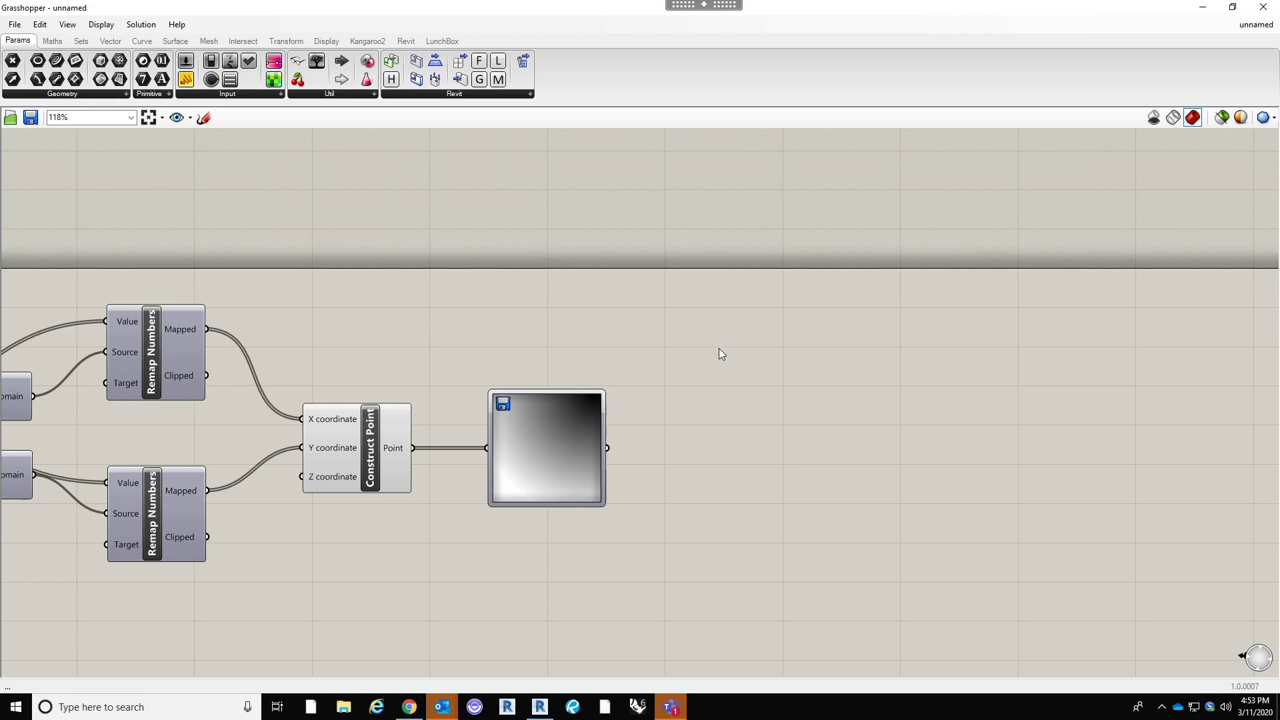
pyautogui.scroll(3, 667, 506)
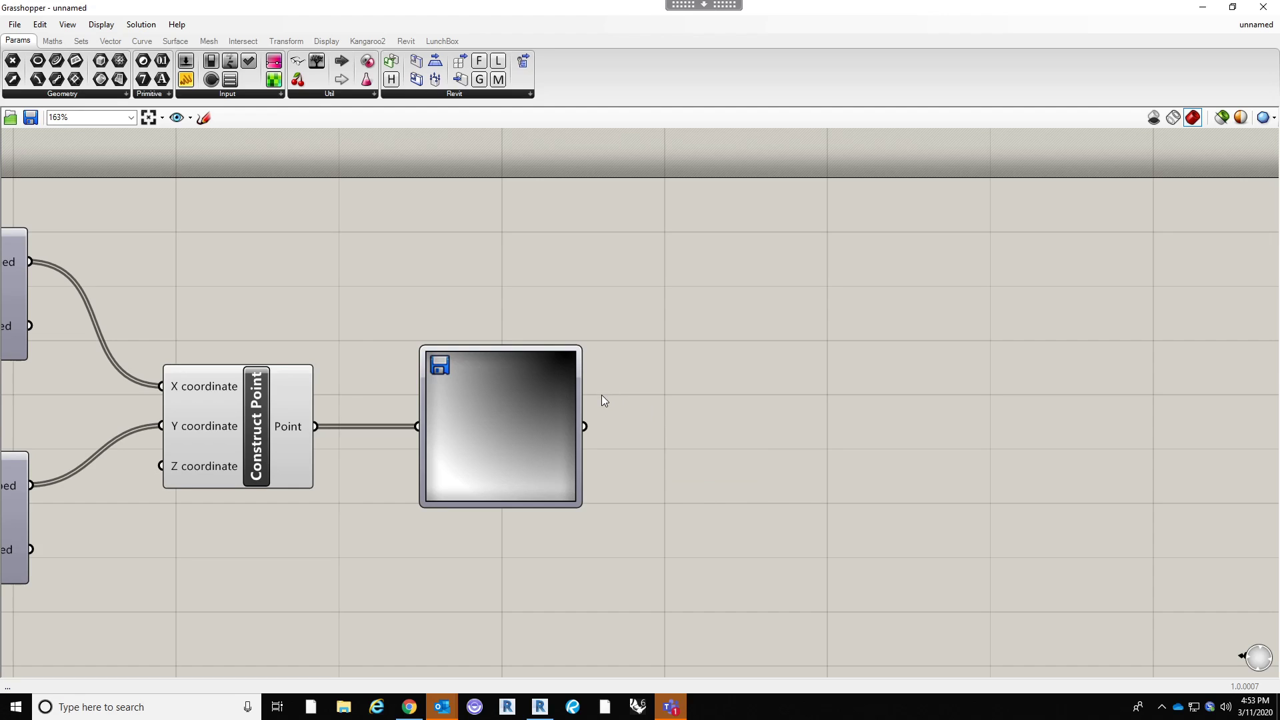
pyautogui.scroll(-3, 685, 394)
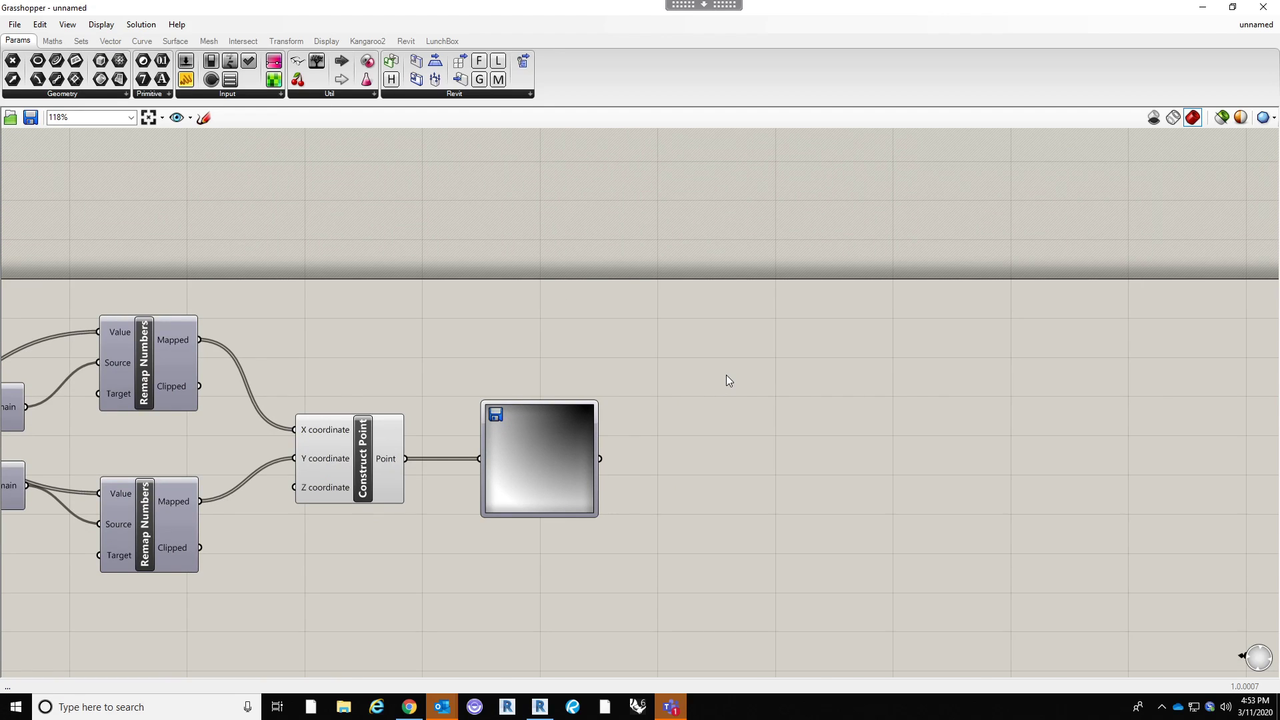
pyautogui.doubleClick(726, 375)
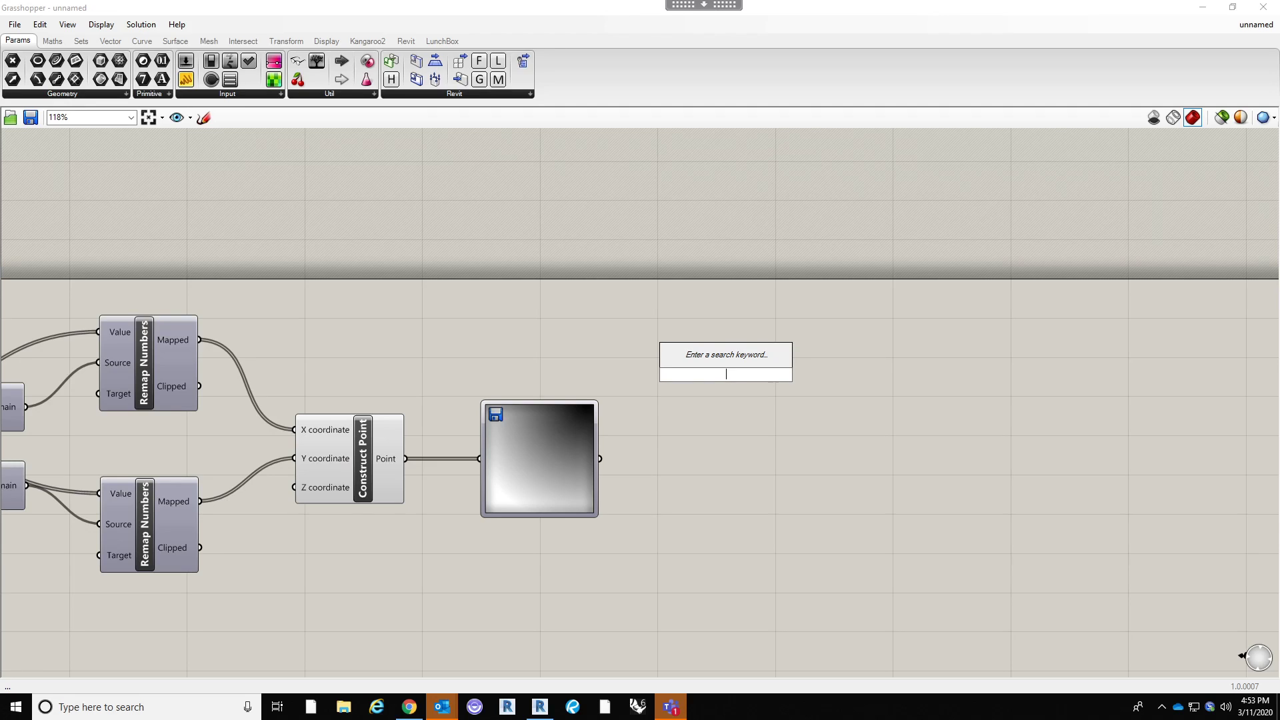
pyautogui.write('value')
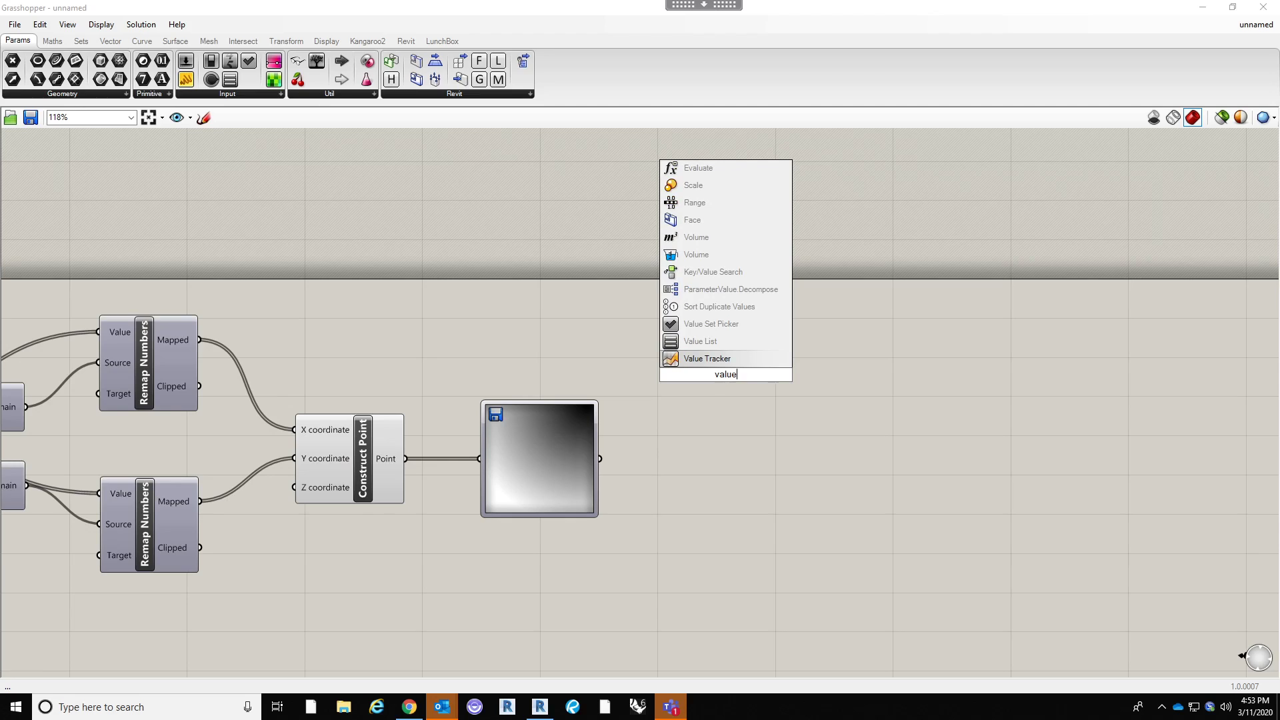
pyautogui.click(725, 343)
pyautogui.moveTo(726, 379); pyautogui.dragTo(695, 317)
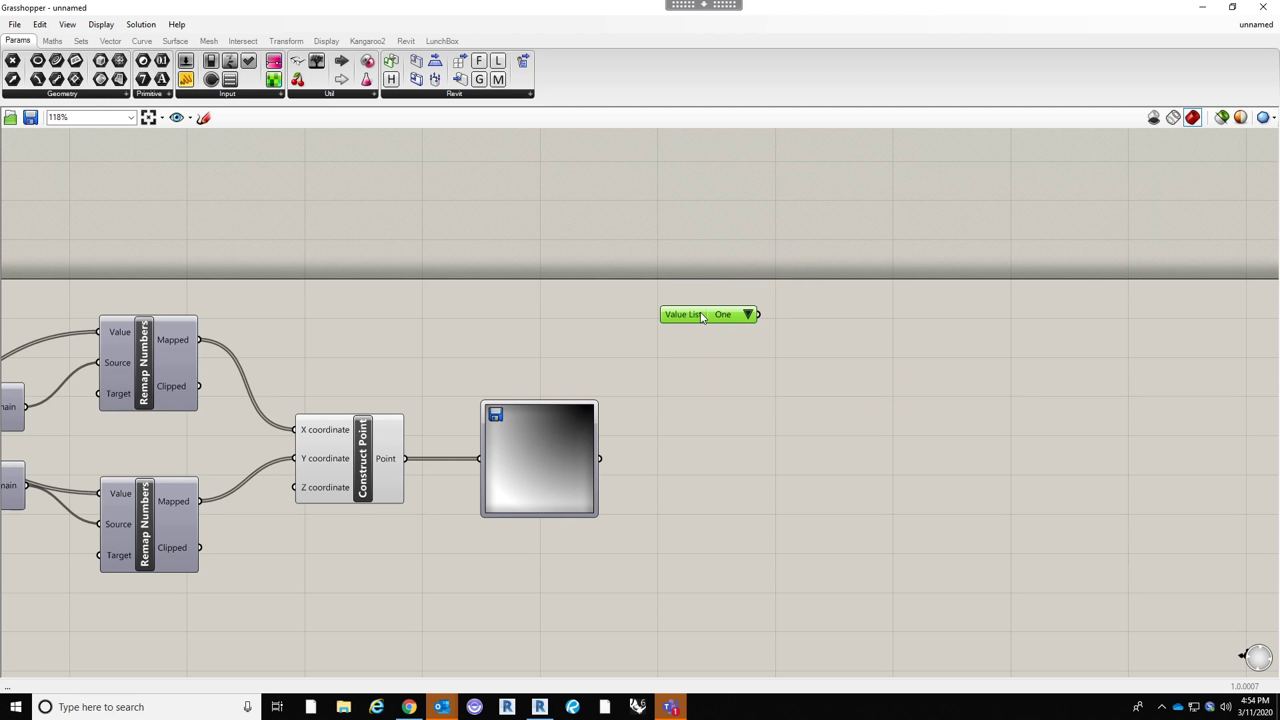
# Replace the Value List's default constants with Normal = 0 and Invert = 1.
pyautogui.rightClick(714, 314)
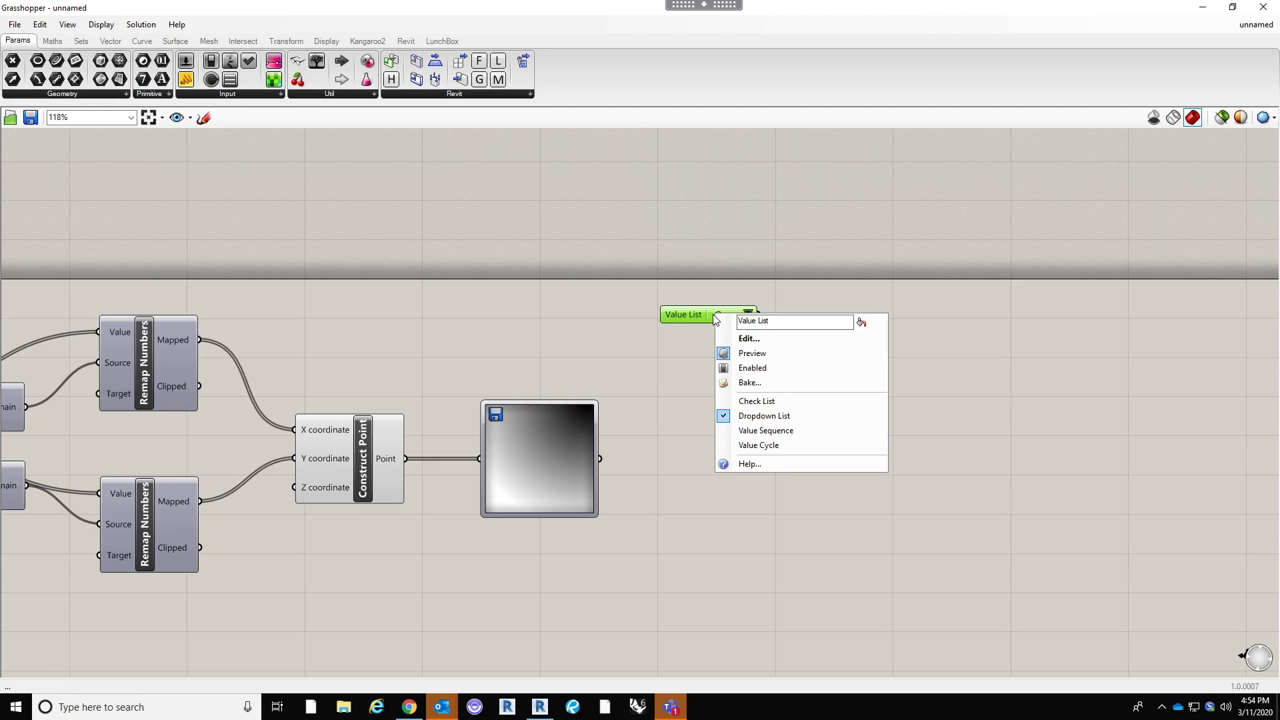
pyautogui.click(748, 338)
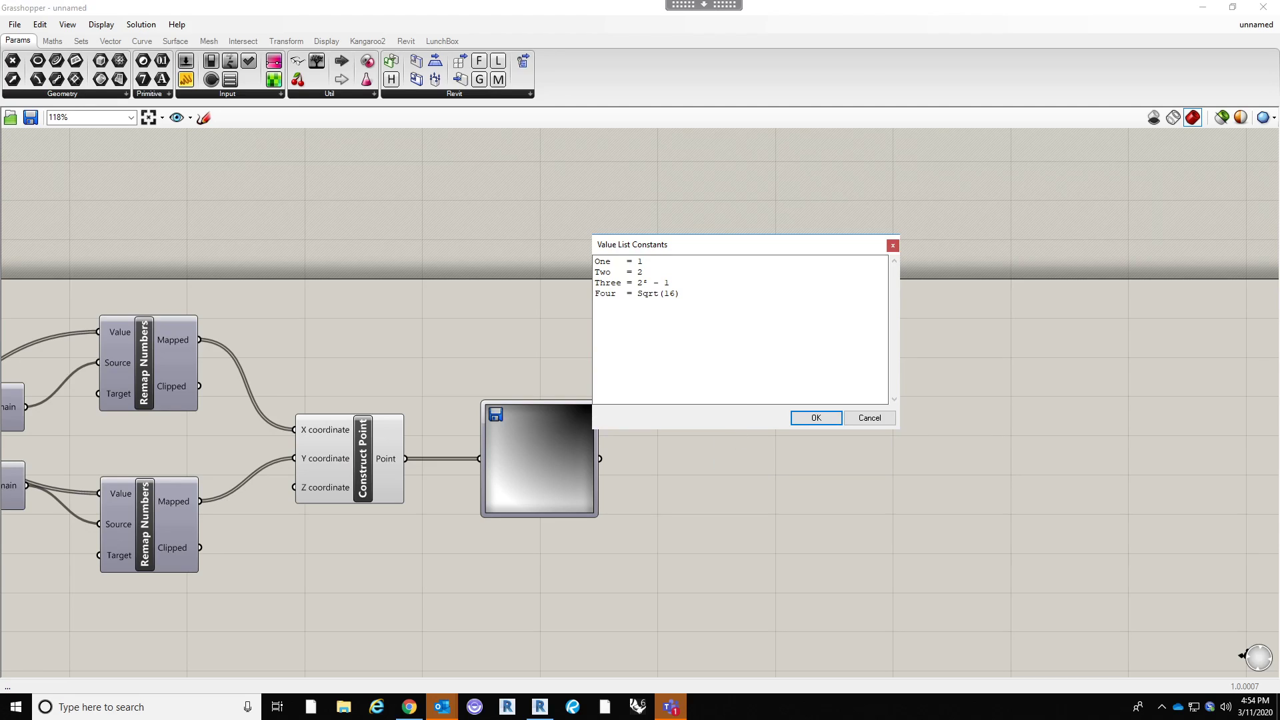
pyautogui.moveTo(682, 294); pyautogui.dragTo(595, 262)
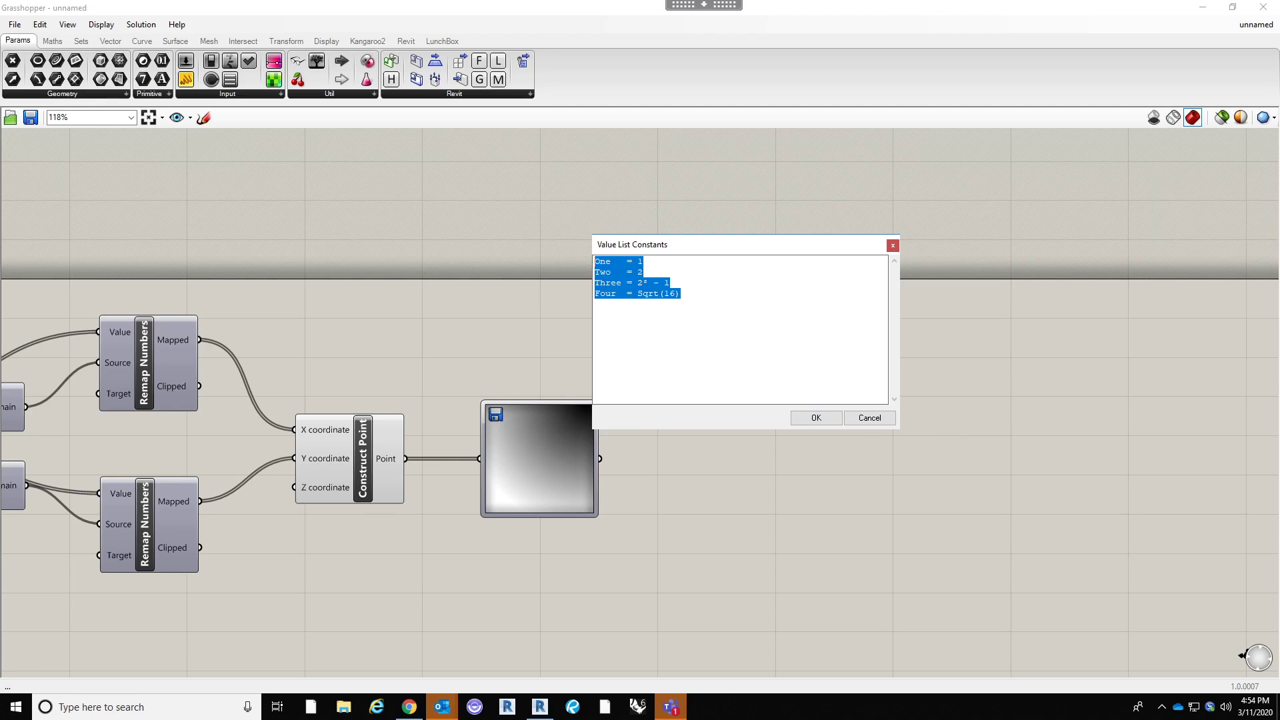
pyautogui.moveTo(714, 252); pyautogui.dragTo(618, 207)
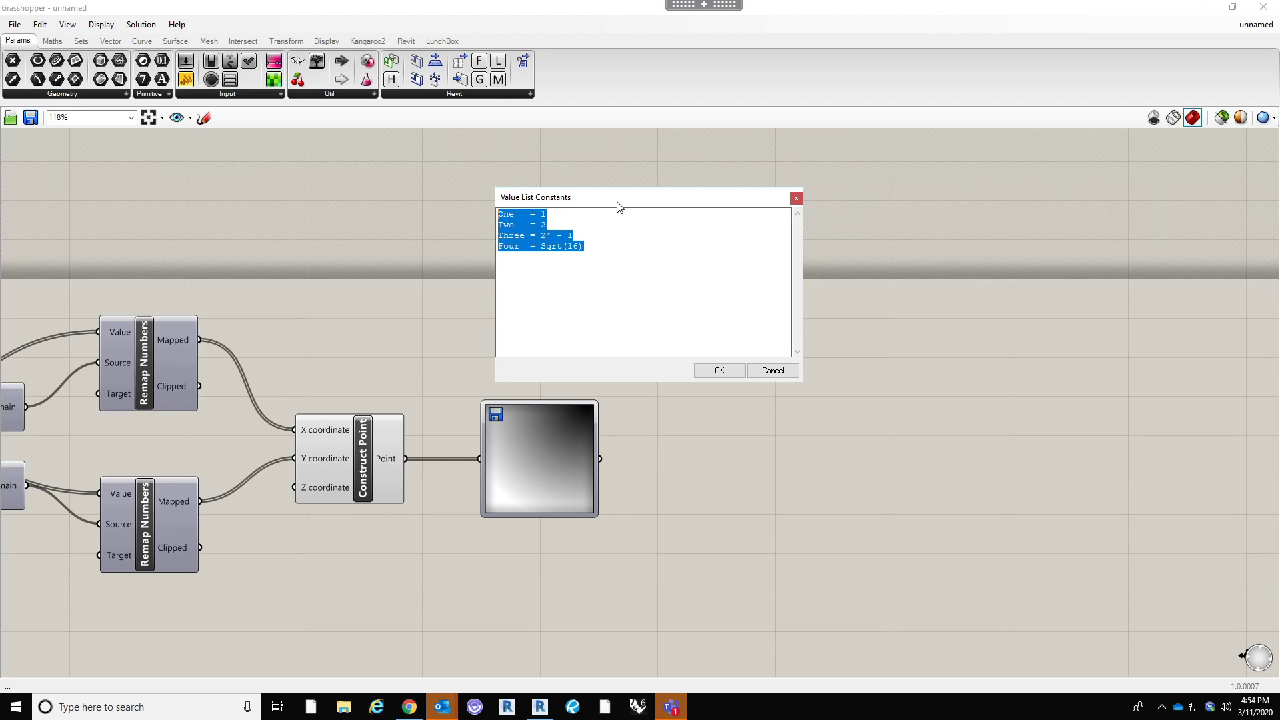
pyautogui.write('N')
pyautogui.press('BackSpace')
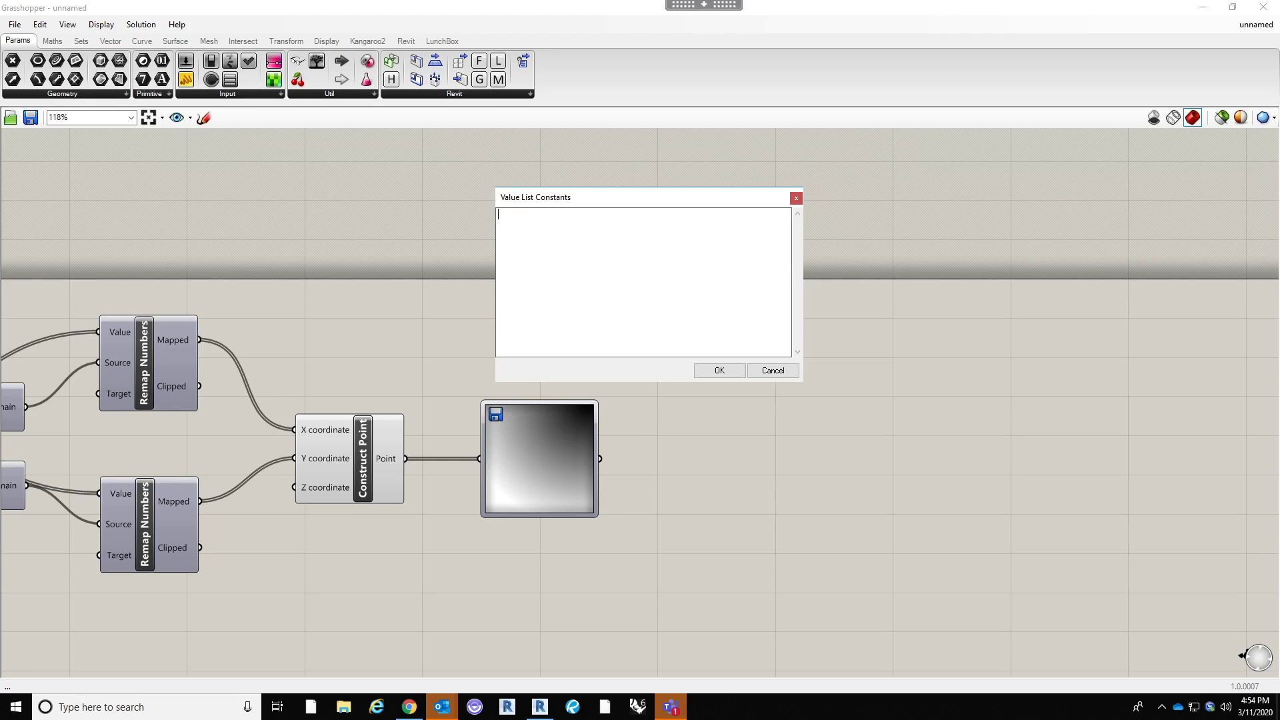
pyautogui.write('Normal -')
pyautogui.press('BackSpace')
pyautogui.write('= 0 ')
pyautogui.write('Invert')
pyautogui.write(' = 1')
pyautogui.click(722, 371)
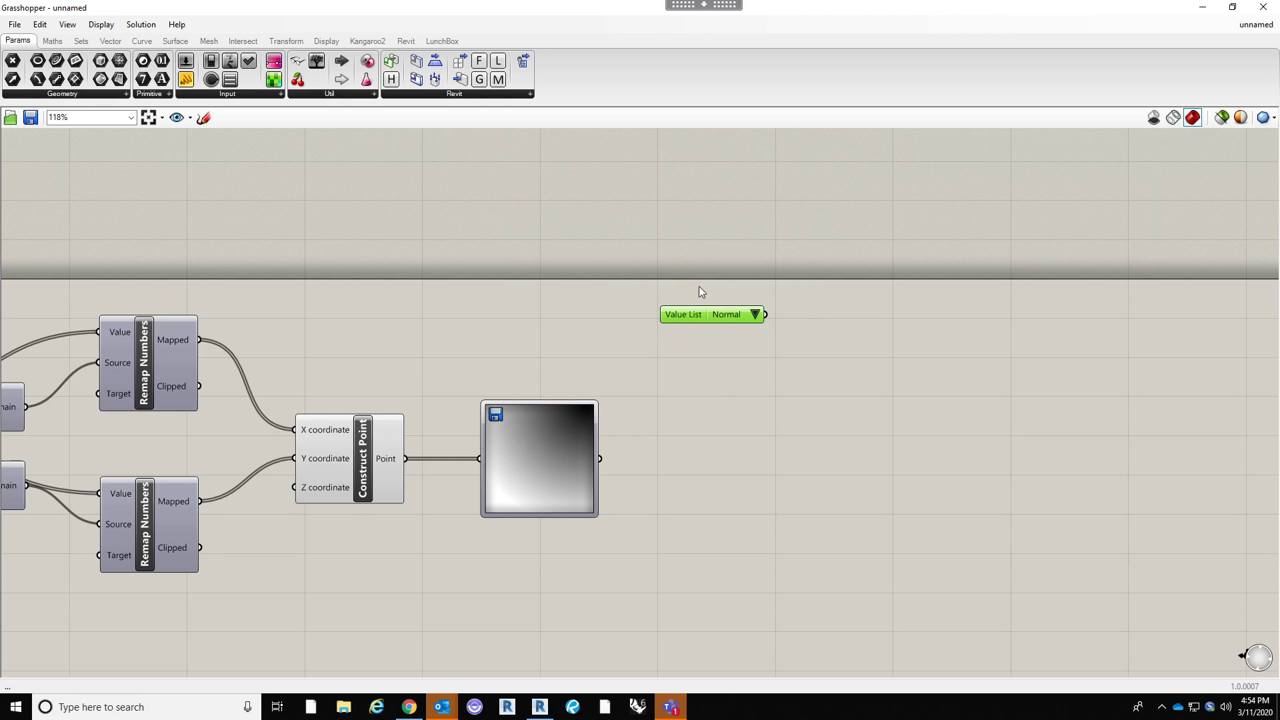
# Move the Value List below the Image Sampler and add a Subtraction component to the right of the sampler.
pyautogui.moveTo(693, 316); pyautogui.dragTo(680, 564)
pyautogui.click(820, 425)
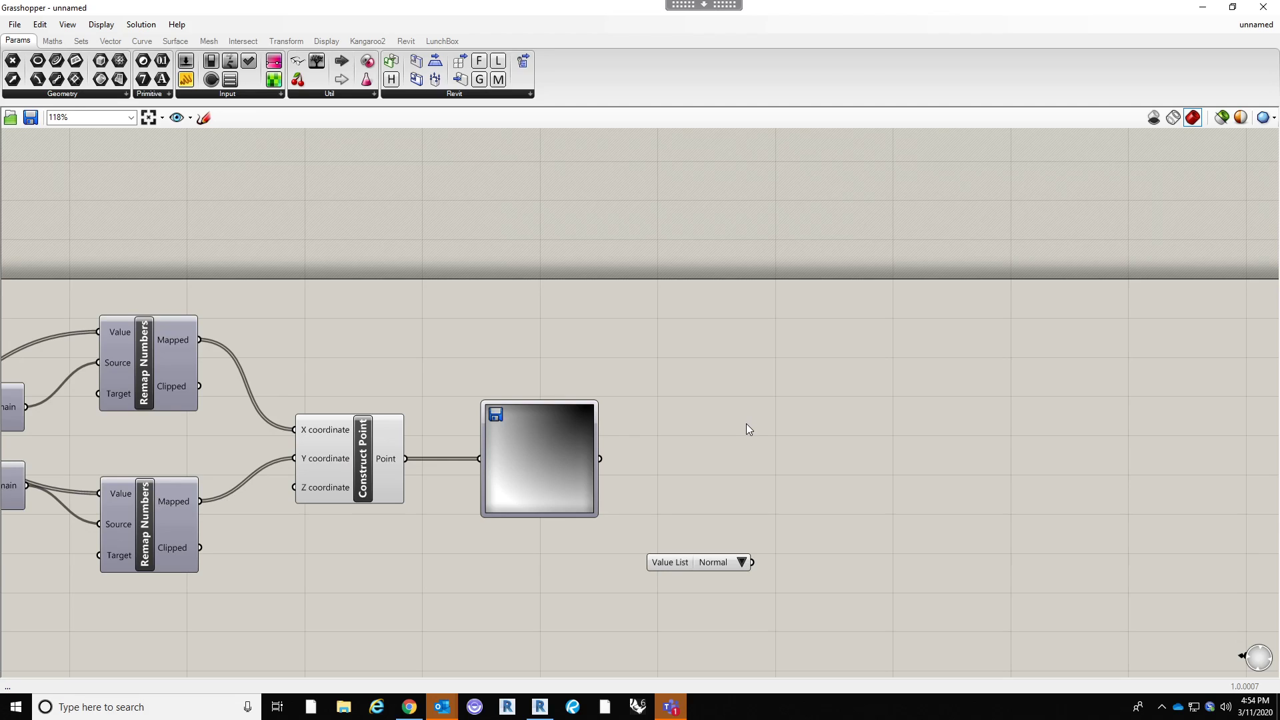
pyautogui.doubleClick(708, 314)
pyautogui.write('-')
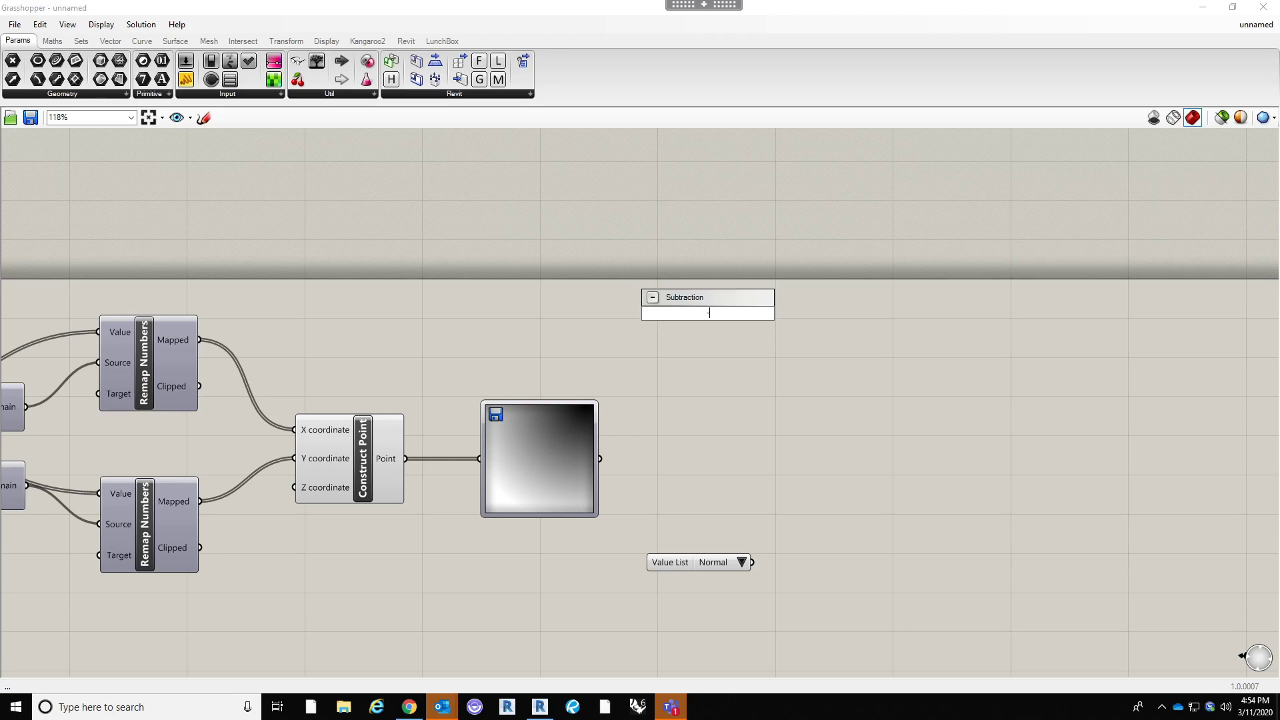
pyautogui.press('Return')
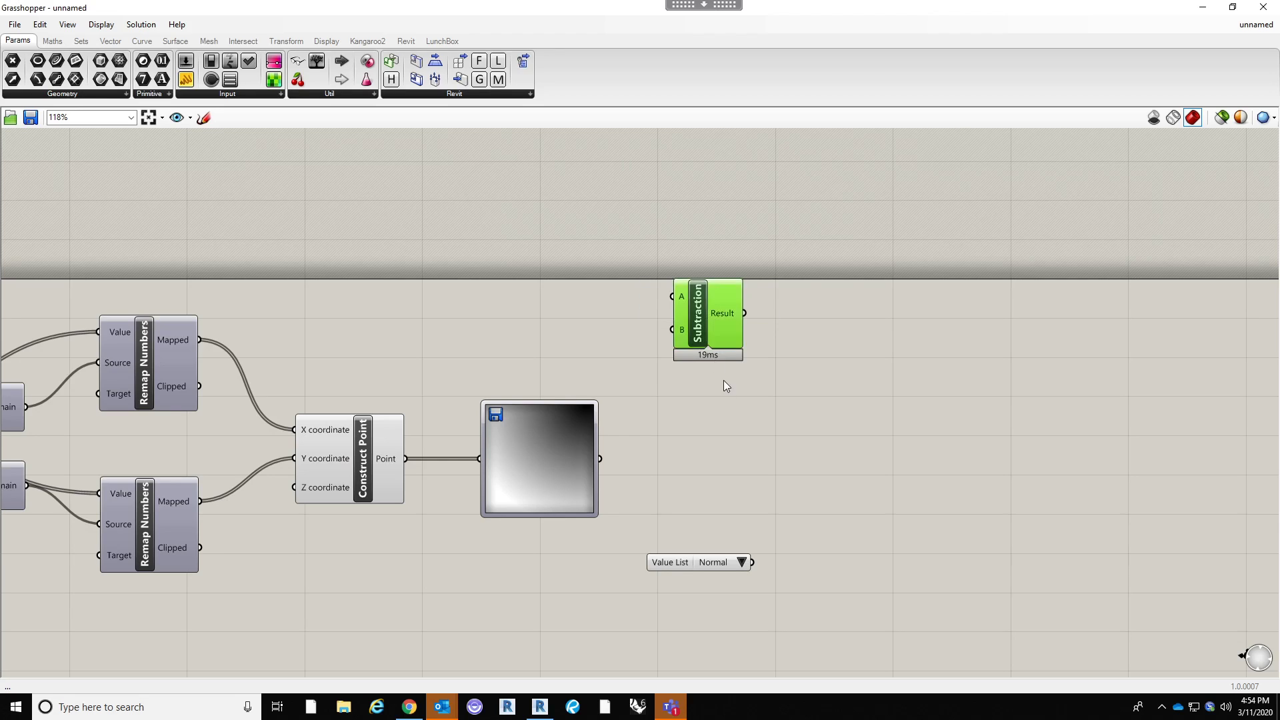
pyautogui.moveTo(715, 363); pyautogui.dragTo(749, 427)
# Connect the Image Sampler's output to Subtraction's A input and the Value List to its B input, keeping Normal selected.
pyautogui.moveTo(598, 459); pyautogui.dragTo(778, 442)
pyautogui.moveTo(673, 561)
pyautogui.mouseDown()
pyautogui.moveTo(607, 349)
pyautogui.moveTo(682, 549)
pyautogui.mouseUp()
pyautogui.moveTo(600, 459); pyautogui.dragTo(742, 417)
pyautogui.moveTo(725, 551); pyautogui.dragTo(822, 429)
pyautogui.moveTo(650, 550); pyautogui.dragTo(622, 551)
pyautogui.click(687, 550)
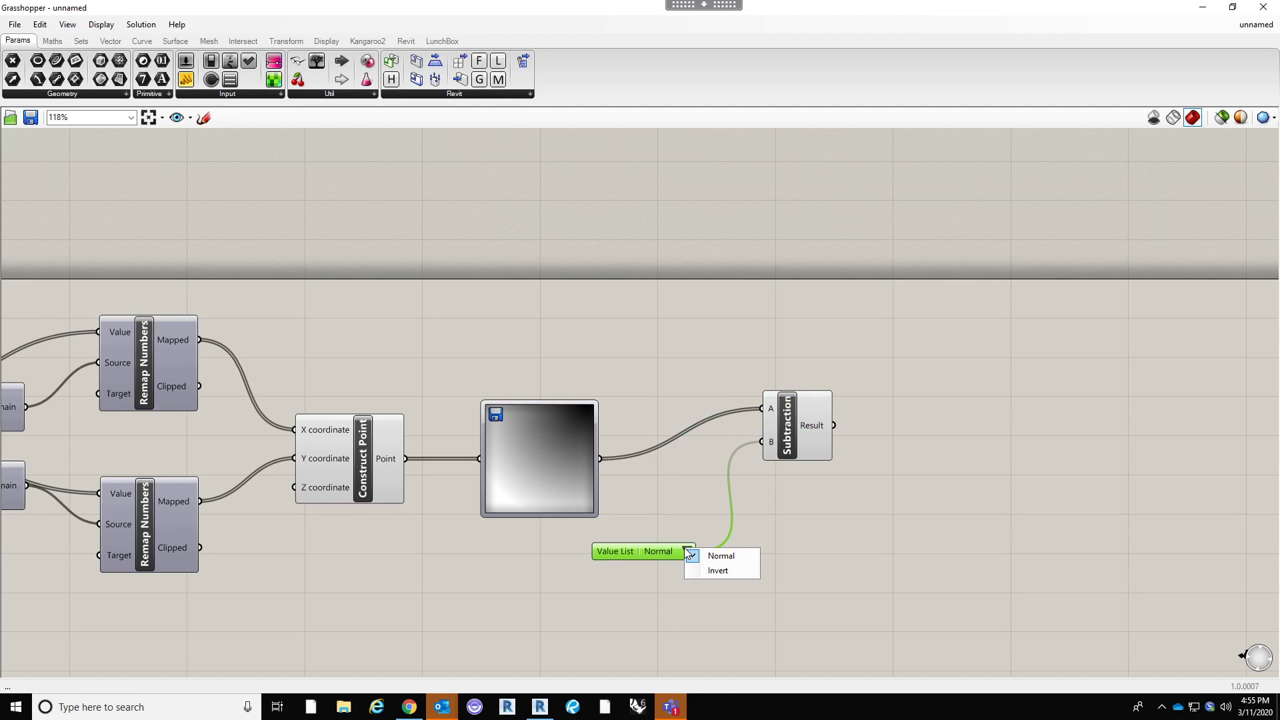
pyautogui.click(734, 531)
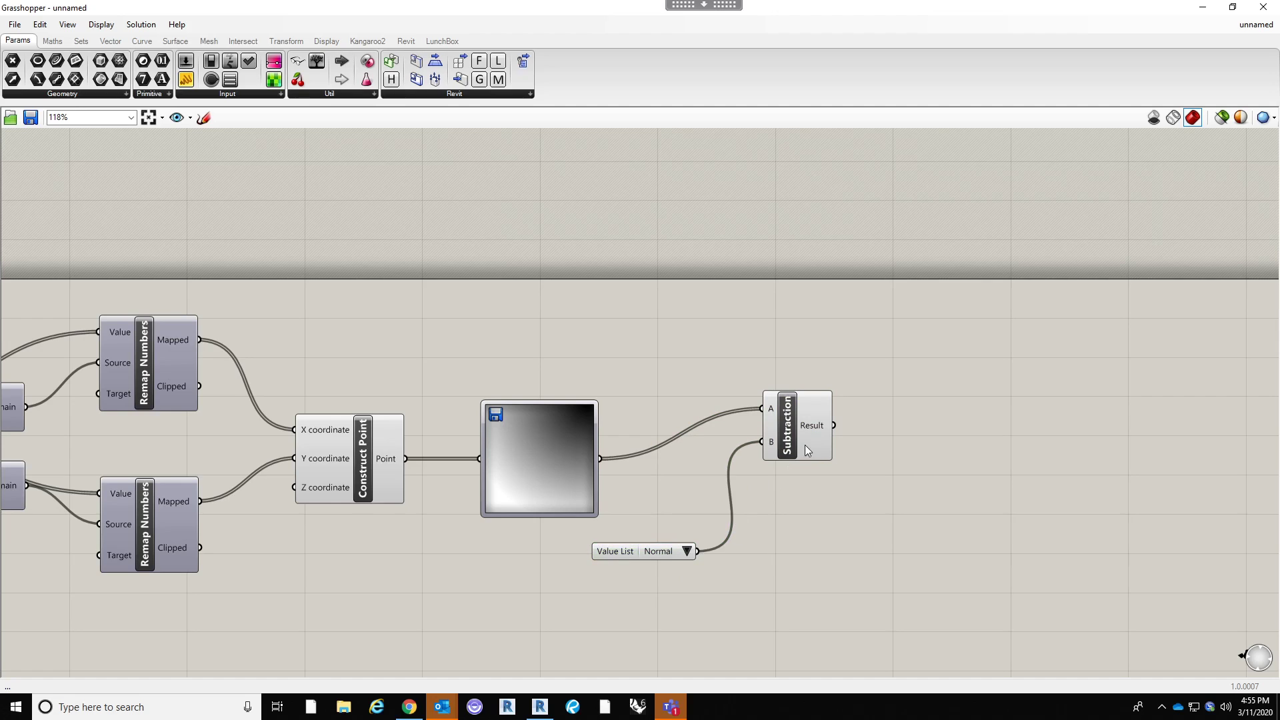
# Add a Panel, feed it Subtraction's Result, and enlarge it to show more values.
pyautogui.doubleClick(894, 594)
pyautogui.write('pane')
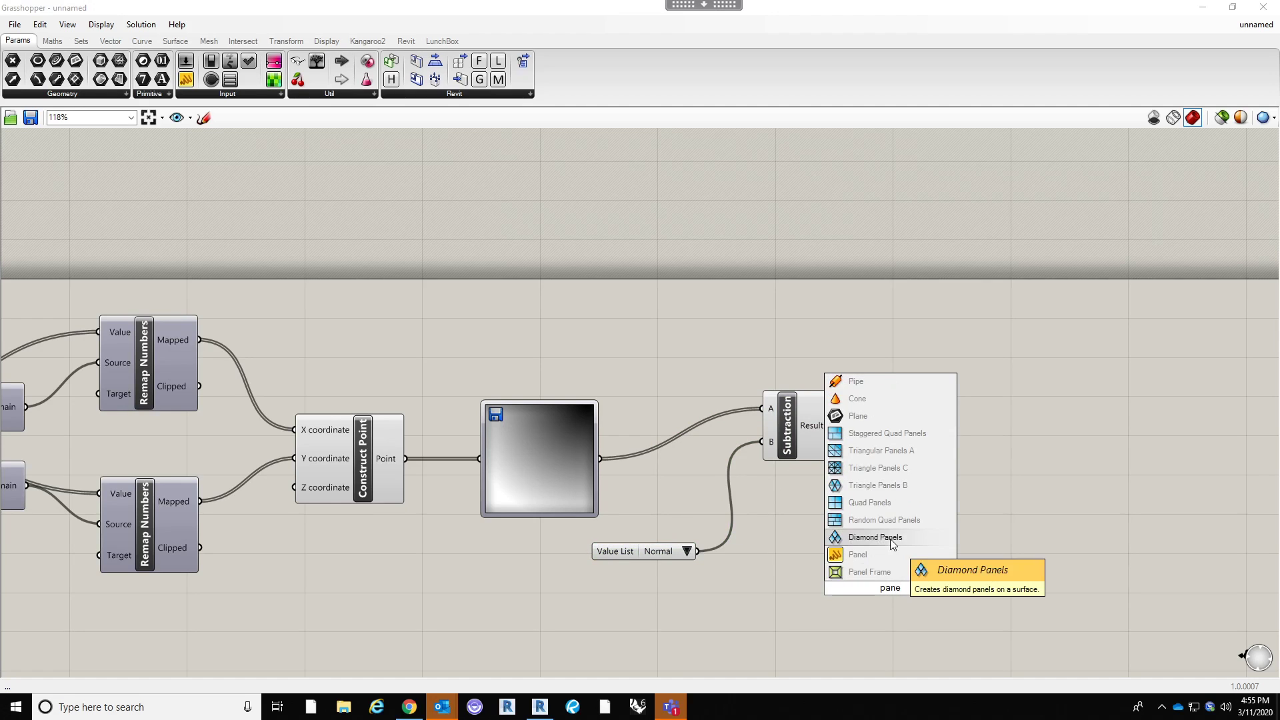
pyautogui.click(890, 556)
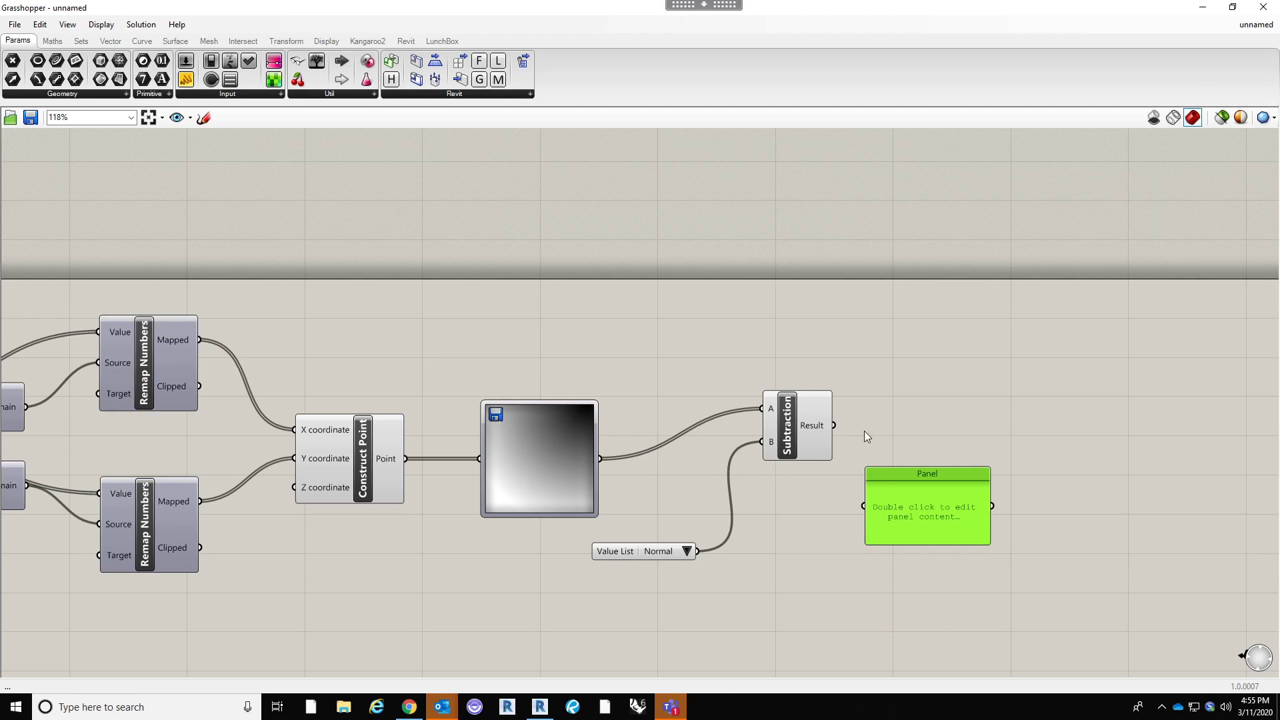
pyautogui.moveTo(834, 425); pyautogui.dragTo(869, 510)
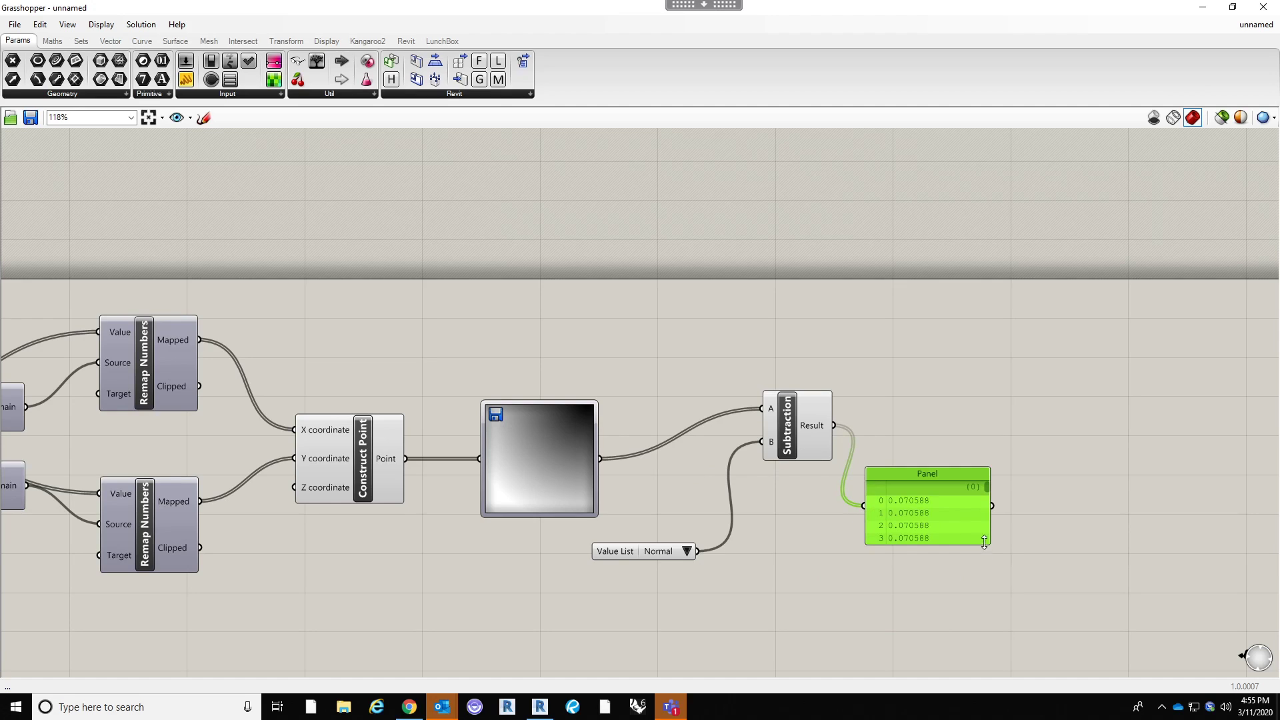
pyautogui.moveTo(984, 544); pyautogui.dragTo(1085, 615)
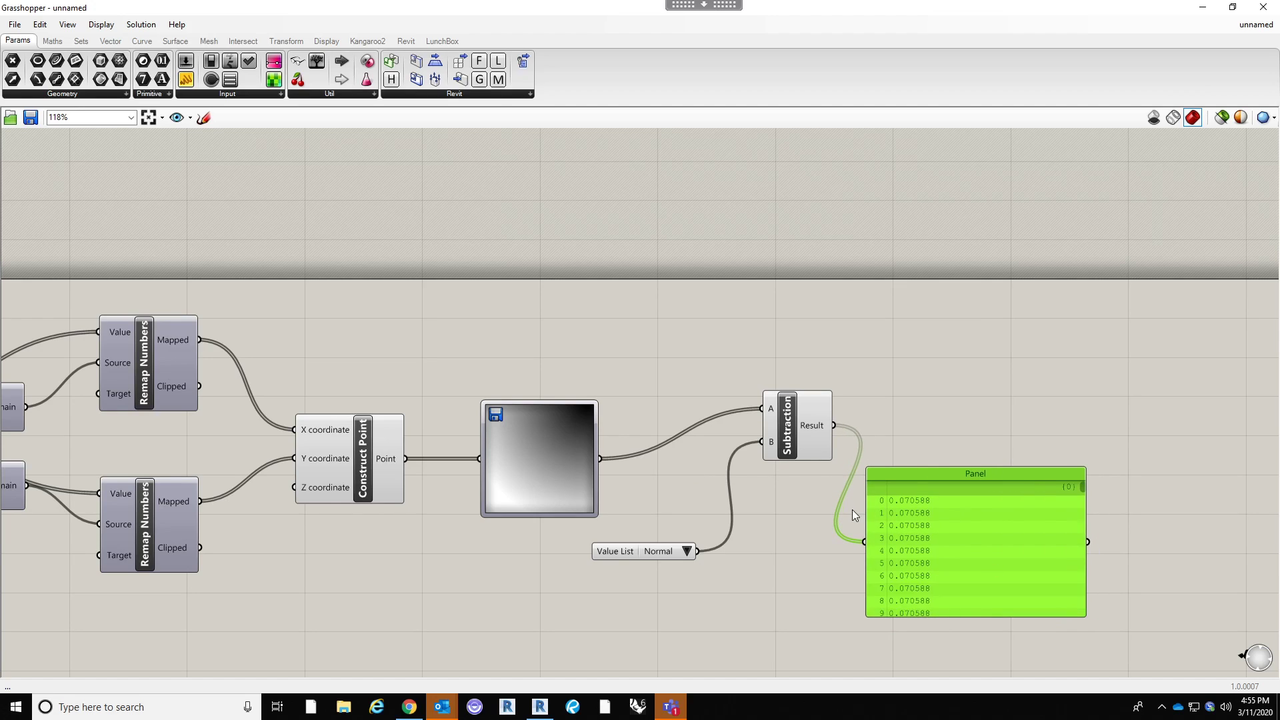
# Select Invert in the Value List and swap Subtraction's inputs, with the Value List in A and the Image Sampler in B.
pyautogui.click(685, 552)
pyautogui.click(720, 579)
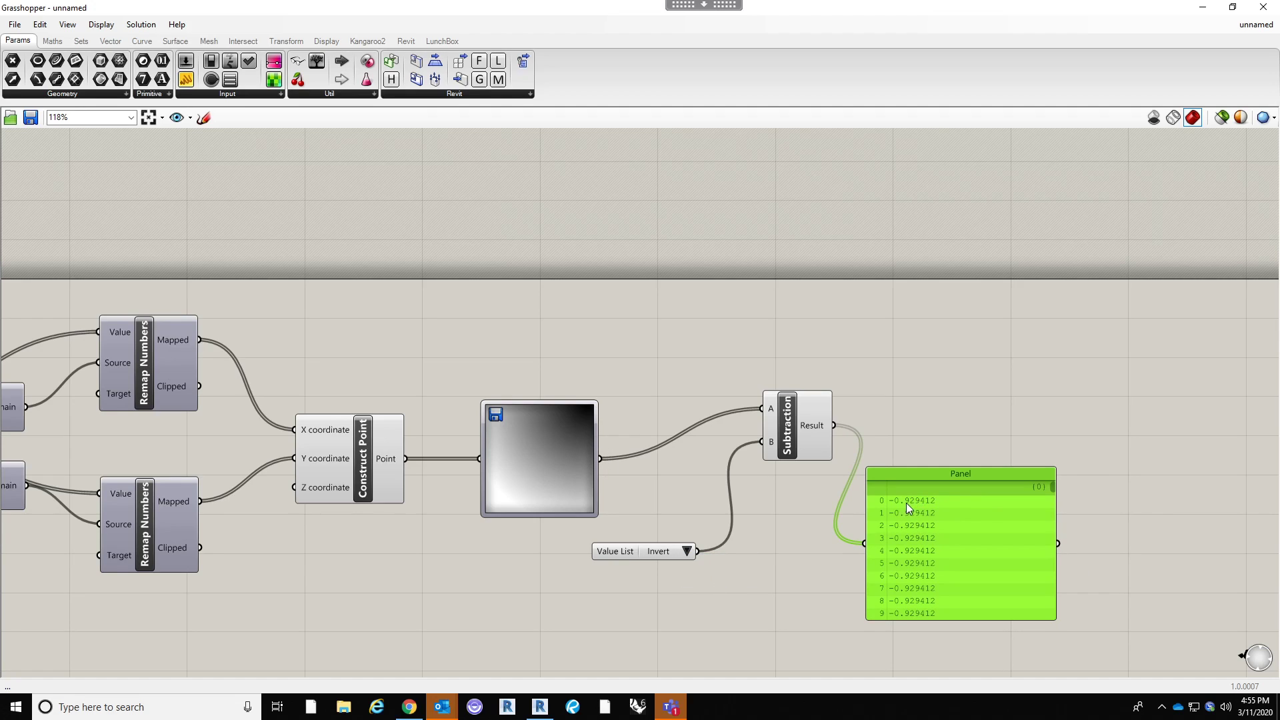
pyautogui.moveTo(630, 554); pyautogui.dragTo(763, 409)
pyautogui.moveTo(601, 459); pyautogui.dragTo(762, 442)
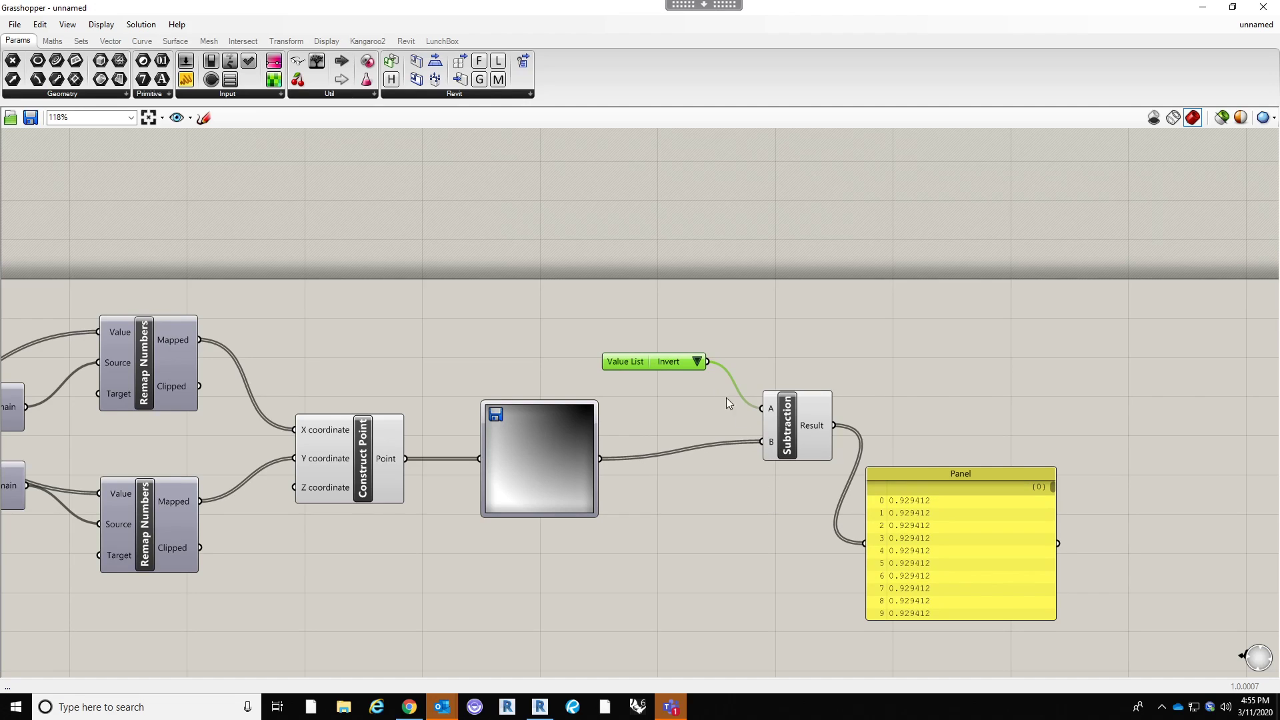
# Try the Value List's Normal option with the swapped inputs, and undo the switch.
pyautogui.click(697, 364)
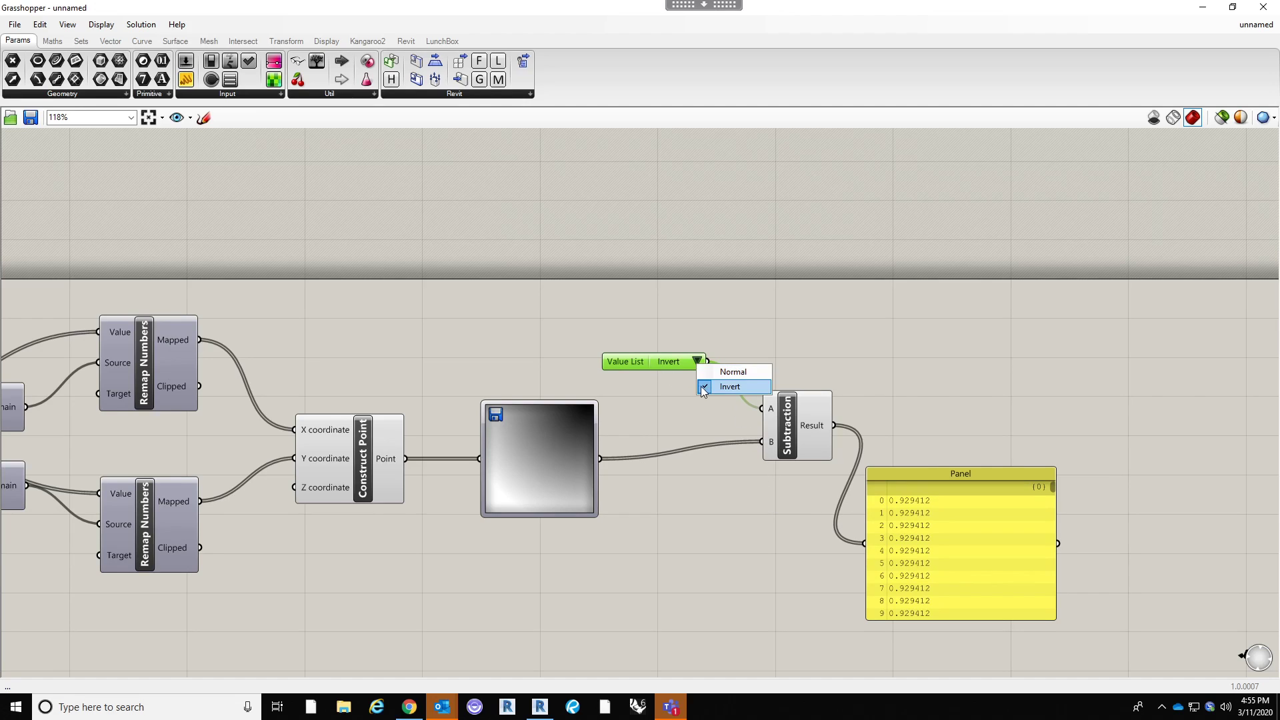
pyautogui.click(721, 373)
pyautogui.click(727, 594)
pyautogui.hotkey('ctrl', 'z')
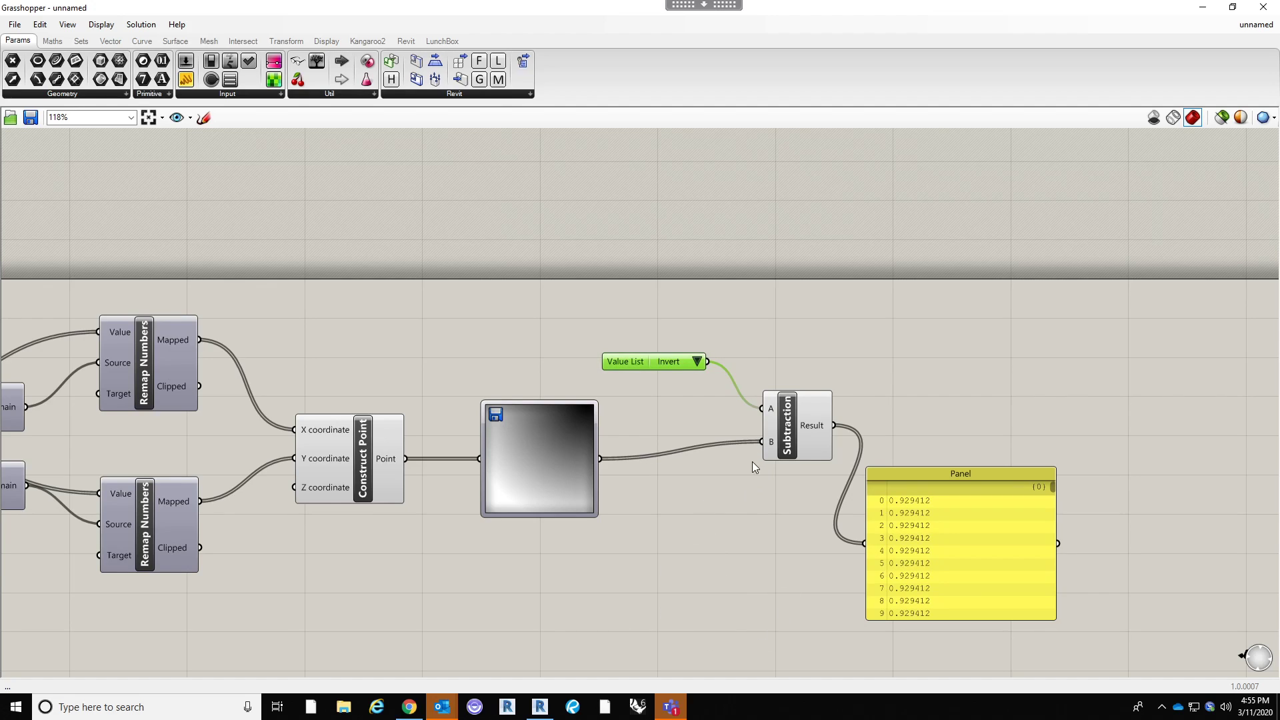
# Arrange the Subtraction, Panel and Value List components more compactly, and set the Value List to Normal.
pyautogui.moveTo(798, 441); pyautogui.dragTo(771, 441)
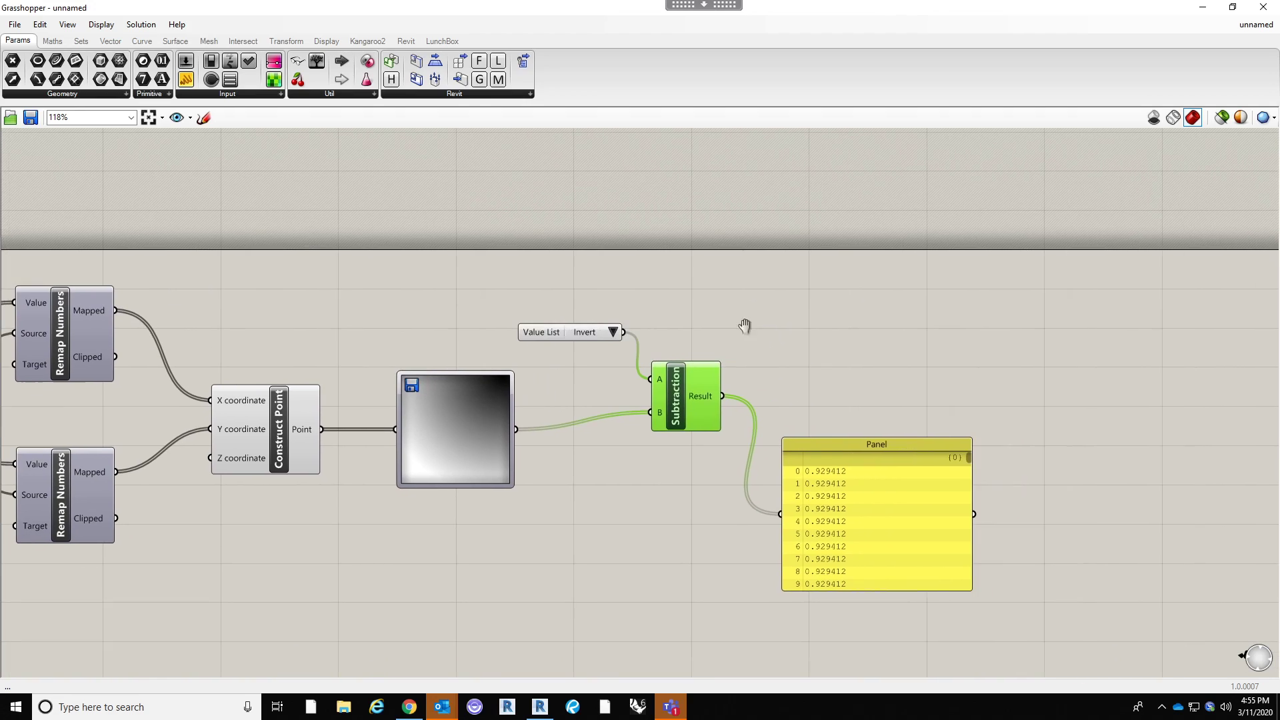
pyautogui.click(819, 421)
pyautogui.moveTo(821, 421); pyautogui.dragTo(816, 386)
pyautogui.moveTo(565, 301)
pyautogui.mouseDown()
pyautogui.moveTo(549, 474)
pyautogui.moveTo(549, 287)
pyautogui.mouseUp()
pyautogui.click(584, 286)
pyautogui.click(615, 295)
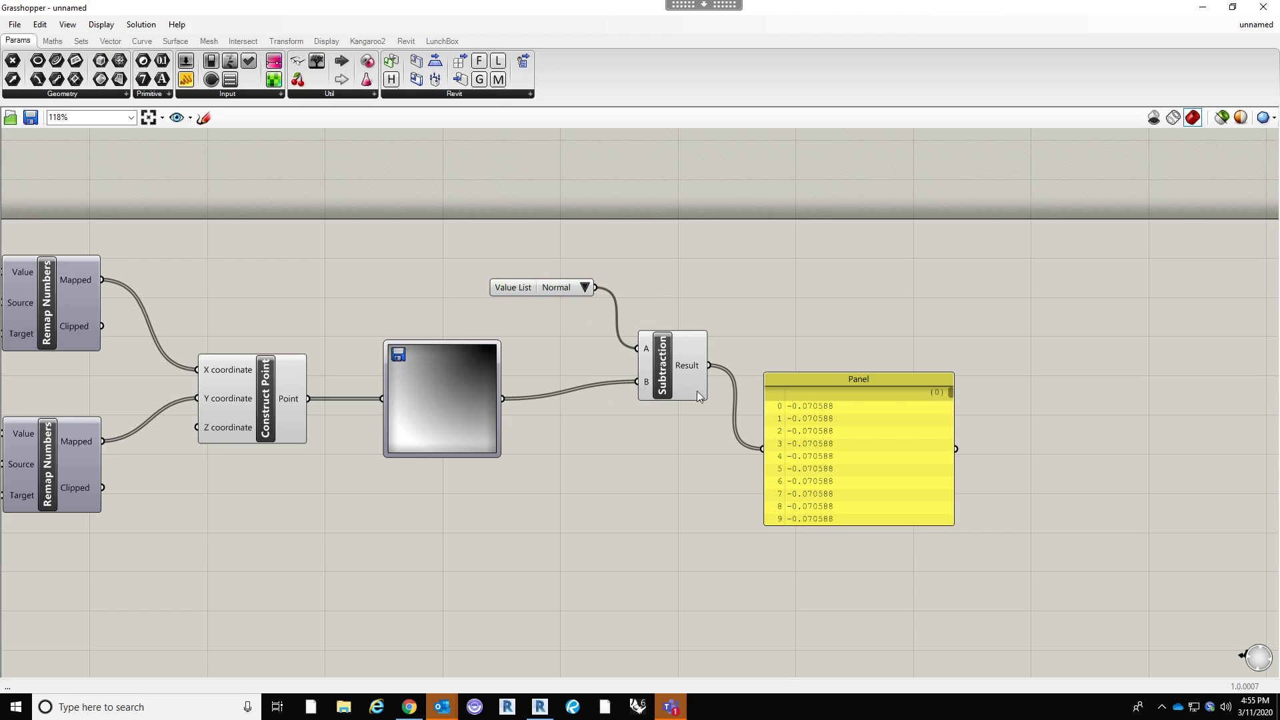
# Switch the Value List to Invert and move the Panel down to free space beside Subtraction.
pyautogui.moveTo(560, 346); pyautogui.dragTo(515, 347, button='right')
pyautogui.click(530, 292)
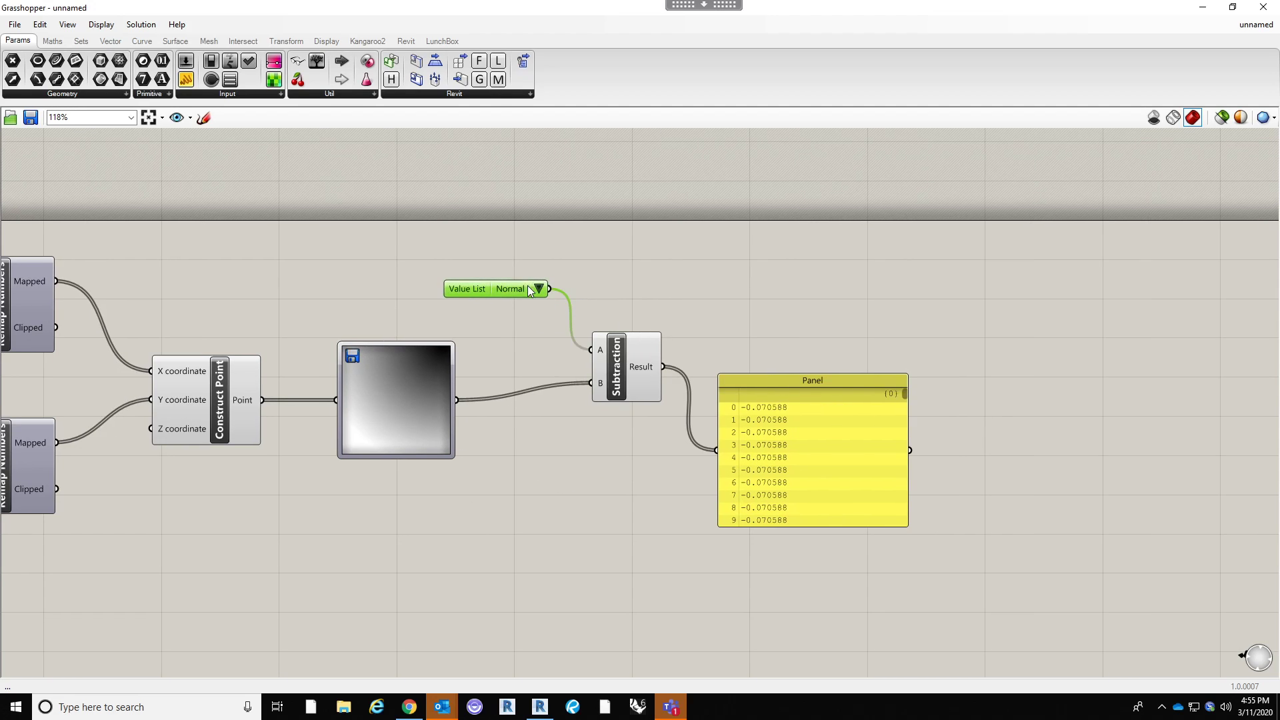
pyautogui.click(539, 289)
pyautogui.click(566, 314)
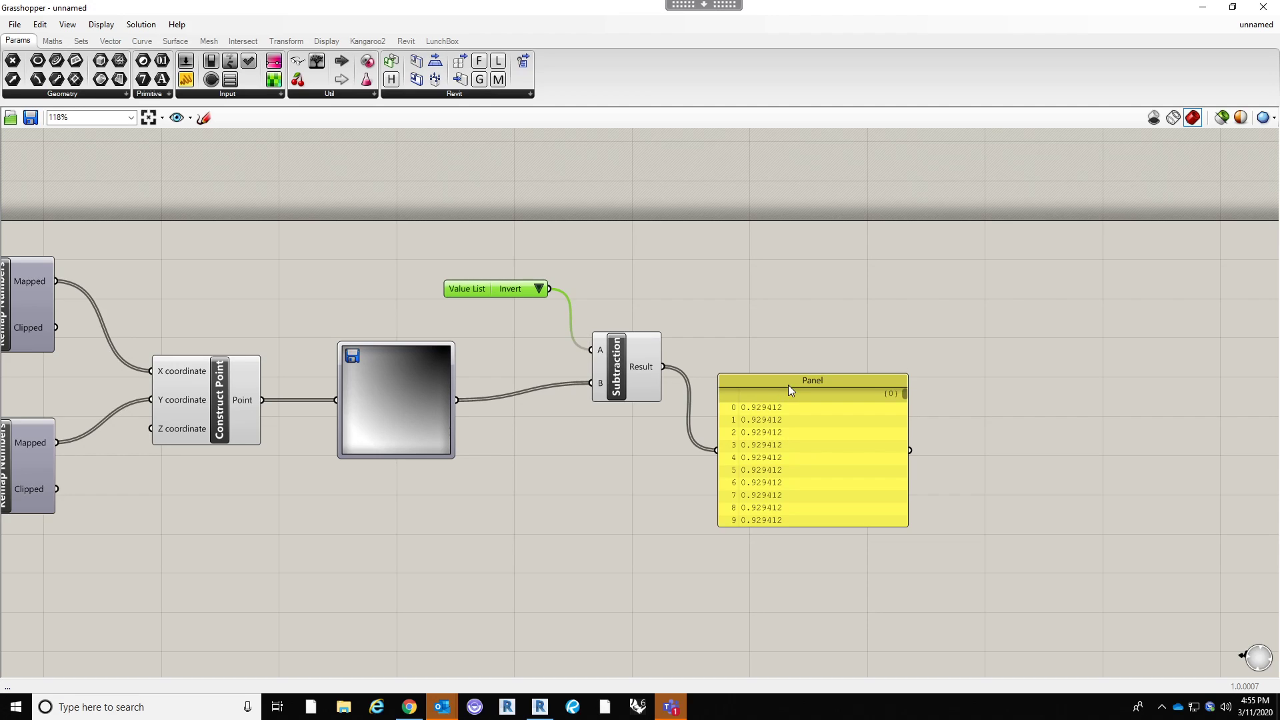
pyautogui.moveTo(772, 494); pyautogui.dragTo(755, 598)
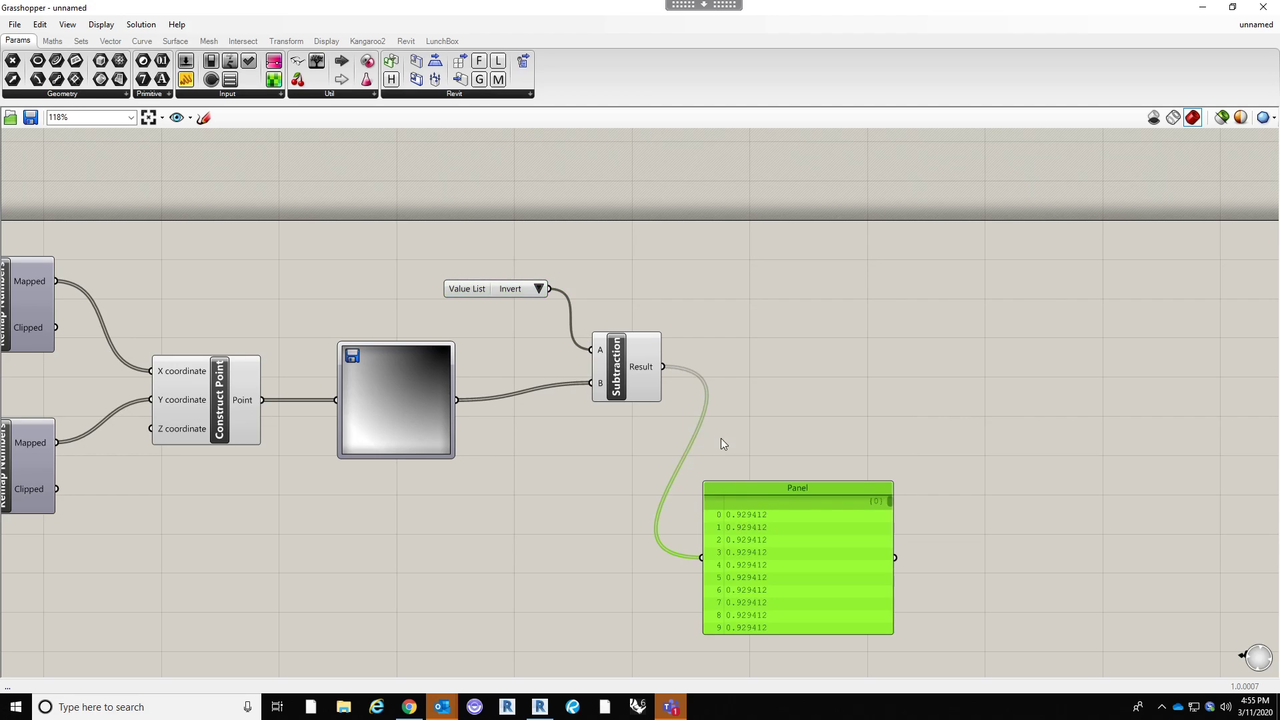
pyautogui.click(815, 419)
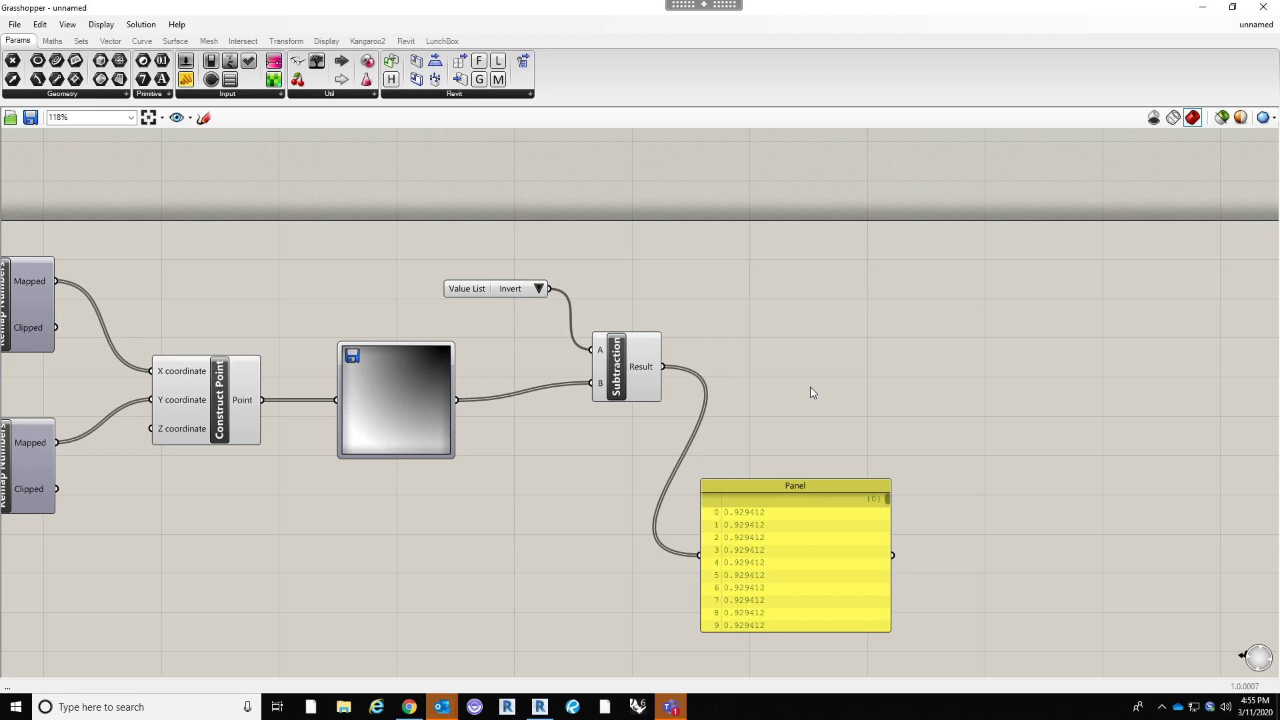
# Add an Absolute component to the right of Subtraction and connect Subtraction's Result to its Value input.
pyautogui.doubleClick(773, 382)
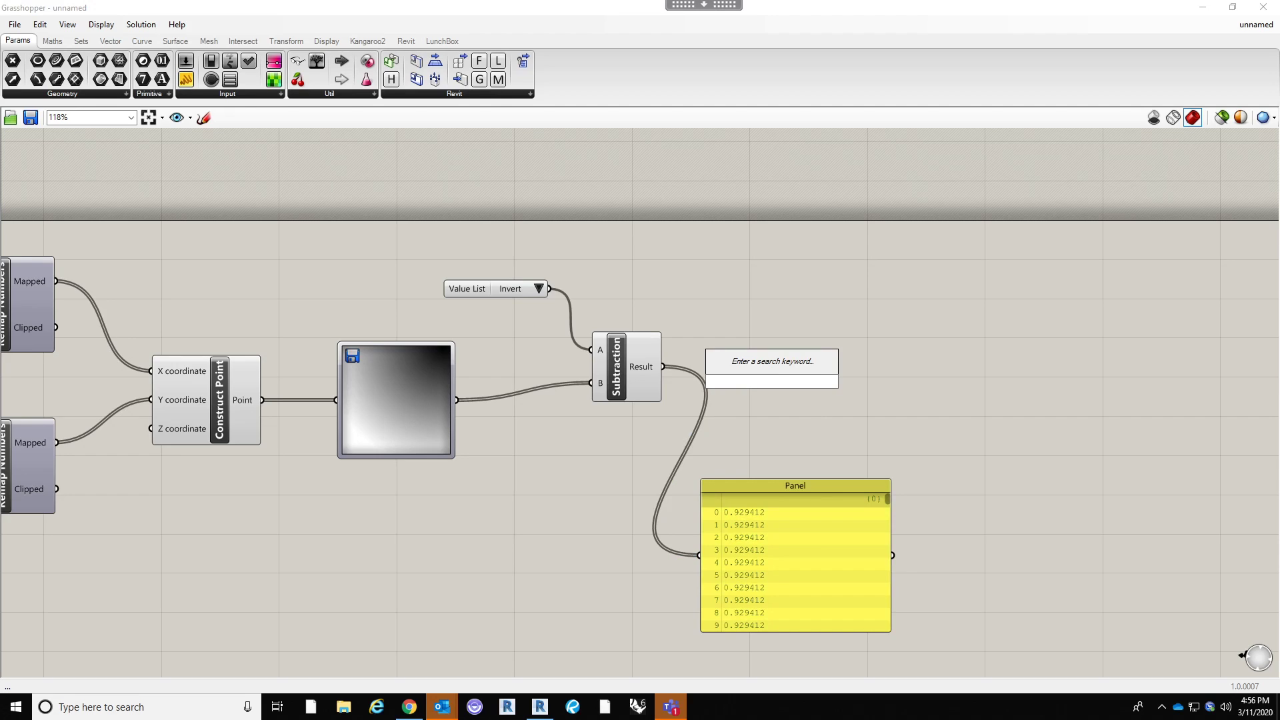
pyautogui.write('abs')
pyautogui.press('Return')
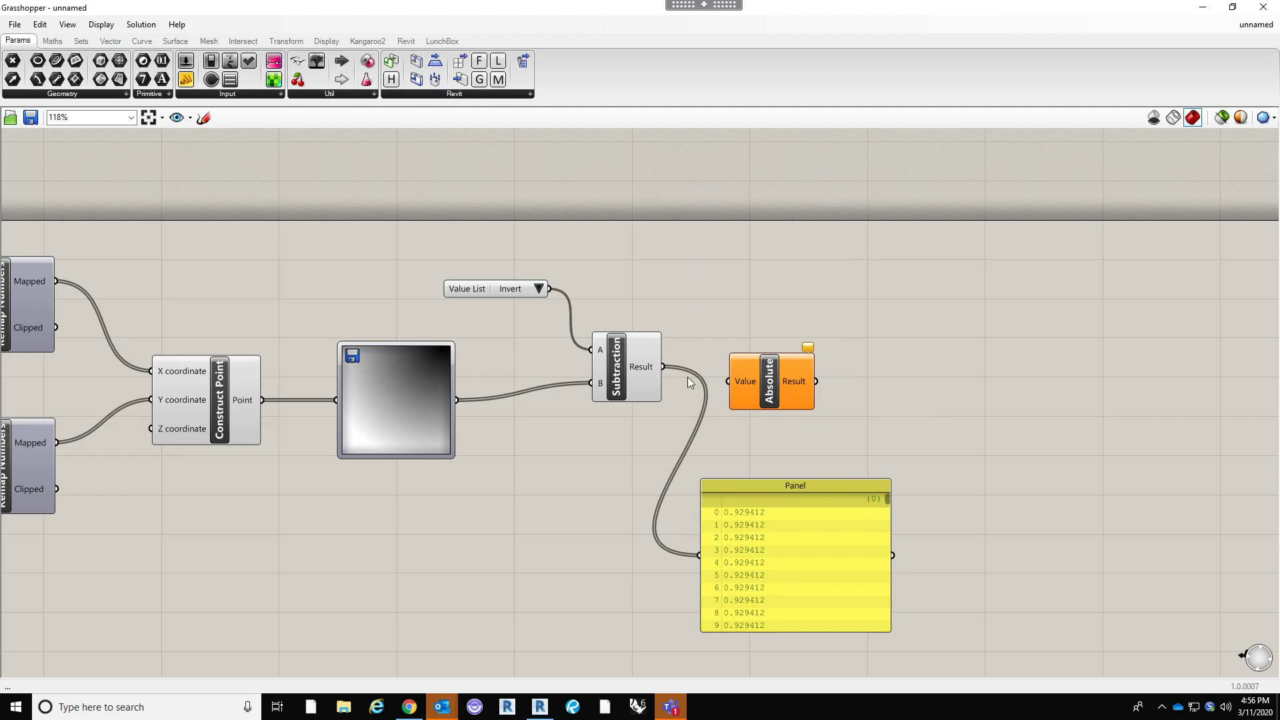
pyautogui.moveTo(664, 368); pyautogui.dragTo(699, 555)
# Feed Absolute's Result into the Panel placed beside it, set the Value List to Normal, and align Absolute with Subtraction.
pyautogui.moveTo(822, 501); pyautogui.dragTo(974, 418)
pyautogui.click(539, 289)
pyautogui.click(566, 298)
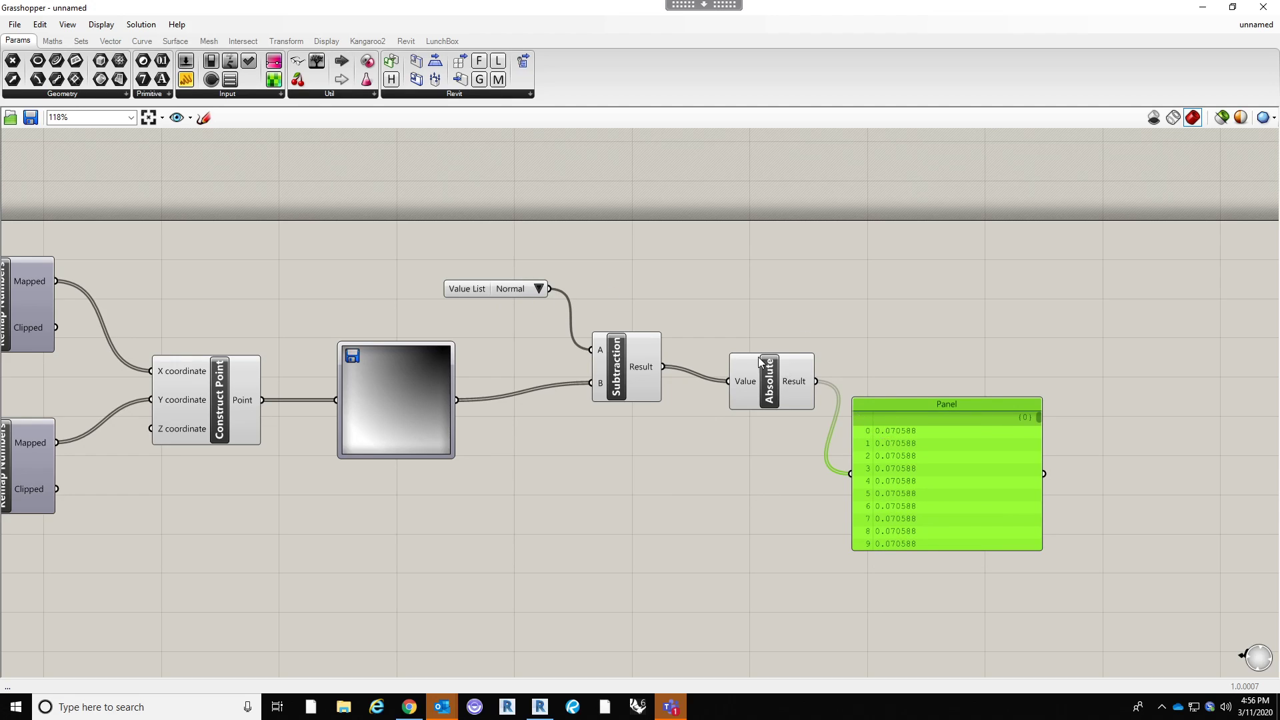
pyautogui.moveTo(779, 371); pyautogui.dragTo(750, 356)
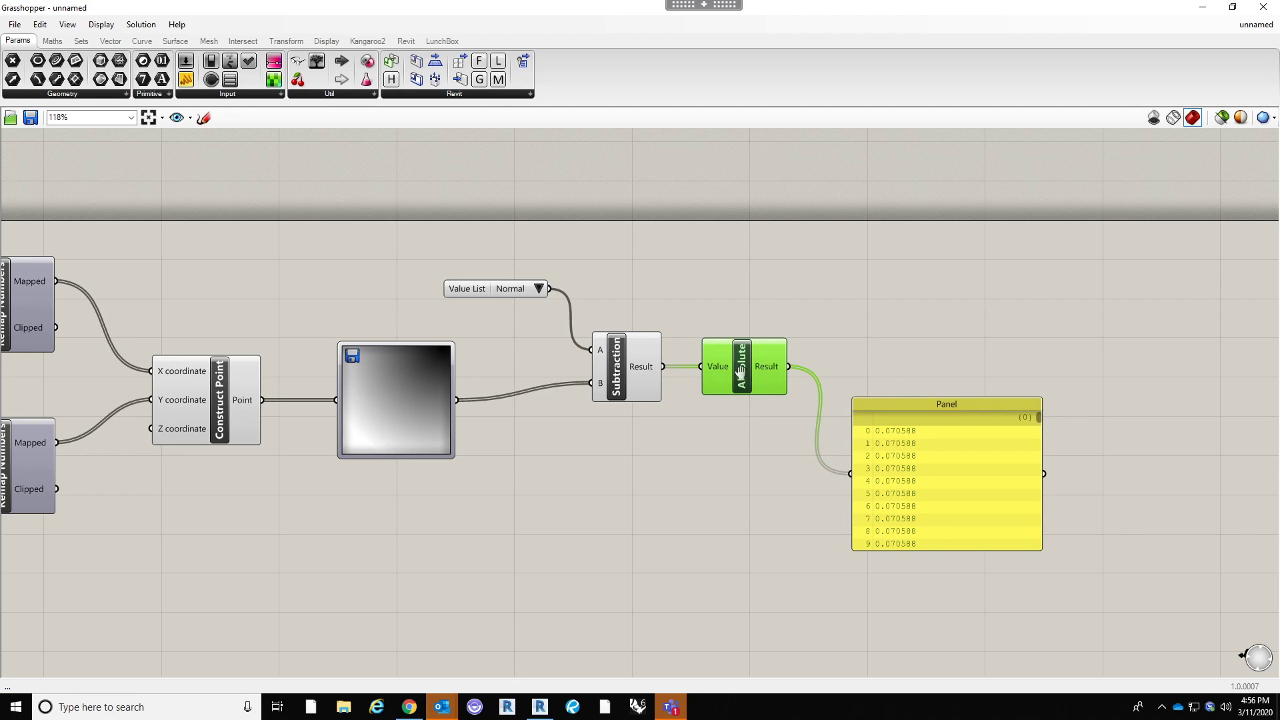
# Delete the output Panel connected to Absolute's Result.
pyautogui.moveTo(867, 377); pyautogui.dragTo(738, 376, button='right')
pyautogui.click(852, 489)
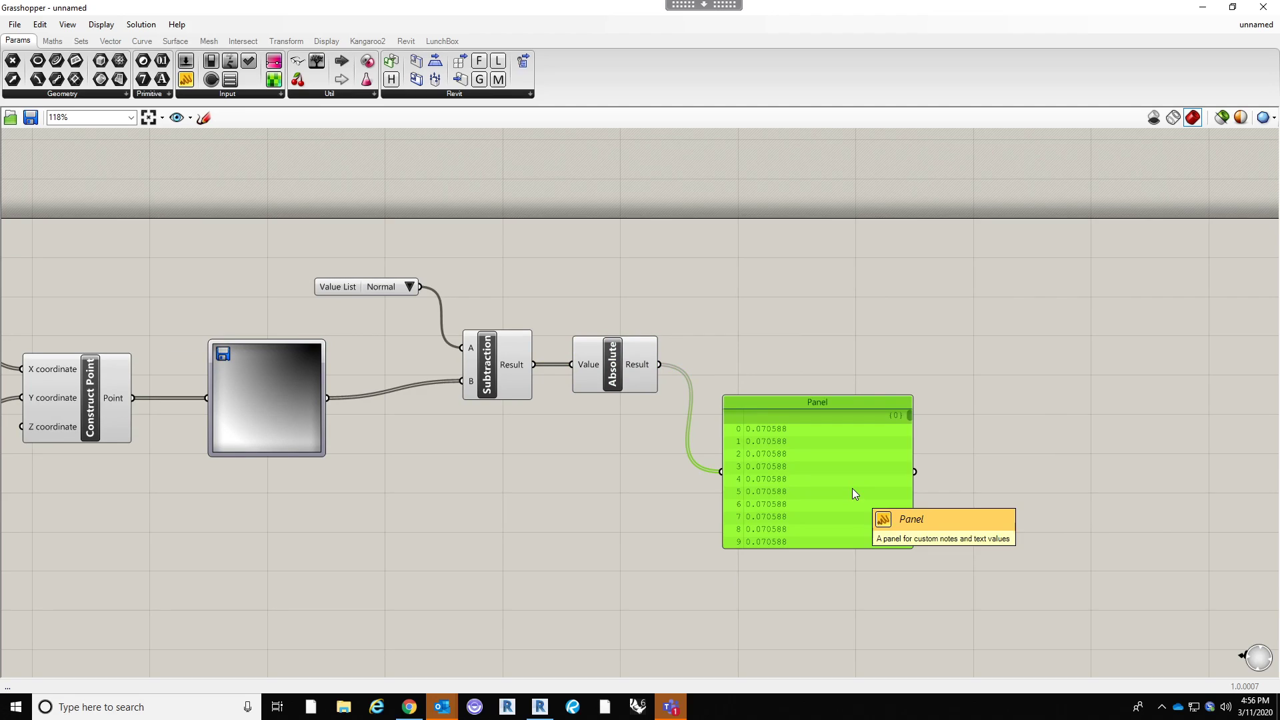
pyautogui.press('Delete')
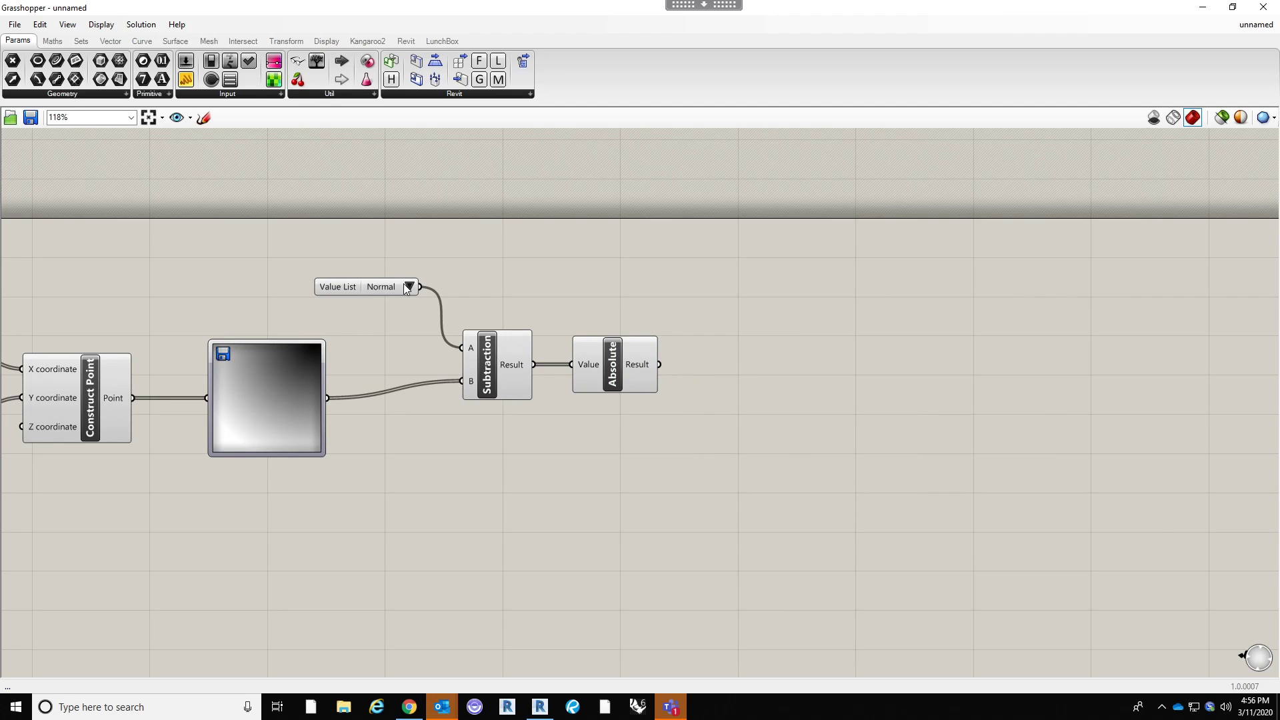
pyautogui.moveTo(487, 456); pyautogui.dragTo(464, 460, button='right')
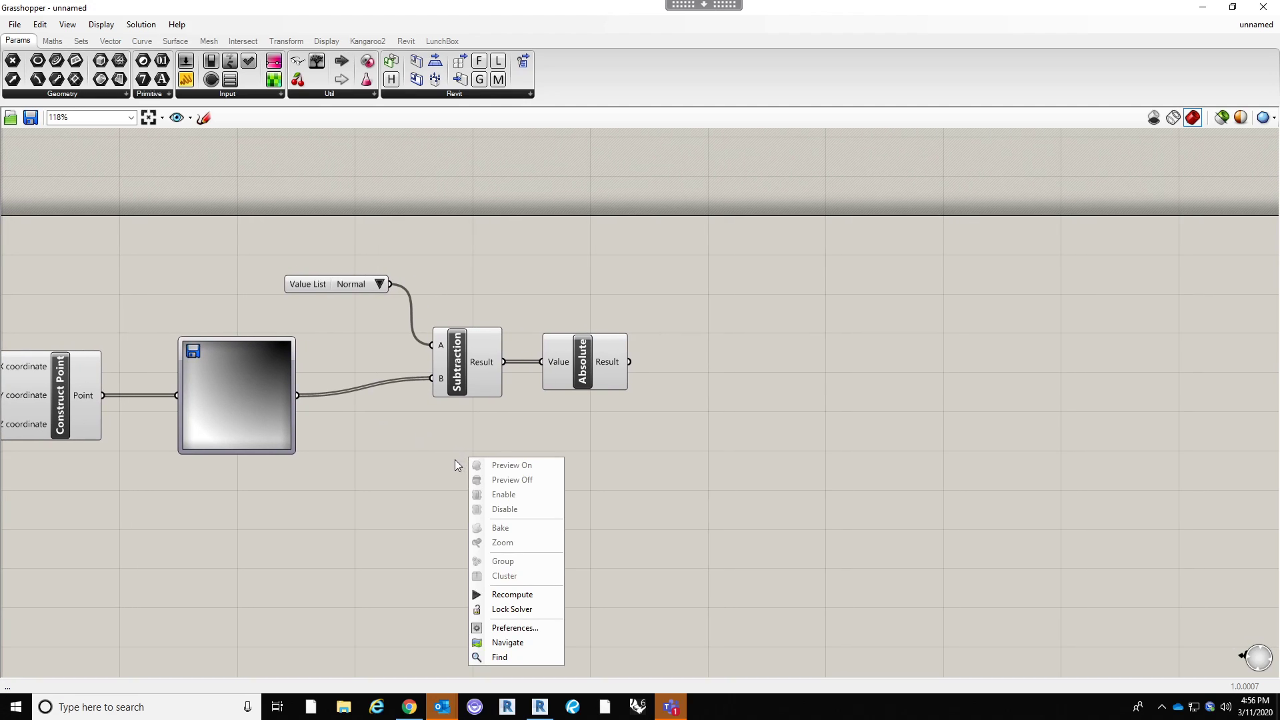
pyautogui.click(435, 467)
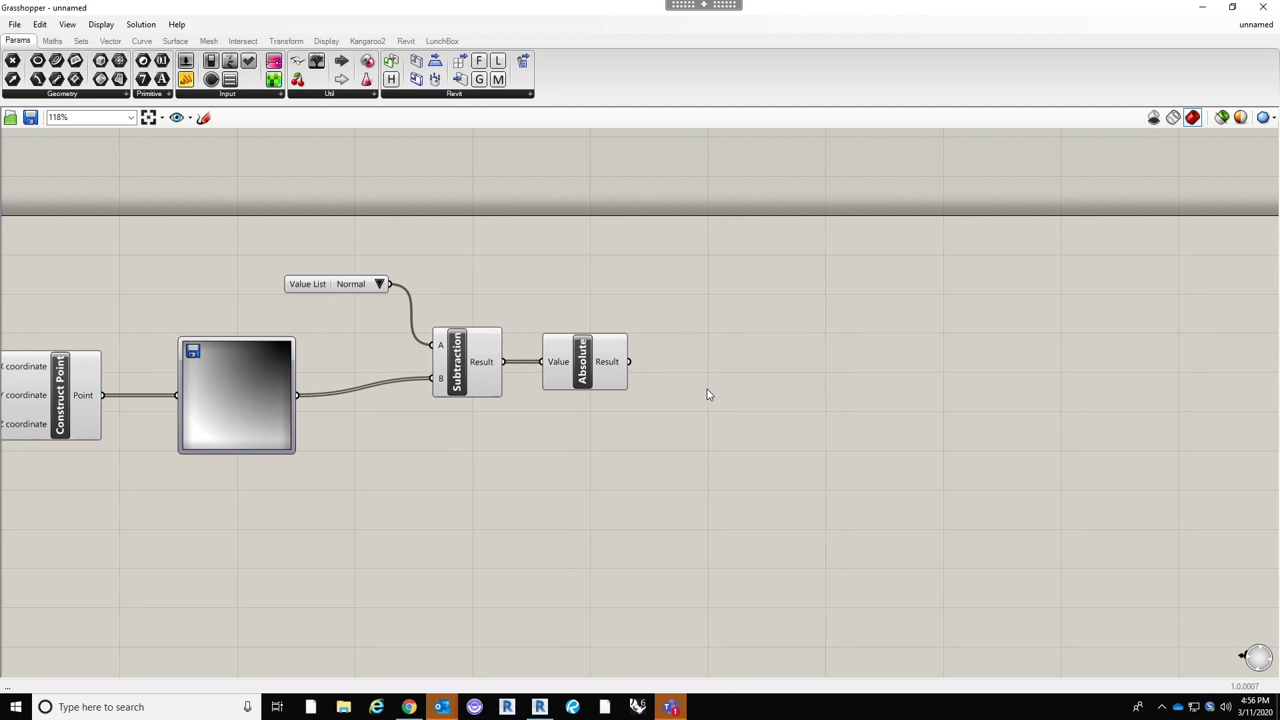
# Add an Element.ParameterSet component and place it to the right of Absolute with space between them.
pyautogui.moveTo(587, 383); pyautogui.dragTo(611, 361, button='right')
pyautogui.click(611, 362)
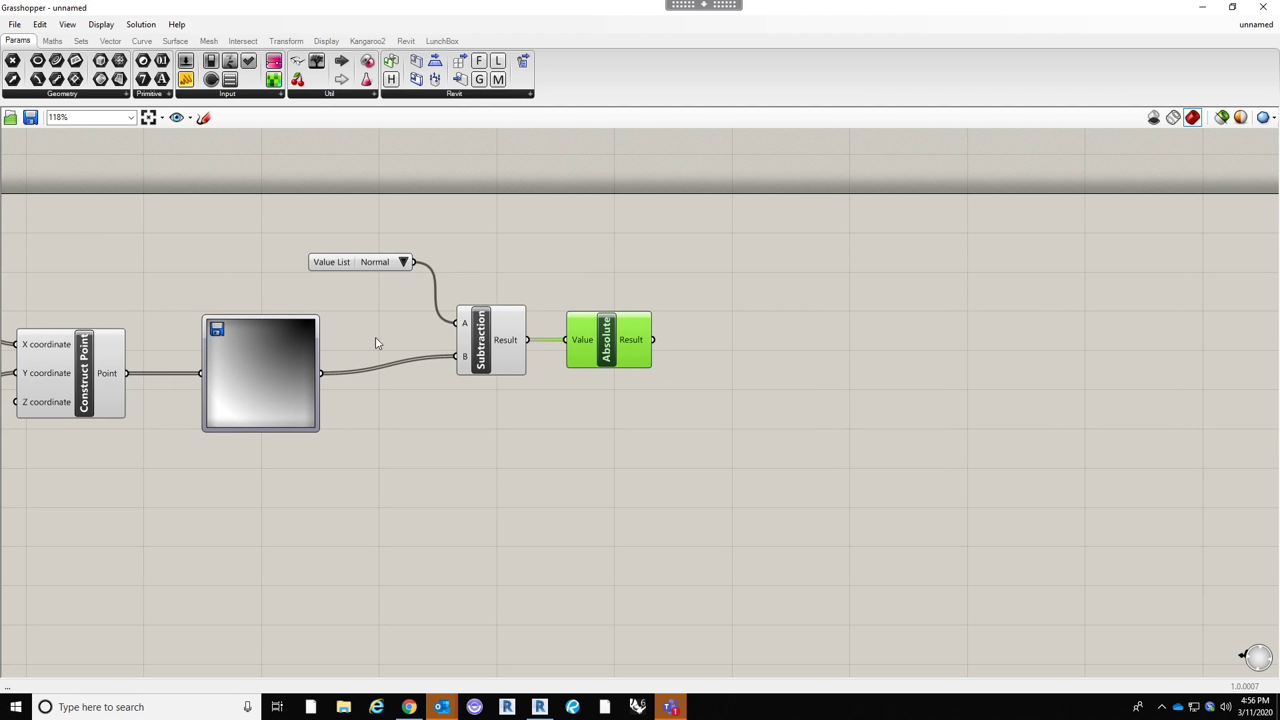
pyautogui.moveTo(522, 453); pyautogui.dragTo(467, 466, button='right')
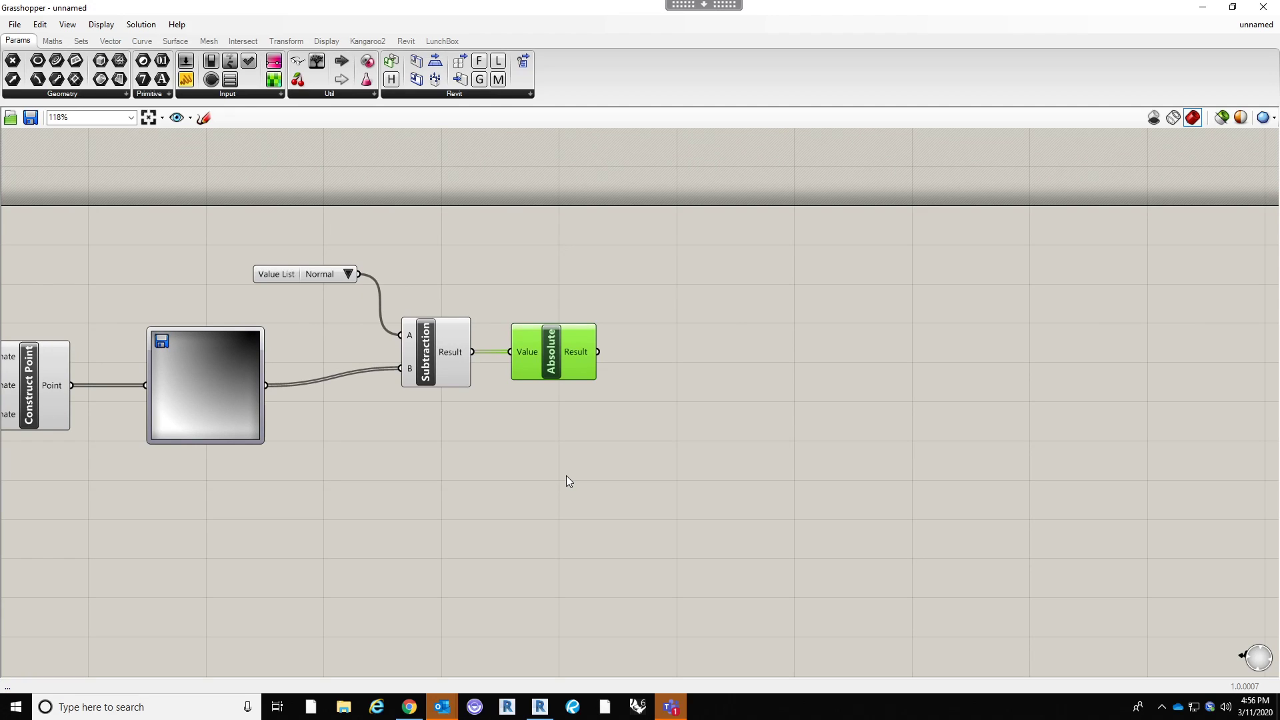
pyautogui.doubleClick(578, 473)
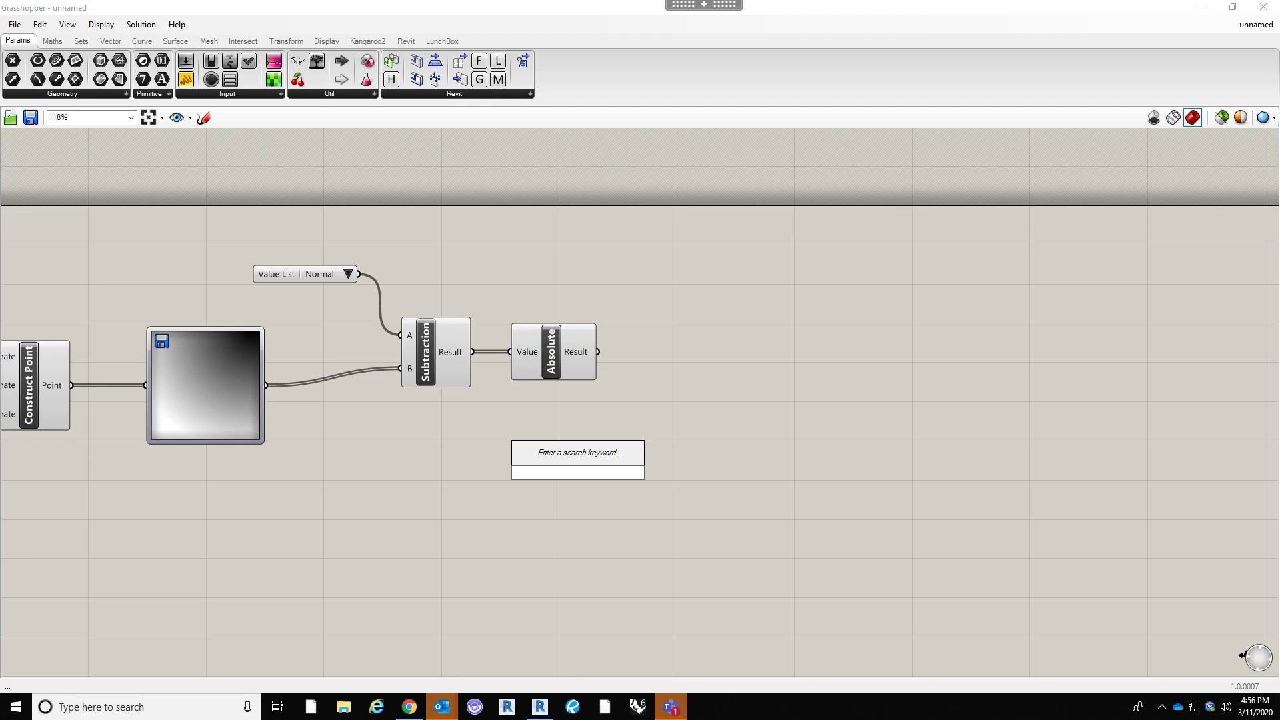
pyautogui.write('element')
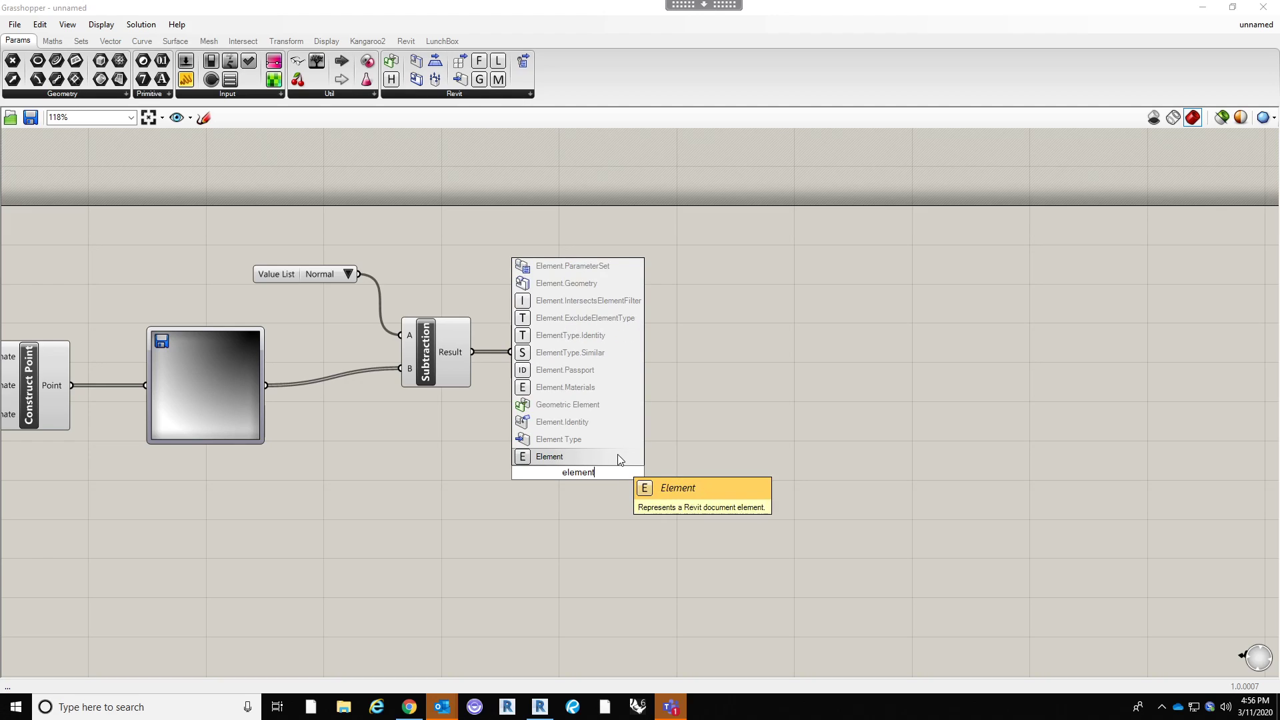
pyautogui.write('a')
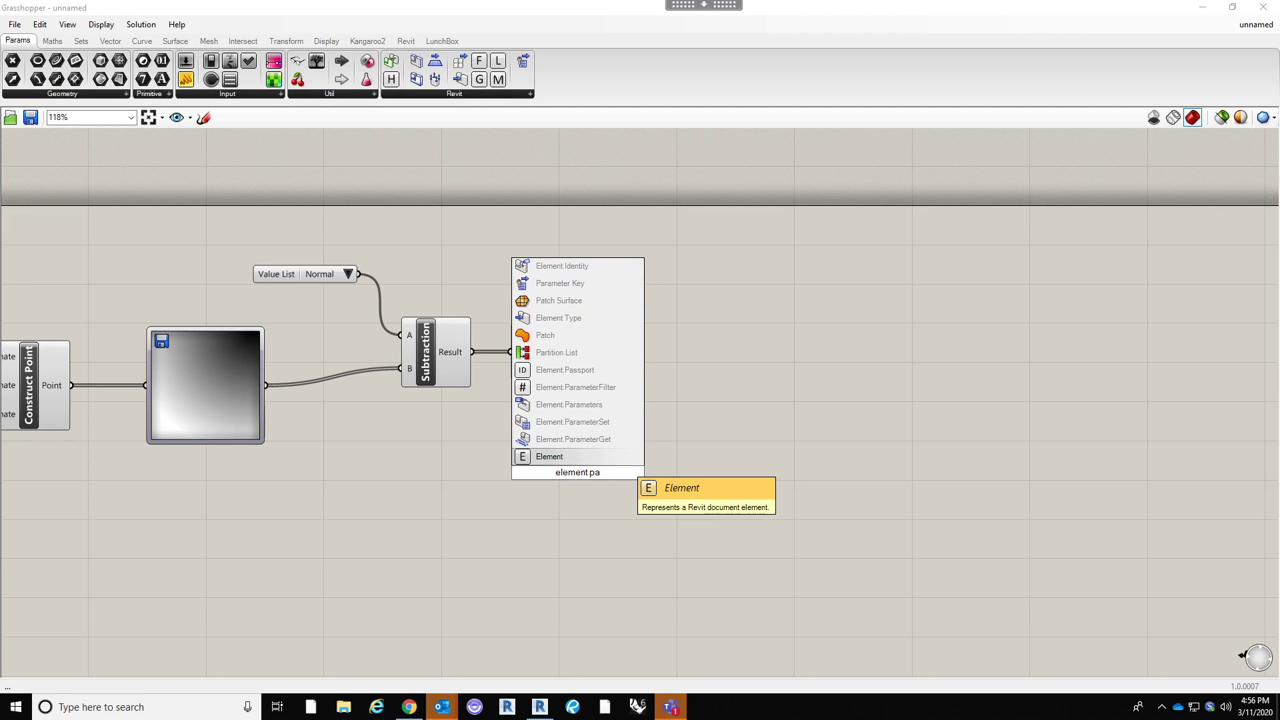
pyautogui.write('ra')
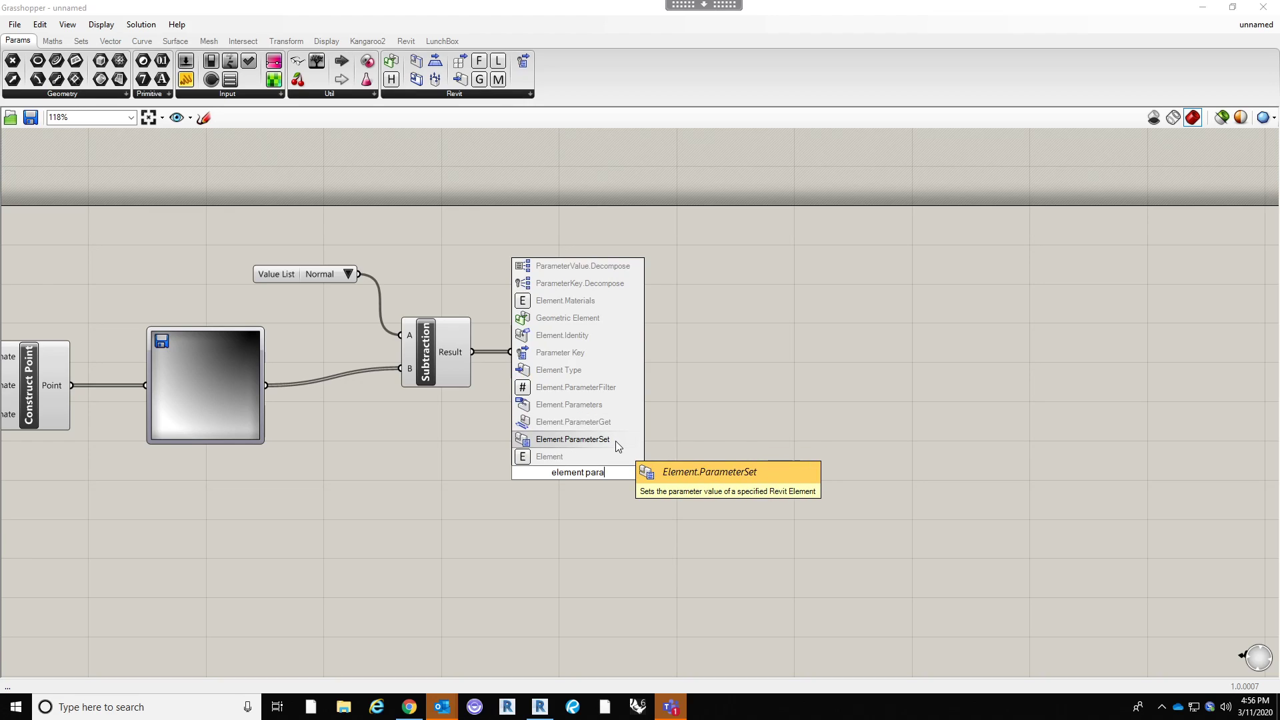
pyautogui.click(615, 441)
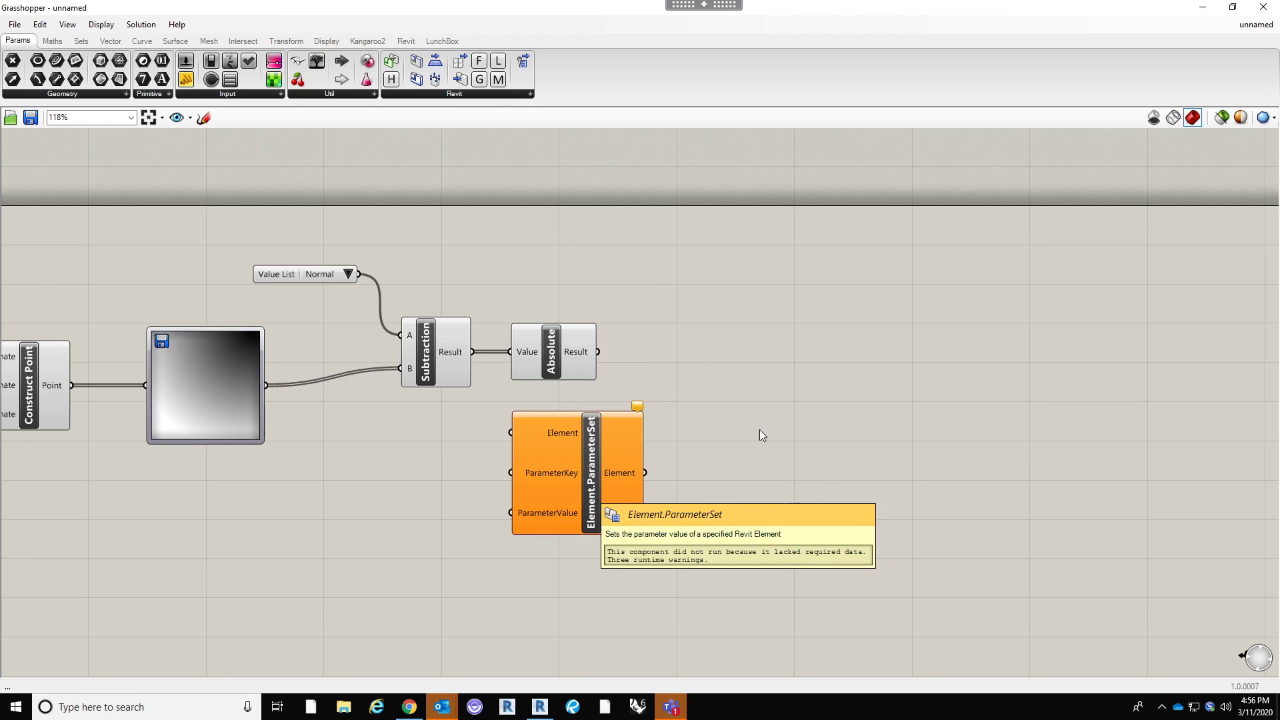
pyautogui.moveTo(610, 465); pyautogui.dragTo(845, 389)
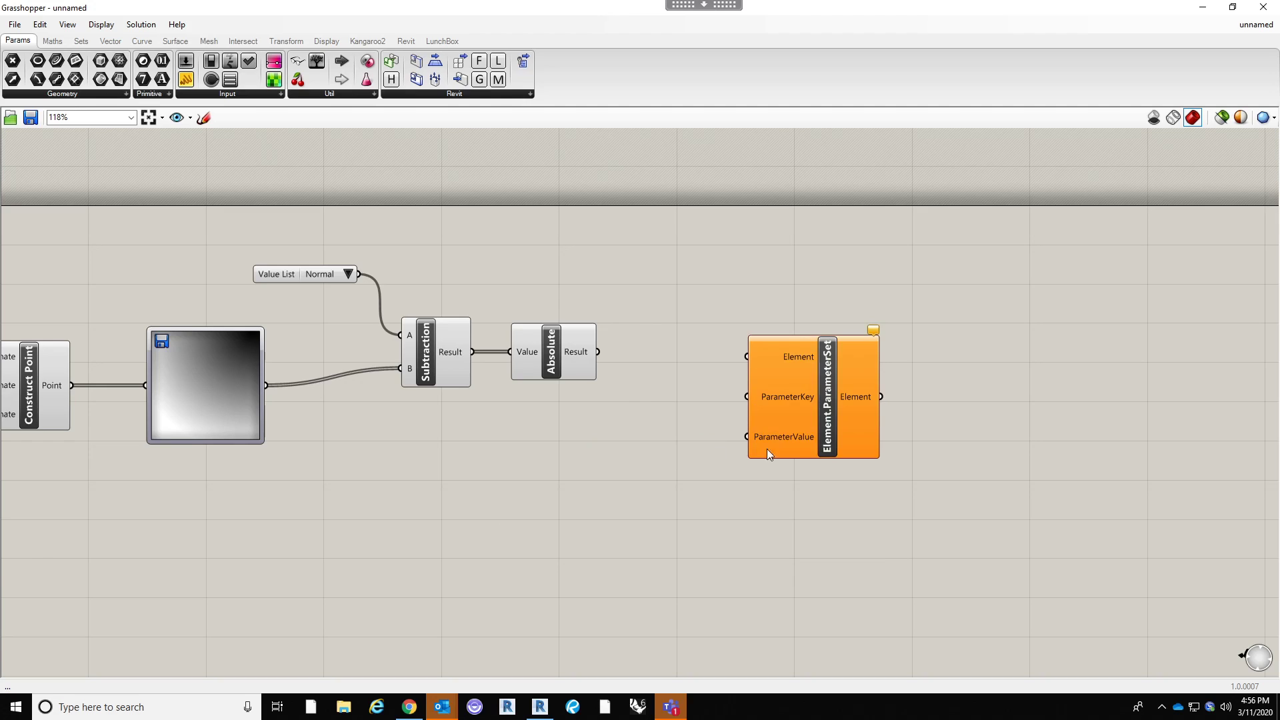
pyautogui.moveTo(819, 434)
pyautogui.mouseDown()
pyautogui.moveTo(845, 429)
pyautogui.moveTo(823, 436)
pyautogui.mouseUp()
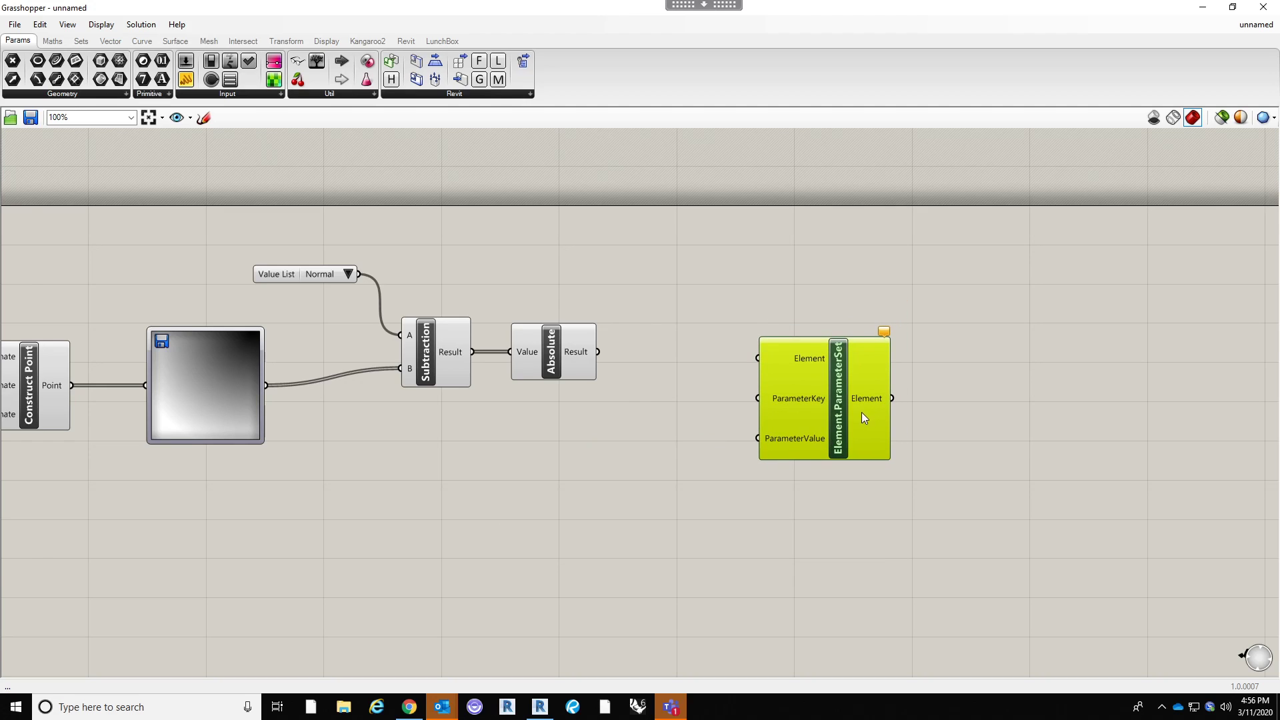
# Connect Absolute's Result to Element.ParameterSet's ParameterValue input and raise the component so that wire runs nearly straight.
pyautogui.moveTo(702, 358); pyautogui.dragTo(730, 368, button='right')
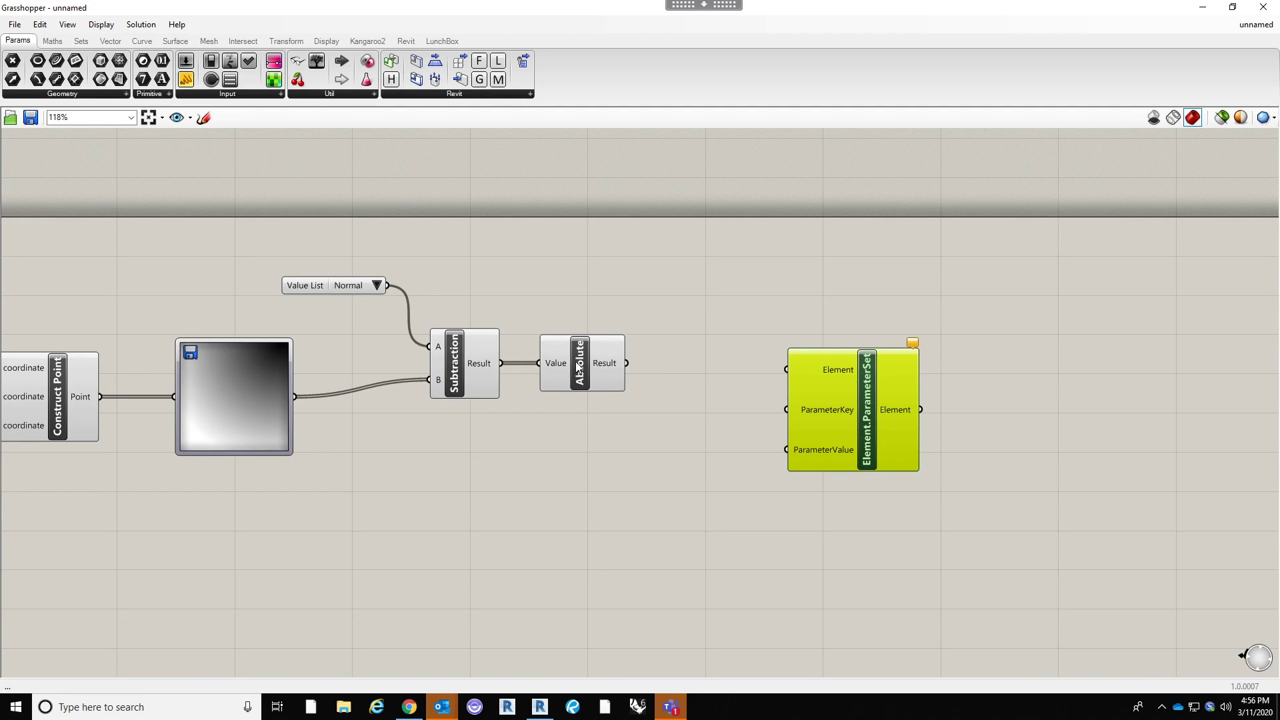
pyautogui.click(611, 367)
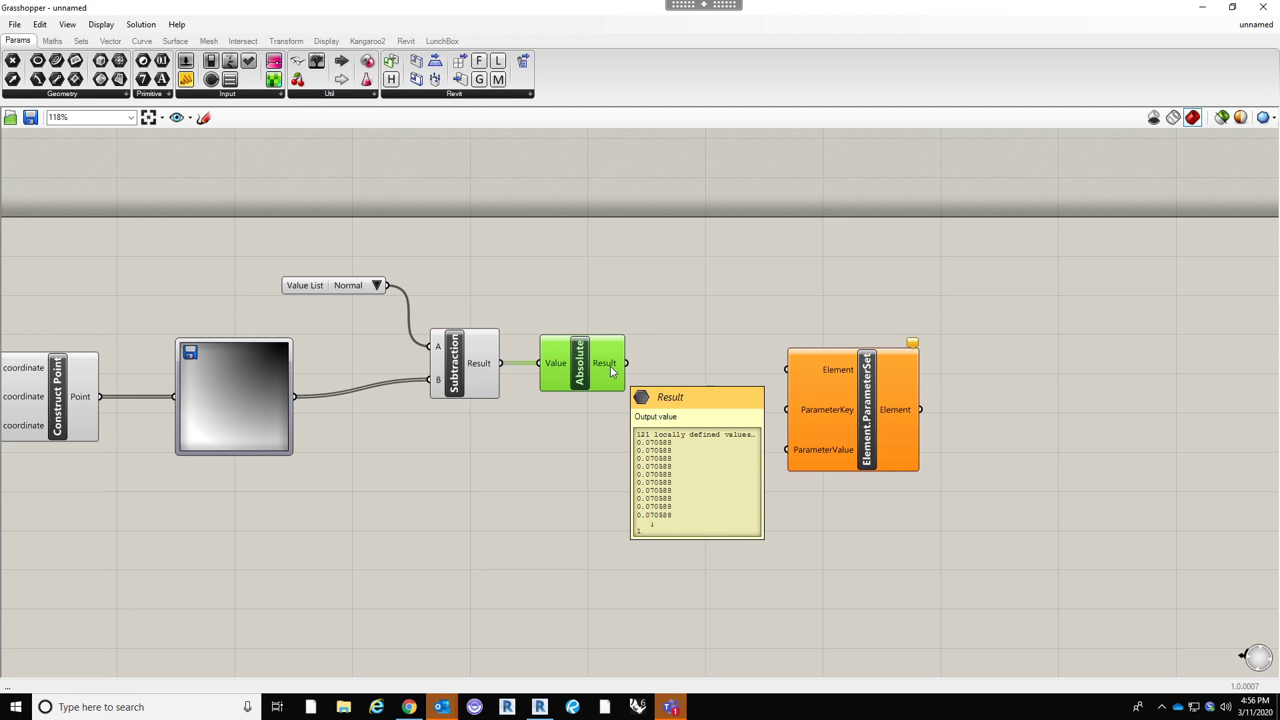
pyautogui.moveTo(626, 365); pyautogui.dragTo(787, 451)
pyautogui.moveTo(858, 416); pyautogui.dragTo(872, 333)
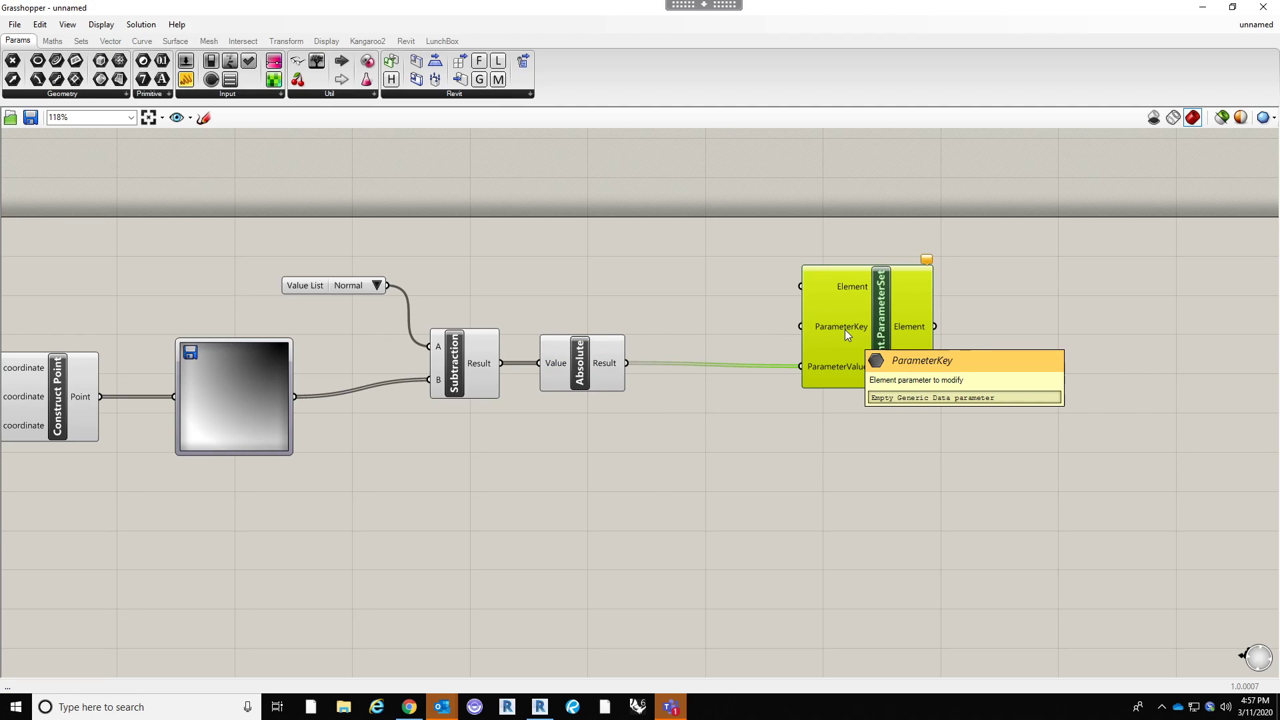
# Add a Panel containing "Offset Factor", connect it to the ParameterKey input, and place it beside Element.ParameterSet.
pyautogui.click(693, 443)
pyautogui.doubleClick(693, 443)
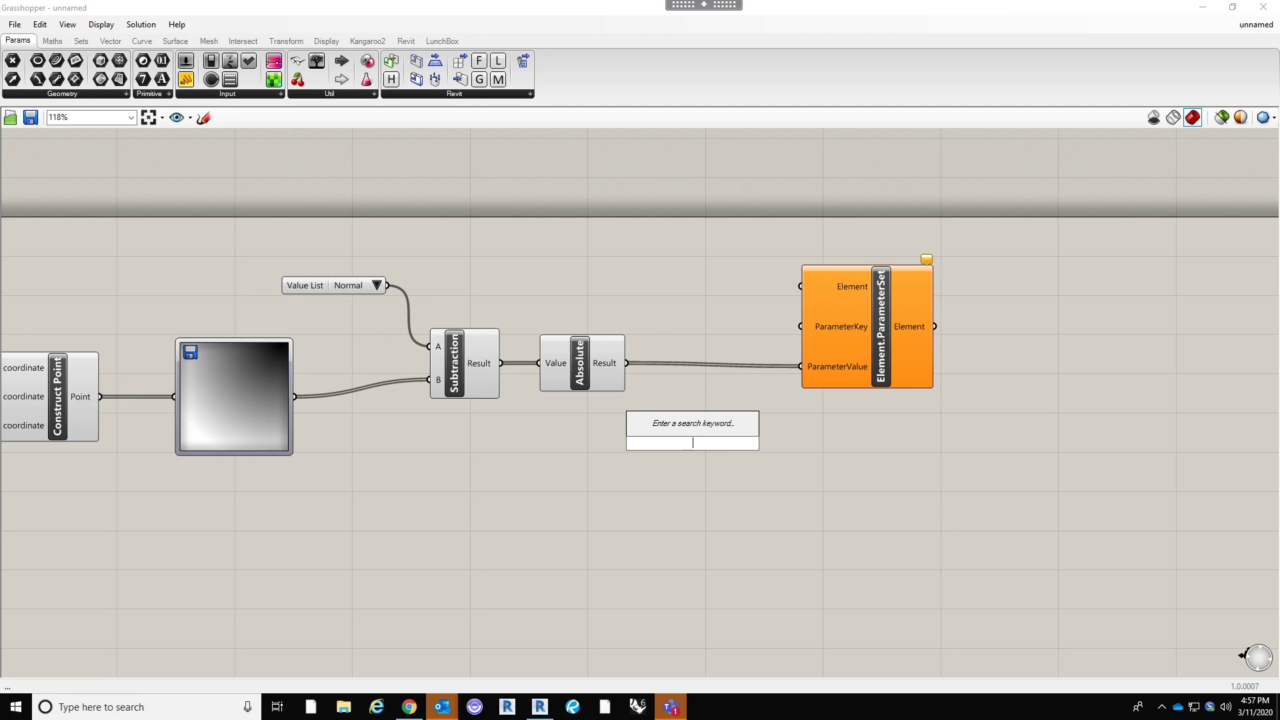
pyautogui.write('//')
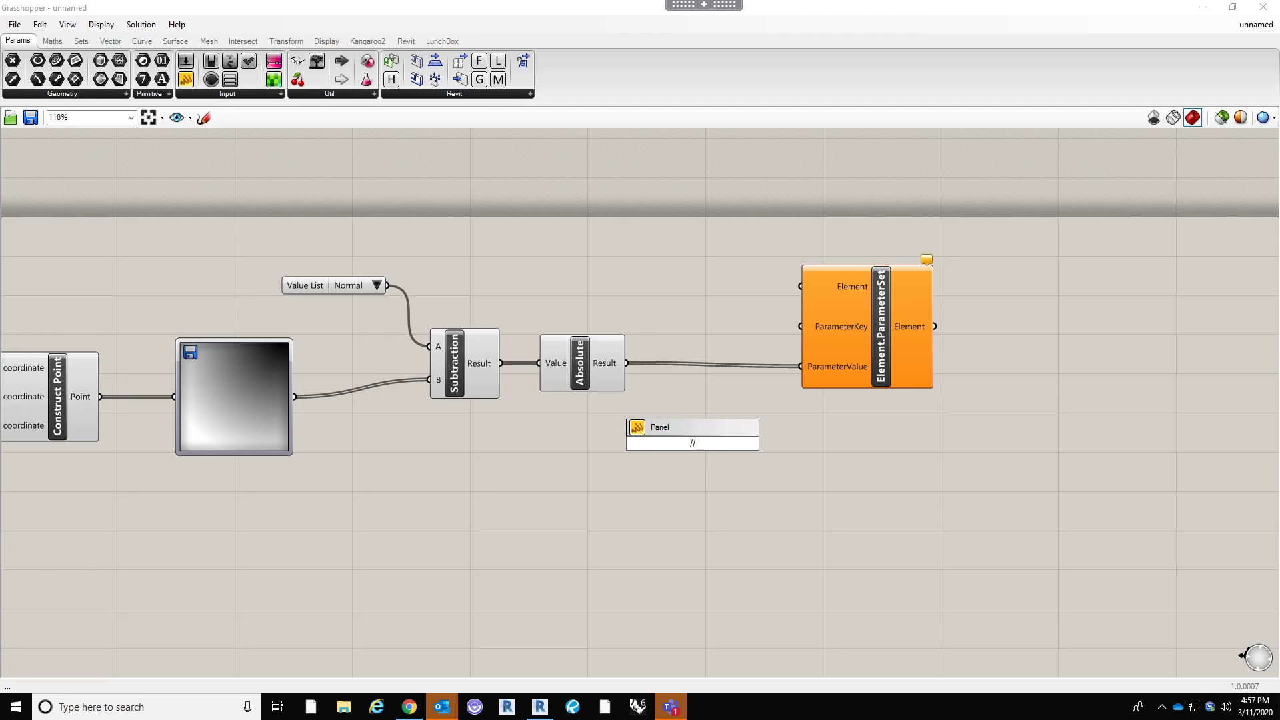
pyautogui.write('Offset Factor')
pyautogui.press('Return')
pyautogui.moveTo(692, 437); pyautogui.dragTo(745, 309)
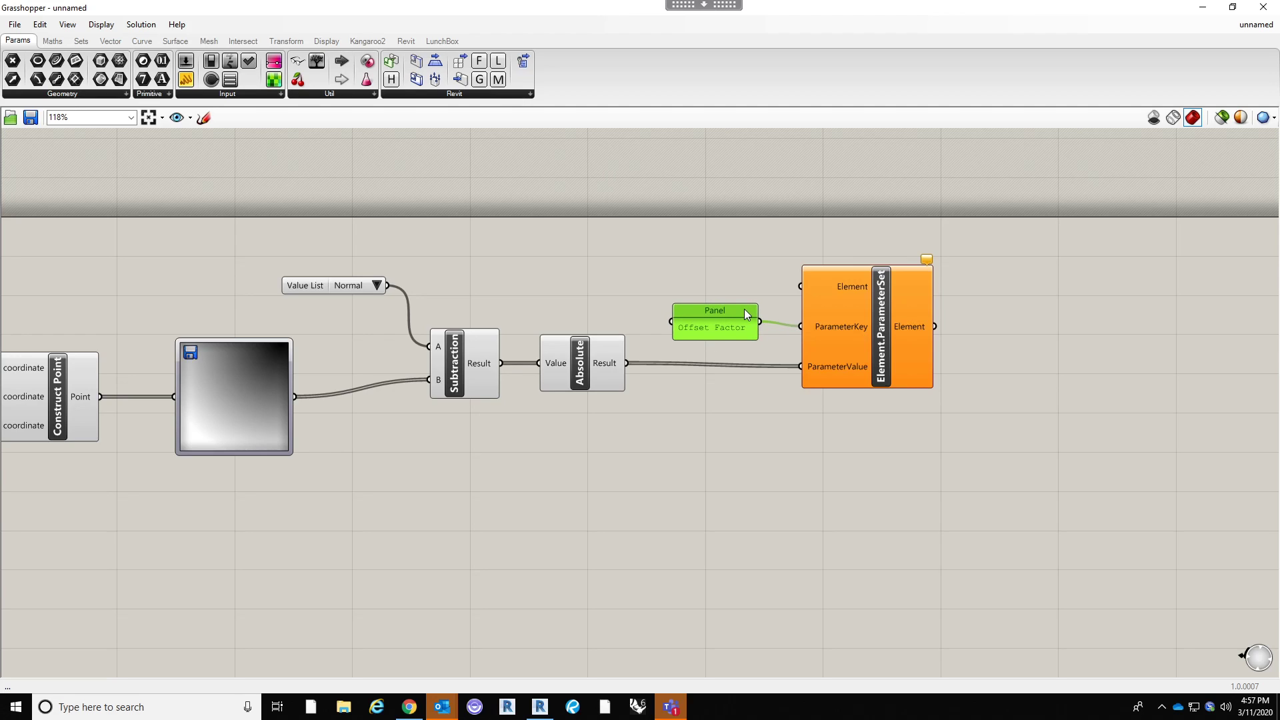
pyautogui.click(745, 416)
# Examine Element.ParameterSet's inputs and the chain of components leading up to it.
pyautogui.moveTo(747, 183); pyautogui.dragTo(756, 238, button='right')
pyautogui.scroll(2, 757, 238)
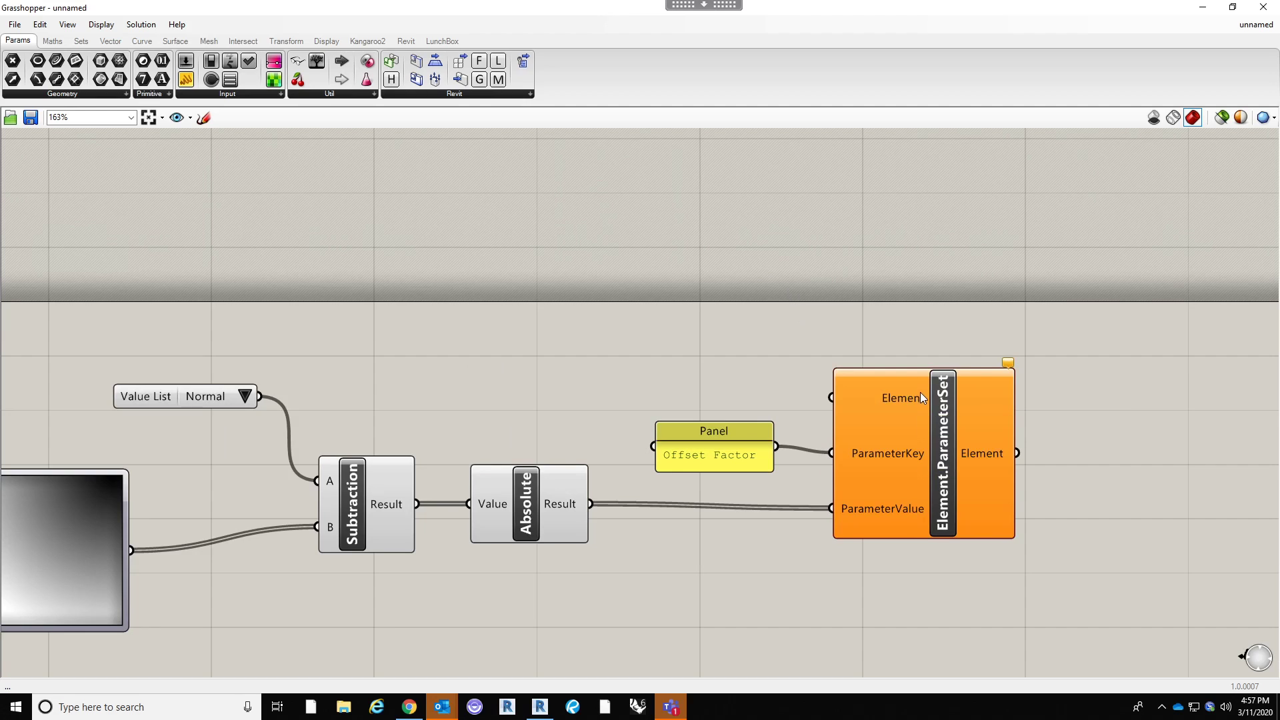
pyautogui.scroll(-2, 686, 317)
pyautogui.moveTo(700, 339); pyautogui.dragTo(767, 350, button='right')
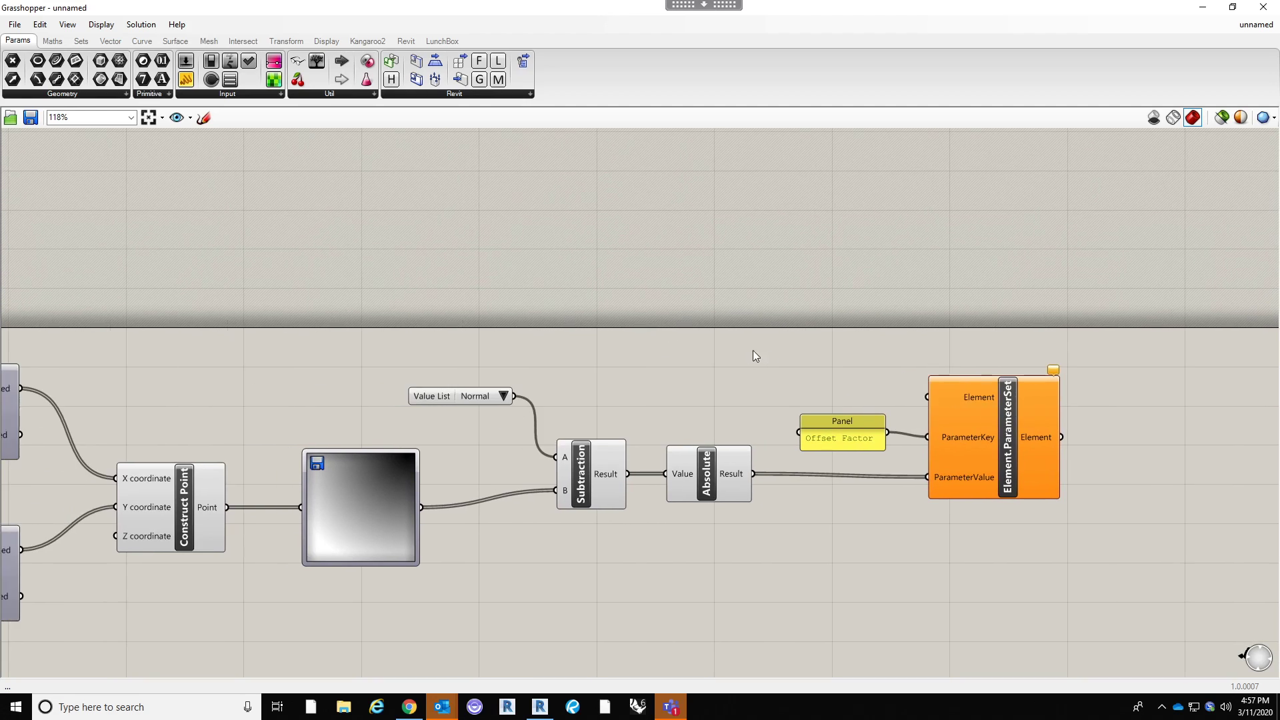
pyautogui.scroll(-2, 759, 350)
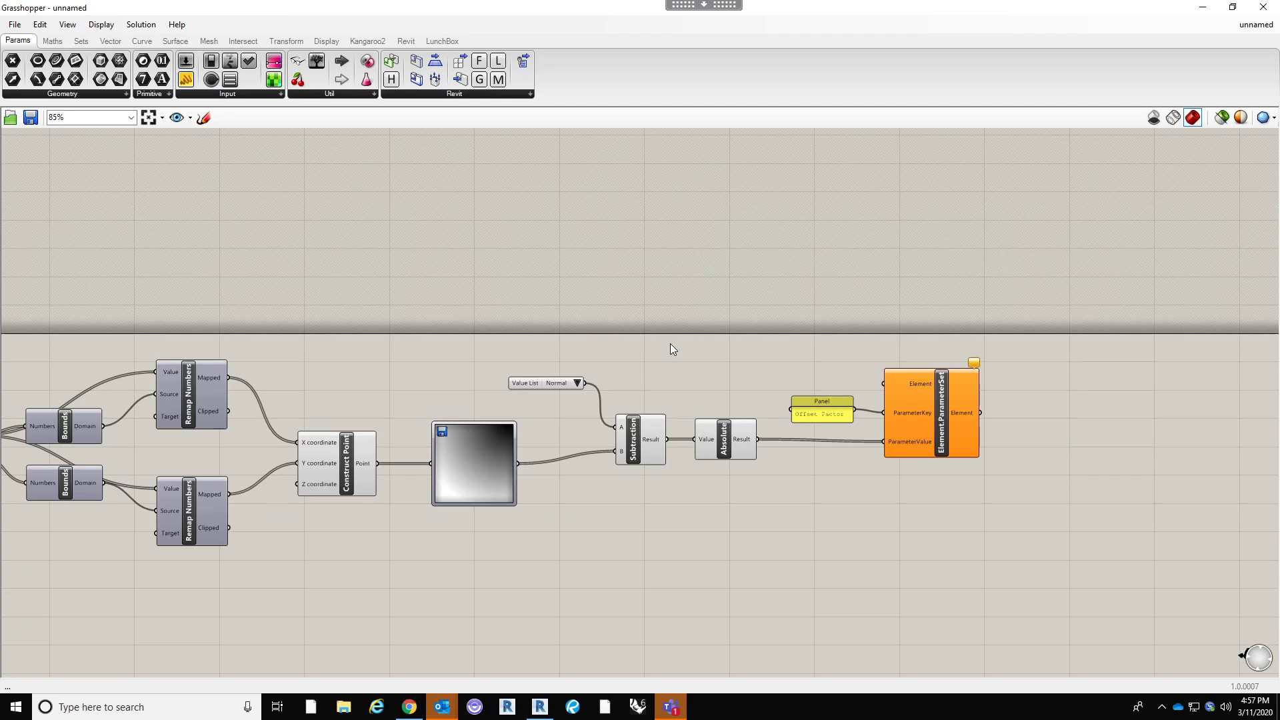
pyautogui.rightClick(740, 382)
pyautogui.scroll(-4, 878, 351)
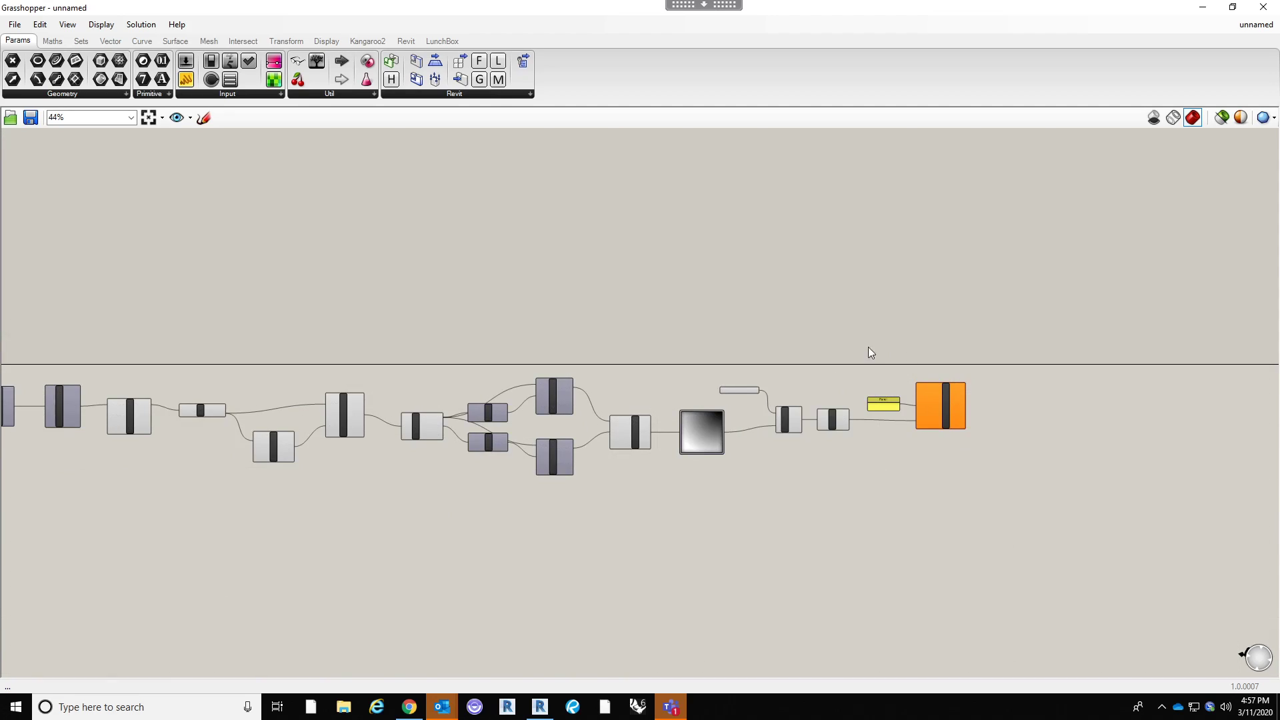
pyautogui.scroll(5, 968, 383)
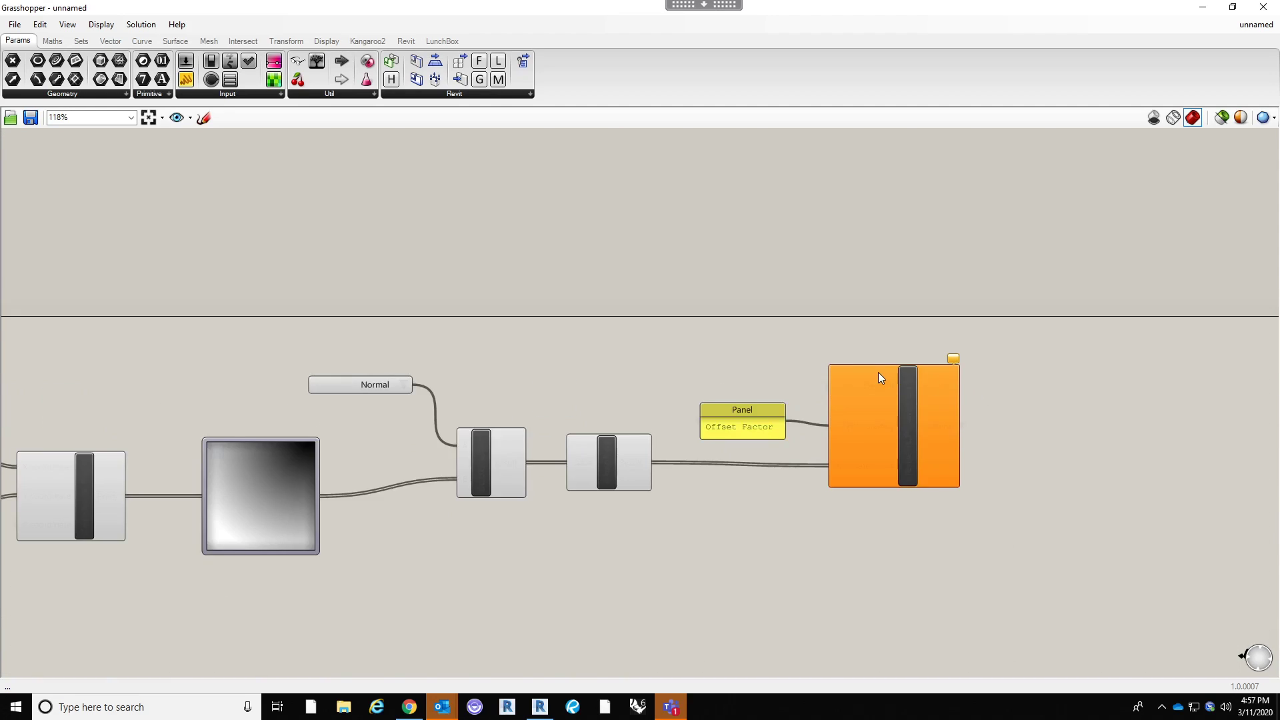
pyautogui.scroll(-3, 957, 434)
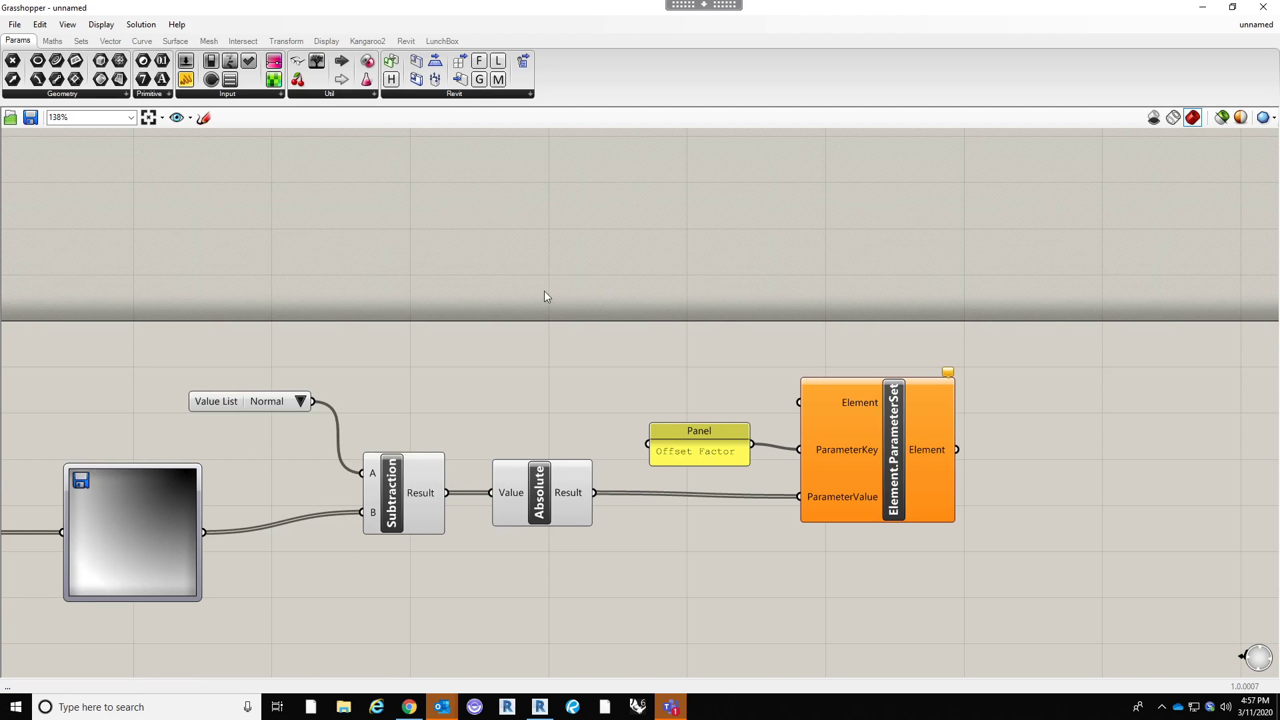
# Add a Stream Filter component in the free area above the Offset Factor panel.
pyautogui.doubleClick(664, 338)
pyautogui.write('stream')
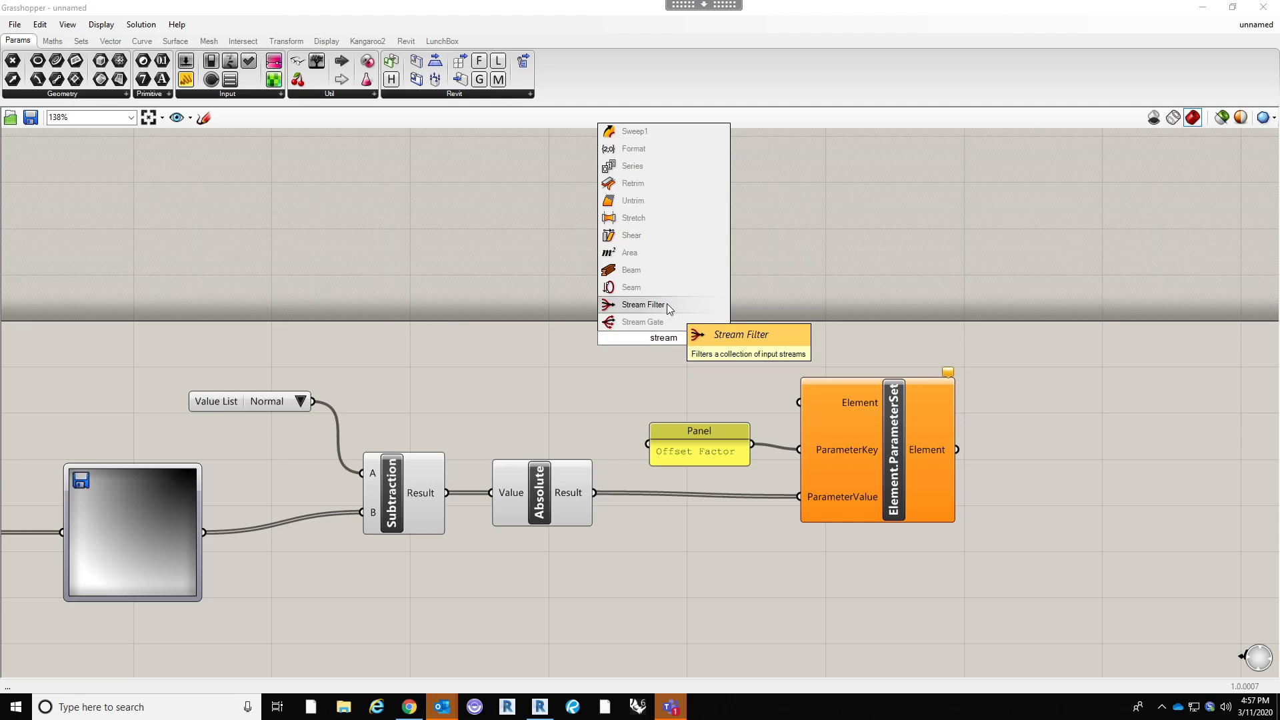
pyautogui.click(667, 304)
pyautogui.scroll(-5, 852, 309)
pyautogui.scroll(5, 703, 295)
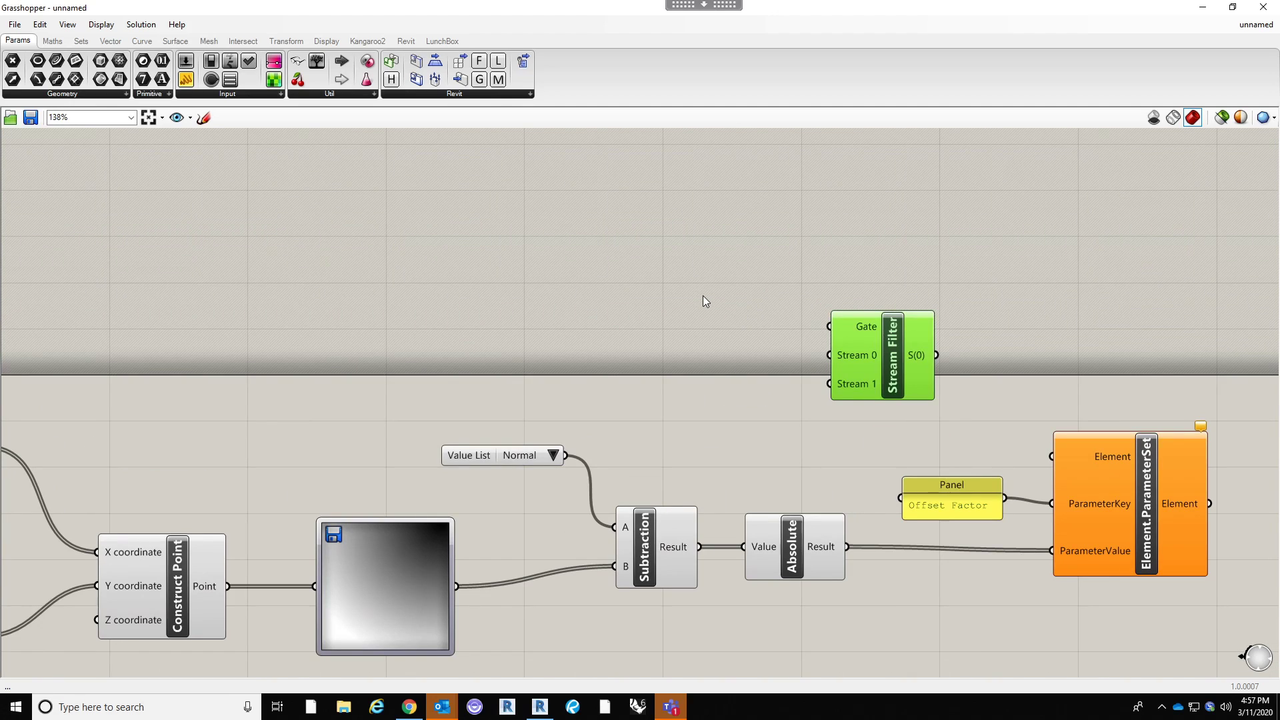
# Add a Button to the left of Stream Filter and connect it to the Gate input.
pyautogui.doubleClick(703, 295)
pyautogui.write('butto')
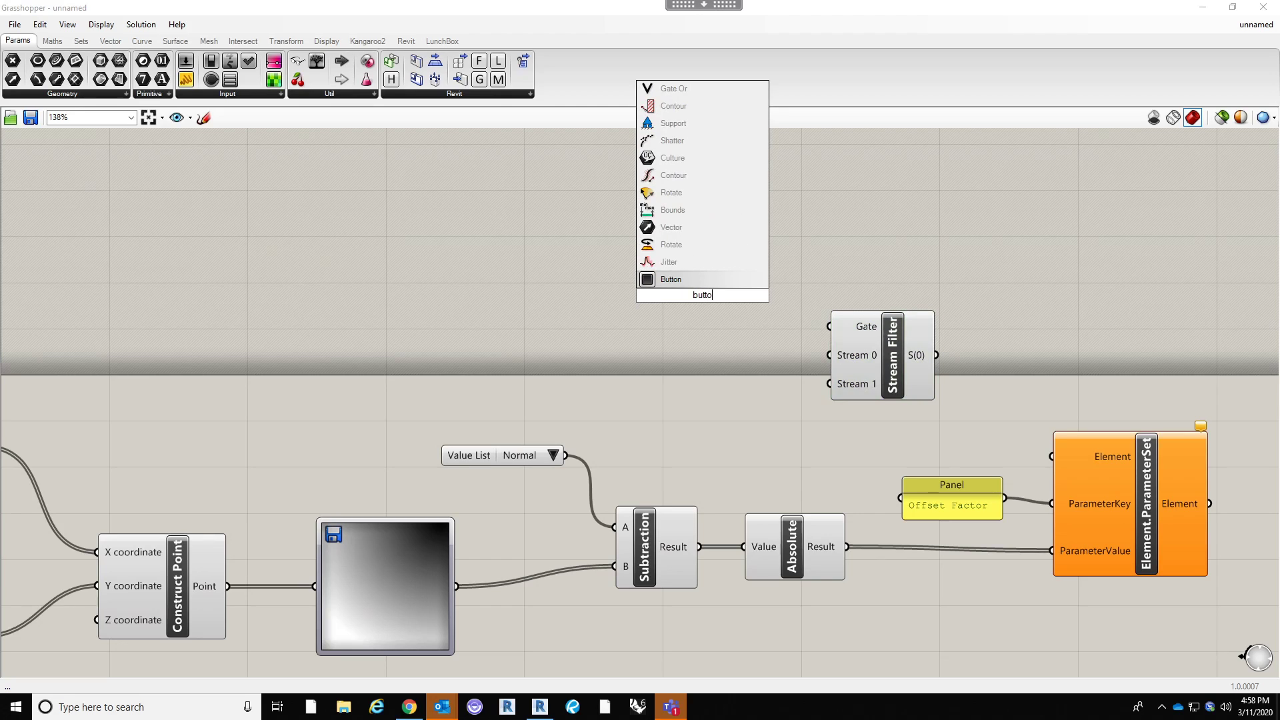
pyautogui.click(694, 280)
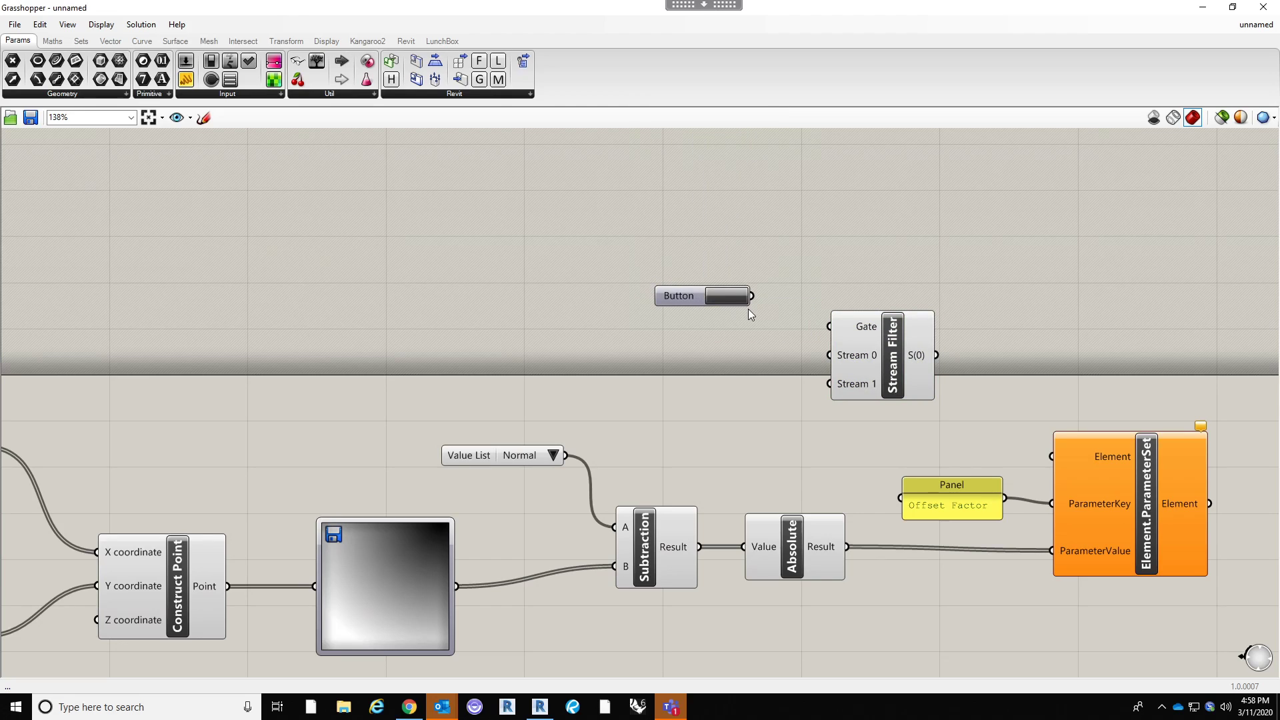
pyautogui.moveTo(751, 296); pyautogui.dragTo(841, 331)
pyautogui.moveTo(869, 332)
pyautogui.moveTo(1145, 321); pyautogui.dragTo(974, 327, button='right')
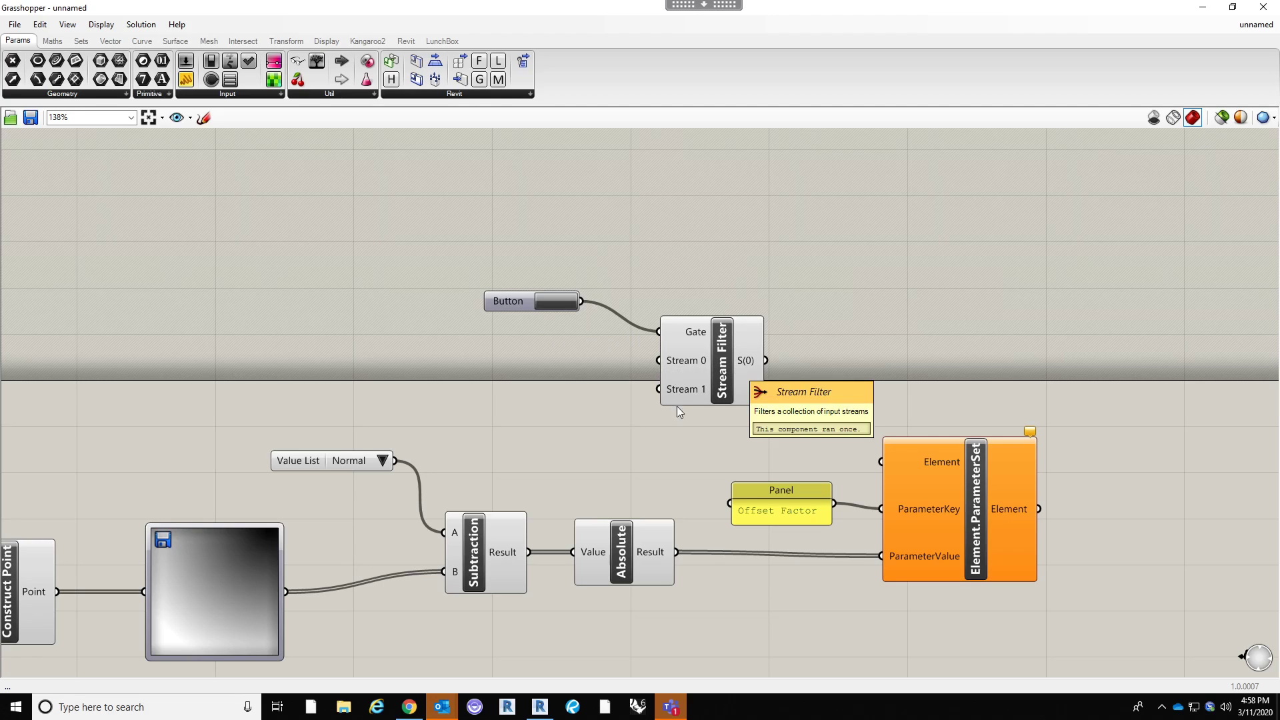
# Add Panels containing 1 and 2 and connect them to Stream Filter's Stream 0 and Stream 1 inputs respectively.
pyautogui.doubleClick(575, 351)
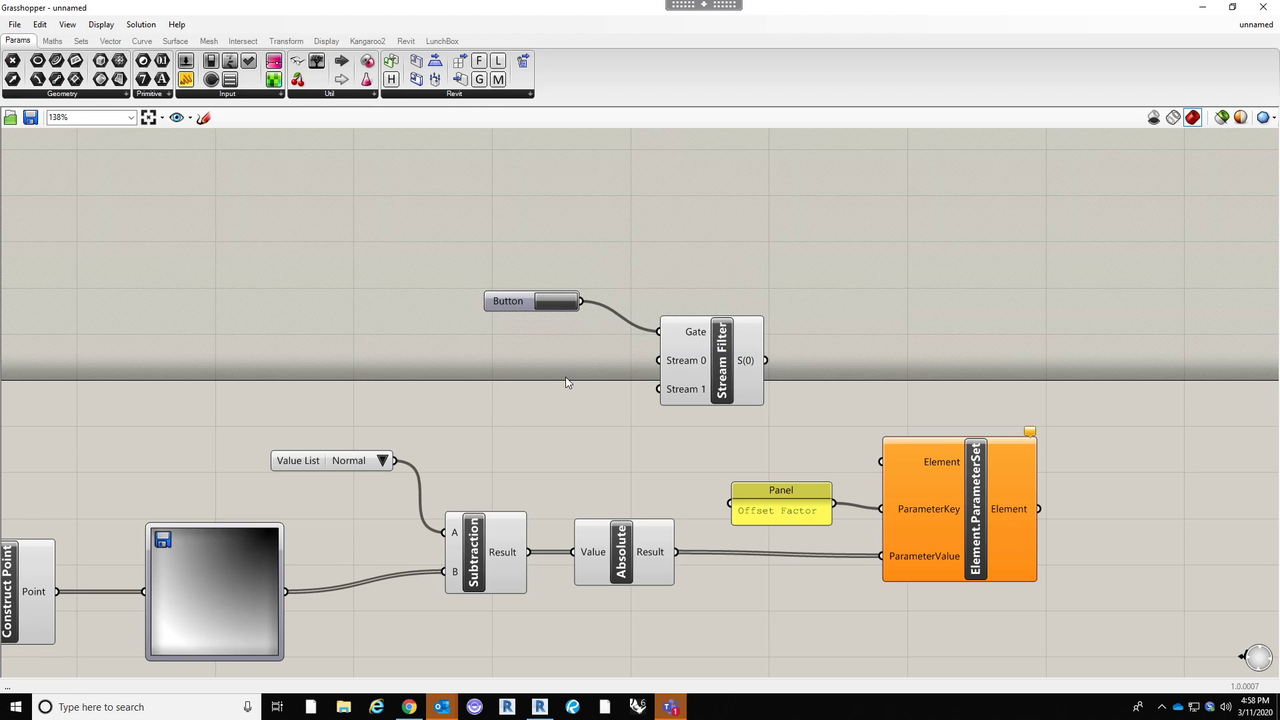
pyautogui.doubleClick(568, 356)
pyautogui.write('"1')
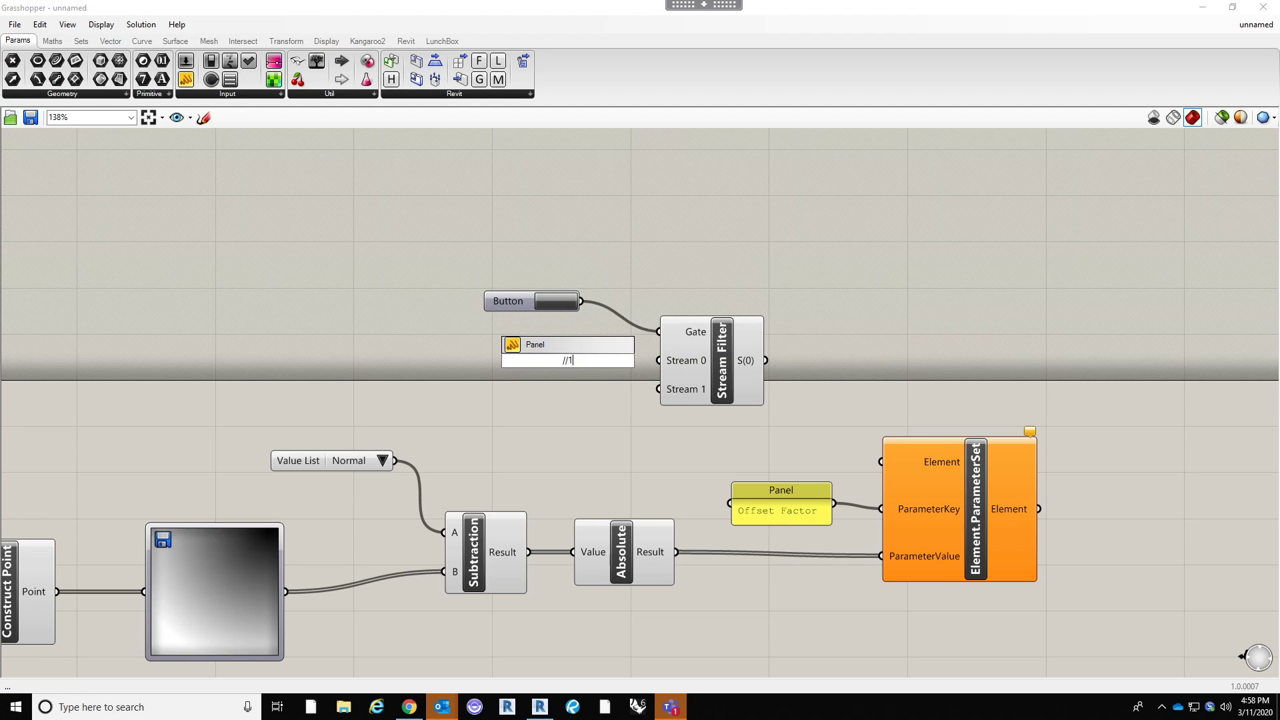
pyautogui.press('Return')
pyautogui.doubleClick(561, 421)
pyautogui.write('"2')
pyautogui.press('Return')
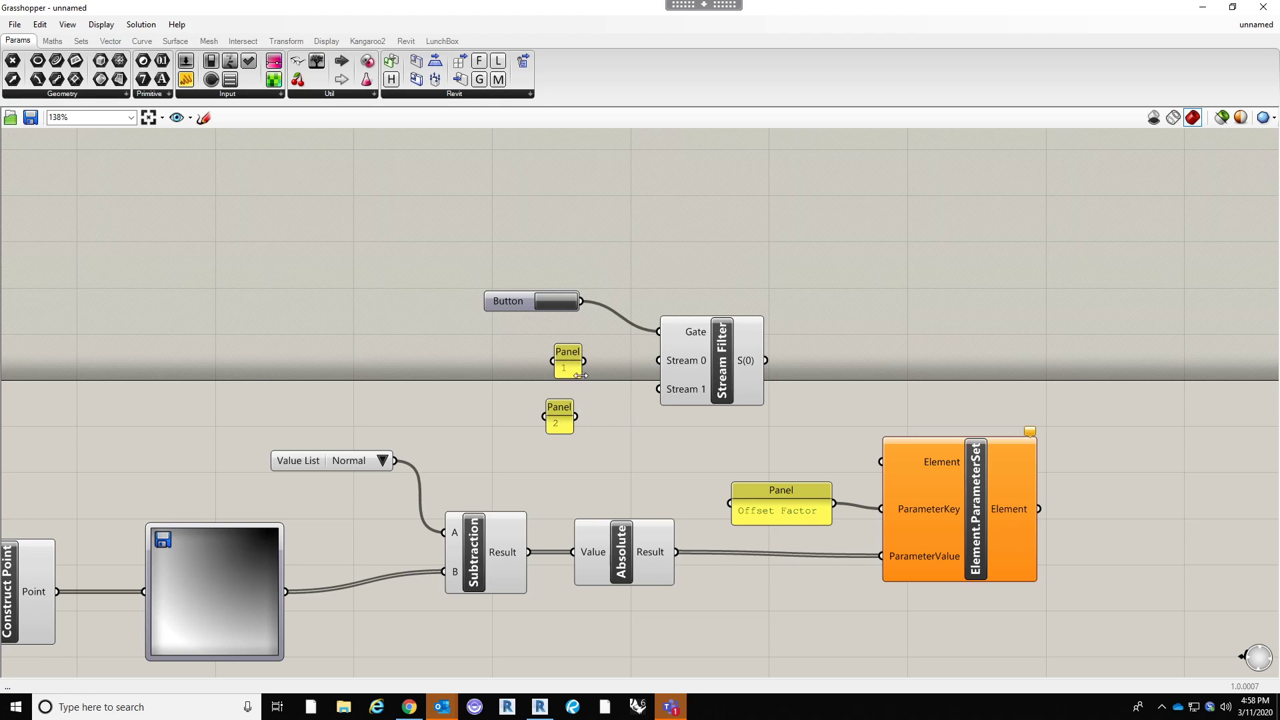
pyautogui.moveTo(584, 361); pyautogui.dragTo(659, 361)
pyautogui.moveTo(576, 417); pyautogui.dragTo(660, 389)
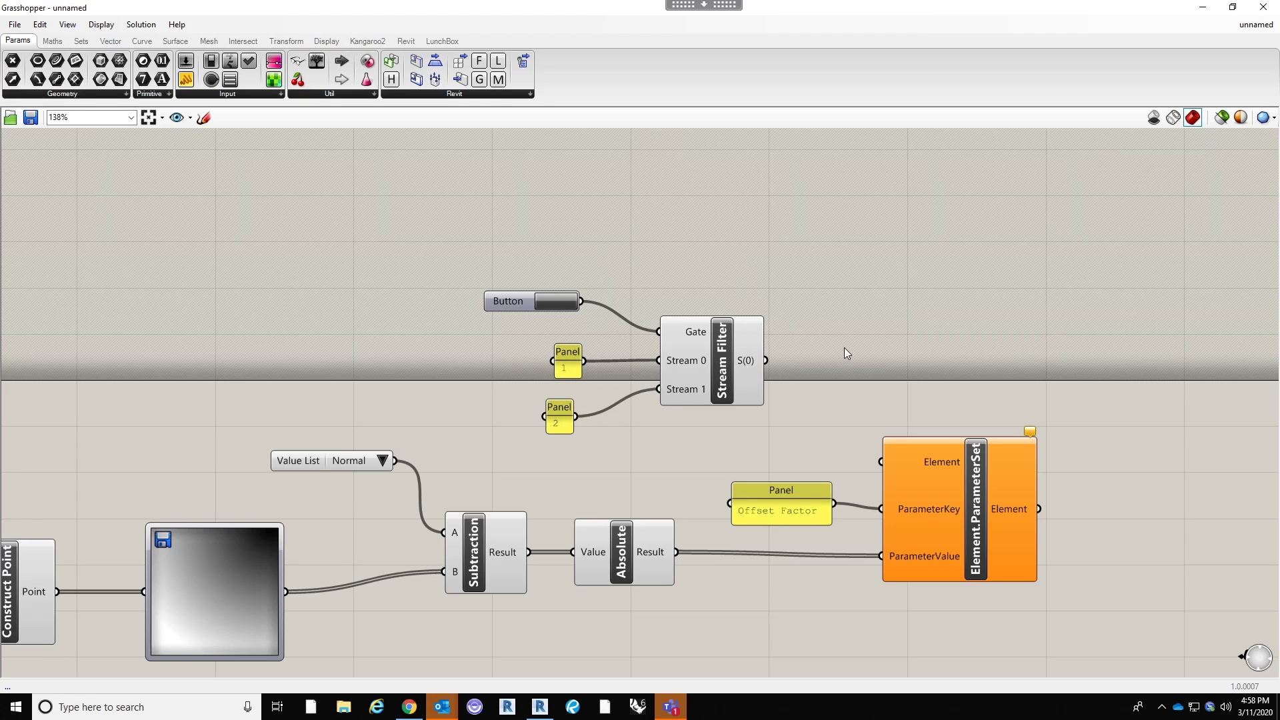
# Attach a new Panel to Stream Filter's output and trigger the Button to test the stream switching.
pyautogui.doubleClick(879, 341)
pyautogui.write('pane')
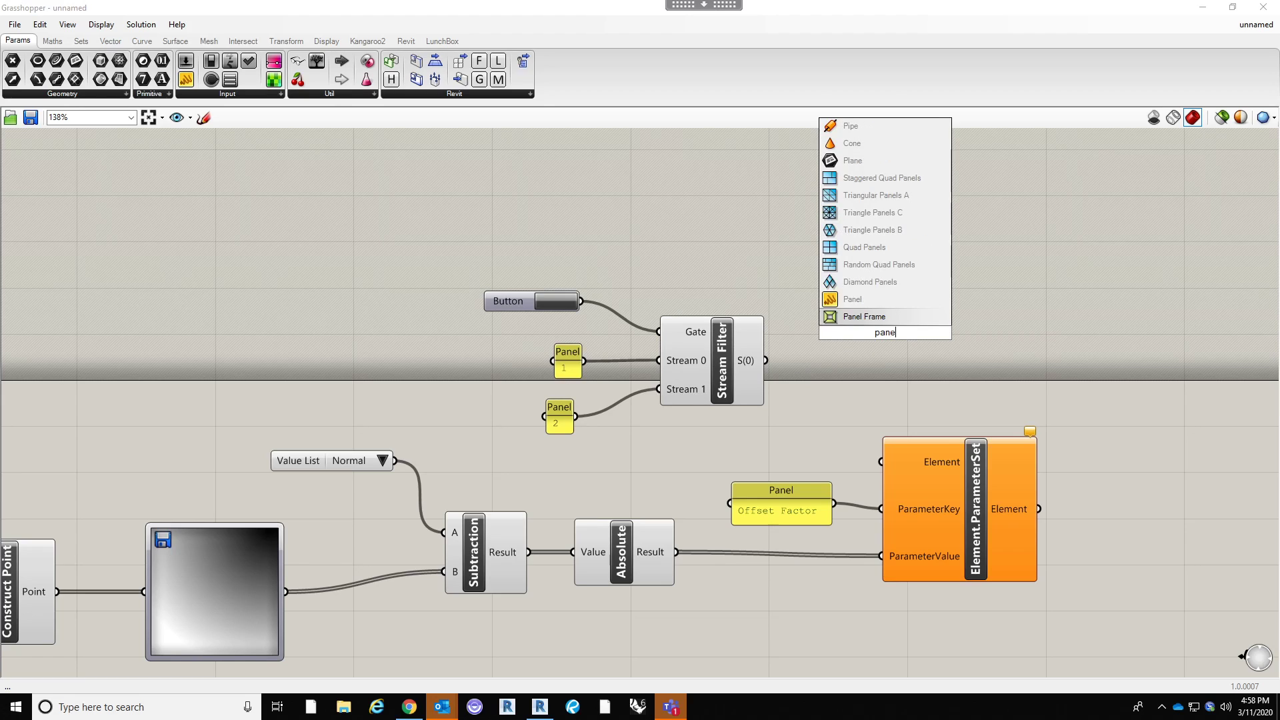
pyautogui.click(885, 301)
pyautogui.moveTo(901, 314); pyautogui.dragTo(937, 286)
pyautogui.click(797, 351)
pyautogui.moveTo(765, 363); pyautogui.dragTo(849, 304)
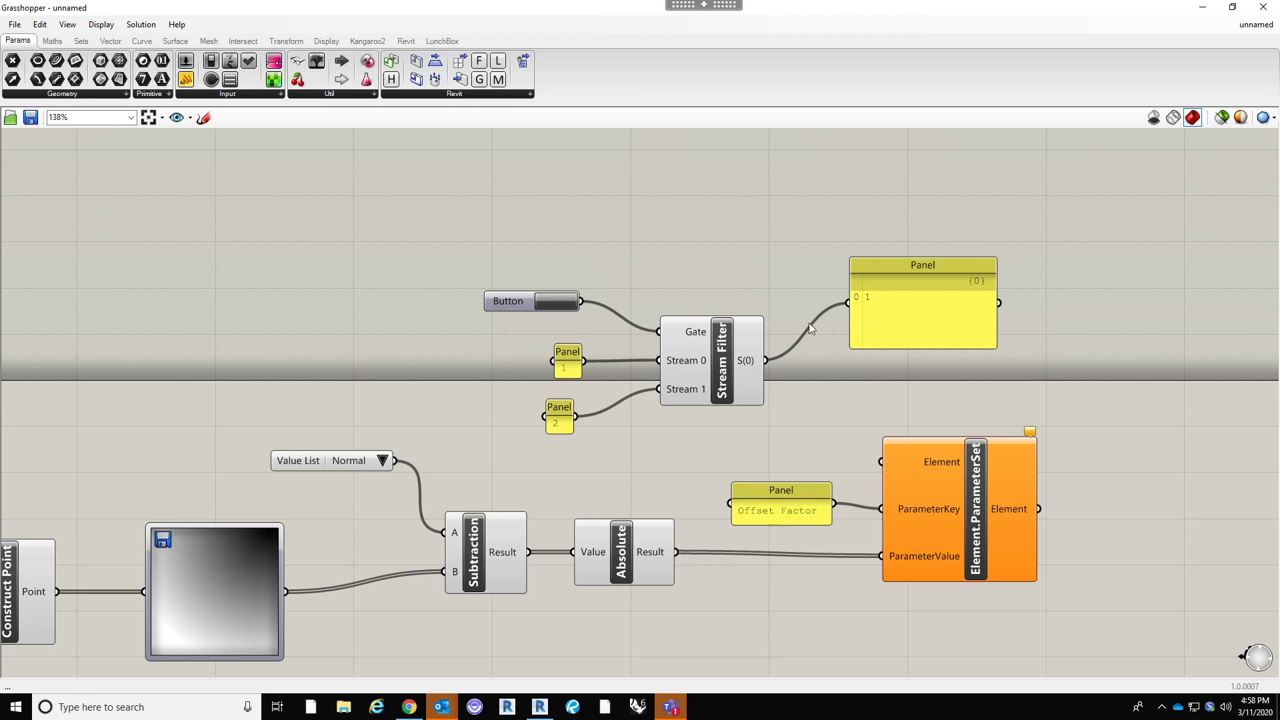
pyautogui.click(567, 304)
# Add a Number Slider ranging from 0 to 3, connect it to Stream Filter's Gate input in place of the Button, and set it to 1.
pyautogui.doubleClick(566, 256)
pyautogui.write('0..3')
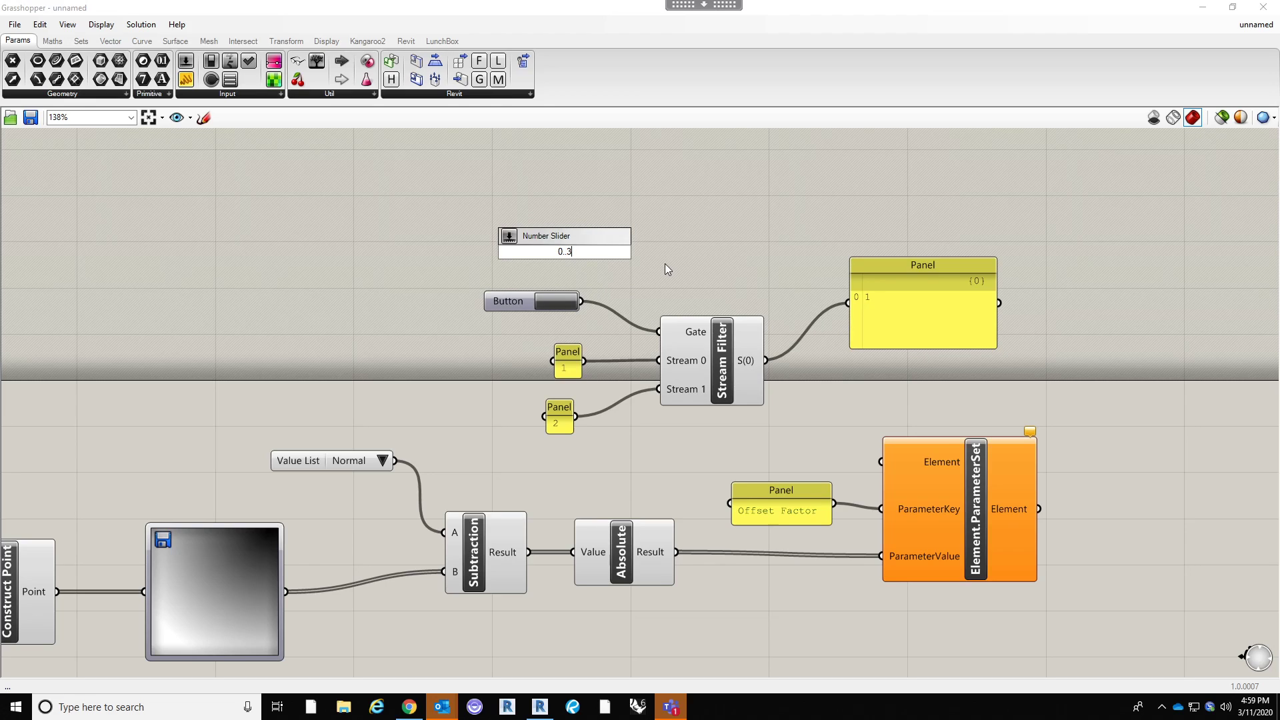
pyautogui.press('Return')
pyautogui.moveTo(661, 331); pyautogui.dragTo(661, 252)
pyautogui.moveTo(560, 256); pyautogui.dragTo(589, 257)
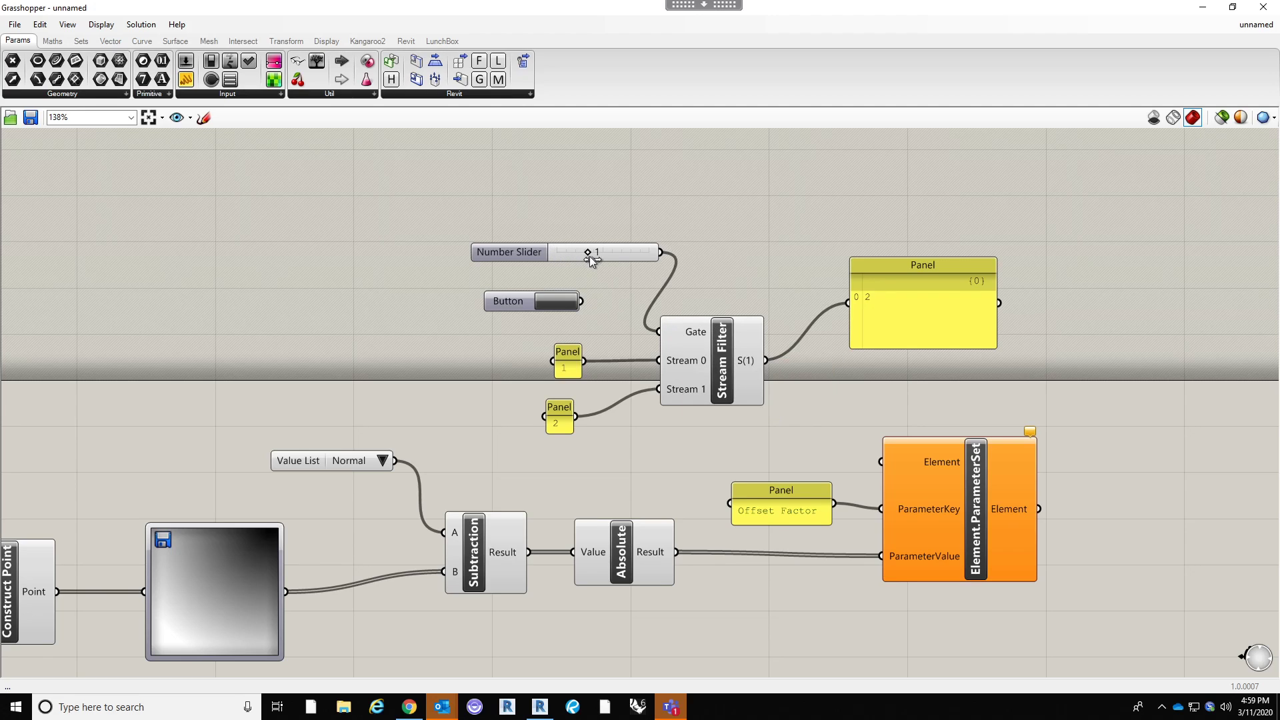
# Add a third stream input to Stream Filter and connect a new Panel containing 3 to it.
pyautogui.scroll(5, 712, 387)
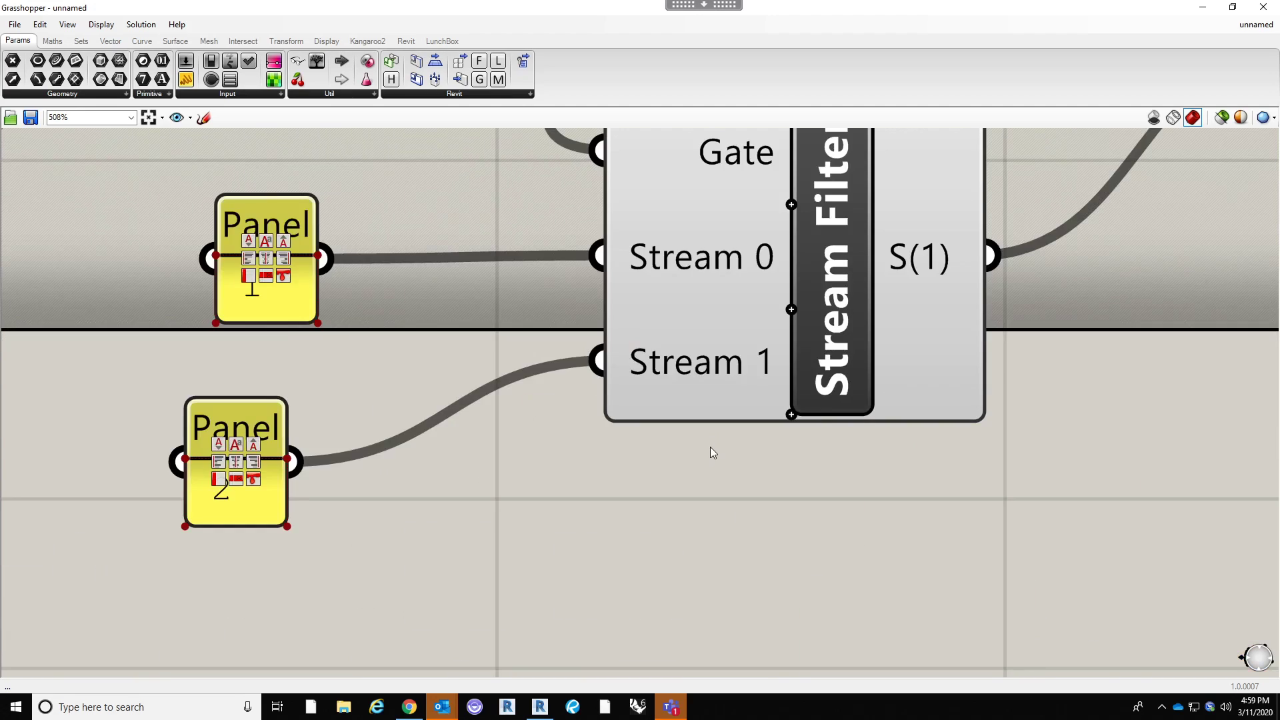
pyautogui.click(790, 416)
pyautogui.scroll(-3, 711, 476)
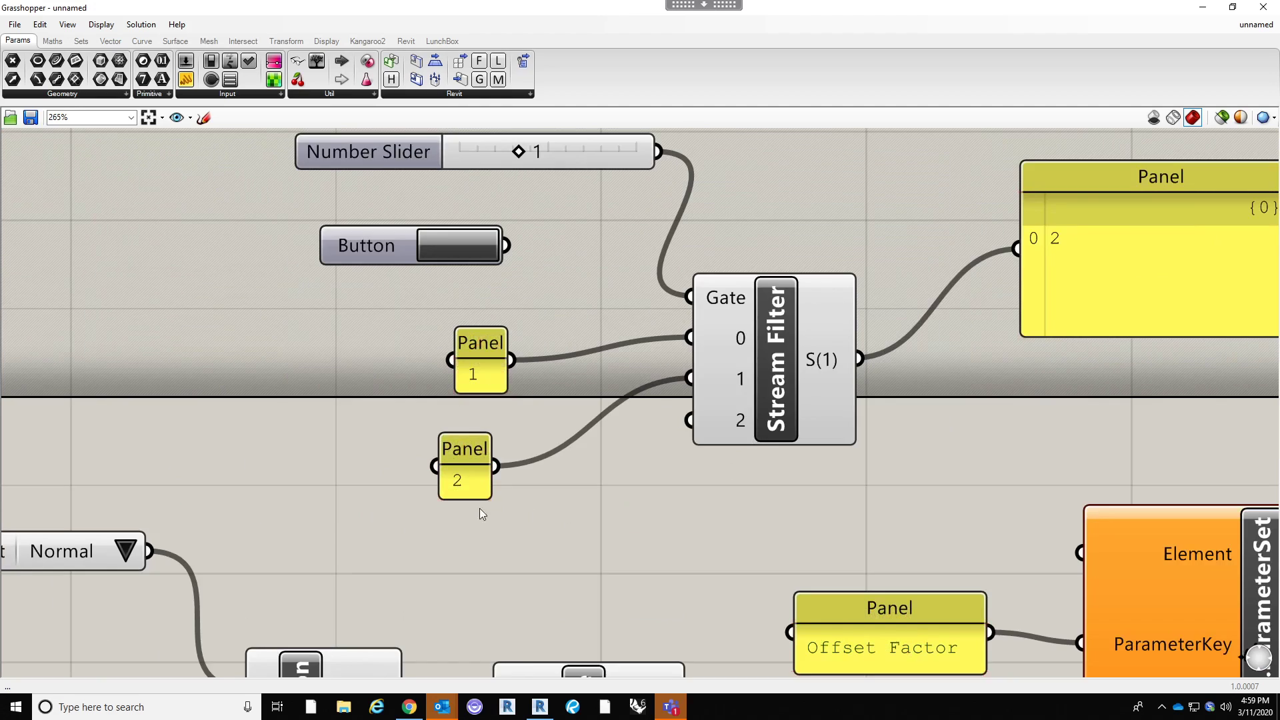
pyautogui.doubleClick(529, 543)
pyautogui.write('3')
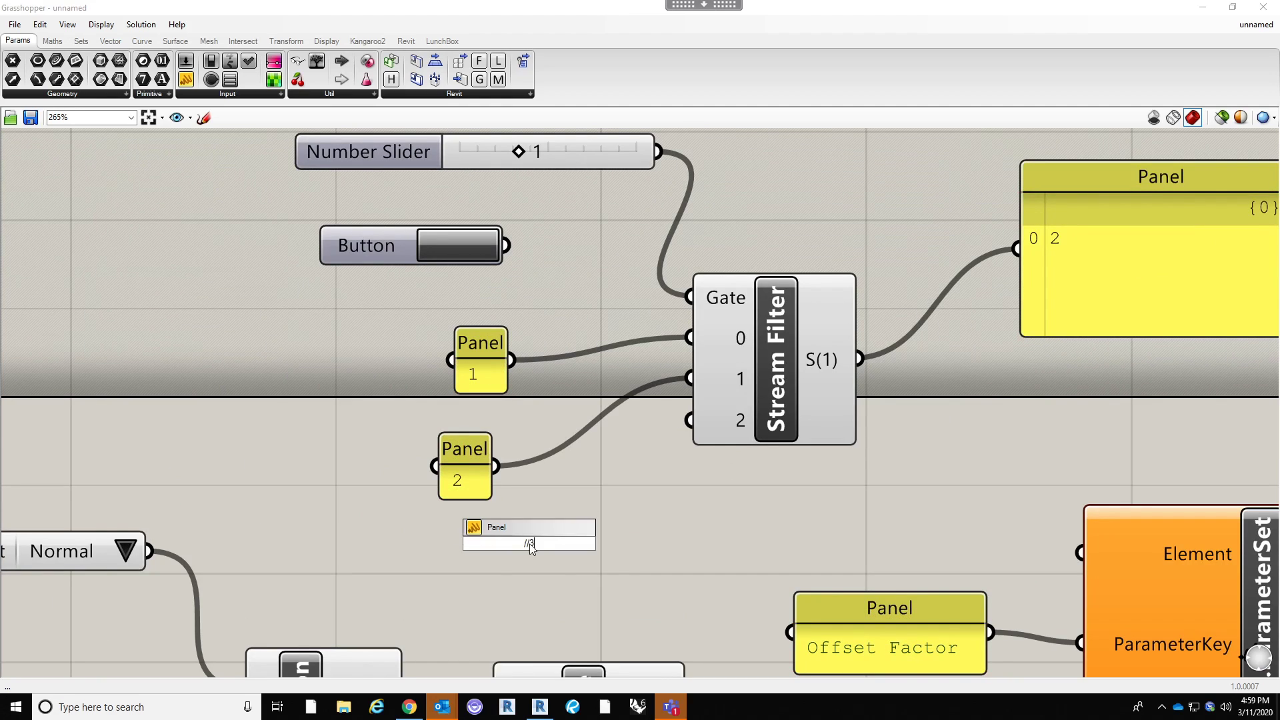
pyautogui.press('Return')
pyautogui.moveTo(559, 541); pyautogui.dragTo(691, 422)
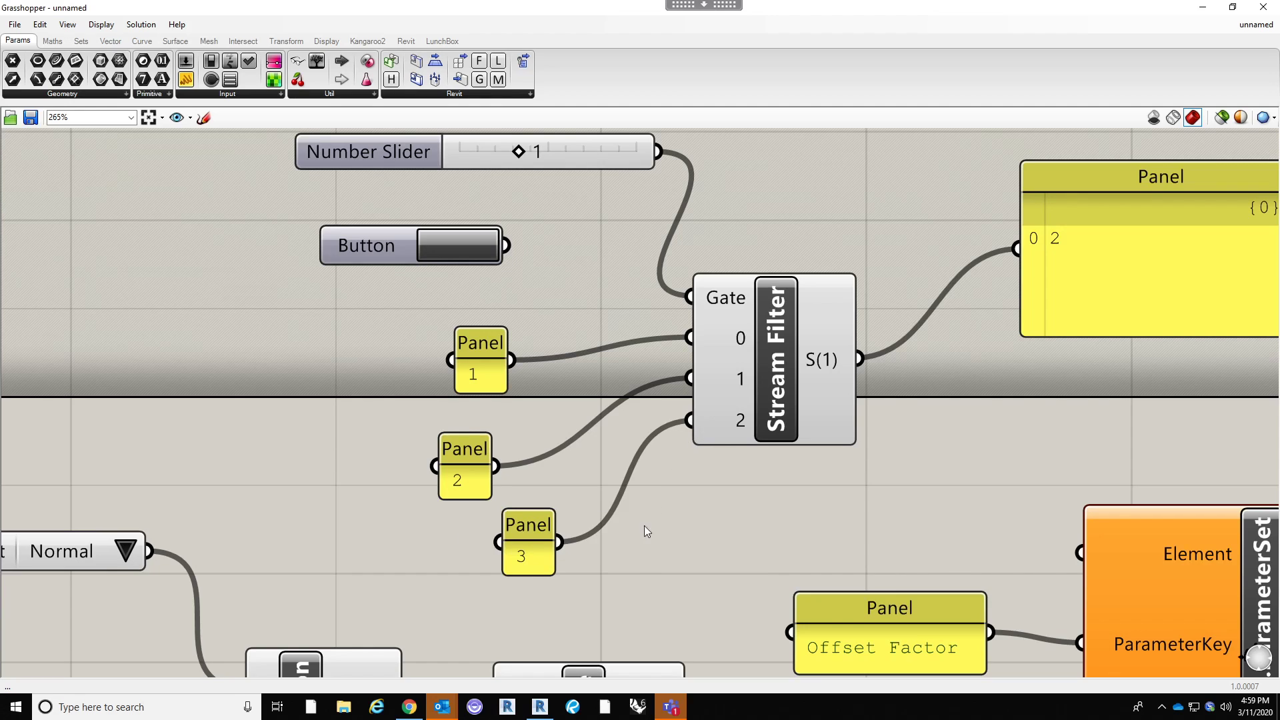
# Set the Number Slider driving Stream Filter's Gate to 0.
pyautogui.scroll(-3, 647, 595)
pyautogui.scroll(3, 719, 541)
pyautogui.rightClick(731, 541)
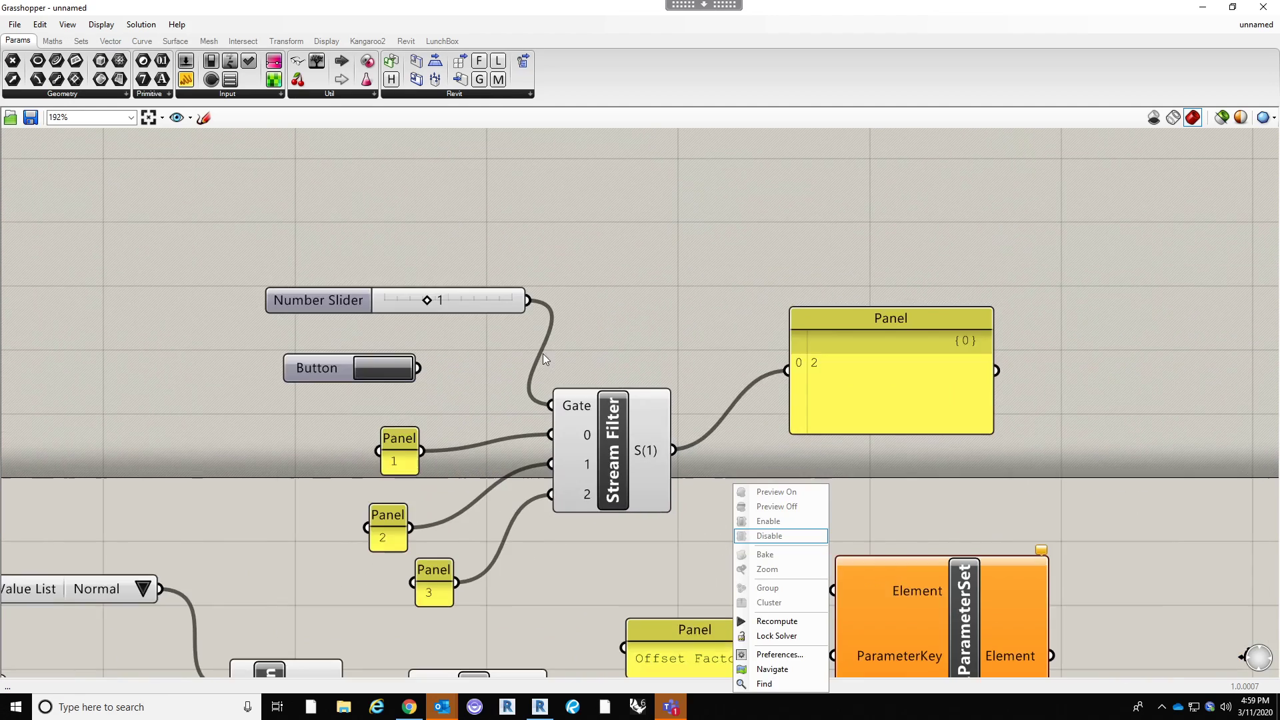
pyautogui.click(387, 259)
pyautogui.moveTo(377, 261); pyautogui.dragTo(303, 248)
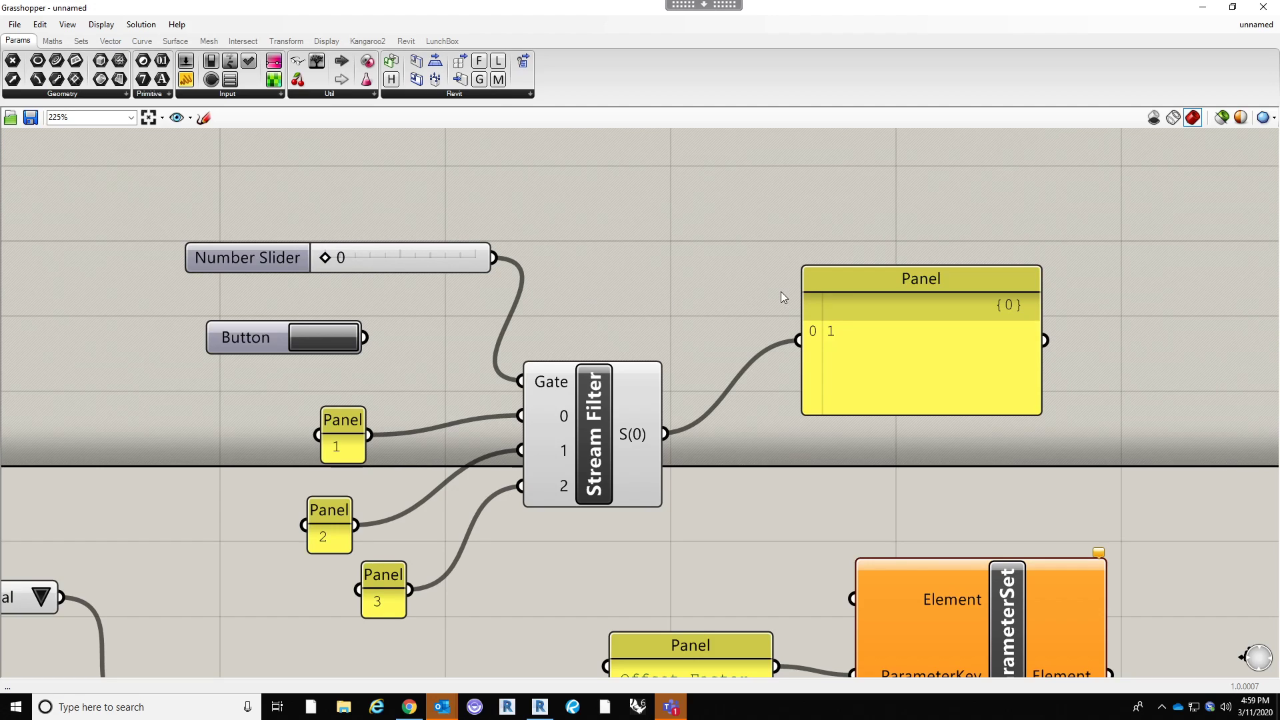
# Delete the output Panel and the Panels containing 1, 2 and 3 from around Stream Filter.
pyautogui.scroll(-4, 784, 294)
pyautogui.click(850, 304)
pyautogui.press('Delete')
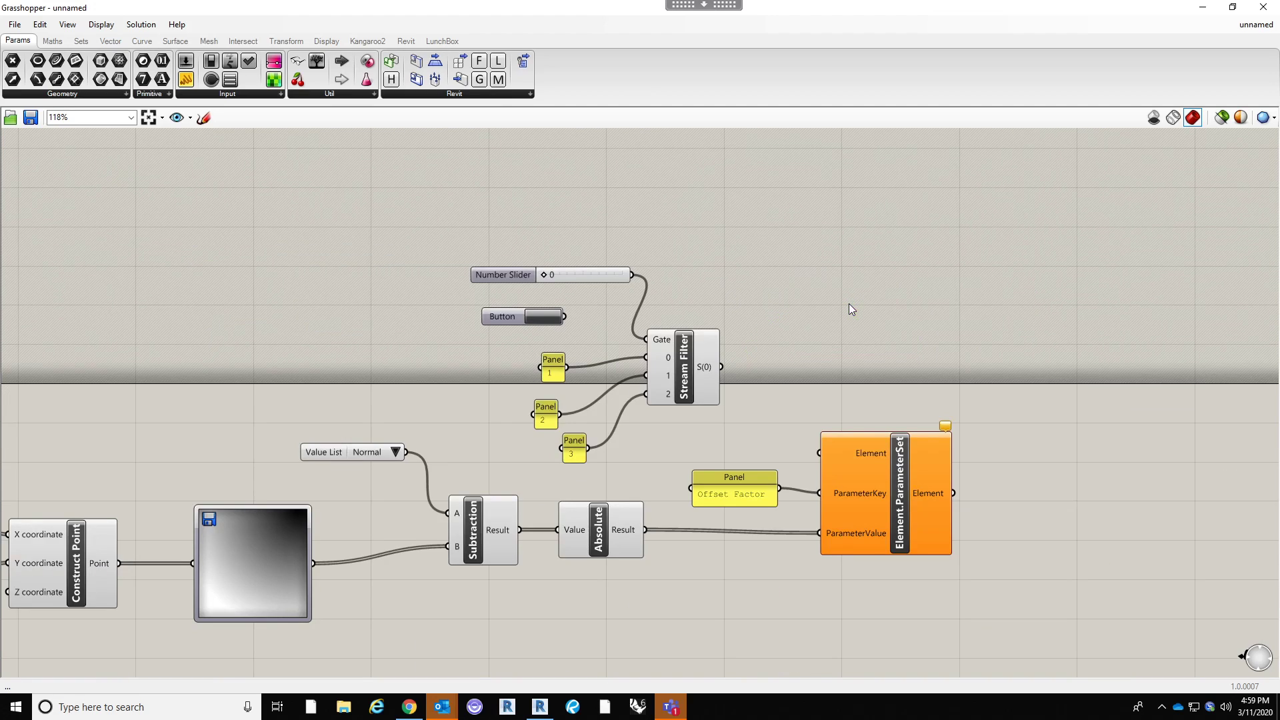
pyautogui.scroll(3, 577, 473)
pyautogui.click(577, 472)
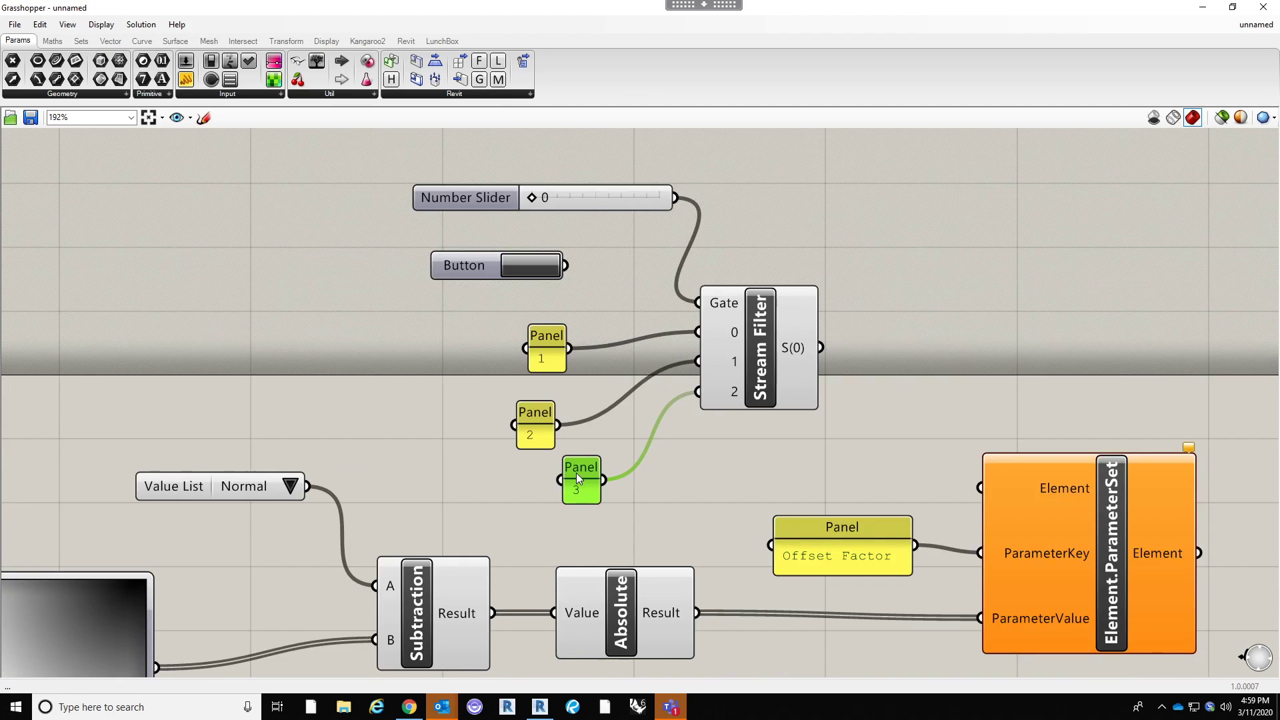
pyautogui.press('Delete')
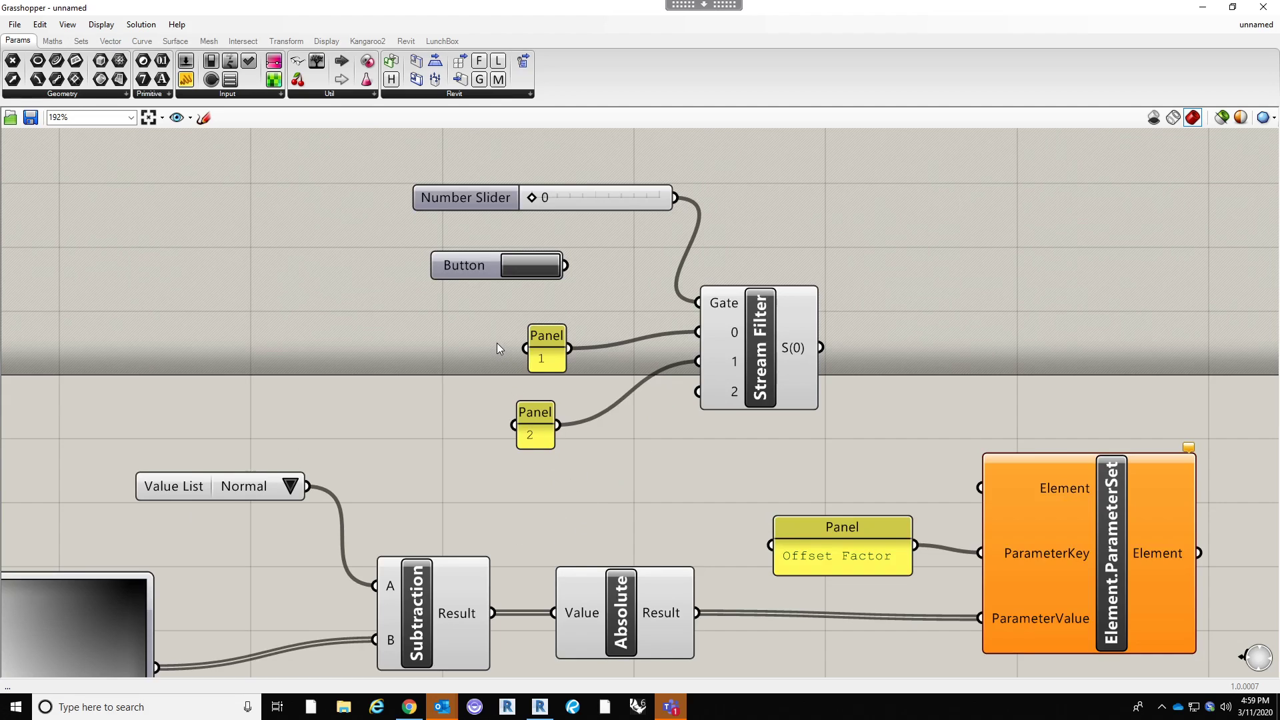
pyautogui.press('Delete')
# Reconnect the Button to Stream Filter's Gate input and remove the filter's third stream input.
pyautogui.moveTo(566, 266); pyautogui.dragTo(699, 304)
pyautogui.moveTo(672, 159); pyautogui.dragTo(617, 218)
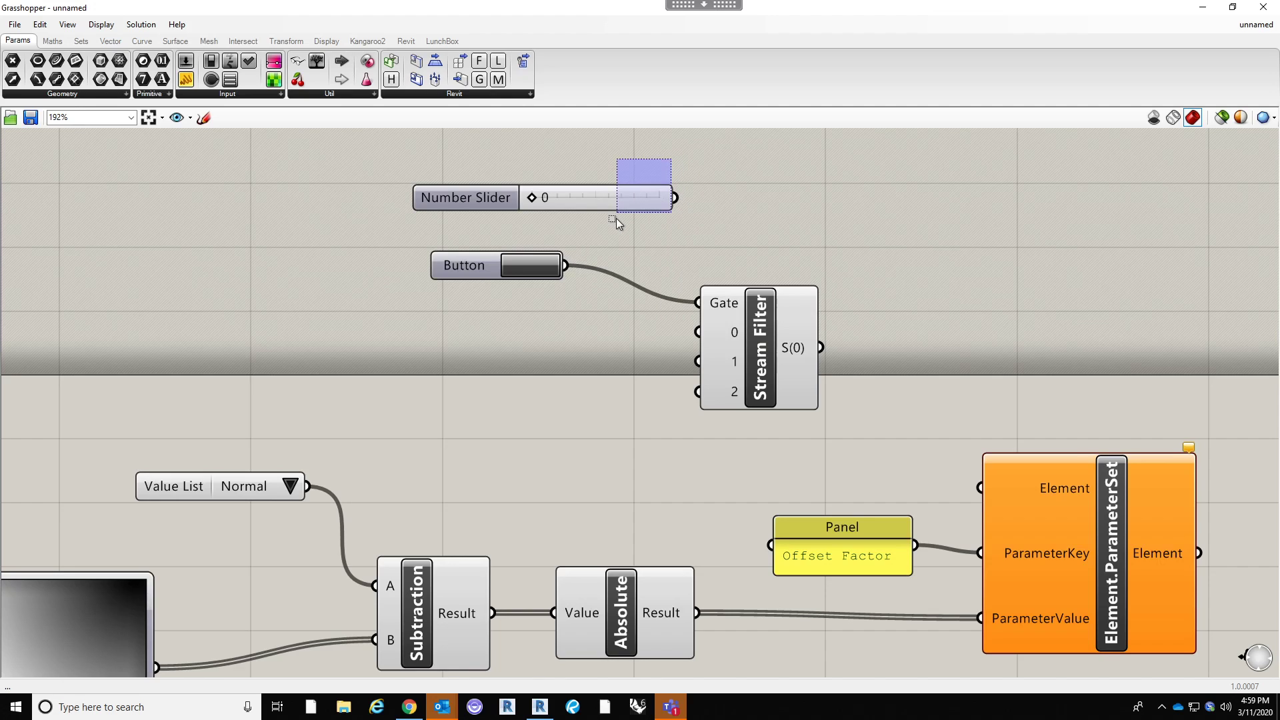
pyautogui.scroll(1, 763, 408)
pyautogui.scroll(5, 776, 426)
pyautogui.click(747, 391)
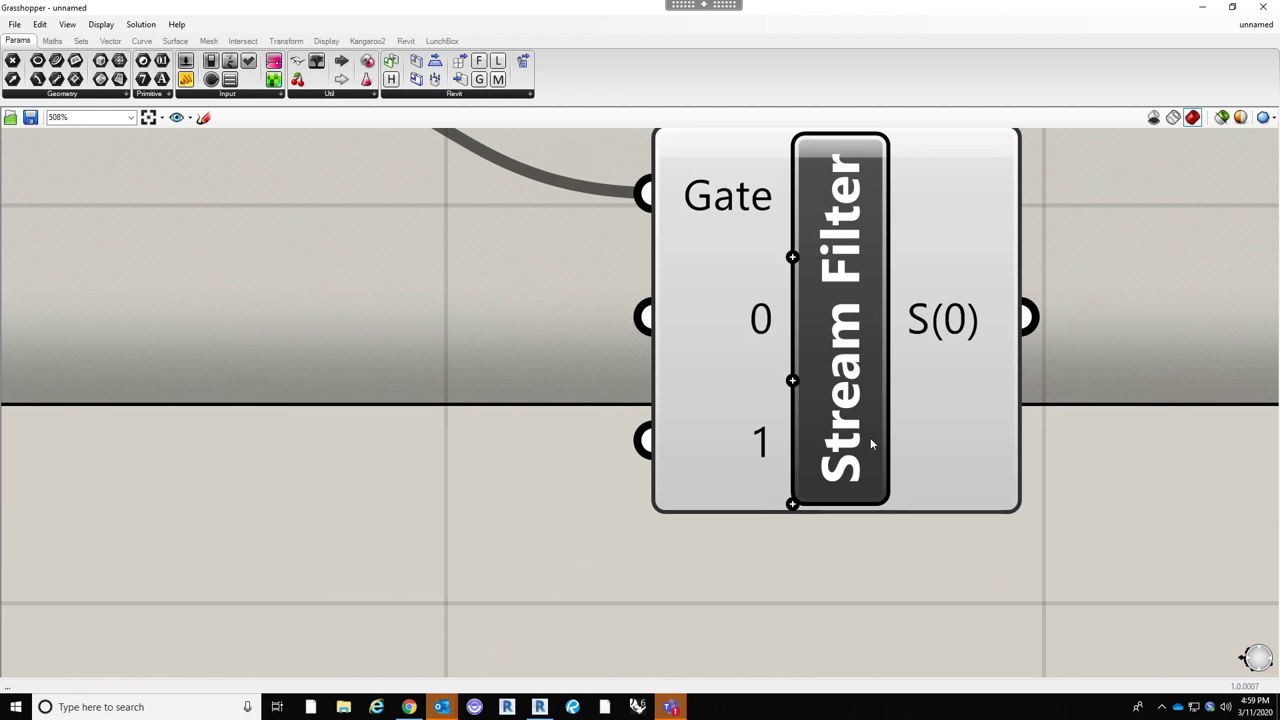
# Connect the Elements output of Document.Elements to Stream Filter's input 1.
pyautogui.scroll(-12, 870, 439)
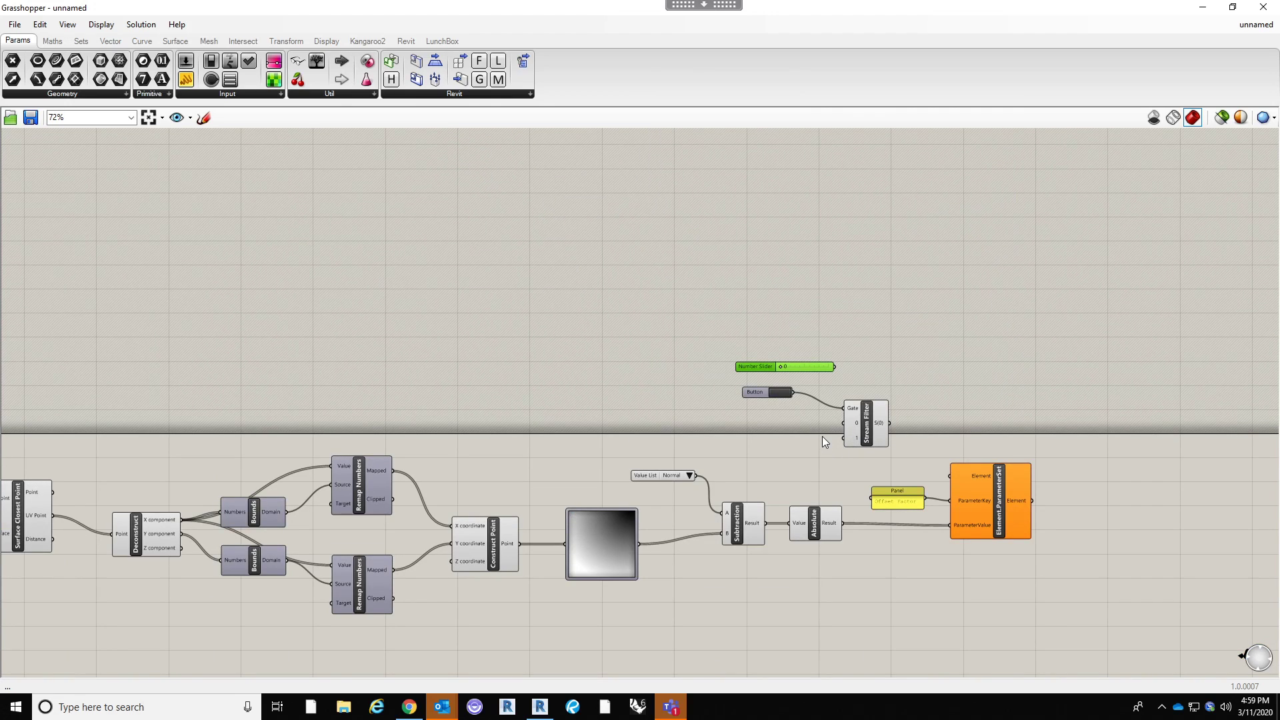
pyautogui.scroll(-1, 822, 436)
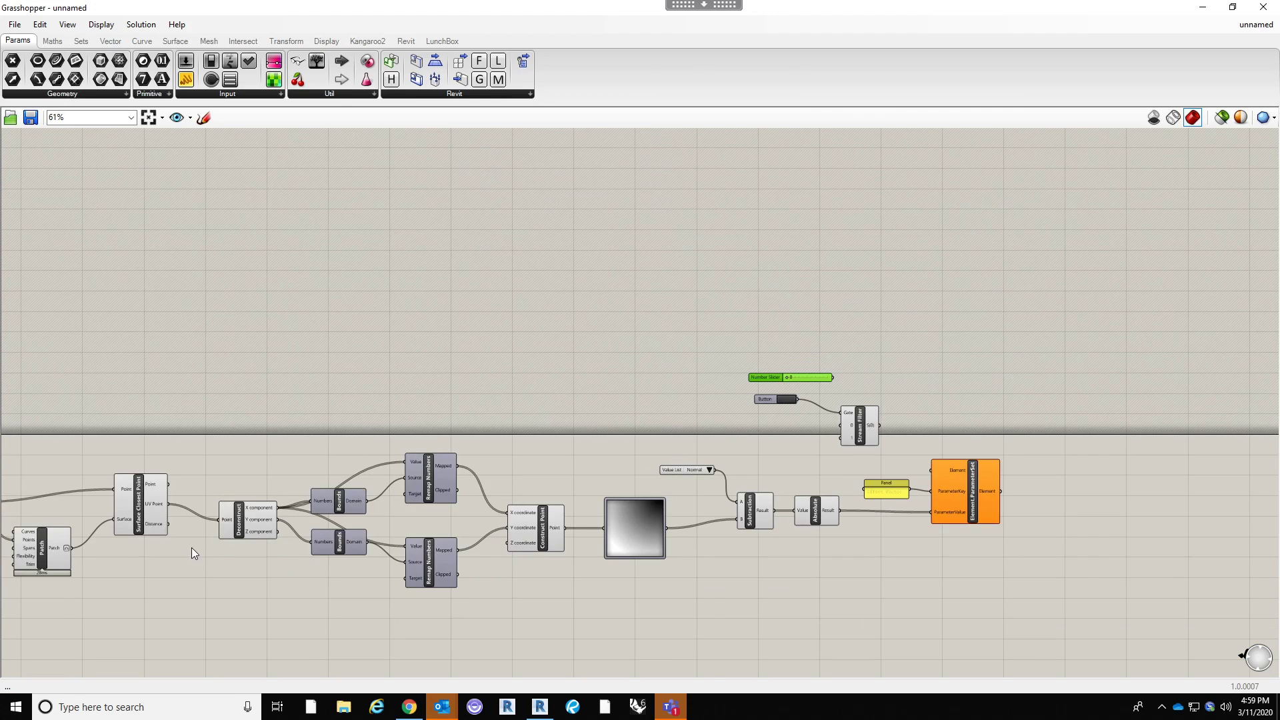
pyautogui.scroll(3, 190, 553)
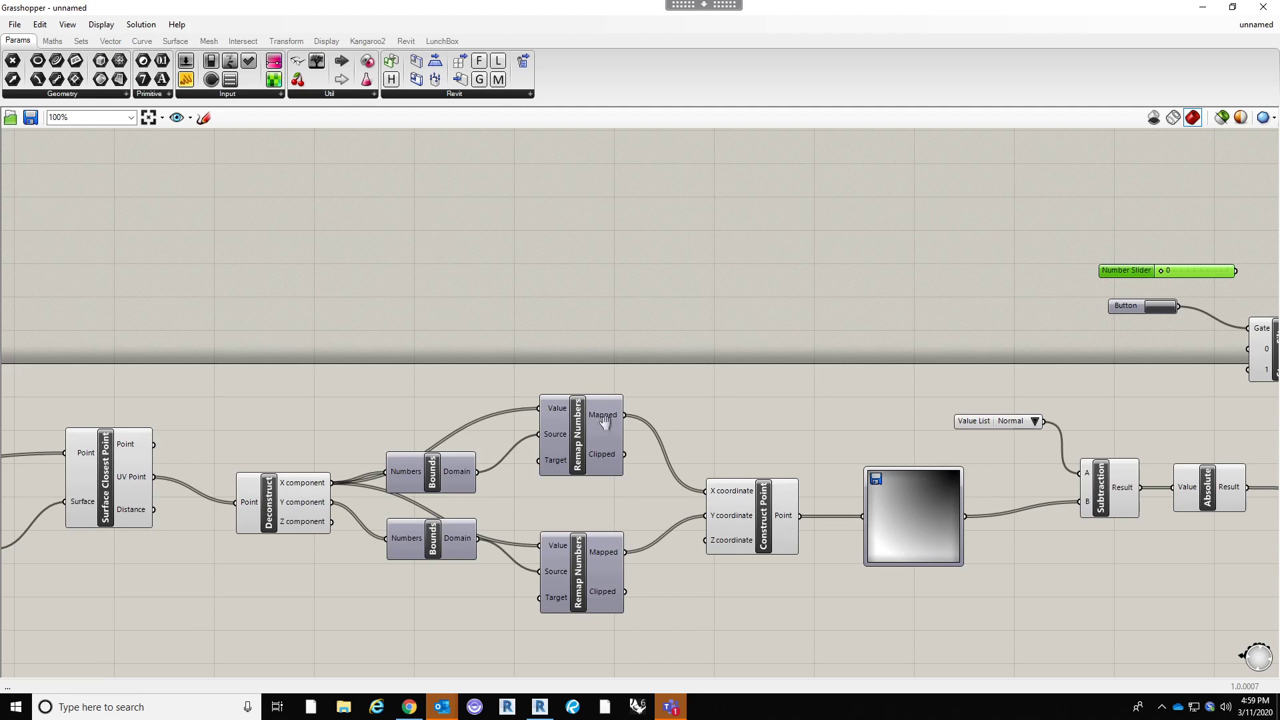
pyautogui.scroll(-3, 436, 425)
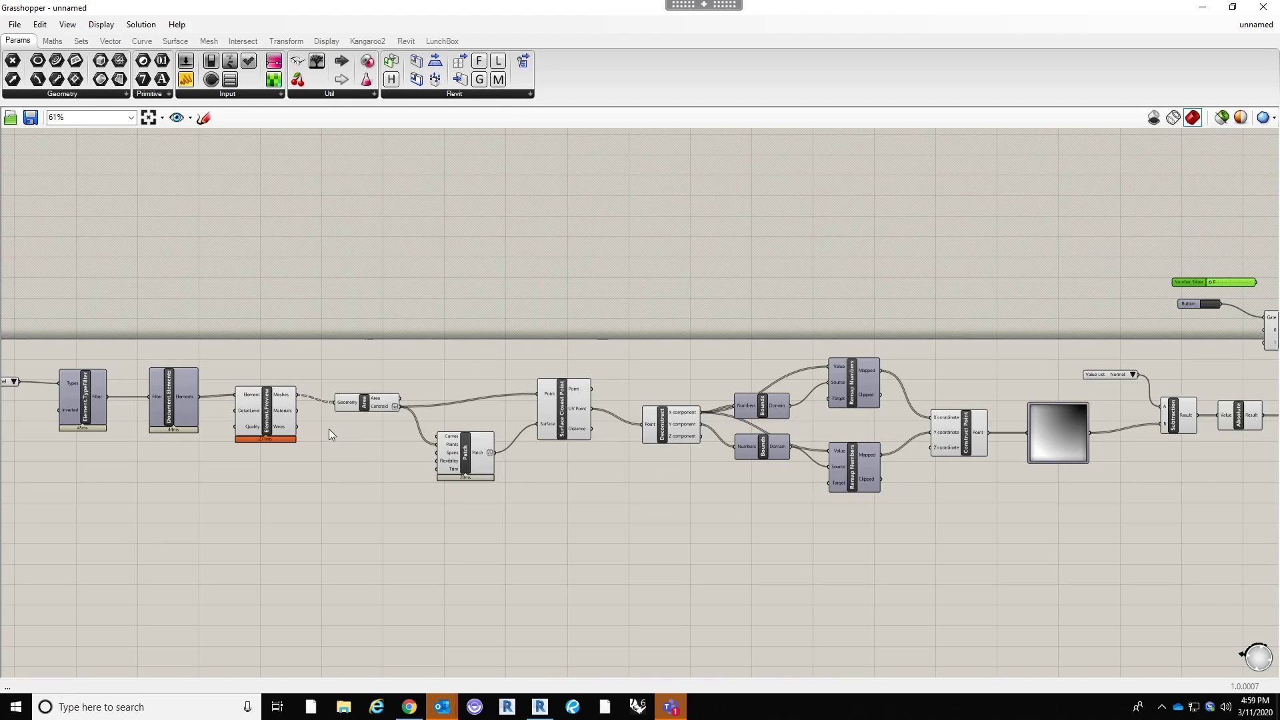
pyautogui.scroll(3, 564, 368)
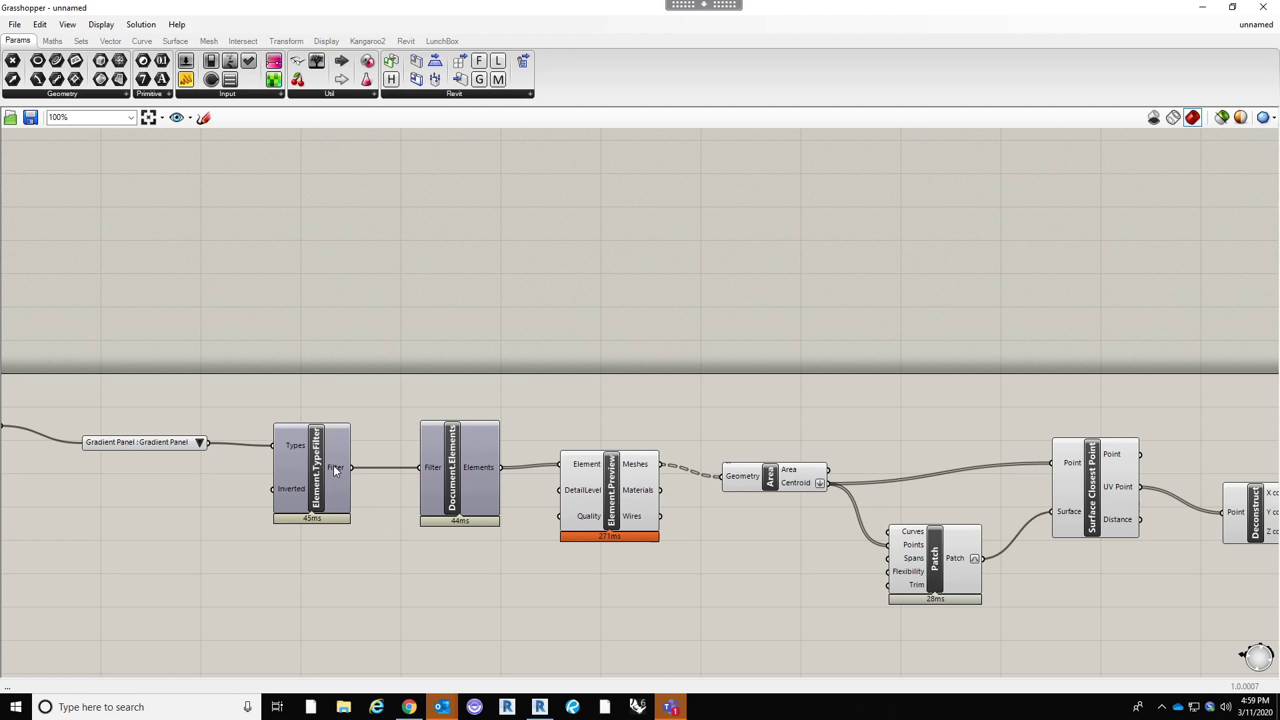
pyautogui.click(487, 468)
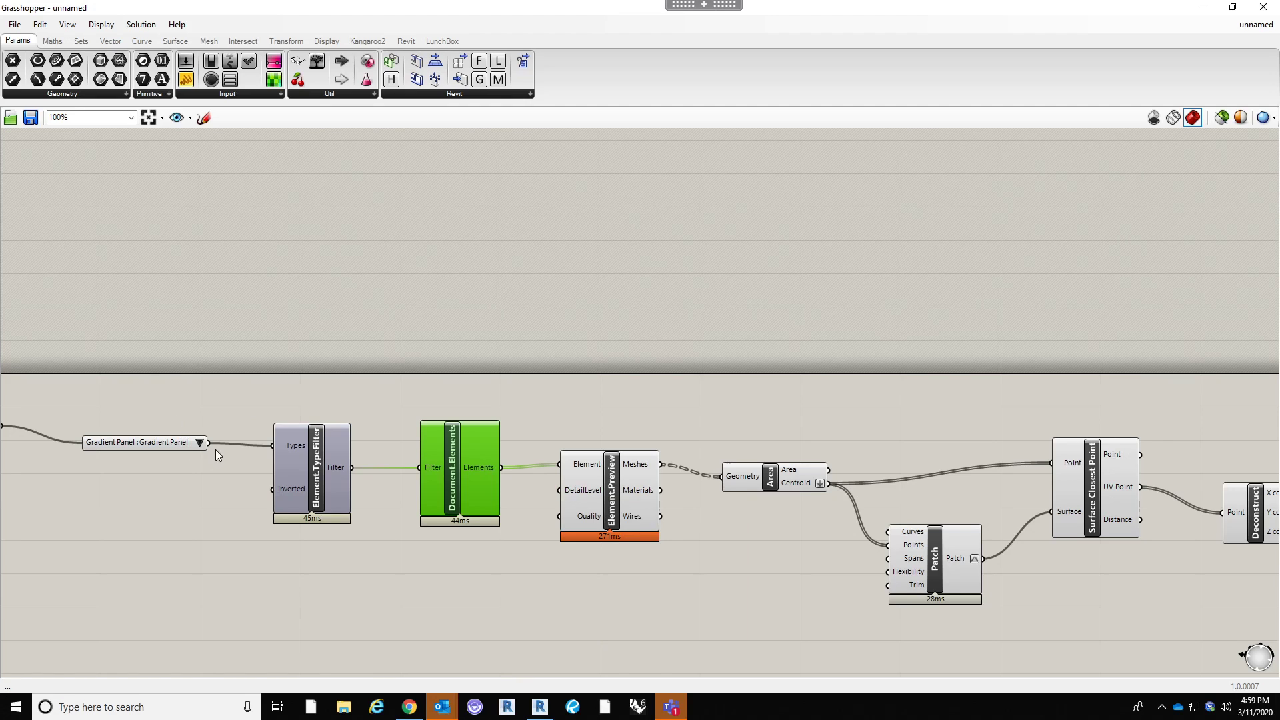
pyautogui.scroll(-5, 211, 447)
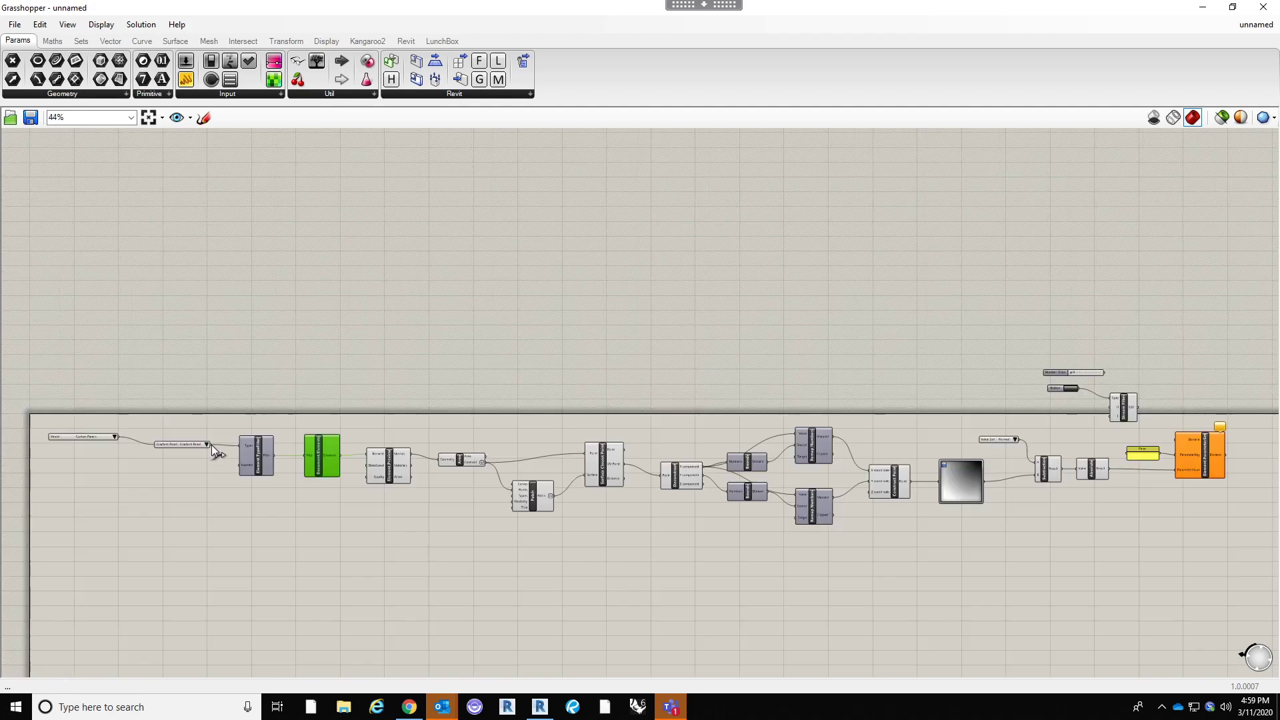
pyautogui.scroll(4, 297, 429)
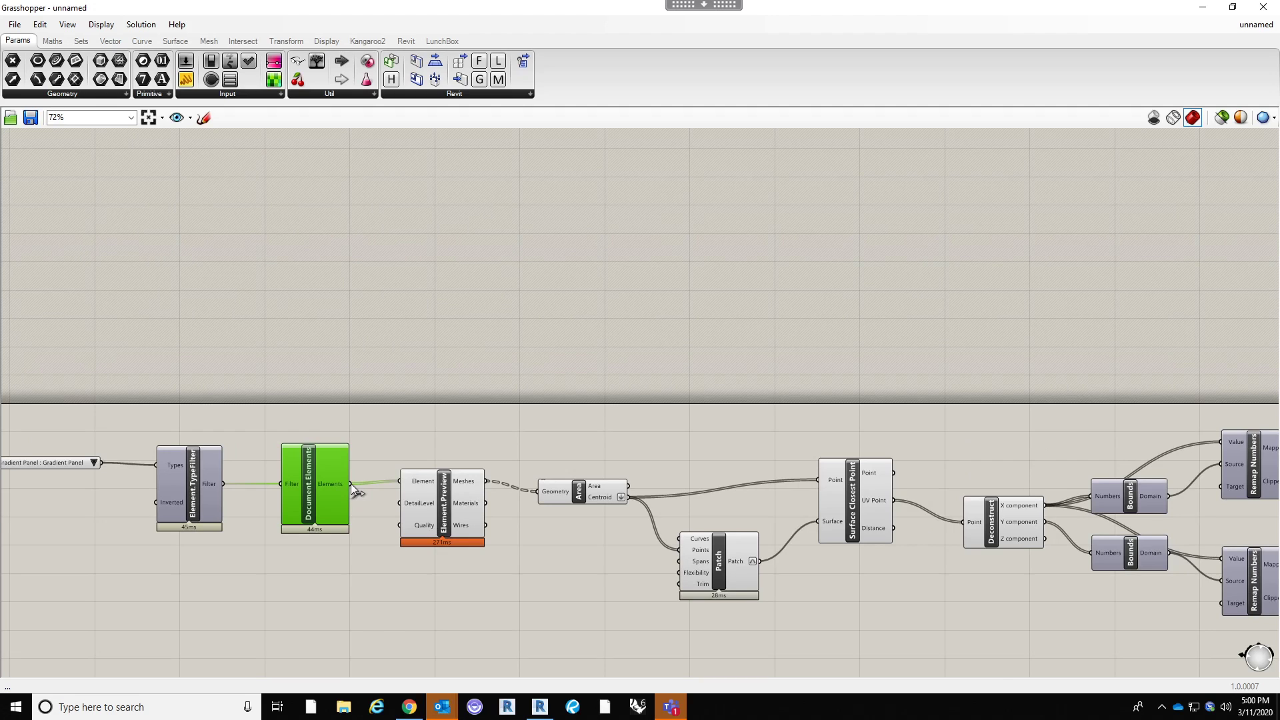
pyautogui.scroll(-5, 350, 483)
pyautogui.moveTo(351, 483); pyautogui.dragTo(1013, 466)
pyautogui.scroll(6, 1005, 439)
pyautogui.moveTo(1104, 425); pyautogui.dragTo(814, 378, button='right')
pyautogui.scroll(5, 843, 424)
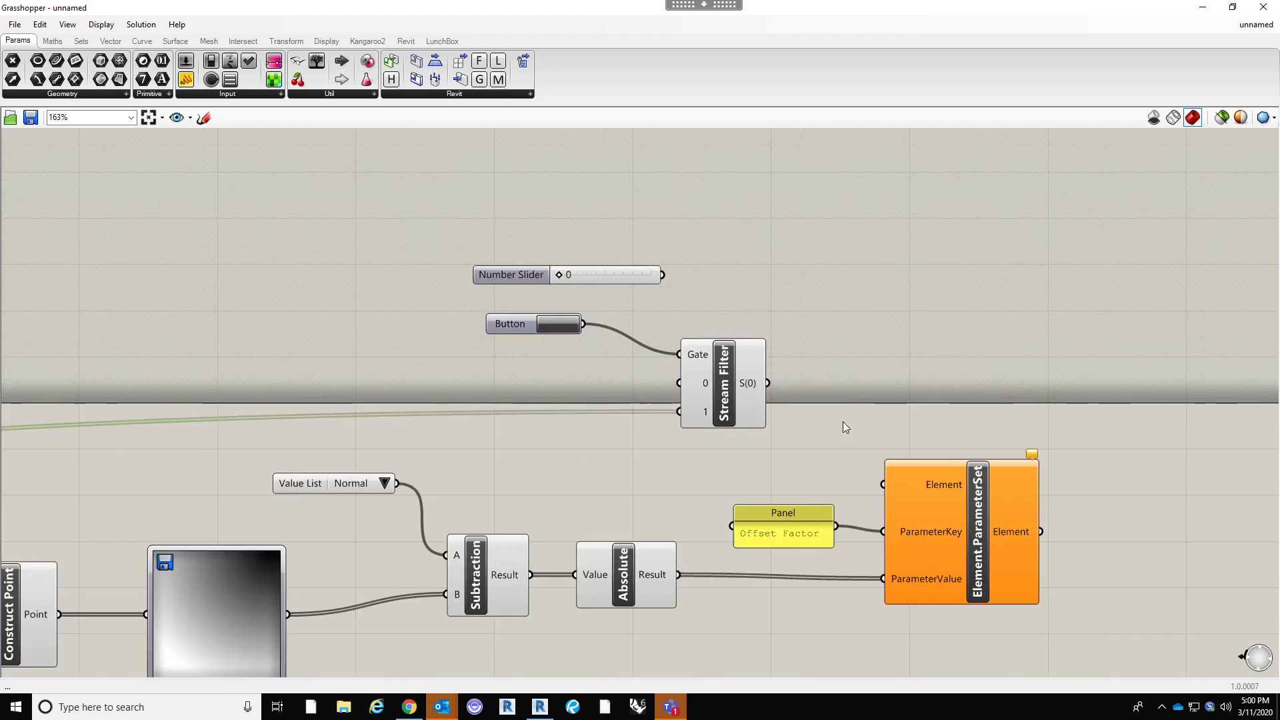
# Connect Stream Filter's output to the Element input of Element.ParameterSet and trigger the Button to write the values to Revit.
pyautogui.moveTo(694, 348); pyautogui.dragTo(834, 470)
pyautogui.scroll(-2, 632, 470)
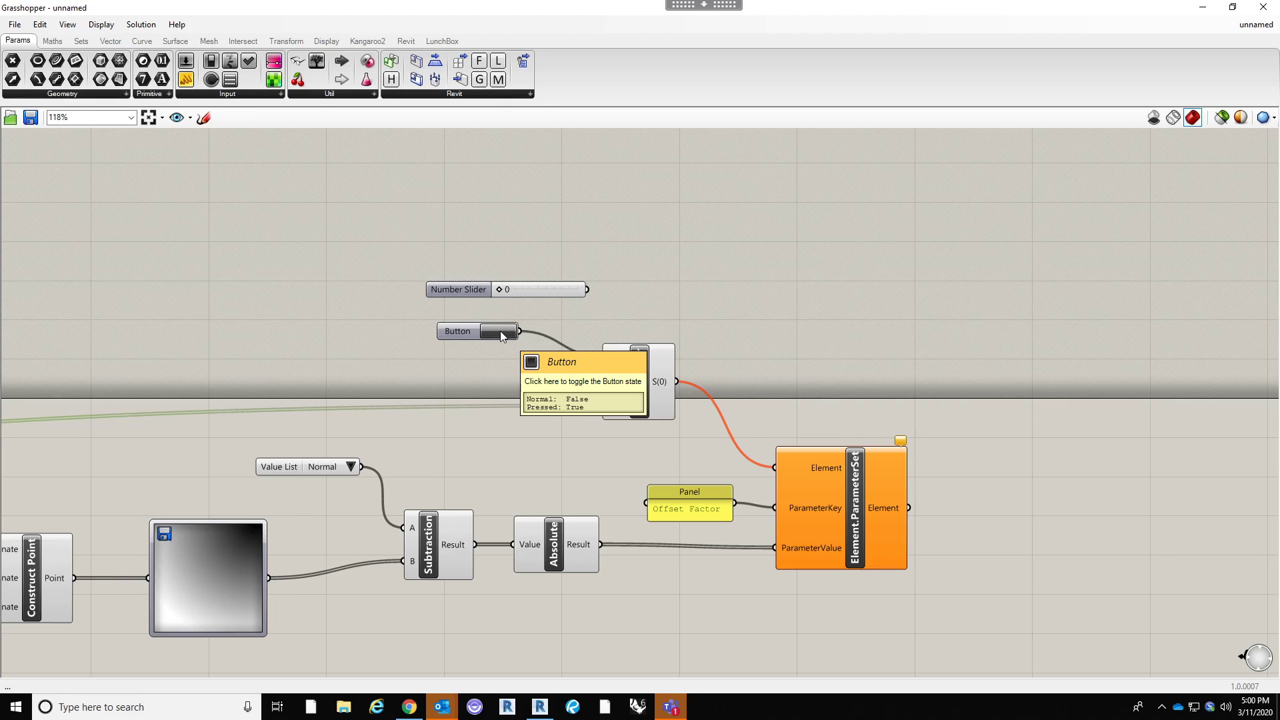
pyautogui.click(500, 331)
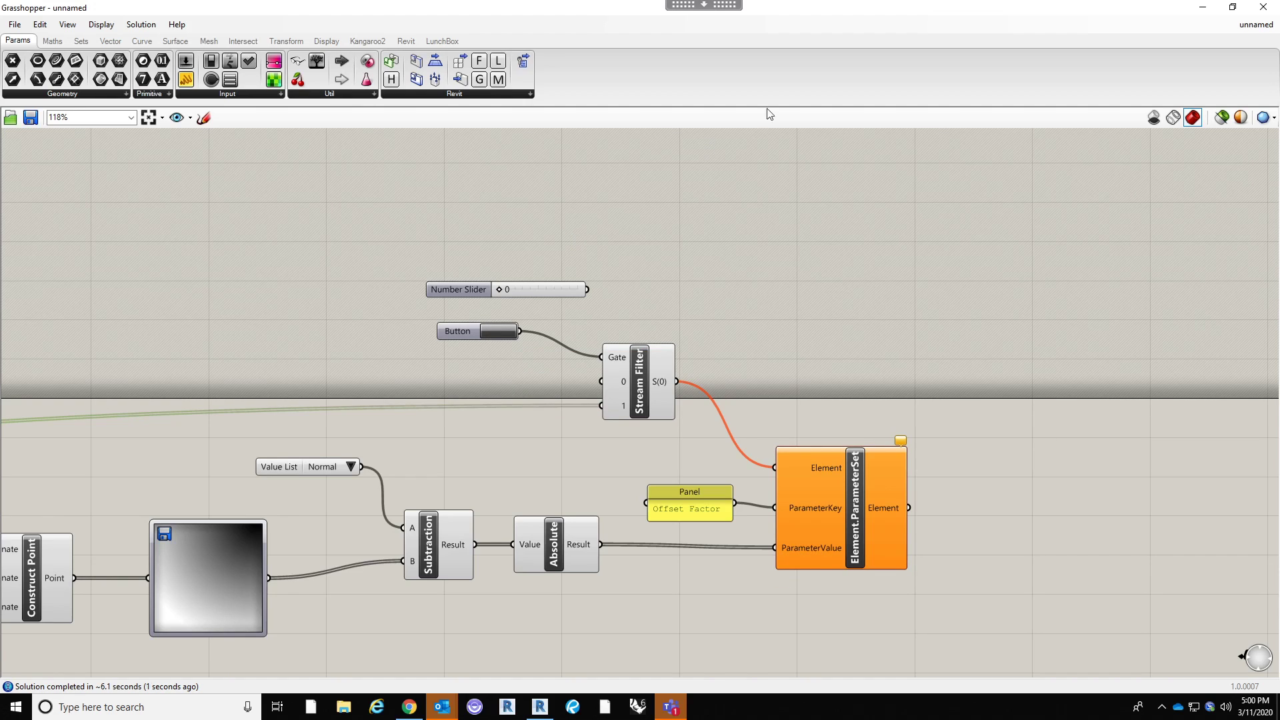
pyautogui.moveTo(852, 8); pyautogui.dragTo(996, 362)
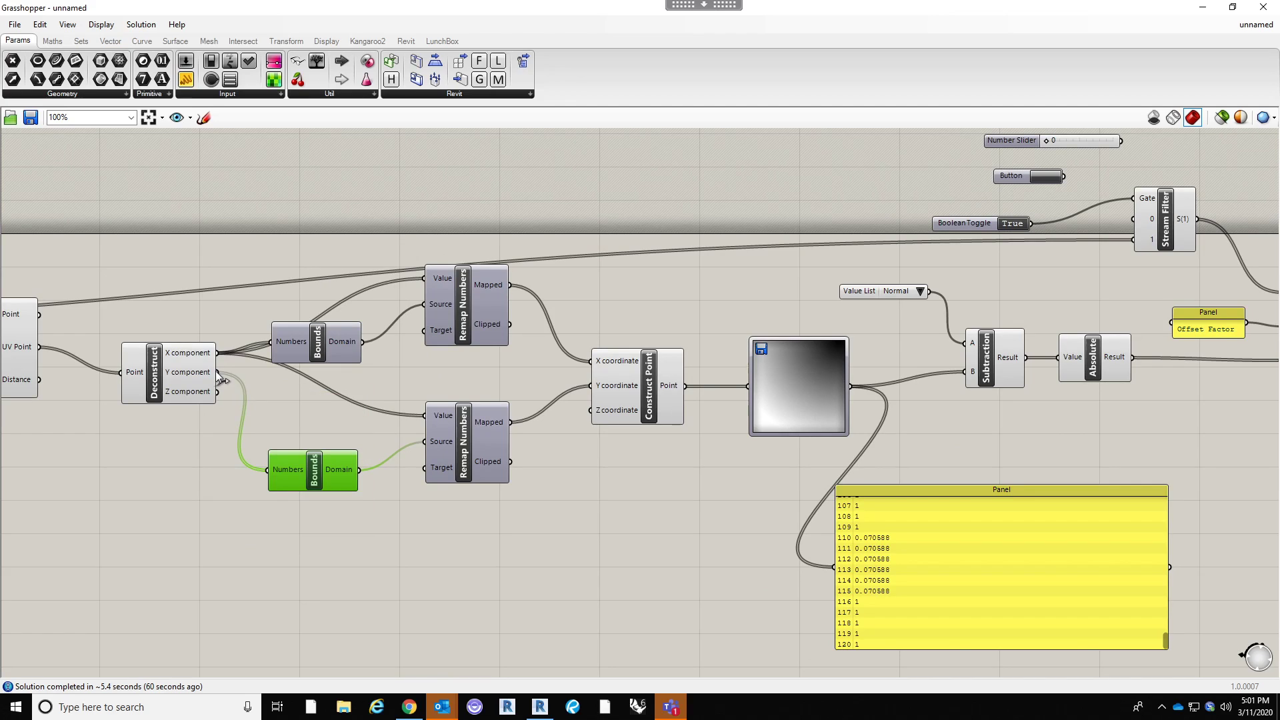
# Connect Deconstruct's Y component to the lower Remap Numbers' Value input and bring the Revit curtain wall into view.
pyautogui.moveTo(216, 373); pyautogui.dragTo(428, 419)
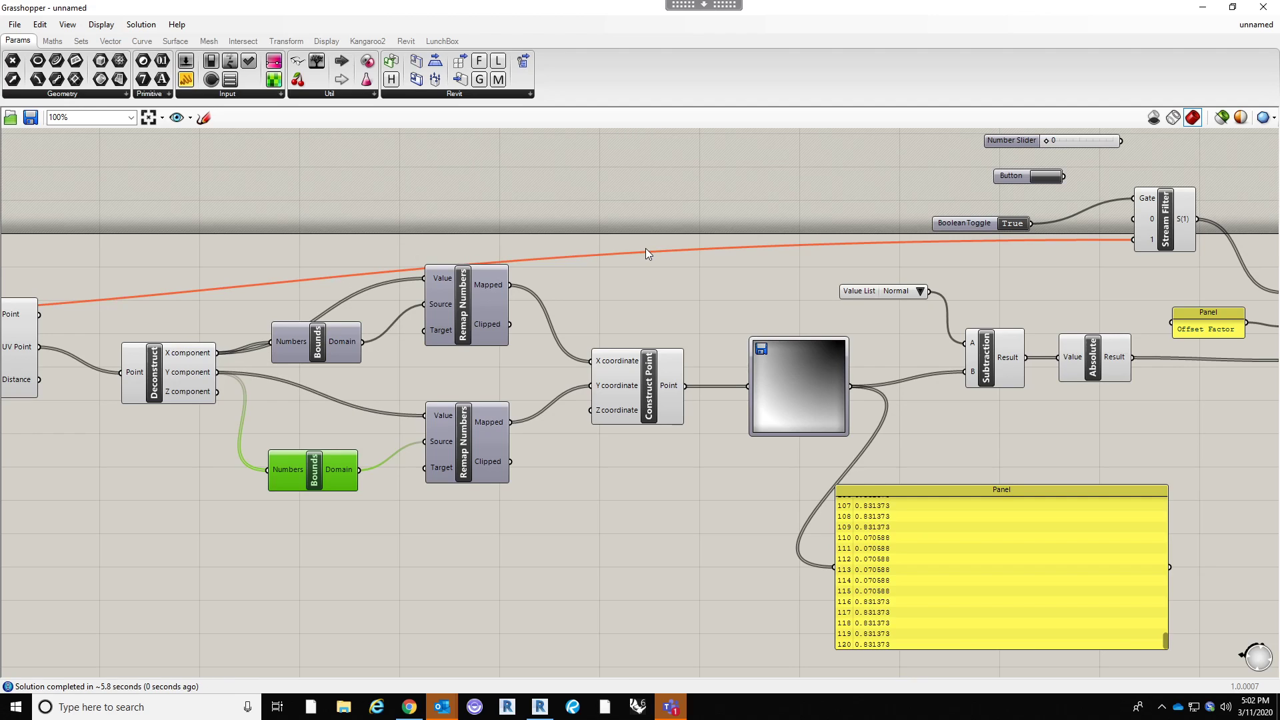
pyautogui.click(684, 319)
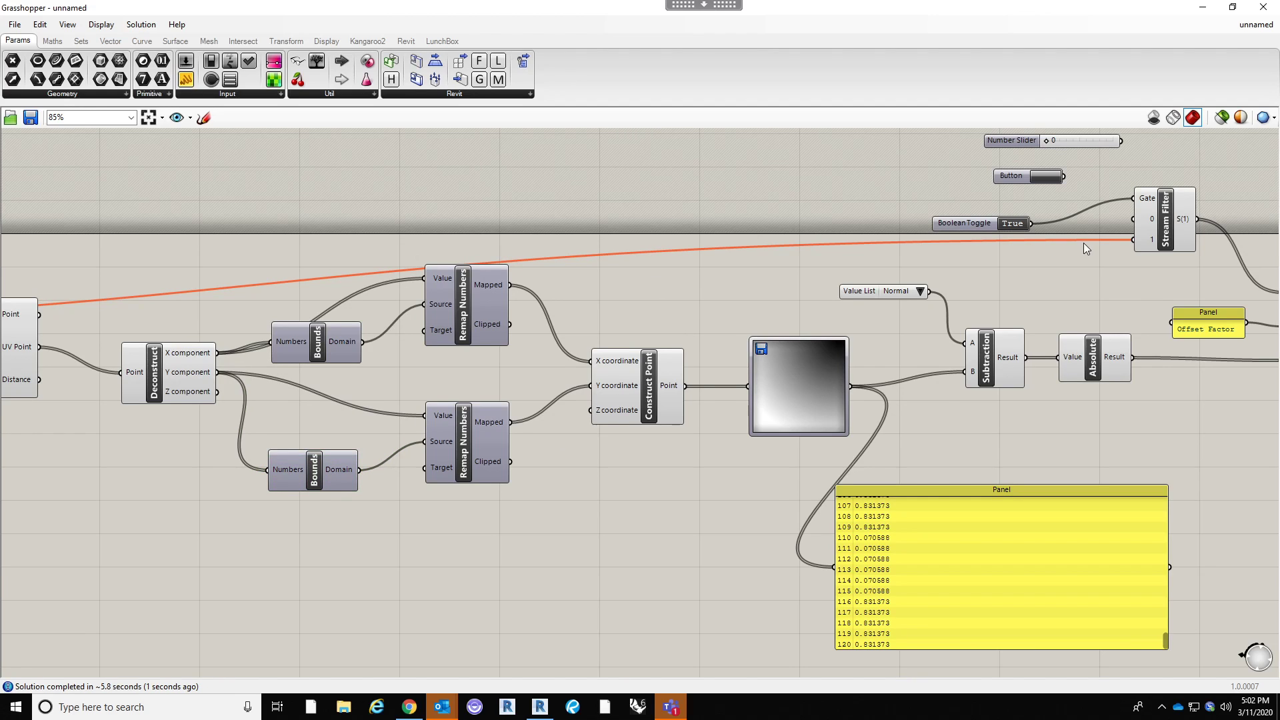
pyautogui.scroll(-1, 1083, 243)
pyautogui.scroll(3, 1140, 374)
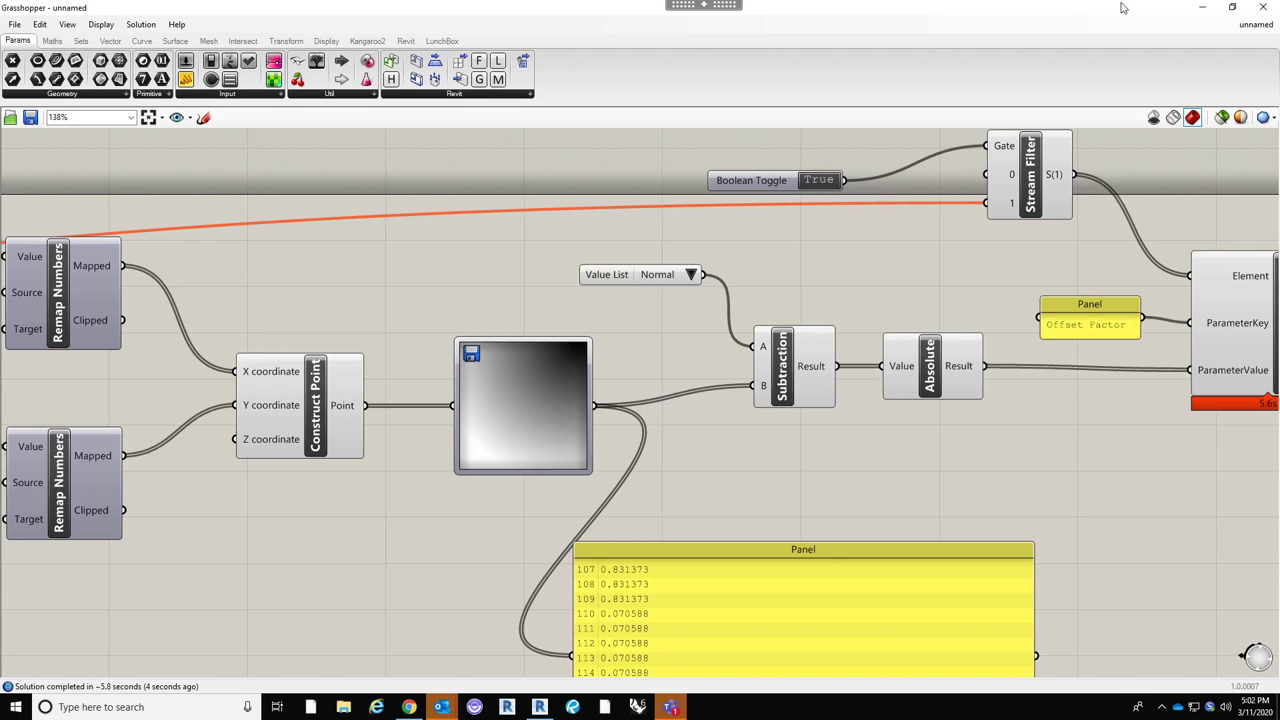
pyautogui.scroll(-4, 974, 471)
pyautogui.moveTo(965, 8); pyautogui.dragTo(954, 503)
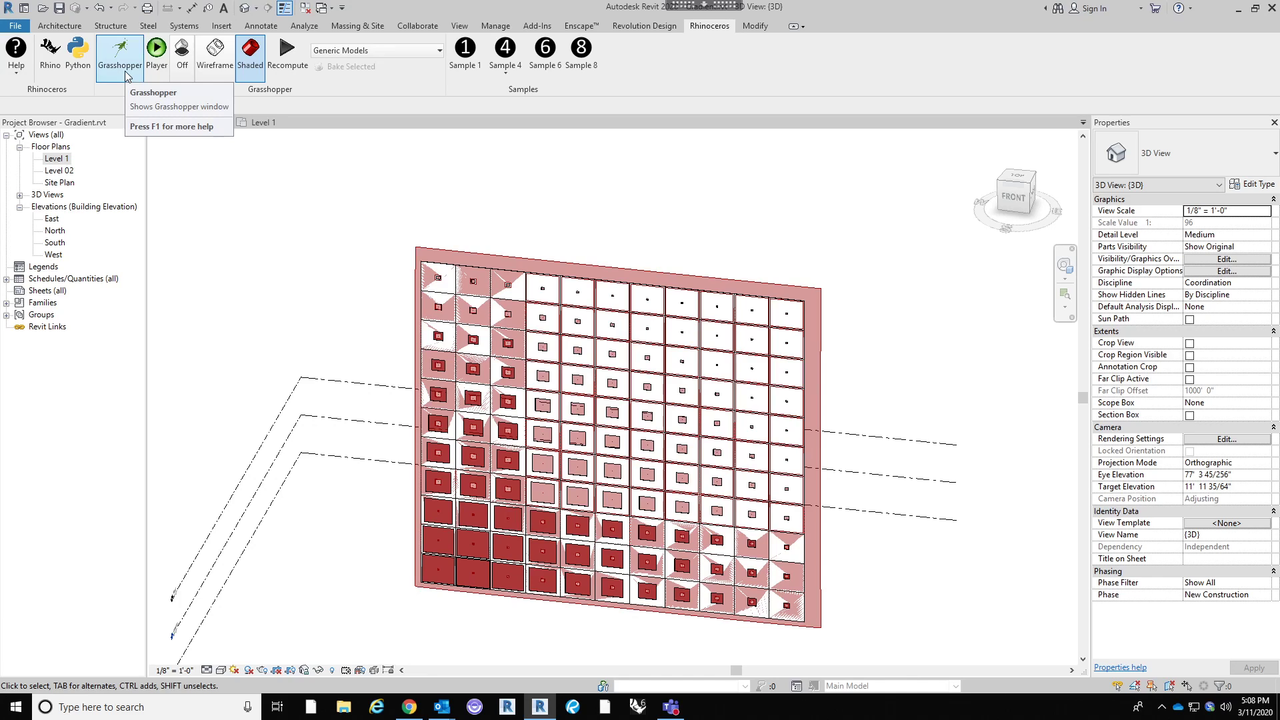
# Return from Revit to the Grasshopper definition and select the gradient image component between Construct Point and Subtraction.
pyautogui.click(121, 57)
pyautogui.scroll(-2, 623, 287)
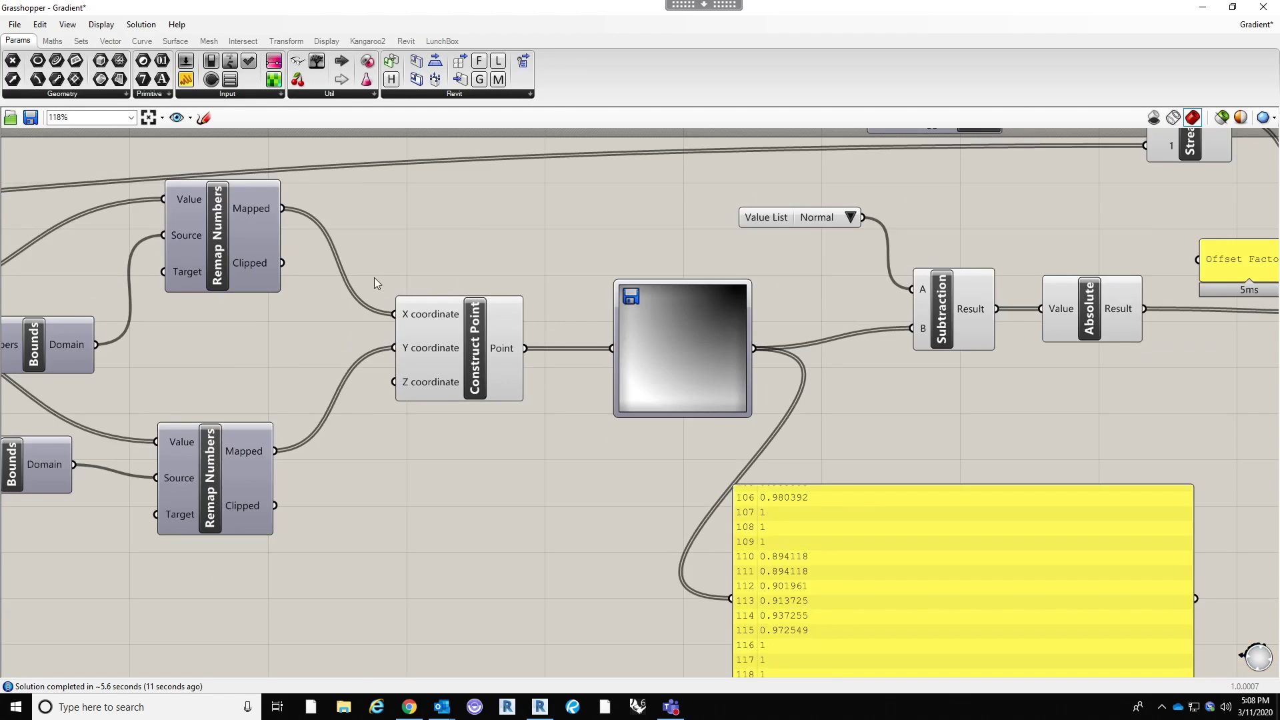
pyautogui.scroll(1, 75, 326)
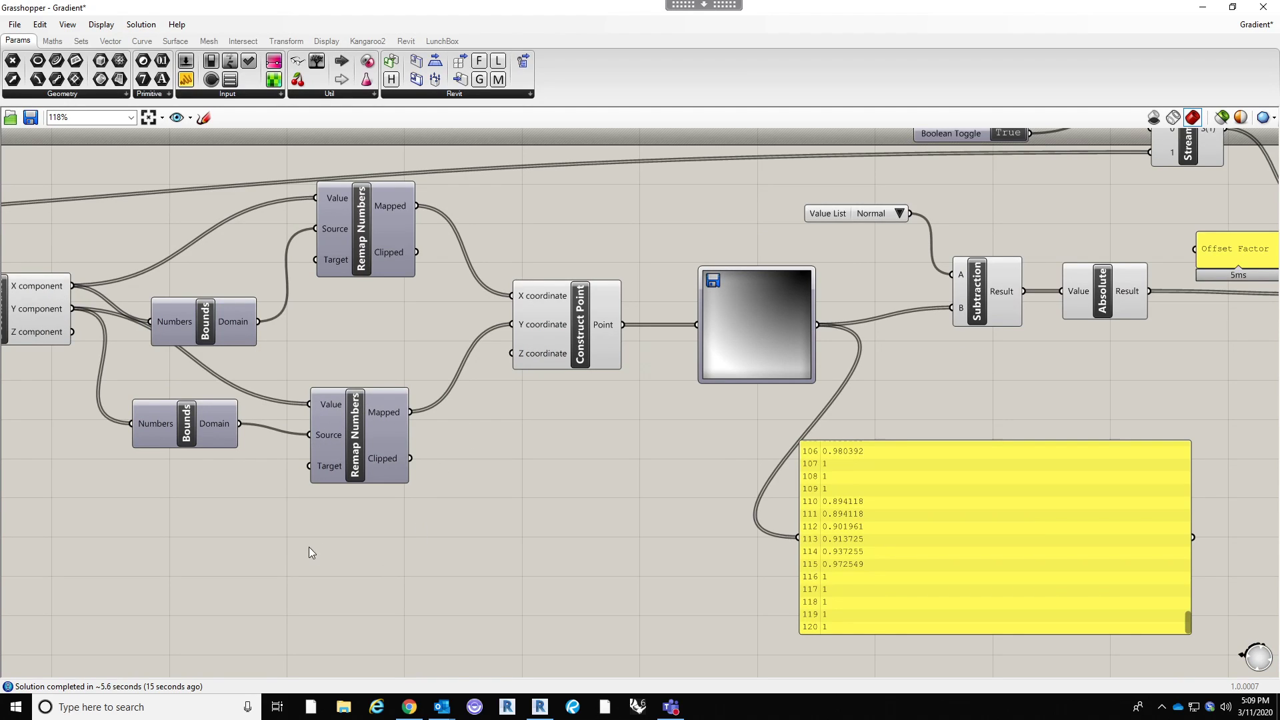
pyautogui.scroll(-2, 460, 502)
pyautogui.scroll(4, 754, 347)
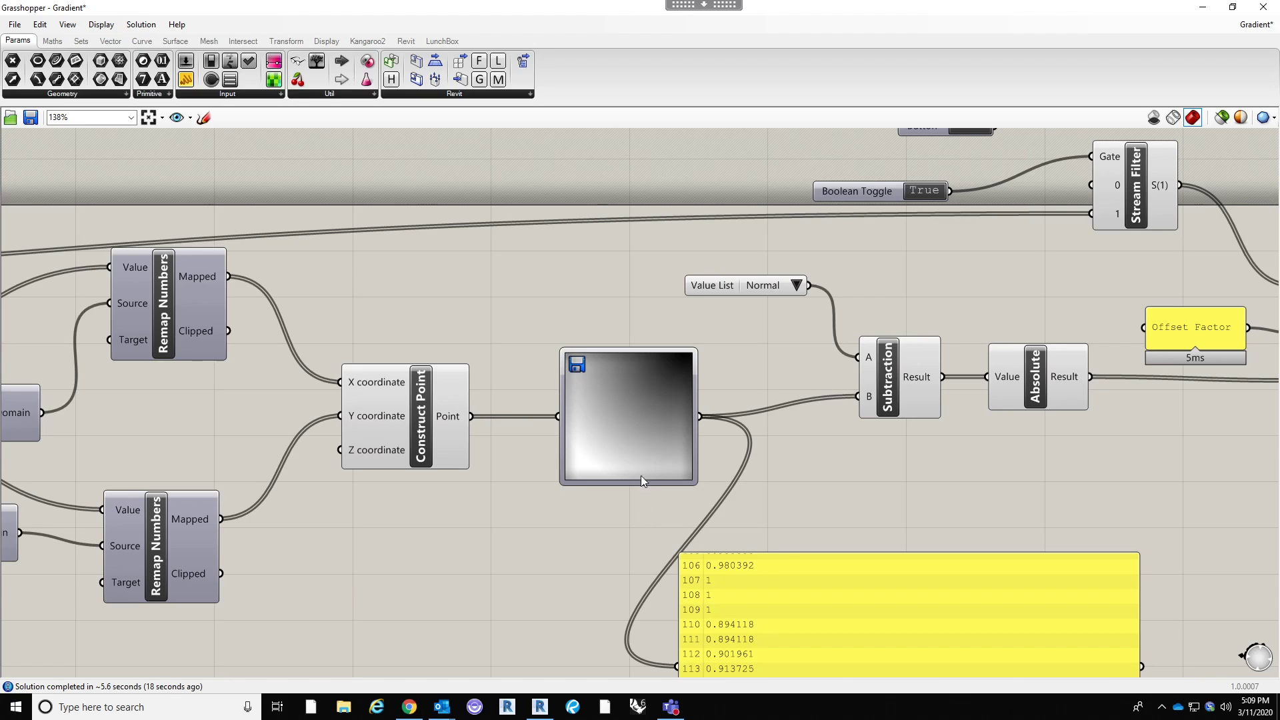
pyautogui.click(635, 440)
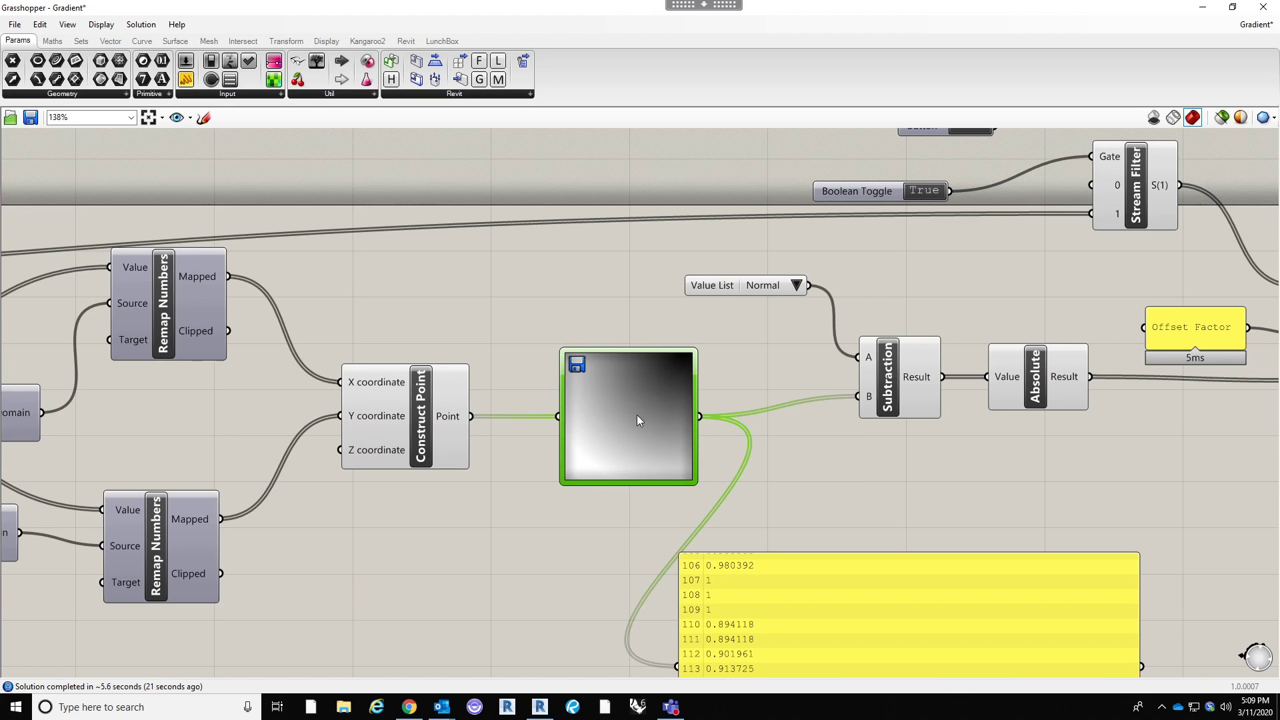
# Set both the X Domain and Y Domain of the Image Sampler to 0 to 1 and accept the settings.
pyautogui.doubleClick(638, 415)
pyautogui.moveTo(795, 287); pyautogui.dragTo(886, 192)
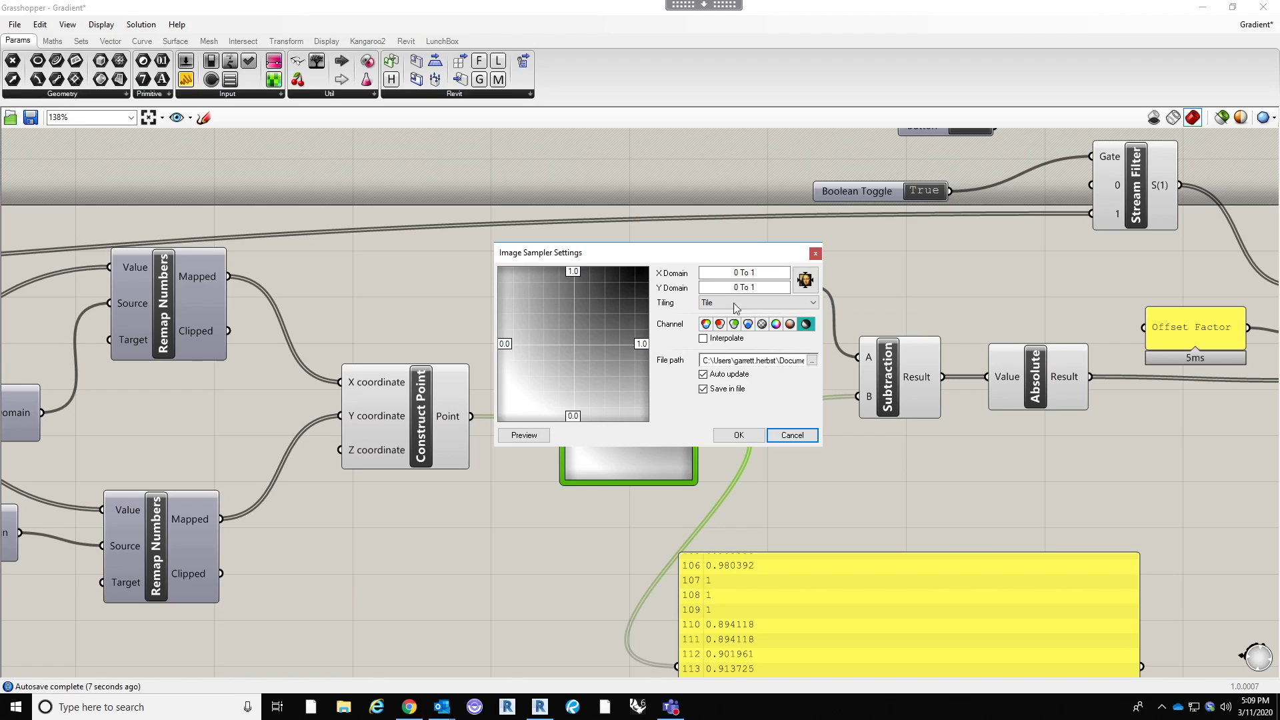
pyautogui.click(805, 279)
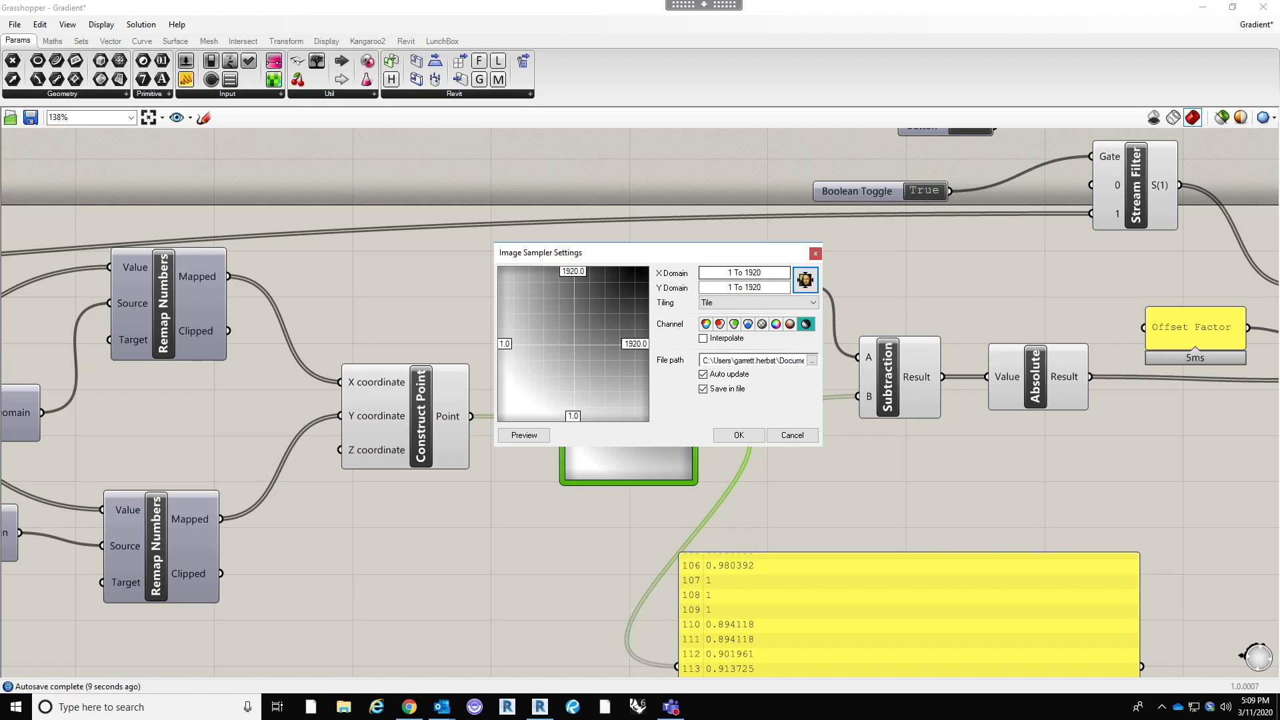
pyautogui.click(744, 272)
pyautogui.write('0 to 1')
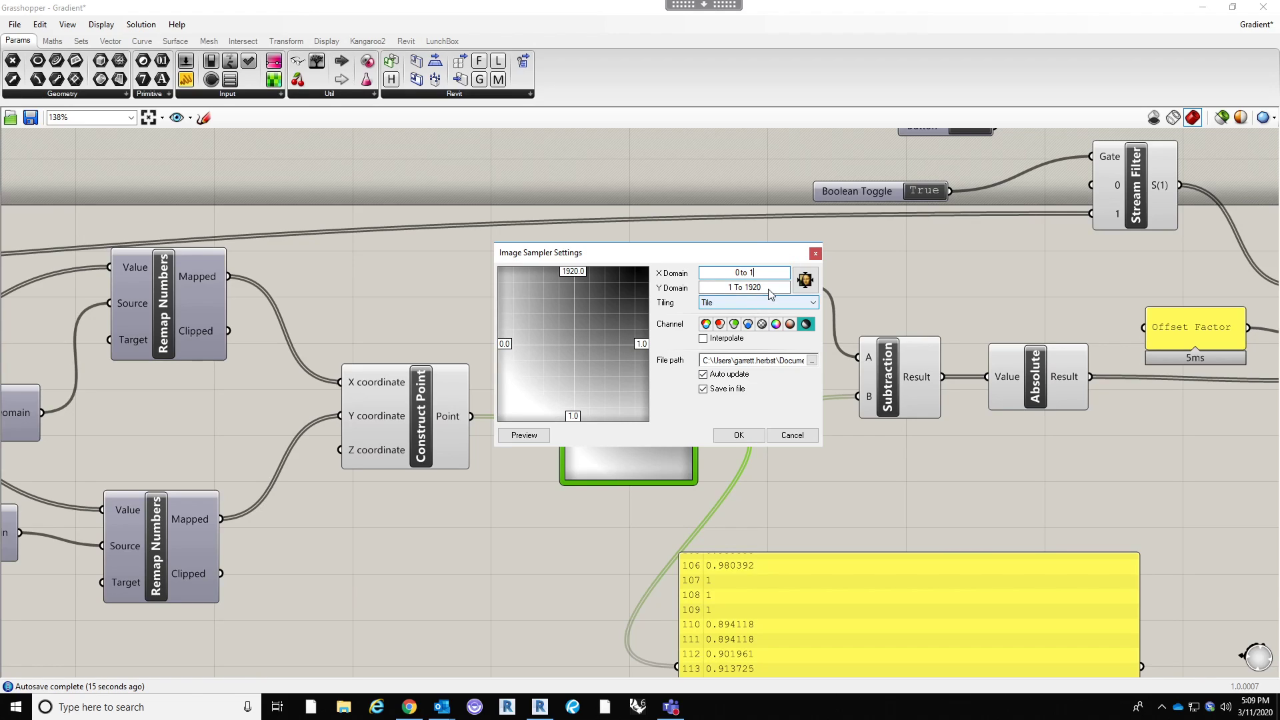
pyautogui.click(744, 287)
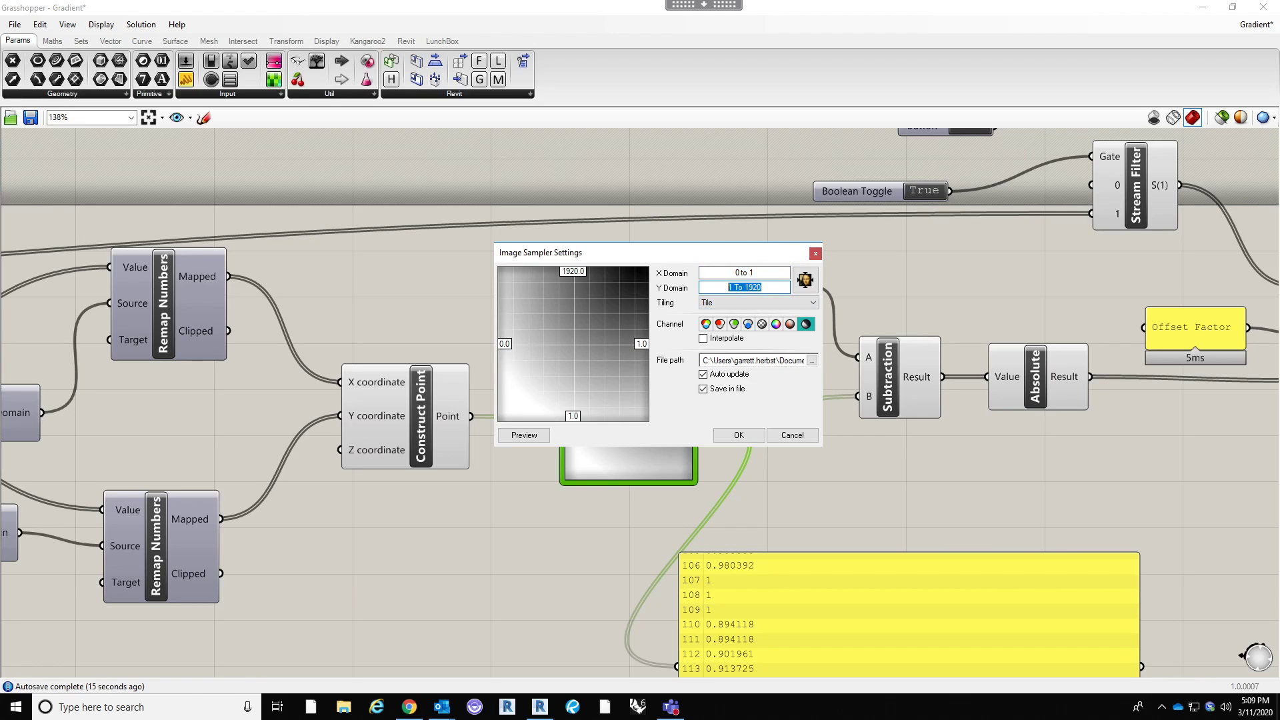
pyautogui.write('0 to 1')
pyautogui.click(746, 438)
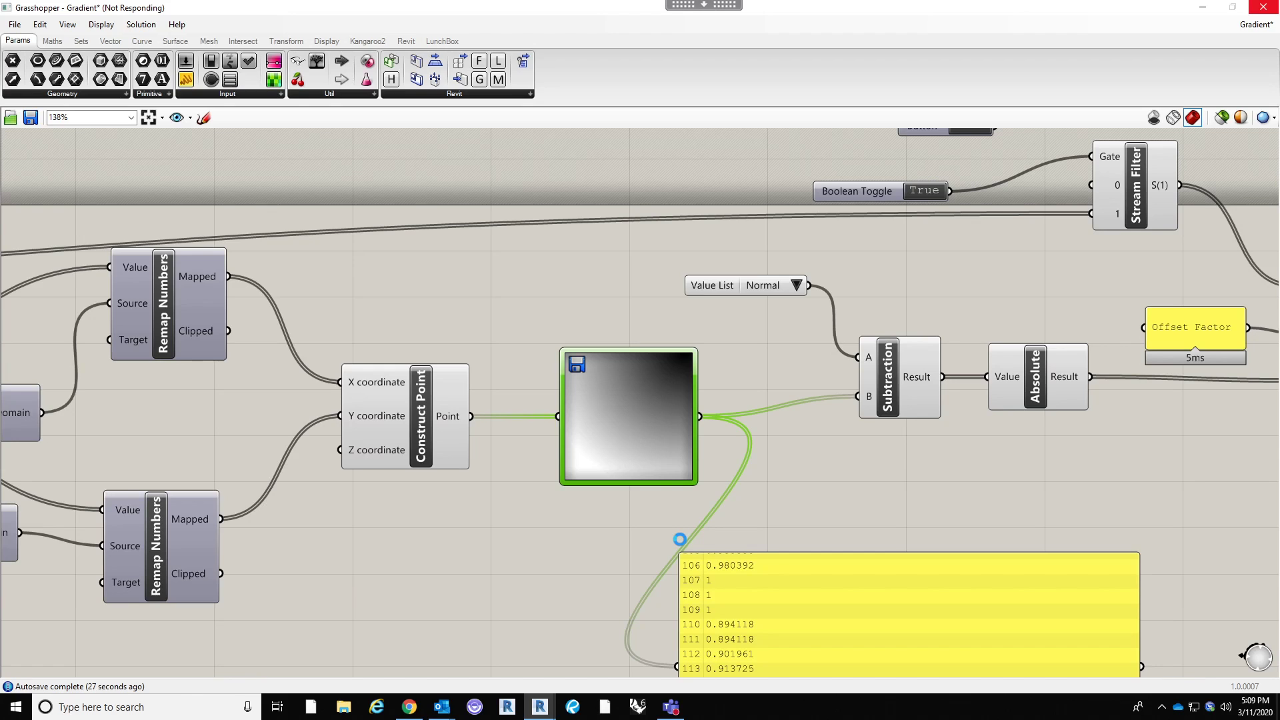
# Connect the Button's output to Stream Filter's Gate input in place of the Boolean Toggle.
pyautogui.scroll(-2, 680, 539)
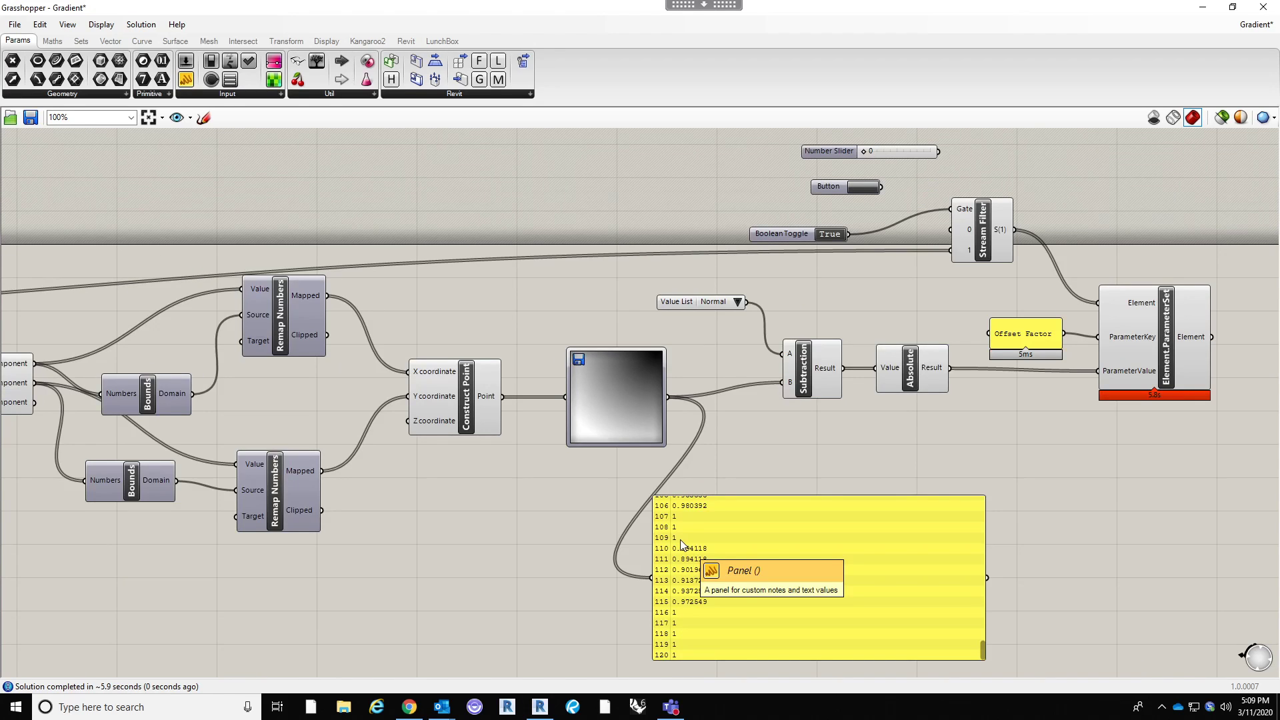
pyautogui.scroll(-2, 769, 366)
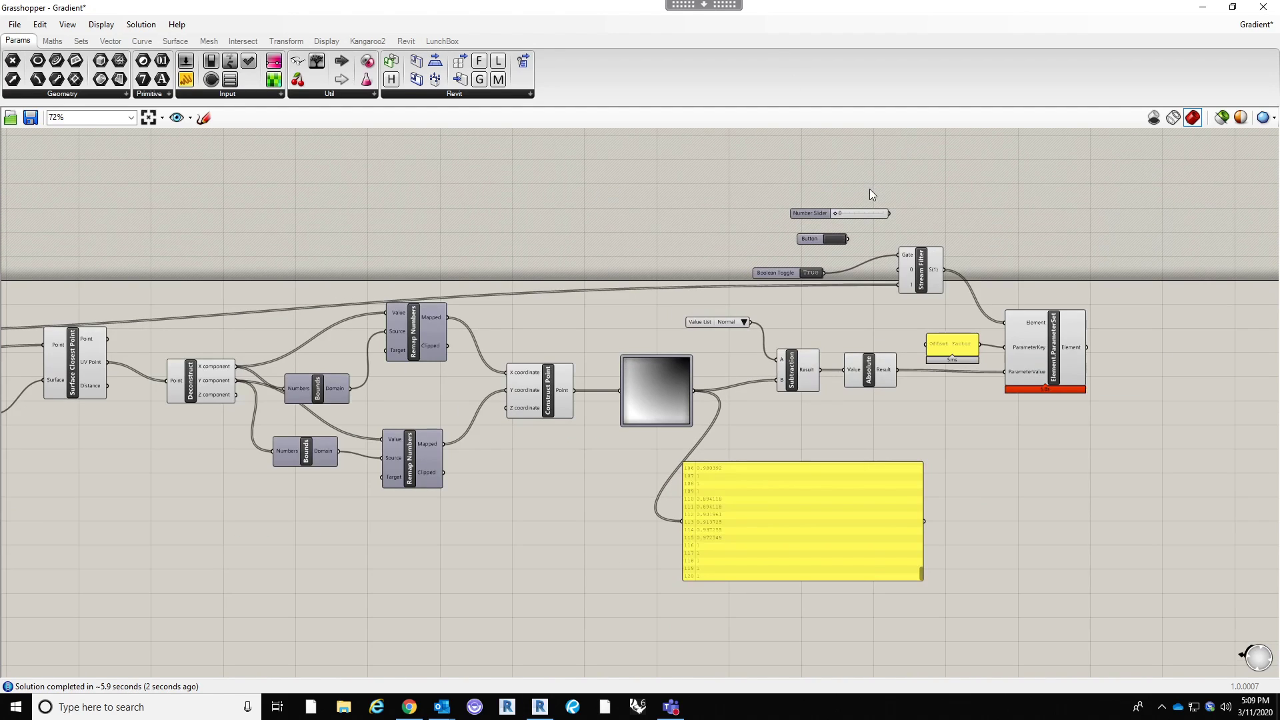
pyautogui.scroll(2, 867, 191)
pyautogui.scroll(1, 862, 272)
pyautogui.moveTo(841, 264); pyautogui.dragTo(922, 291)
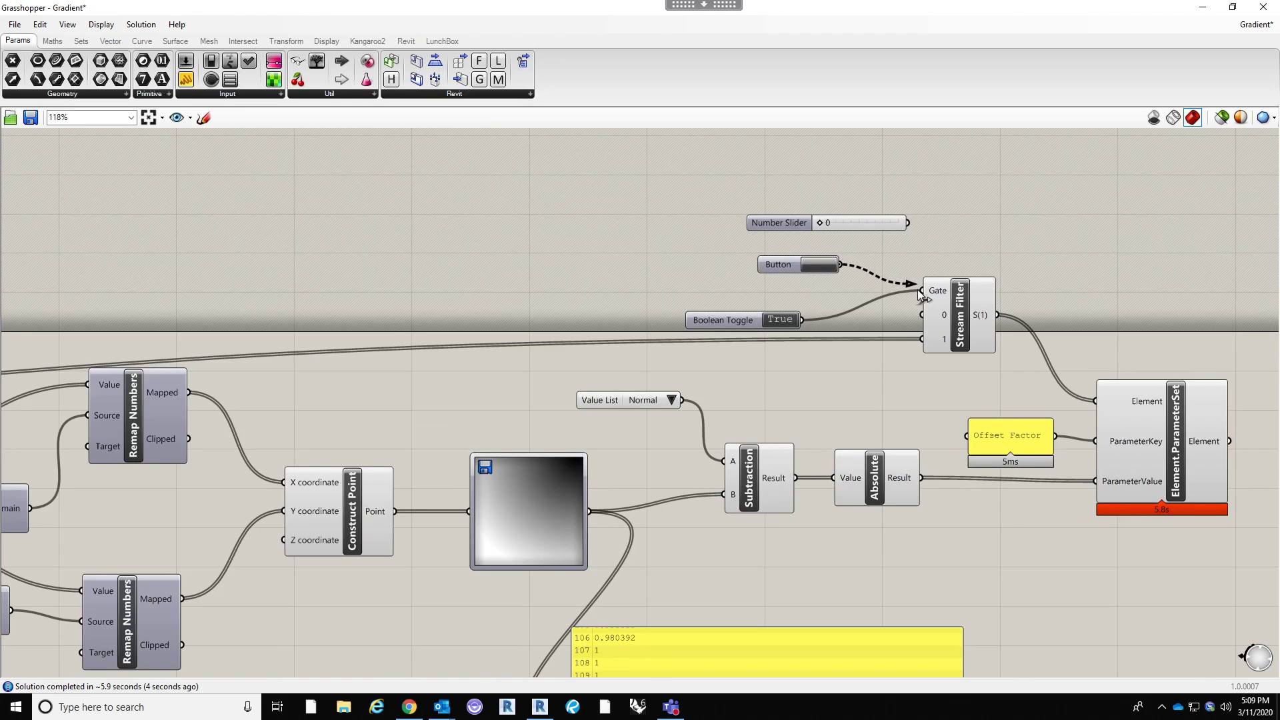
# Delete the unused Boolean Toggle and Number Slider near Stream Filter.
pyautogui.click(742, 318)
pyautogui.press('Delete')
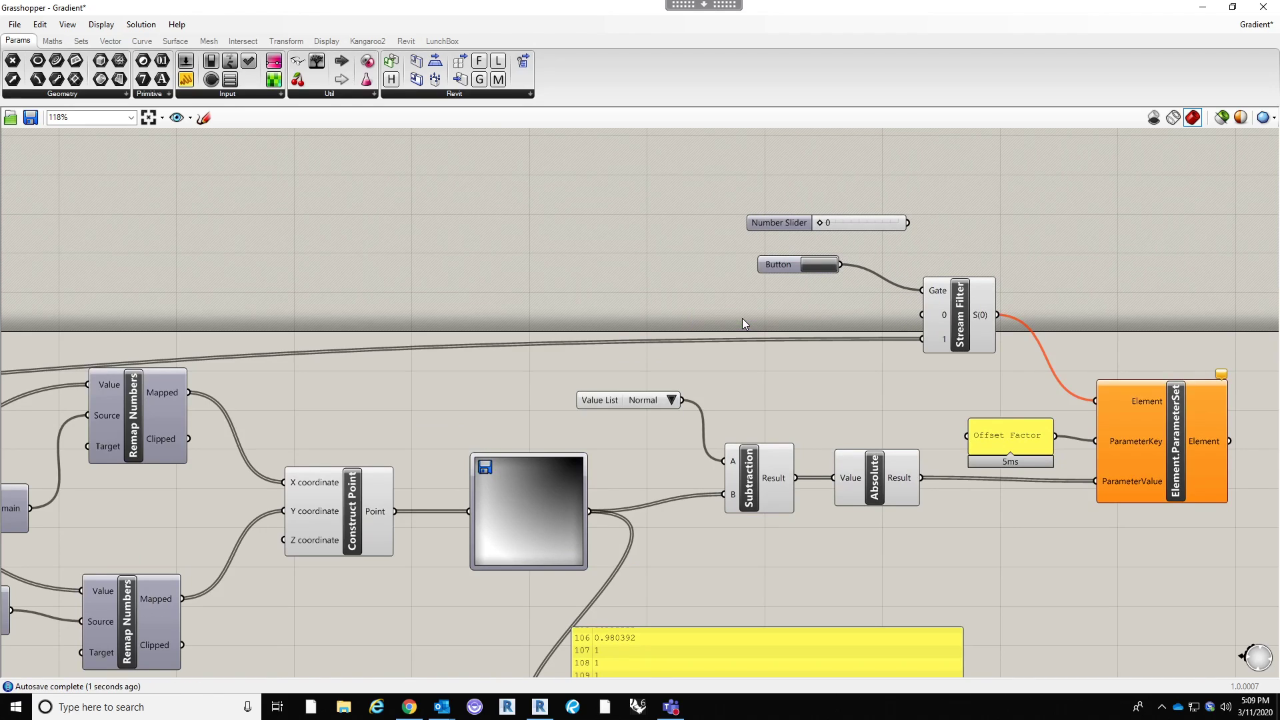
pyautogui.moveTo(790, 226); pyautogui.dragTo(790, 238)
pyautogui.press('Delete')
# Switch to Revit and examine the gradient curtain wall from its back and front sides in the 3D view.
pyautogui.scroll(-3, 867, 260)
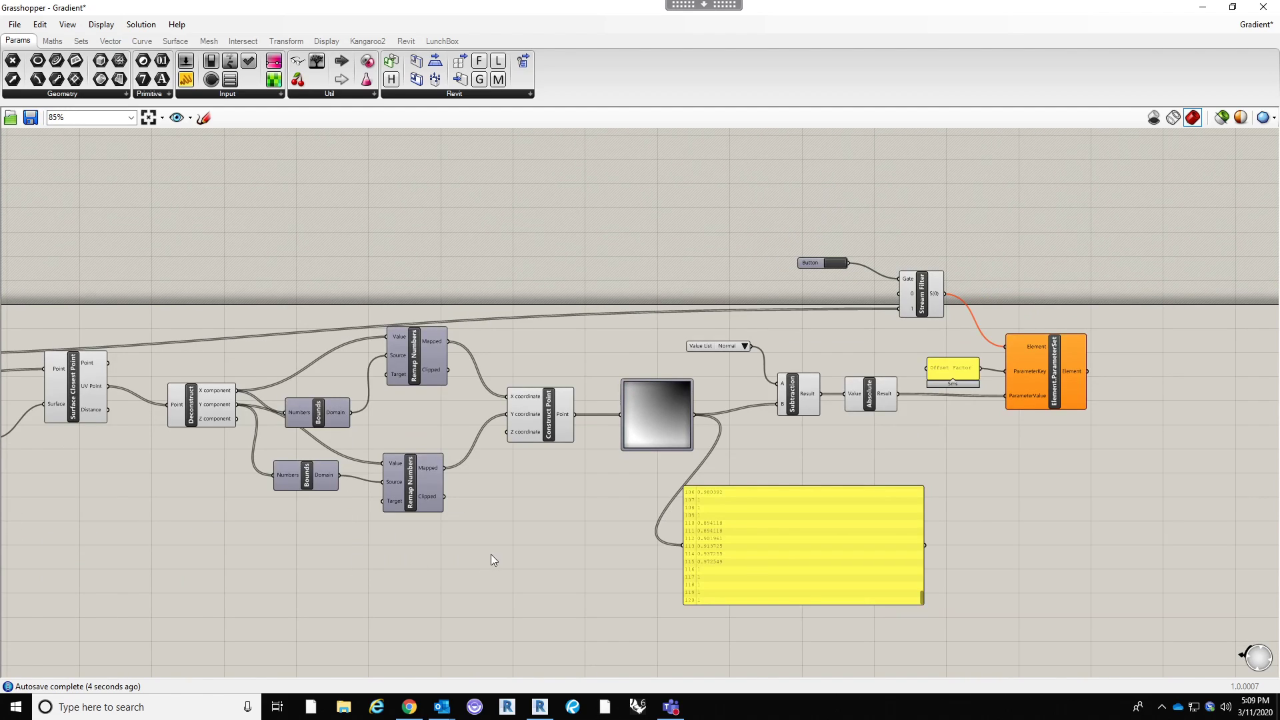
pyautogui.scroll(2, 491, 555)
pyautogui.scroll(-1, 467, 374)
pyautogui.moveTo(1101, 132); pyautogui.dragTo(1090, 381)
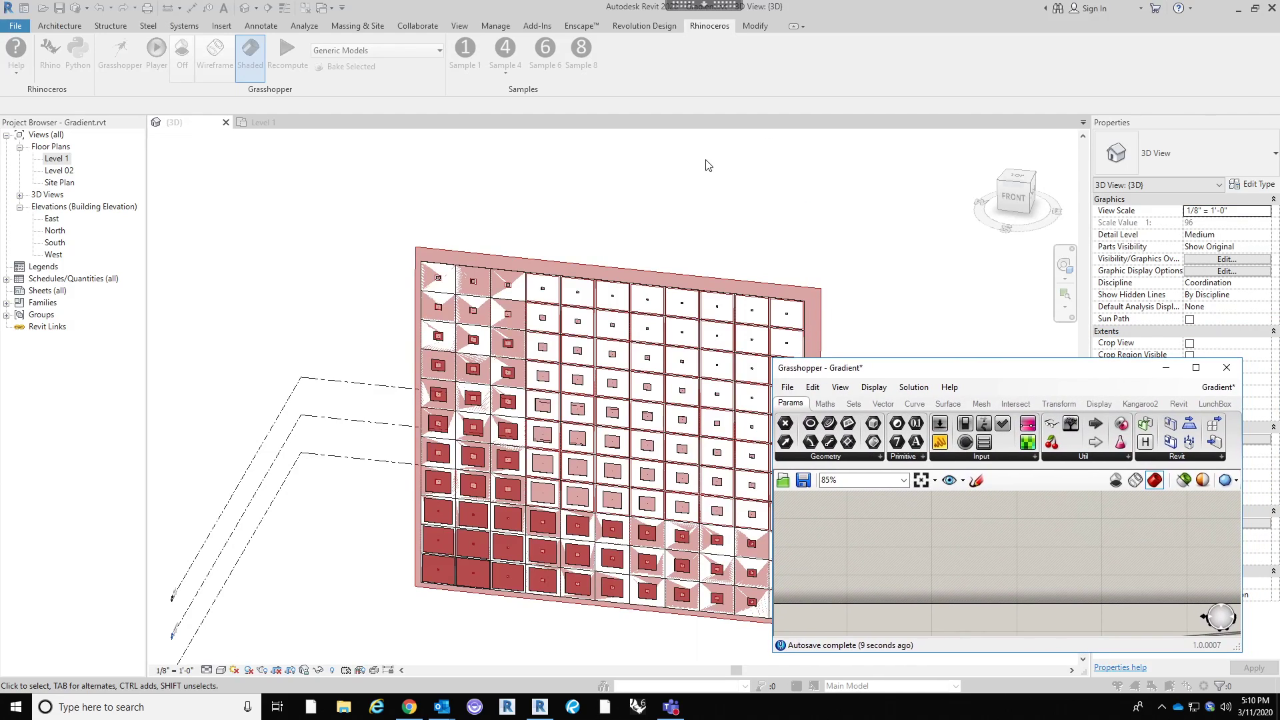
pyautogui.click(651, 206)
pyautogui.scroll(-1, 437, 337)
pyautogui.keyDown('shift'); pyautogui.moveTo(599, 561); pyautogui.dragTo(286, 531, button='middle'); pyautogui.keyUp('shift')
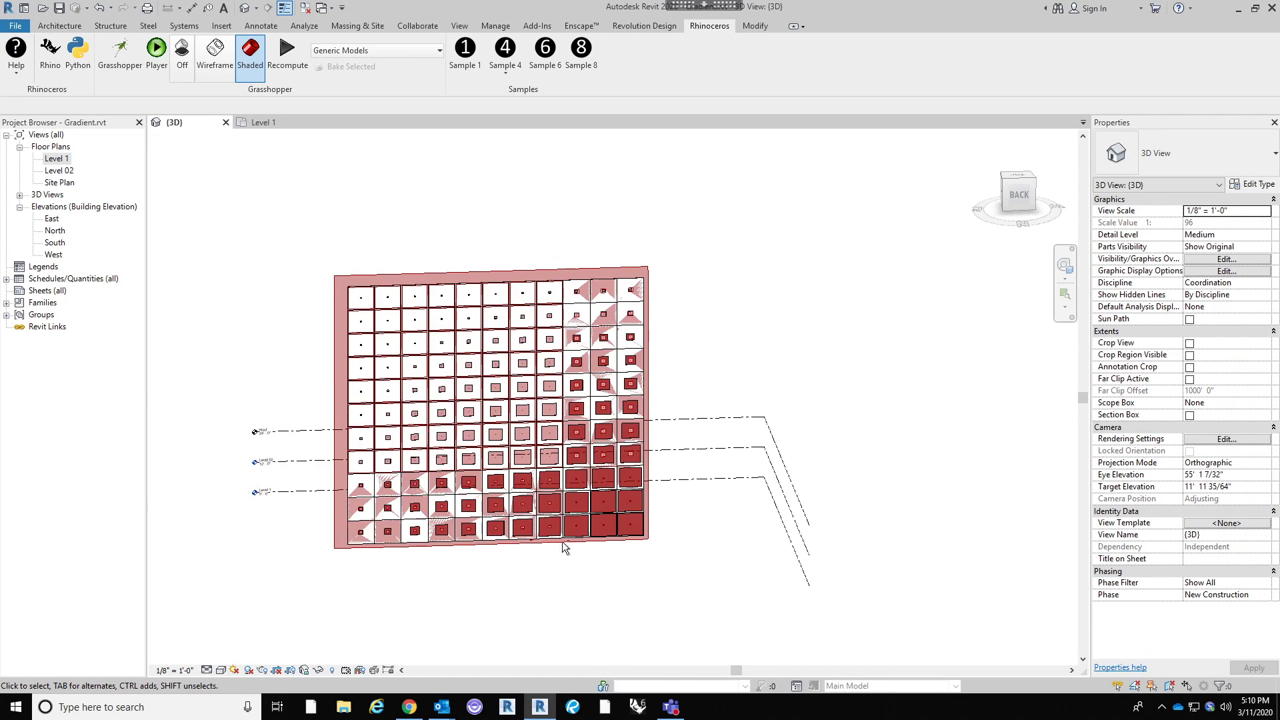
pyautogui.keyDown('shift'); pyautogui.moveTo(767, 534); pyautogui.dragTo(794, 538, button='middle'); pyautogui.keyUp('shift')
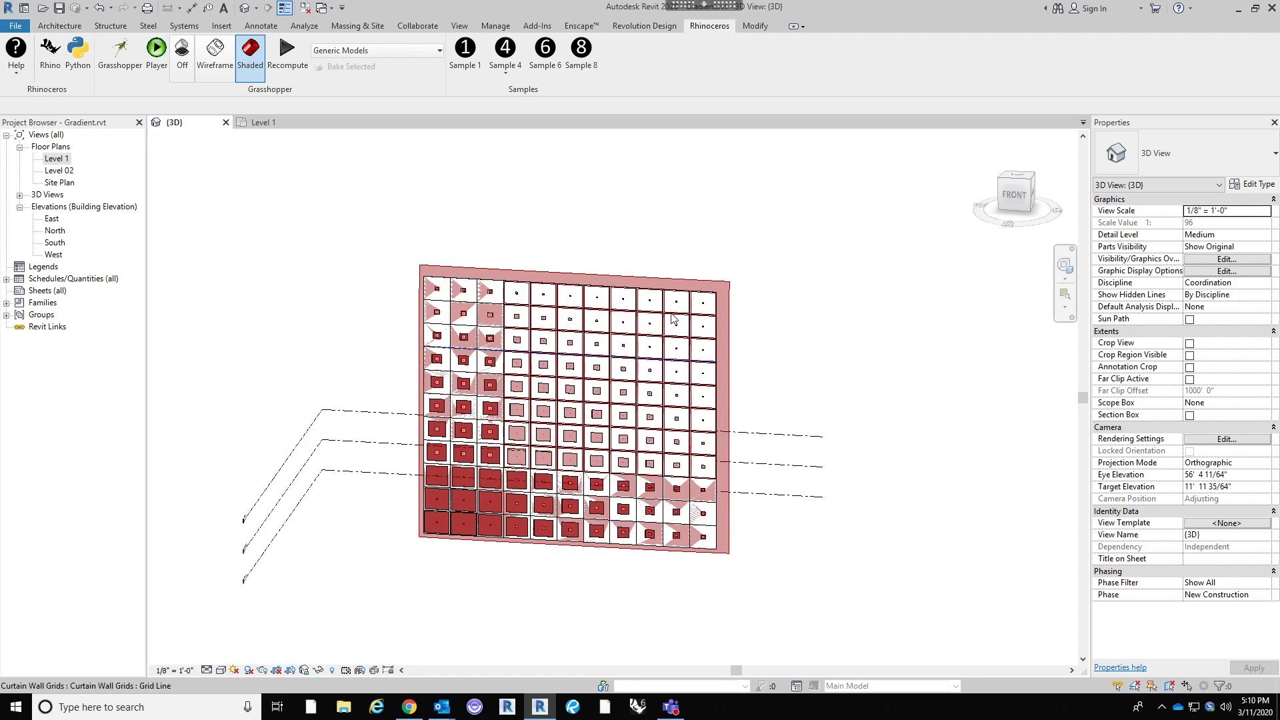
pyautogui.scroll(1, 674, 319)
pyautogui.scroll(1, 673, 319)
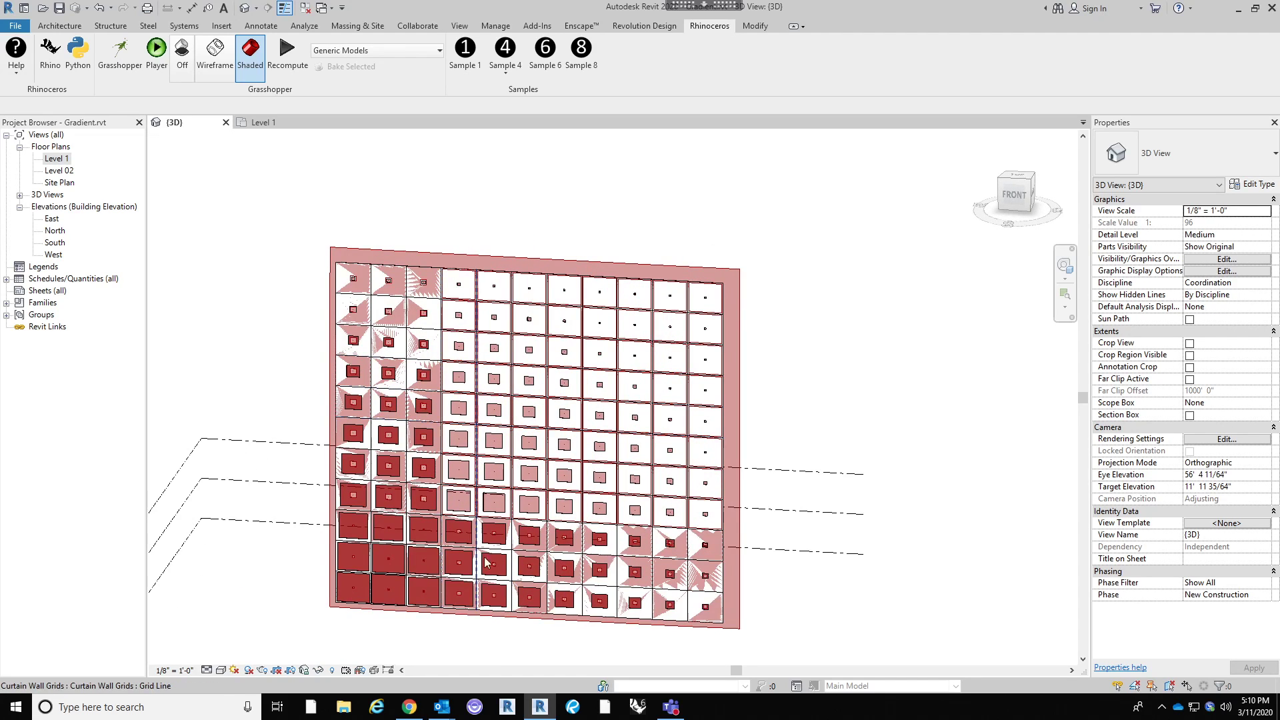
pyautogui.scroll(-1, 459, 368)
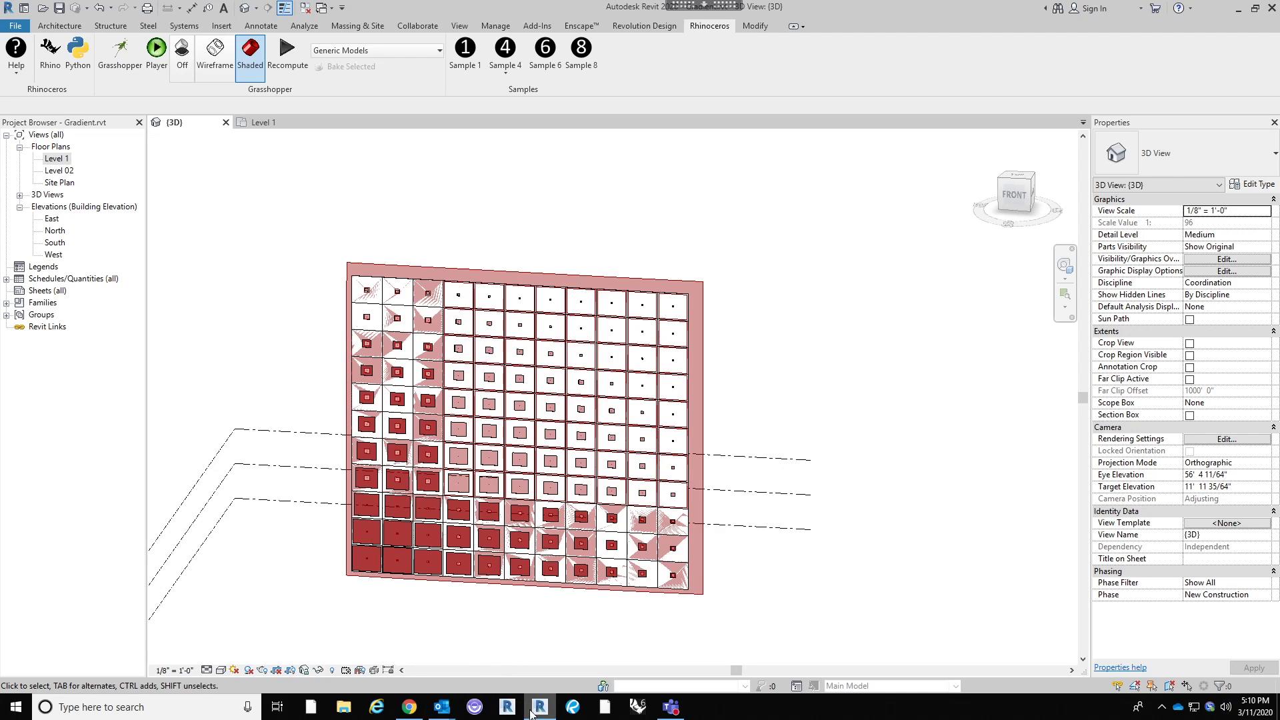
# Reopen Grasshopper and arrange its window side by side with the Revit 3D view.
pyautogui.click(124, 73)
pyautogui.moveTo(916, 366); pyautogui.dragTo(1277, 240)
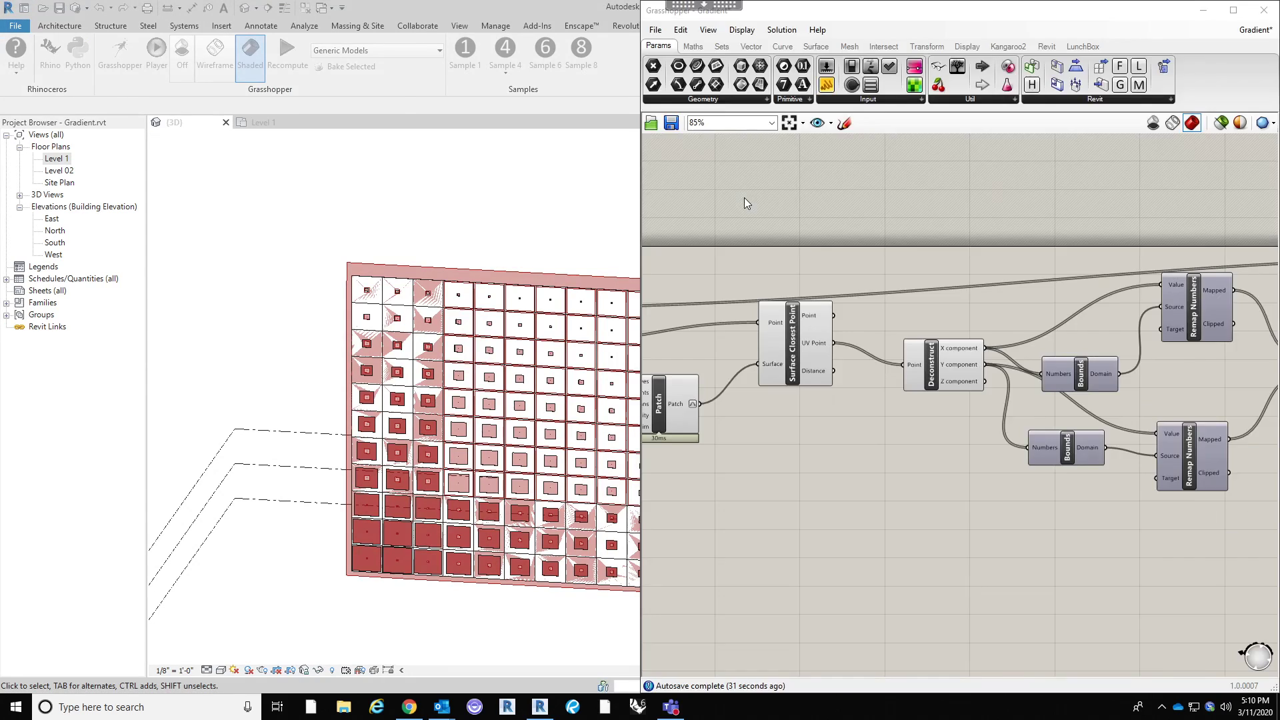
pyautogui.click(889, 276)
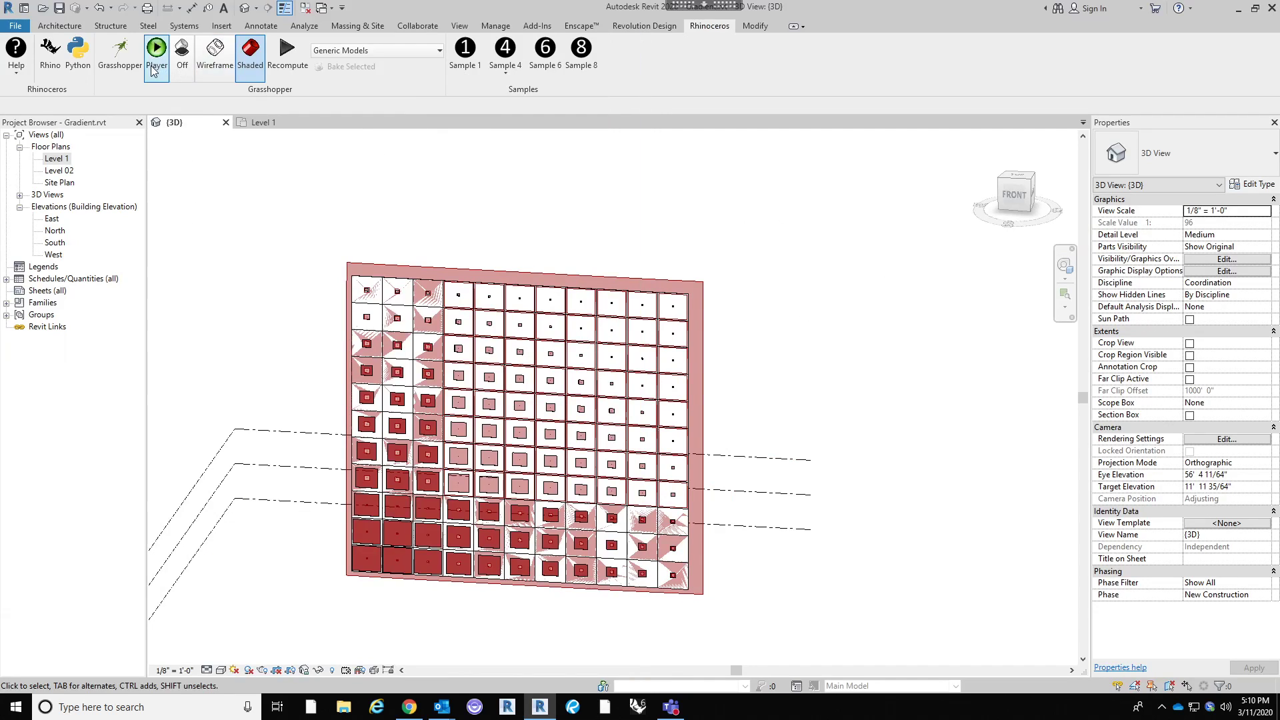
pyautogui.click(124, 66)
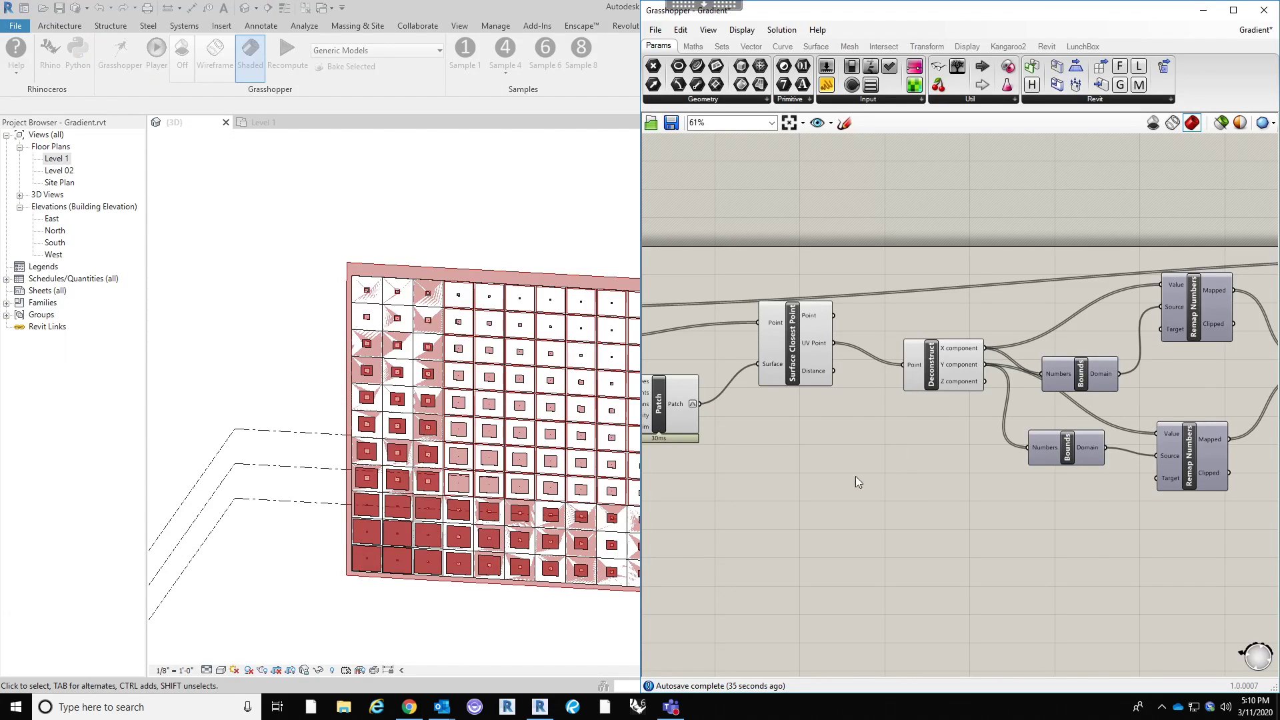
# Review the definition from Element.TypeFilter and Document.Elements through Surface Closest Point to the image sampler.
pyautogui.scroll(-3, 900, 465)
pyautogui.moveTo(939, 505); pyautogui.dragTo(1078, 505, button='right')
pyautogui.moveTo(837, 553); pyautogui.dragTo(1095, 493)
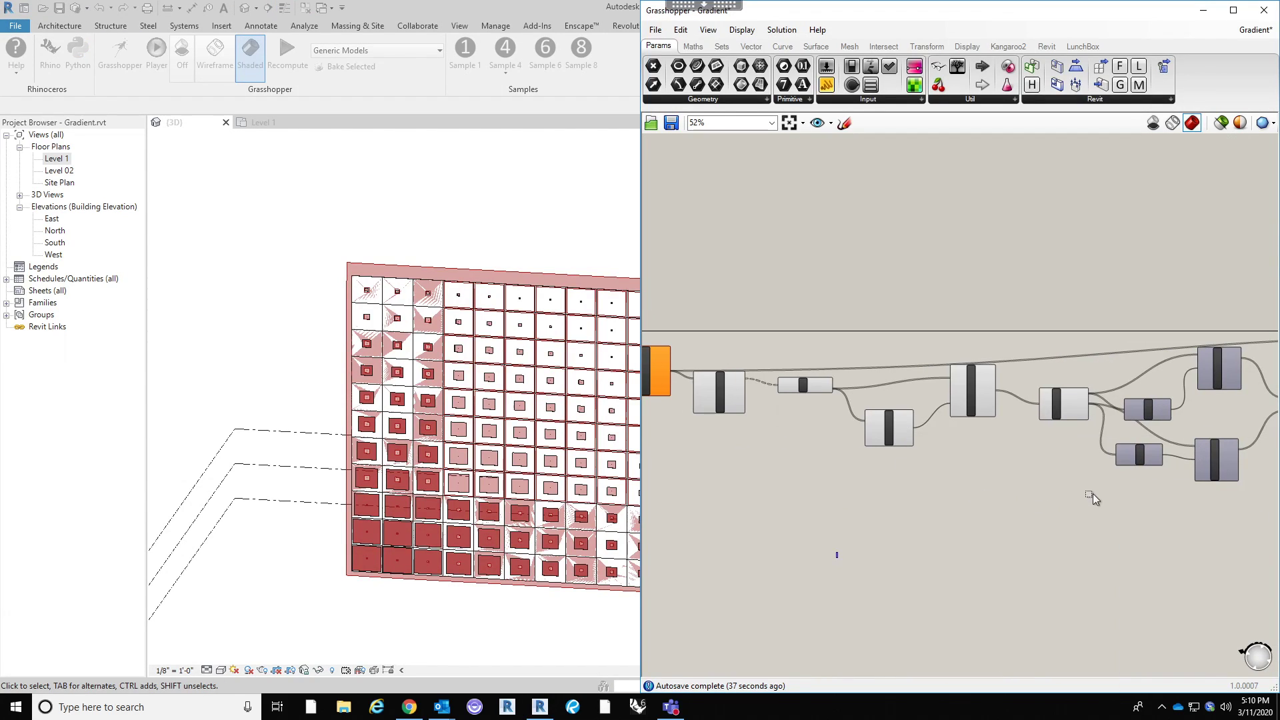
pyautogui.scroll(4, 714, 426)
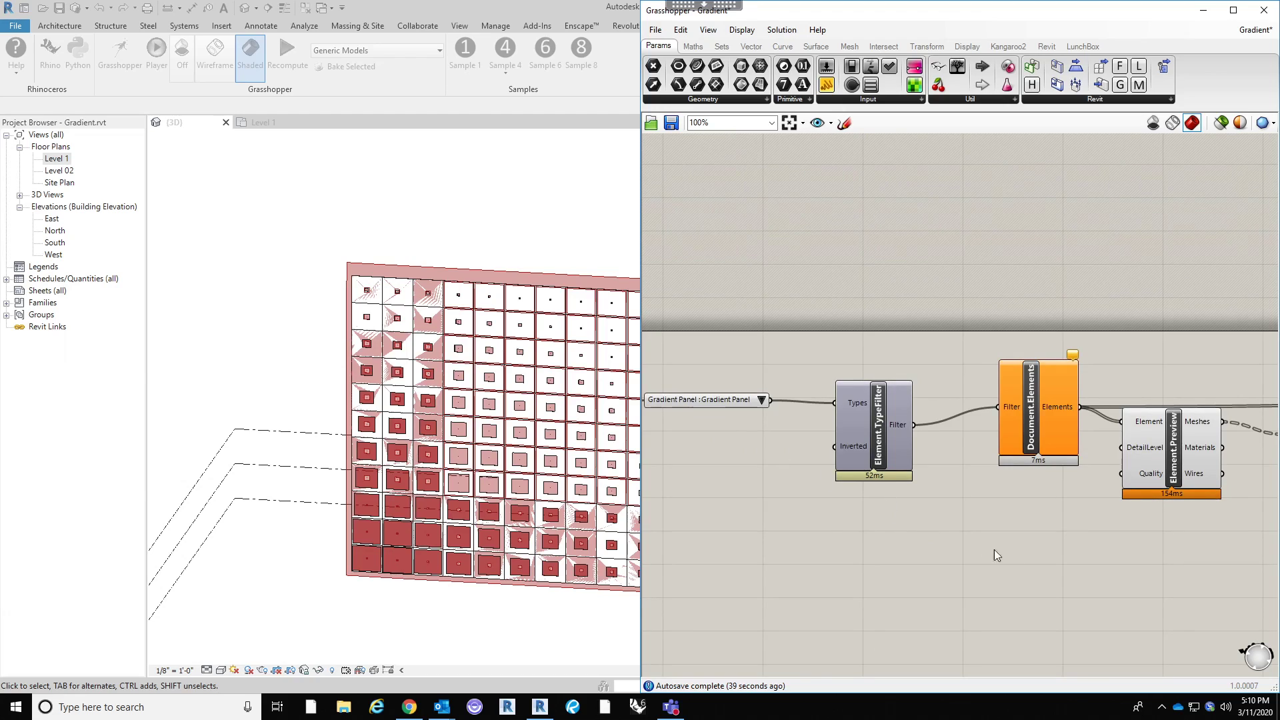
pyautogui.scroll(-2, 692, 455)
pyautogui.moveTo(1131, 498); pyautogui.dragTo(943, 436, button='right')
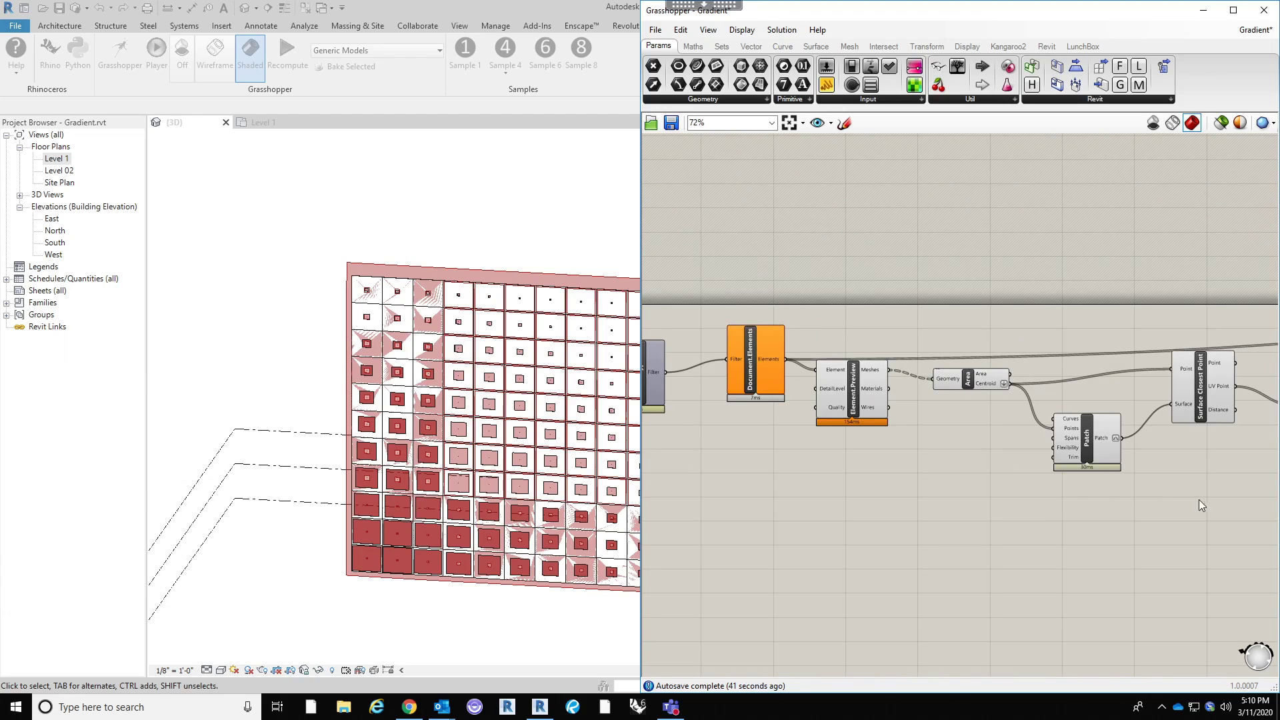
pyautogui.moveTo(1175, 489); pyautogui.dragTo(907, 488, button='right')
pyautogui.moveTo(1100, 527); pyautogui.dragTo(874, 512, button='right')
pyautogui.moveTo(1248, 512); pyautogui.dragTo(1063, 511, button='right')
# Set the Value List feeding Subtraction's A input to Invert.
pyautogui.scroll(4, 1226, 313)
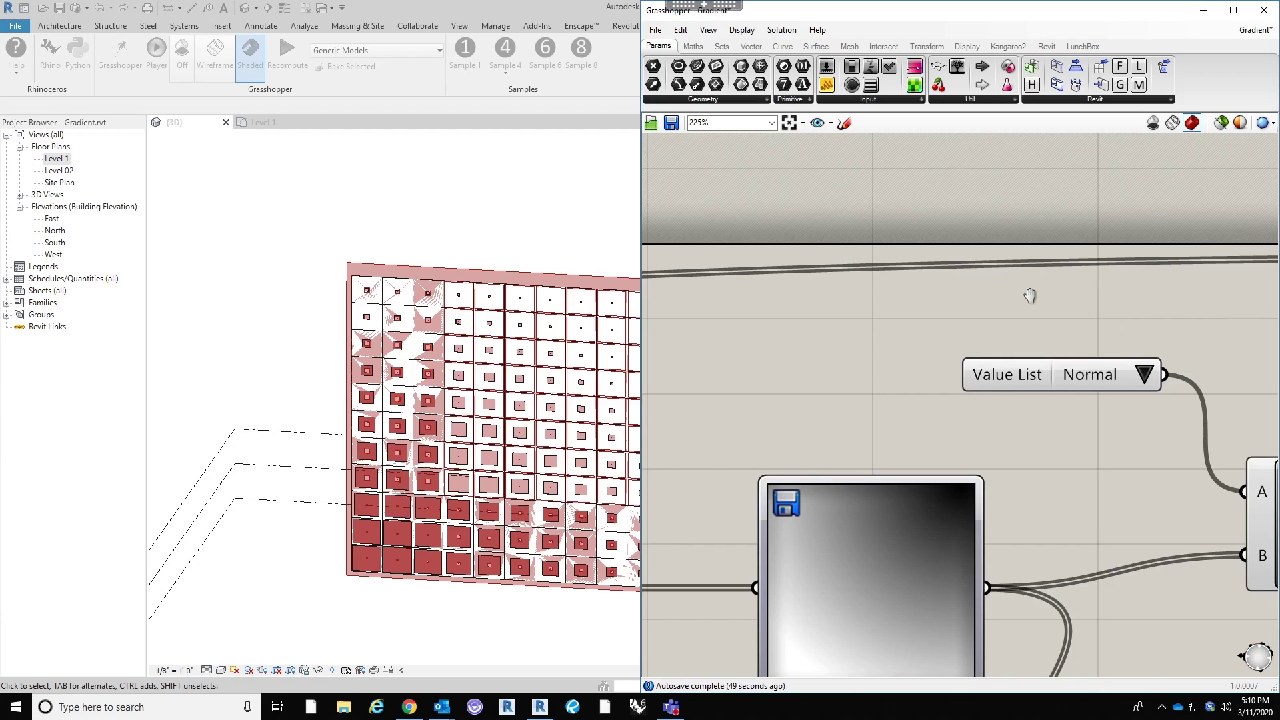
pyautogui.moveTo(1254, 298); pyautogui.dragTo(1031, 298, button='right')
pyautogui.click(977, 305)
pyautogui.click(955, 348)
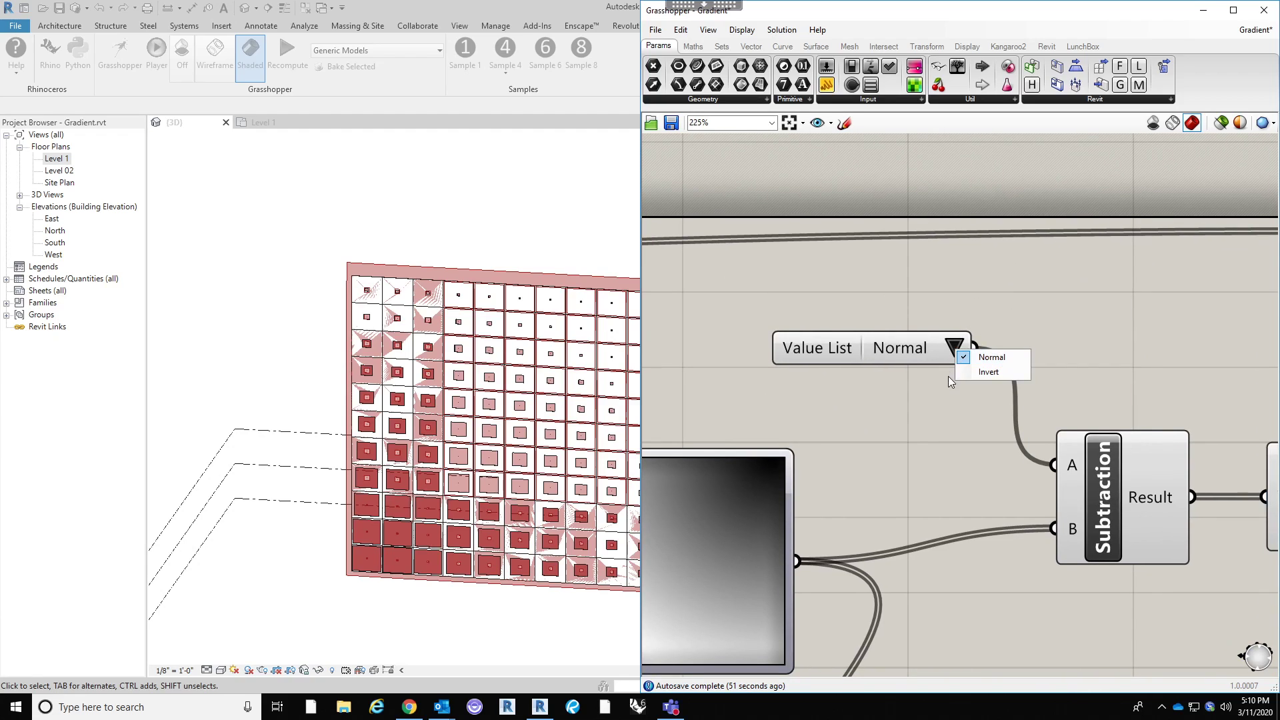
pyautogui.click(990, 372)
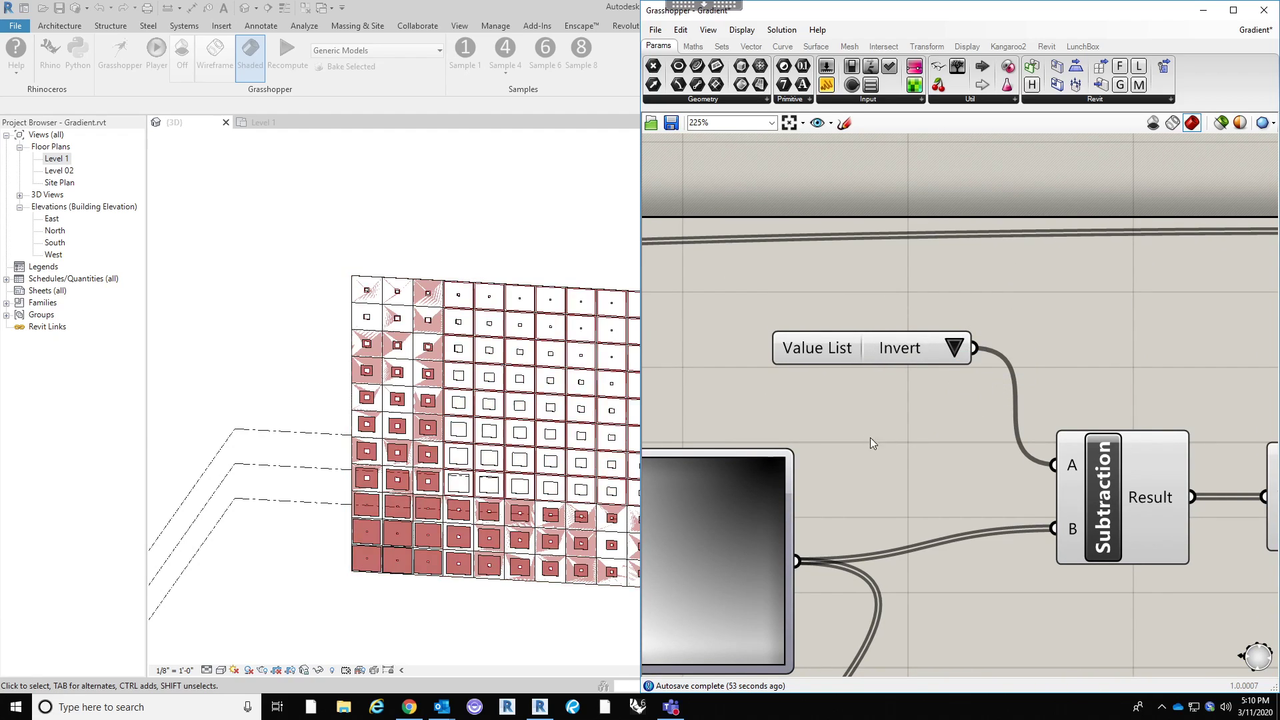
# Trigger the Button to write the inverted values to the panels and bring the Revit curtain wall into view.
pyautogui.scroll(-4, 845, 427)
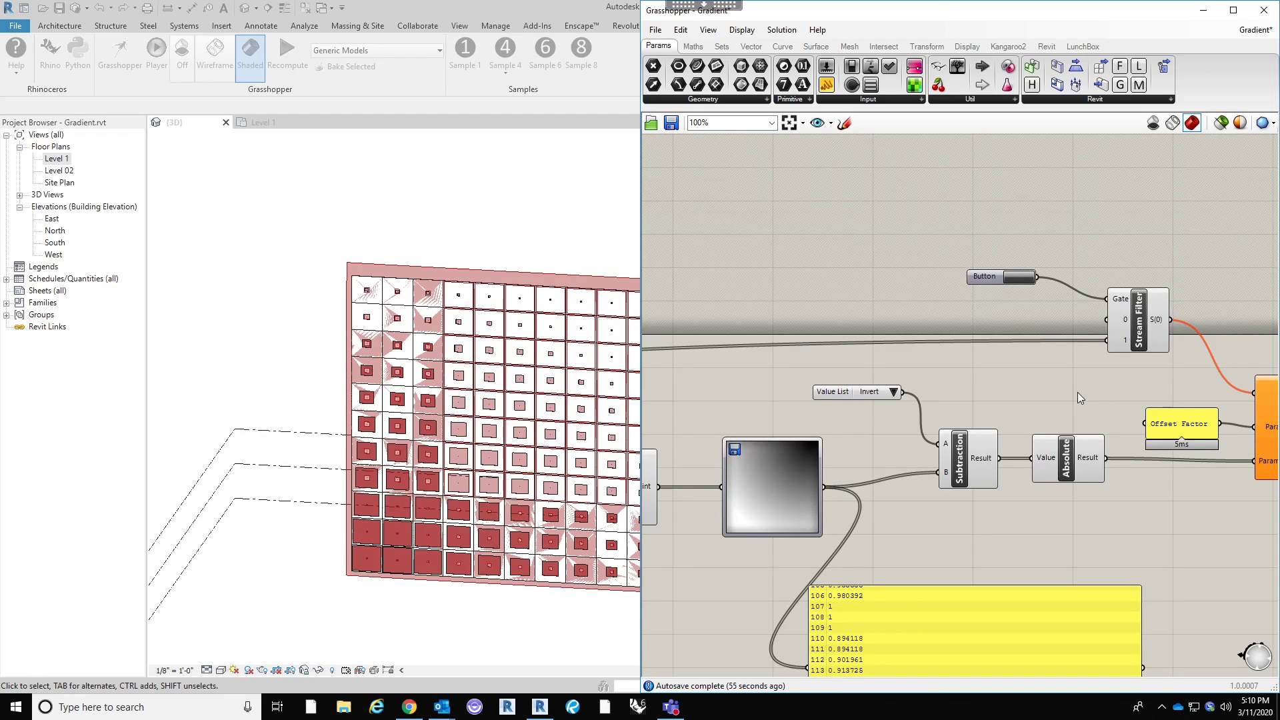
pyautogui.moveTo(1048, 293); pyautogui.dragTo(1016, 293, button='right')
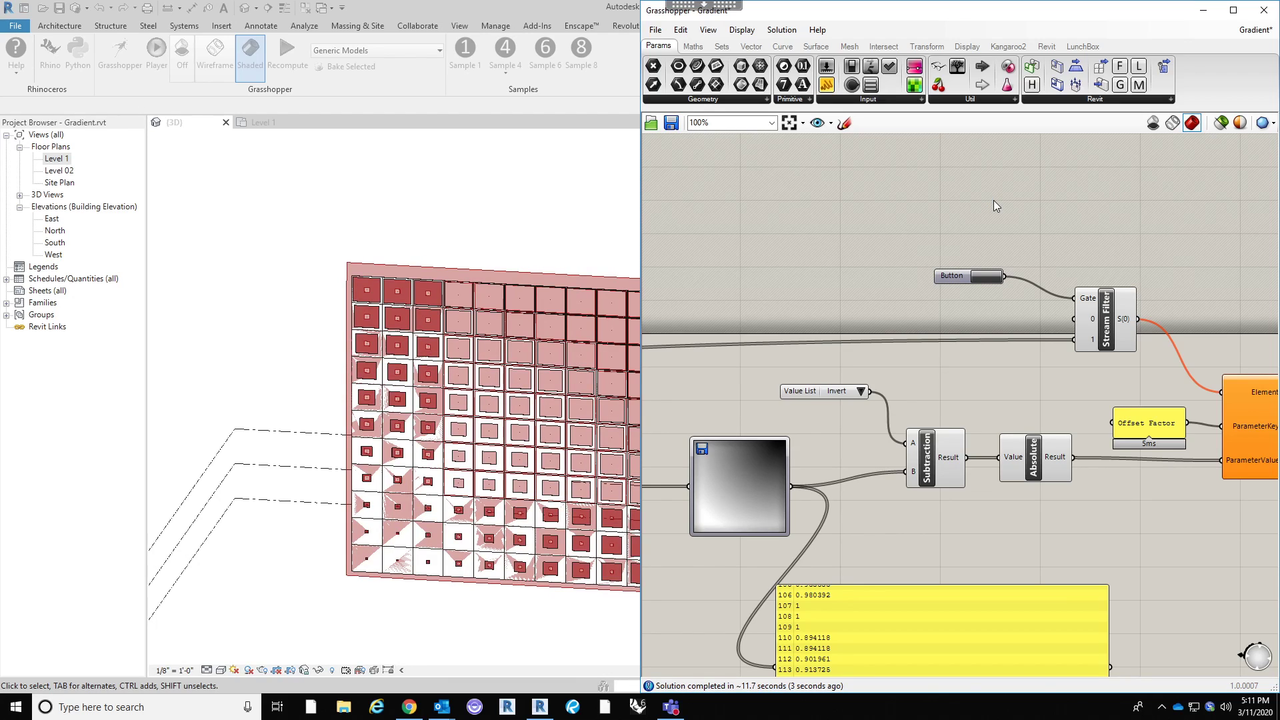
pyautogui.click(478, 157)
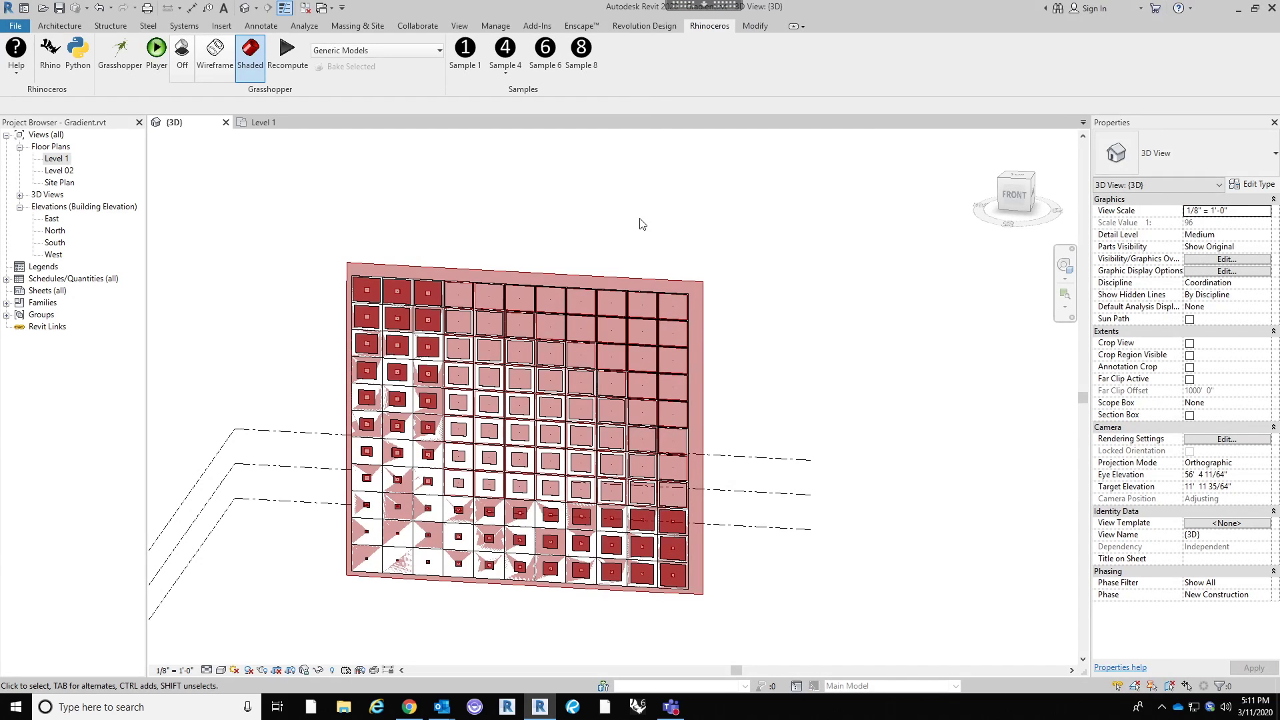
# Return to Grasshopper, select the definition's components and turn off their geometry preview.
pyautogui.click(119, 54)
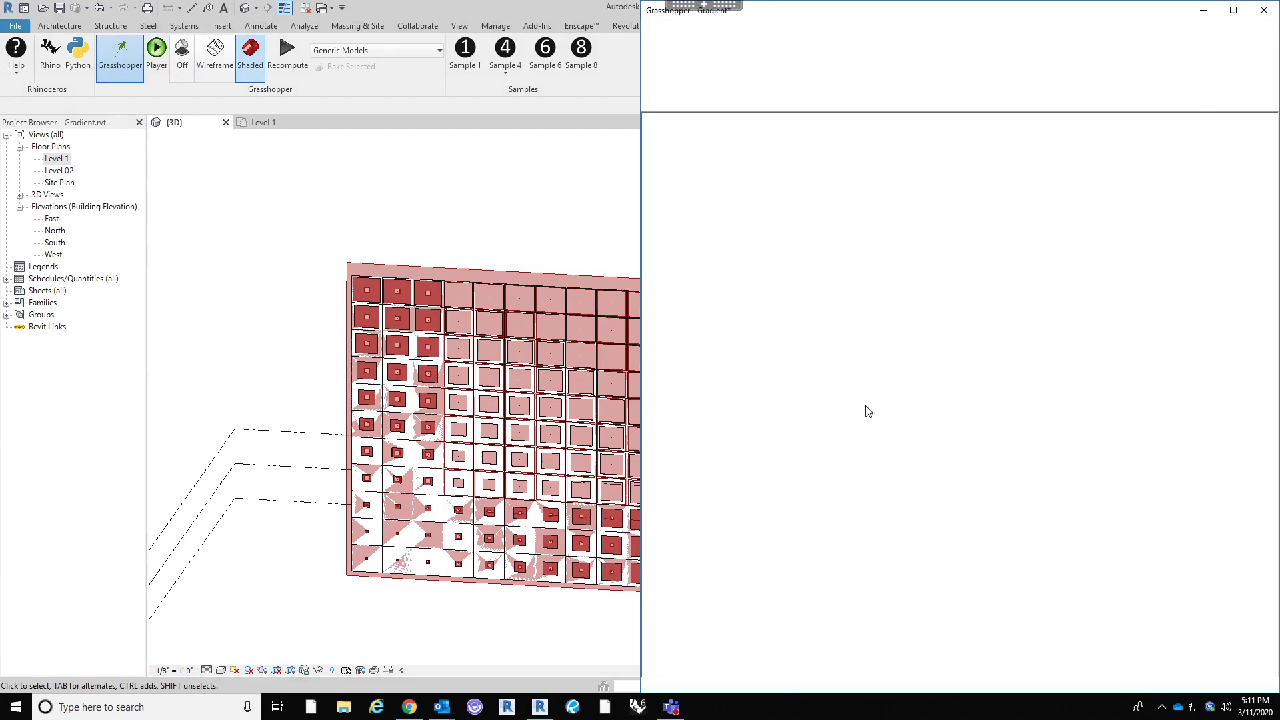
pyautogui.scroll(-5, 1109, 394)
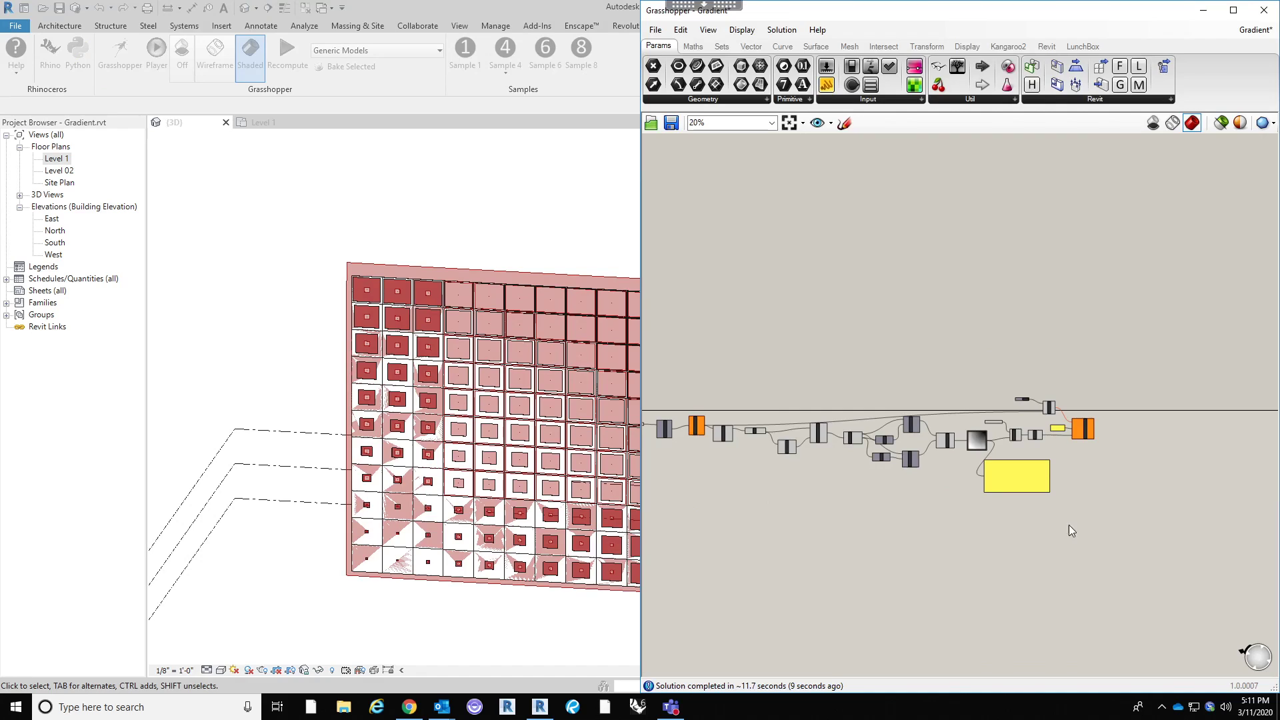
pyautogui.moveTo(1057, 539); pyautogui.dragTo(654, 346)
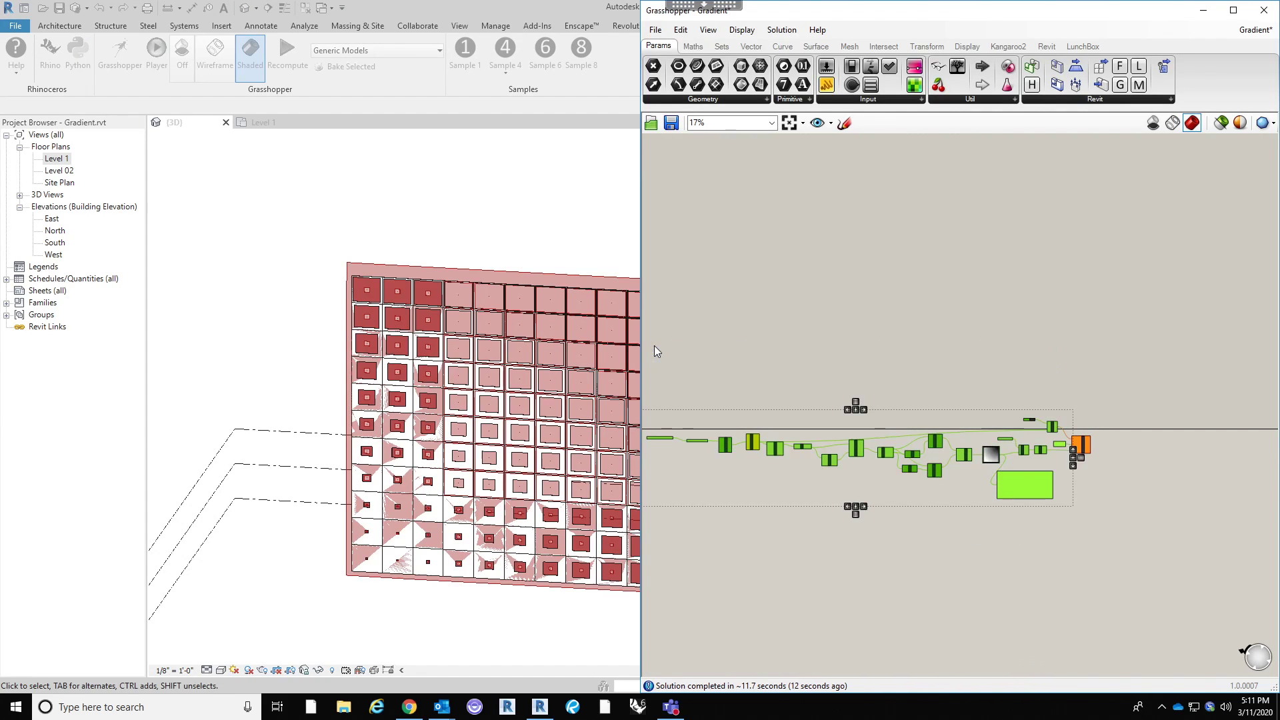
pyautogui.middleClick(733, 369)
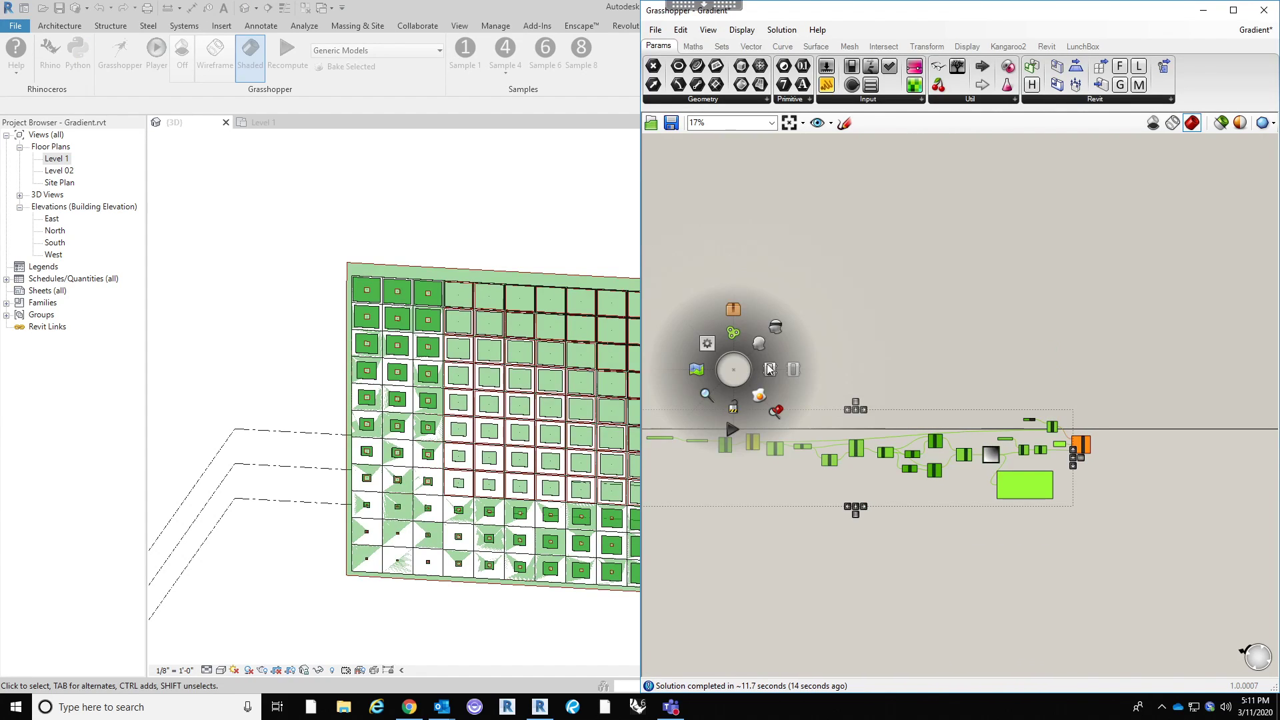
pyautogui.click(777, 325)
pyautogui.click(941, 620)
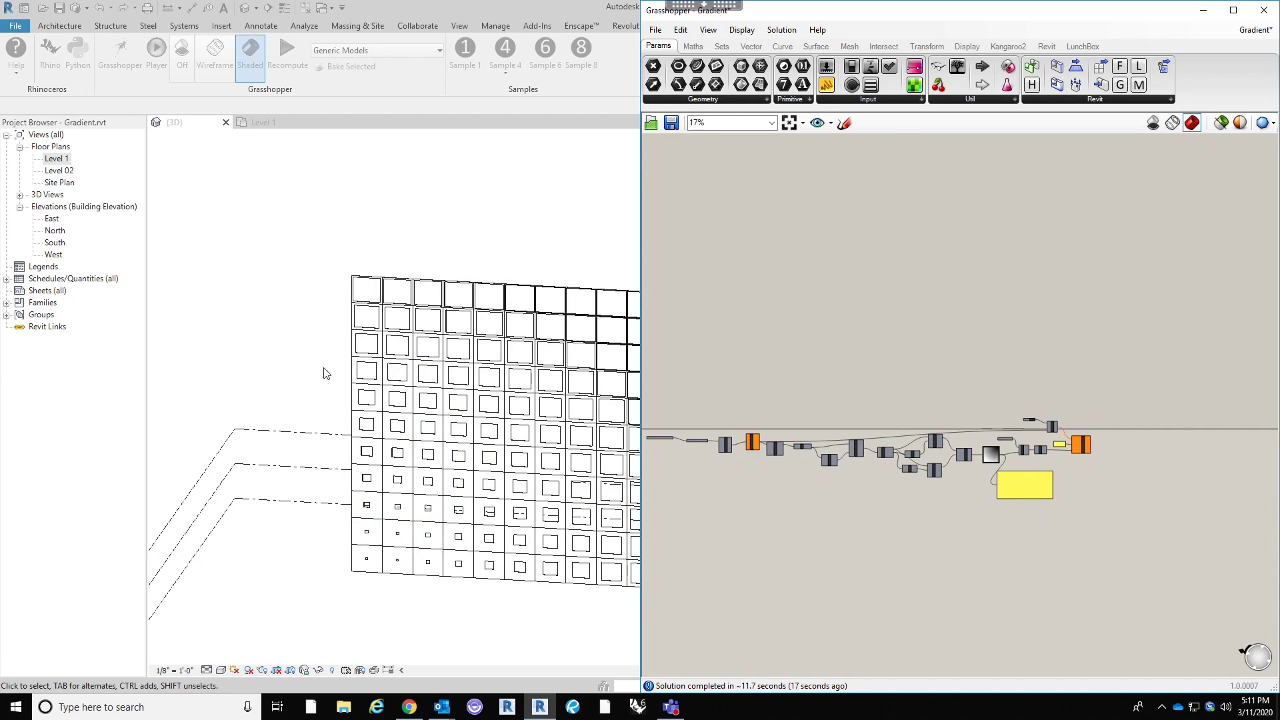
# Select a single gradient curtain panel in the Revit wall to inspect its Offset Factor property.
pyautogui.click(585, 289)
pyautogui.scroll(-1, 316, 389)
pyautogui.scroll(2, 673, 387)
pyautogui.moveTo(446, 375); pyautogui.dragTo(671, 344, button='middle')
pyautogui.scroll(3, 584, 342)
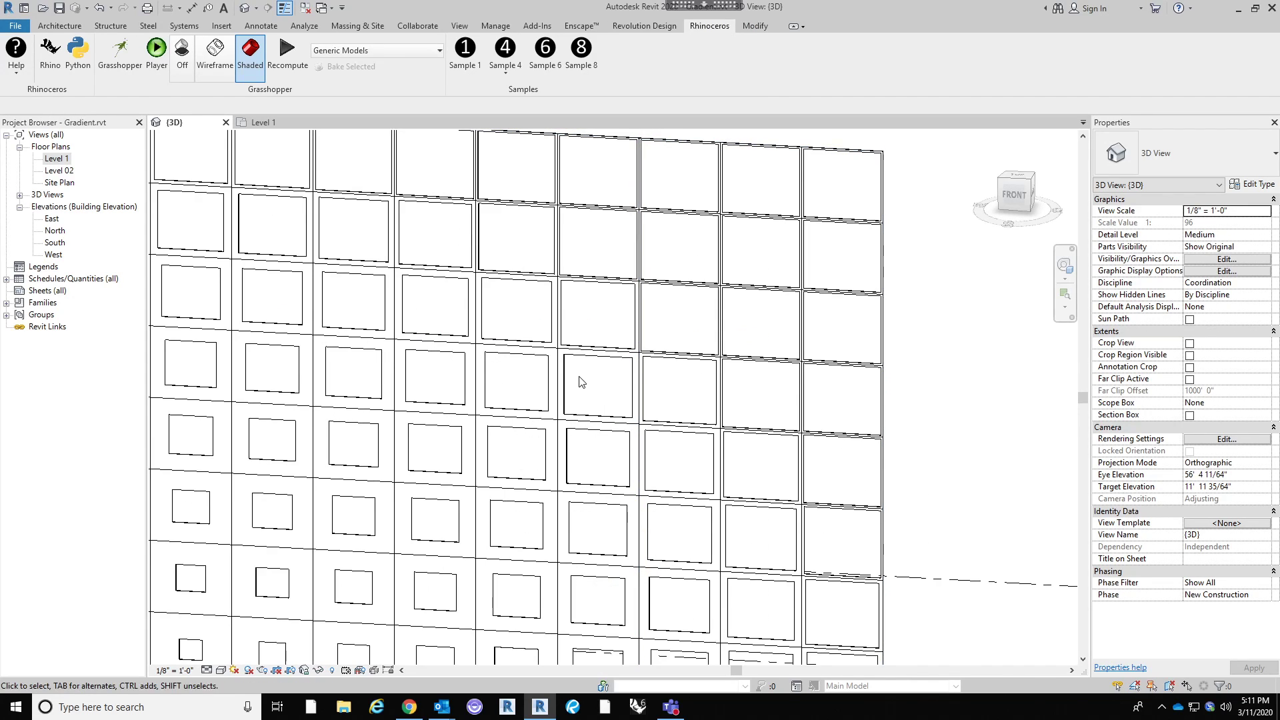
pyautogui.press('Tab')
pyautogui.press('Tab')
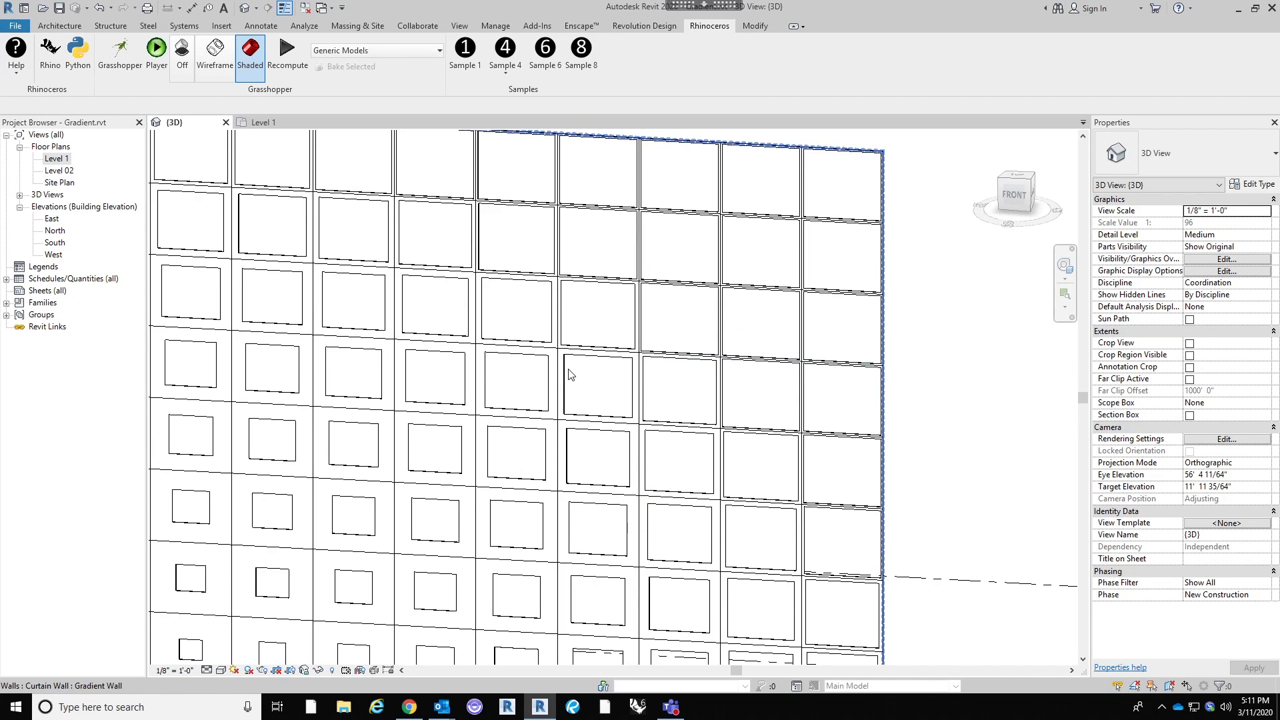
pyautogui.click(570, 374)
pyautogui.moveTo(738, 367); pyautogui.dragTo(777, 337, button='middle')
pyautogui.scroll(-4, 744, 340)
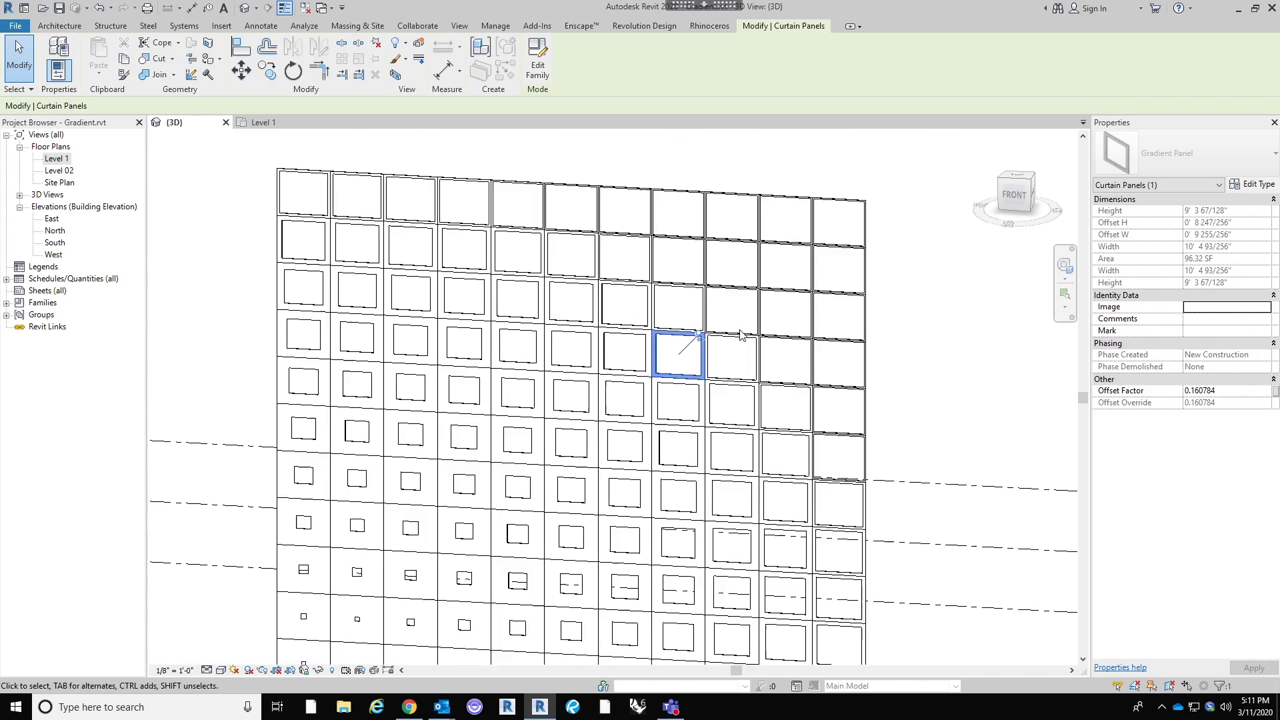
# Deselect the curtain panel and open the North elevation to view the whole gradient curtain wall.
pyautogui.click(866, 337)
pyautogui.scroll(-2, 833, 357)
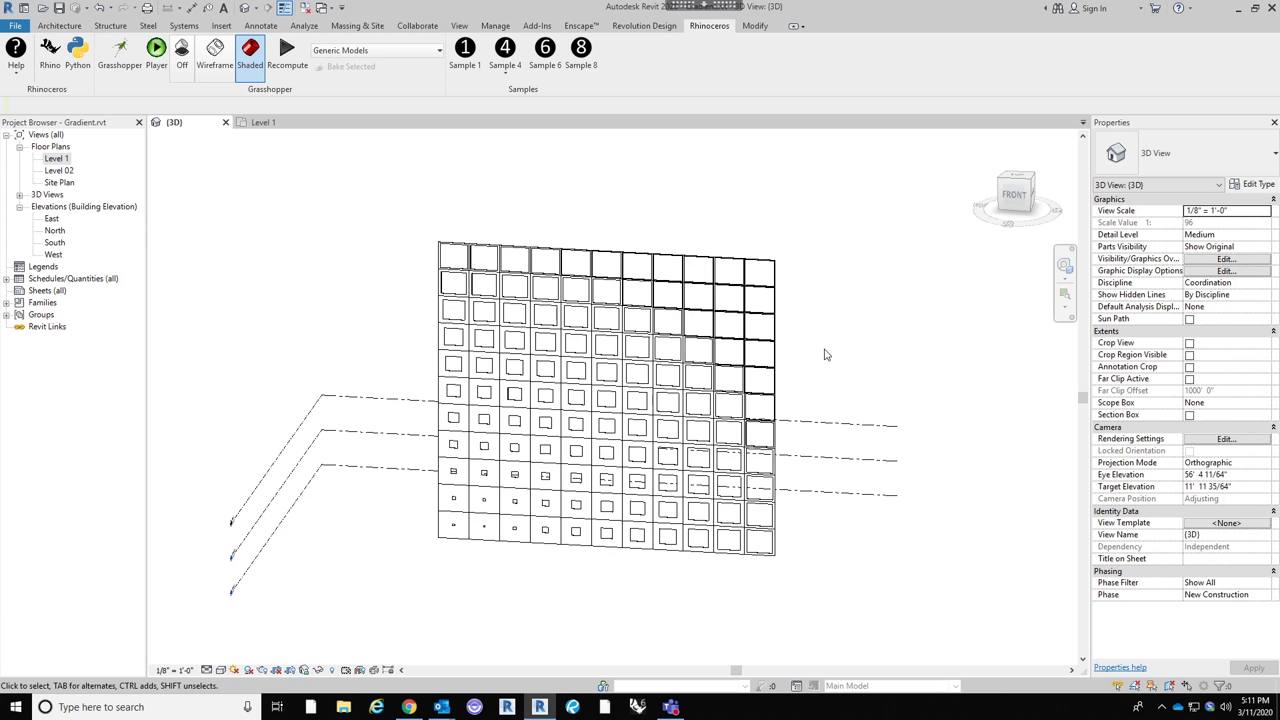
pyautogui.doubleClick(59, 232)
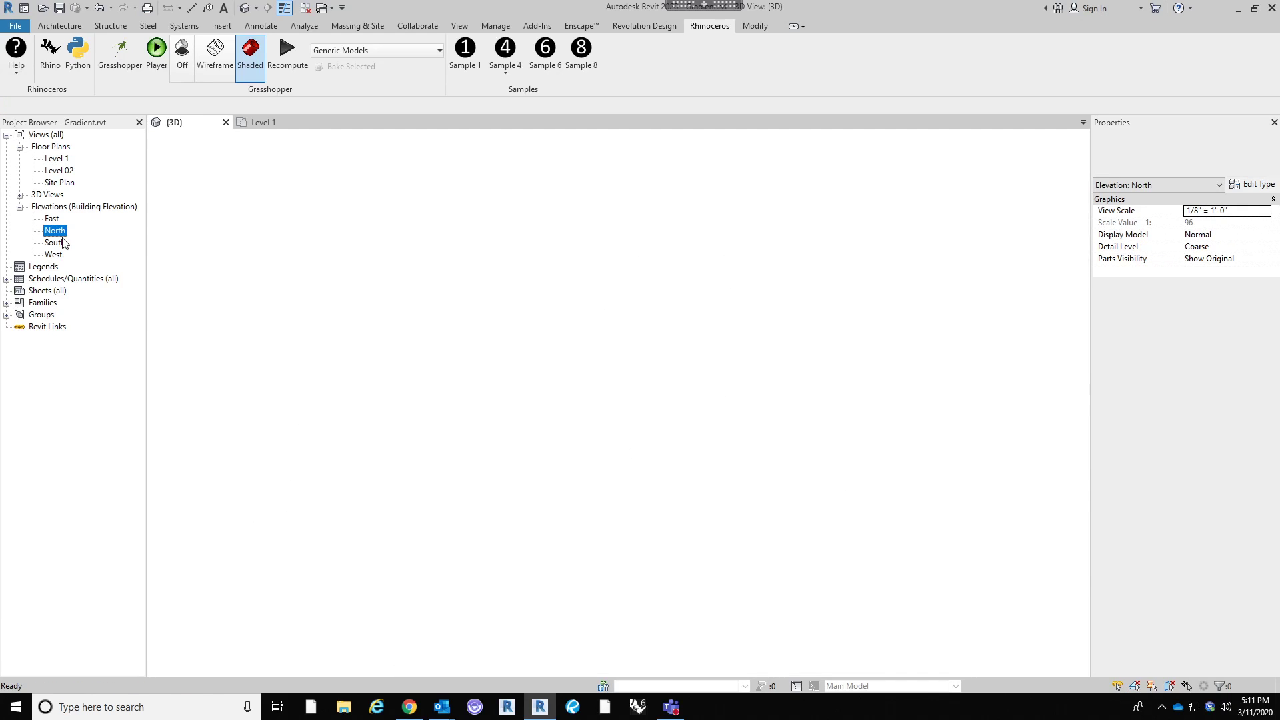
pyautogui.scroll(-1, 426, 354)
pyautogui.moveTo(268, 310); pyautogui.dragTo(338, 306, button='middle')
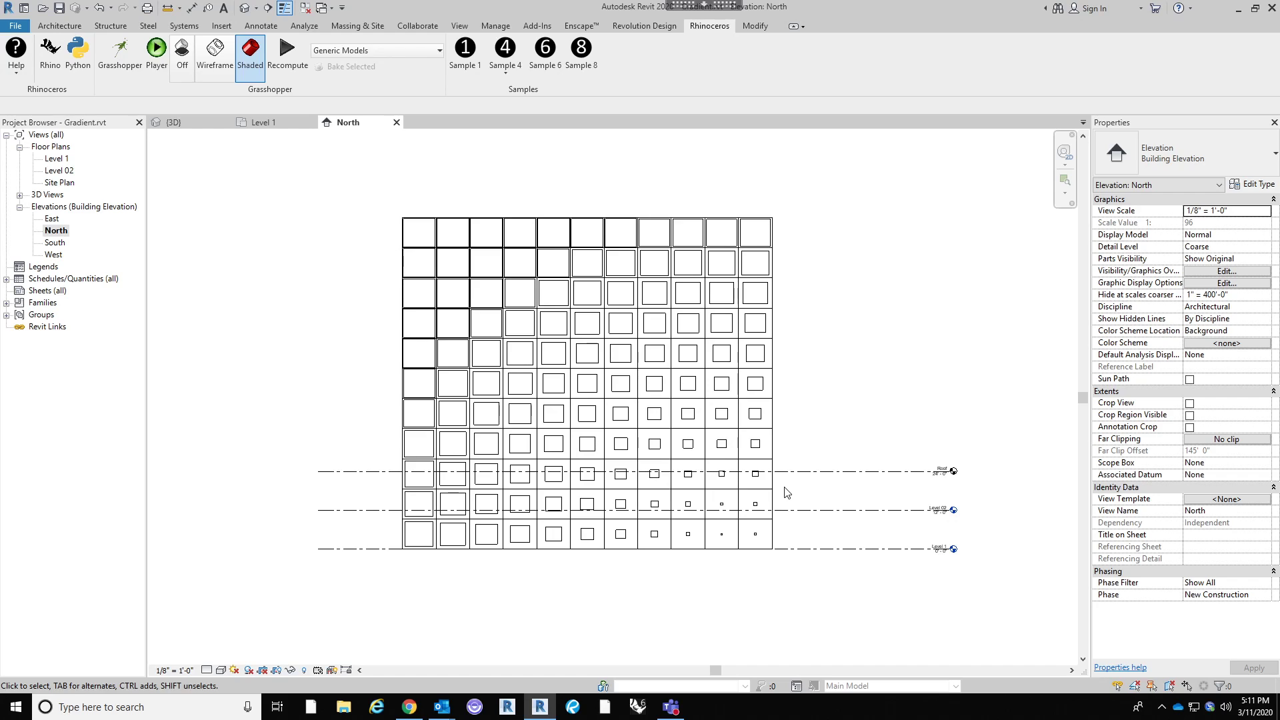
# Switch to Grasshopper and compare the gradient image sampler with the panel pattern in Revit's North elevation.
pyautogui.click(127, 79)
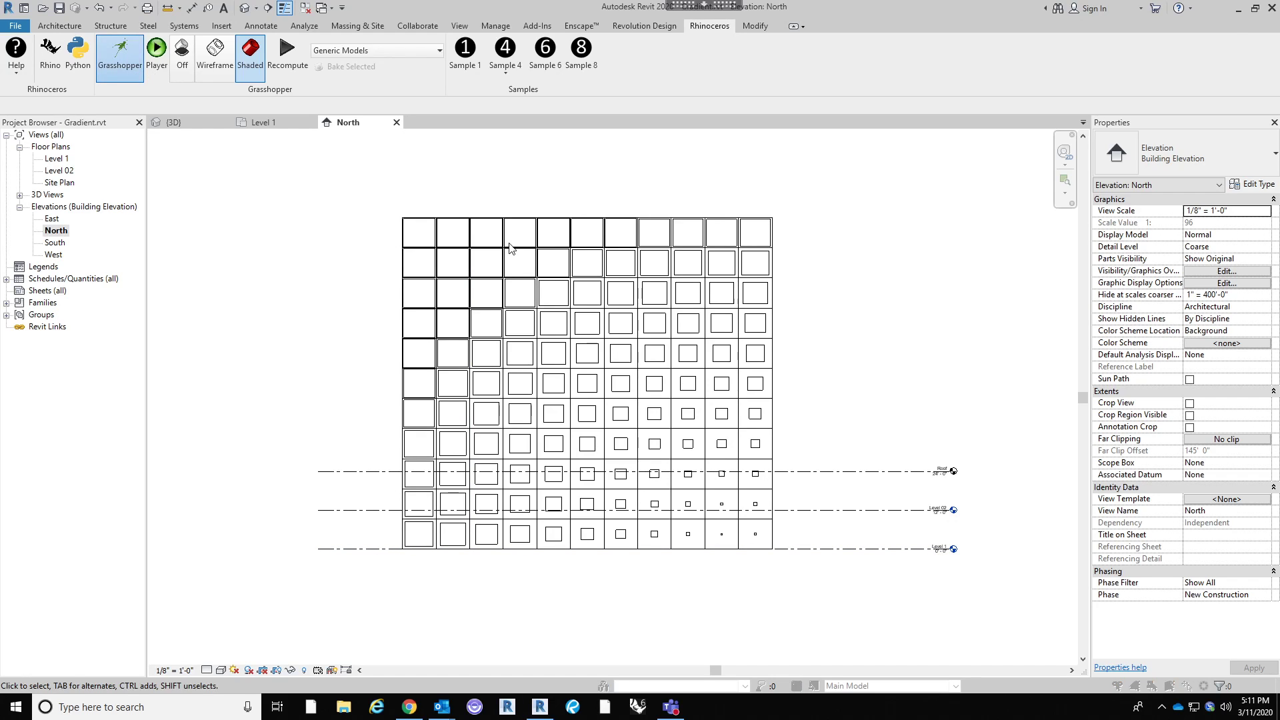
pyautogui.scroll(5, 997, 454)
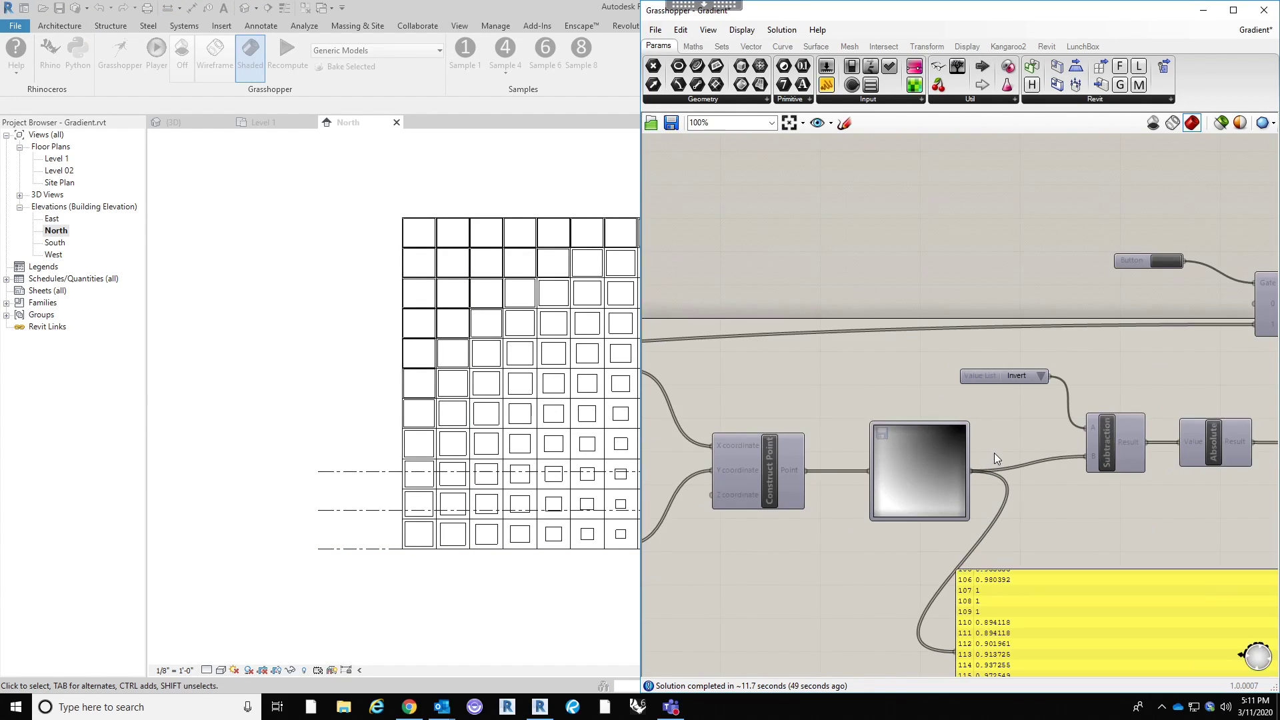
pyautogui.scroll(3, 995, 454)
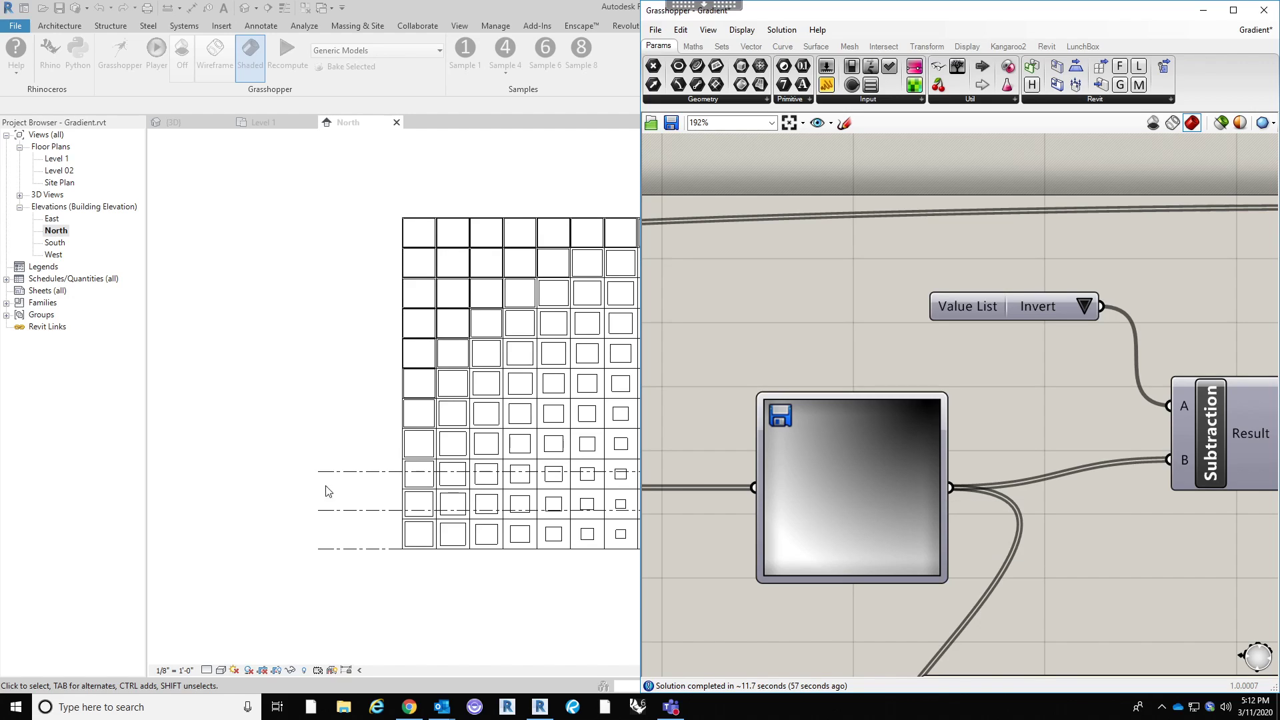
# Return to Revit and inspect the gradient curtain wall in the North elevation and at an angle in the default 3D view.
pyautogui.click(264, 392)
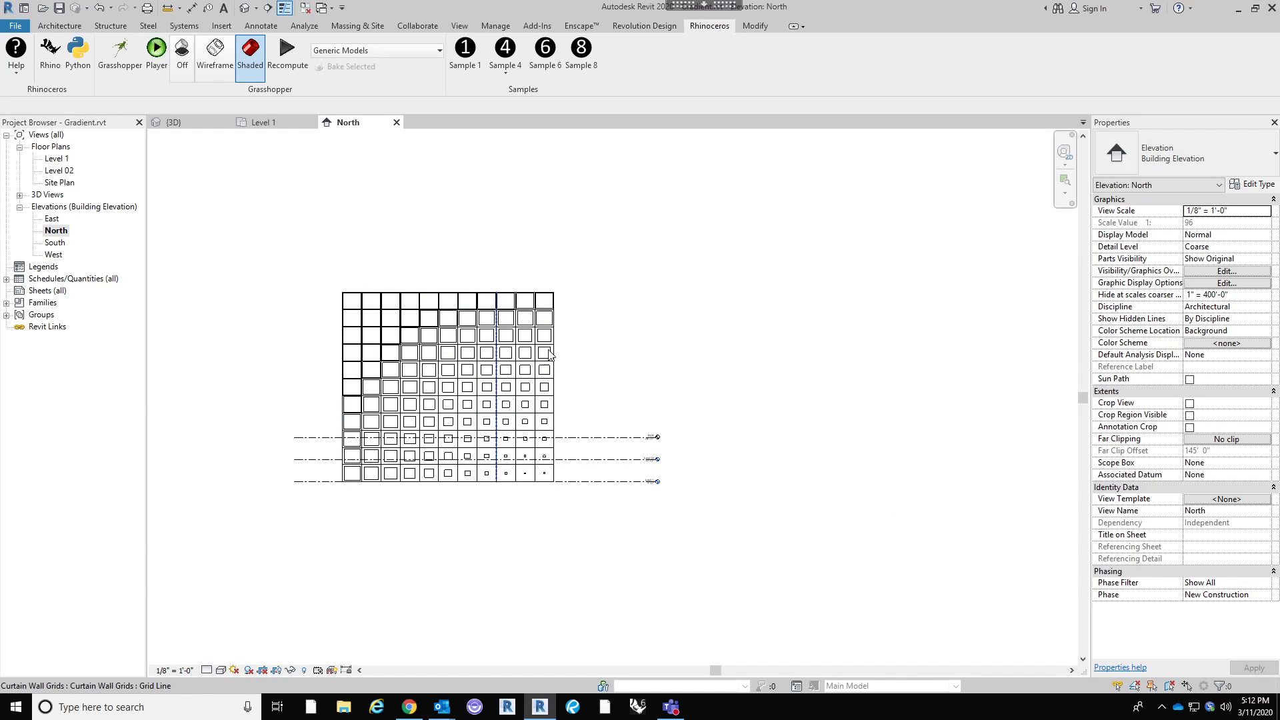
pyautogui.scroll(3, 281, 334)
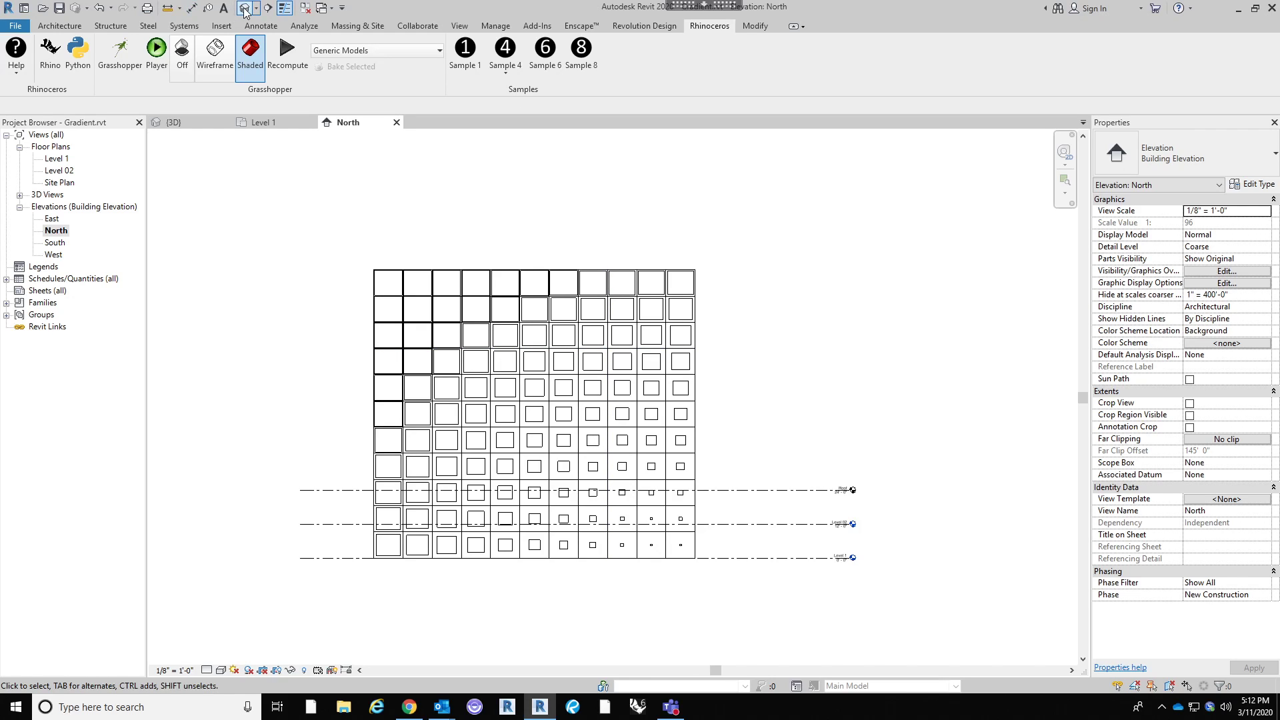
pyautogui.keyDown('shift'); pyautogui.moveTo(814, 447); pyautogui.dragTo(857, 362, button='middle'); pyautogui.keyUp('shift')
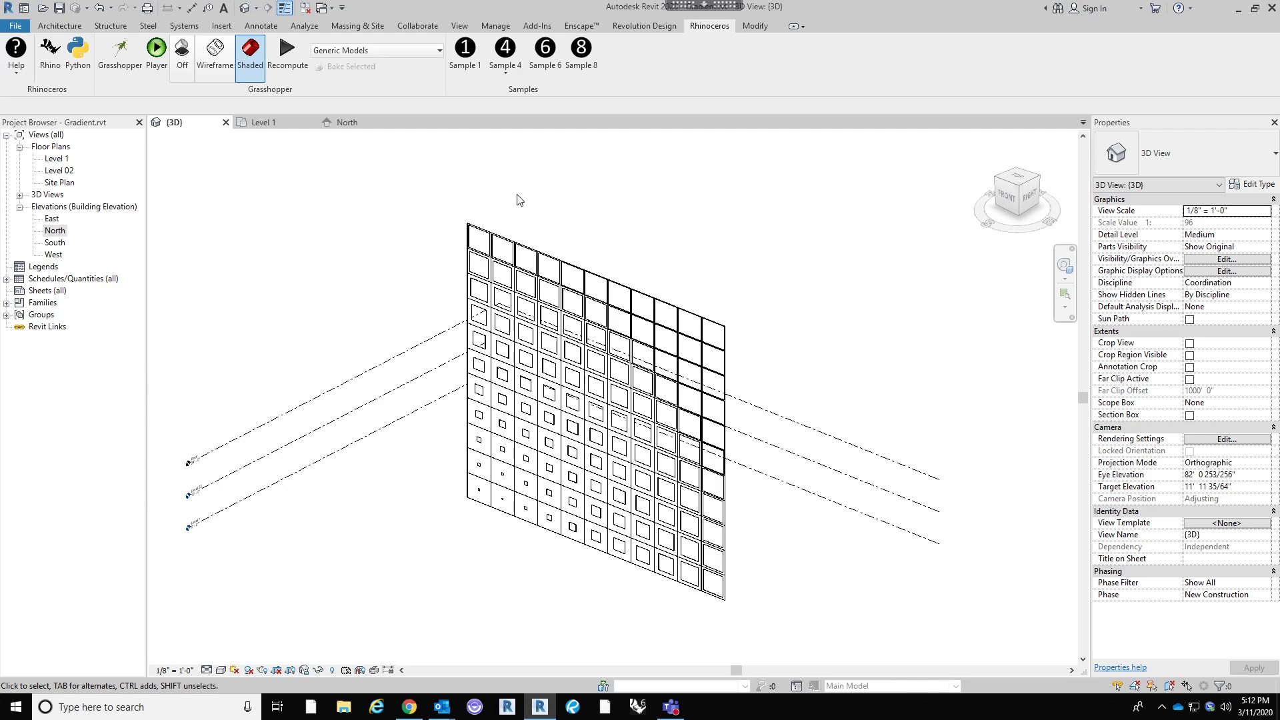
pyautogui.click(704, 6)
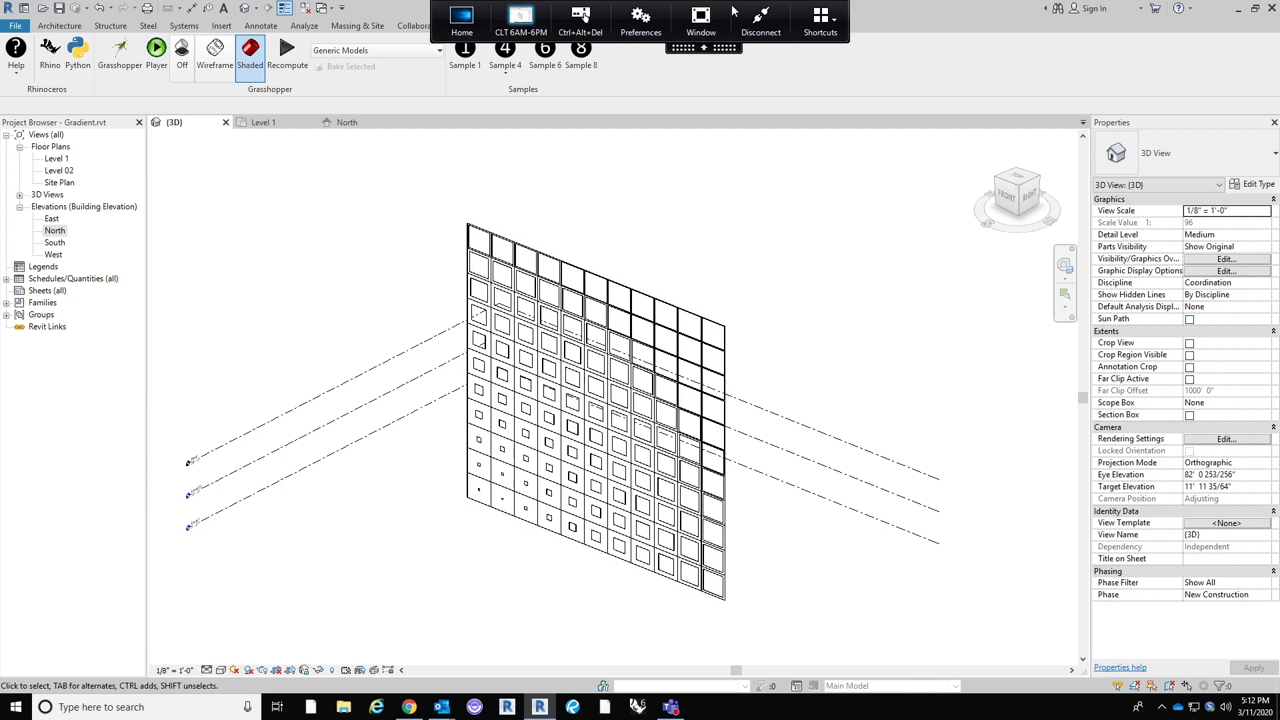
pyautogui.click(712, 22)
pyautogui.click(915, 163)
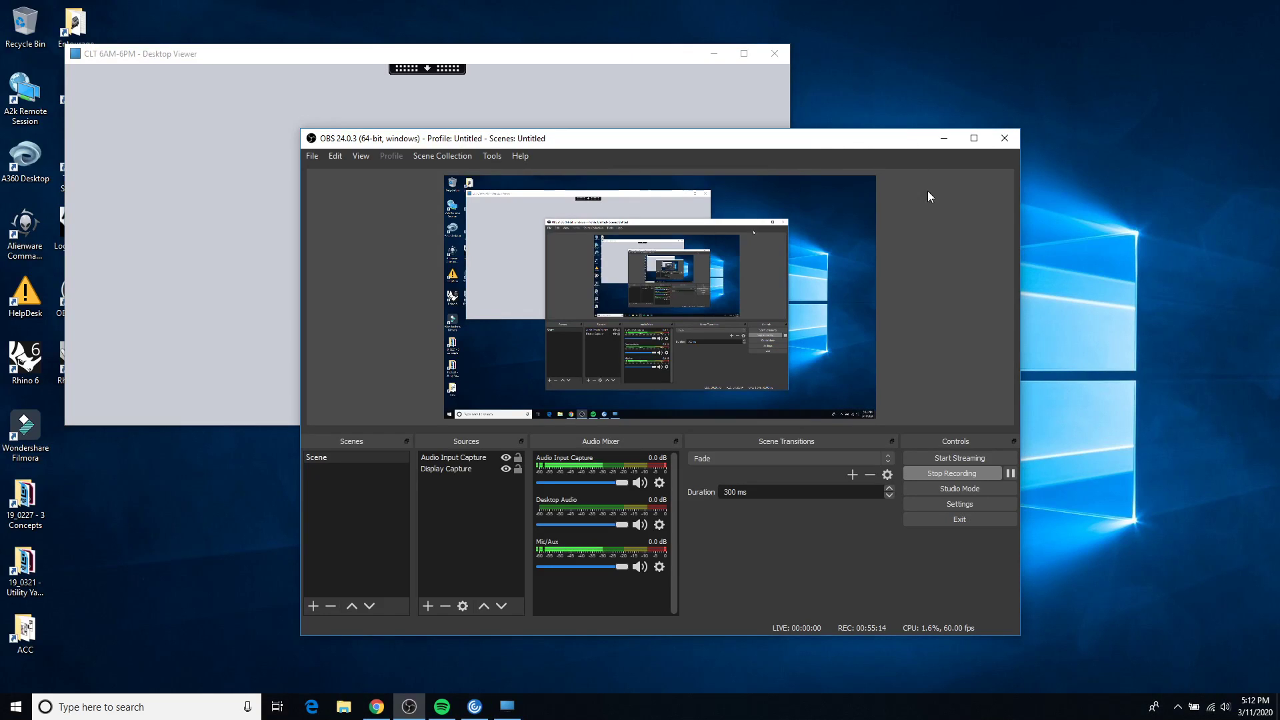